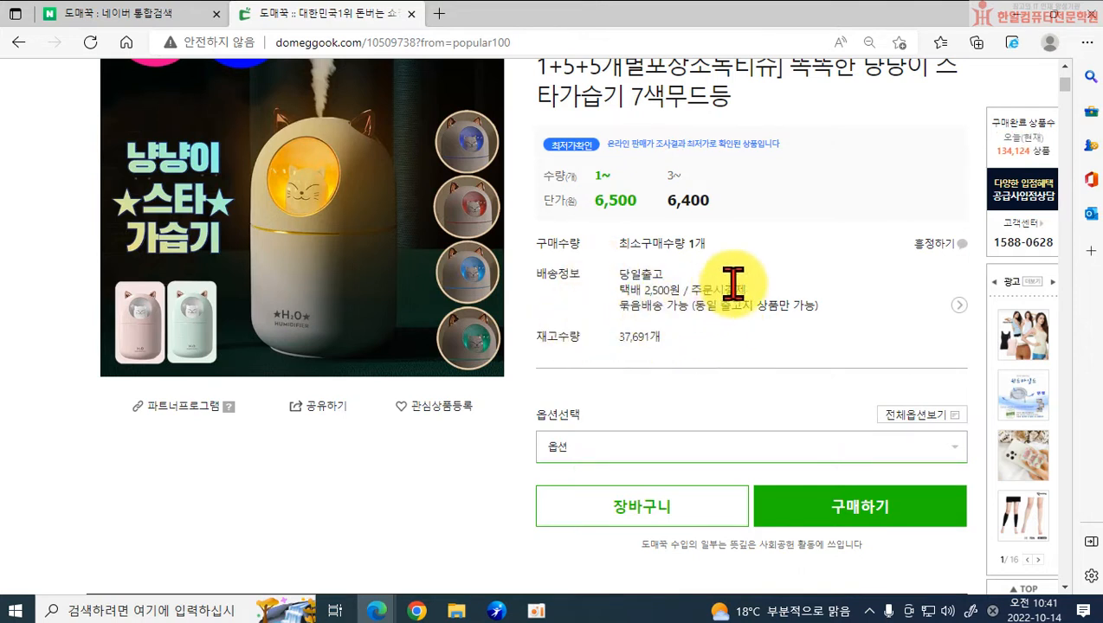
Start saving the main humidifier image and create and open a desktop folder named 똑똑한 냥냥이 스타가습기 for it
{"action": "scroll", "coordinate": [730, 281], "scroll_direction": "up", "scroll_amount": 2}
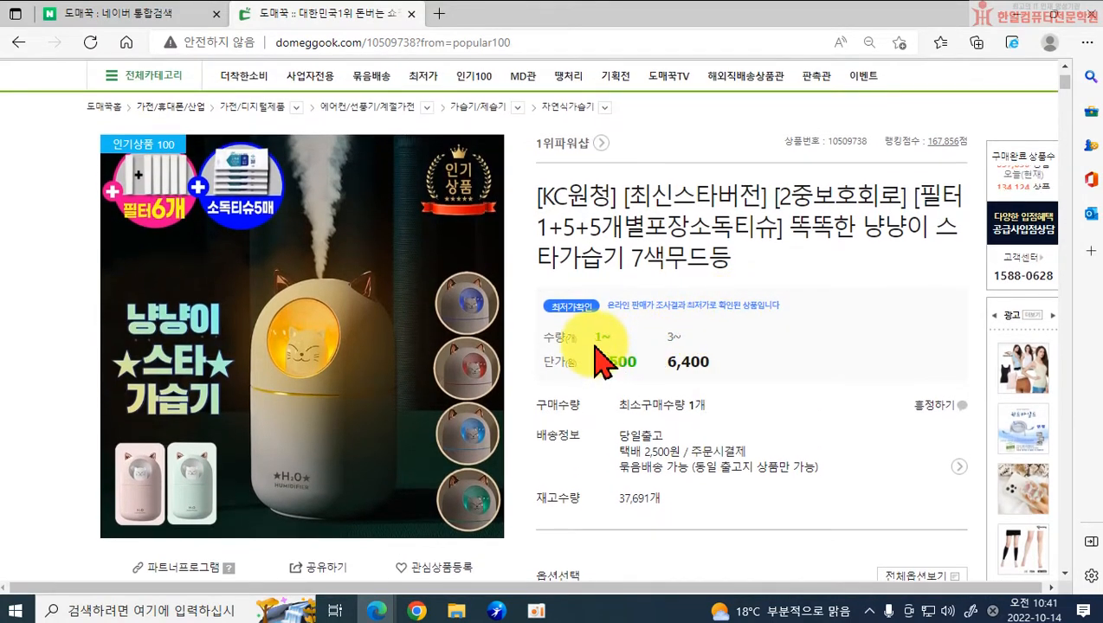
{"action": "right_click", "coordinate": [295, 345]}
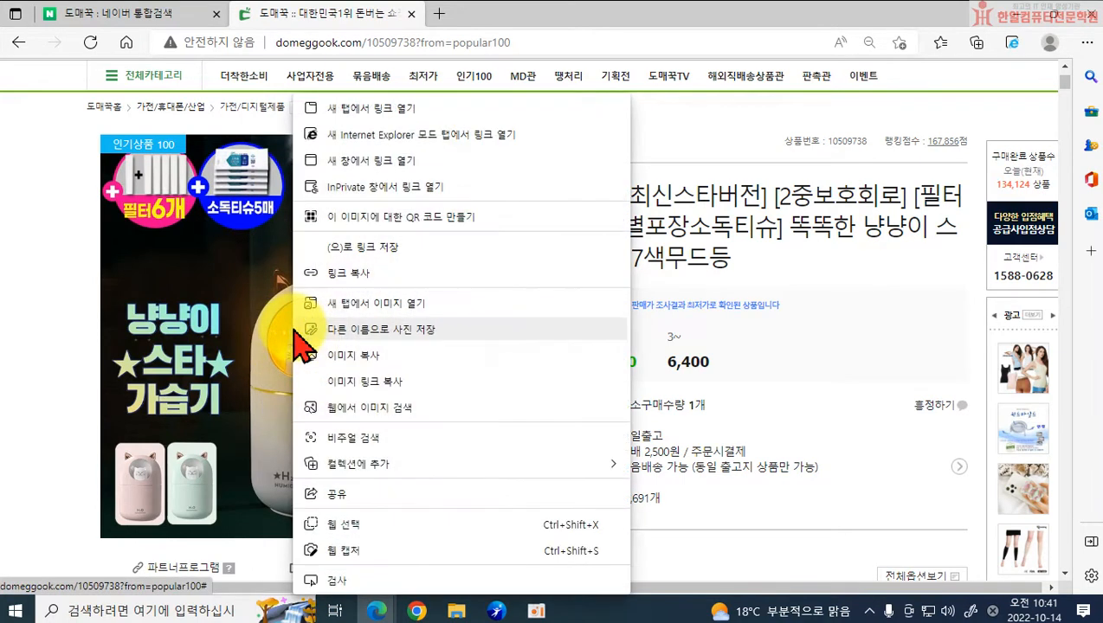
{"action": "left_click", "coordinate": [441, 344]}
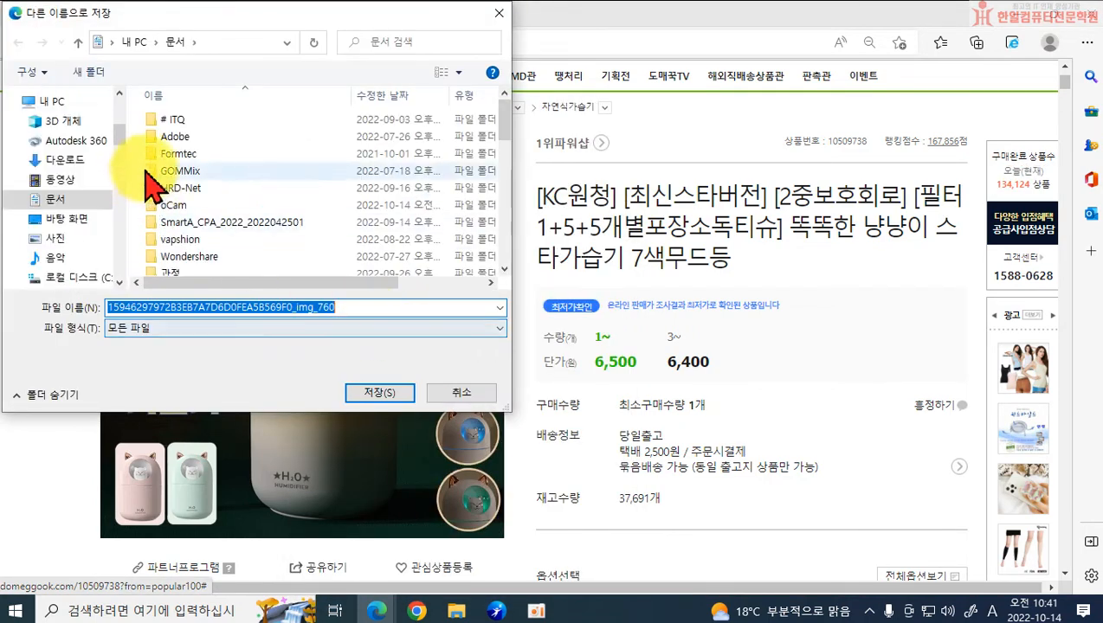
{"action": "scroll", "coordinate": [121, 138], "scroll_direction": "up", "scroll_amount": 5}
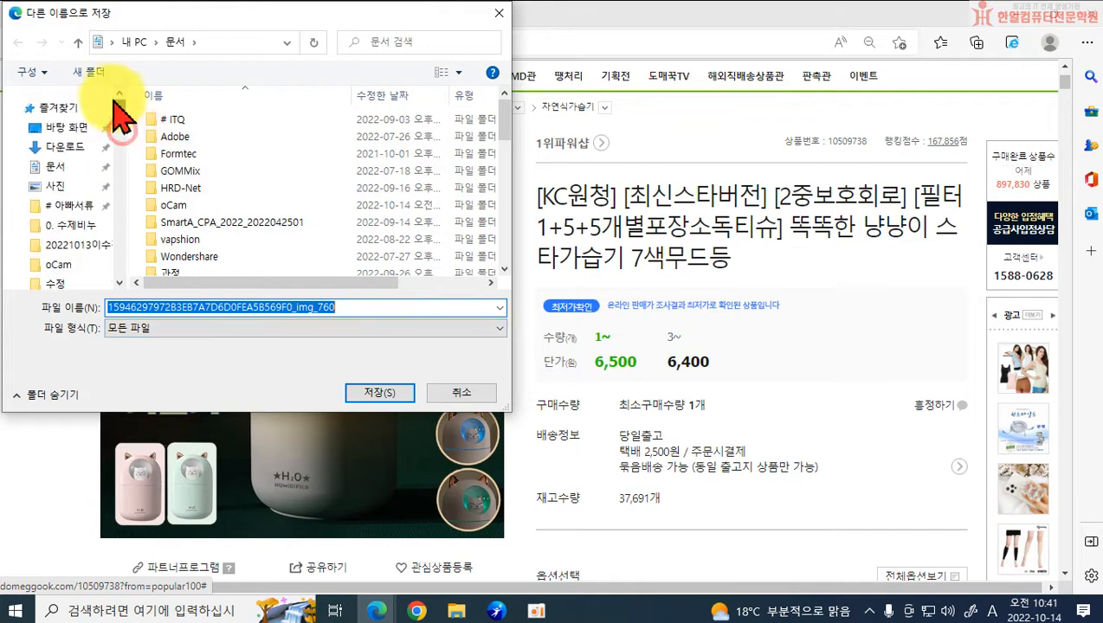
{"action": "left_click", "coordinate": [76, 130]}
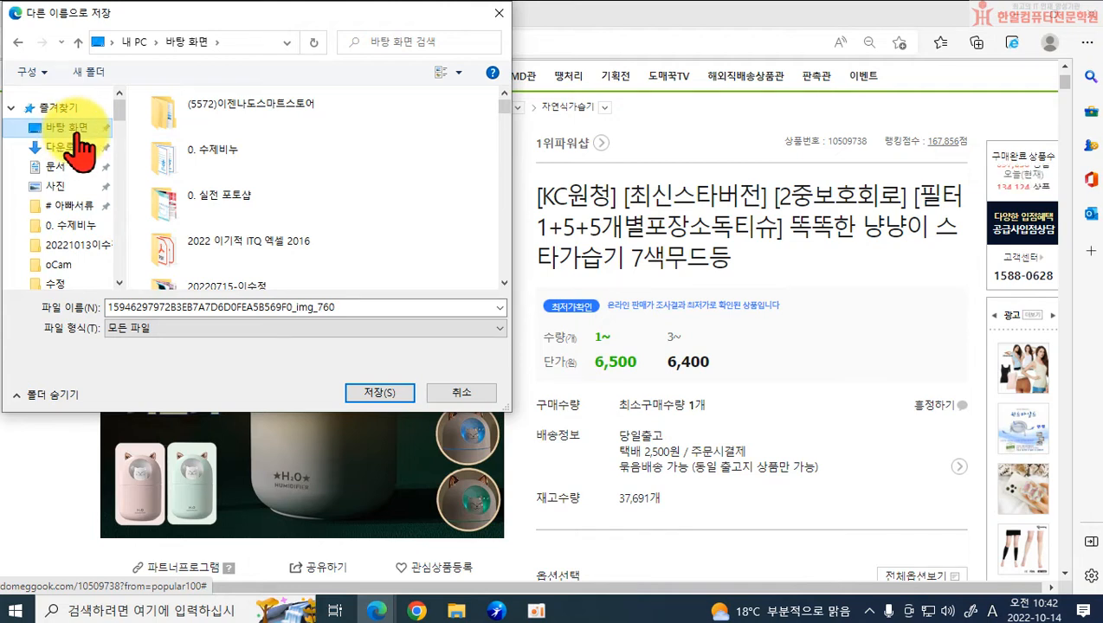
{"action": "left_click", "coordinate": [88, 73]}
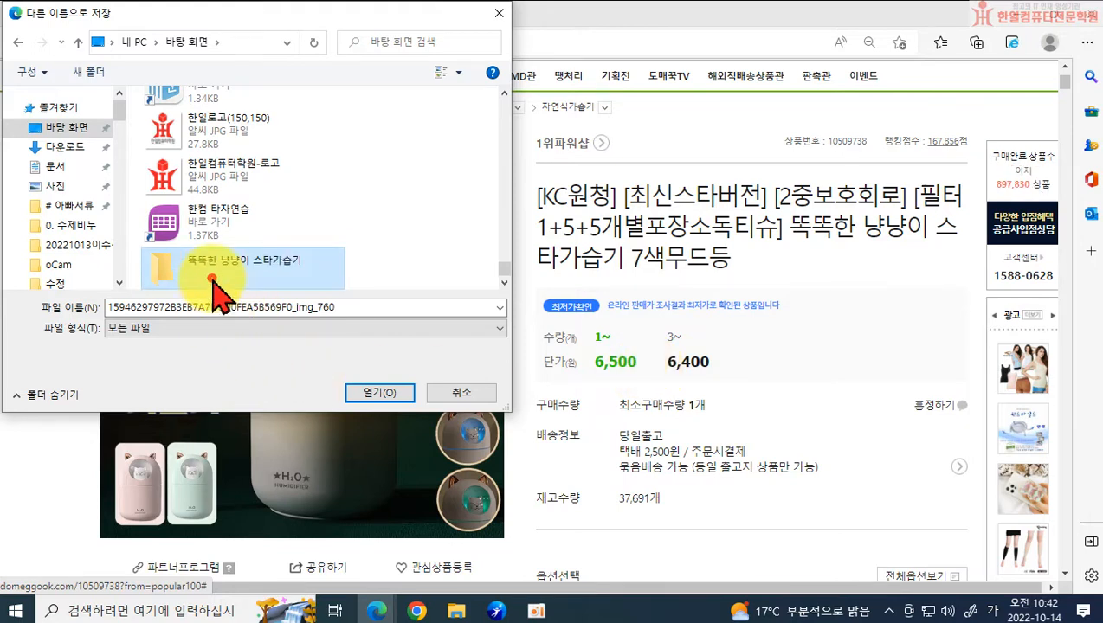
{"action": "double_click", "coordinate": [212, 279]}
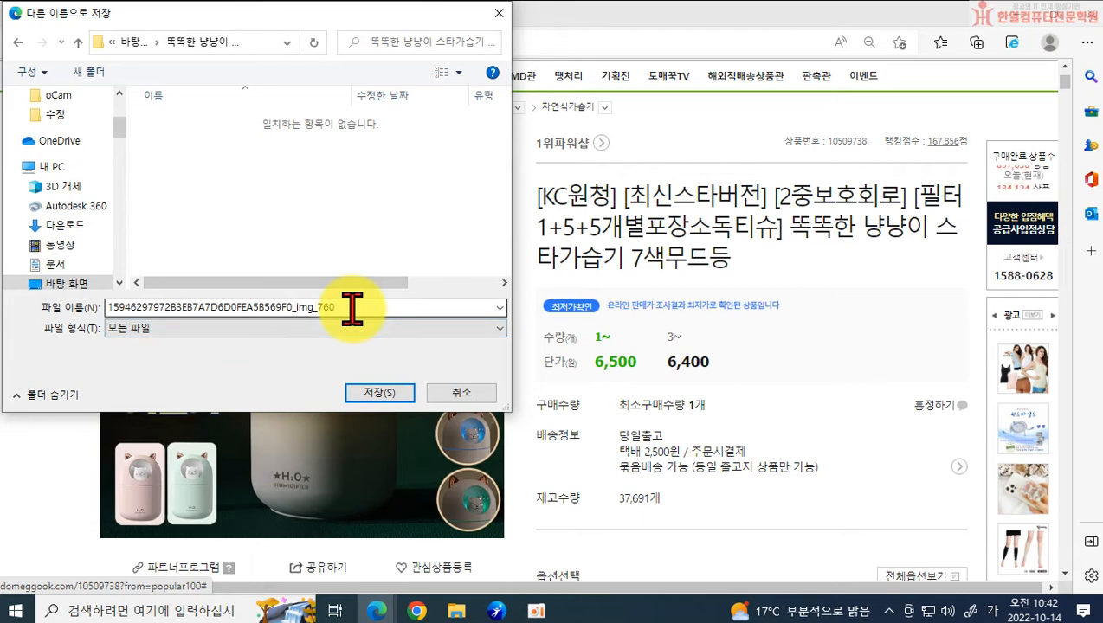
Save the main product image as 냥냥이가습기.jpg in the new folder
{"action": "double_click", "coordinate": [381, 308]}
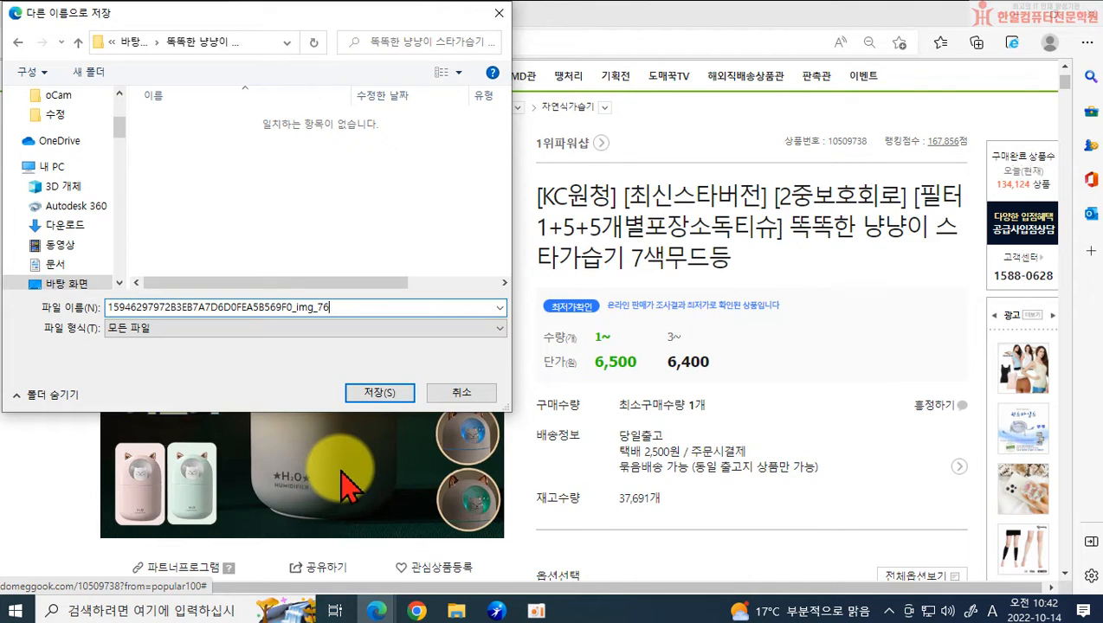
{"action": "type", "text": "s"}
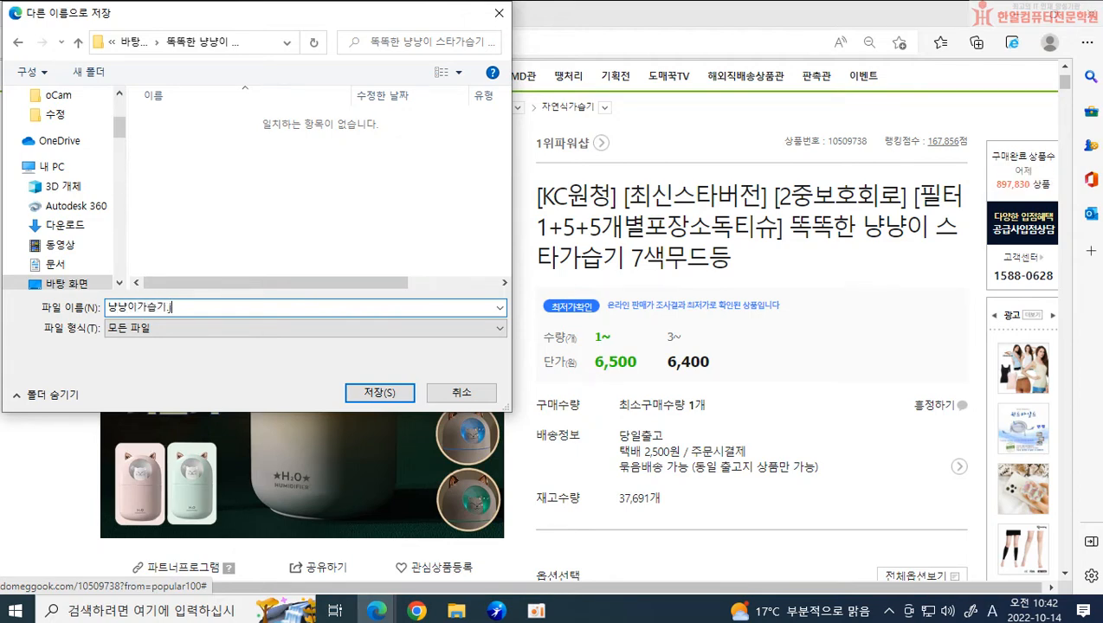
{"action": "left_click", "coordinate": [379, 392]}
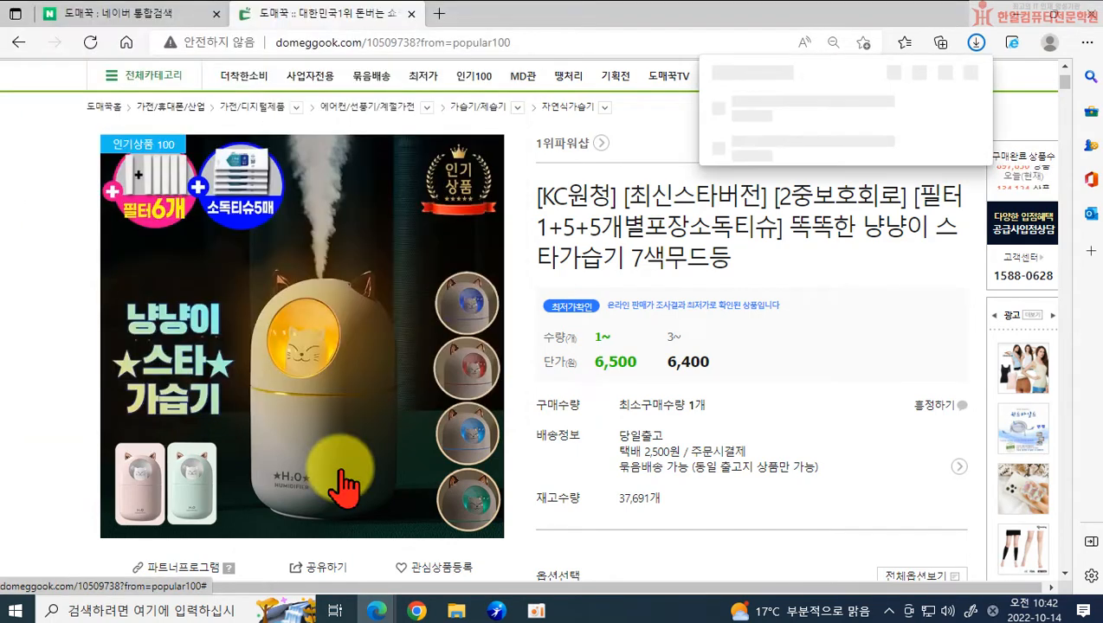
Examine the product's selectable options and the usage permission for its detail images
{"action": "scroll", "coordinate": [415, 363], "scroll_direction": "down", "scroll_amount": 3}
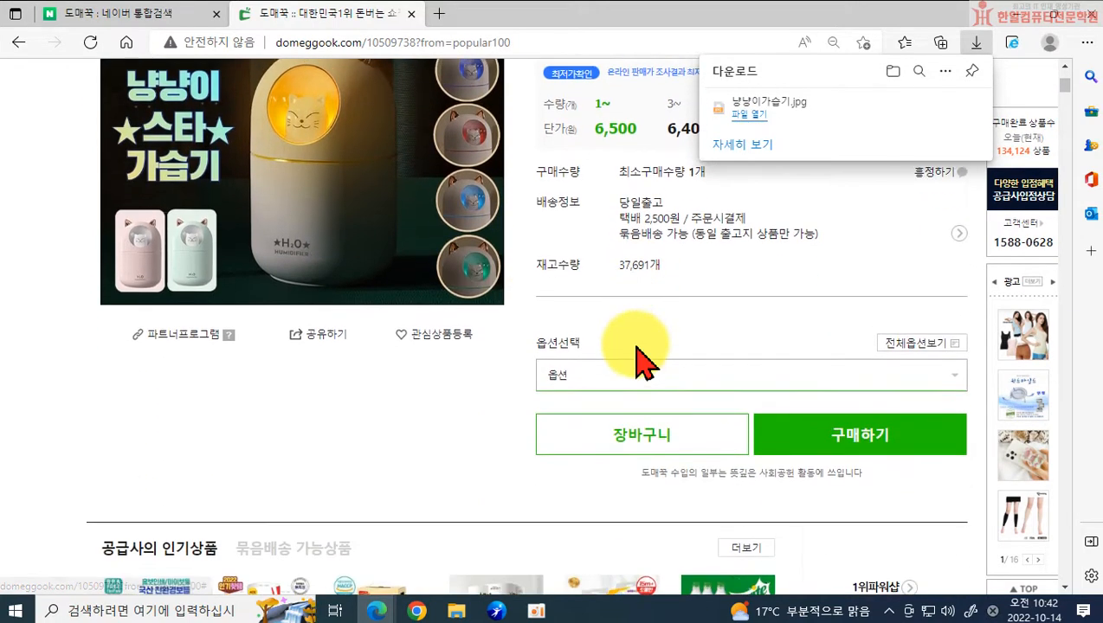
{"action": "left_click", "coordinate": [633, 379]}
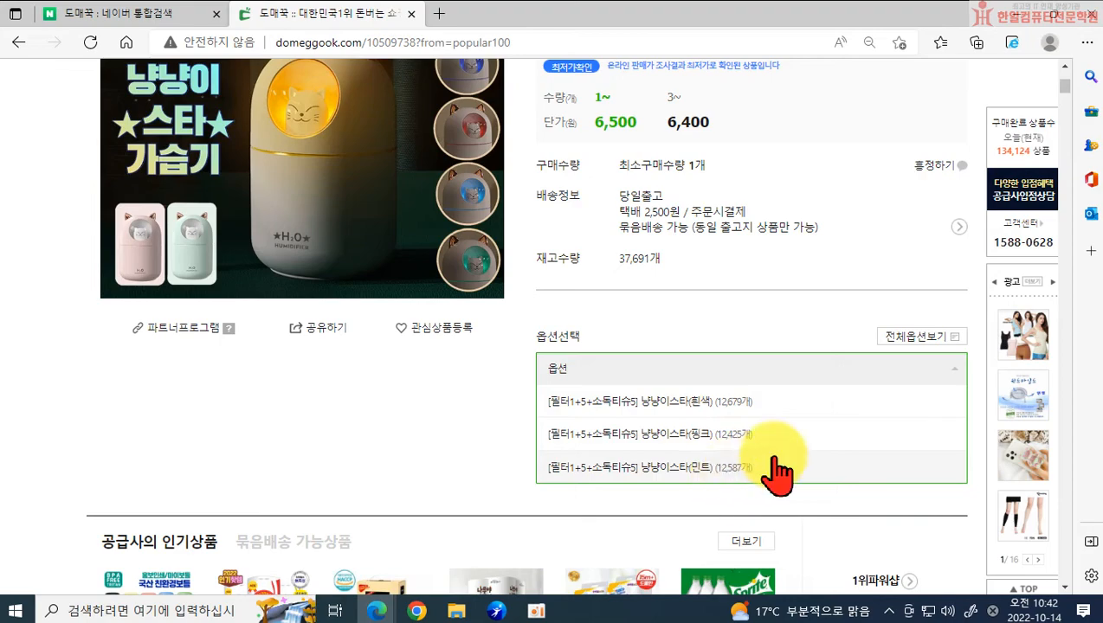
{"action": "scroll", "coordinate": [780, 466], "scroll_direction": "down", "scroll_amount": 2}
{"action": "scroll", "coordinate": [578, 333], "scroll_direction": "down", "scroll_amount": 5}
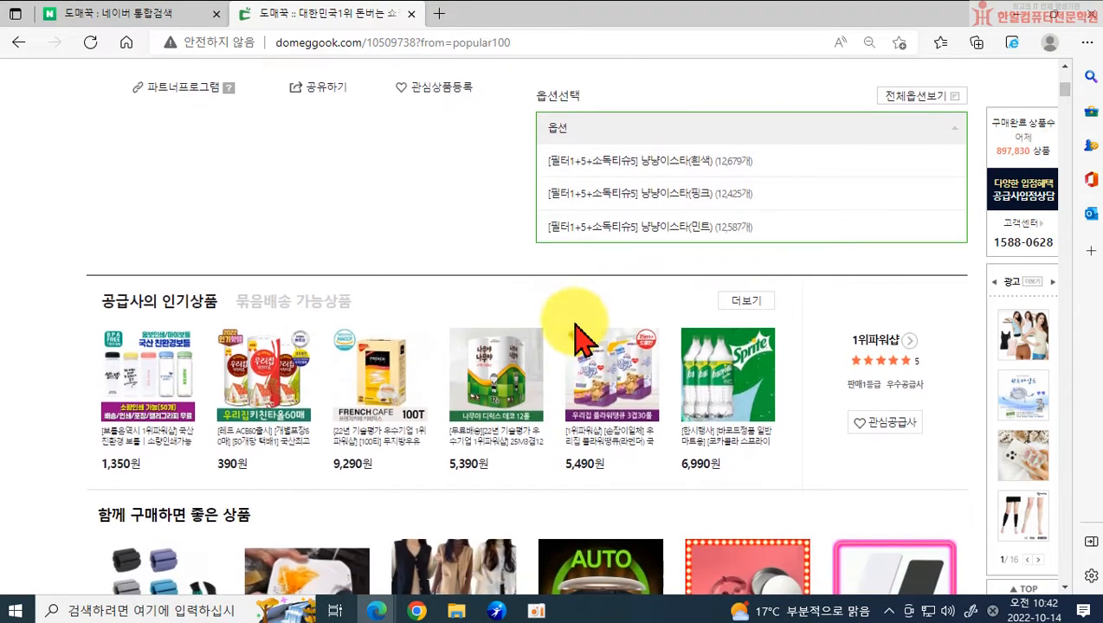
{"action": "scroll", "coordinate": [561, 390], "scroll_direction": "down", "scroll_amount": 5}
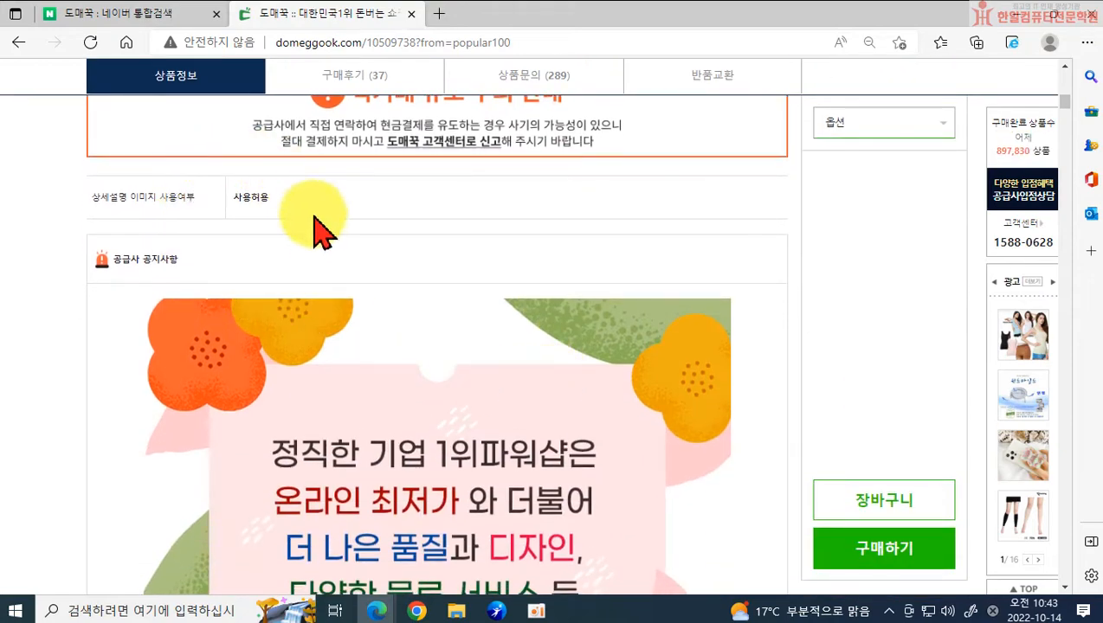
Save the blue star-mark detail image as 냥냥이별마크 in the product folder and check the file there
{"action": "scroll", "coordinate": [382, 303], "scroll_direction": "down", "scroll_amount": 4}
{"action": "scroll", "coordinate": [418, 286], "scroll_direction": "down", "scroll_amount": 16}
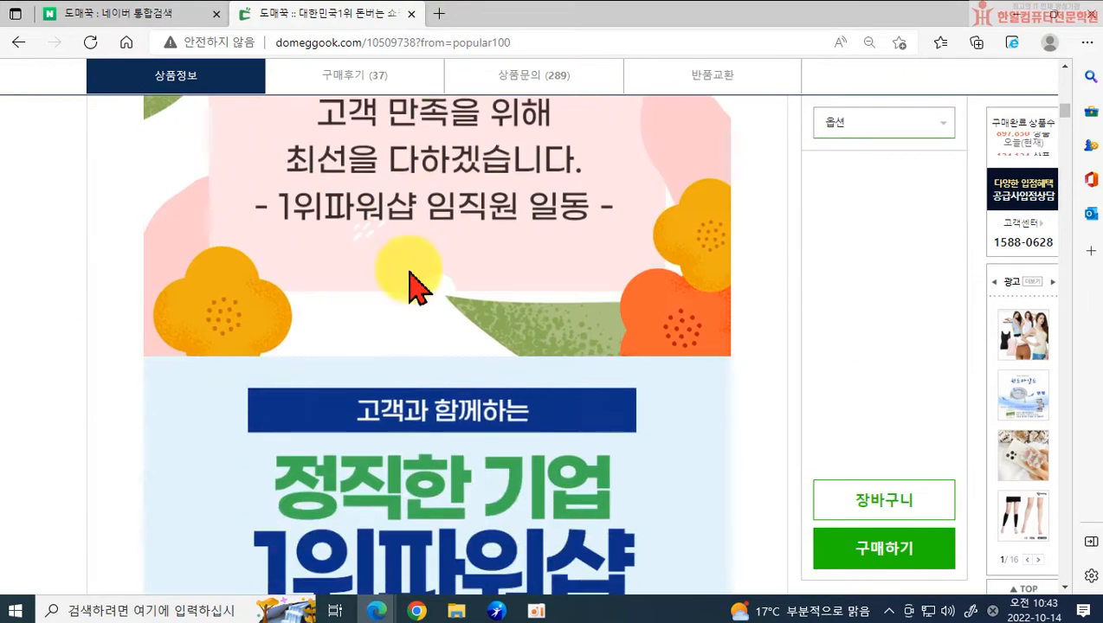
{"action": "scroll", "coordinate": [430, 328], "scroll_direction": "down", "scroll_amount": 20}
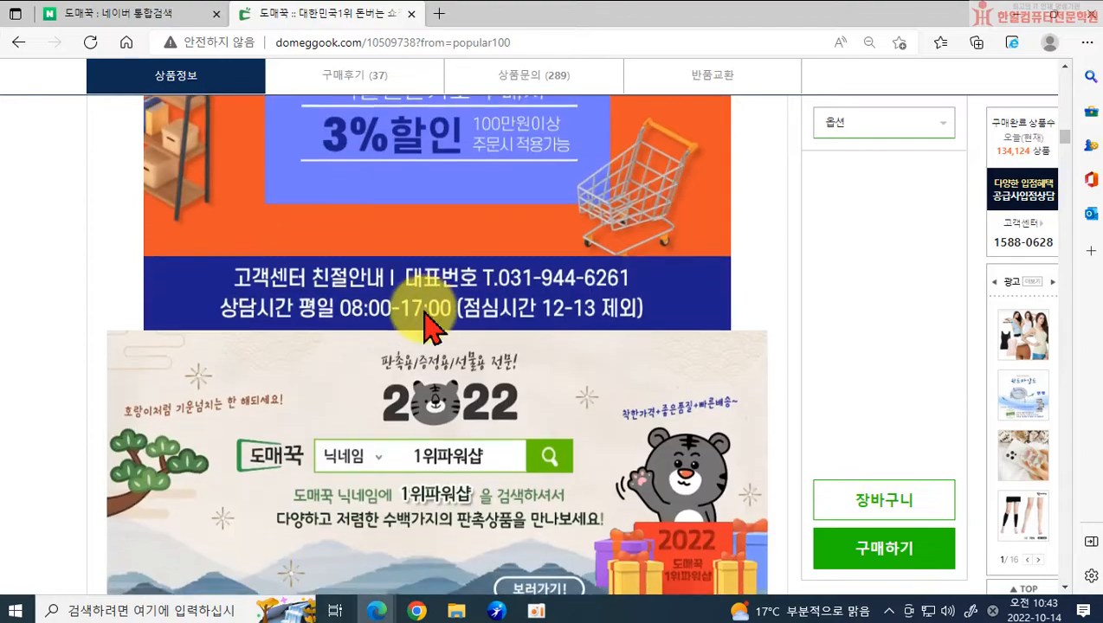
{"action": "scroll", "coordinate": [430, 327], "scroll_direction": "down", "scroll_amount": 4}
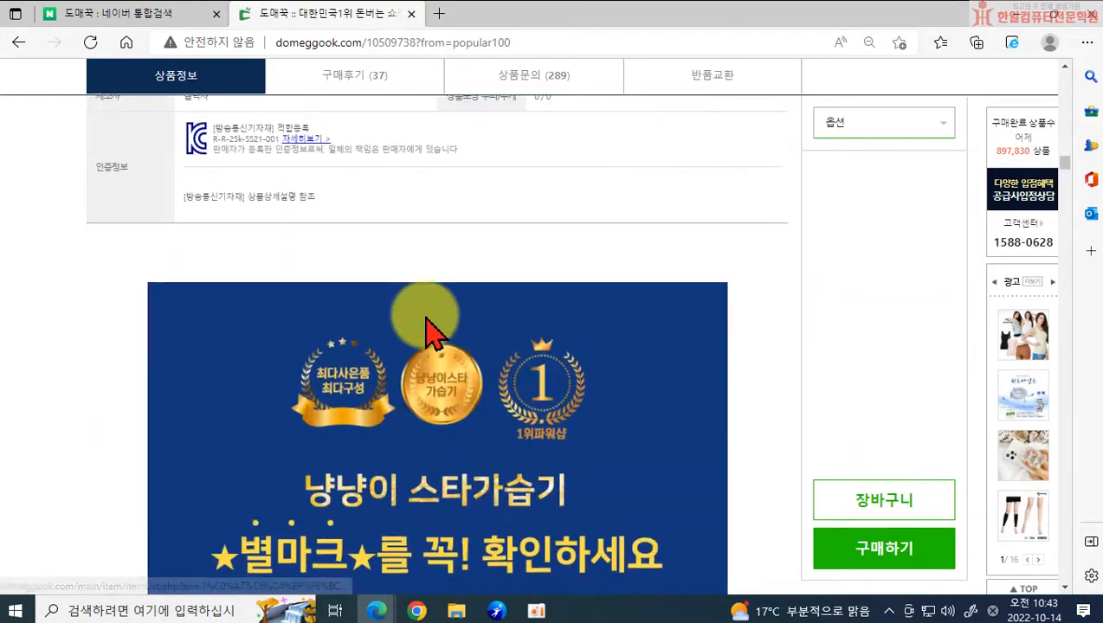
{"action": "scroll", "coordinate": [423, 320], "scroll_direction": "up", "scroll_amount": 1}
{"action": "scroll", "coordinate": [517, 348], "scroll_direction": "down", "scroll_amount": 4}
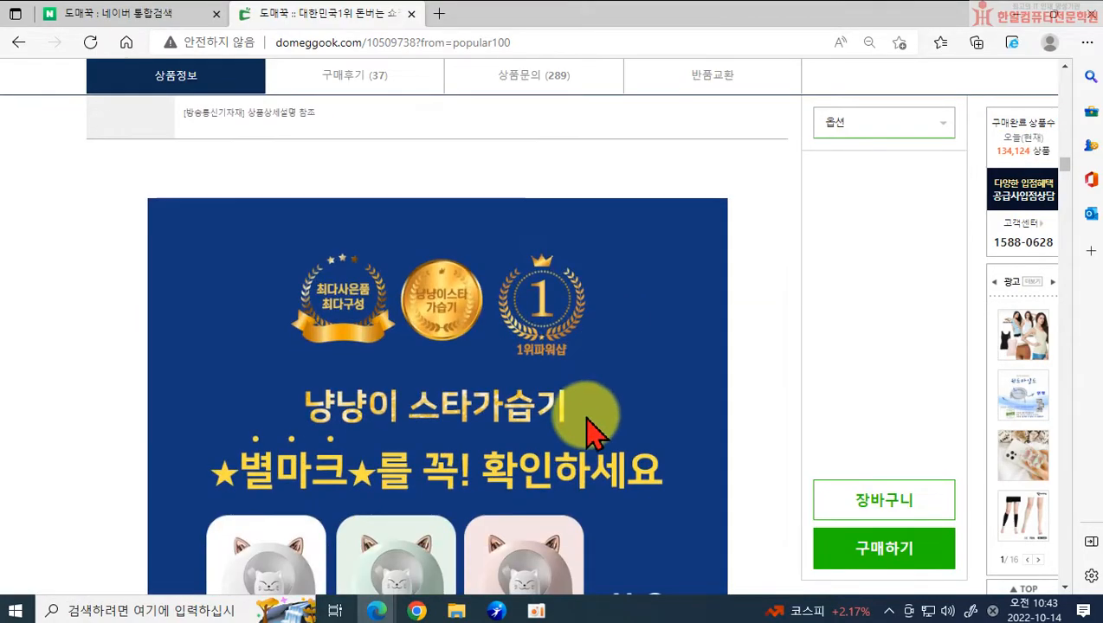
{"action": "scroll", "coordinate": [448, 374], "scroll_direction": "down", "scroll_amount": 2}
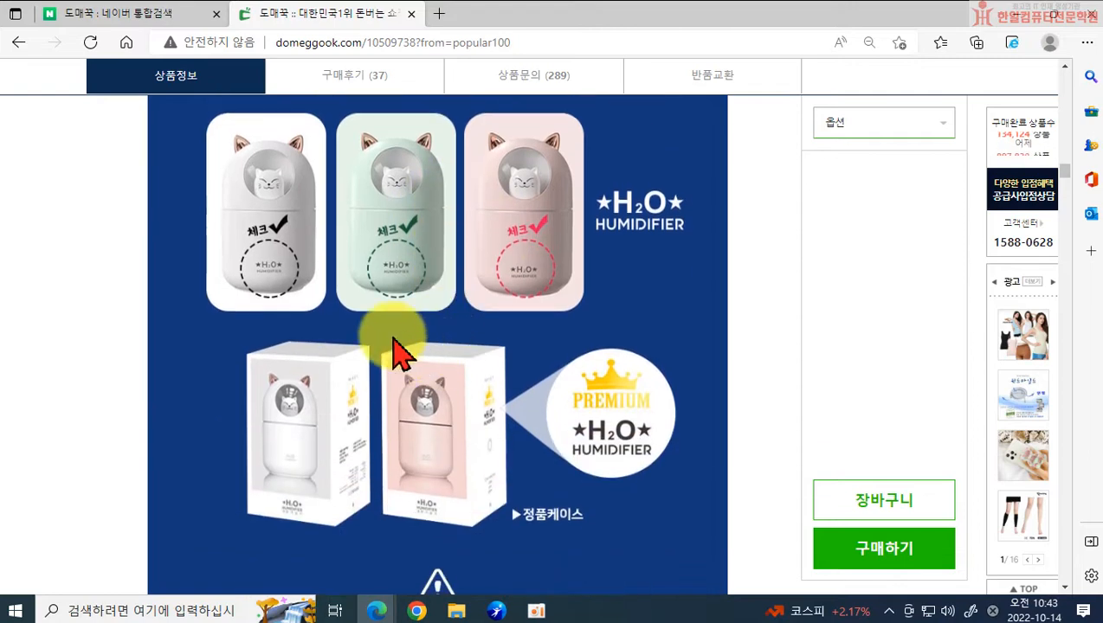
{"action": "right_click", "coordinate": [374, 297]}
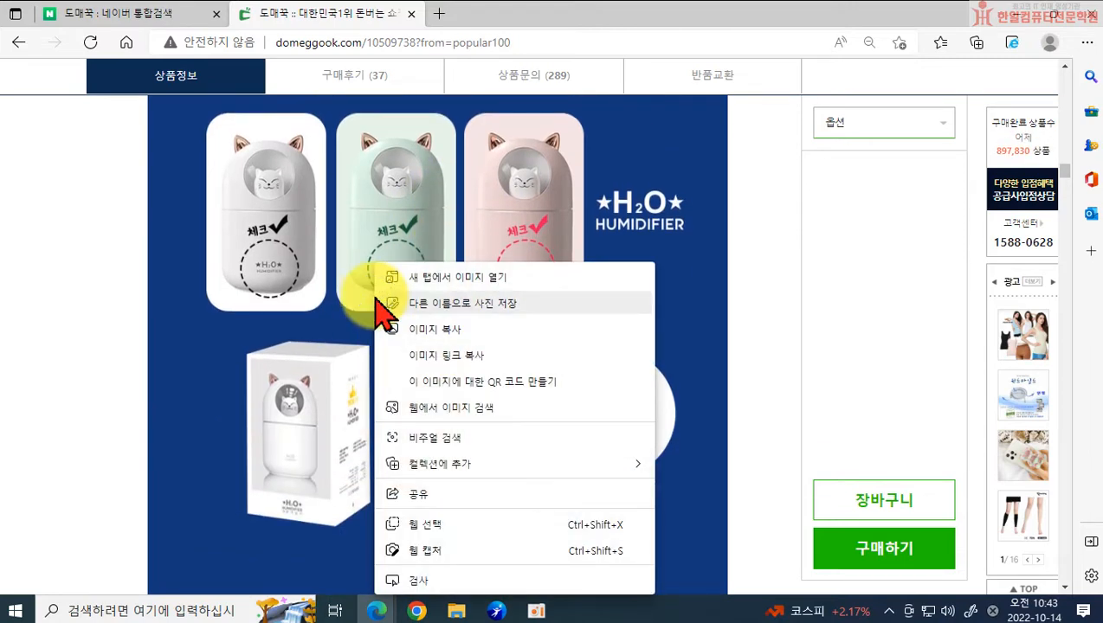
{"action": "left_click", "coordinate": [490, 305]}
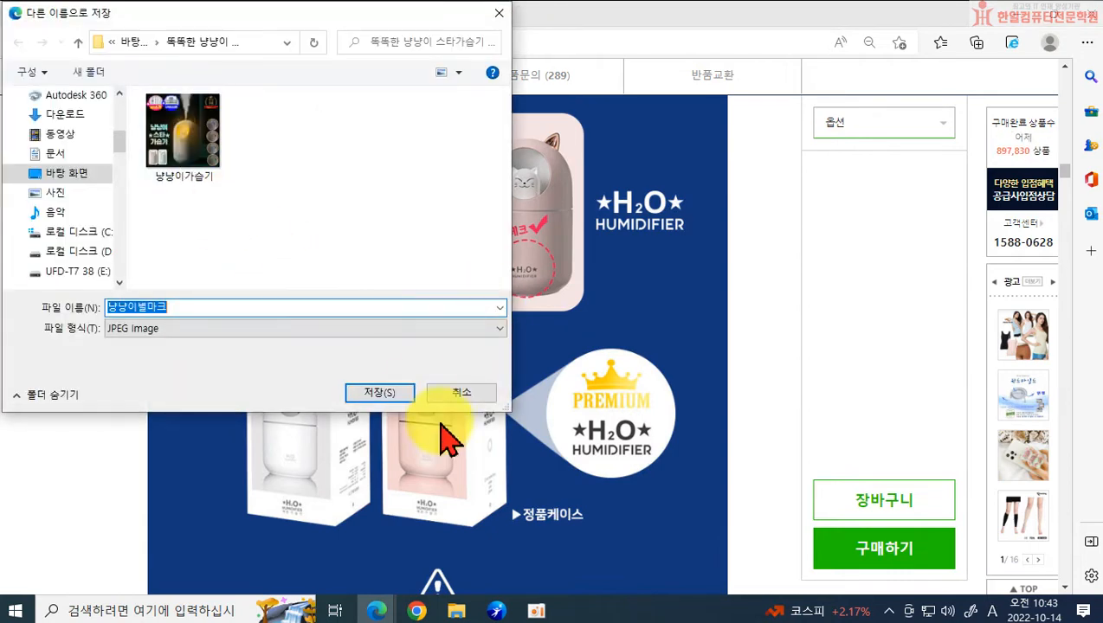
{"action": "left_click", "coordinate": [381, 394]}
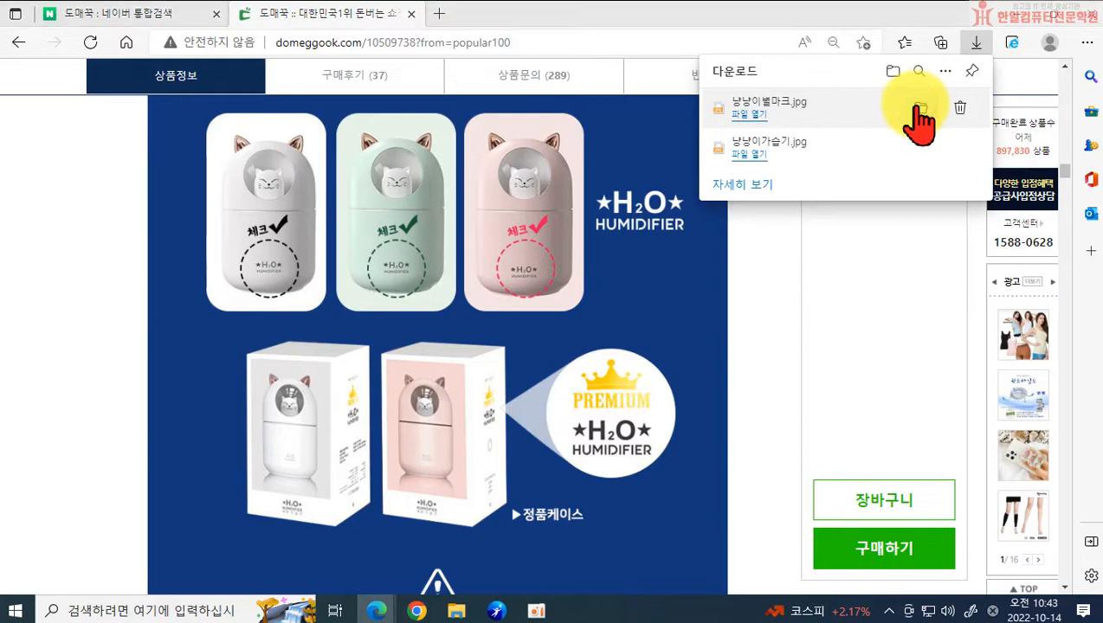
{"action": "left_click", "coordinate": [916, 108]}
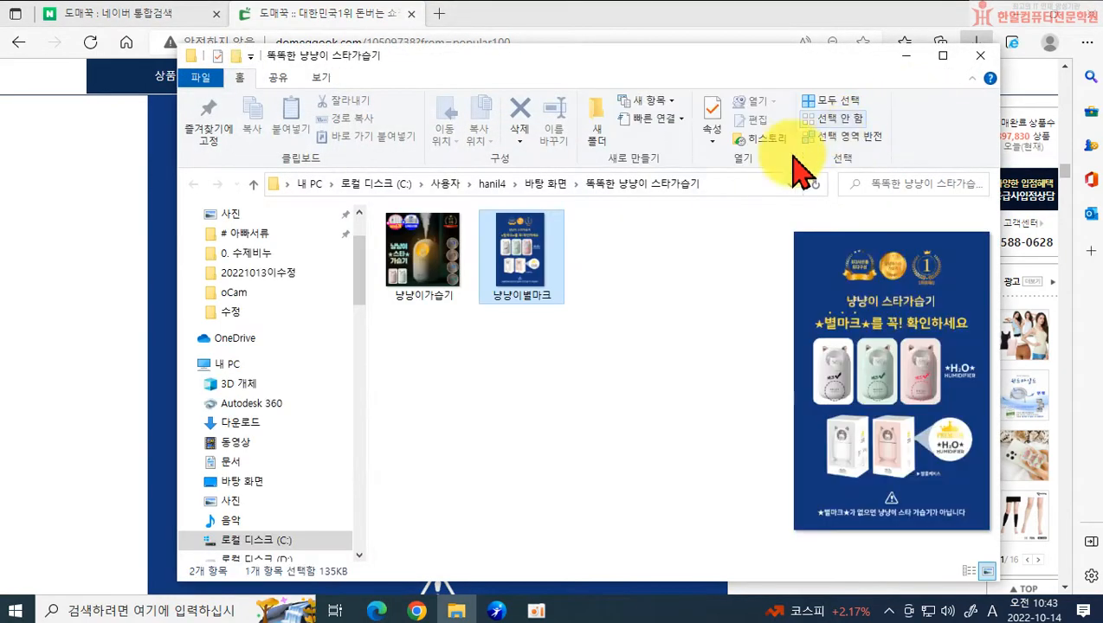
{"action": "left_click", "coordinate": [165, 325]}
Save the purple 1+5+5 gift image as 1+5+5가습기구매시-소독티슈5매-증정 in the product folder and check the file there
{"action": "scroll", "coordinate": [266, 382], "scroll_direction": "down", "scroll_amount": 8}
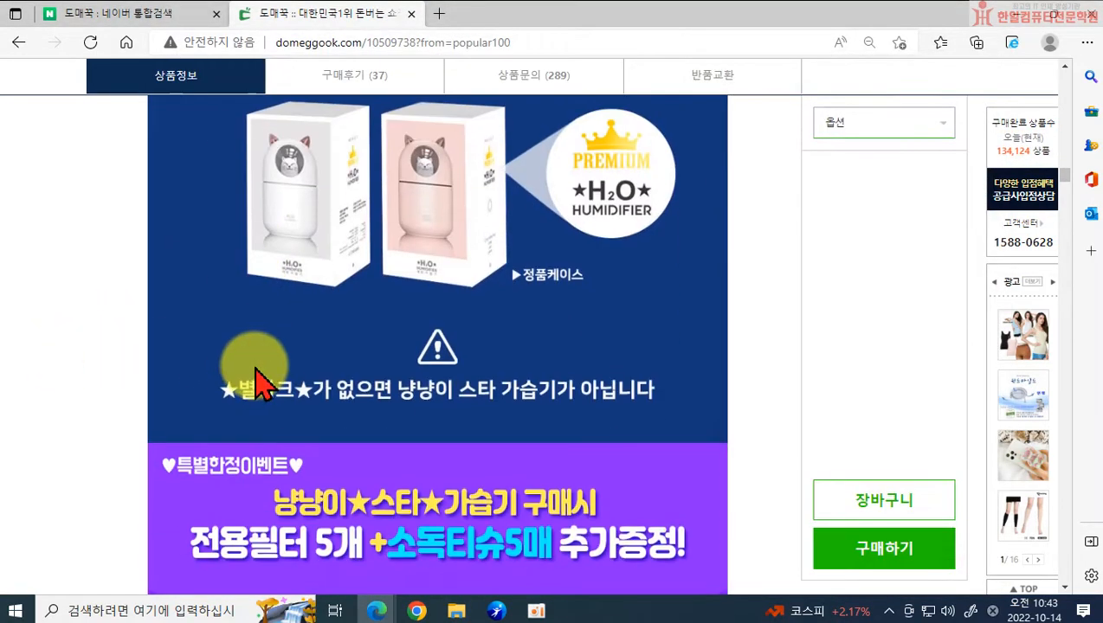
{"action": "scroll", "coordinate": [537, 396], "scroll_direction": "down", "scroll_amount": 2}
{"action": "scroll", "coordinate": [485, 363], "scroll_direction": "up", "scroll_amount": 1}
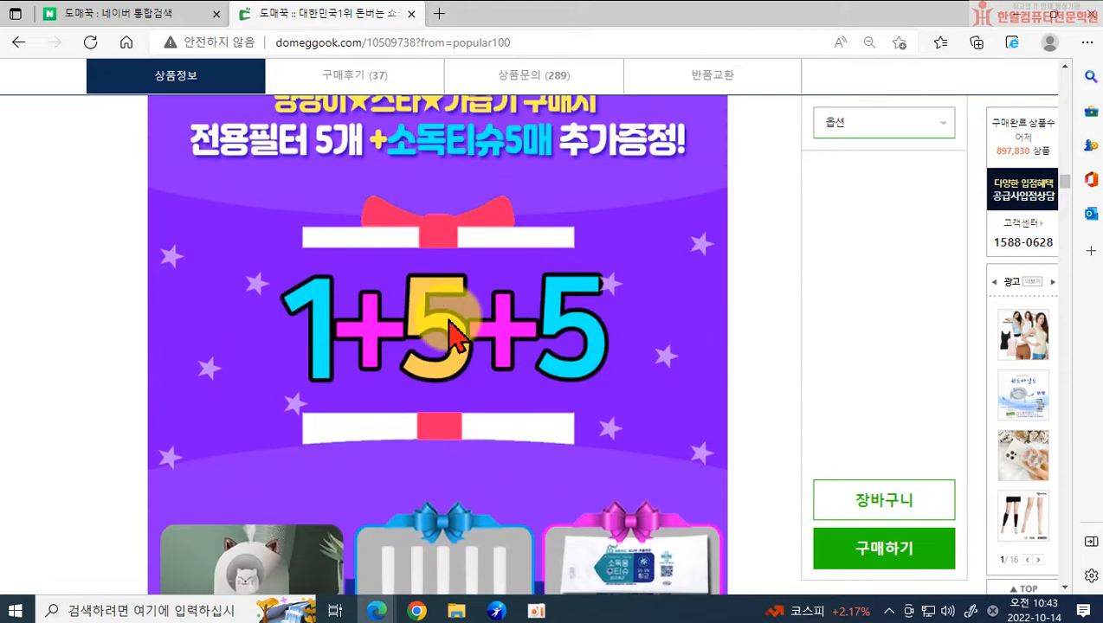
{"action": "right_click", "coordinate": [448, 331]}
{"action": "left_click", "coordinate": [514, 306]}
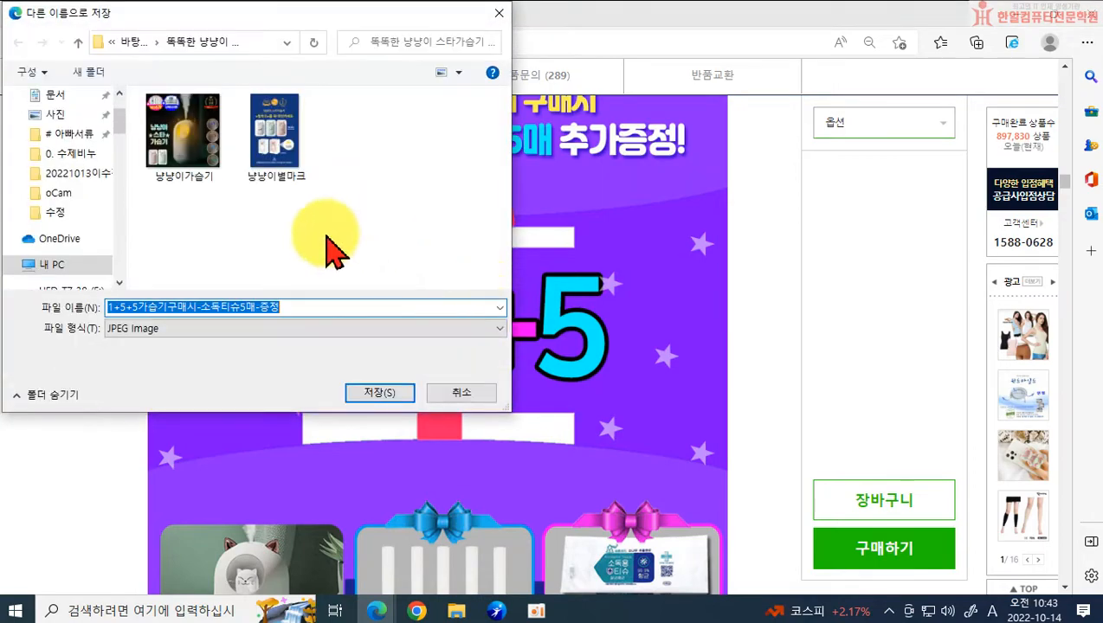
{"action": "left_click", "coordinate": [374, 387]}
{"action": "scroll", "coordinate": [544, 386], "scroll_direction": "down", "scroll_amount": 6}
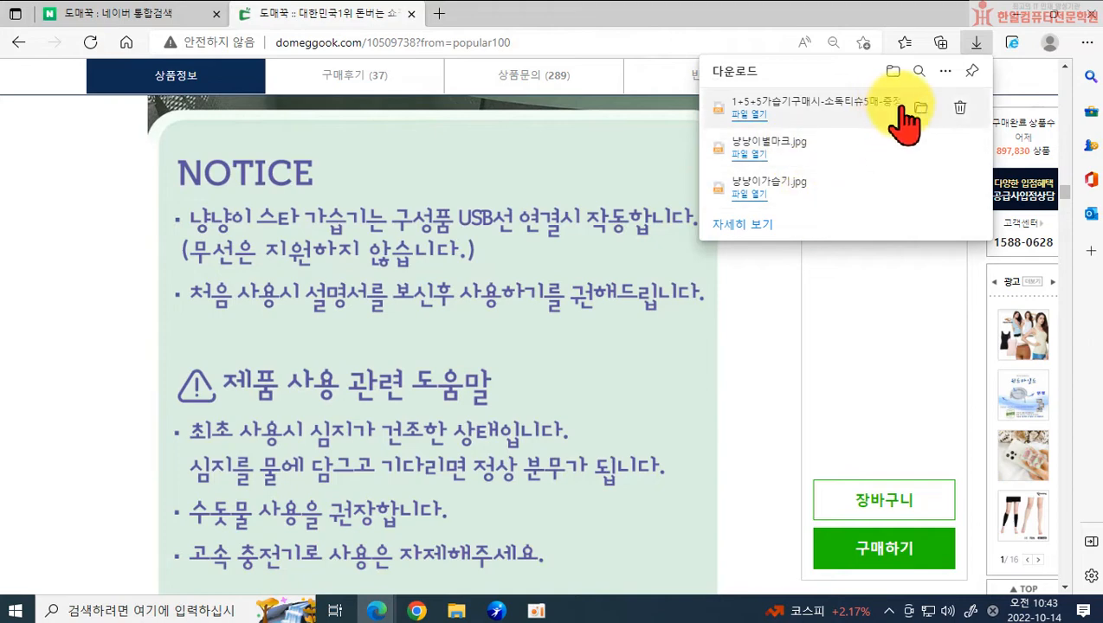
{"action": "left_click", "coordinate": [919, 111]}
{"action": "left_click", "coordinate": [26, 373]}
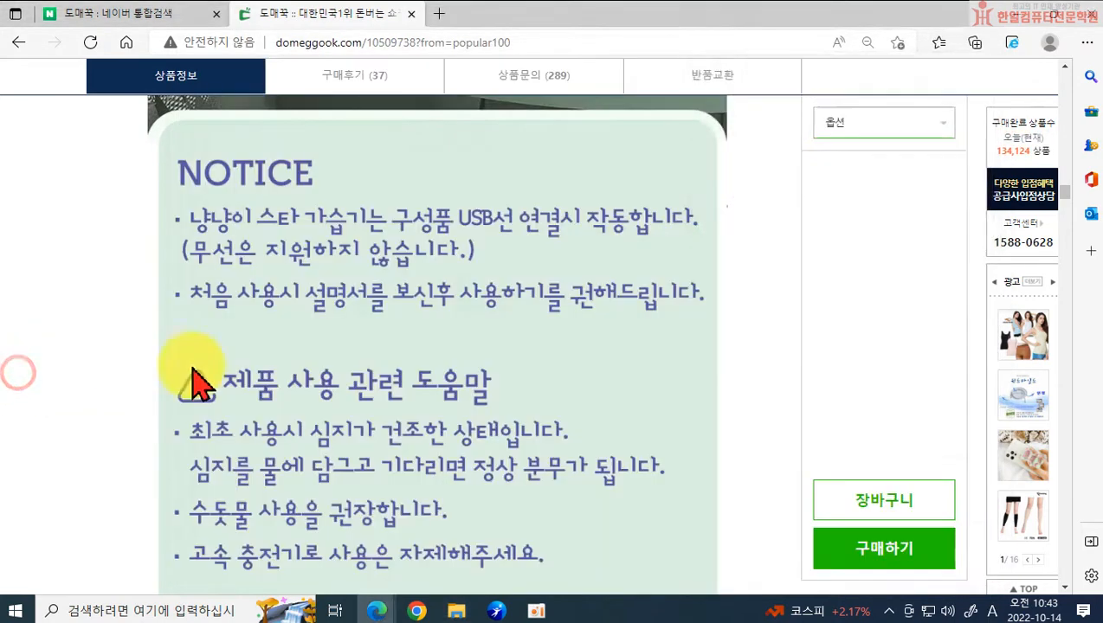
Save the green NOTICE image as 냥냥이-가습기-안내공지 in the product folder
{"action": "scroll", "coordinate": [433, 333], "scroll_direction": "down", "scroll_amount": 3}
{"action": "right_click", "coordinate": [505, 260]}
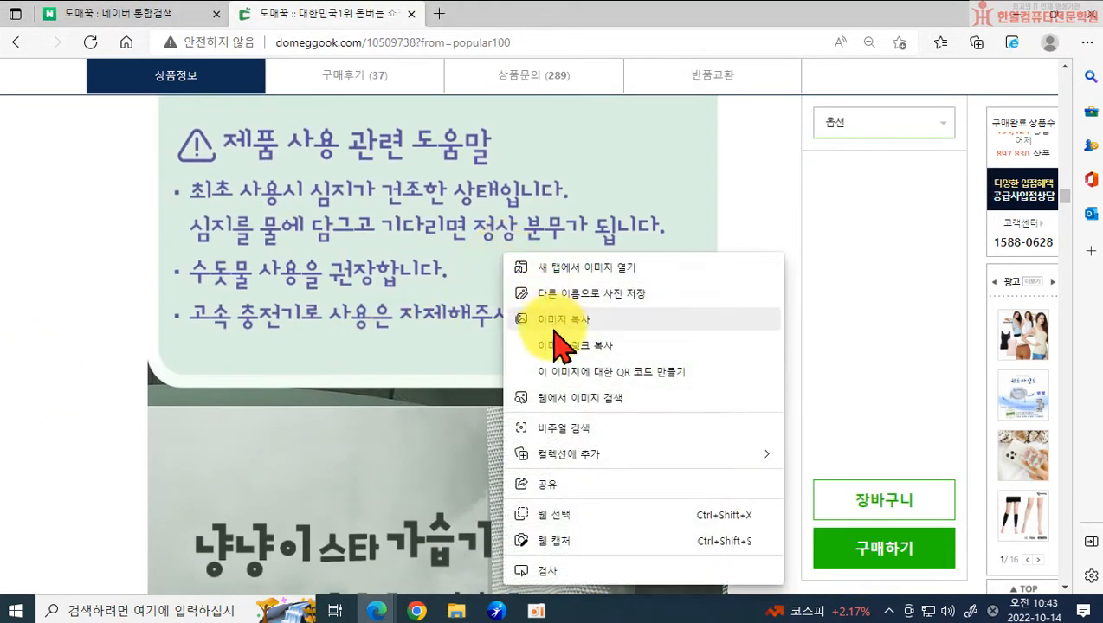
{"action": "left_click", "coordinate": [554, 288]}
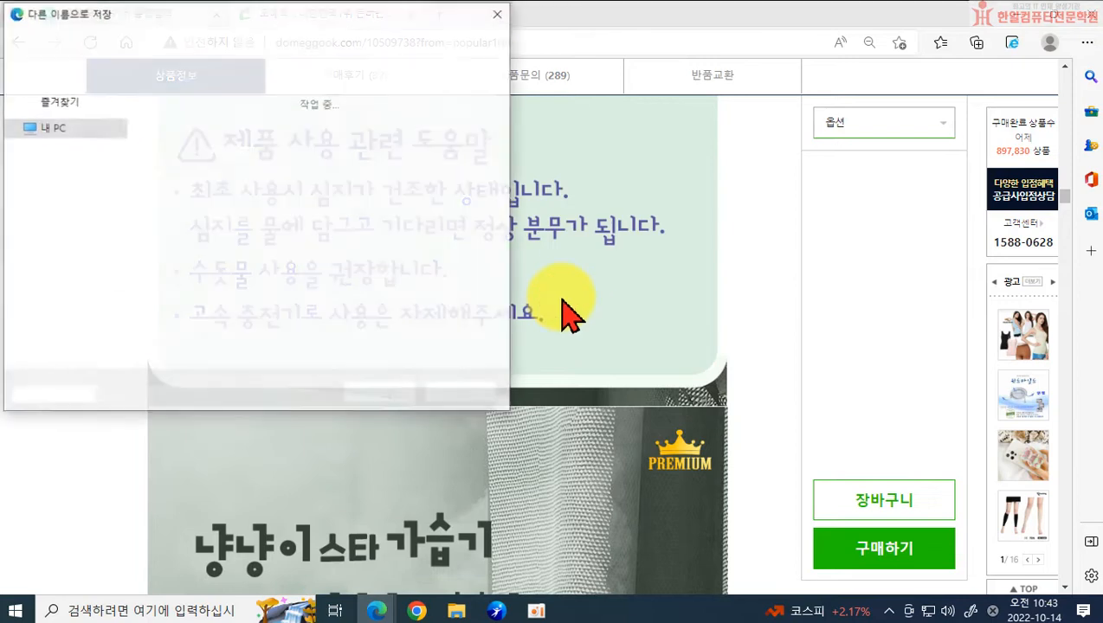
{"action": "left_click", "coordinate": [365, 391]}
Save the detail image below the notice, starting with the PREMIUM banner, as JPEG 01vert in the product folder
{"action": "scroll", "coordinate": [407, 415], "scroll_direction": "down", "scroll_amount": 3}
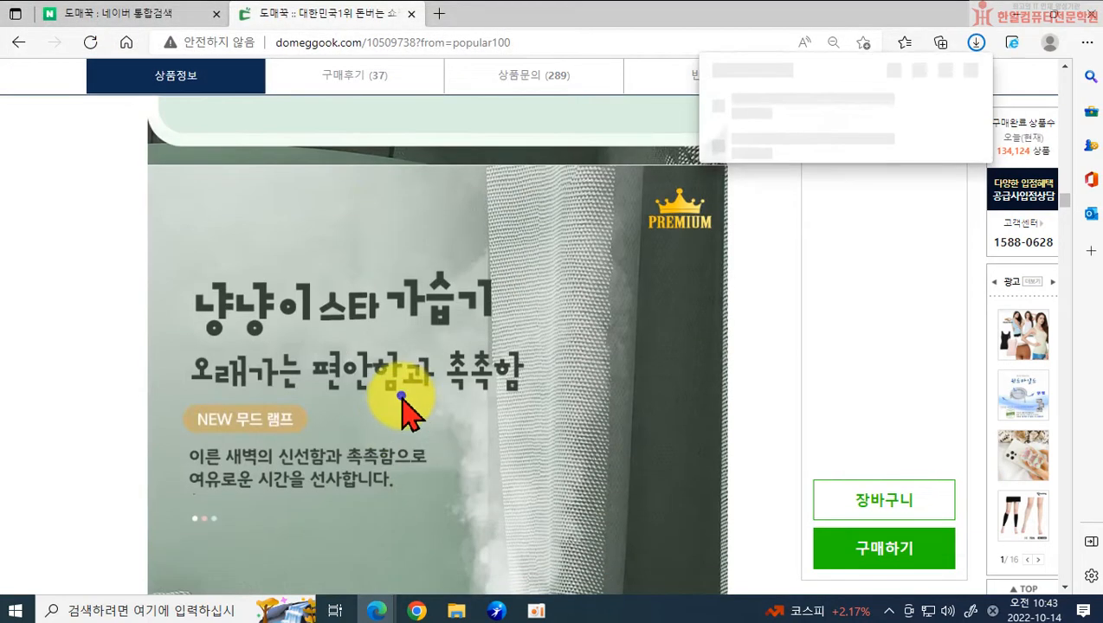
{"action": "right_click", "coordinate": [405, 407]}
{"action": "left_click", "coordinate": [507, 107]}
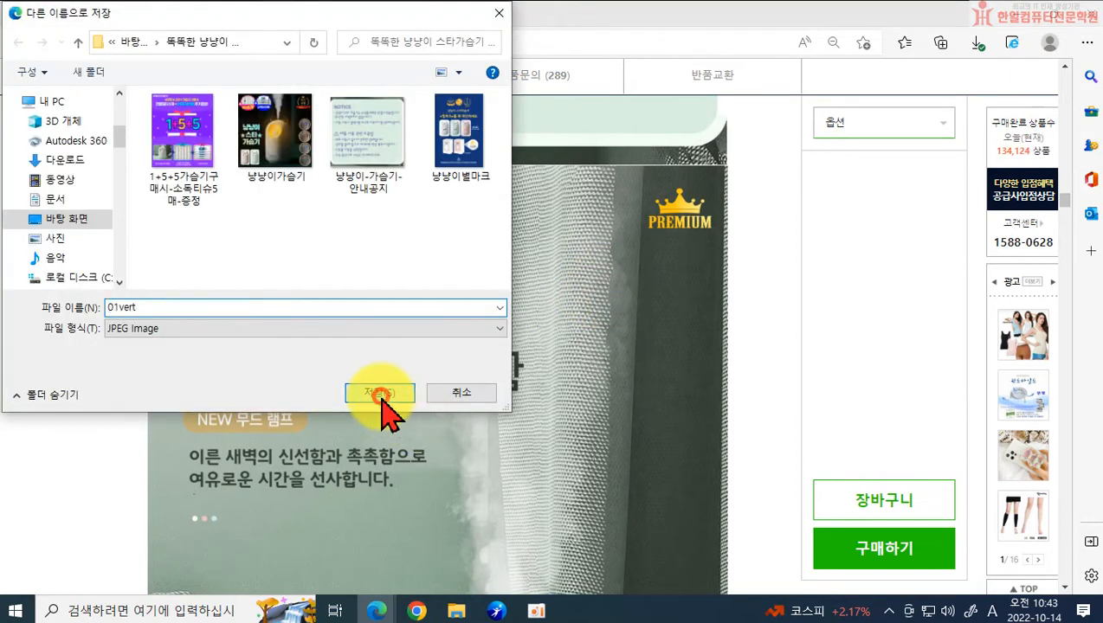
{"action": "left_click", "coordinate": [382, 396]}
Examine how far the last saved detail image extends on the page and show 01vert.jpg in its folder
{"action": "scroll", "coordinate": [407, 457], "scroll_direction": "down", "scroll_amount": 5}
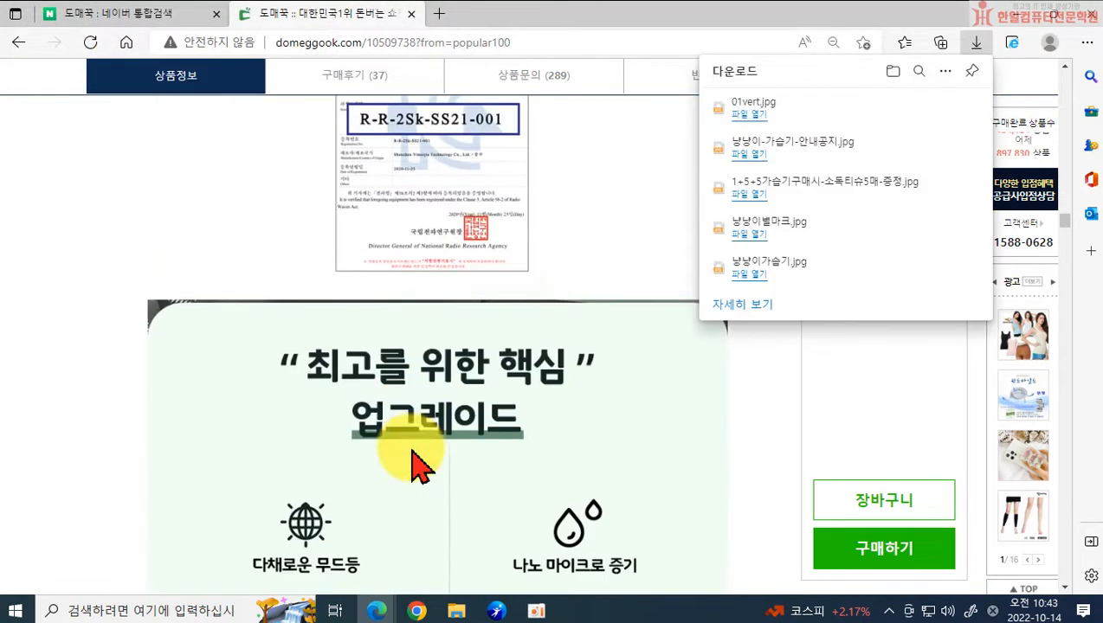
{"action": "scroll", "coordinate": [425, 450], "scroll_direction": "down", "scroll_amount": 10}
{"action": "scroll", "coordinate": [432, 439], "scroll_direction": "up", "scroll_amount": 1}
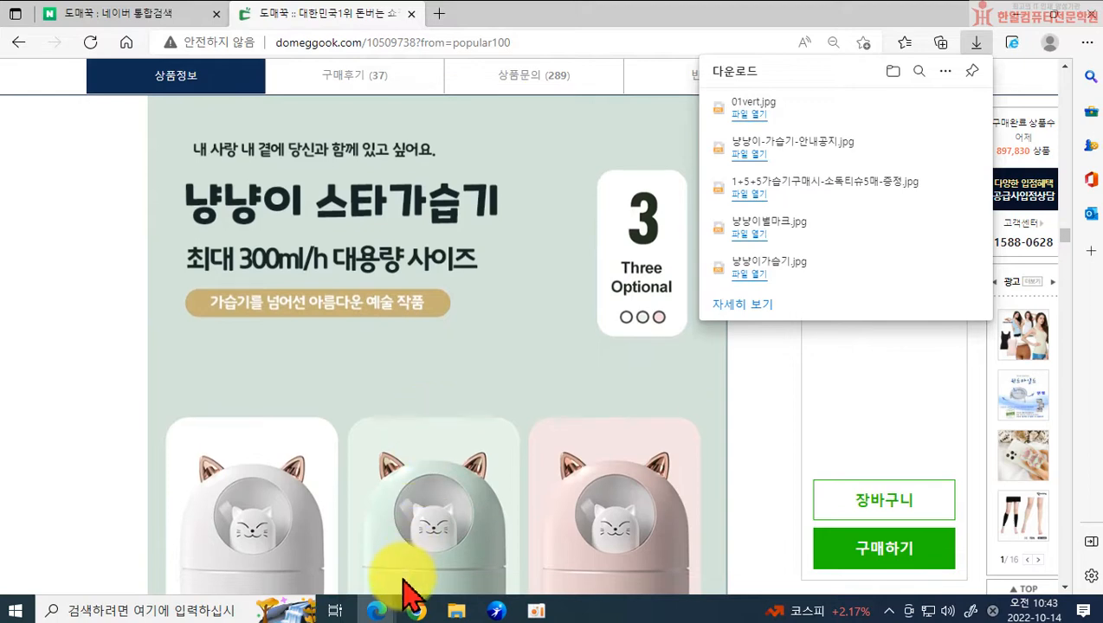
{"action": "left_click", "coordinate": [927, 106]}
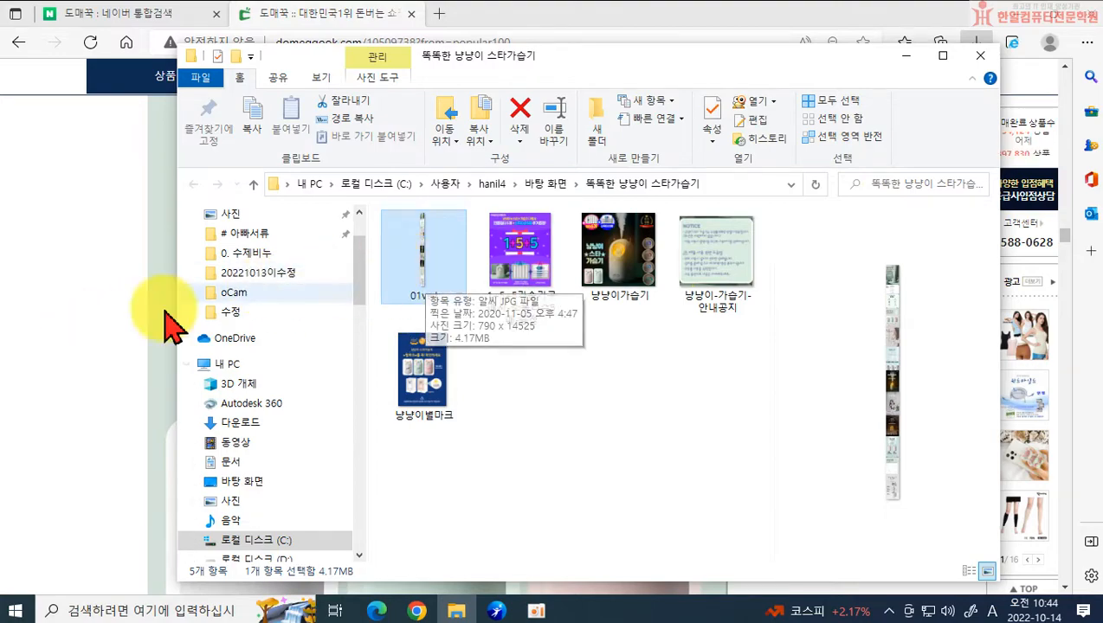
Examine the remaining detail images down to the seller's blue NOTICE panel and compare them with the 01vert thumbnail in the product folder
{"action": "left_click", "coordinate": [111, 345]}
{"action": "scroll", "coordinate": [259, 369], "scroll_direction": "down", "scroll_amount": 10}
{"action": "scroll", "coordinate": [271, 387], "scroll_direction": "down", "scroll_amount": 15}
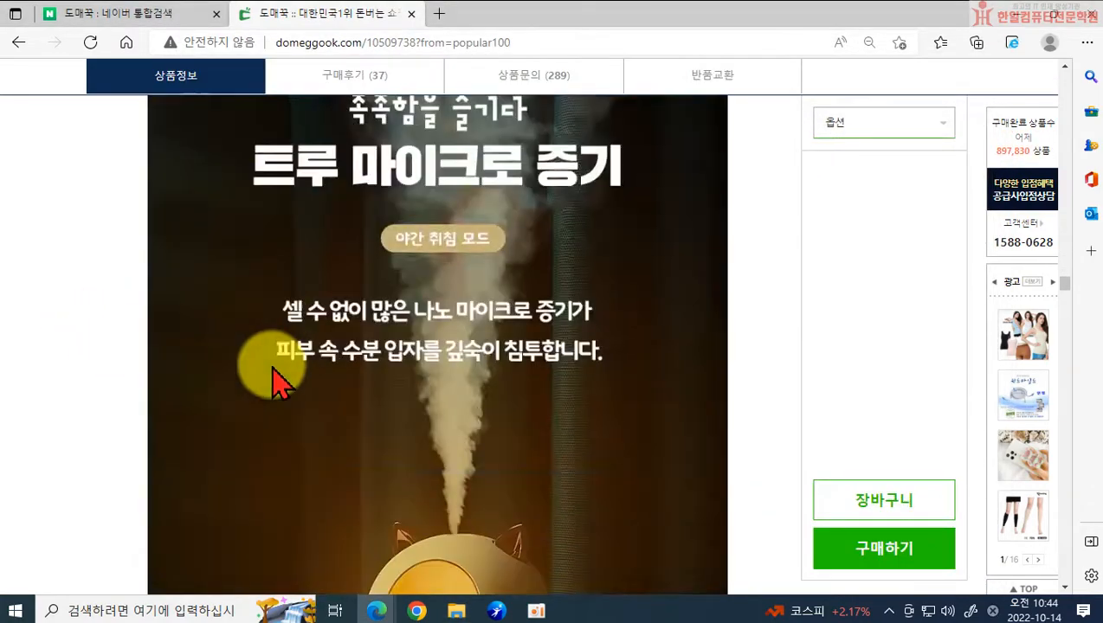
{"action": "scroll", "coordinate": [305, 387], "scroll_direction": "down", "scroll_amount": 15}
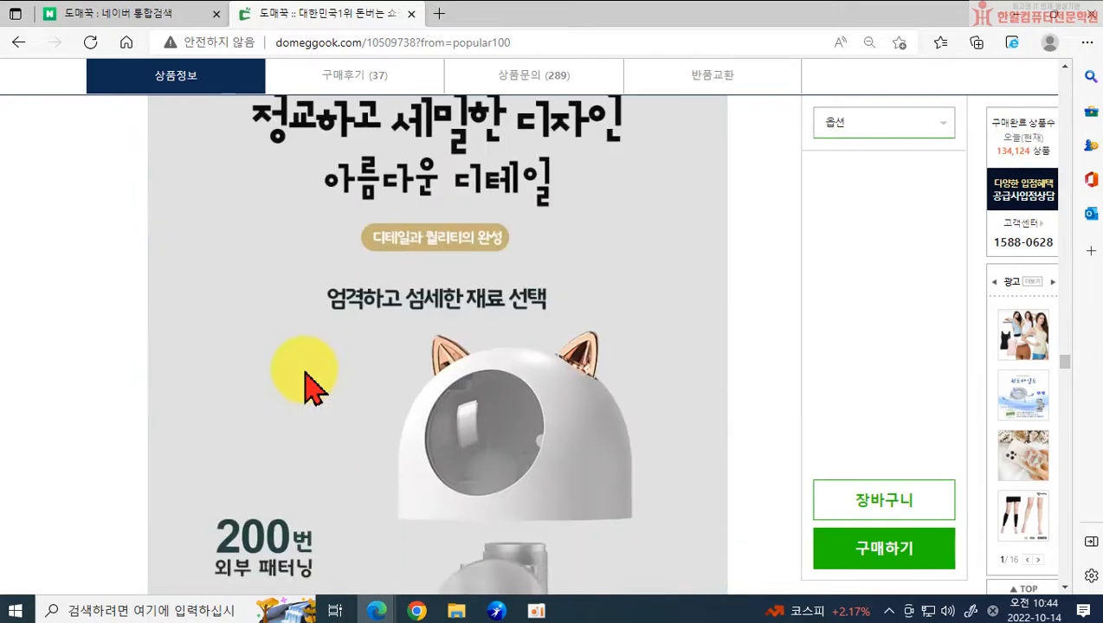
{"action": "scroll", "coordinate": [320, 389], "scroll_direction": "down", "scroll_amount": 15}
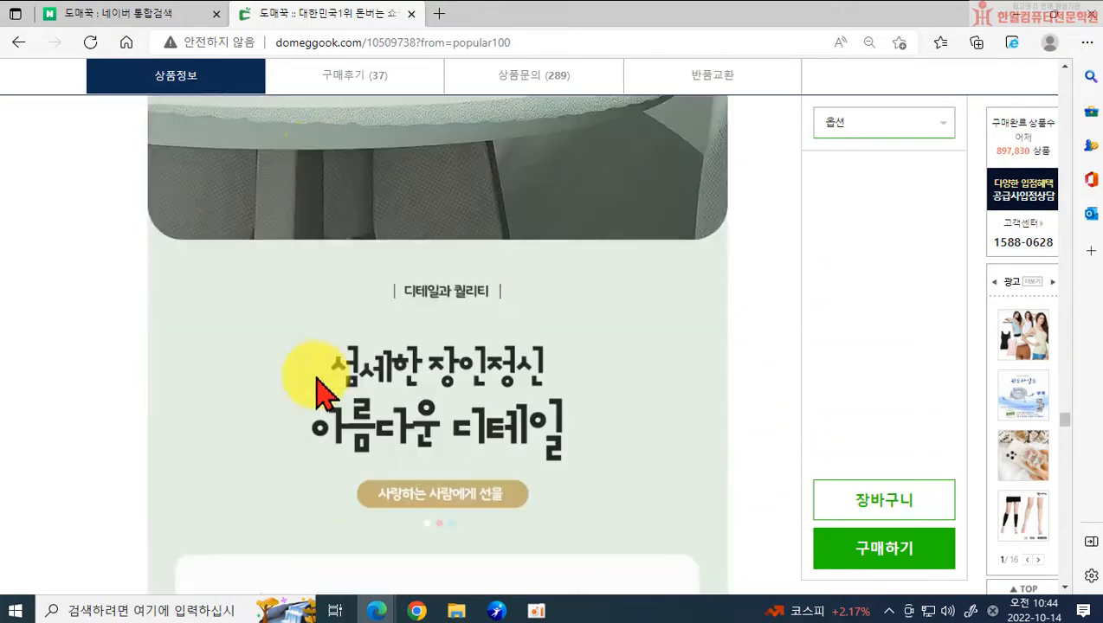
{"action": "scroll", "coordinate": [325, 409], "scroll_direction": "down", "scroll_amount": 15}
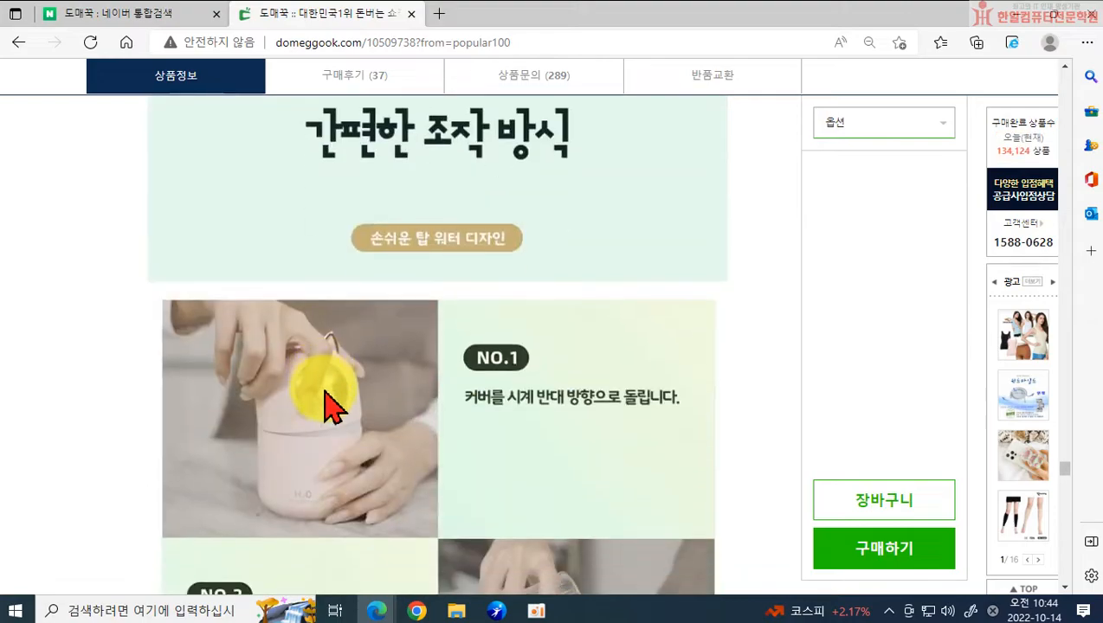
{"action": "scroll", "coordinate": [340, 407], "scroll_direction": "down", "scroll_amount": 8}
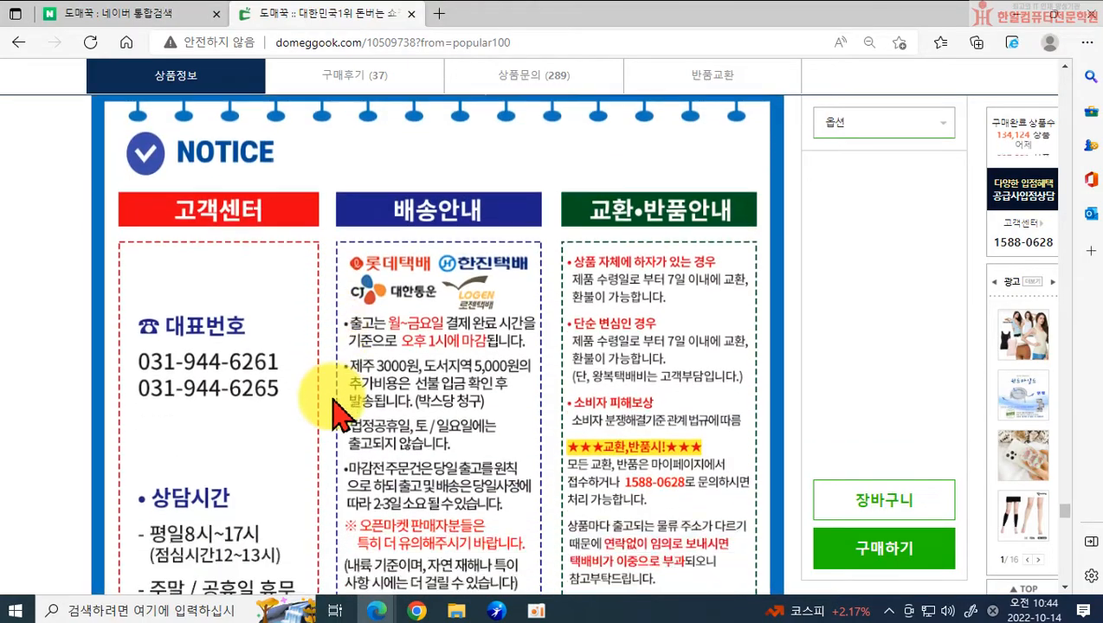
{"action": "scroll", "coordinate": [339, 407], "scroll_direction": "up", "scroll_amount": 12}
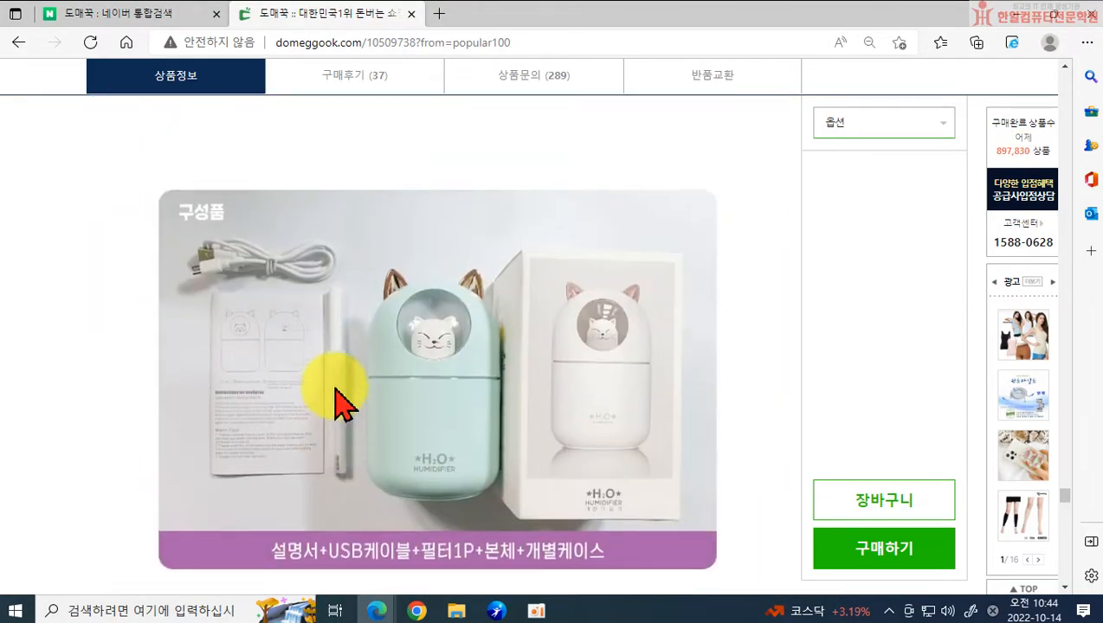
{"action": "scroll", "coordinate": [336, 400], "scroll_direction": "down", "scroll_amount": 10}
{"action": "left_click", "coordinate": [456, 611]}
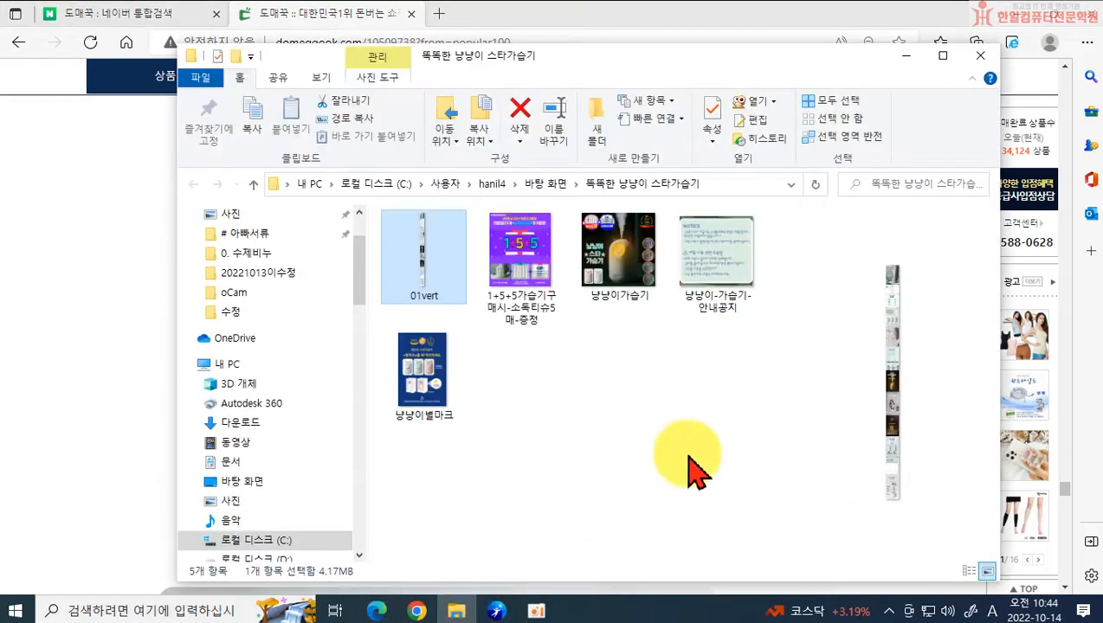
{"action": "left_click_drag", "start_coordinate": [423, 255], "coordinate": [164, 406]}
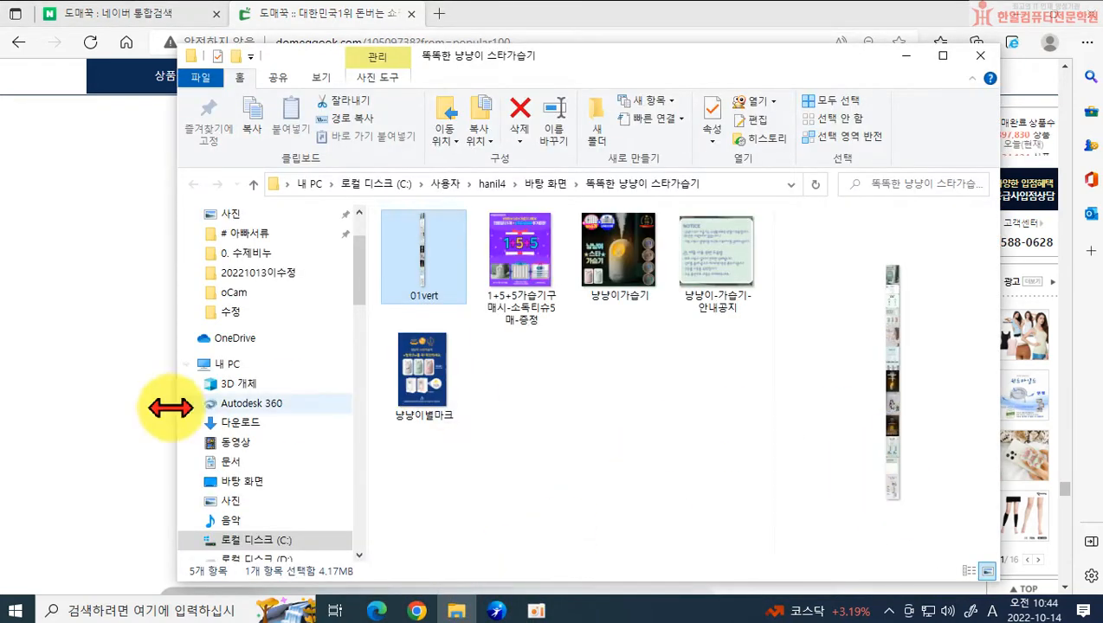
Examine the product page's detail sections back up to the 냥냥이 스타가습기 feature section to find where the saved image stops
{"action": "left_click", "coordinate": [118, 438]}
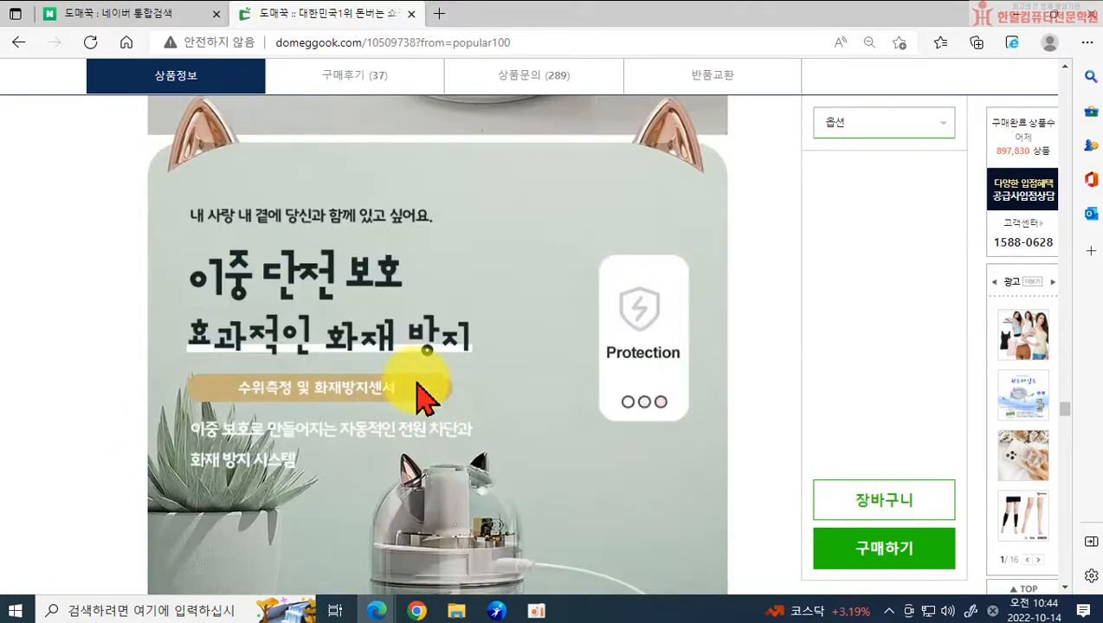
{"action": "scroll", "coordinate": [416, 398], "scroll_direction": "up", "scroll_amount": 20}
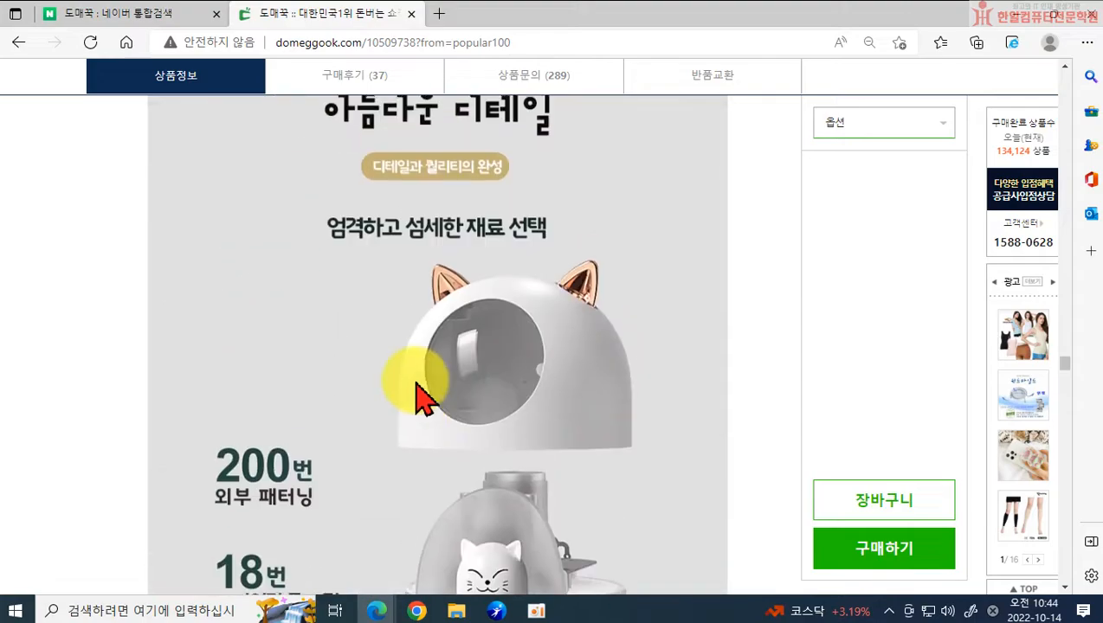
{"action": "scroll", "coordinate": [416, 398], "scroll_direction": "up", "scroll_amount": 20}
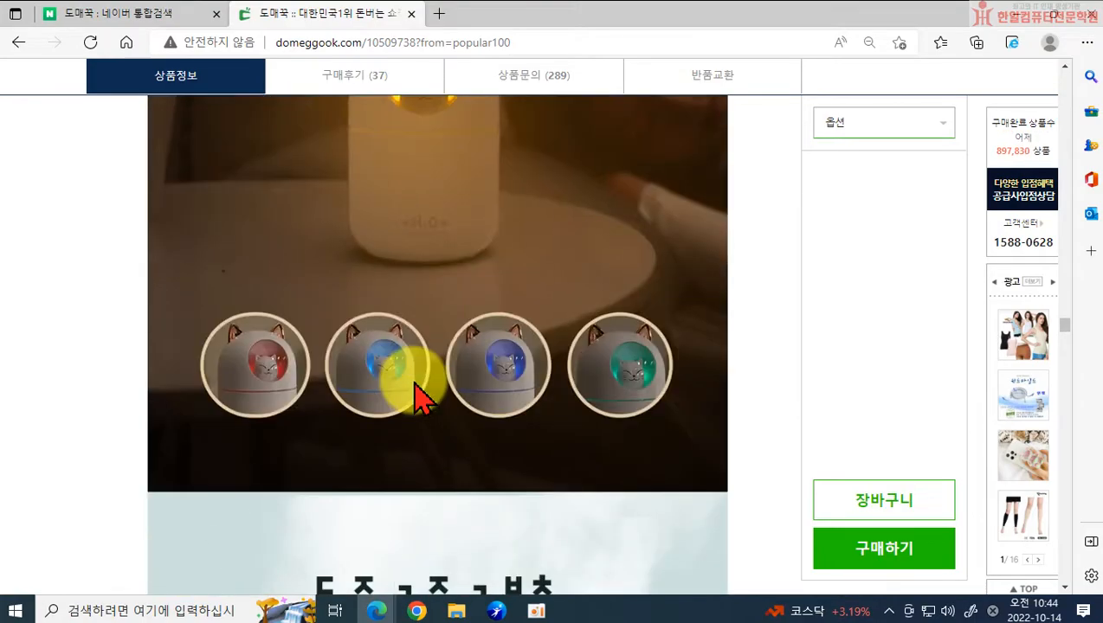
{"action": "scroll", "coordinate": [414, 400], "scroll_direction": "up", "scroll_amount": 20}
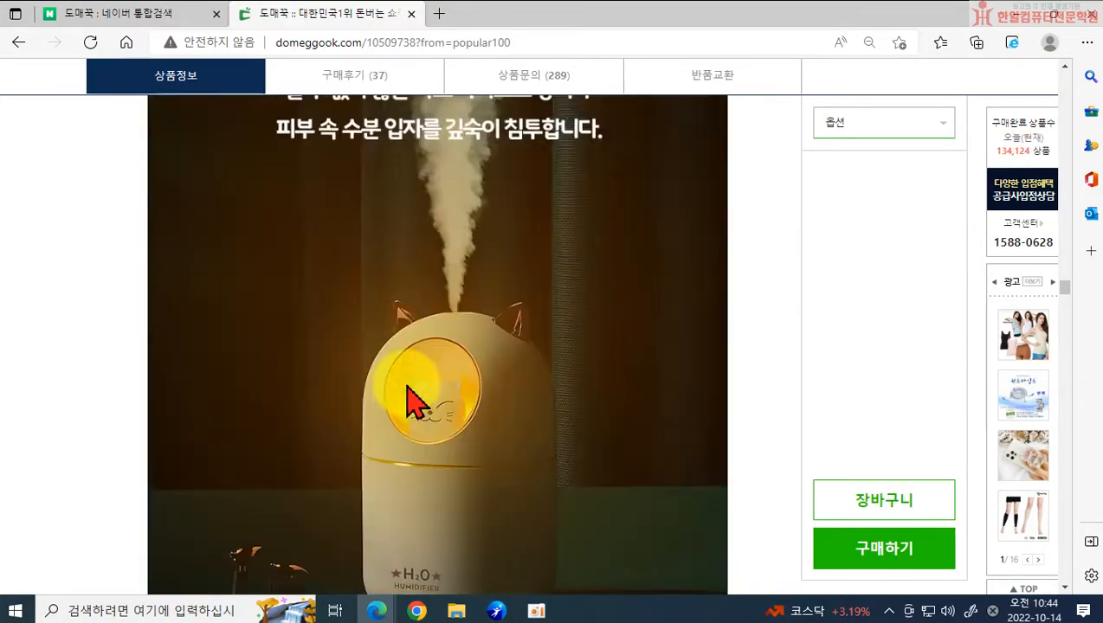
{"action": "scroll", "coordinate": [414, 400], "scroll_direction": "up", "scroll_amount": 20}
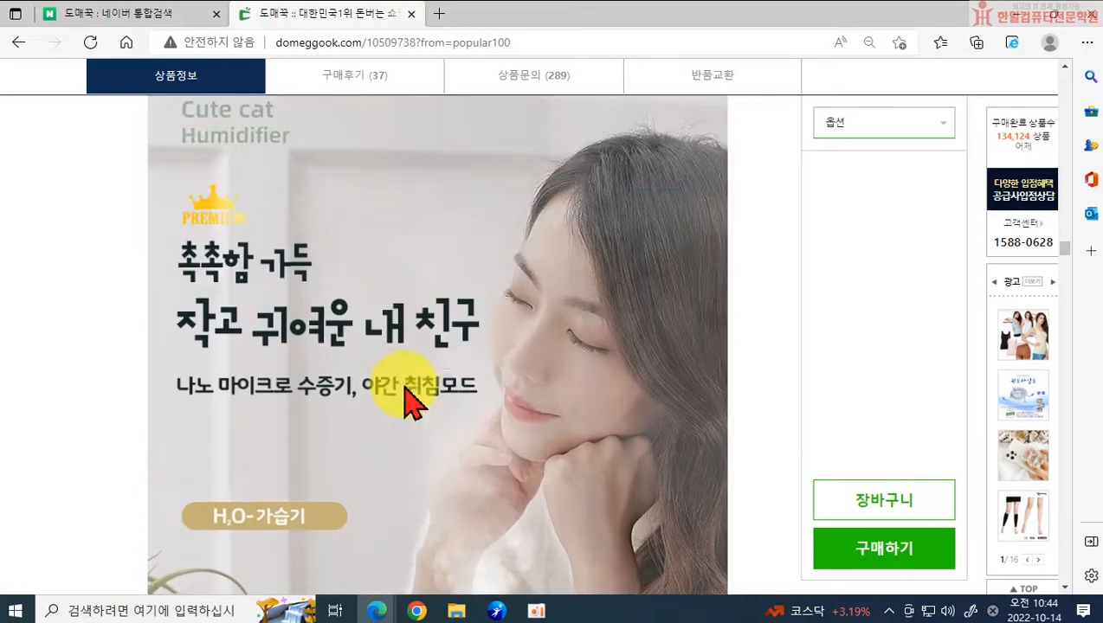
{"action": "scroll", "coordinate": [414, 400], "scroll_direction": "up", "scroll_amount": 10}
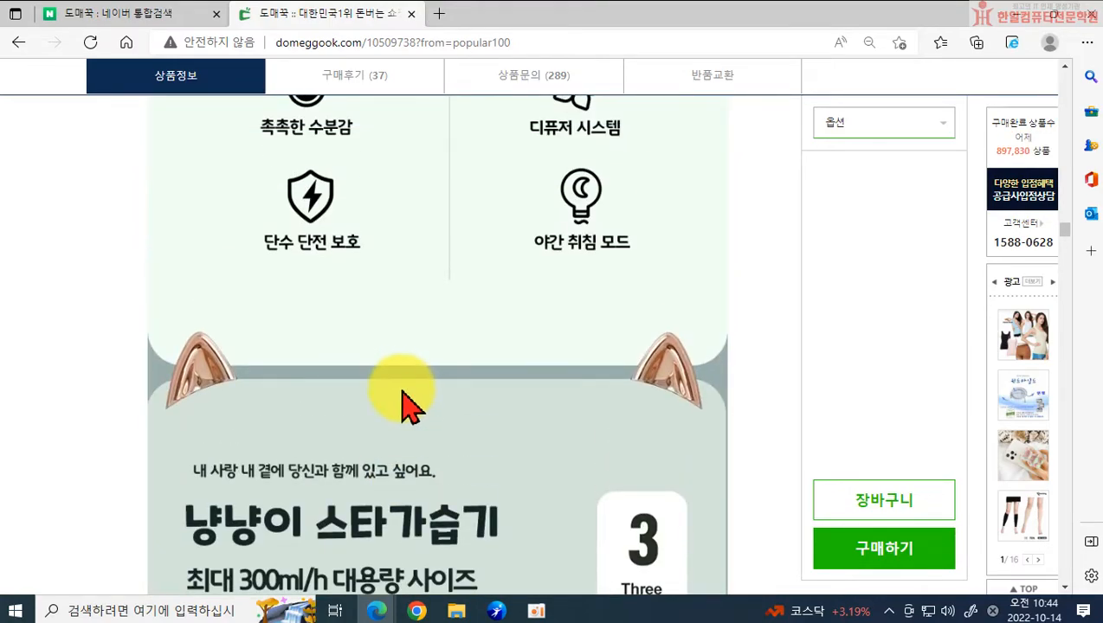
{"action": "scroll", "coordinate": [407, 403], "scroll_direction": "down", "scroll_amount": 20}
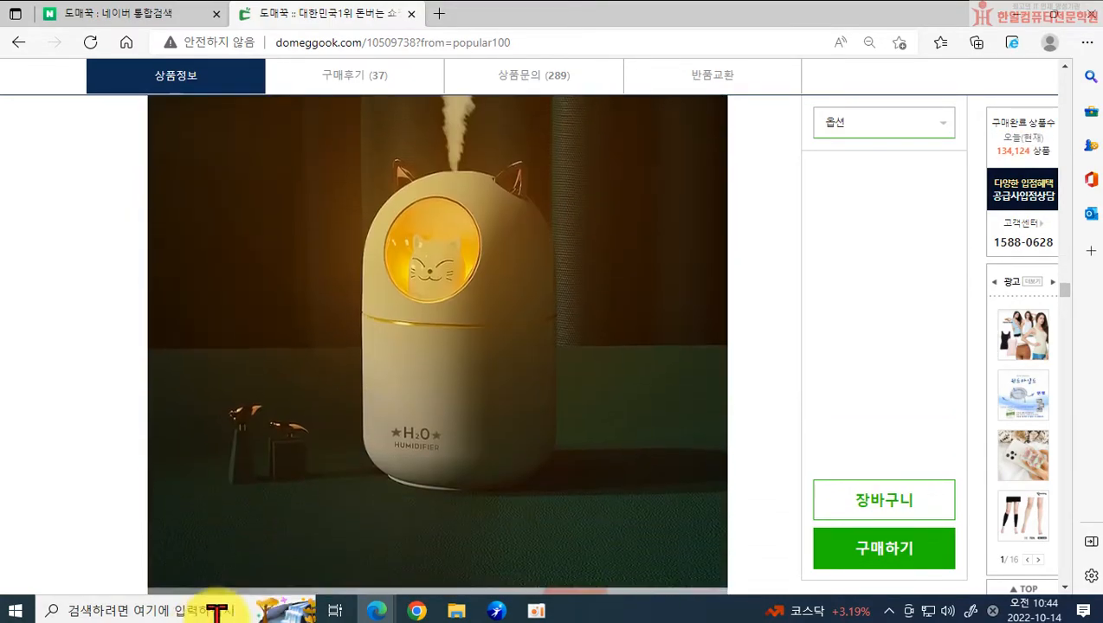
Open 01vert from the product folder at original size and examine it down to its last section
{"action": "left_click", "coordinate": [455, 610]}
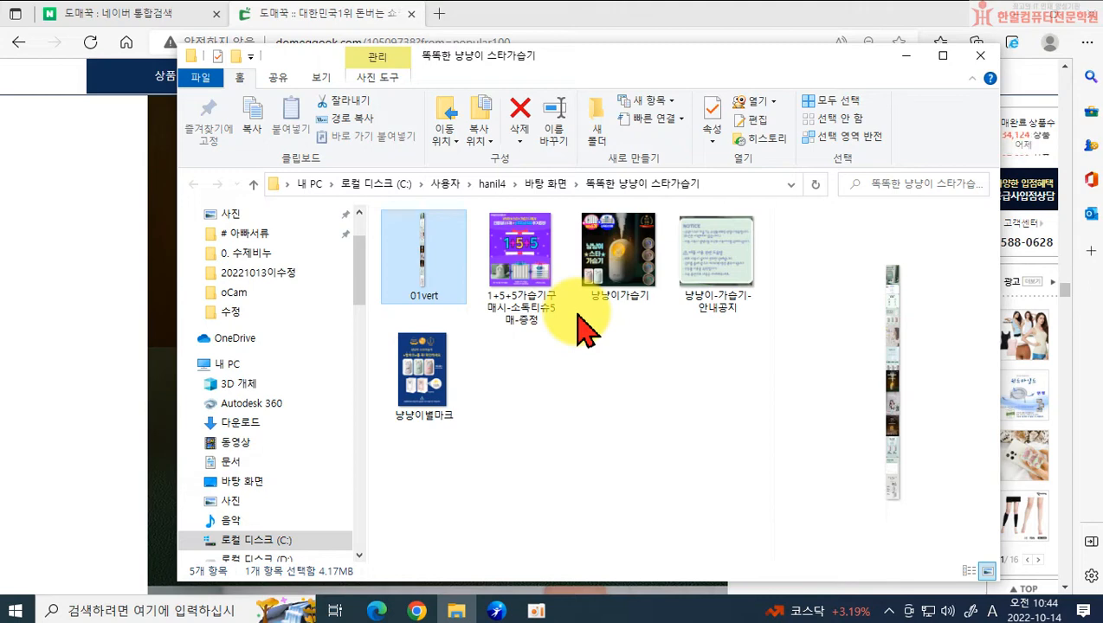
{"action": "key", "text": "Return"}
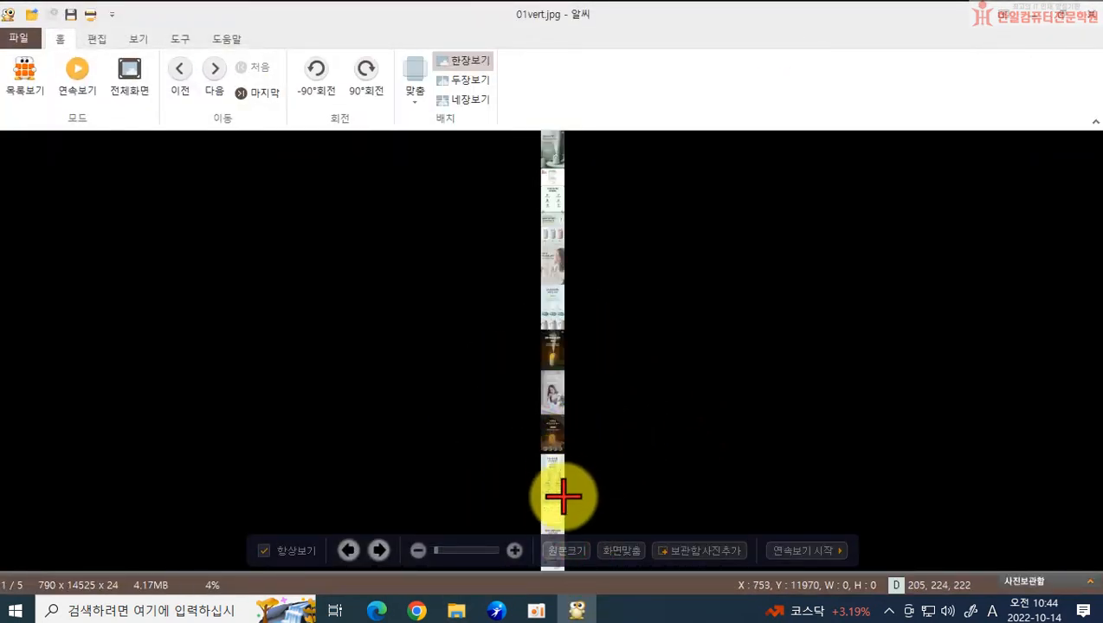
{"action": "left_click", "coordinate": [559, 549]}
{"action": "left_click_drag", "start_coordinate": [586, 458], "coordinate": [606, 225]}
{"action": "left_click_drag", "start_coordinate": [619, 491], "coordinate": [627, 246]}
{"action": "scroll", "coordinate": [585, 303], "scroll_direction": "down", "scroll_amount": 12}
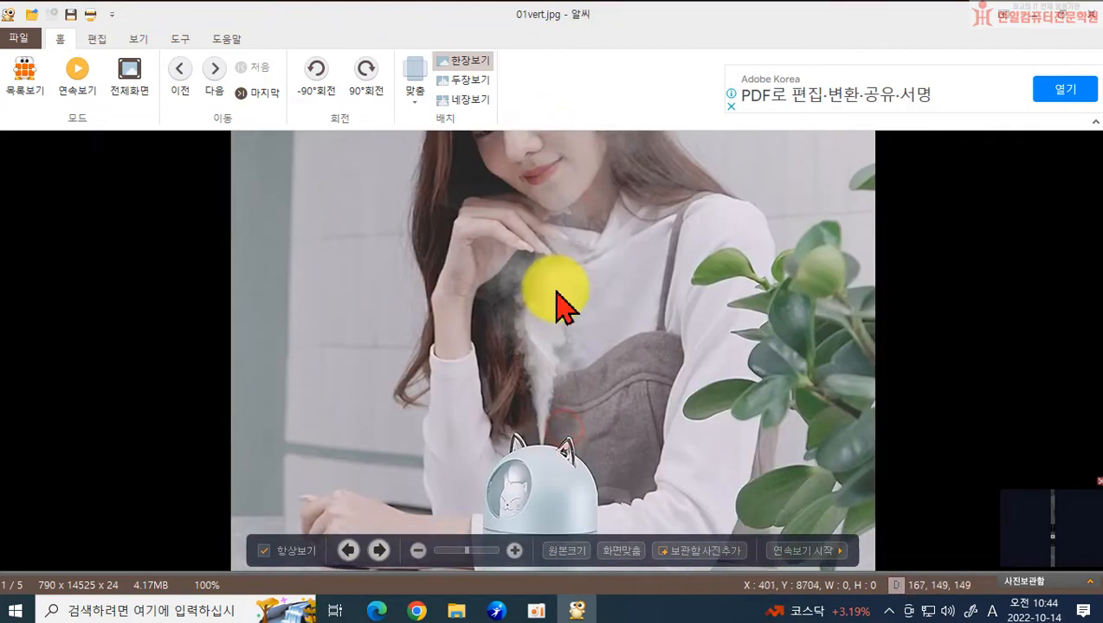
{"action": "scroll", "coordinate": [525, 195], "scroll_direction": "down", "scroll_amount": 12}
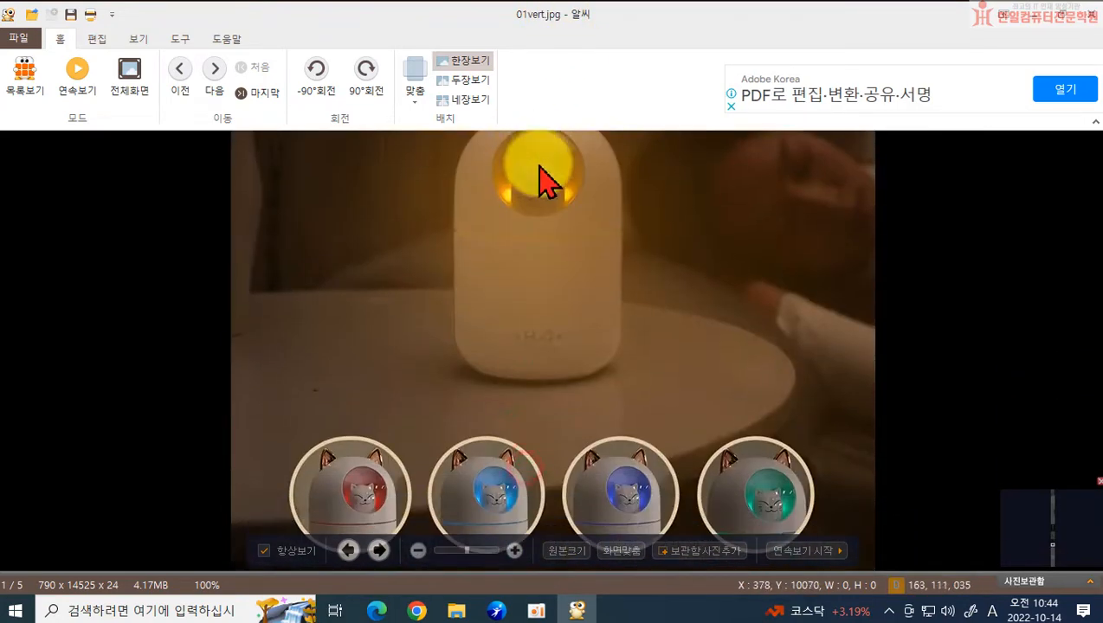
{"action": "scroll", "coordinate": [568, 208], "scroll_direction": "down", "scroll_amount": 12}
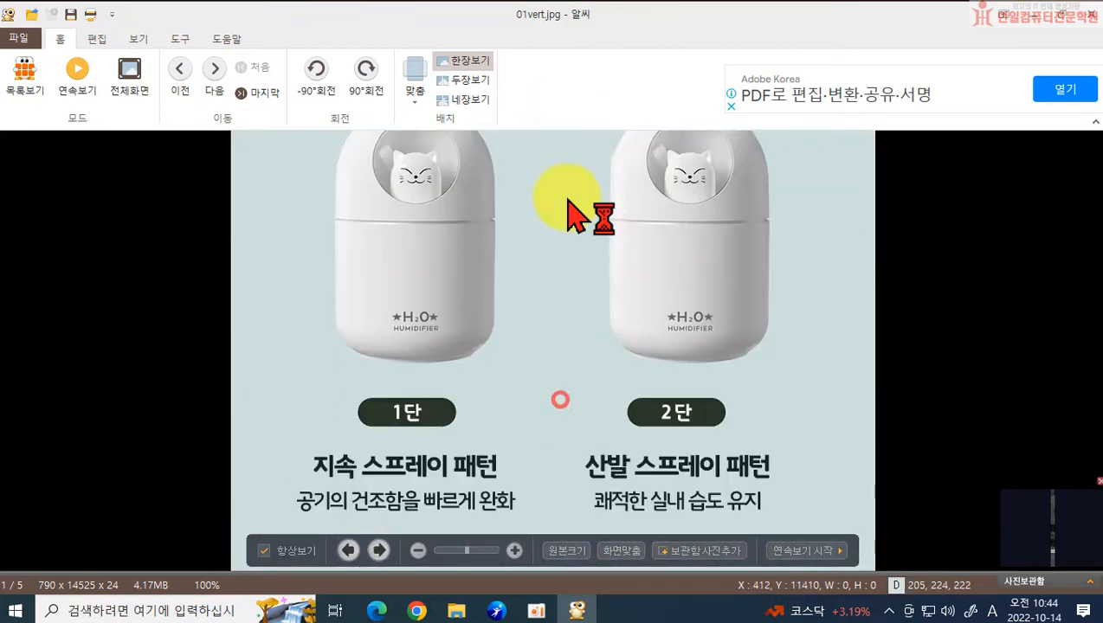
{"action": "scroll", "coordinate": [569, 260], "scroll_direction": "down", "scroll_amount": 10}
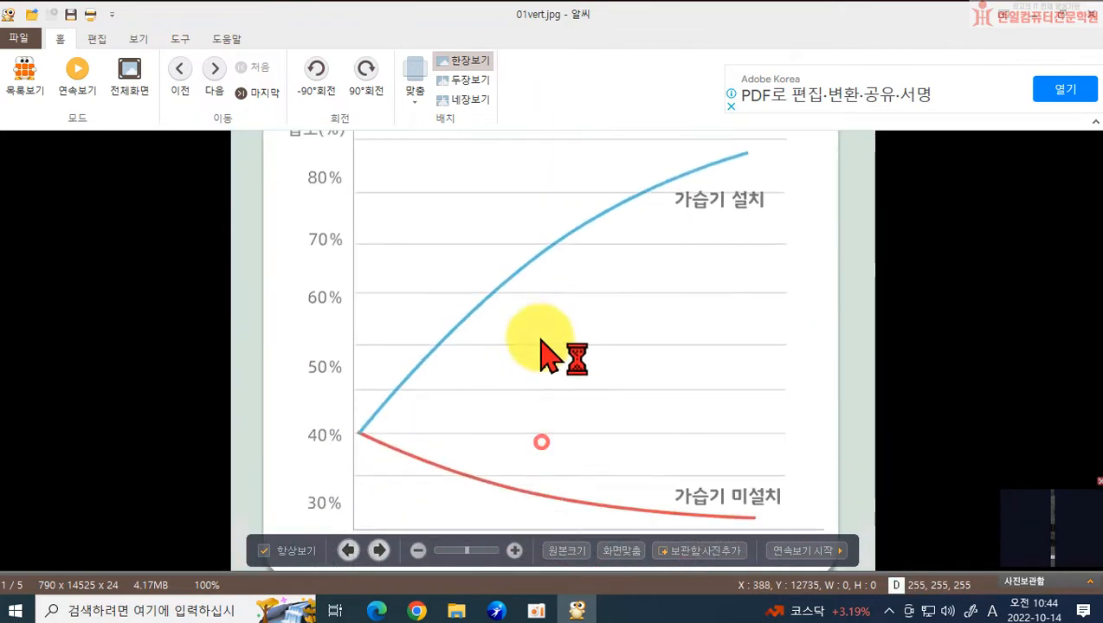
{"action": "scroll", "coordinate": [509, 400], "scroll_direction": "down", "scroll_amount": 8}
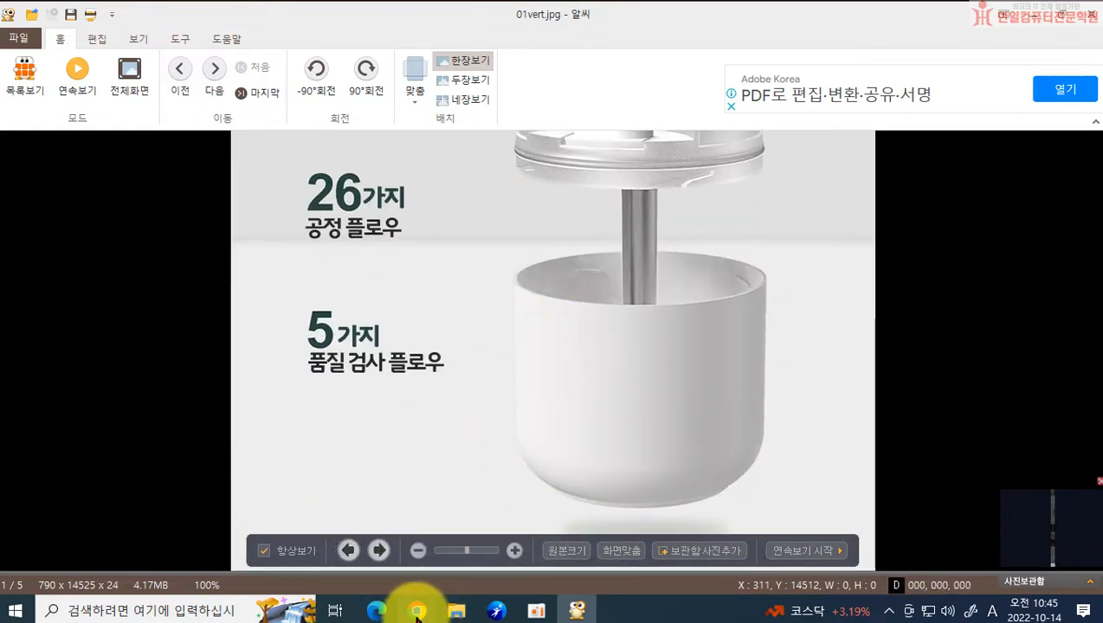
Back on the Domeggook page, save the detail image starting with 귀엽고 깜찍한 테이블 as JPEG 02-vert in the product folder
{"action": "left_click", "coordinate": [378, 613]}
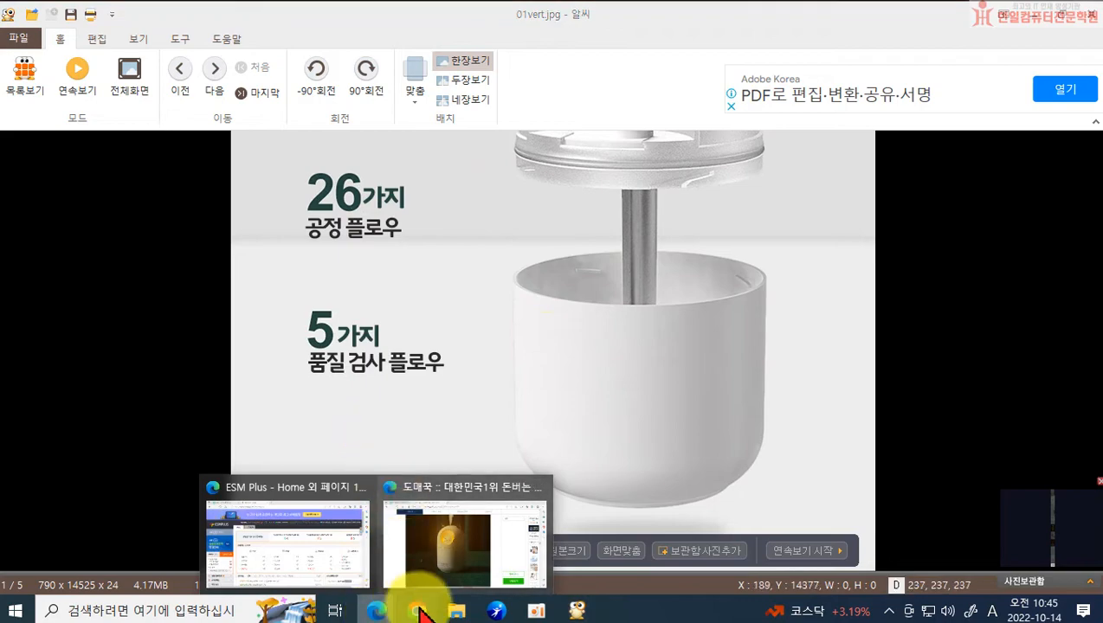
{"action": "left_click", "coordinate": [456, 492]}
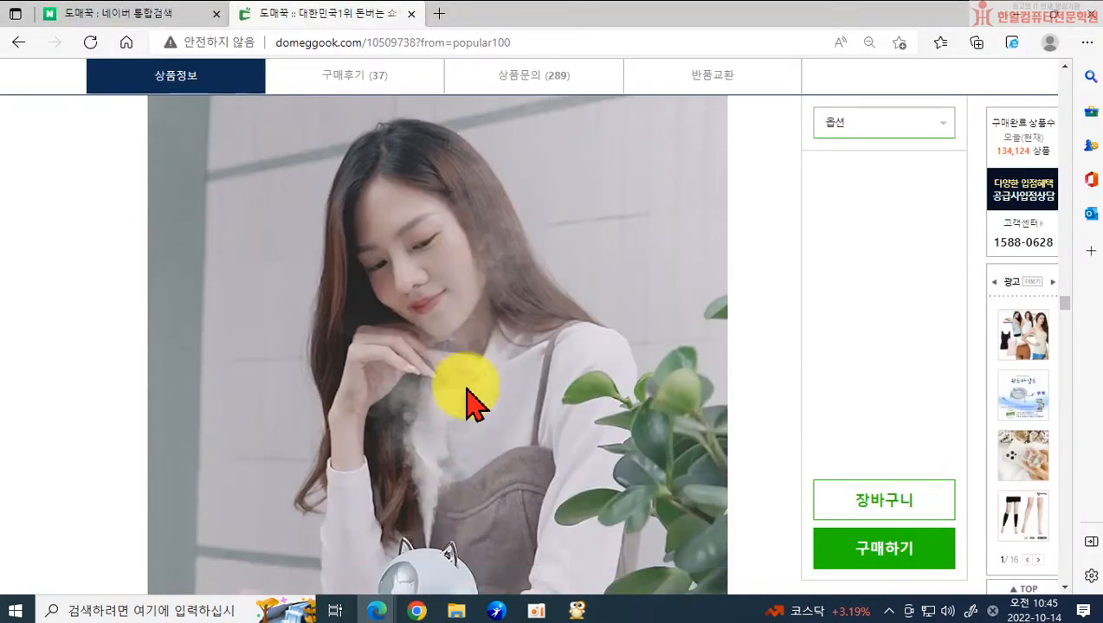
{"action": "scroll", "coordinate": [468, 405], "scroll_direction": "down", "scroll_amount": 10}
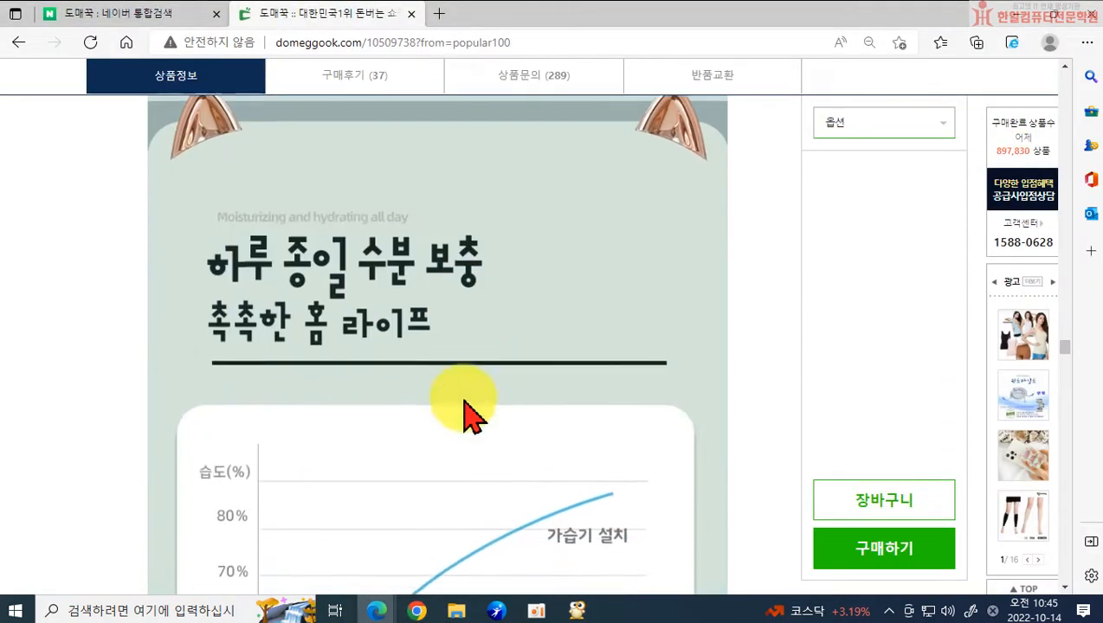
{"action": "scroll", "coordinate": [465, 414], "scroll_direction": "down", "scroll_amount": 15}
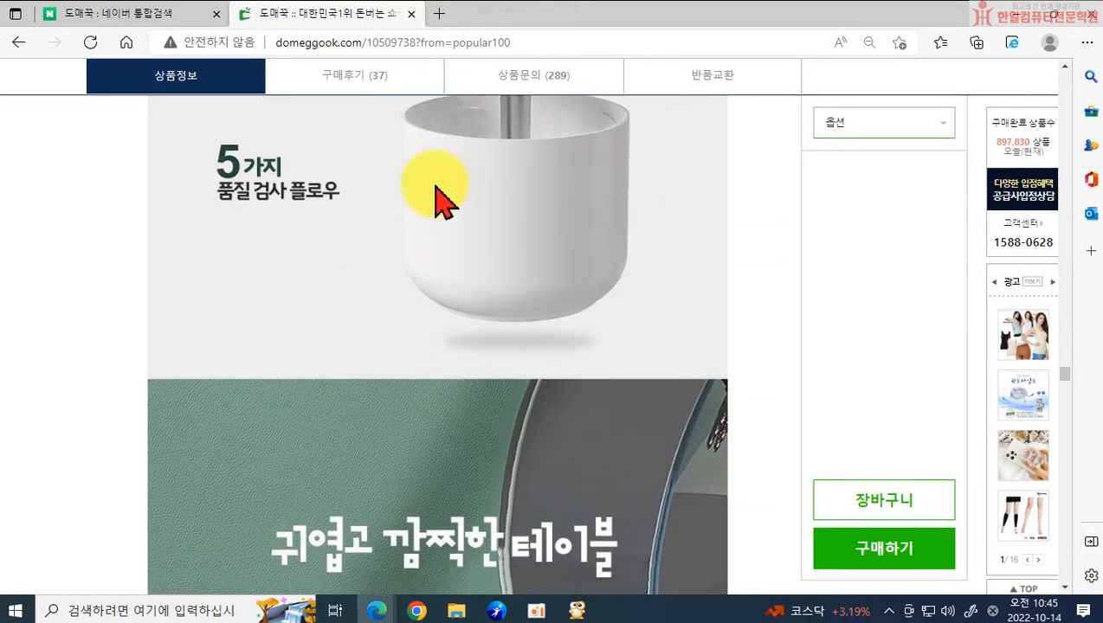
{"action": "scroll", "coordinate": [442, 243], "scroll_direction": "down", "scroll_amount": 5}
{"action": "right_click", "coordinate": [394, 338]}
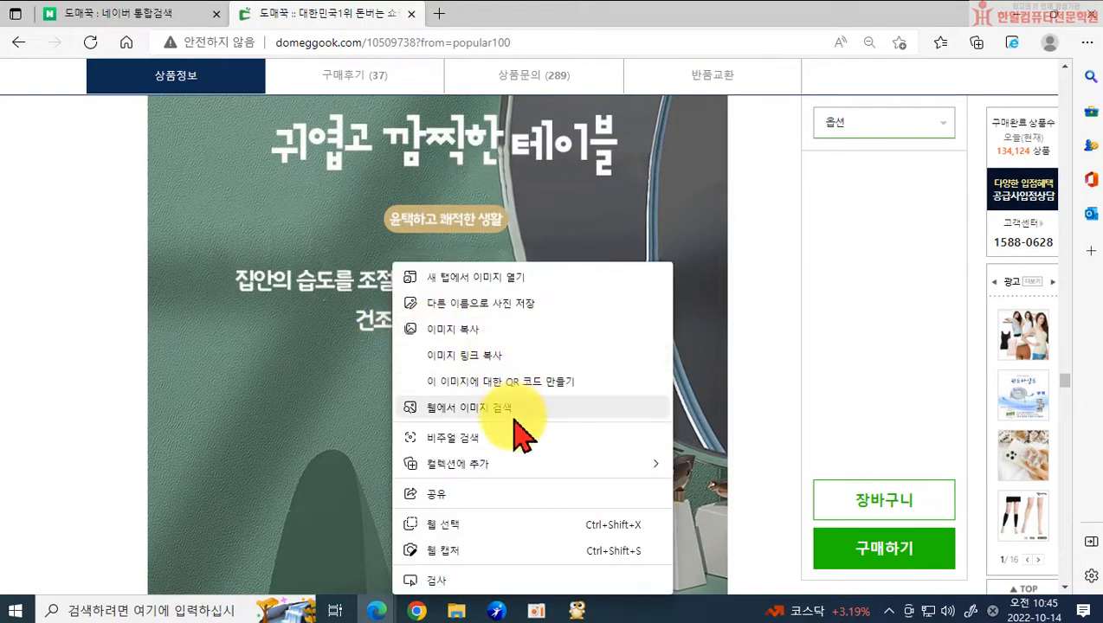
{"action": "left_click", "coordinate": [473, 303]}
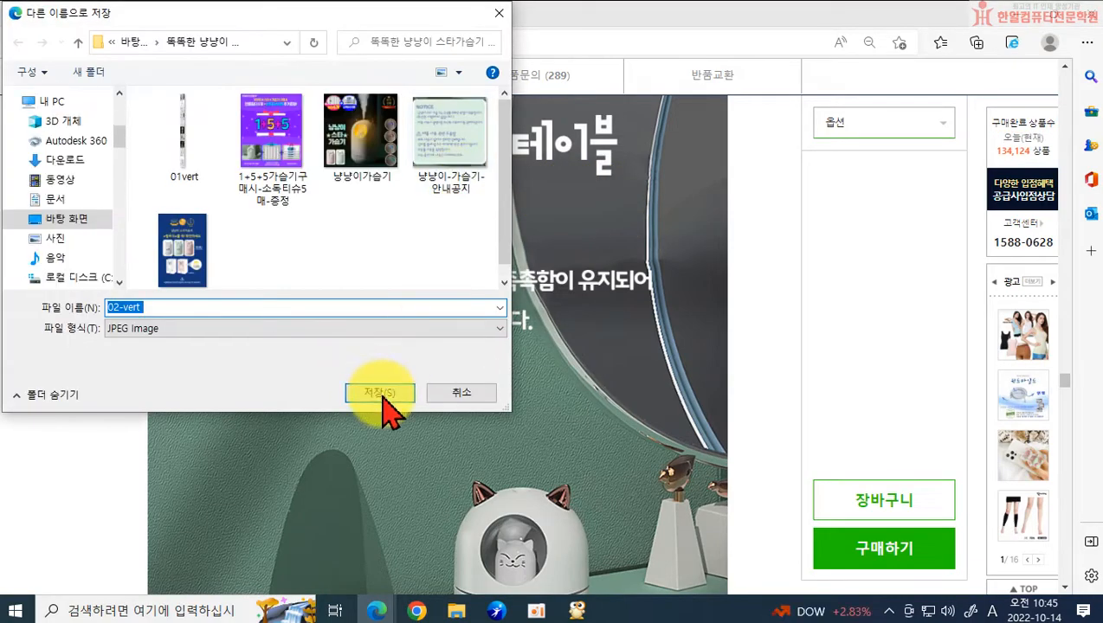
{"action": "left_click", "coordinate": [381, 394]}
Examine the page from the table image down to the 개별케이스 section and show the downloaded 02-vert file in its folder
{"action": "scroll", "coordinate": [424, 420], "scroll_direction": "down", "scroll_amount": 10}
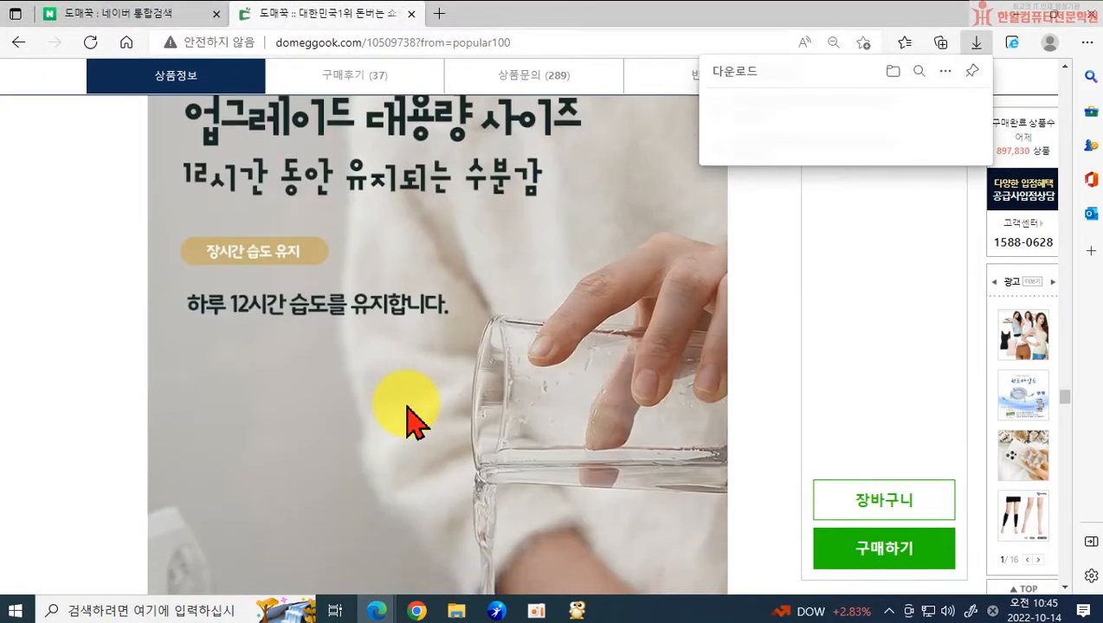
{"action": "scroll", "coordinate": [407, 420], "scroll_direction": "down", "scroll_amount": 10}
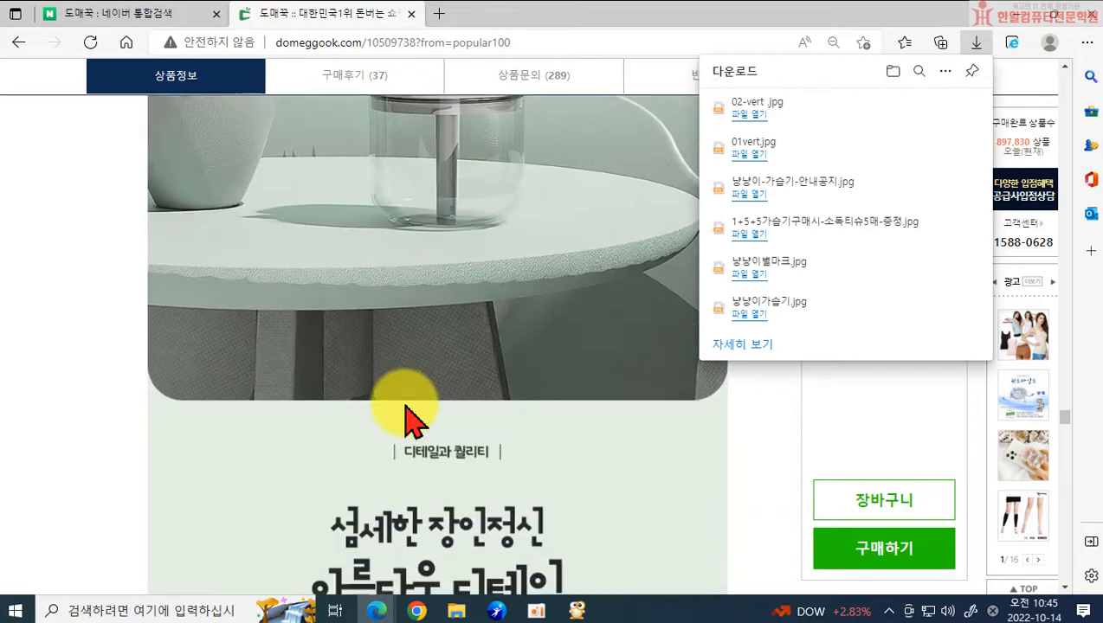
{"action": "scroll", "coordinate": [407, 419], "scroll_direction": "down", "scroll_amount": 15}
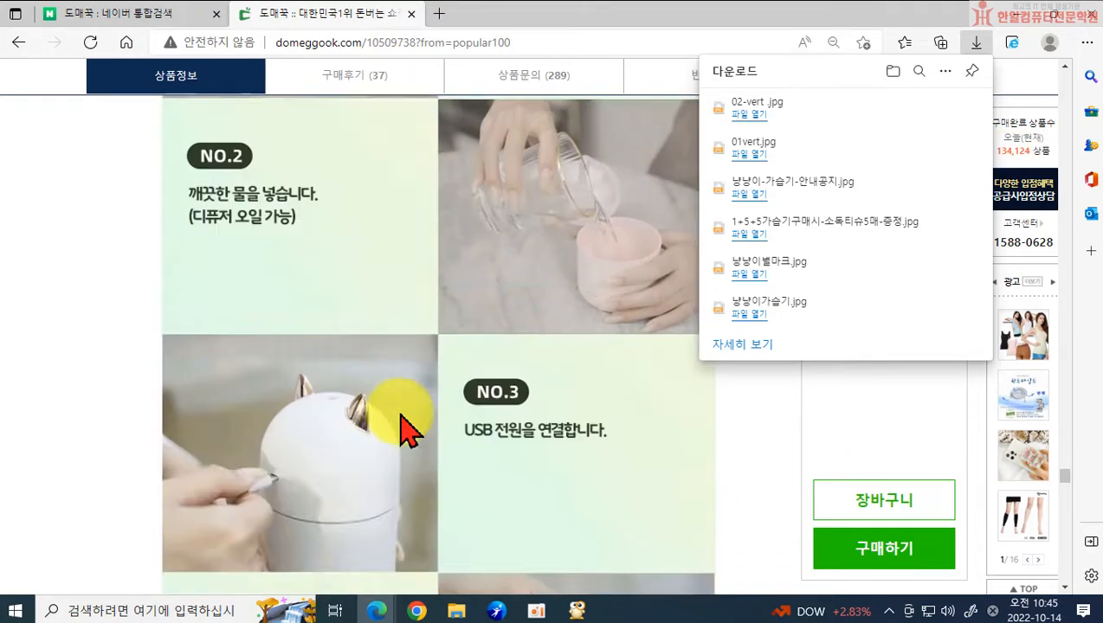
{"action": "scroll", "coordinate": [403, 422], "scroll_direction": "down", "scroll_amount": 12}
{"action": "mouse_move", "coordinate": [853, 121]}
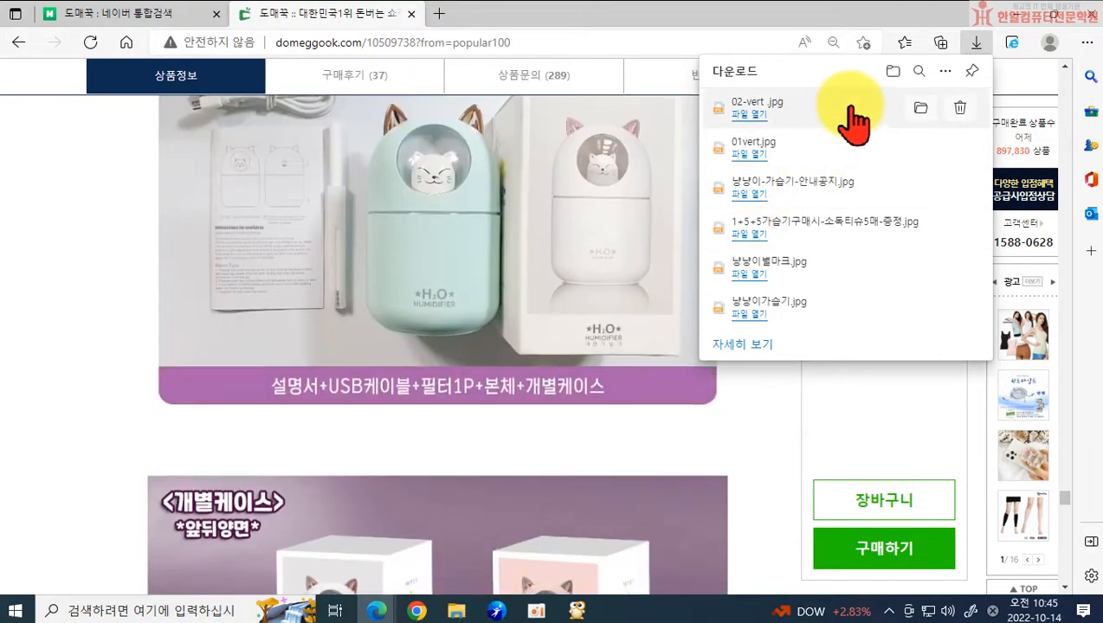
{"action": "left_click", "coordinate": [921, 107]}
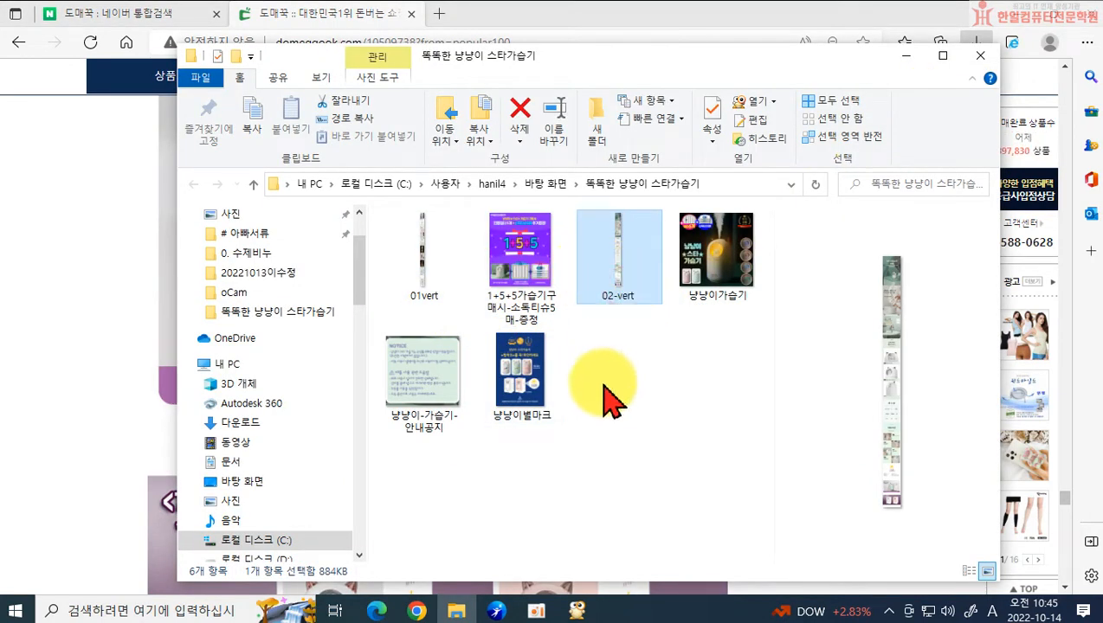
Open 02-vert from the product folder in the image viewer and look through it and the neighbouring saved images
{"action": "double_click", "coordinate": [618, 270]}
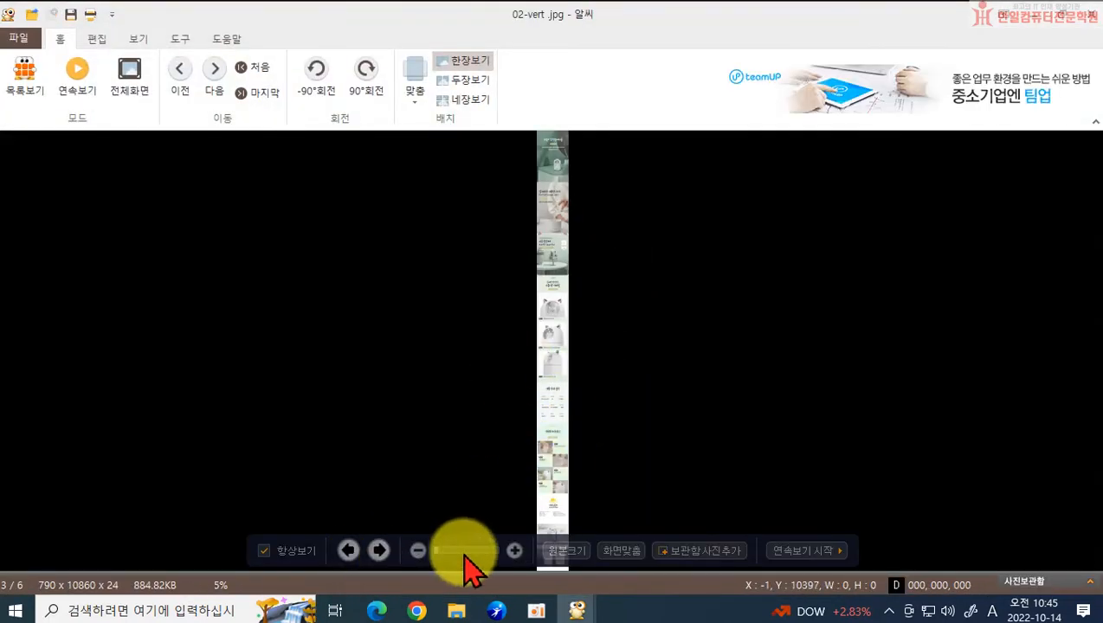
{"action": "left_click", "coordinate": [566, 552]}
{"action": "scroll", "coordinate": [641, 451], "scroll_direction": "down", "scroll_amount": 10}
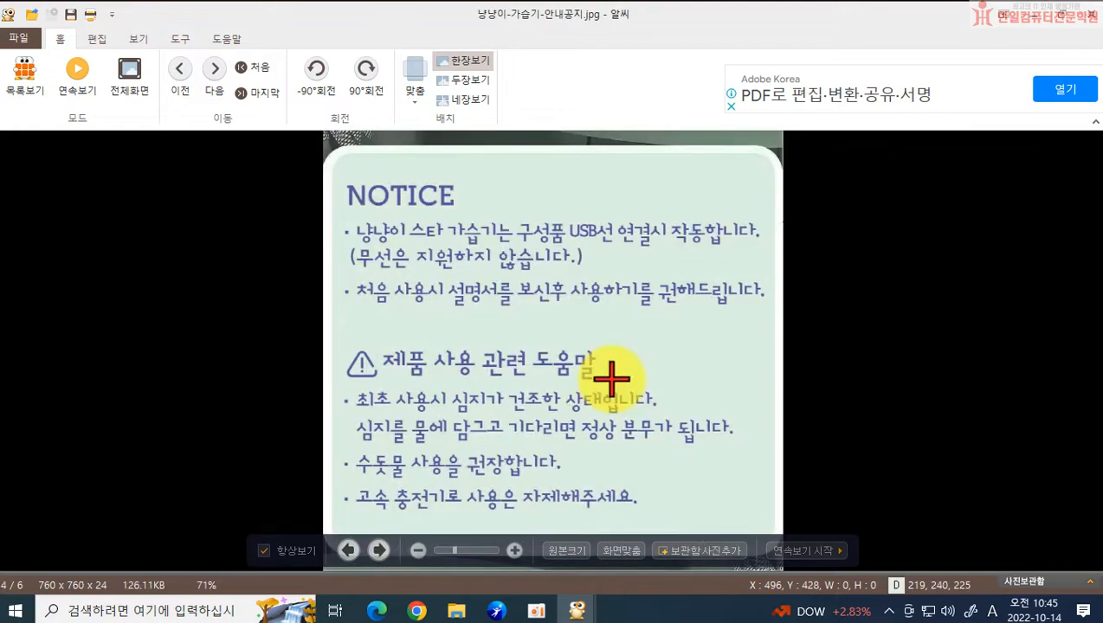
{"action": "scroll", "coordinate": [612, 381], "scroll_direction": "up", "scroll_amount": 5}
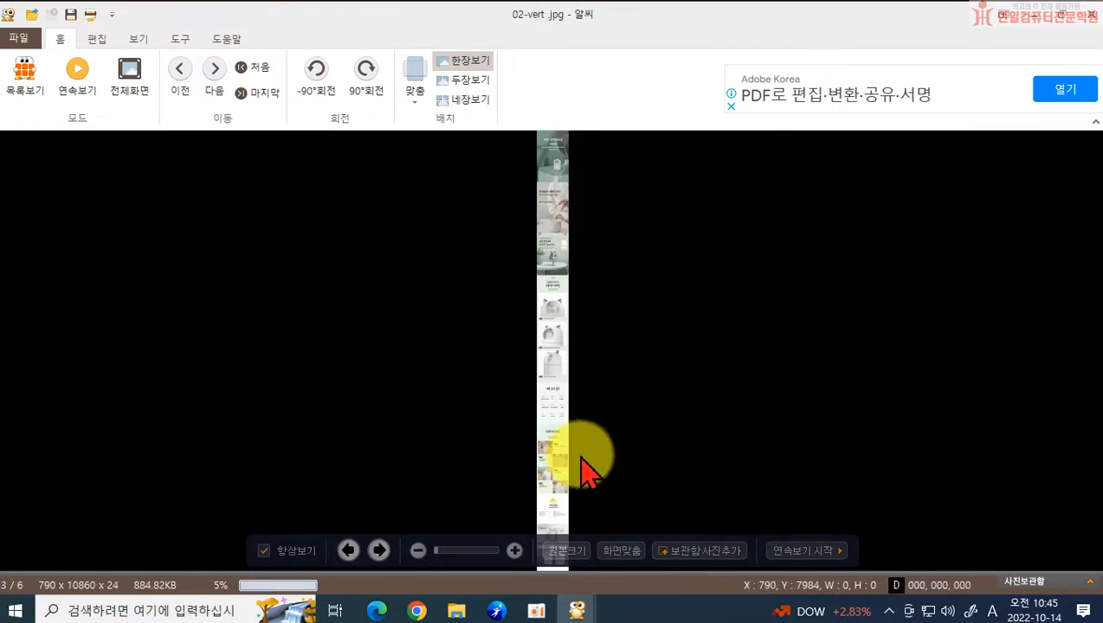
{"action": "scroll", "coordinate": [582, 472], "scroll_direction": "up", "scroll_amount": 1}
{"action": "scroll", "coordinate": [547, 485], "scroll_direction": "down", "scroll_amount": 1}
{"action": "scroll", "coordinate": [552, 475], "scroll_direction": "down", "scroll_amount": 1}
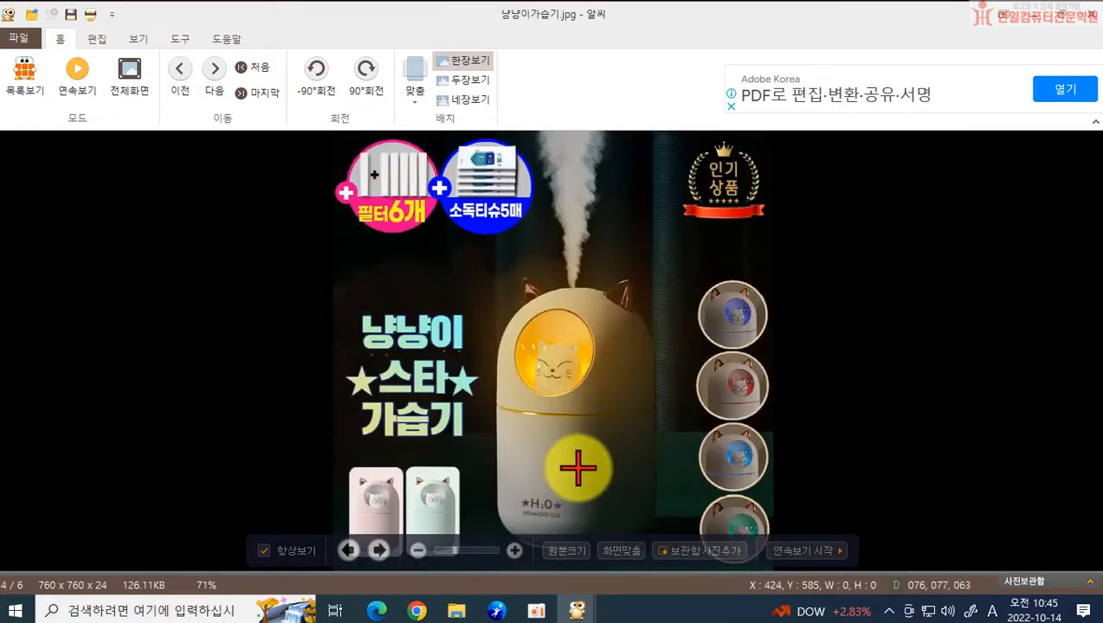
{"action": "scroll", "coordinate": [578, 468], "scroll_direction": "up", "scroll_amount": 1}
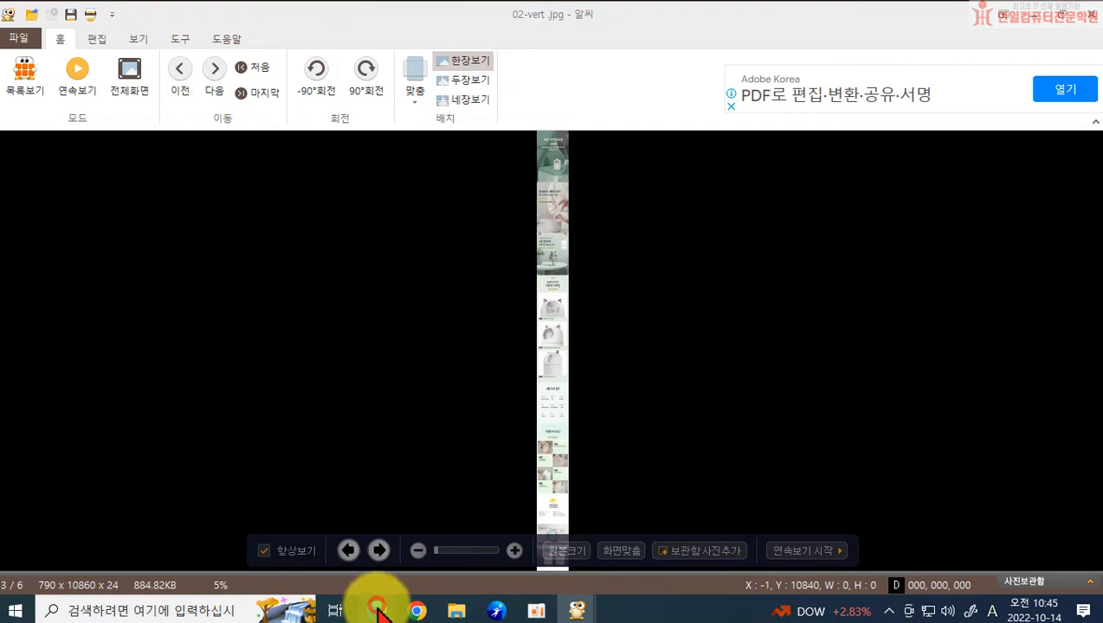
Back on the Domeggook page, find the 개별케이스 image and check the file name offered for saving it, without saving
{"action": "mouse_move", "coordinate": [377, 612]}
{"action": "left_click", "coordinate": [442, 520]}
{"action": "scroll", "coordinate": [498, 446], "scroll_direction": "down", "scroll_amount": 10}
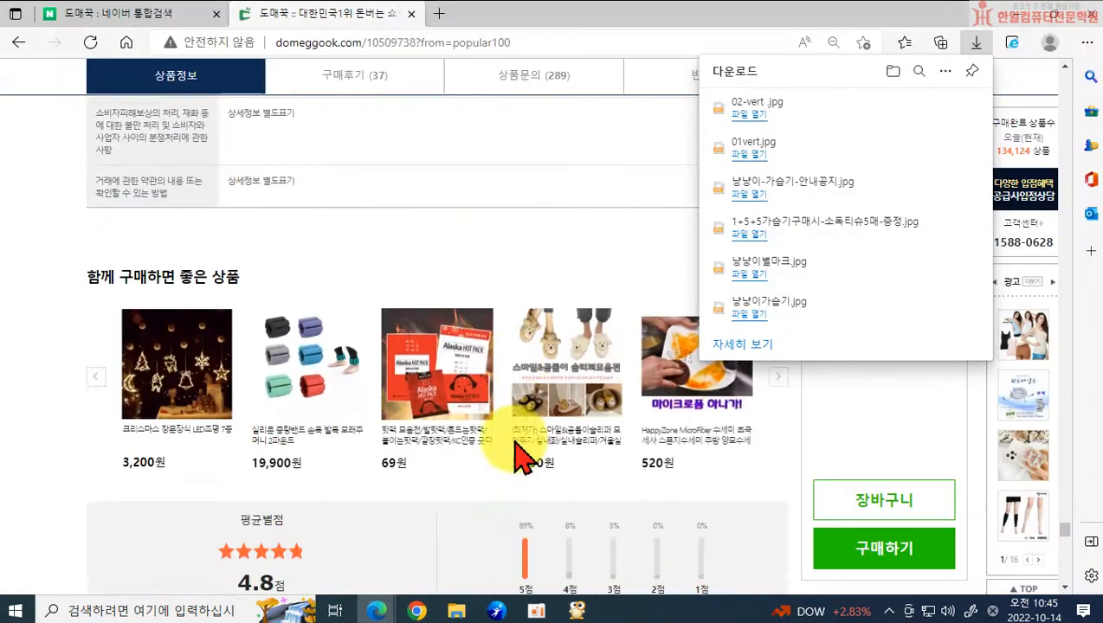
{"action": "scroll", "coordinate": [519, 454], "scroll_direction": "down", "scroll_amount": 10}
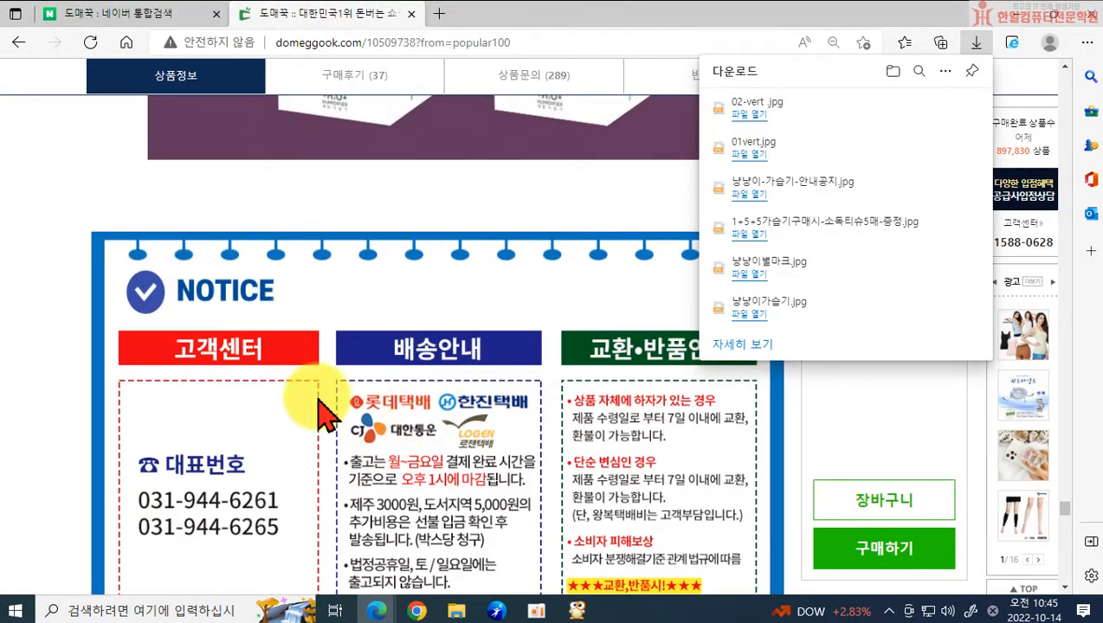
{"action": "scroll", "coordinate": [318, 407], "scroll_direction": "up", "scroll_amount": 8}
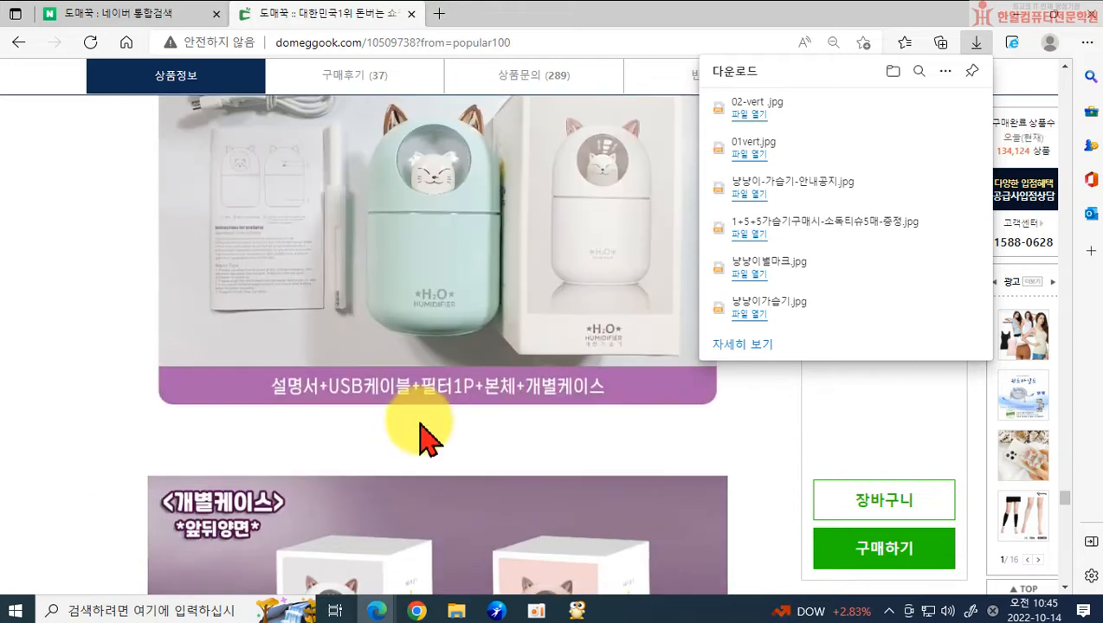
{"action": "scroll", "coordinate": [430, 440], "scroll_direction": "down", "scroll_amount": 4}
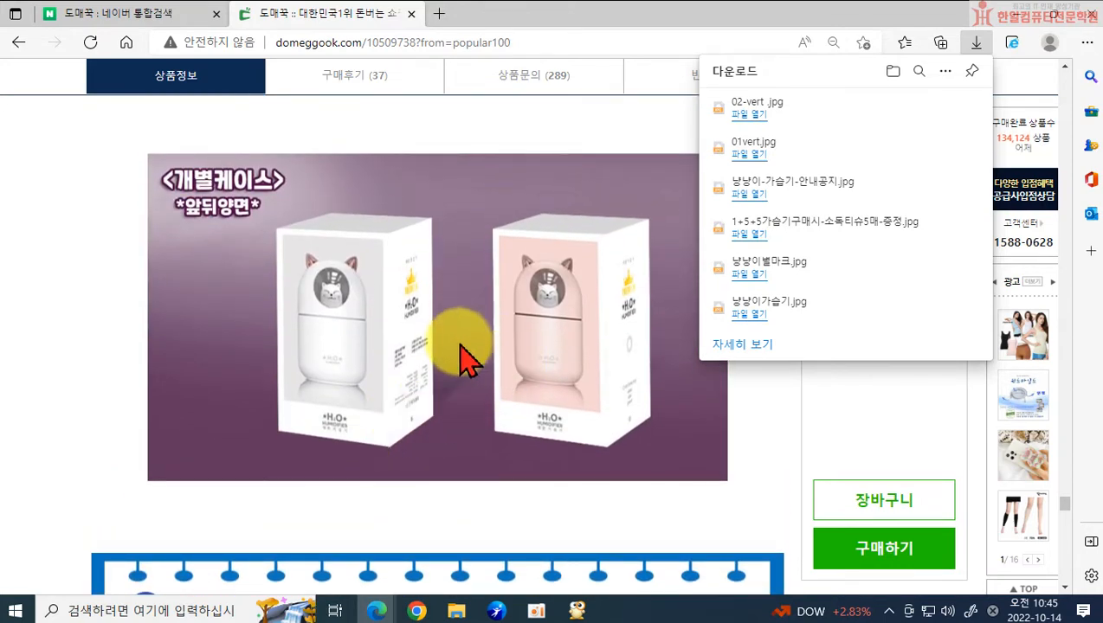
{"action": "right_click", "coordinate": [452, 342]}
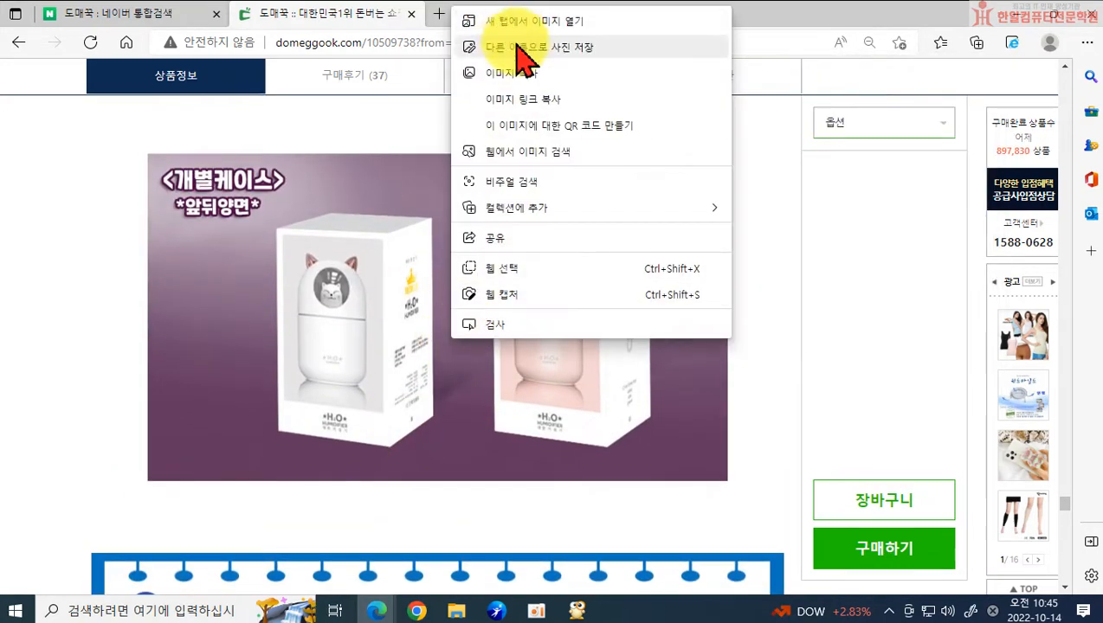
{"action": "left_click", "coordinate": [509, 46]}
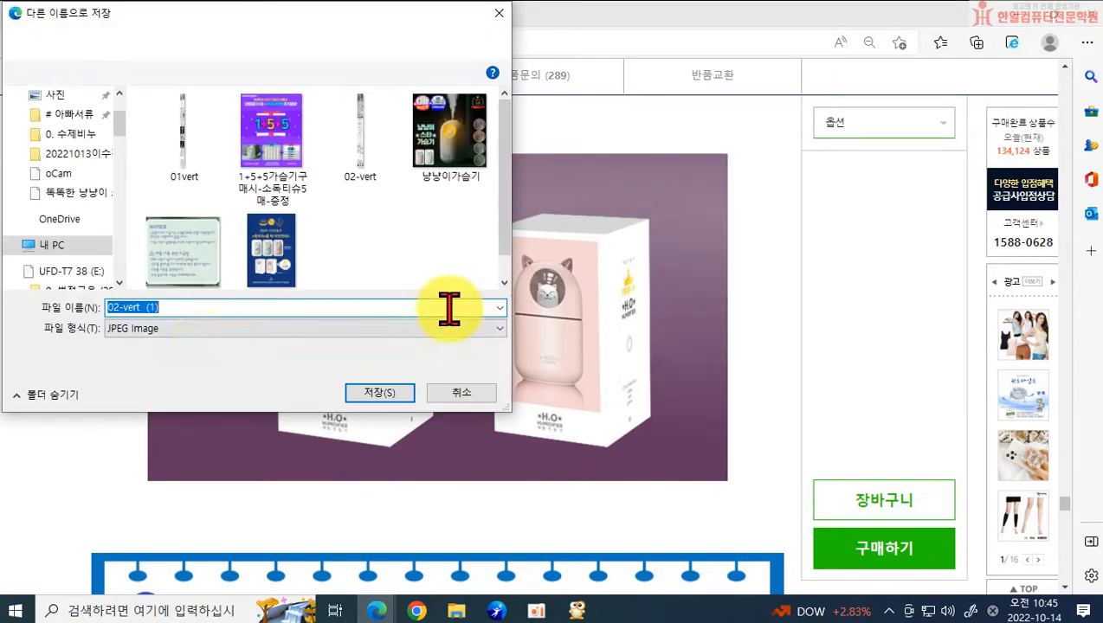
{"action": "left_click", "coordinate": [459, 394]}
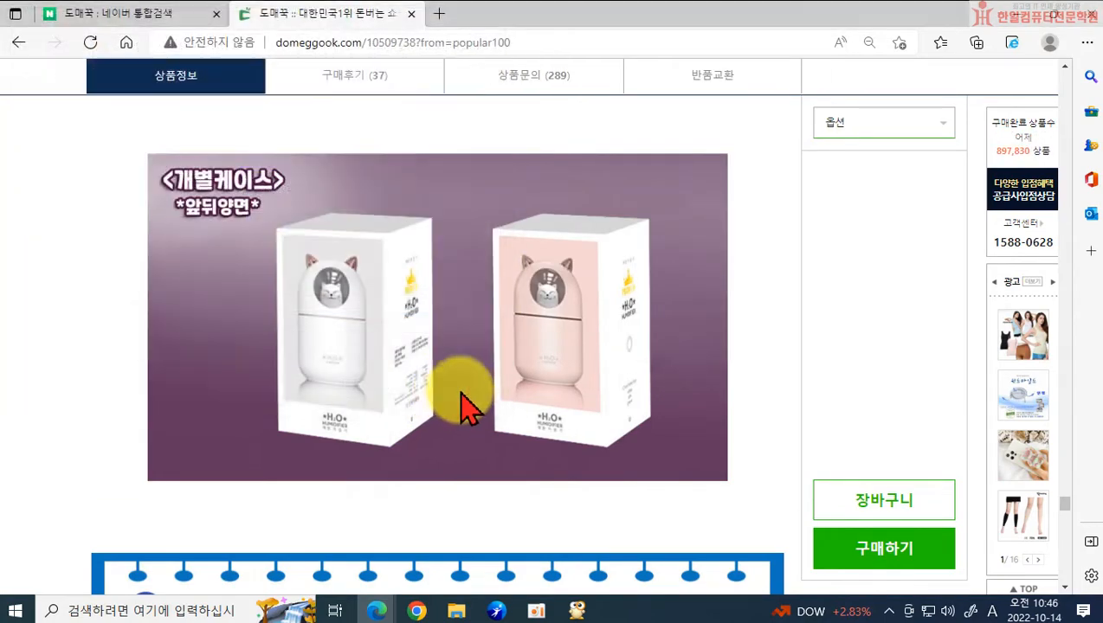
Examine the NOTICE image with its 고객센터, 배송안내 and 교환·반품안내 columns, without saving it
{"action": "scroll", "coordinate": [456, 399], "scroll_direction": "down", "scroll_amount": 8}
{"action": "right_click", "coordinate": [459, 377]}
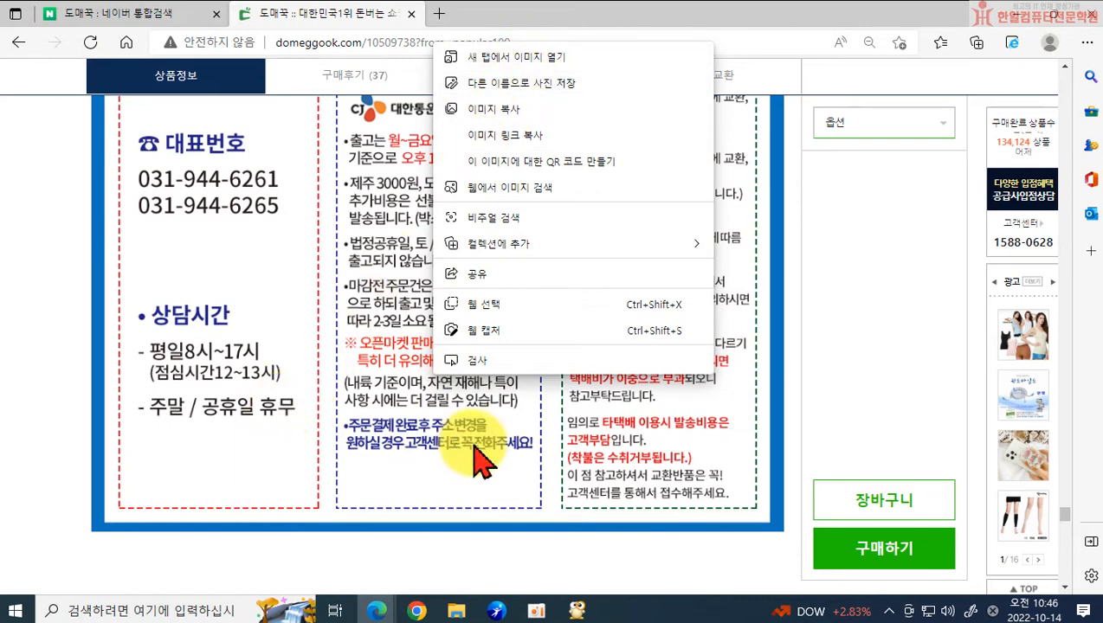
{"action": "left_click", "coordinate": [443, 479]}
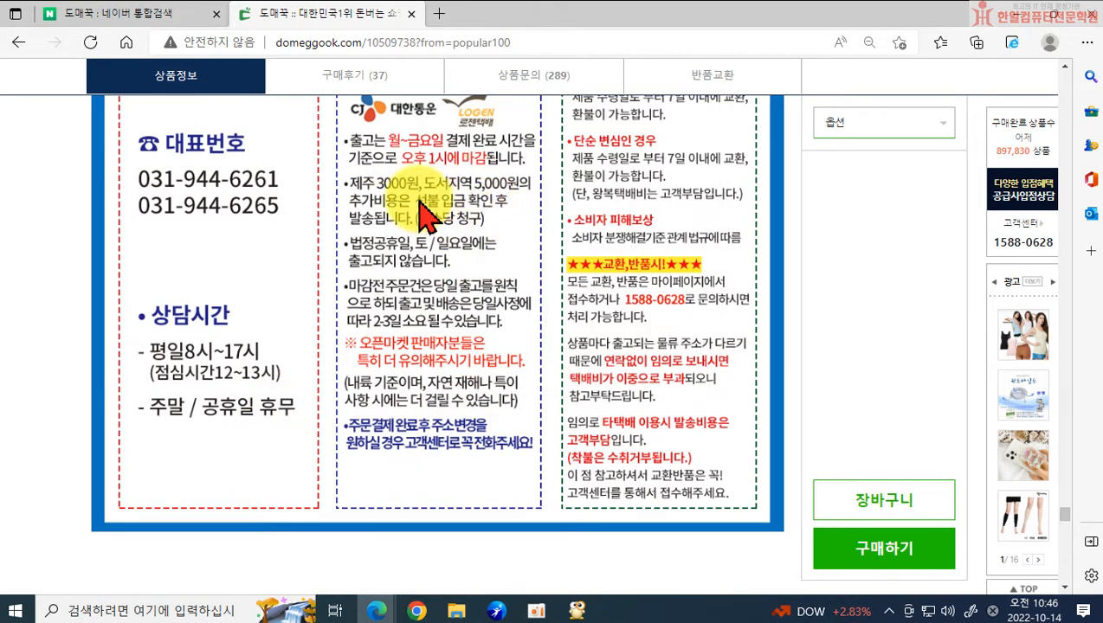
{"action": "scroll", "coordinate": [505, 451], "scroll_direction": "down", "scroll_amount": 2}
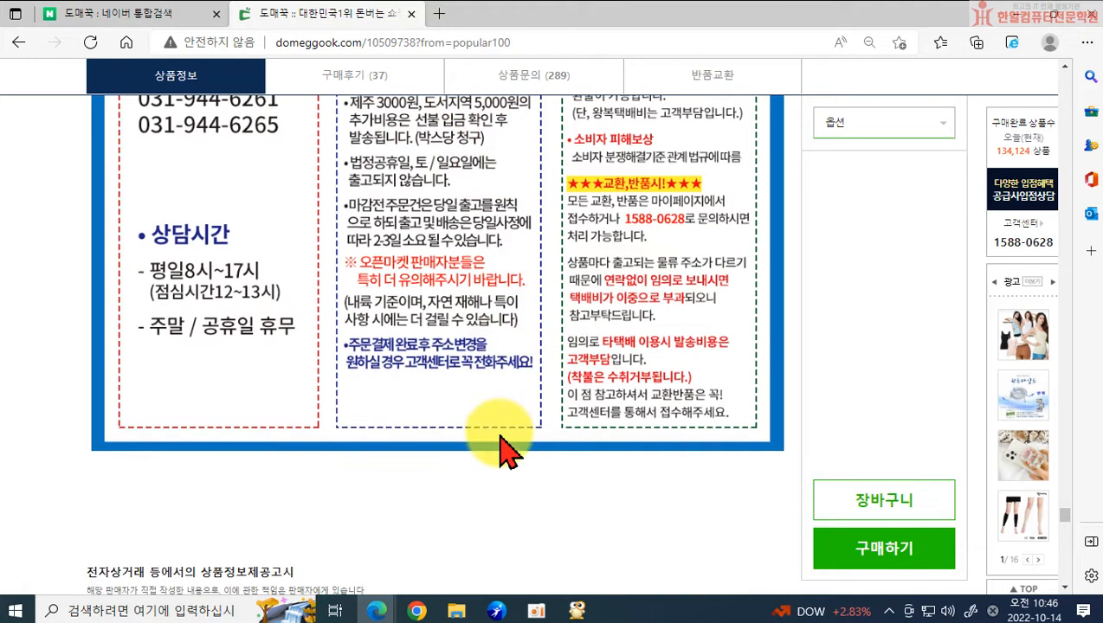
{"action": "scroll", "coordinate": [509, 438], "scroll_direction": "down", "scroll_amount": 2}
{"action": "scroll", "coordinate": [505, 433], "scroll_direction": "up", "scroll_amount": 5}
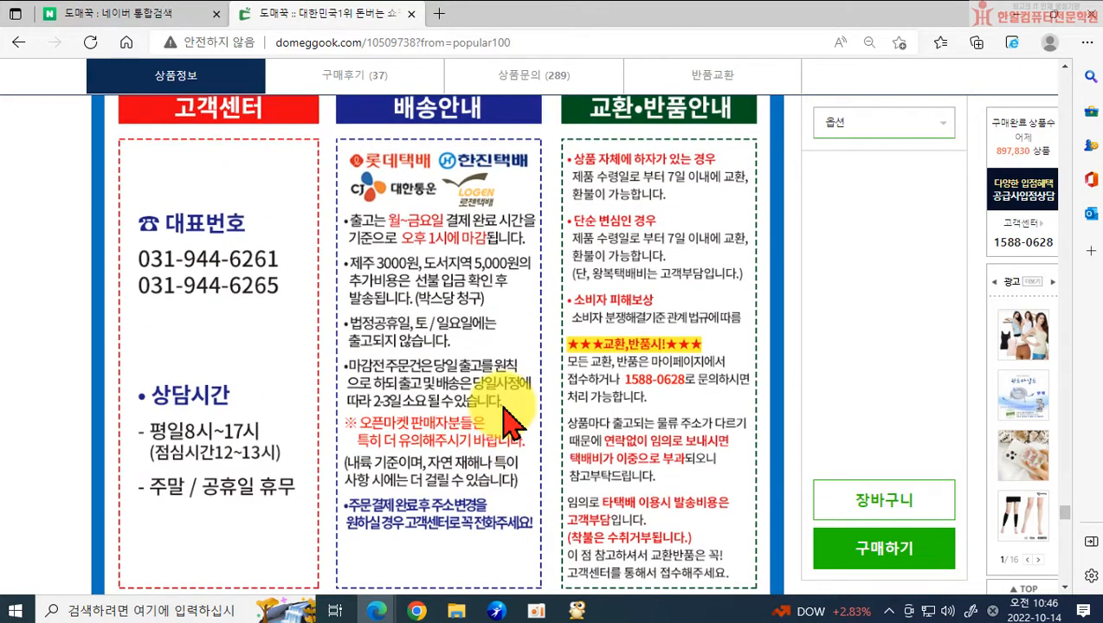
{"action": "right_click", "coordinate": [419, 388]}
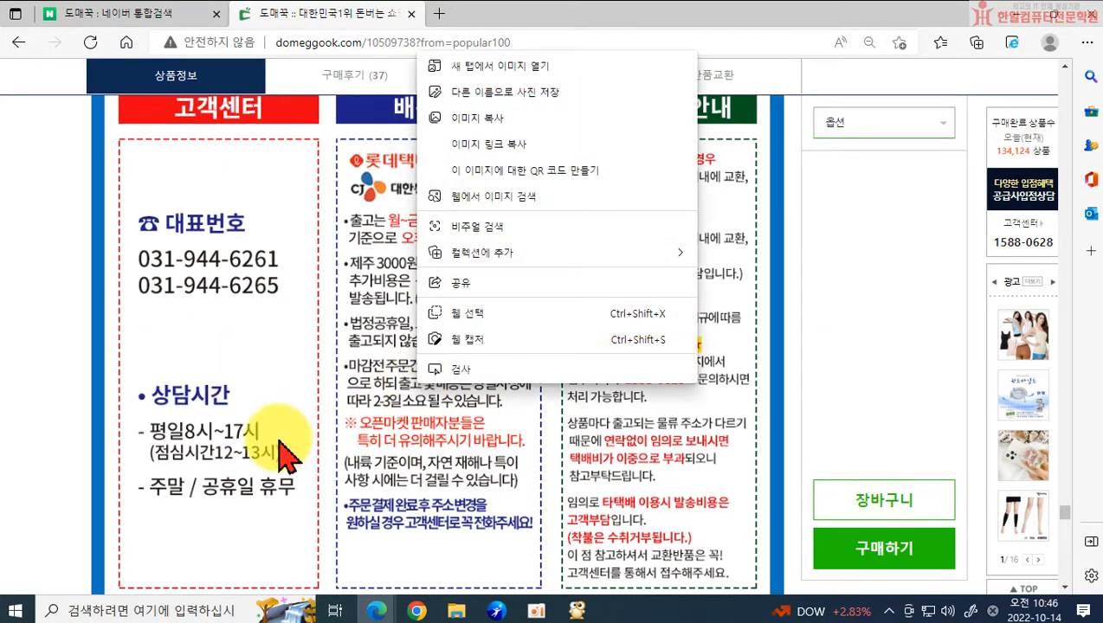
{"action": "scroll", "coordinate": [308, 381], "scroll_direction": "up", "scroll_amount": 2}
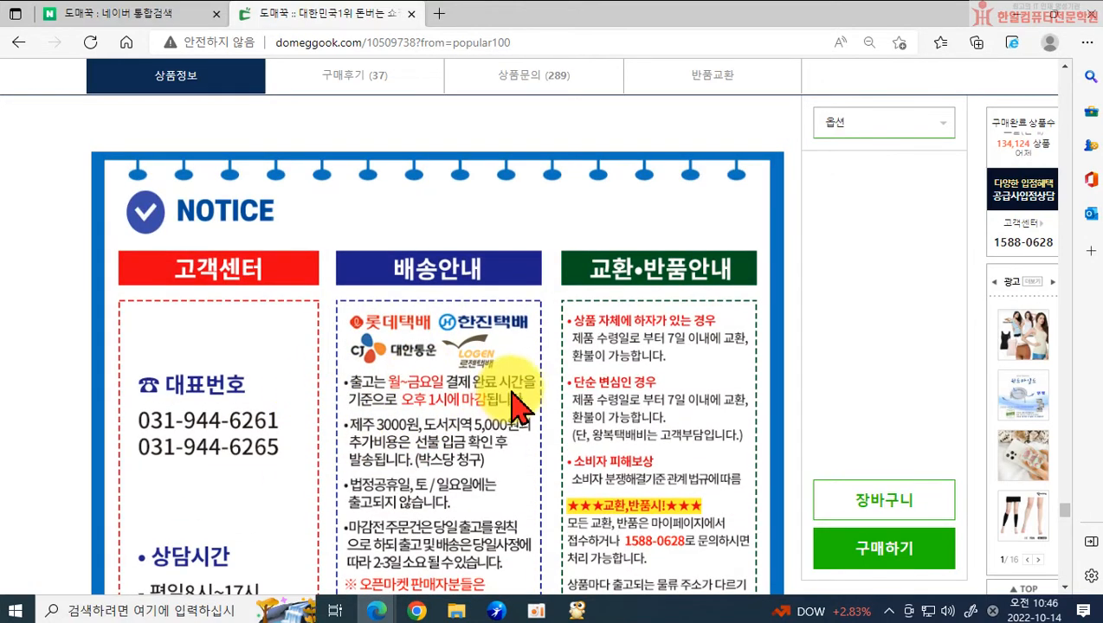
{"action": "scroll", "coordinate": [500, 419], "scroll_direction": "down", "scroll_amount": 1}
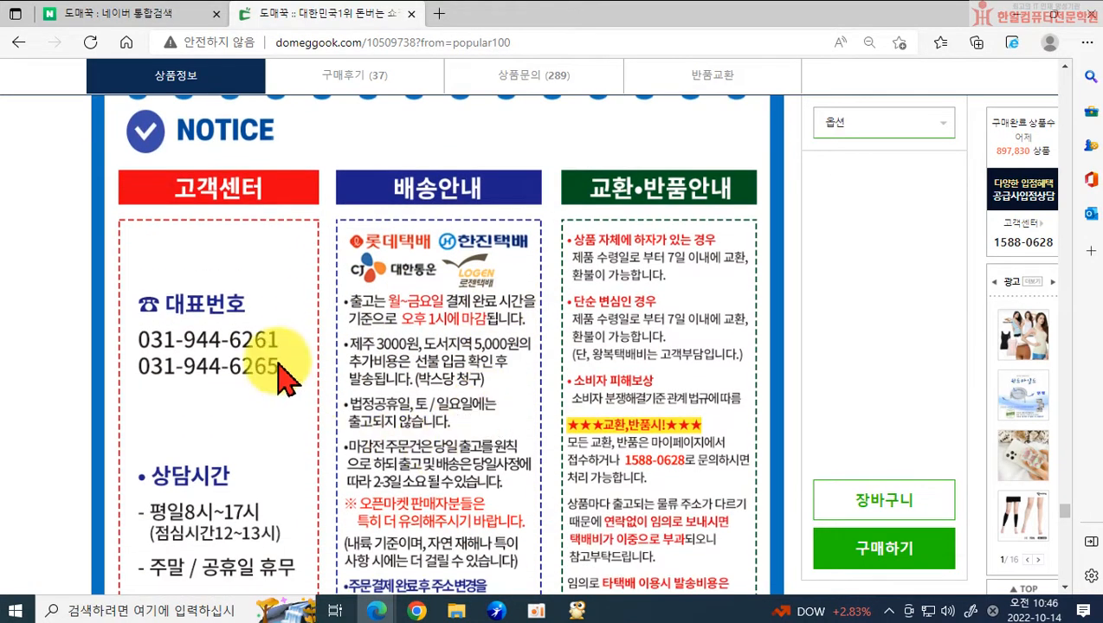
{"action": "scroll", "coordinate": [406, 433], "scroll_direction": "down", "scroll_amount": 1}
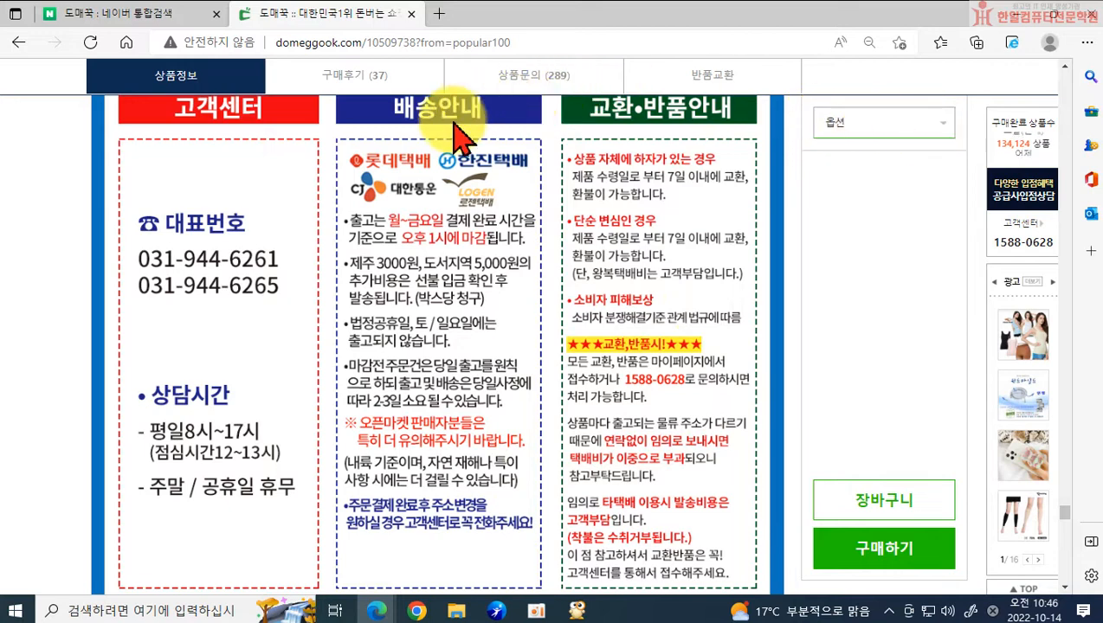
Copy the web address of the humidifier's product page
{"action": "left_click", "coordinate": [329, 45]}
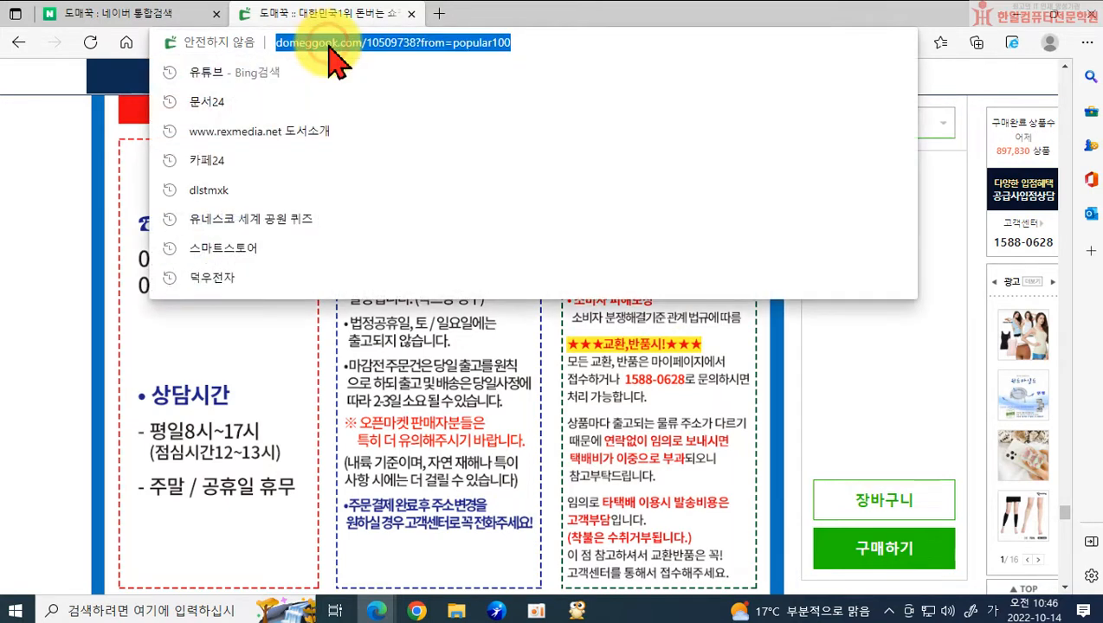
{"action": "right_click", "coordinate": [333, 47]}
{"action": "left_click", "coordinate": [374, 206]}
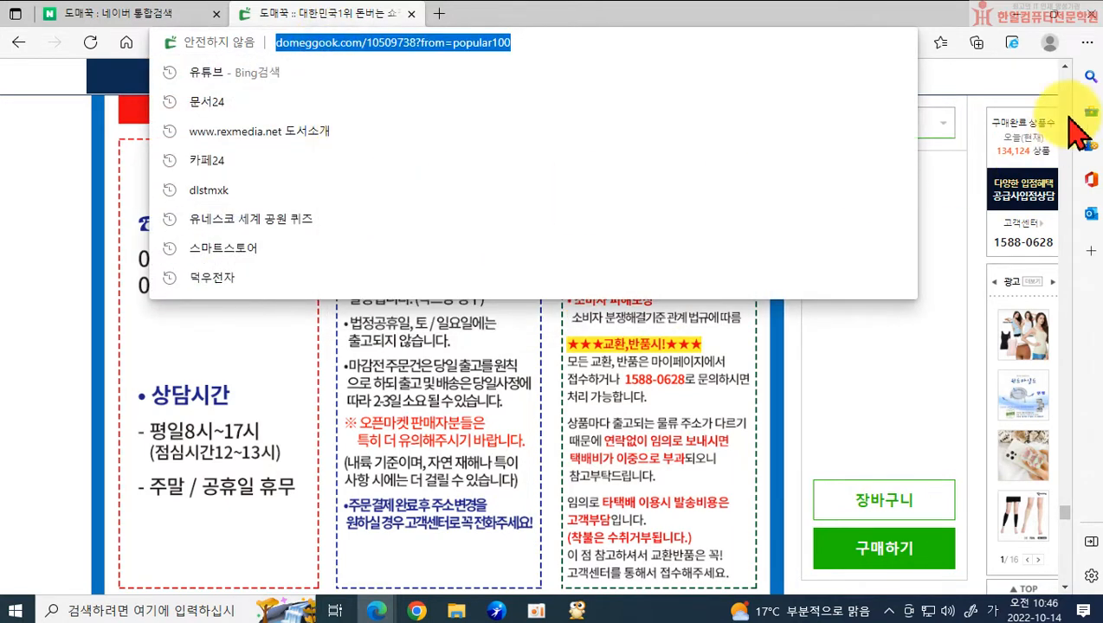
Minimize the open windows to reach the desktop and open the 마진계산액셀표 workbook, then minimize it too
{"action": "left_click", "coordinate": [1022, 16]}
{"action": "left_click", "coordinate": [1030, 18]}
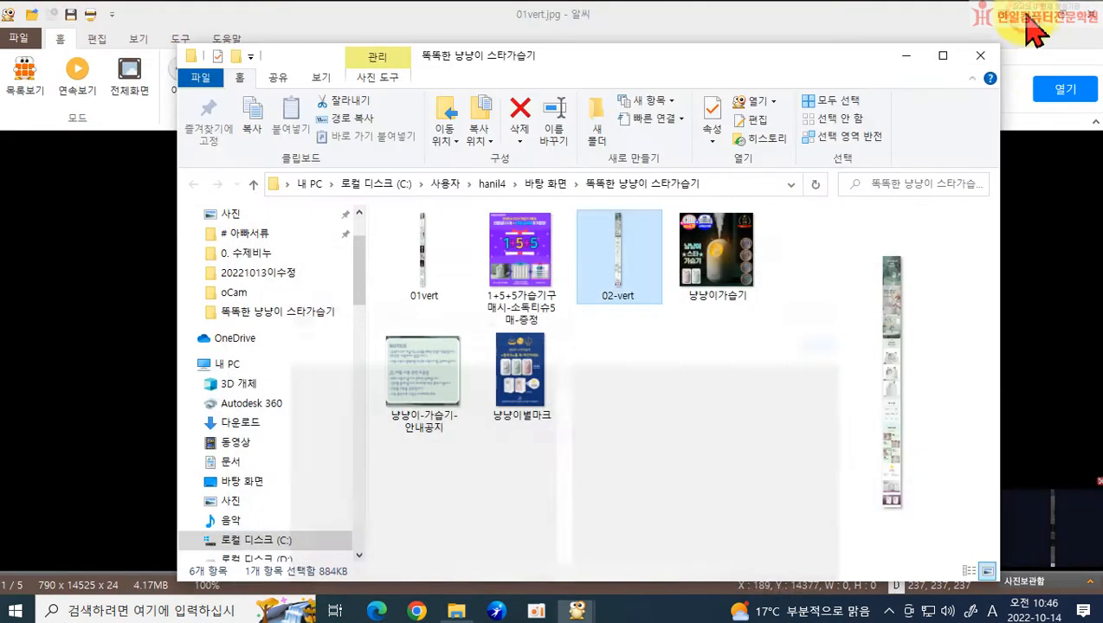
{"action": "left_click", "coordinate": [905, 56]}
{"action": "left_click", "coordinate": [1043, 20]}
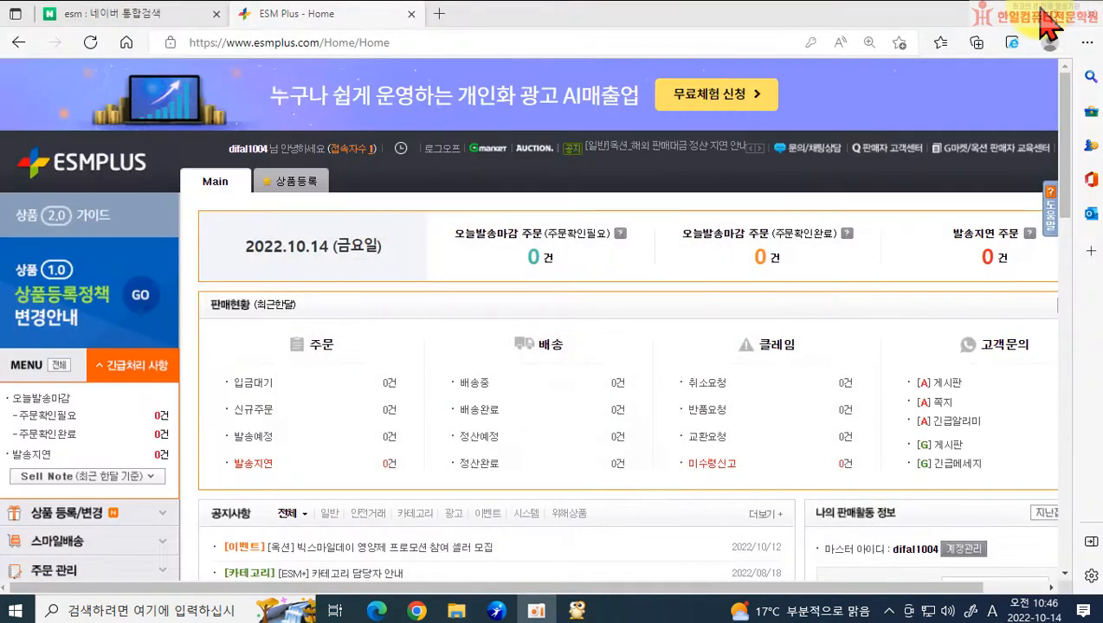
{"action": "left_click", "coordinate": [1022, 22]}
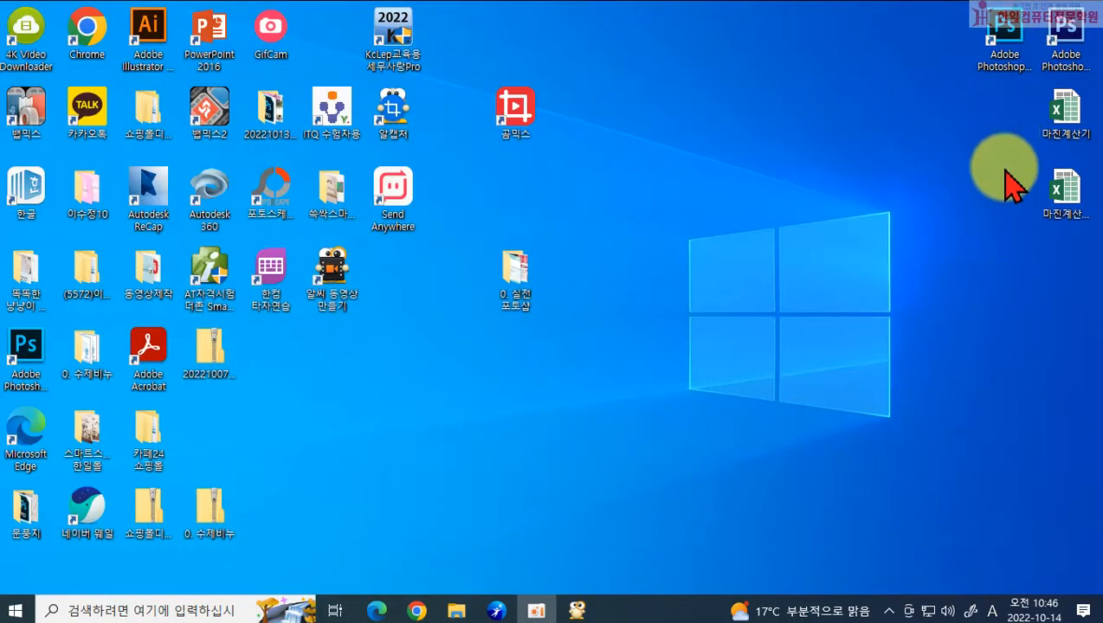
{"action": "double_click", "coordinate": [1065, 185]}
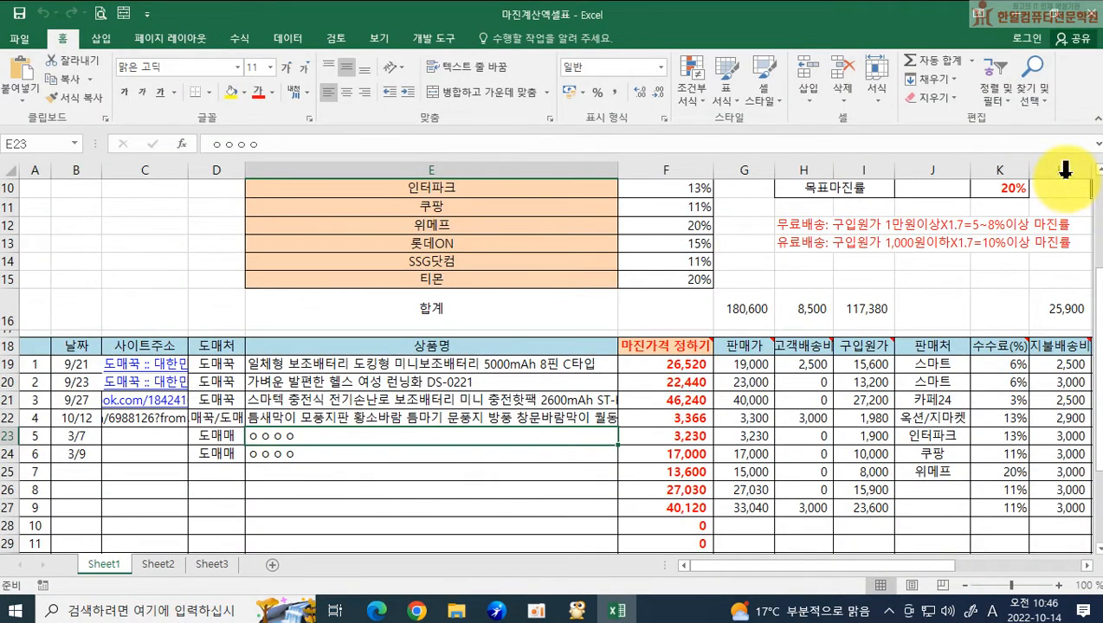
{"action": "left_click", "coordinate": [1020, 19]}
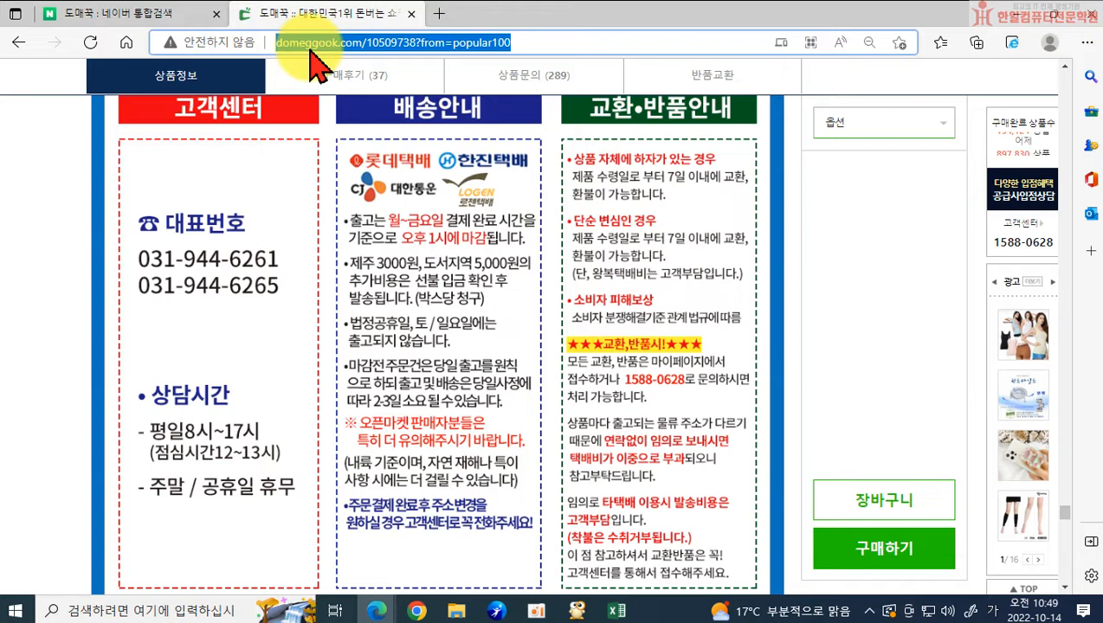
Select and copy the complete product page address domeggook.com/10509738?from=popular100 in the browser, then minimize the browser
{"action": "double_click", "coordinate": [365, 42]}
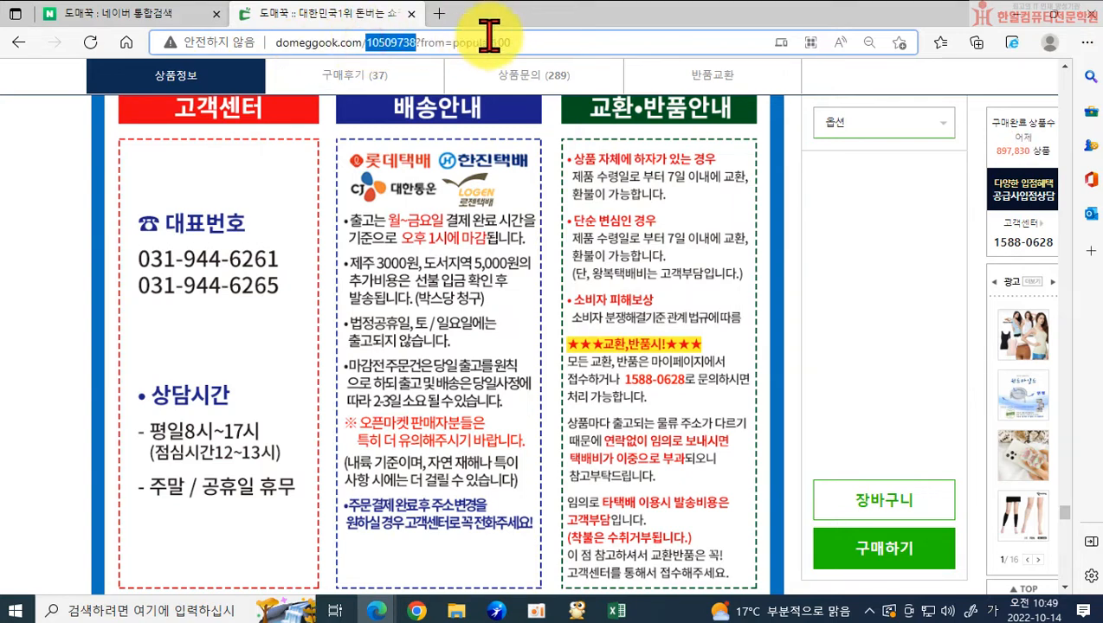
{"action": "left_click", "coordinate": [524, 40]}
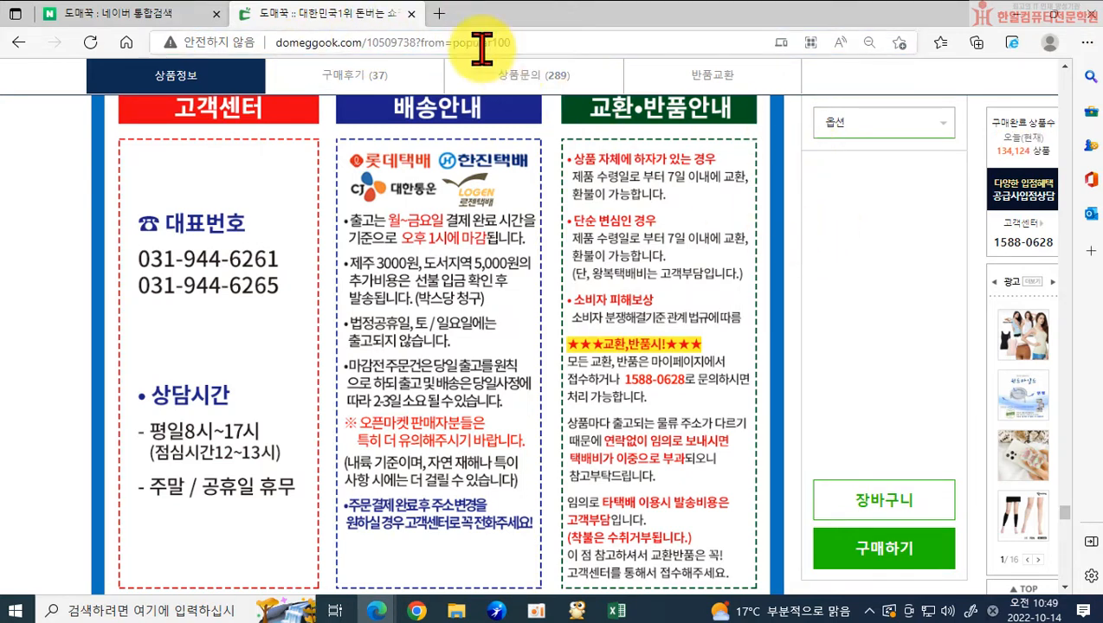
{"action": "left_click", "coordinate": [465, 41]}
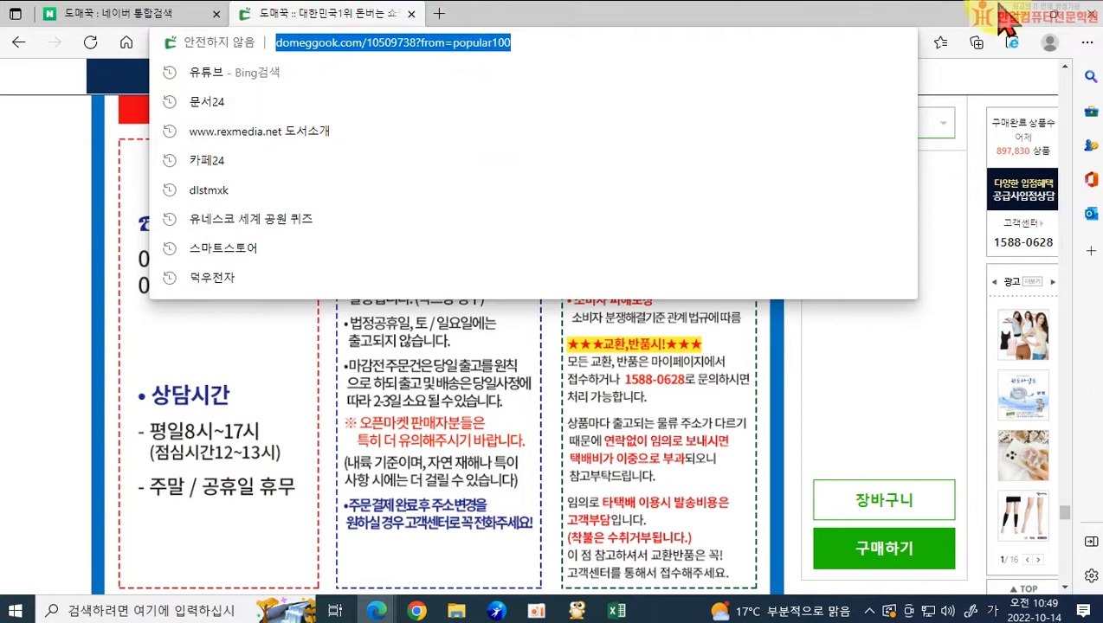
{"action": "left_click", "coordinate": [812, 365]}
{"action": "left_click", "coordinate": [1006, 13]}
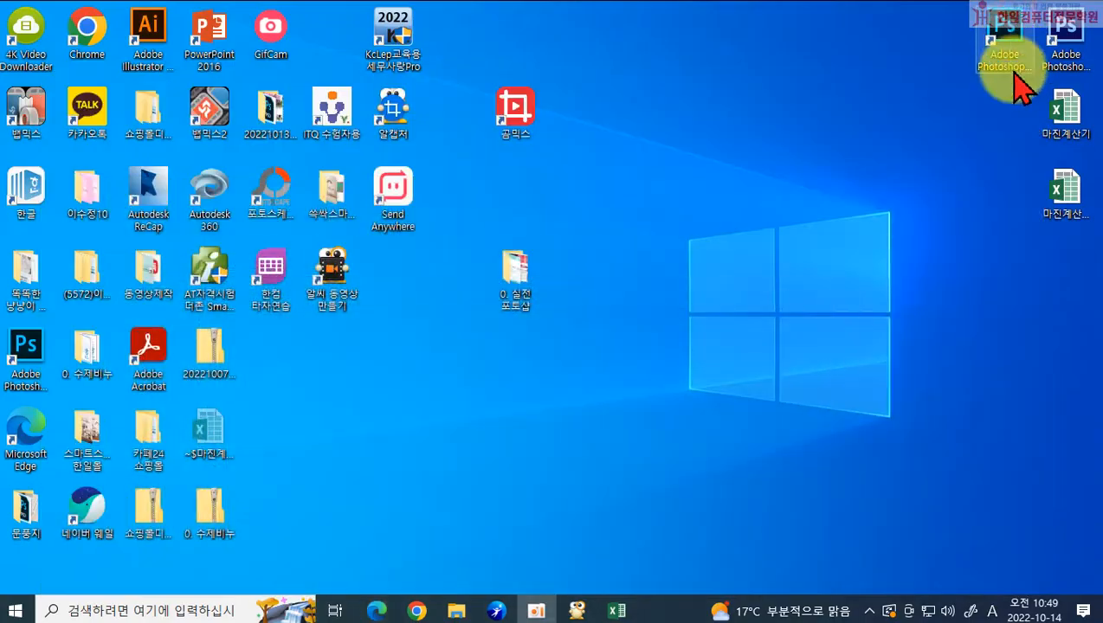
{"action": "double_click", "coordinate": [1061, 208]}
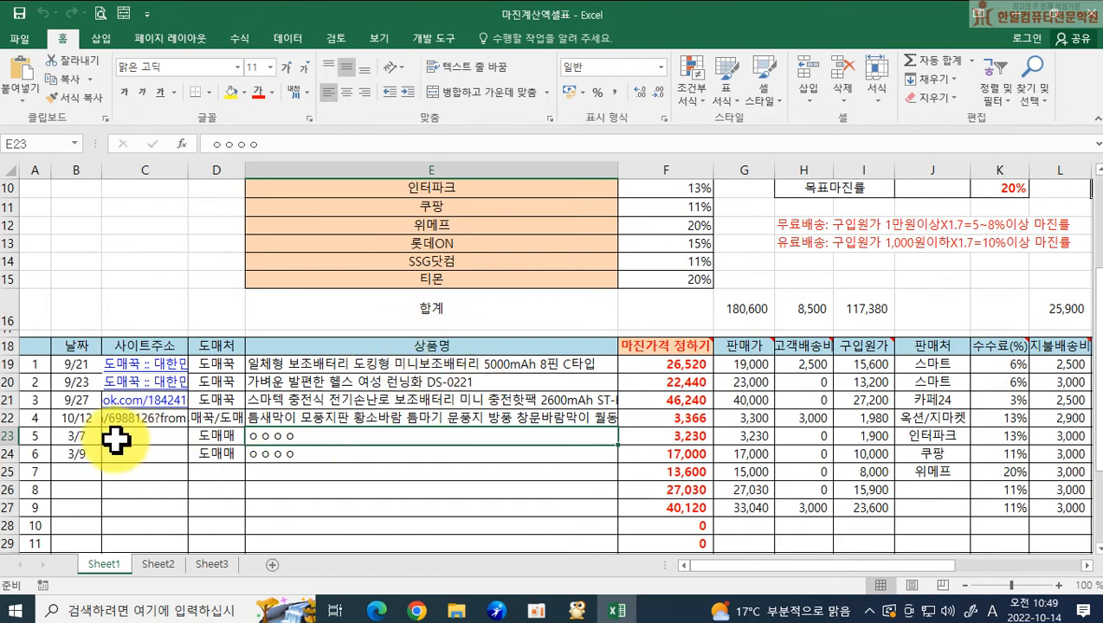
{"action": "double_click", "coordinate": [116, 440]}
{"action": "key", "text": "ctrl+v"}
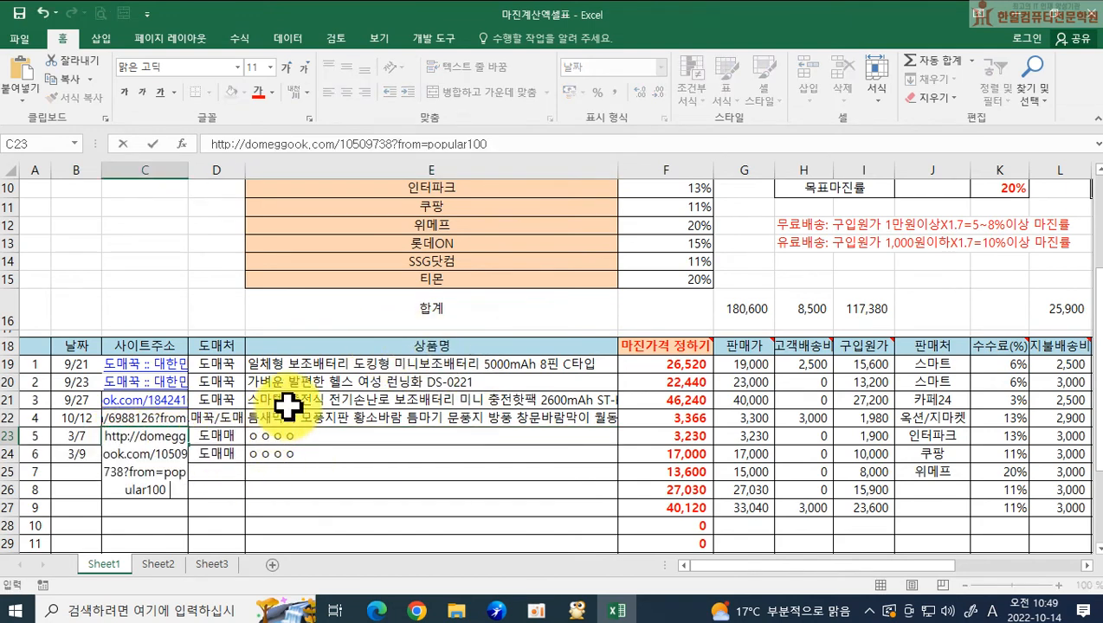
{"action": "left_click", "coordinate": [352, 508]}
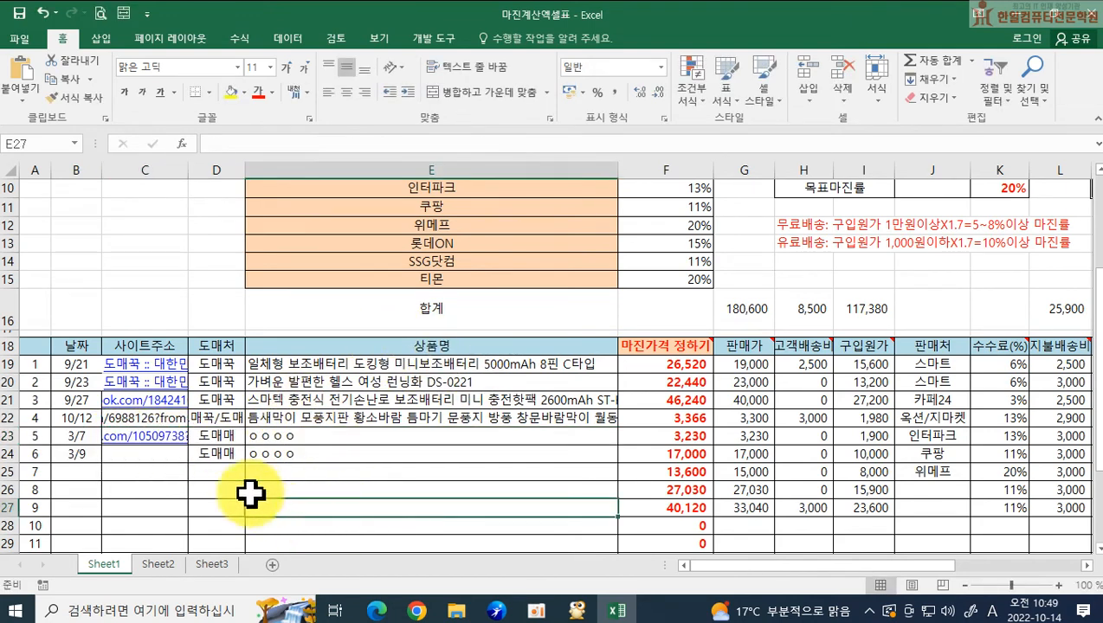
{"action": "double_click", "coordinate": [116, 421]}
{"action": "left_click", "coordinate": [322, 528]}
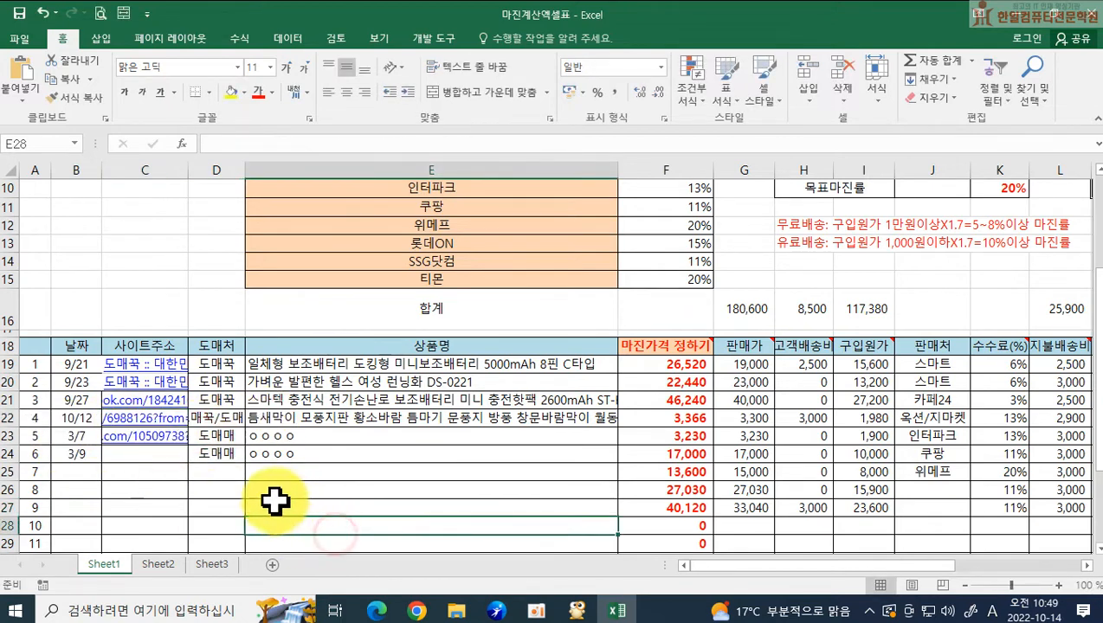
In row 23, set the 날짜 cell B23 to 10/14 and the 도매처 cell D23 to 도매꾹
{"action": "left_click", "coordinate": [76, 438]}
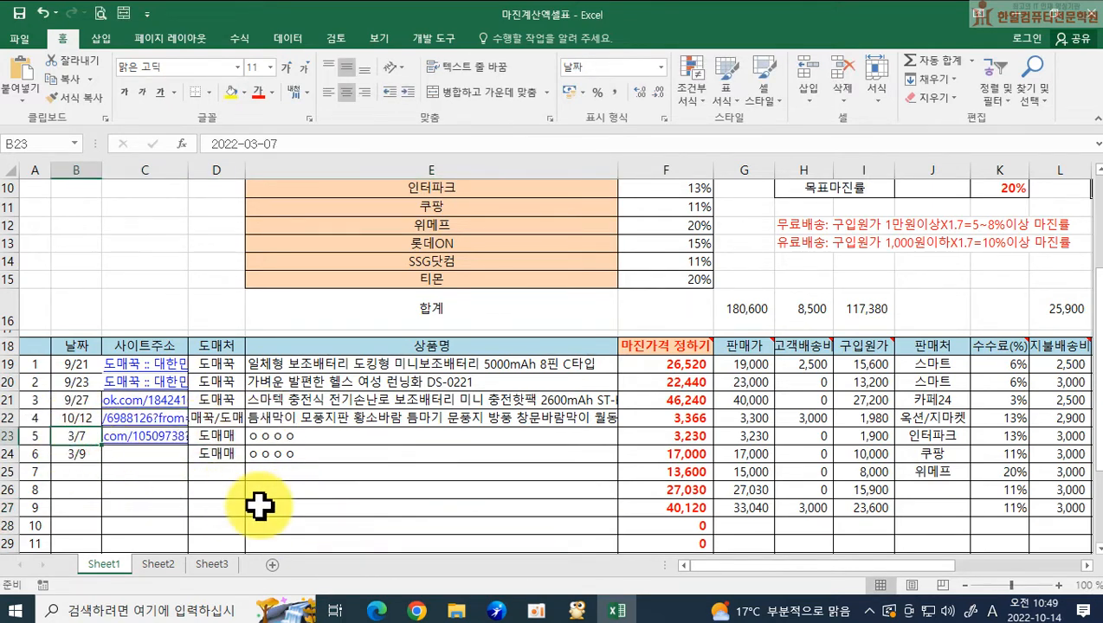
{"action": "type", "text": "10/14"}
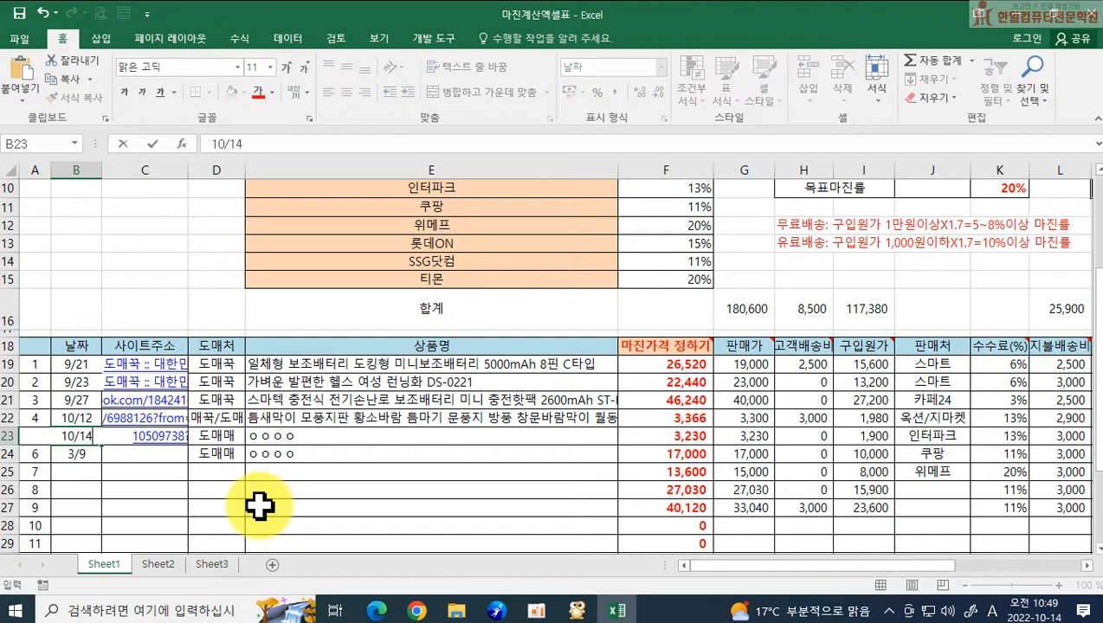
{"action": "key", "text": "Return"}
{"action": "left_click", "coordinate": [231, 437]}
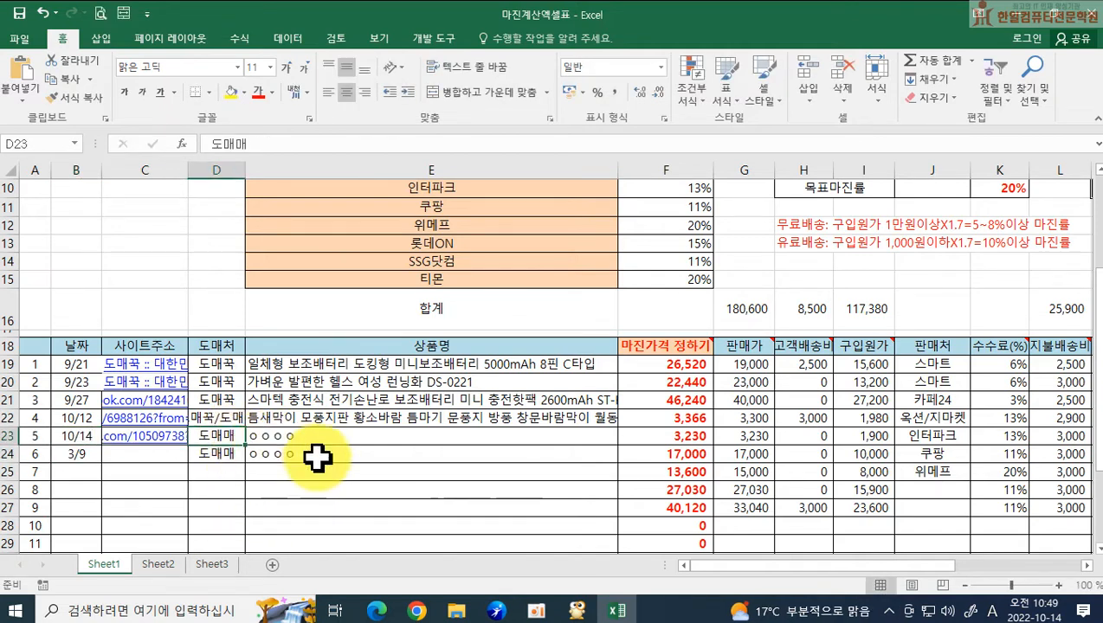
{"action": "type", "text": "e"}
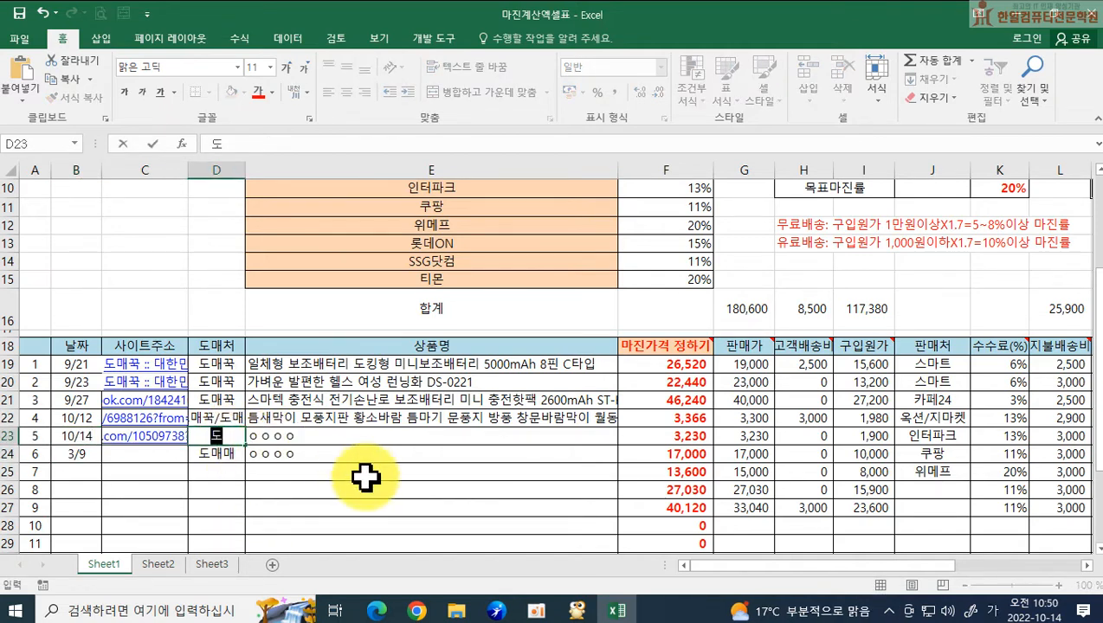
{"action": "type", "text": "매꾹"}
{"action": "key", "text": "Return"}
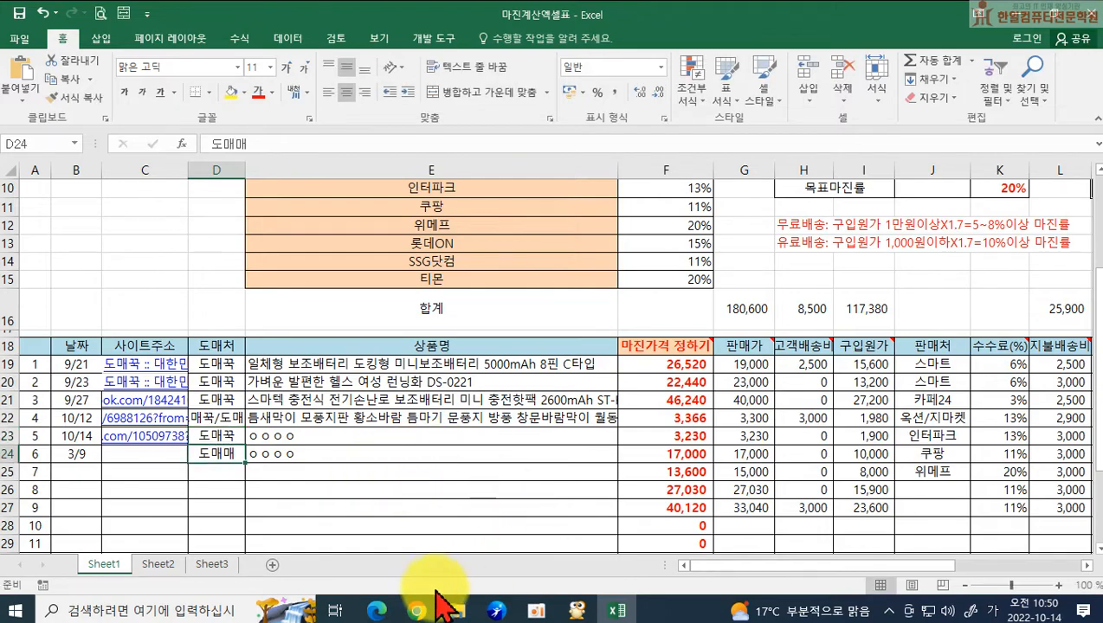
Switch to the Domeggook product page in the browser and copy the humidifier's full product title
{"action": "mouse_move", "coordinate": [372, 611]}
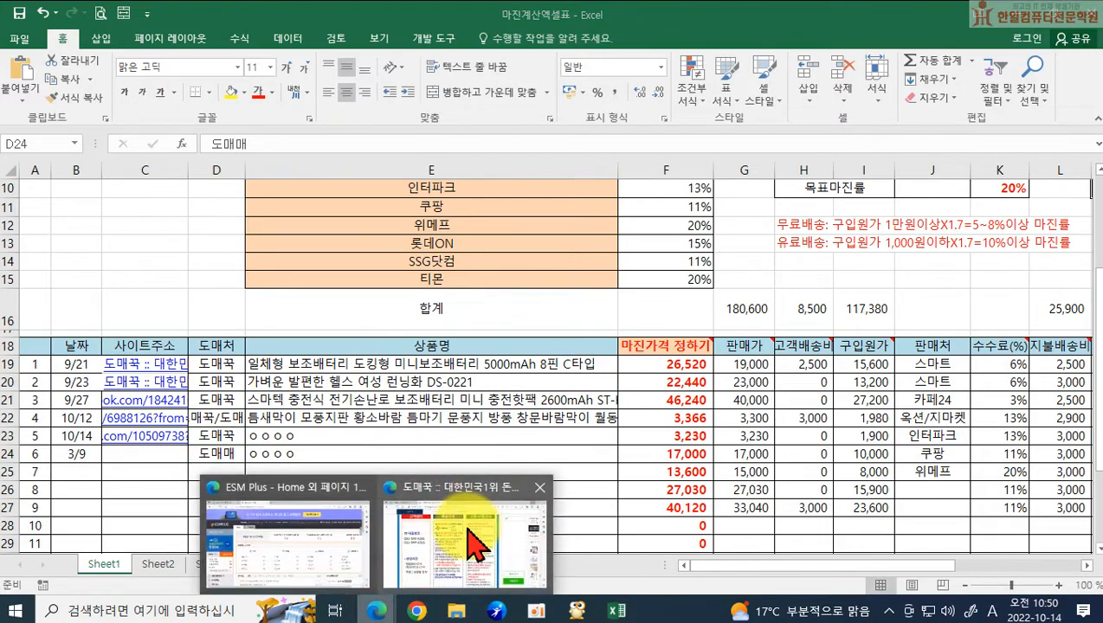
{"action": "left_click", "coordinate": [419, 472]}
{"action": "scroll", "coordinate": [865, 415], "scroll_direction": "up", "scroll_amount": 5}
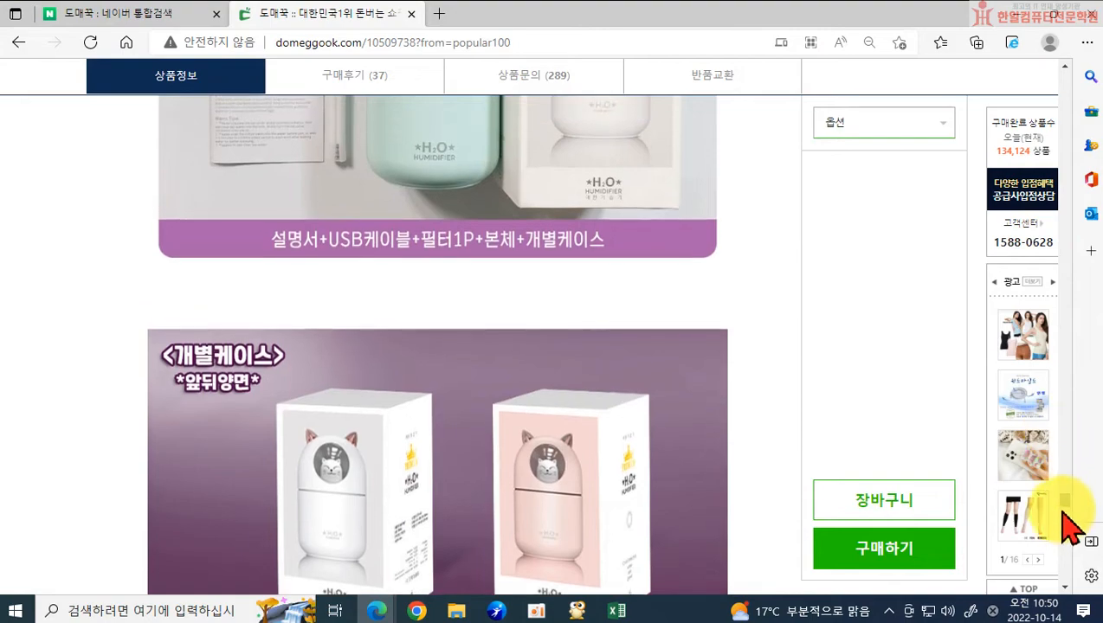
{"action": "left_click_drag", "start_coordinate": [1065, 502], "coordinate": [1059, 73]}
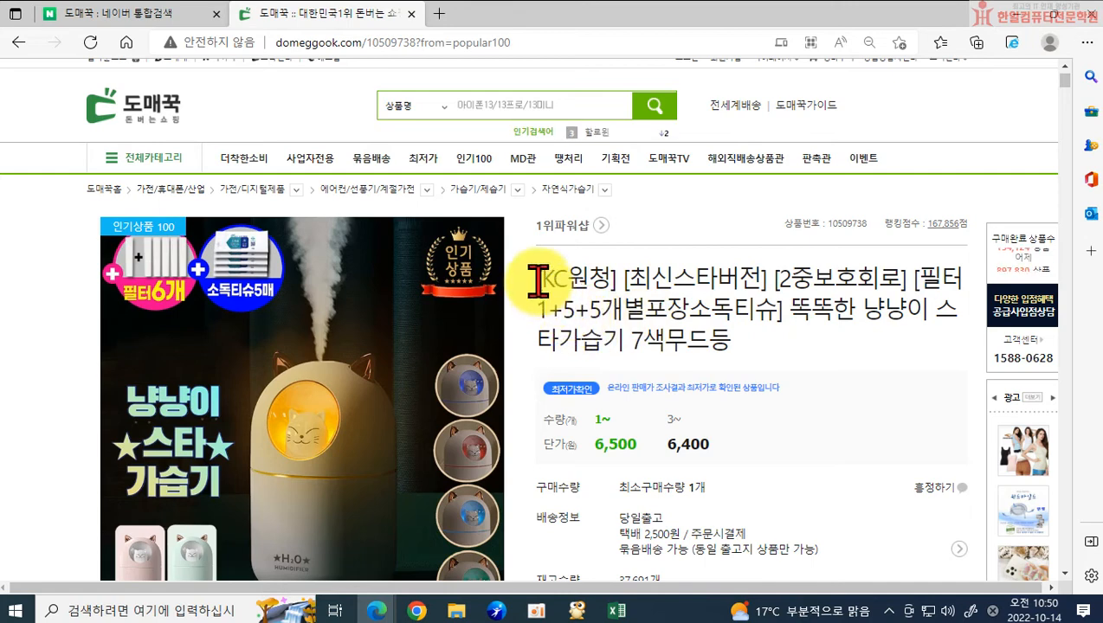
{"action": "left_click_drag", "start_coordinate": [538, 280], "coordinate": [753, 346]}
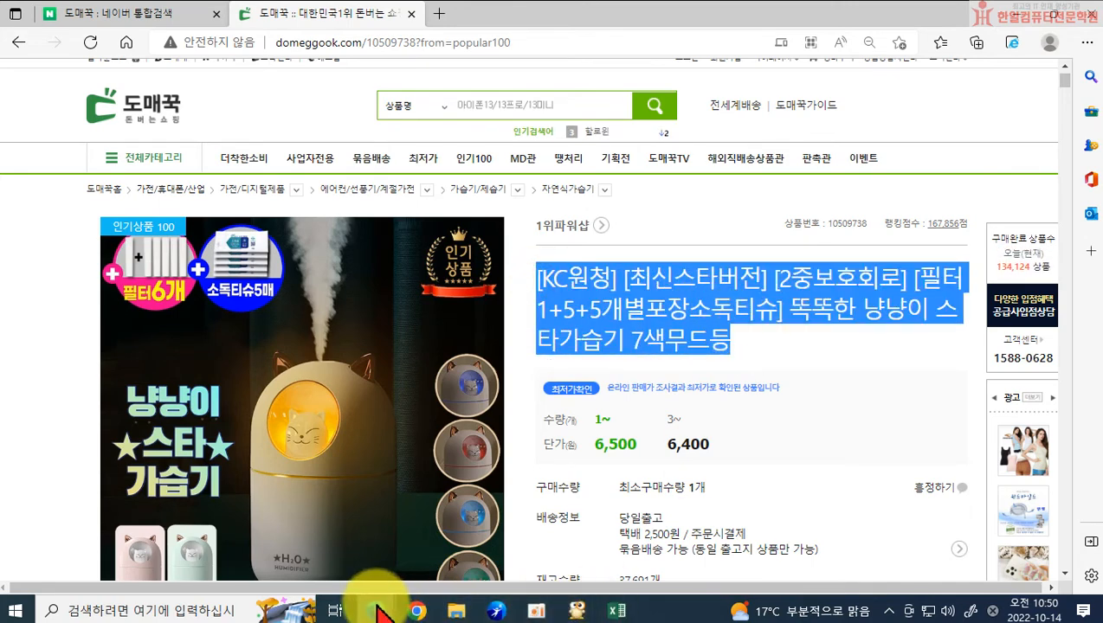
In the Excel workbook, replace 상품명 cell E23 with [KC원청] [최신스타버전] [2중보호회로] [필터1+5+5개별포장소독티슈] 똑똑한 냥냥이 스타가습기 7색무드등
{"action": "left_click", "coordinate": [617, 610]}
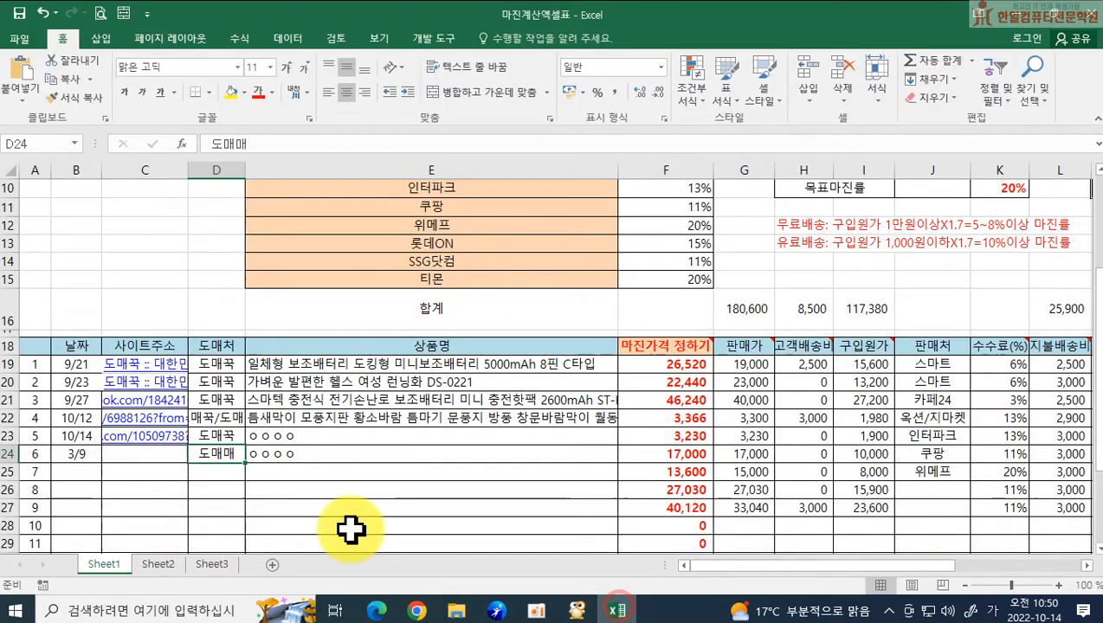
{"action": "double_click", "coordinate": [273, 440]}
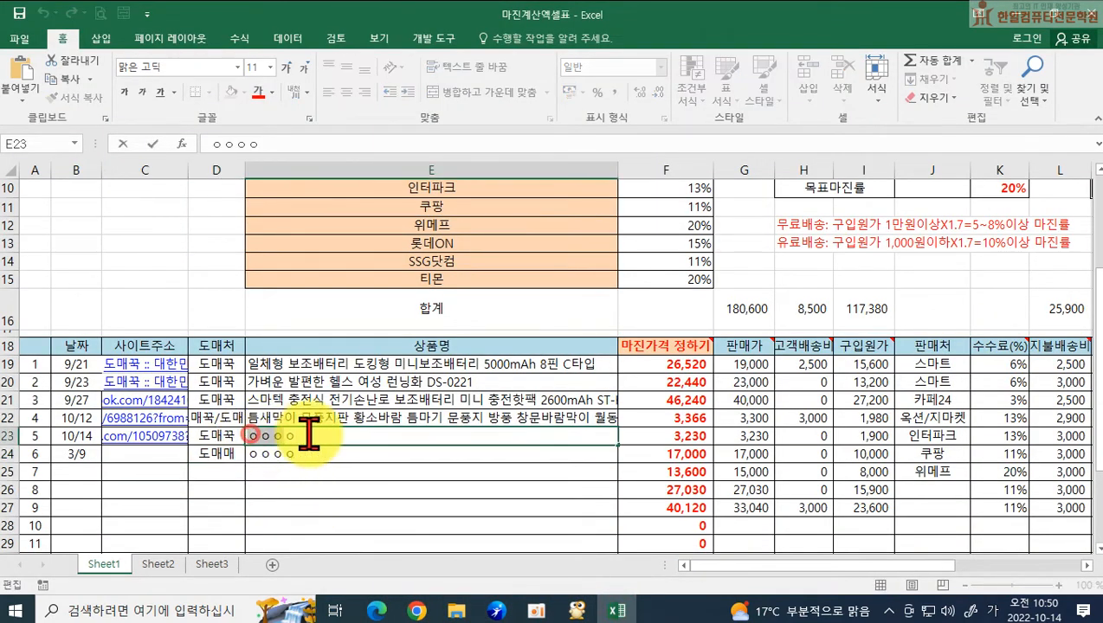
{"action": "type", "text": "[KC원청] [최신스타버전] [2중보호회로] [필터1+5+5개별포장소독티슈] 똑똑한 냥냥이 스타가습기 7색무드등"}
{"action": "key", "text": "Return"}
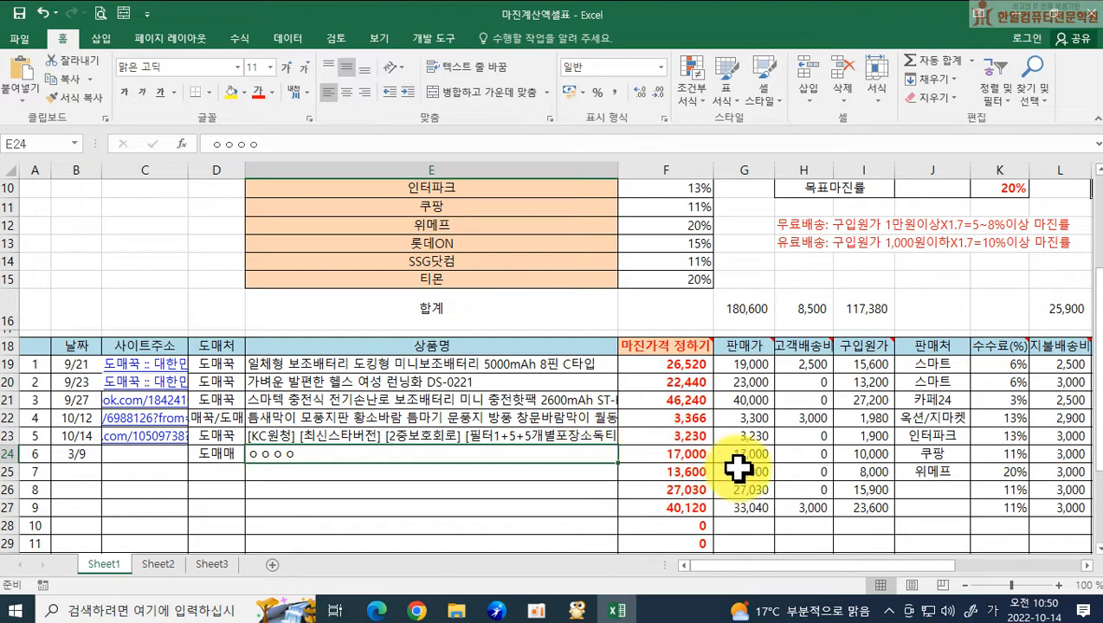
Check the unit price on the Domeggook product page and enter 6500 as the 구입원가 in cell I23
{"action": "left_click", "coordinate": [869, 437]}
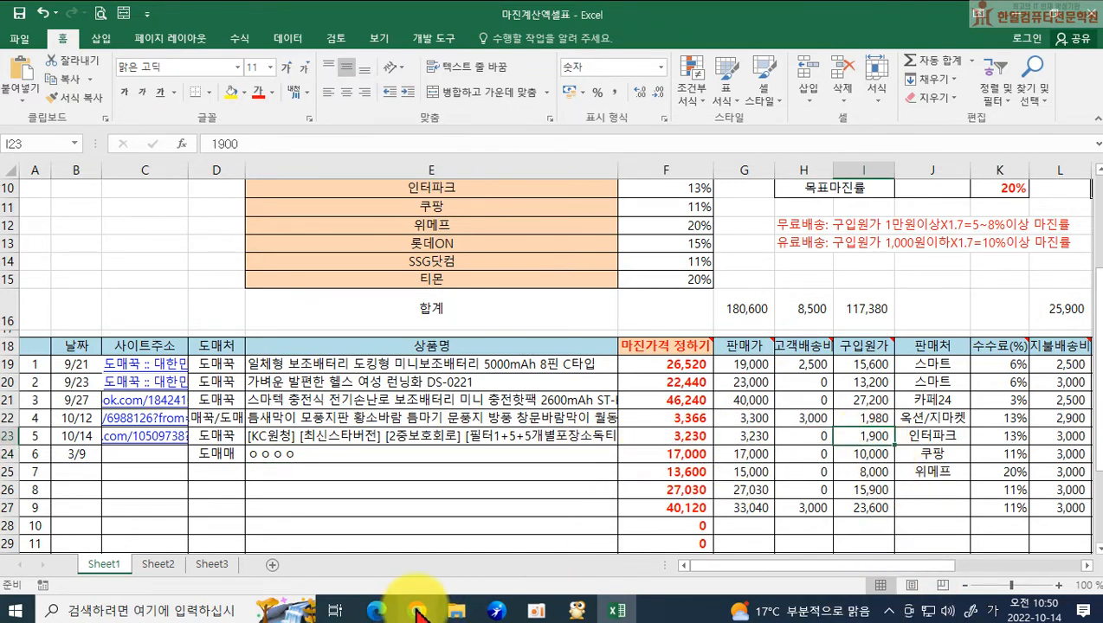
{"action": "mouse_move", "coordinate": [384, 616]}
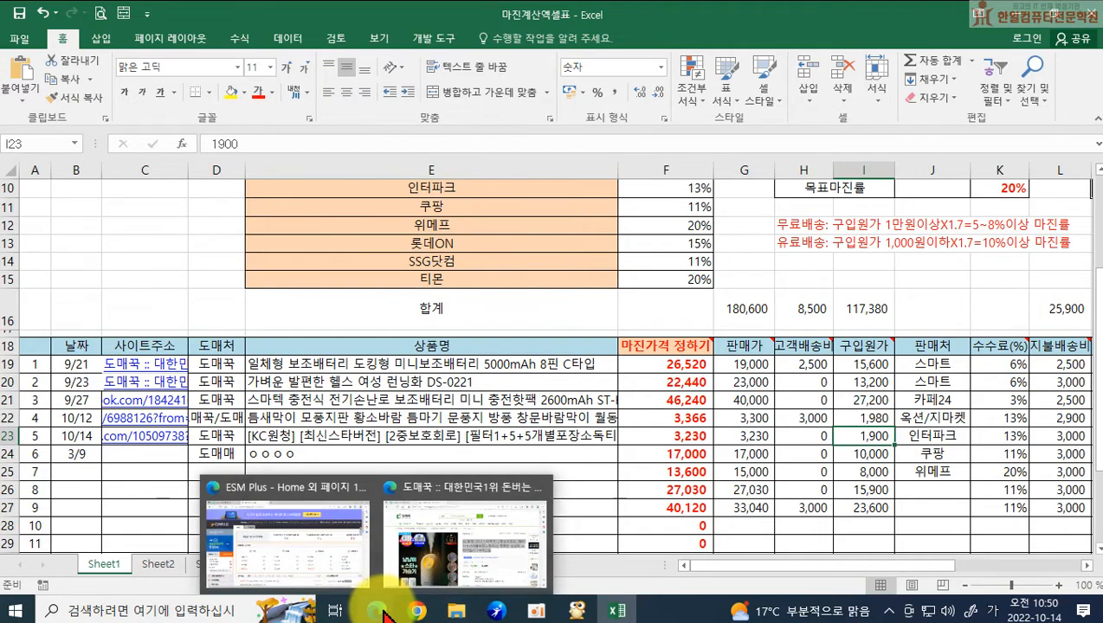
{"action": "left_click", "coordinate": [414, 554]}
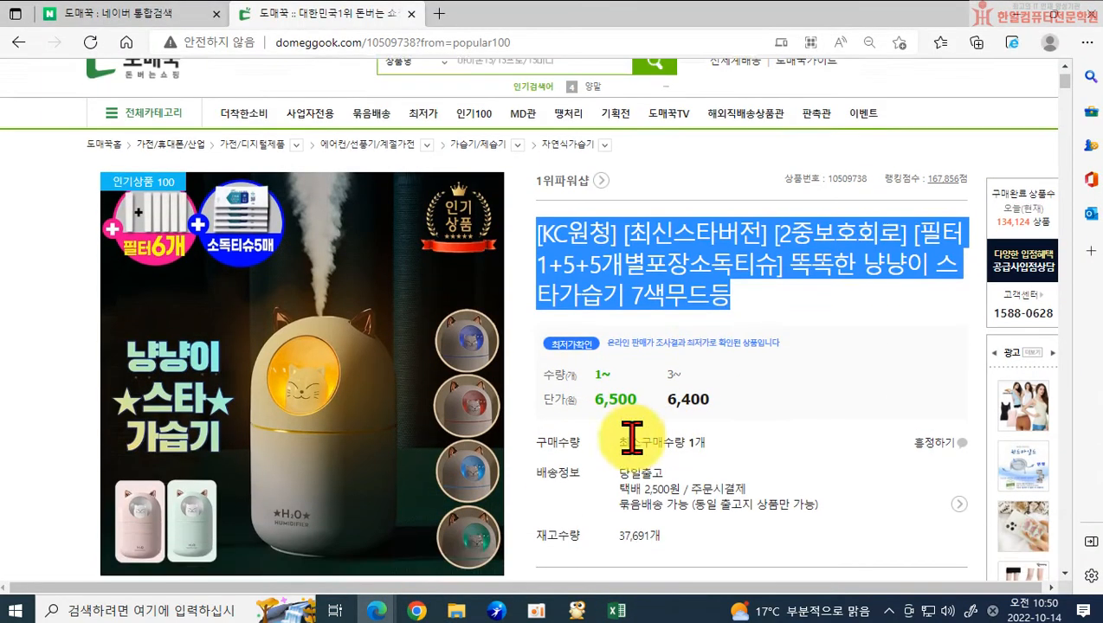
{"action": "scroll", "coordinate": [632, 437], "scroll_direction": "down", "scroll_amount": 1}
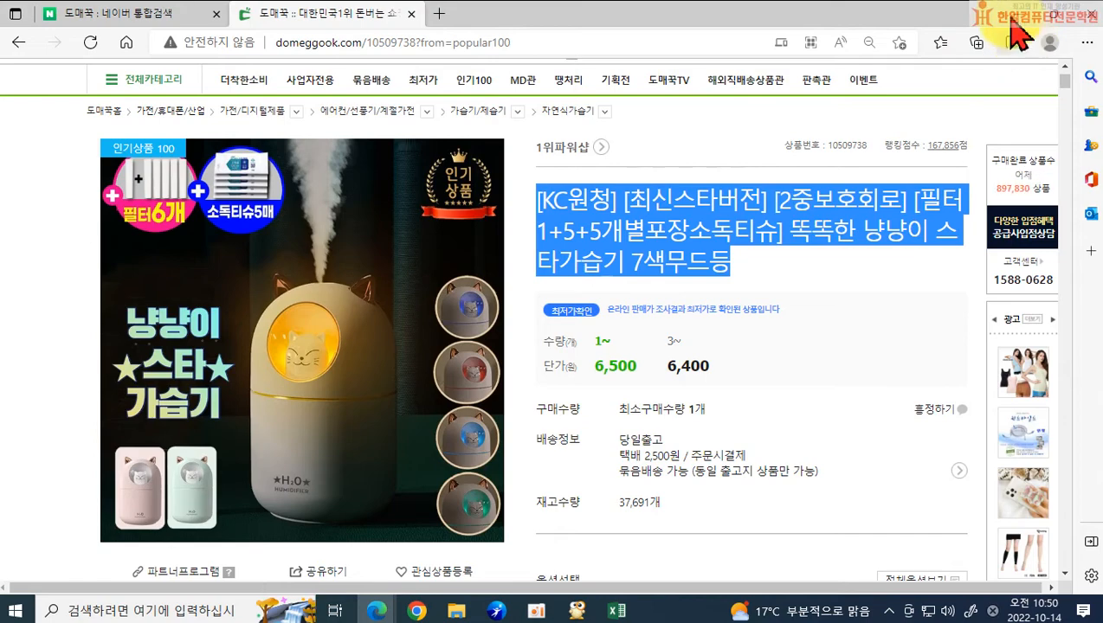
{"action": "left_click", "coordinate": [1005, 14]}
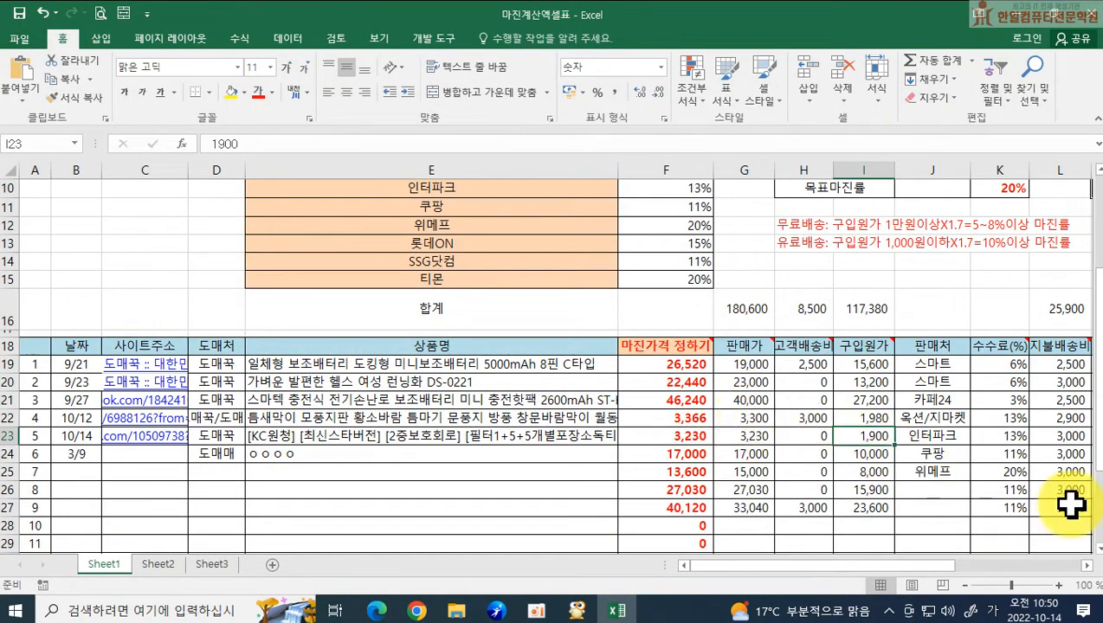
{"action": "type", "text": "6500"}
{"action": "key", "text": "Return"}
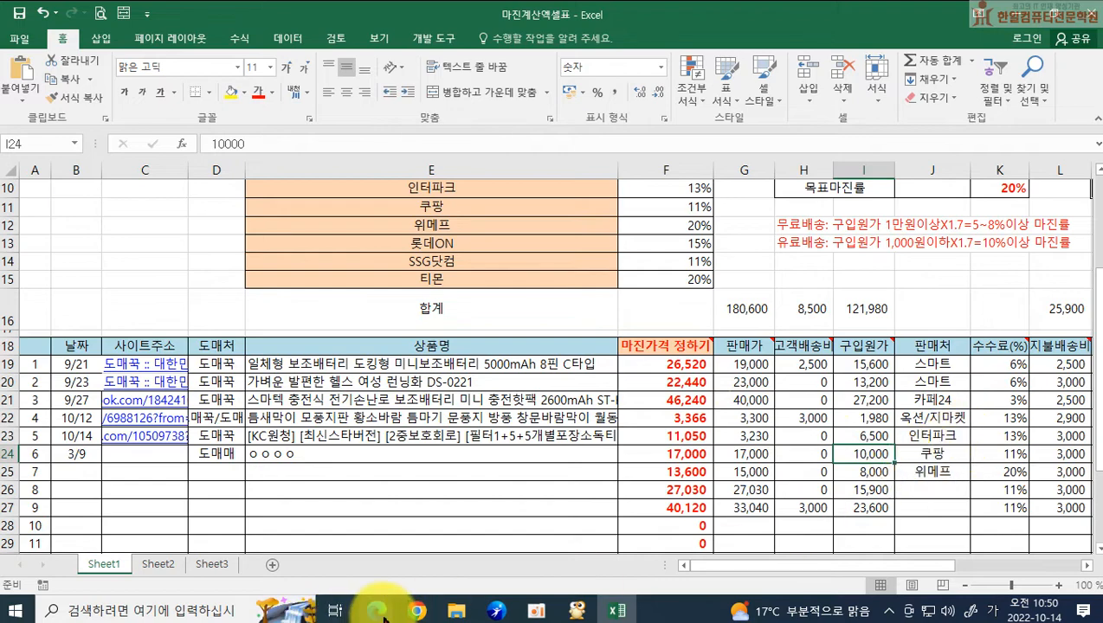
Check the delivery charge on the Domeggook product page and set the 지불배송비 in cell L23 to 2,500
{"action": "mouse_move", "coordinate": [378, 612]}
{"action": "left_click", "coordinate": [443, 519]}
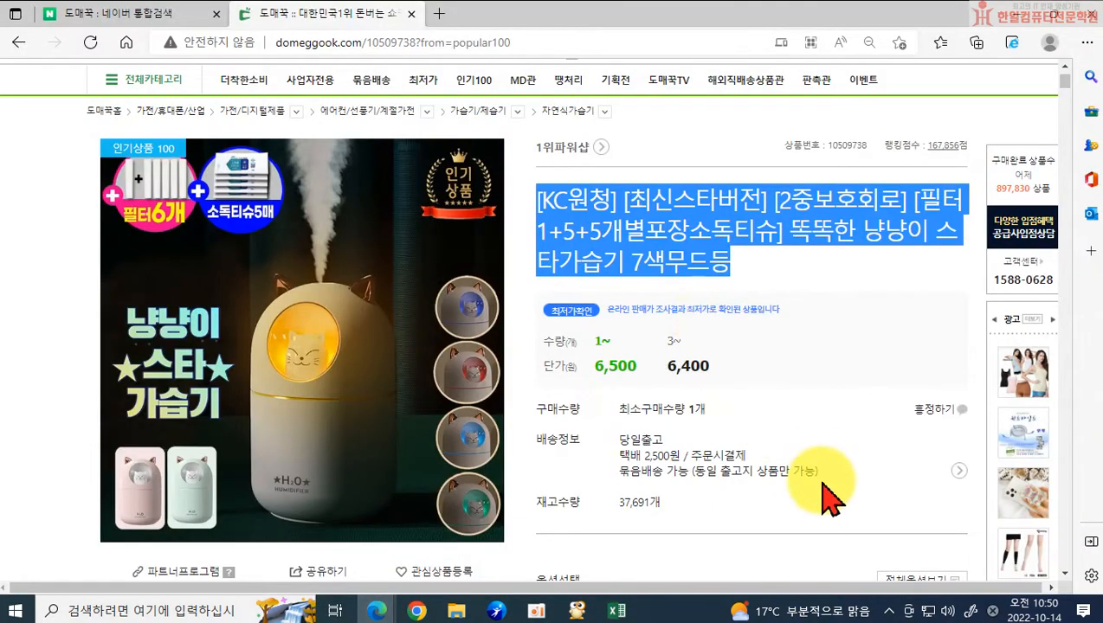
{"action": "scroll", "coordinate": [827, 494], "scroll_direction": "down", "scroll_amount": 1}
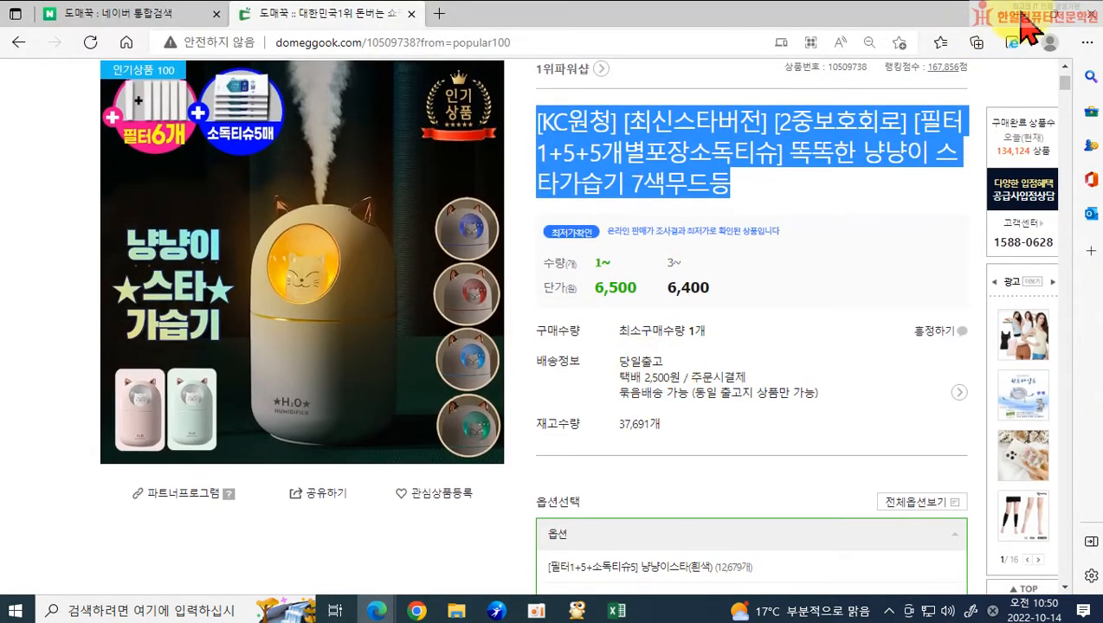
{"action": "left_click", "coordinate": [1021, 15]}
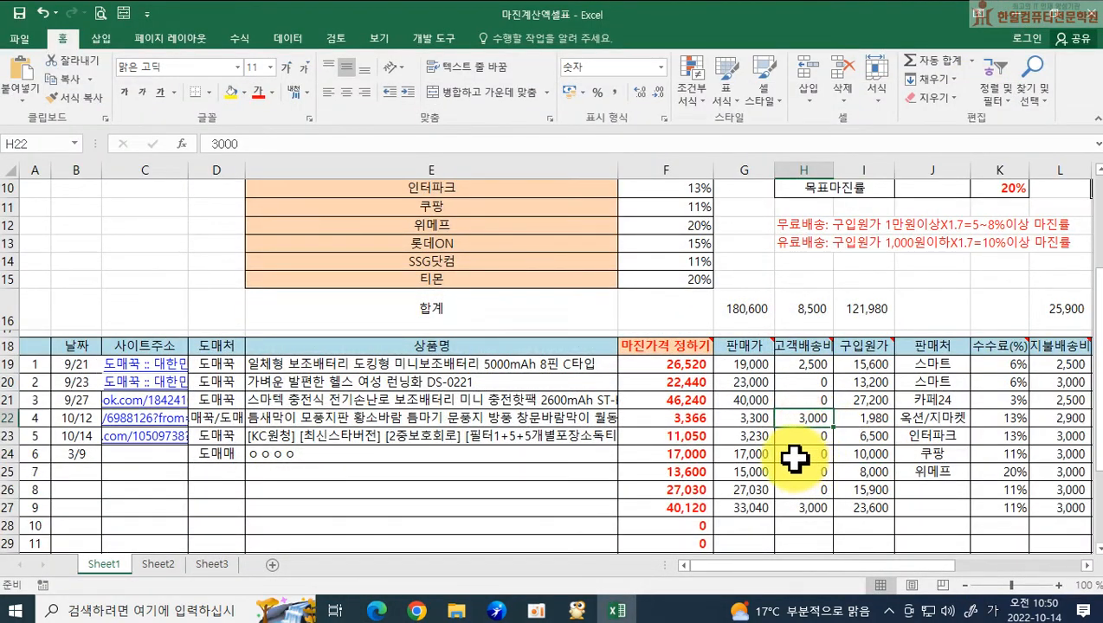
{"action": "left_click", "coordinate": [491, 435]}
{"action": "left_click_drag", "start_coordinate": [491, 435], "coordinate": [1058, 437]}
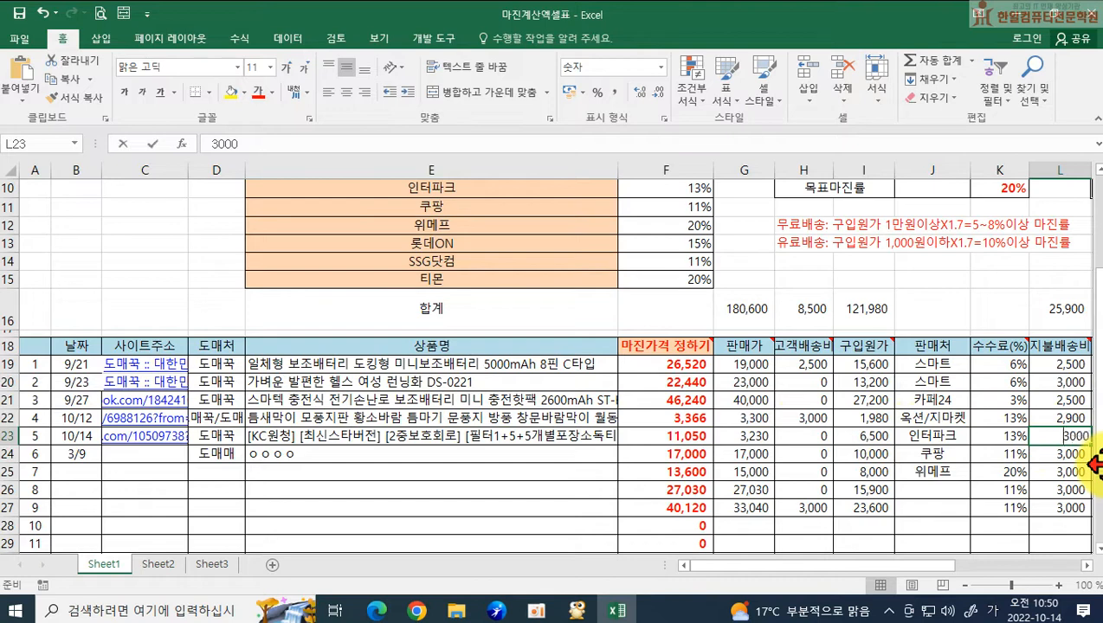
{"action": "type", "text": "25"}
{"action": "key", "text": "Return"}
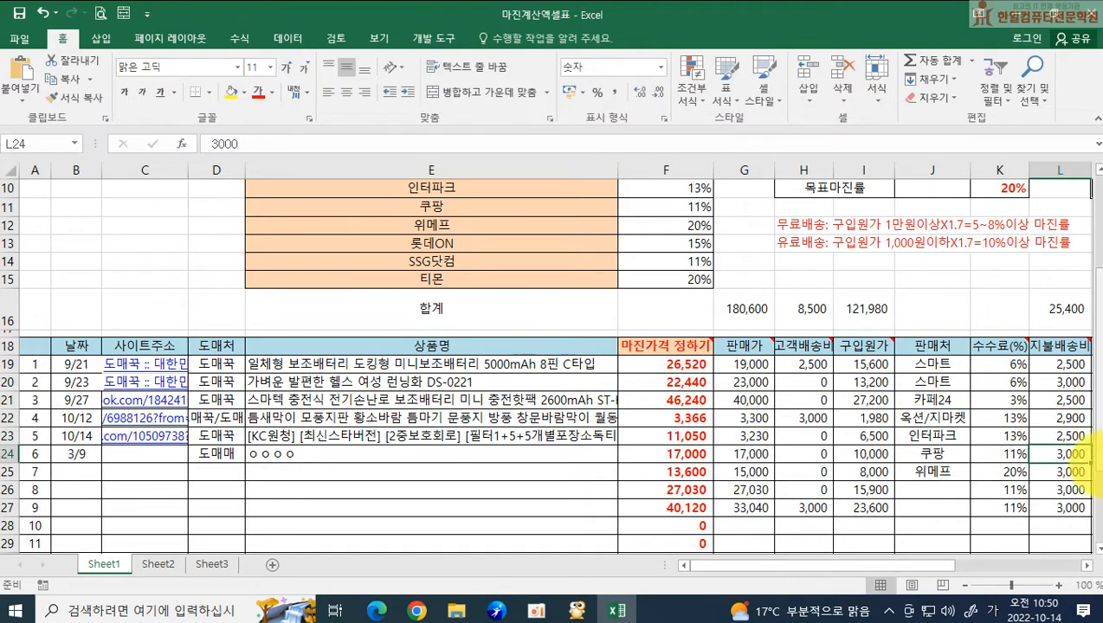
Inspect the 구입원가 in cell I23 and the 마진가격 formula =I23*1.7 in cell F23
{"action": "left_click", "coordinate": [1013, 435]}
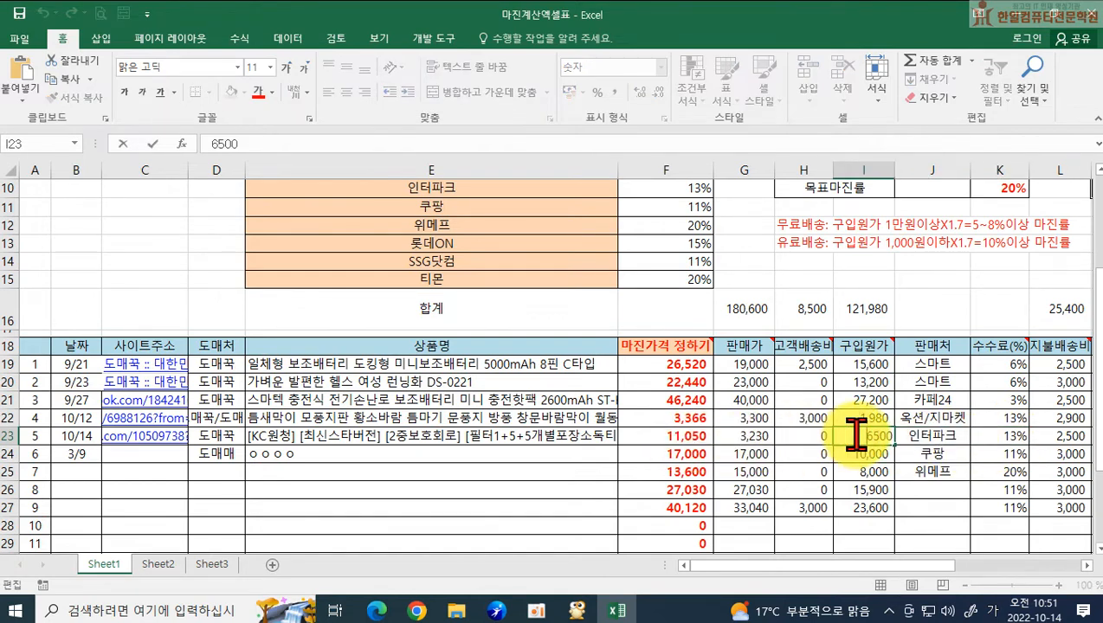
{"action": "key", "text": "Return"}
{"action": "left_click", "coordinate": [691, 435]}
{"action": "type", "text": "=I23*1.7"}
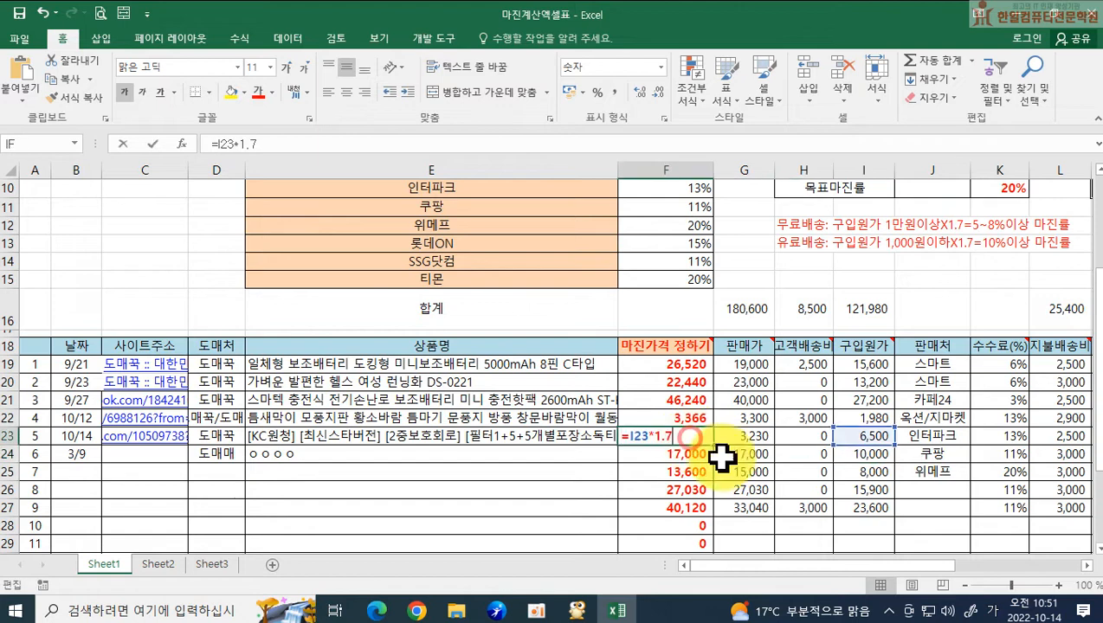
{"action": "key", "text": "Return"}
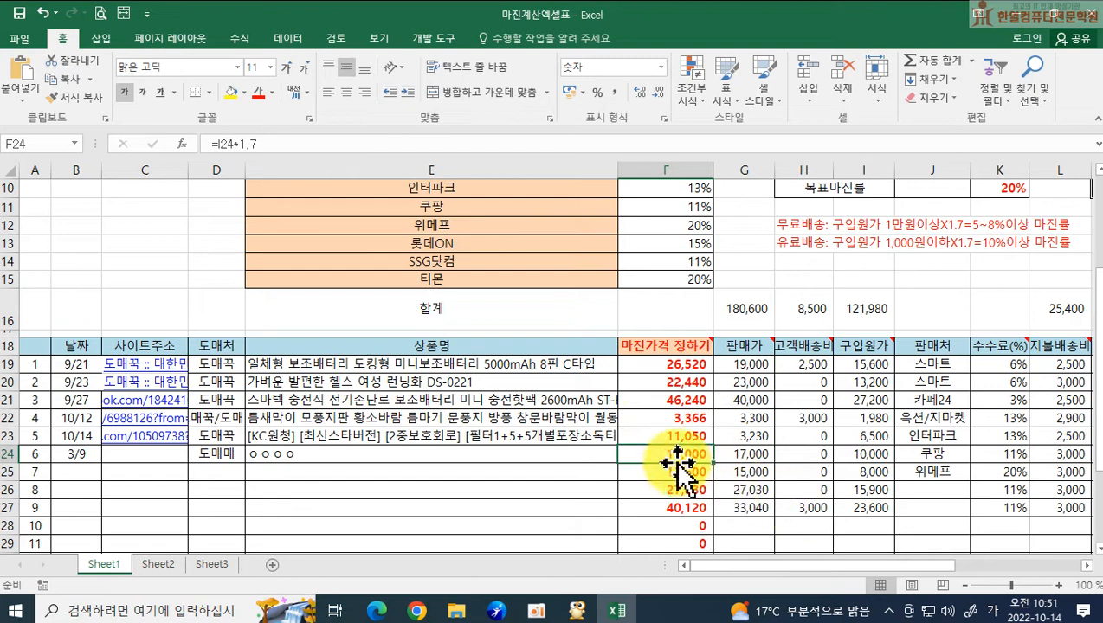
Select the 판매가 cell G23, then switch to the Domeggook product page and copy 냥냥이 스타가습기 from the title
{"action": "left_click", "coordinate": [752, 433]}
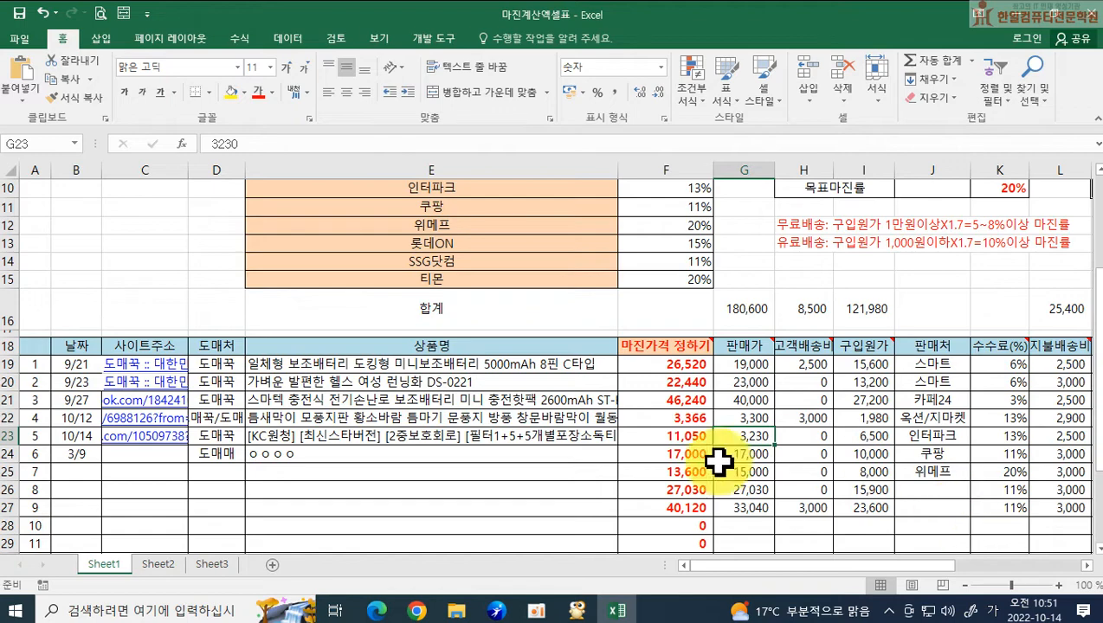
{"action": "mouse_move", "coordinate": [385, 608]}
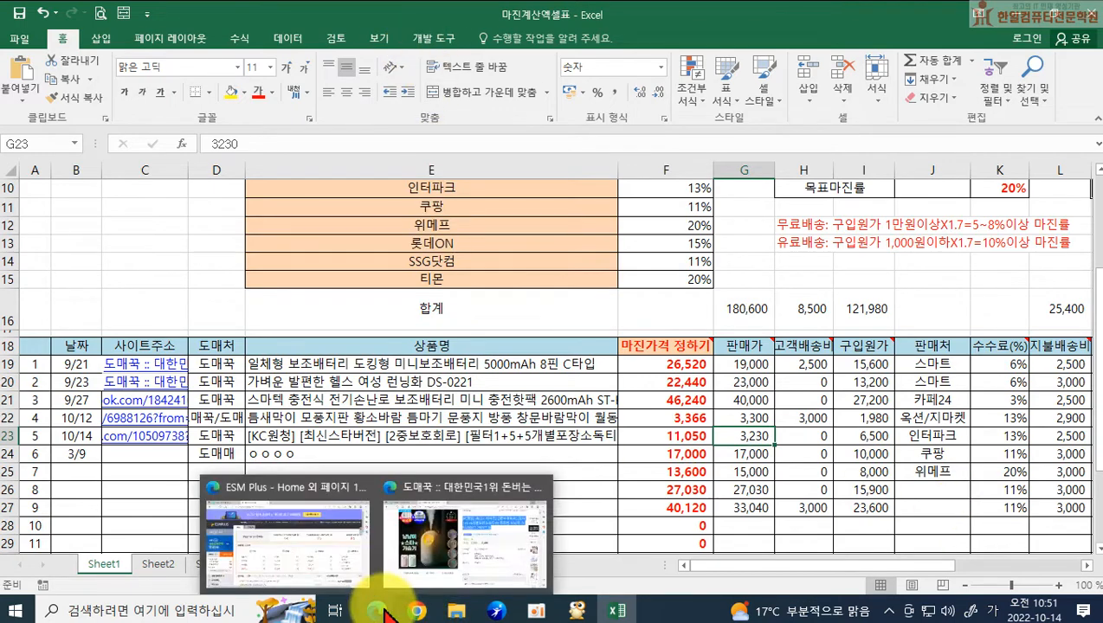
{"action": "left_click", "coordinate": [450, 532]}
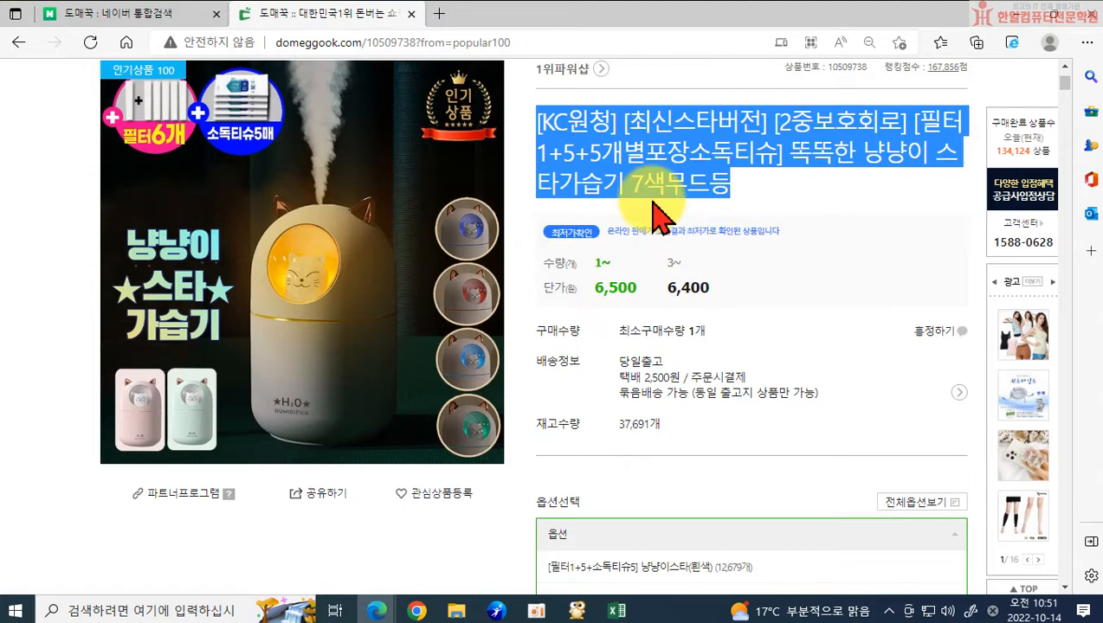
{"action": "left_click", "coordinate": [654, 204]}
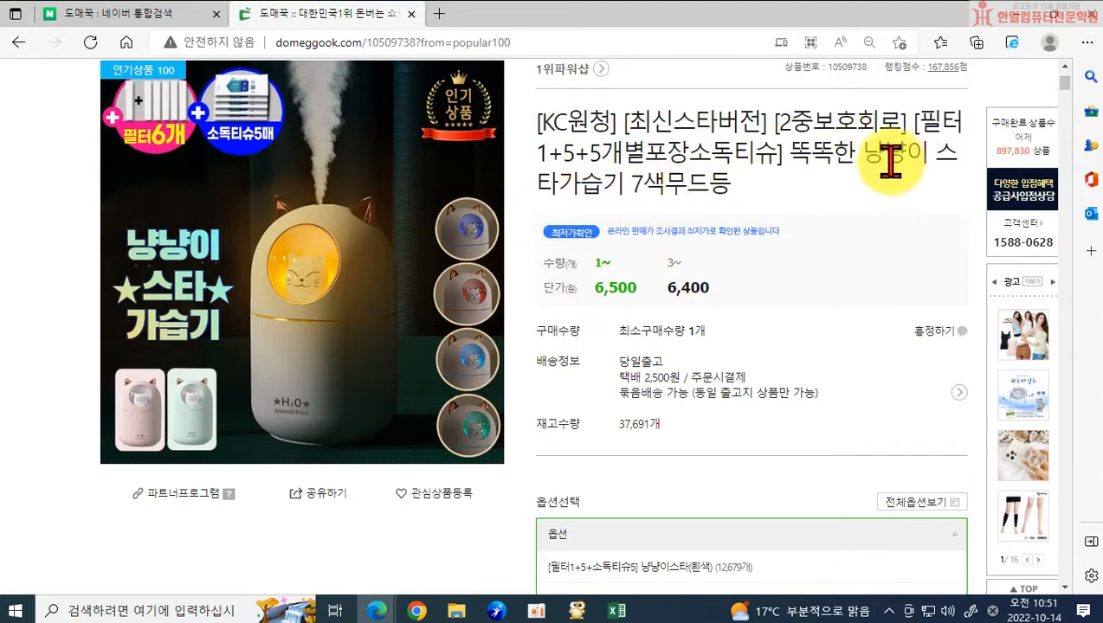
{"action": "left_click_drag", "start_coordinate": [868, 159], "coordinate": [627, 175]}
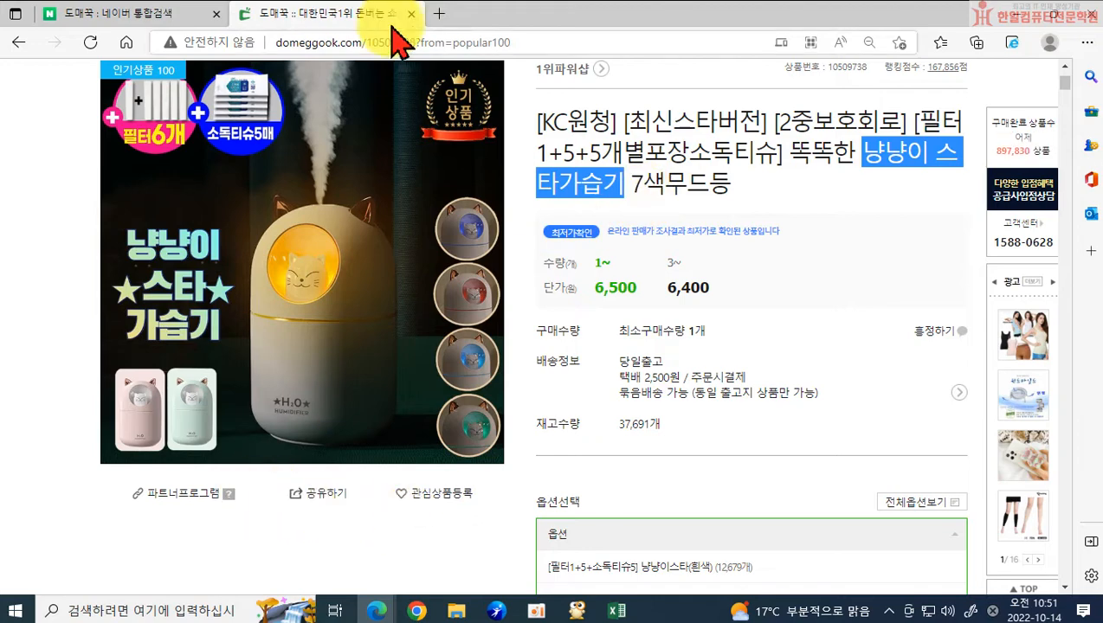
Open Naver in a new browser tab and search for 냥냥이 스타가습기 to compare the shopping prices
{"action": "left_click", "coordinate": [439, 13]}
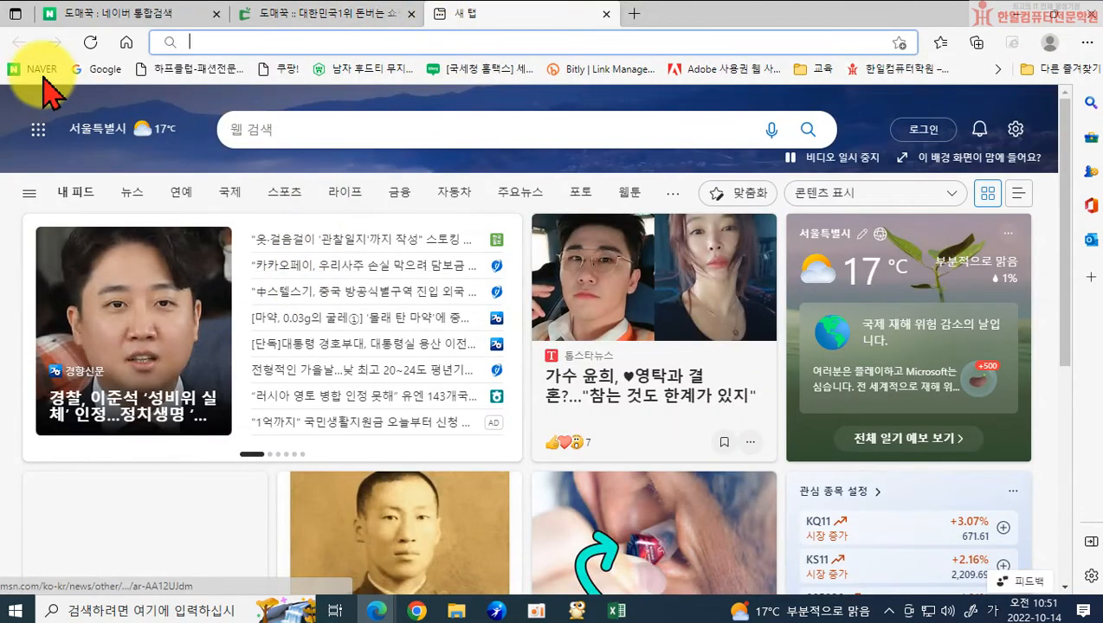
{"action": "left_click", "coordinate": [37, 70]}
{"action": "left_click", "coordinate": [419, 168]}
{"action": "type", "text": "냥냥이 스타가습기"}
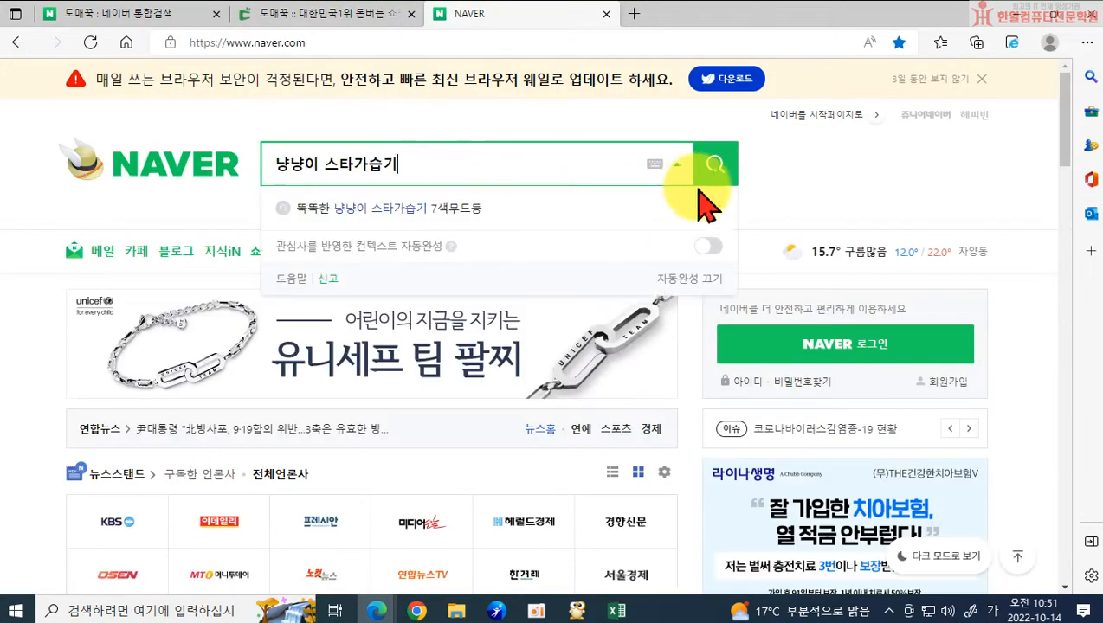
{"action": "left_click", "coordinate": [728, 182]}
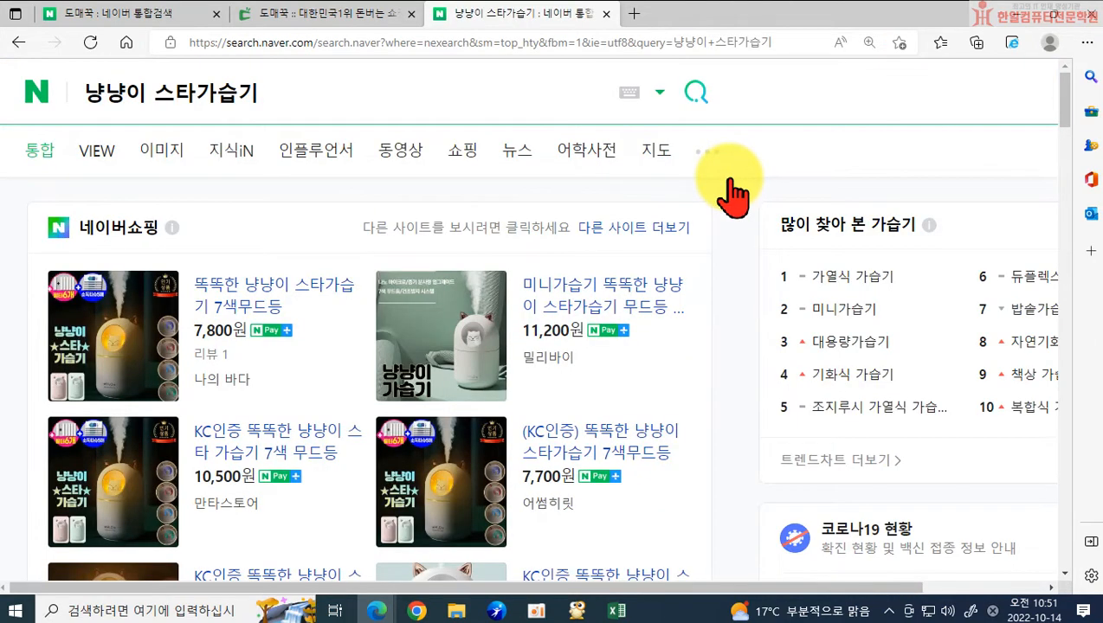
{"action": "scroll", "coordinate": [658, 338], "scroll_direction": "down", "scroll_amount": 1}
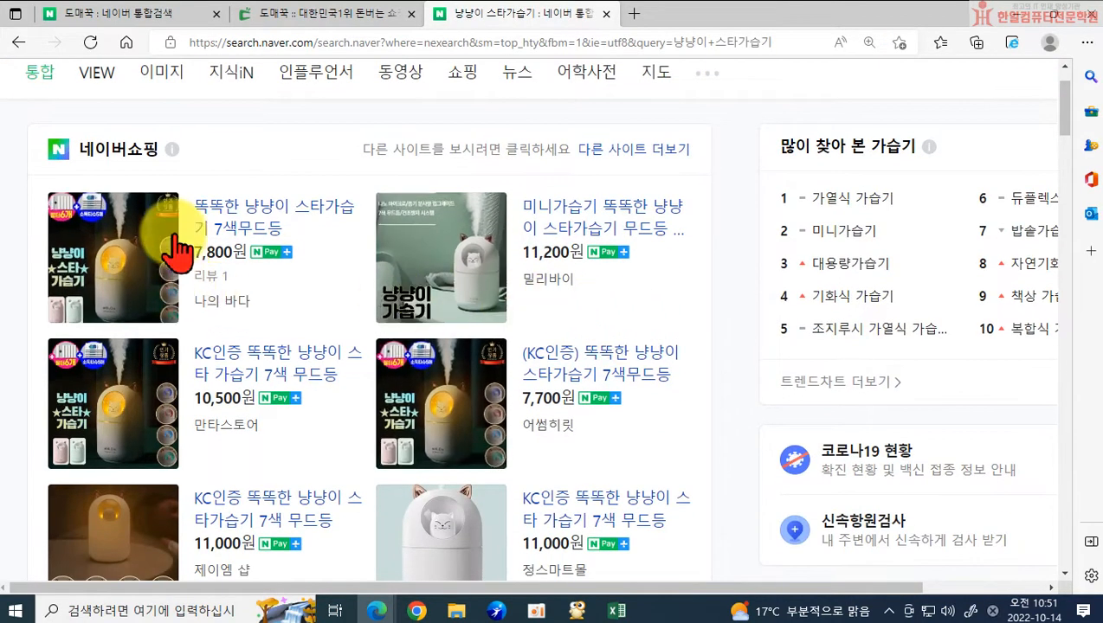
Compare the prices of the 냥냥이 스타가습기 listings in the Naver shopping results
{"action": "scroll", "coordinate": [259, 372], "scroll_direction": "down", "scroll_amount": 1}
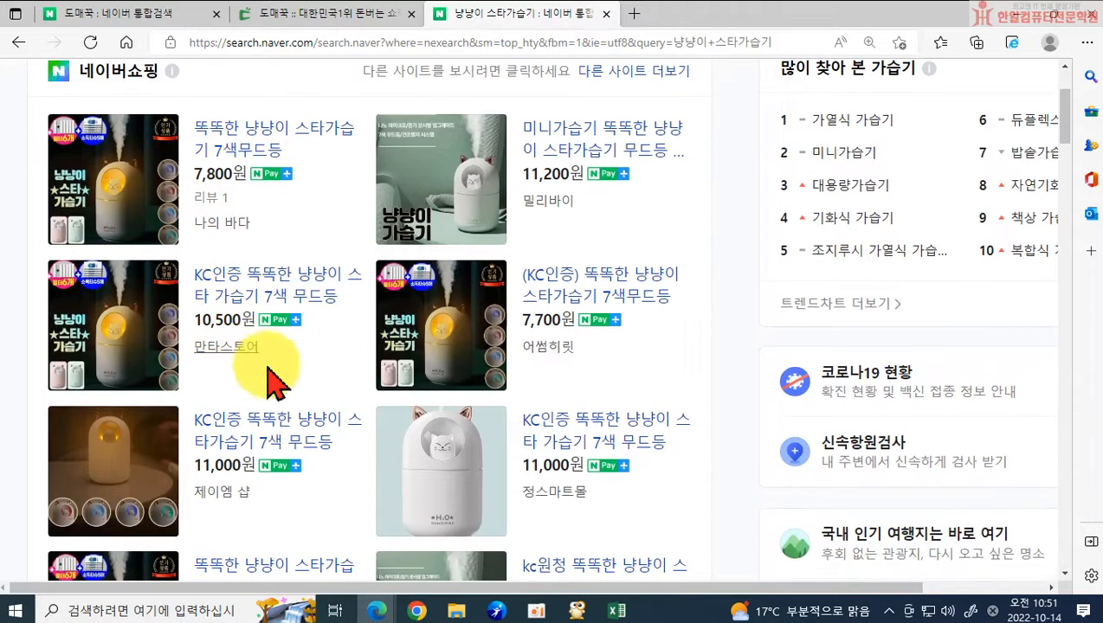
{"action": "scroll", "coordinate": [451, 390], "scroll_direction": "down", "scroll_amount": 1}
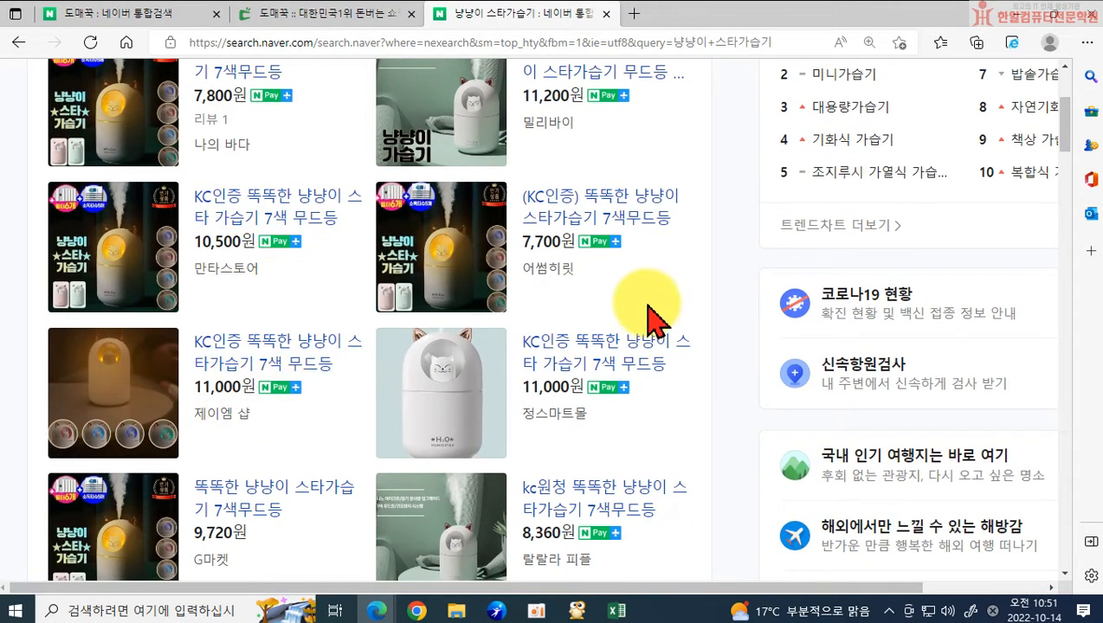
{"action": "scroll", "coordinate": [645, 320], "scroll_direction": "down", "scroll_amount": 1}
{"action": "scroll", "coordinate": [650, 390], "scroll_direction": "down", "scroll_amount": 1}
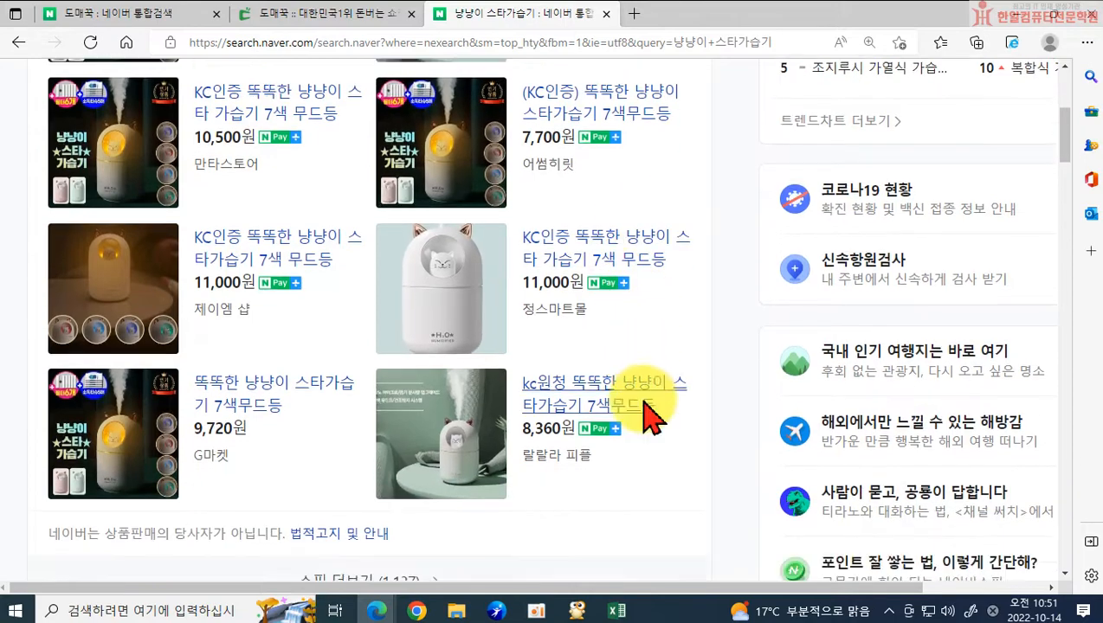
{"action": "scroll", "coordinate": [647, 411], "scroll_direction": "up", "scroll_amount": 2}
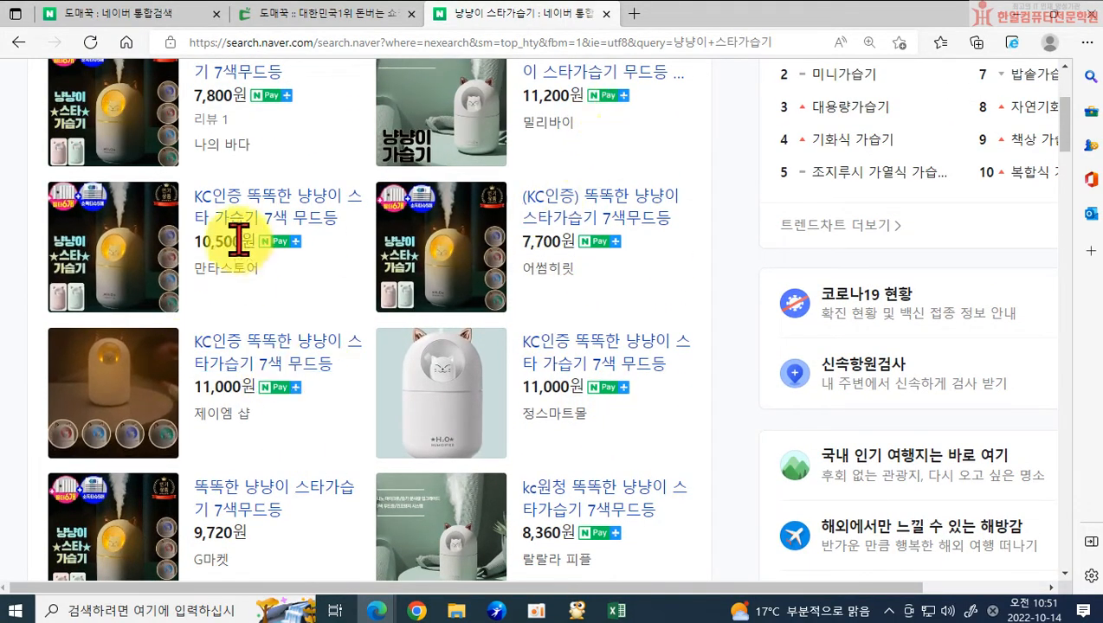
{"action": "scroll", "coordinate": [519, 347], "scroll_direction": "down", "scroll_amount": 4}
{"action": "scroll", "coordinate": [540, 382], "scroll_direction": "down", "scroll_amount": 3}
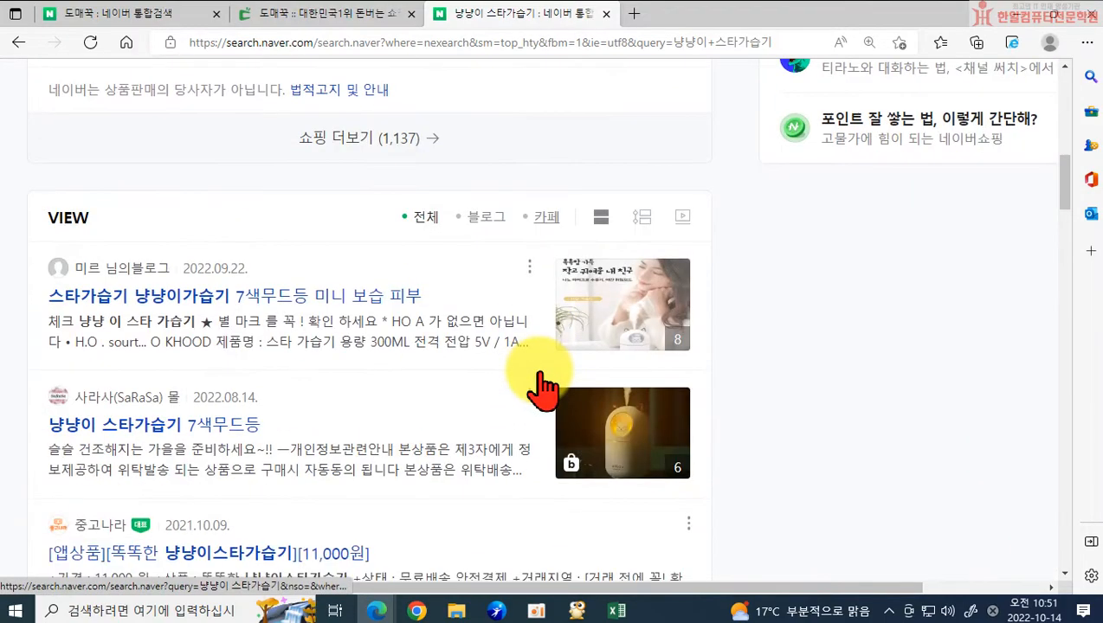
{"action": "scroll", "coordinate": [540, 385], "scroll_direction": "up", "scroll_amount": 4}
{"action": "scroll", "coordinate": [588, 381], "scroll_direction": "up", "scroll_amount": 4}
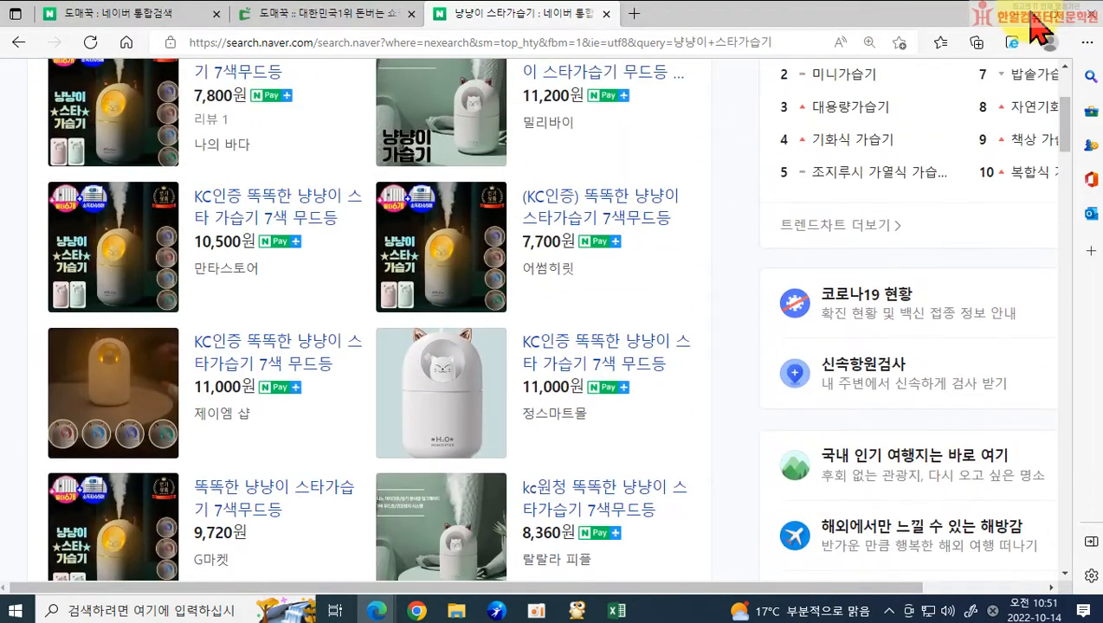
Switch to the Excel margin calculator and inspect the 마진가격 in cell F23 and the 수수료 in cell K23
{"action": "left_click", "coordinate": [1017, 26]}
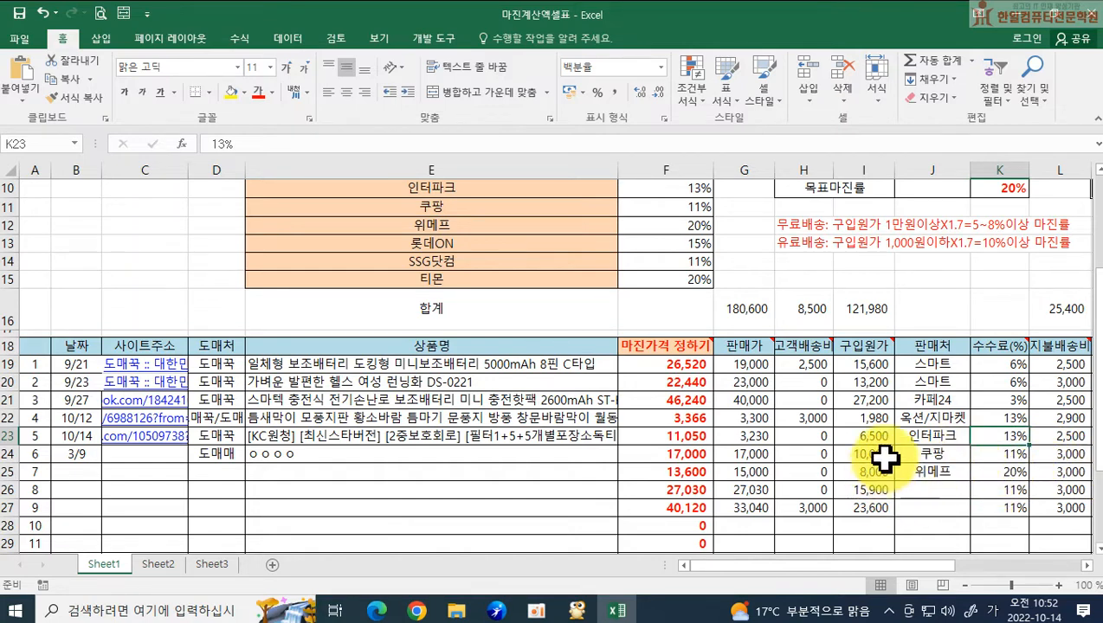
{"action": "left_click", "coordinate": [661, 436]}
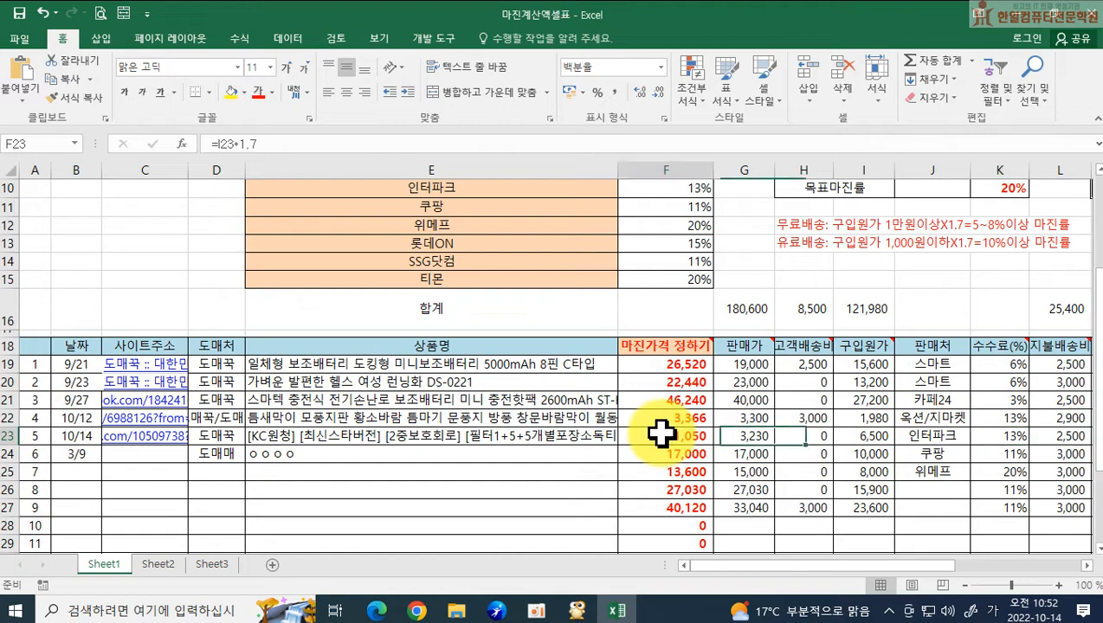
{"action": "double_click", "coordinate": [1007, 439]}
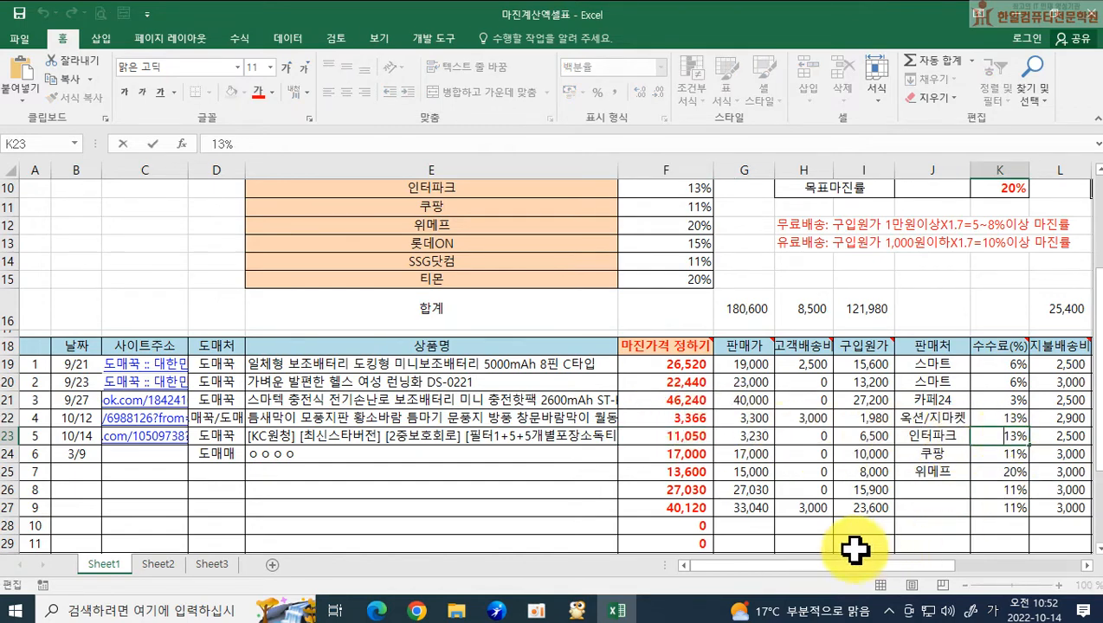
{"action": "left_click_drag", "start_coordinate": [845, 572], "coordinate": [917, 591]}
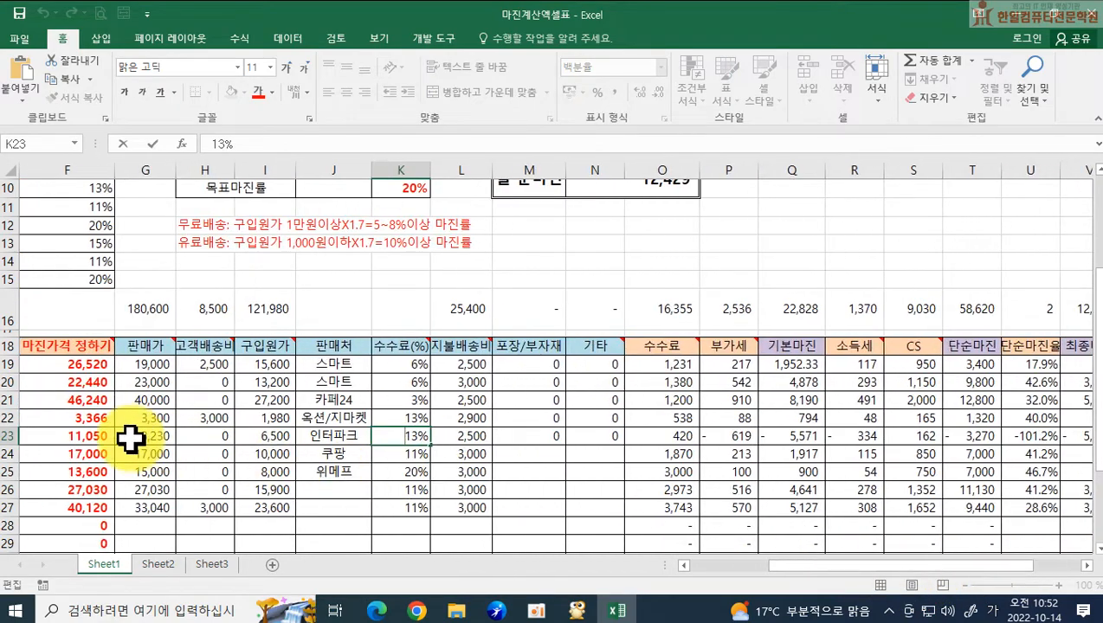
Set the humidifier's 판매가 in cell G23 to 11,000
{"action": "left_click", "coordinate": [146, 437]}
{"action": "left_click_drag", "start_coordinate": [192, 446], "coordinate": [191, 441]}
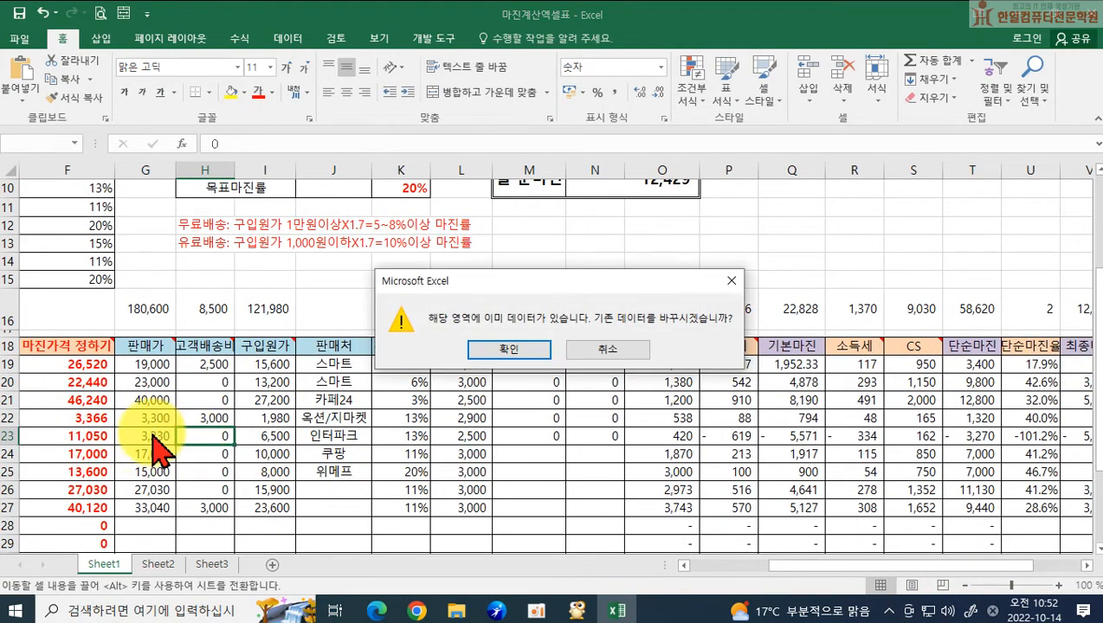
{"action": "key", "text": "Escape"}
{"action": "left_click", "coordinate": [137, 439]}
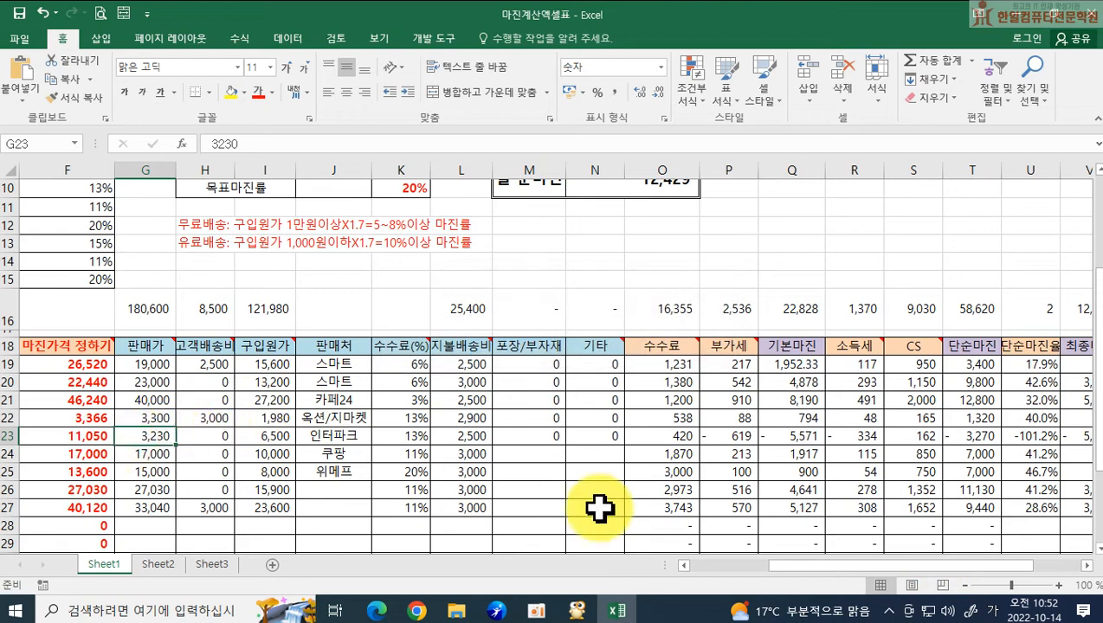
{"action": "type", "text": "11000"}
{"action": "key", "text": "Return"}
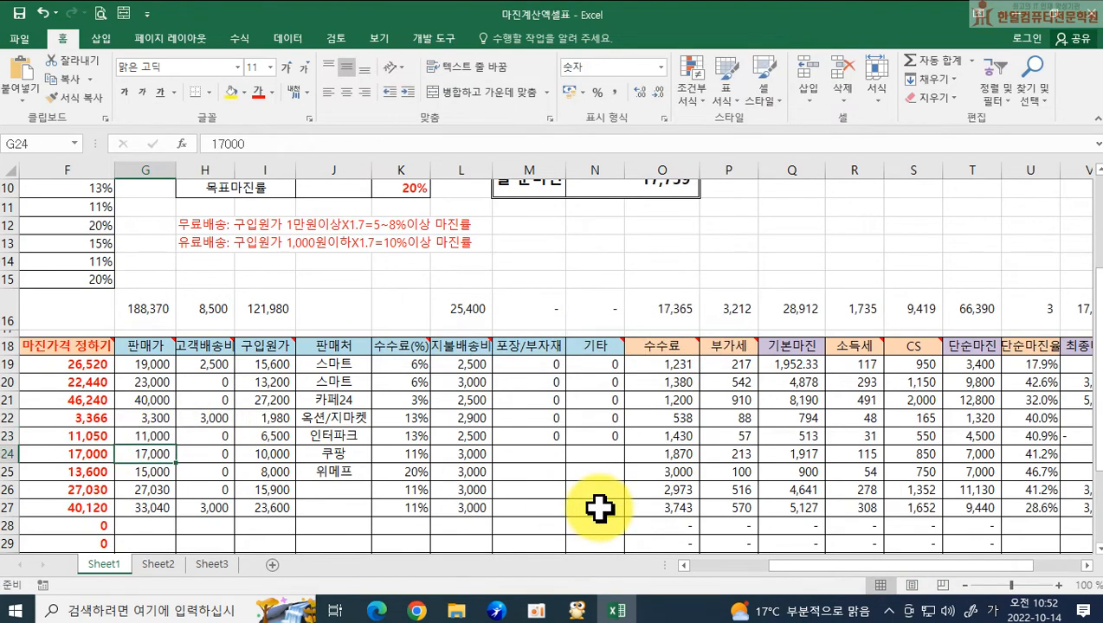
Inspect the humidifier's 최종마진 formula in cell V23 without changing it
{"action": "left_click_drag", "start_coordinate": [830, 563], "coordinate": [796, 564]}
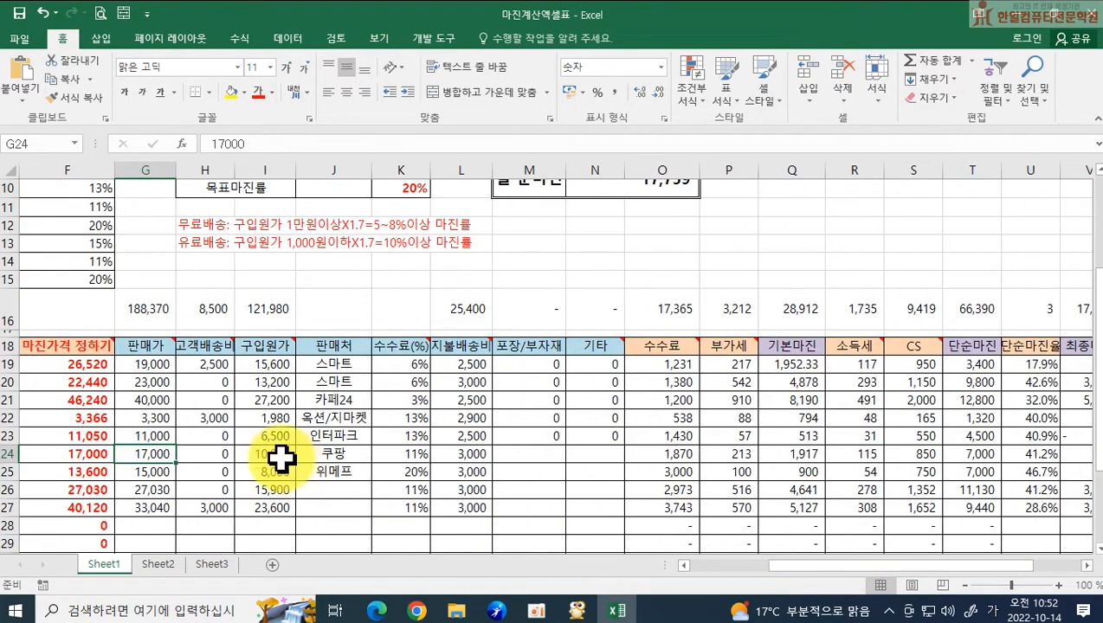
{"action": "left_click_drag", "start_coordinate": [973, 566], "coordinate": [990, 565]}
{"action": "double_click", "coordinate": [994, 440]}
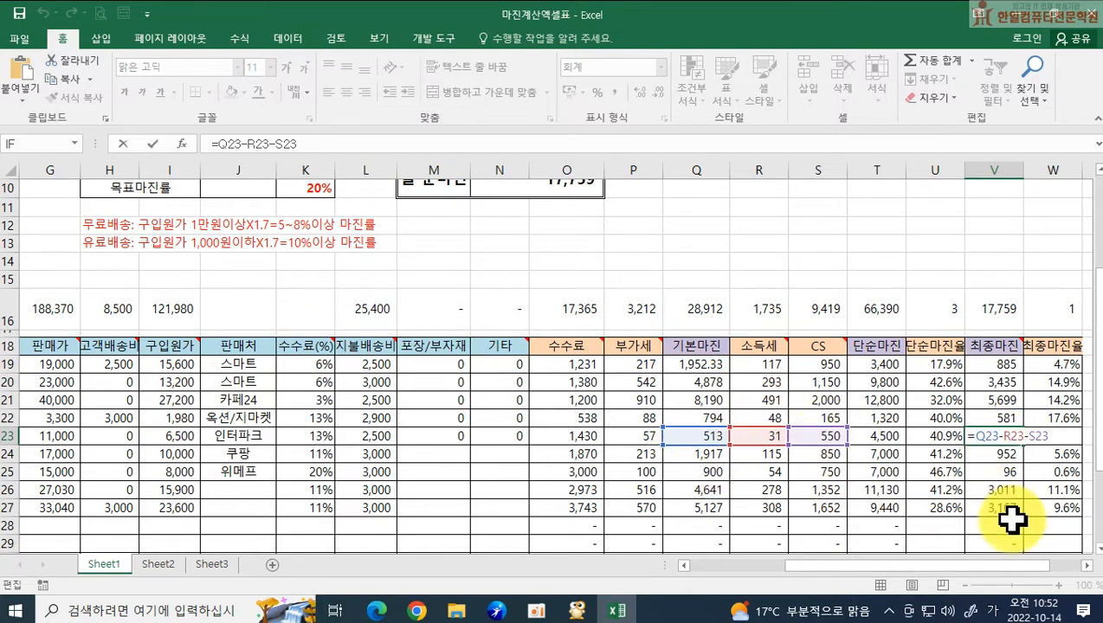
{"action": "key", "text": "Return"}
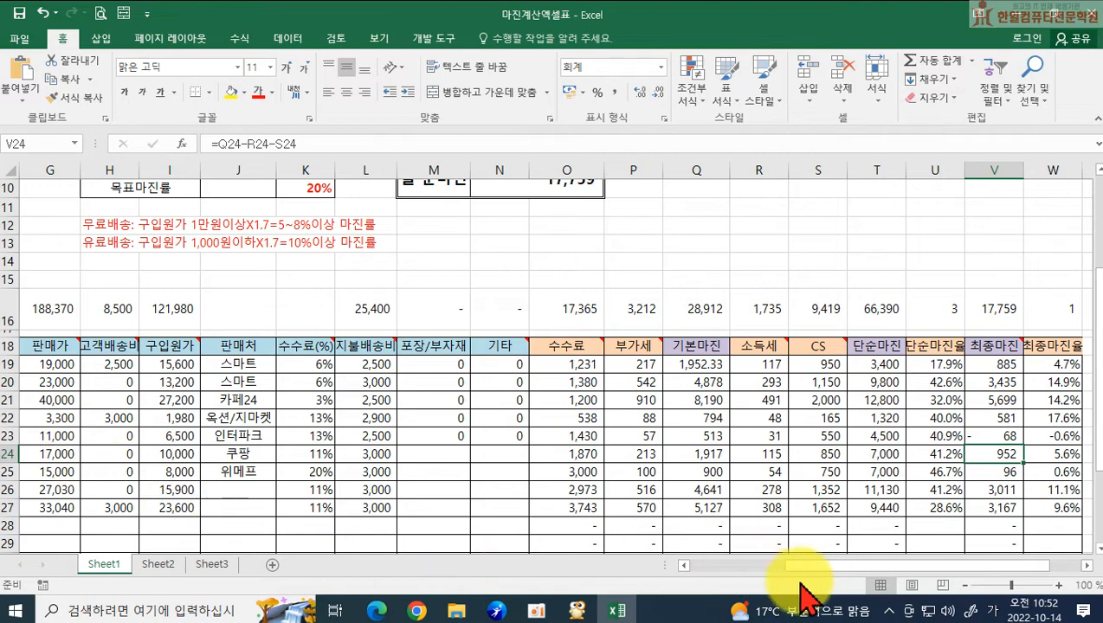
{"action": "left_click_drag", "start_coordinate": [783, 580], "coordinate": [653, 583]}
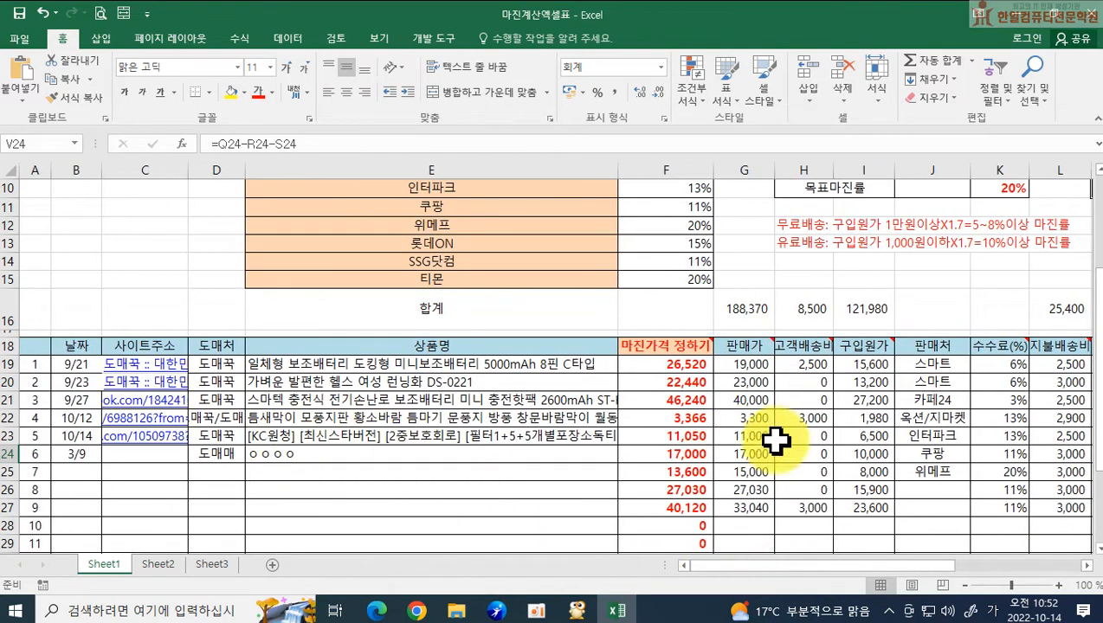
Set the humidifier's 판매가 in cell G23 to 13,000 and check its 최종마진 and 최종마진율 in row 23
{"action": "left_click", "coordinate": [1002, 435]}
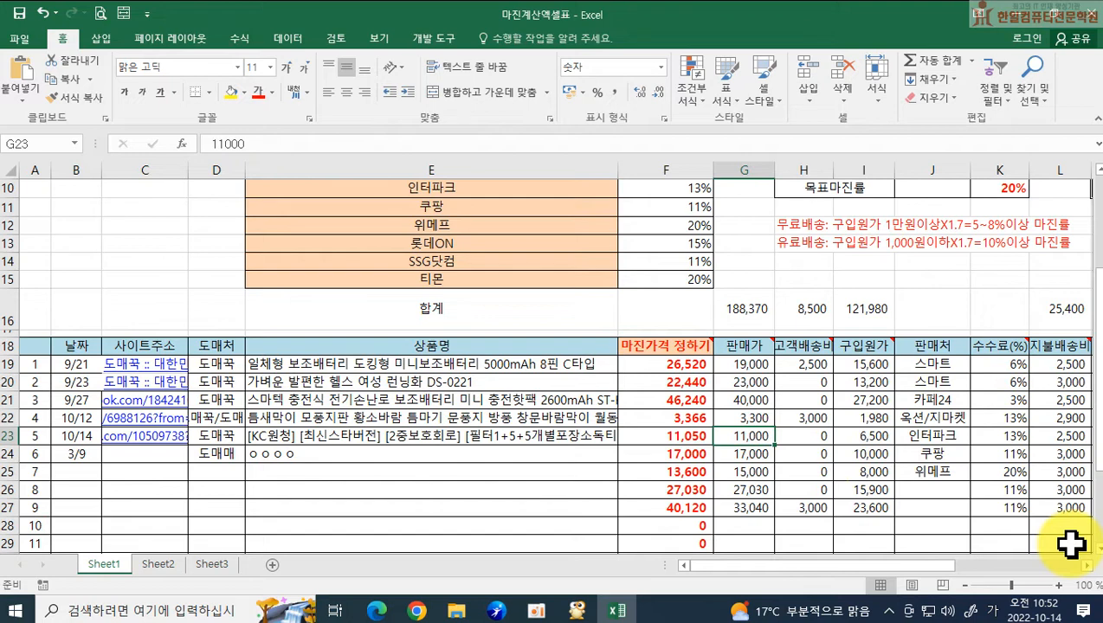
{"action": "type", "text": "13,"}
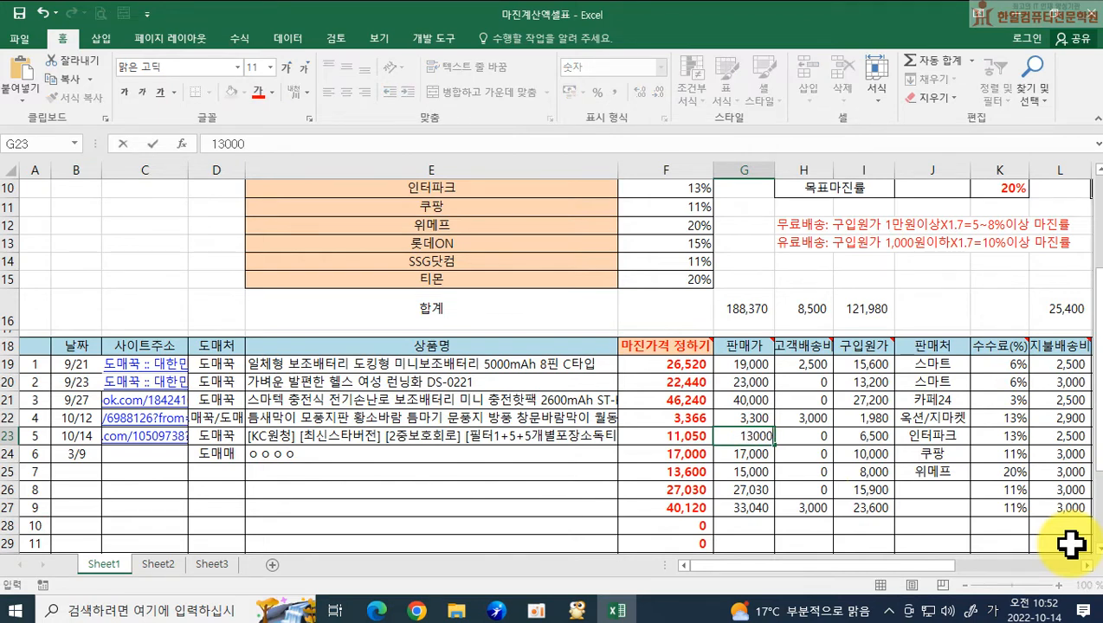
{"action": "type", "text": "000"}
{"action": "key", "text": "Return"}
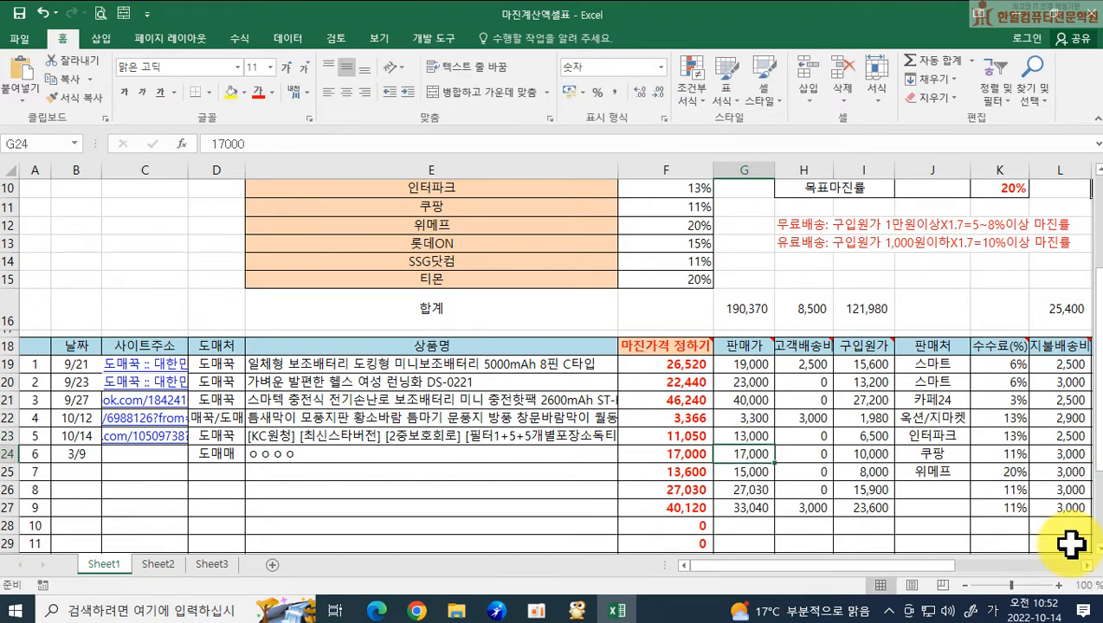
{"action": "left_click_drag", "start_coordinate": [927, 568], "coordinate": [1023, 567]}
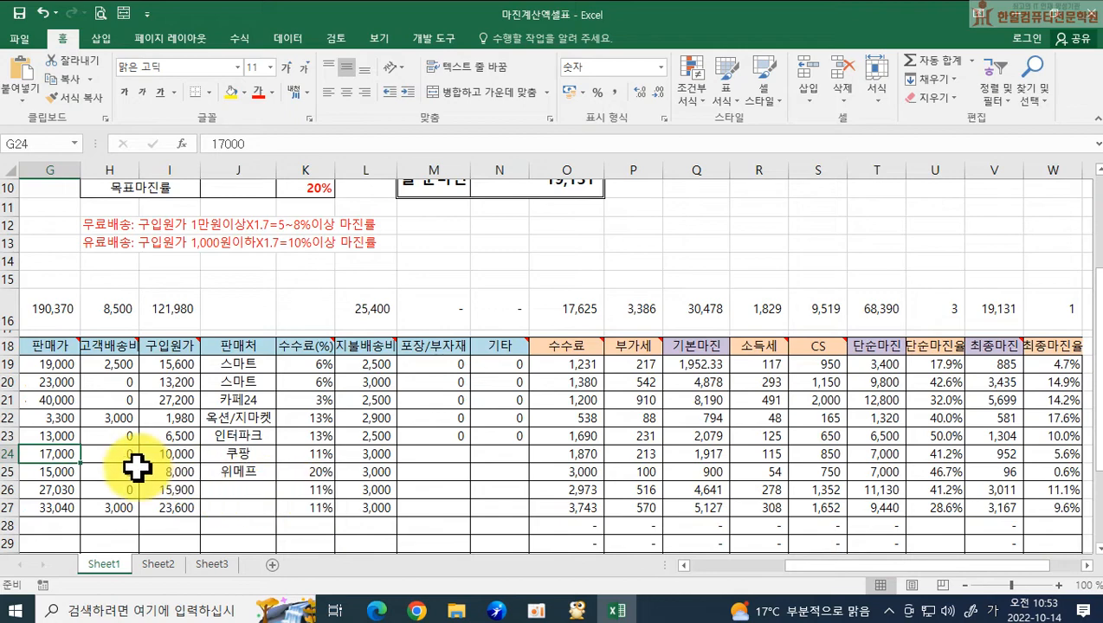
Change the humidifier's 판매처 in cell J23 to 옥션/지마켓
{"action": "left_click_drag", "start_coordinate": [795, 566], "coordinate": [750, 569]}
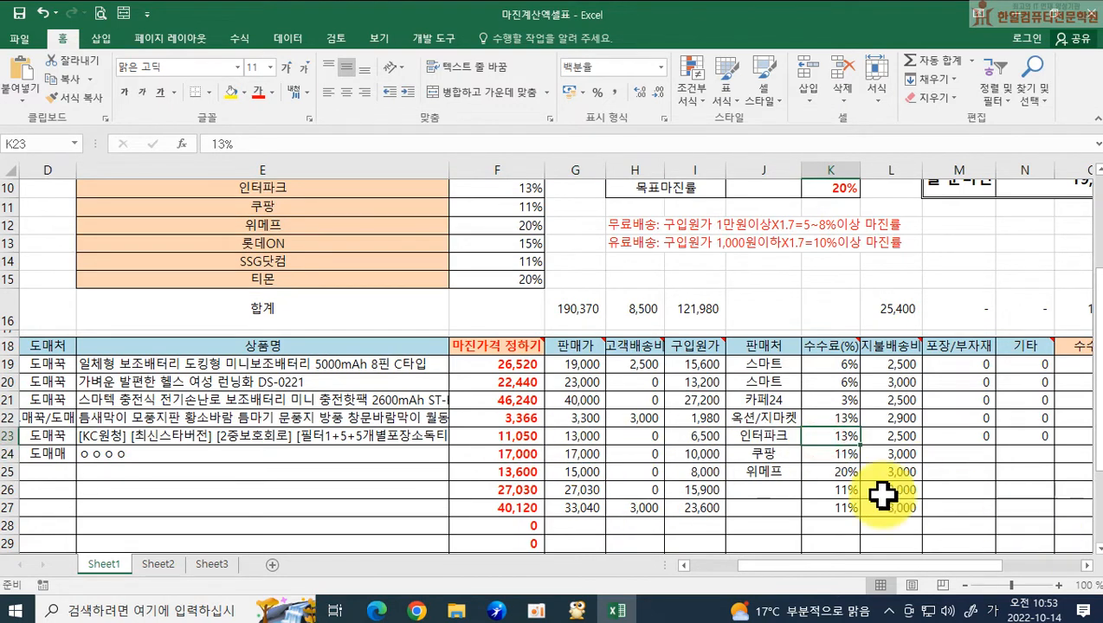
{"action": "left_click", "coordinate": [746, 439]}
{"action": "type", "text": "옥션/지마켓"}
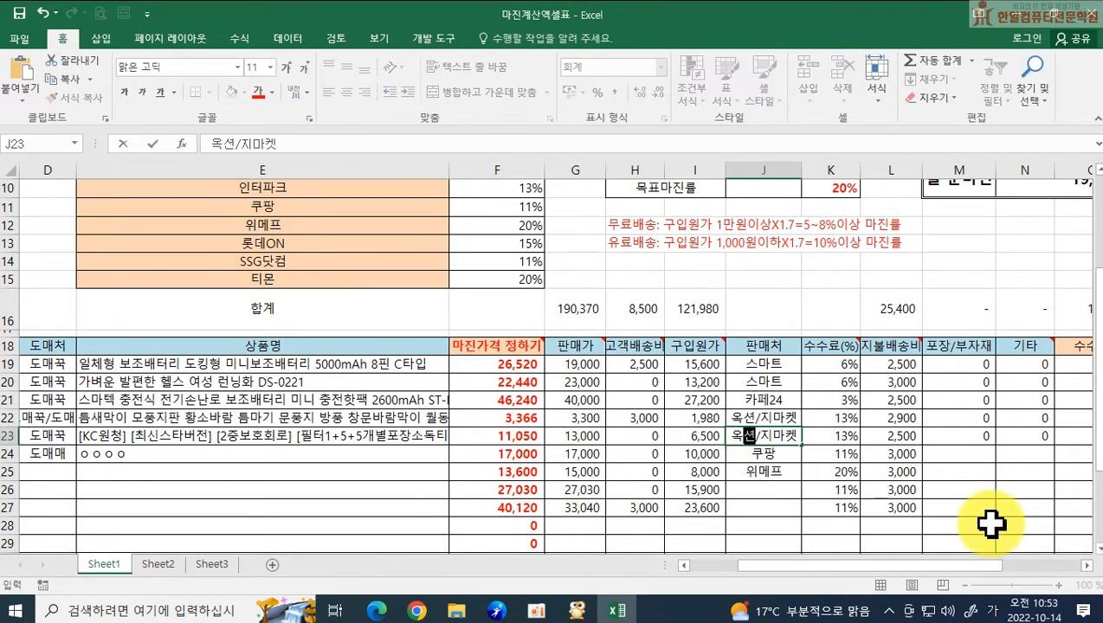
{"action": "key", "text": "Tab"}
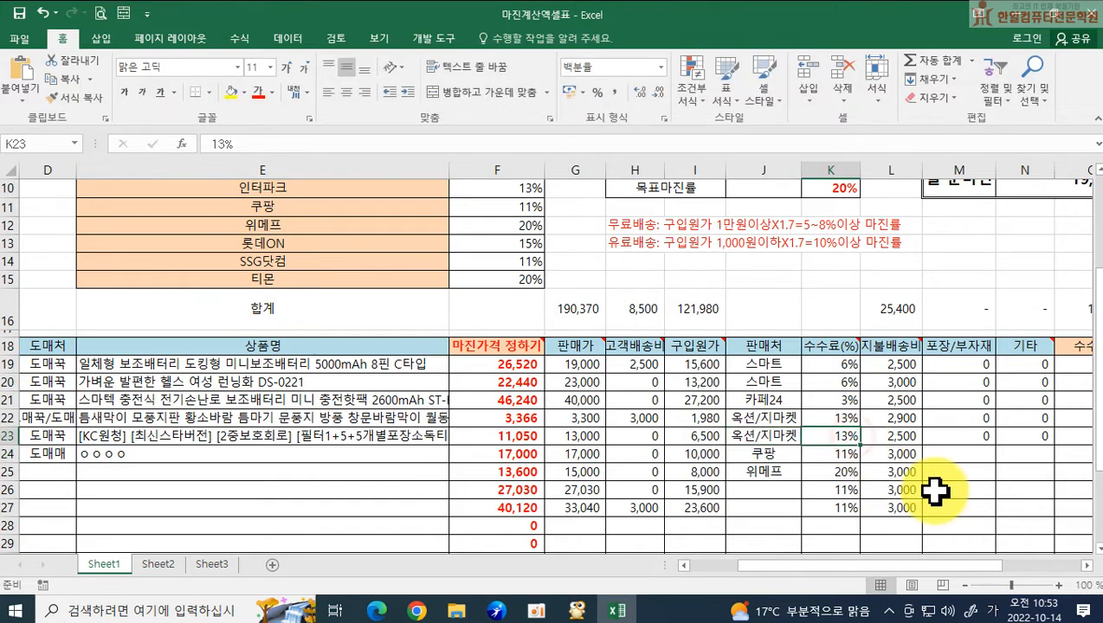
Try a 6% 수수료 in cell K23, check the margin figures in row 23, and undo the fee change
{"action": "type", "text": "6"}
{"action": "key", "text": "Return"}
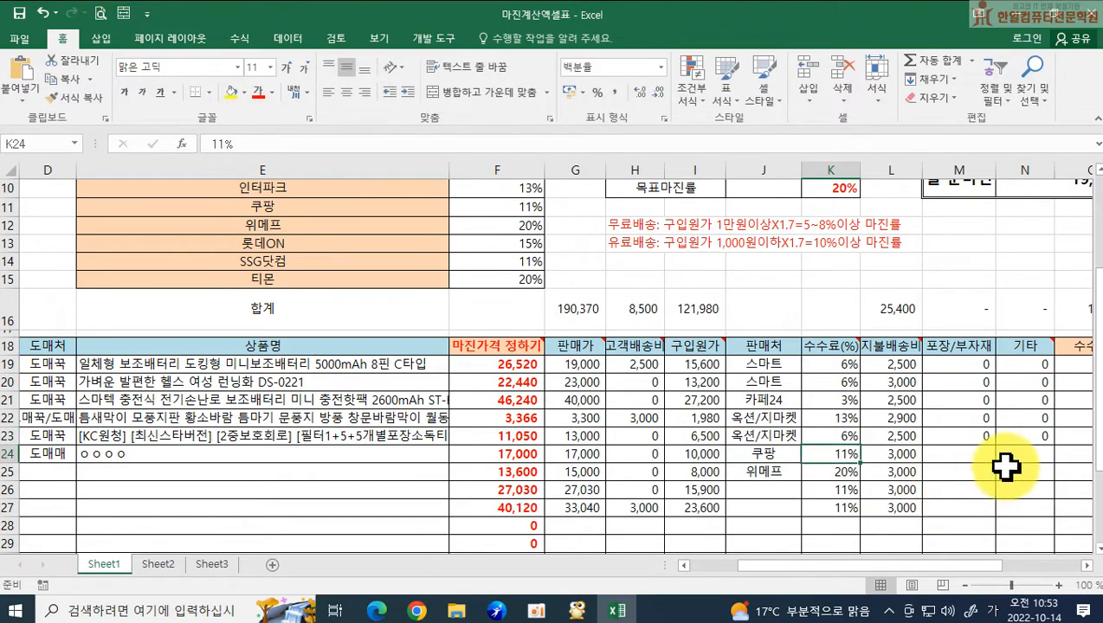
{"action": "left_click_drag", "start_coordinate": [877, 564], "coordinate": [909, 571]}
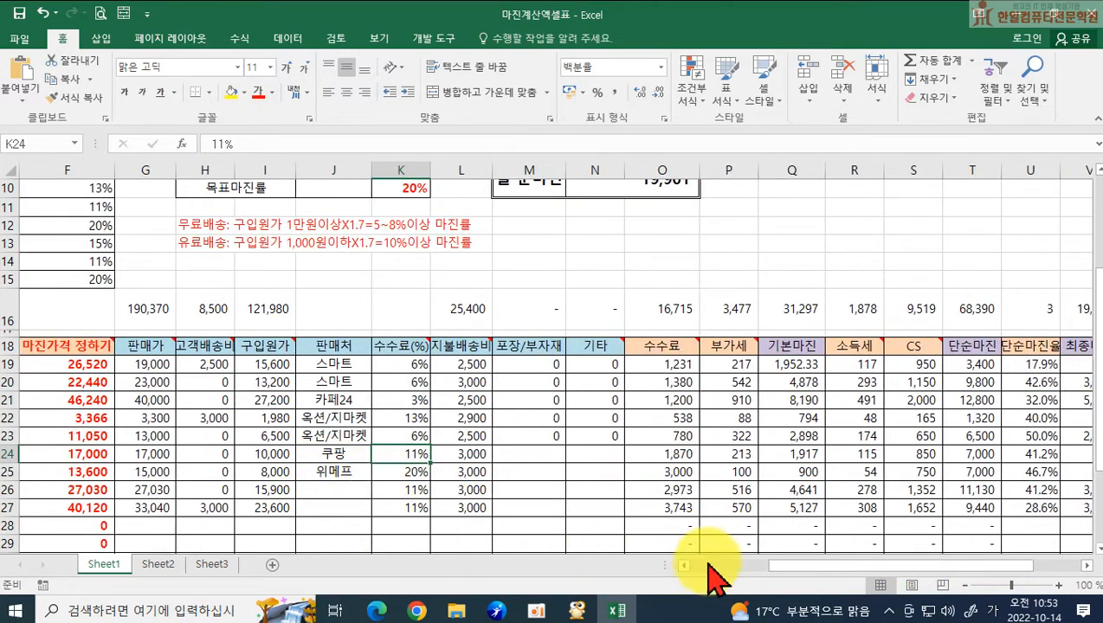
{"action": "left_click", "coordinate": [708, 565]}
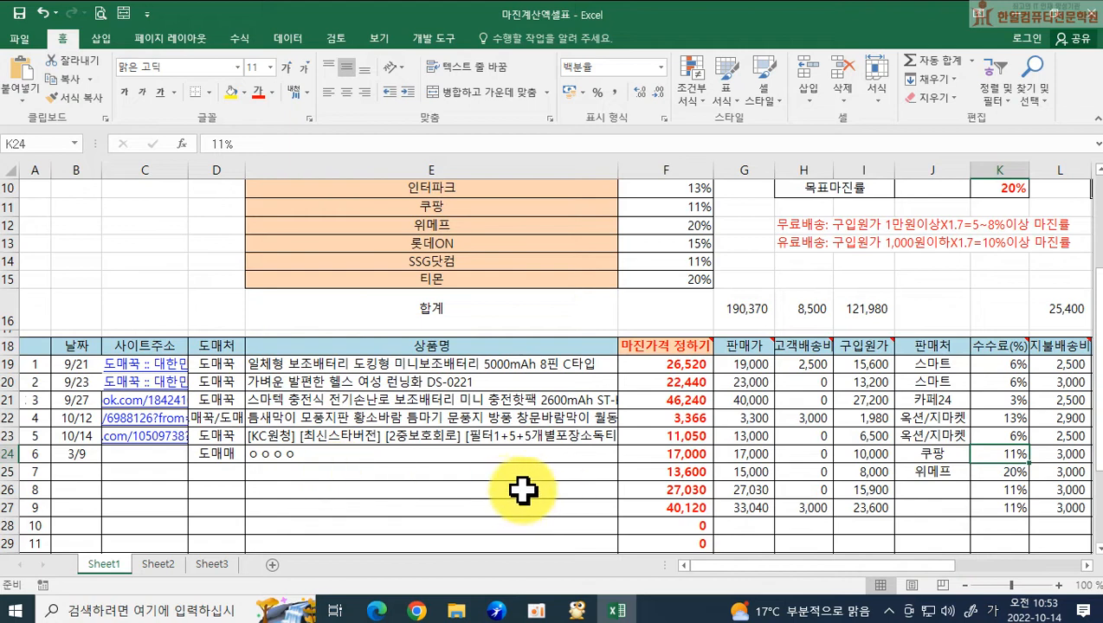
{"action": "left_click", "coordinate": [743, 442]}
{"action": "key", "text": "ctrl+z"}
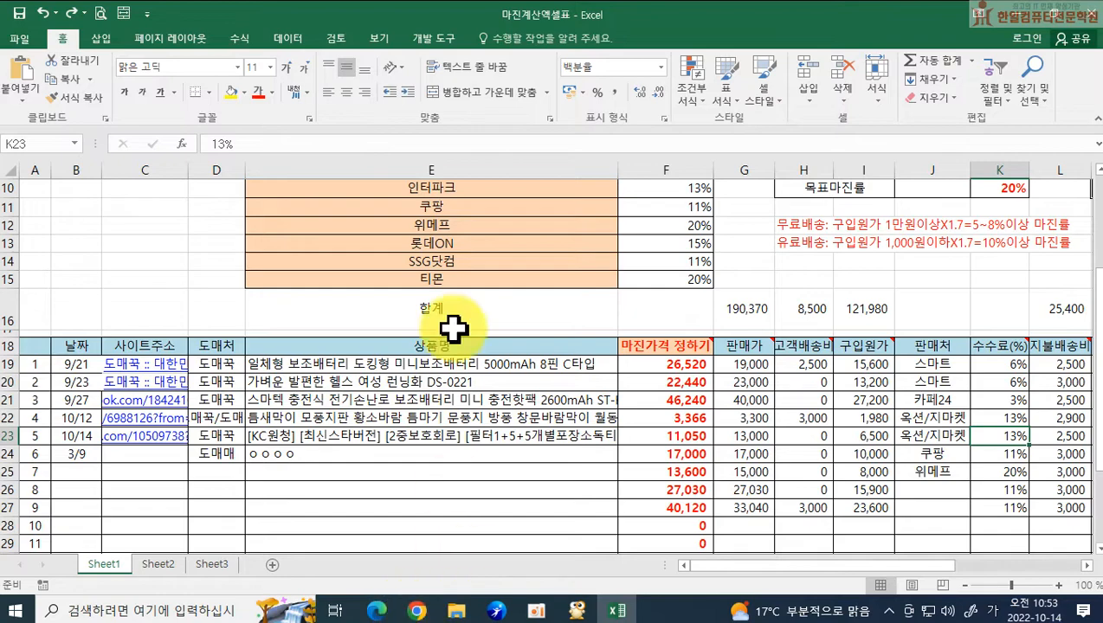
Switch to the Naver search results in Edge and review the competing sellers' prices for 냥냥이 스타가습기 again
{"action": "mouse_move", "coordinate": [374, 607]}
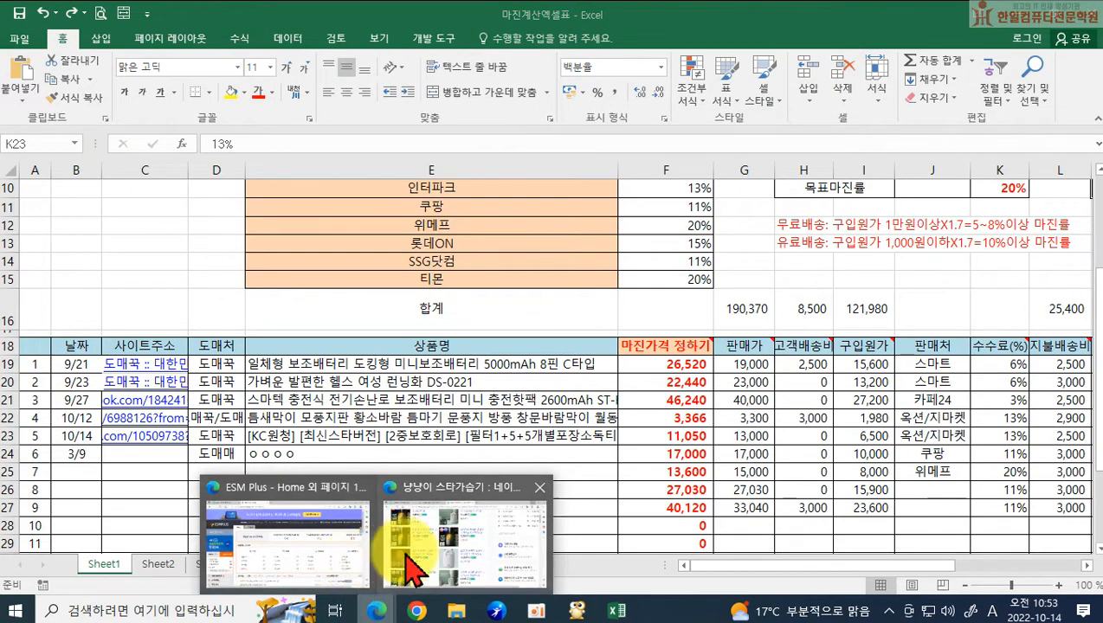
{"action": "left_click", "coordinate": [413, 512]}
{"action": "scroll", "coordinate": [554, 294], "scroll_direction": "up", "scroll_amount": 1}
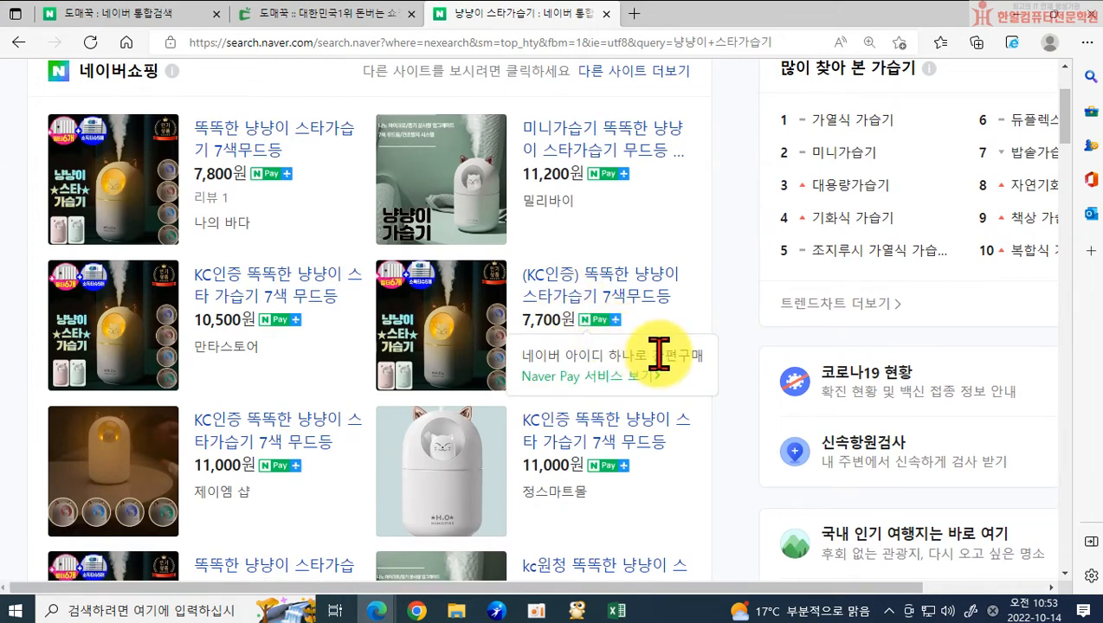
{"action": "scroll", "coordinate": [606, 524], "scroll_direction": "down", "scroll_amount": 1}
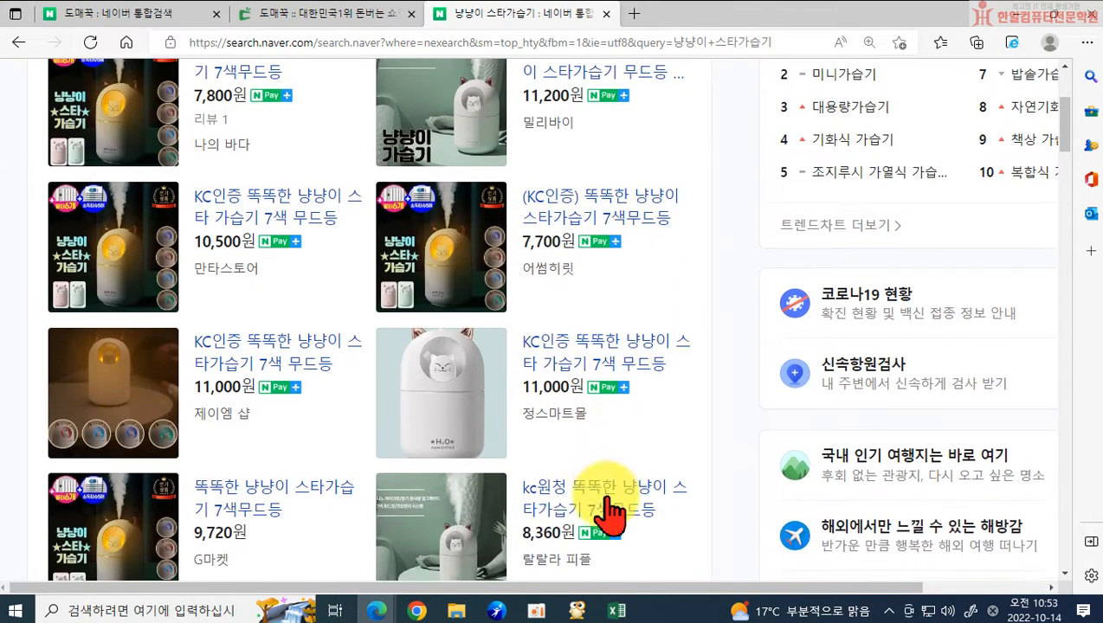
{"action": "scroll", "coordinate": [424, 494], "scroll_direction": "down", "scroll_amount": 2}
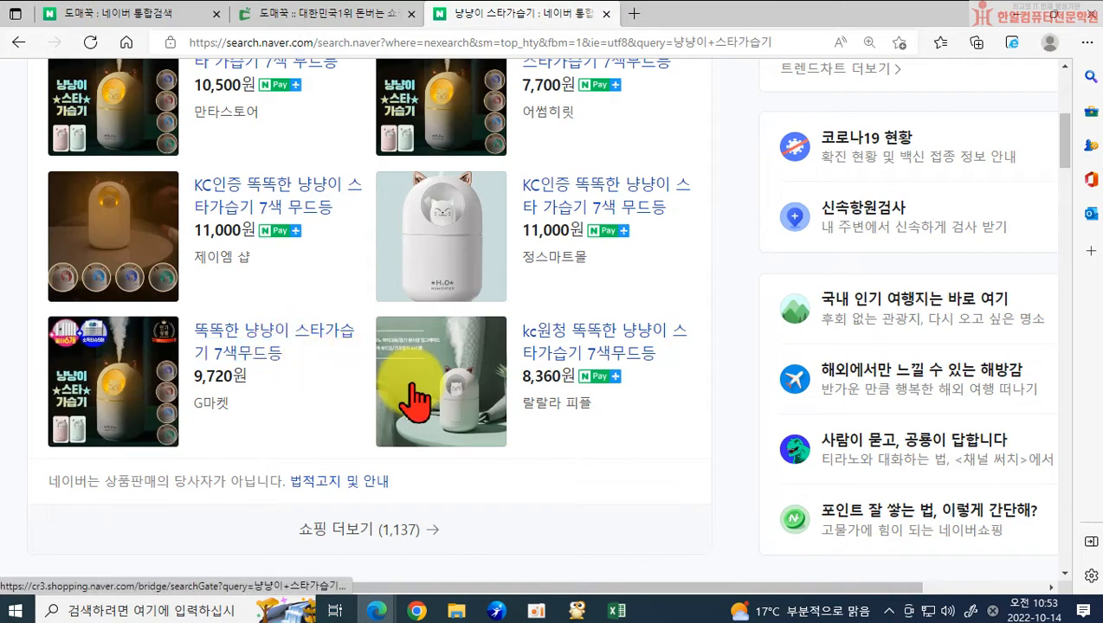
{"action": "scroll", "coordinate": [418, 396], "scroll_direction": "up", "scroll_amount": 2}
{"action": "scroll", "coordinate": [286, 312], "scroll_direction": "up", "scroll_amount": 1}
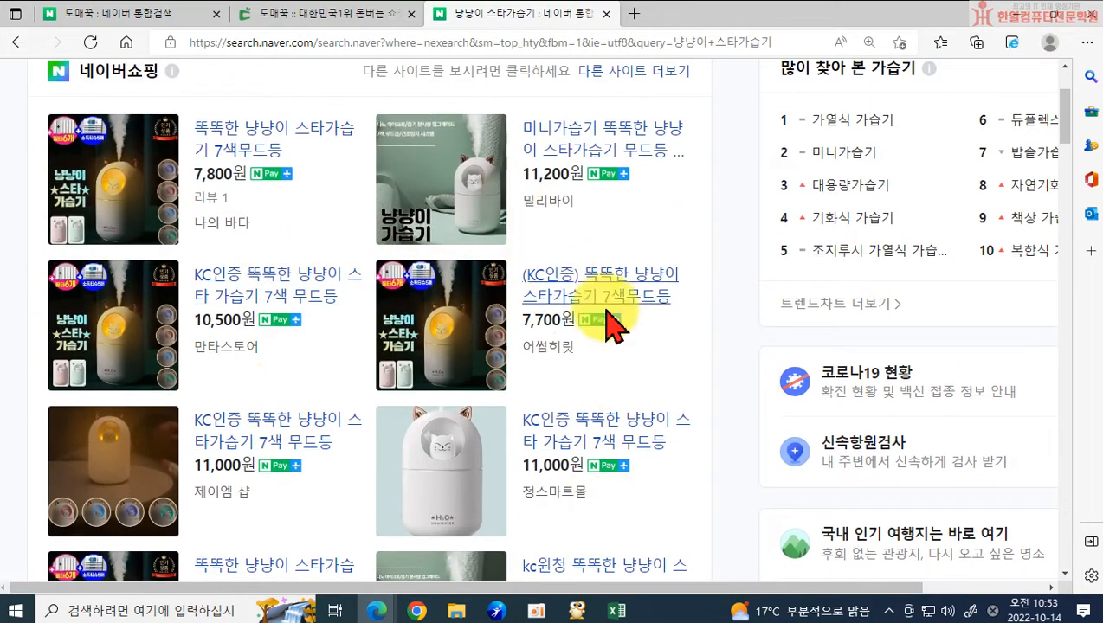
{"action": "scroll", "coordinate": [381, 477], "scroll_direction": "up", "scroll_amount": 2}
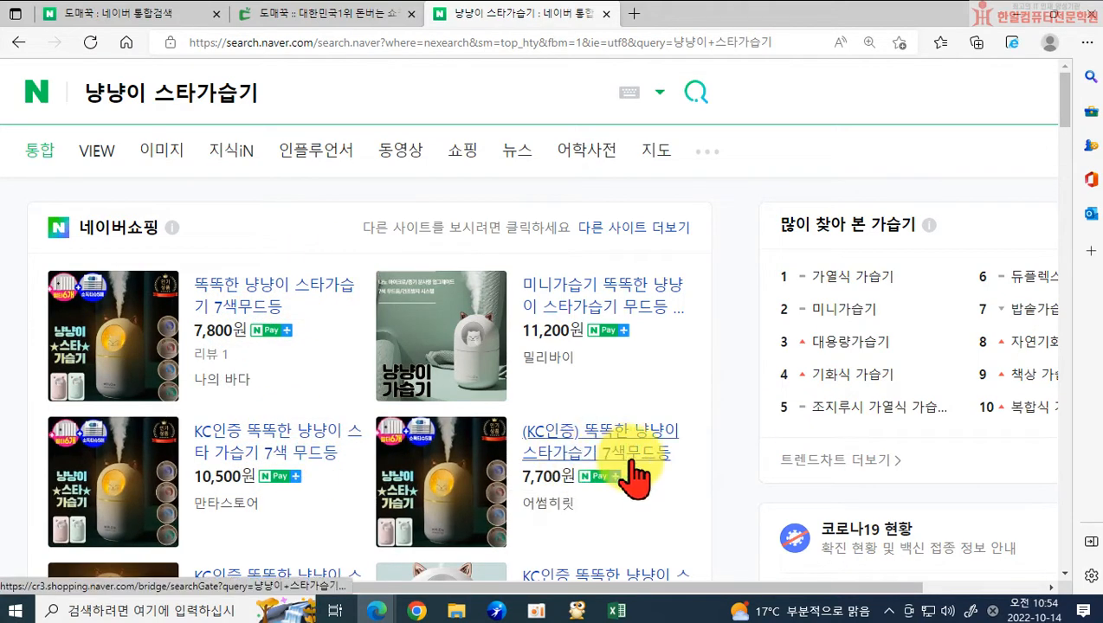
{"action": "scroll", "coordinate": [617, 519], "scroll_direction": "down", "scroll_amount": 3}
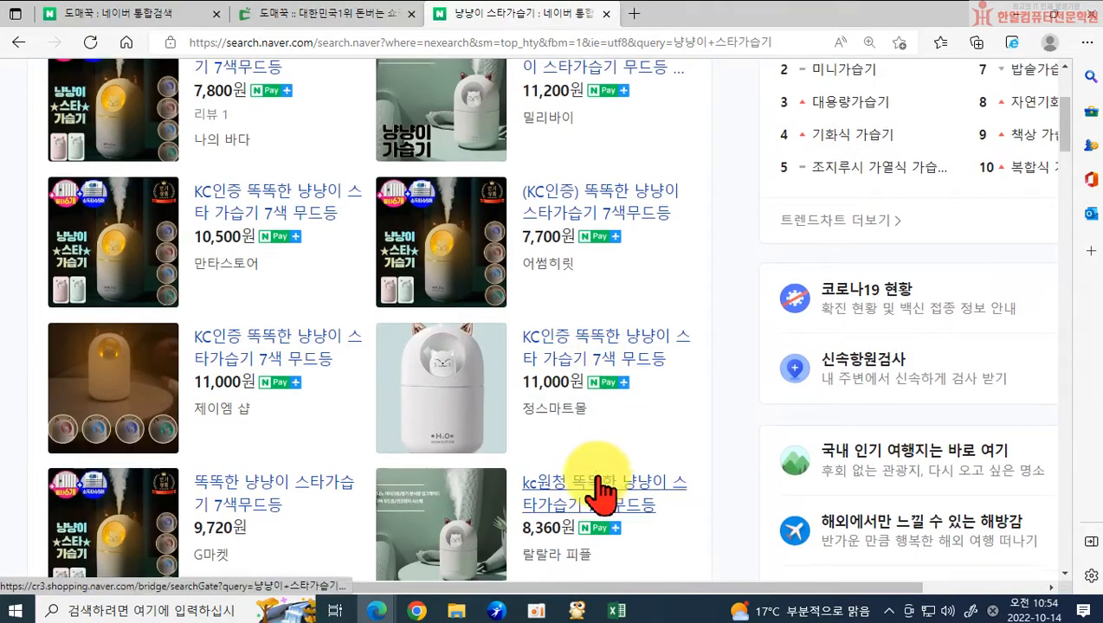
Browse the rest of the 냥냥이 스타가습기 search results, covering the remaining shopping listings and the VIEW posts
{"action": "scroll", "coordinate": [327, 463], "scroll_direction": "down", "scroll_amount": 3}
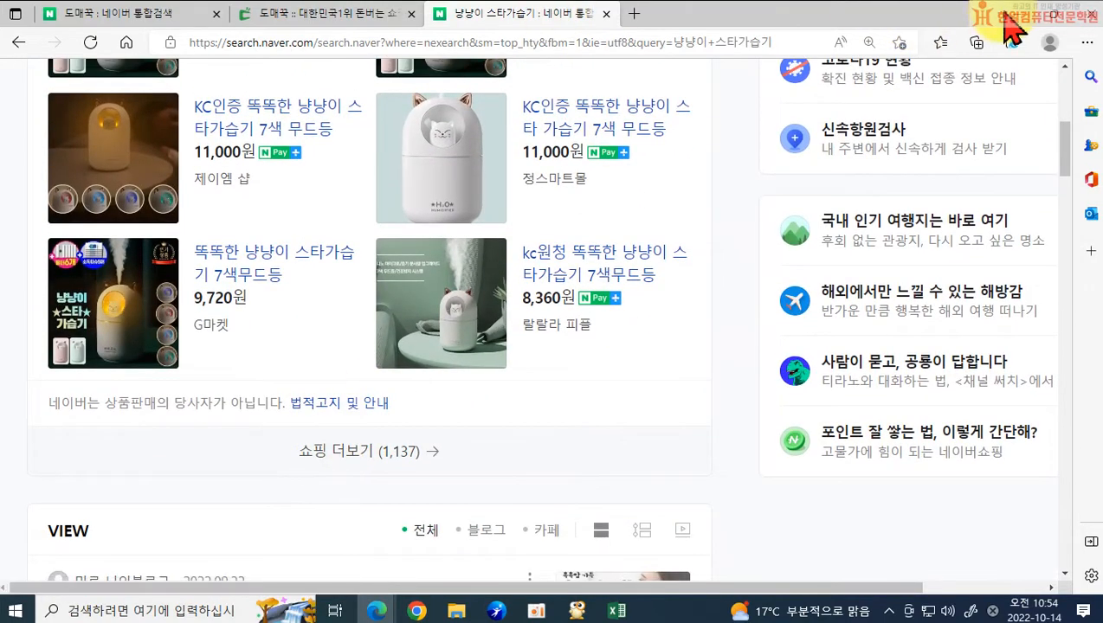
{"action": "scroll", "coordinate": [542, 295], "scroll_direction": "down", "scroll_amount": 3}
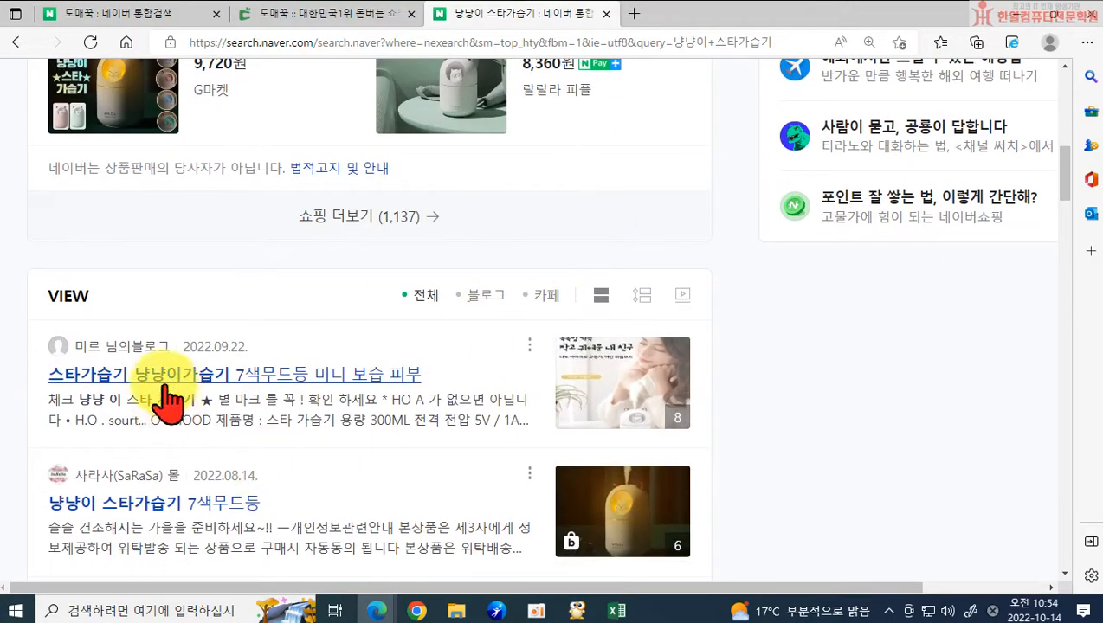
{"action": "scroll", "coordinate": [355, 394], "scroll_direction": "down", "scroll_amount": 2}
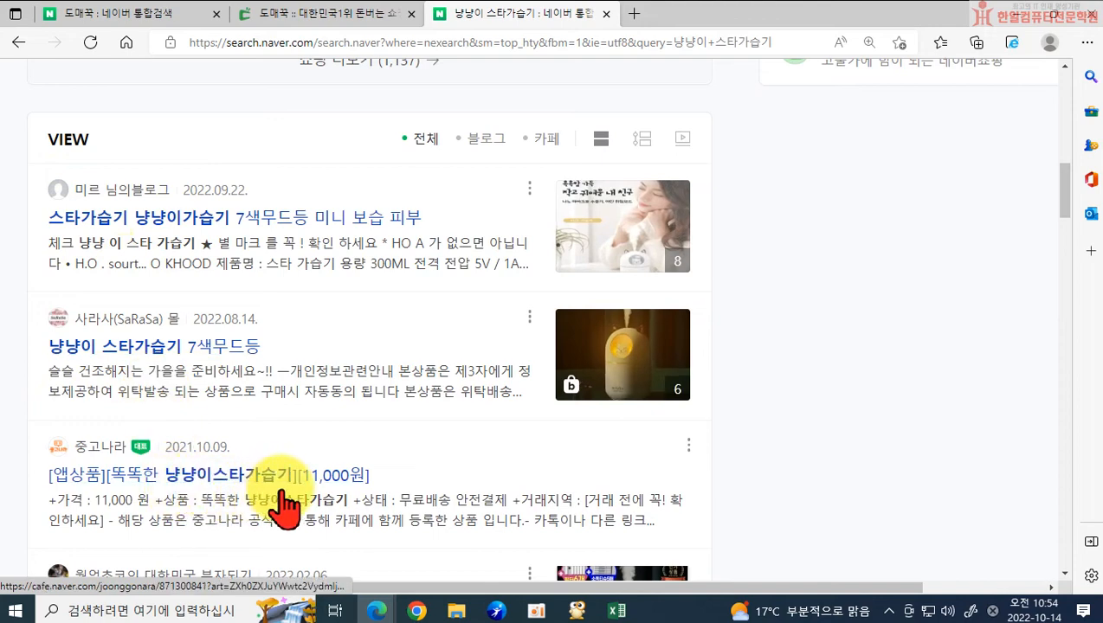
{"action": "scroll", "coordinate": [286, 506], "scroll_direction": "down", "scroll_amount": 3}
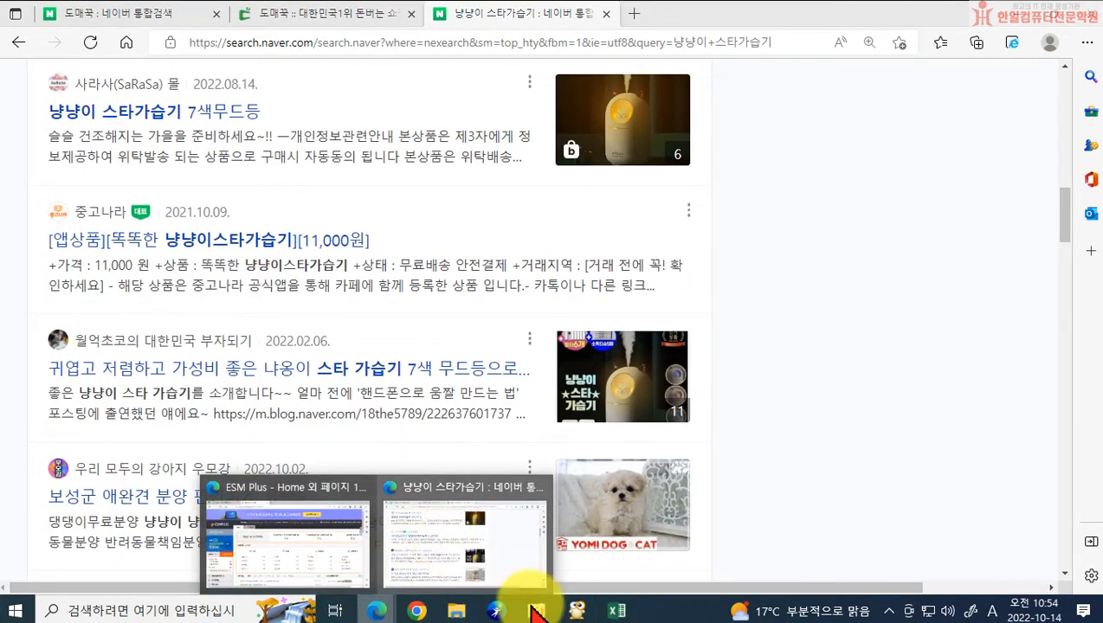
Switch back to the Excel margin sheet and remove [최신스타버전] from the humidifier's 상품명 in cell E23
{"action": "left_click", "coordinate": [616, 611]}
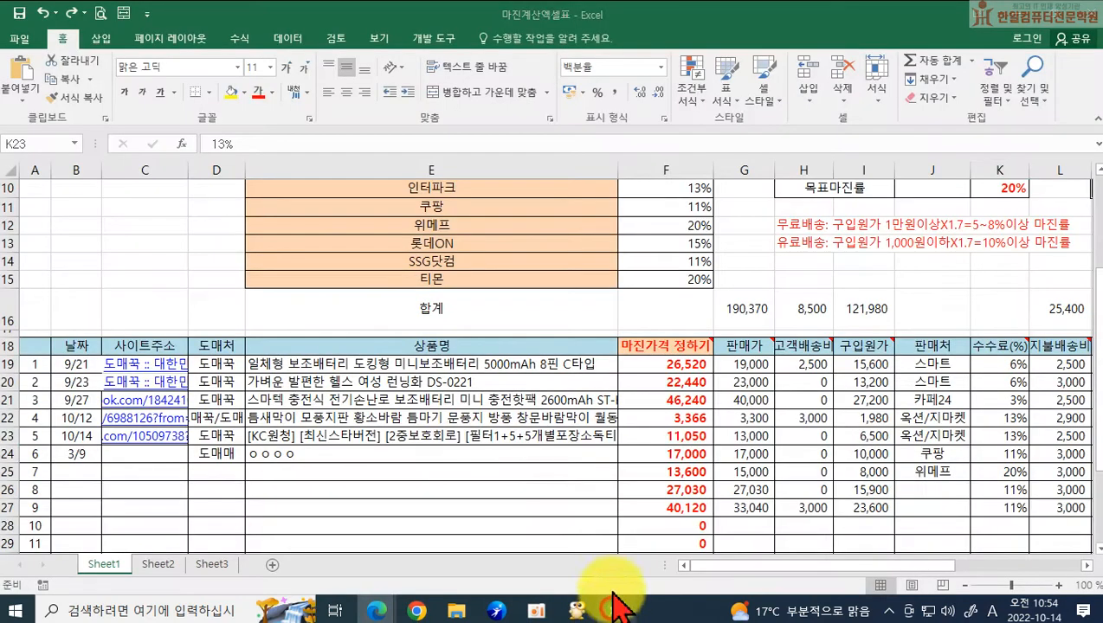
{"action": "double_click", "coordinate": [357, 432]}
{"action": "left_click_drag", "start_coordinate": [290, 433], "coordinate": [376, 435]}
{"action": "key", "text": "Delete"}
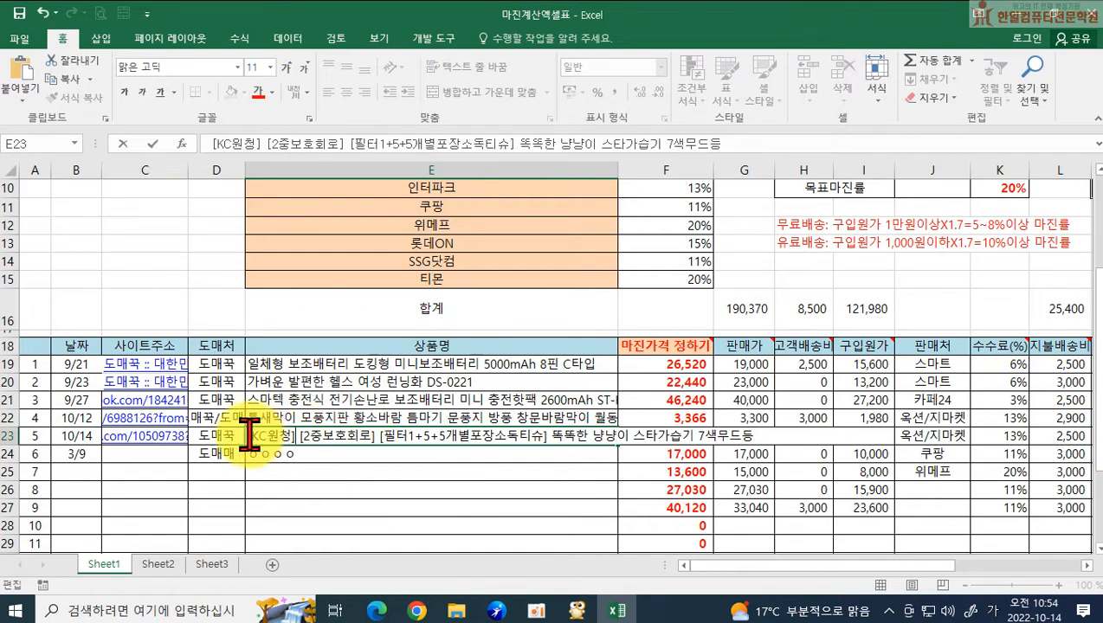
Replace [KC원청] with KC인증 and remove the brackets around 2중보호회로 in the product name in E23
{"action": "key", "text": "Delete"}
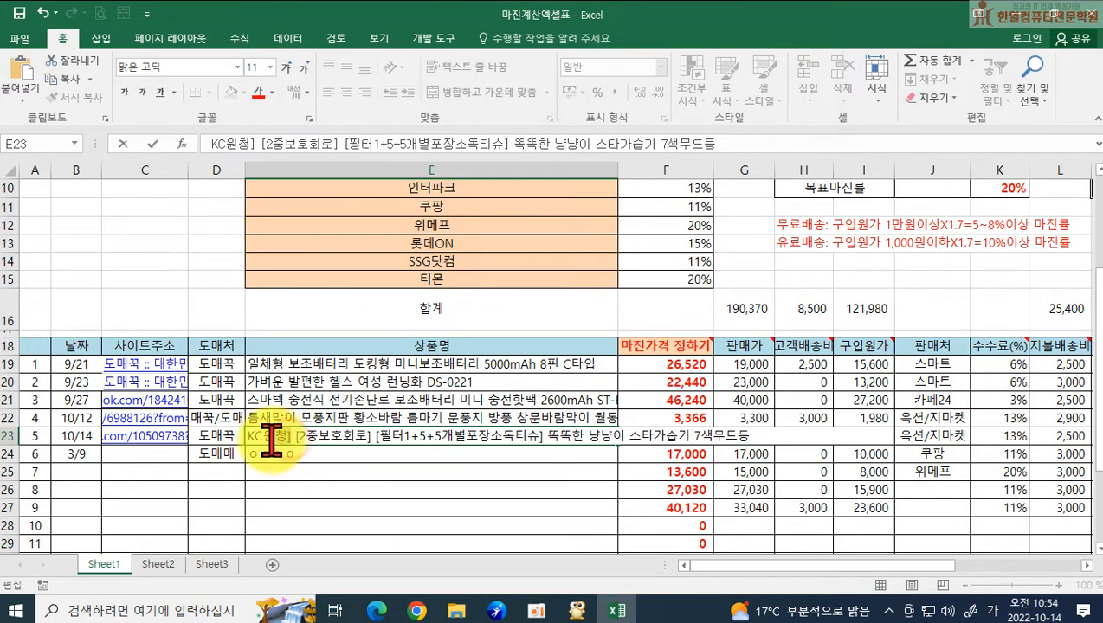
{"action": "left_click_drag", "start_coordinate": [262, 438], "coordinate": [291, 440]}
{"action": "key", "text": "Delete"}
{"action": "type", "text": "ㅇ"}
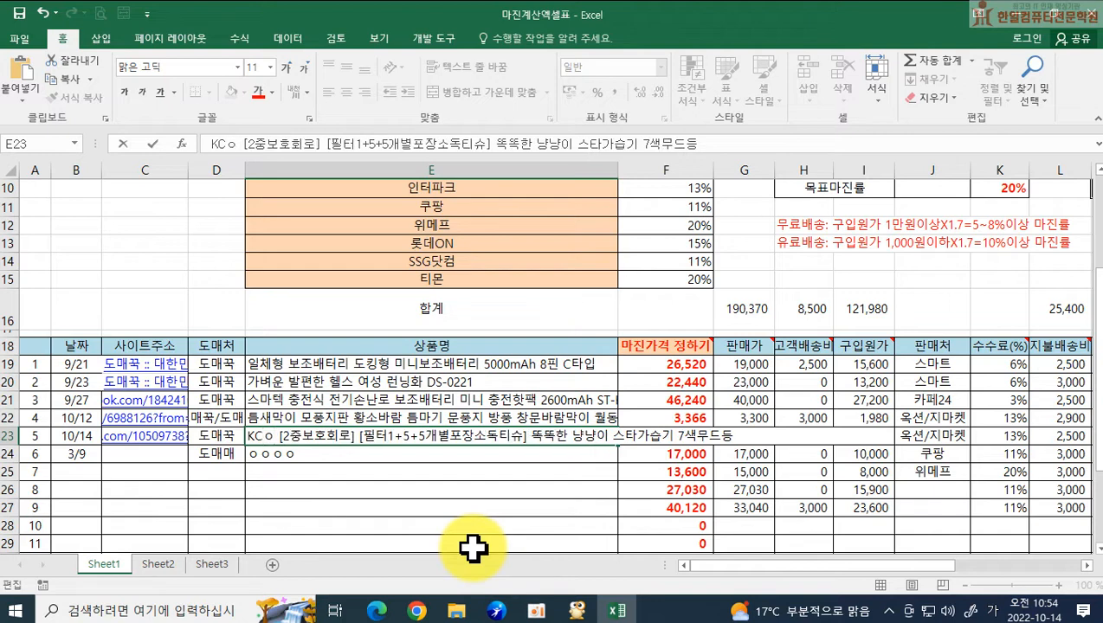
{"action": "type", "text": "인ㅈ"}
{"action": "key", "text": "Delete"}
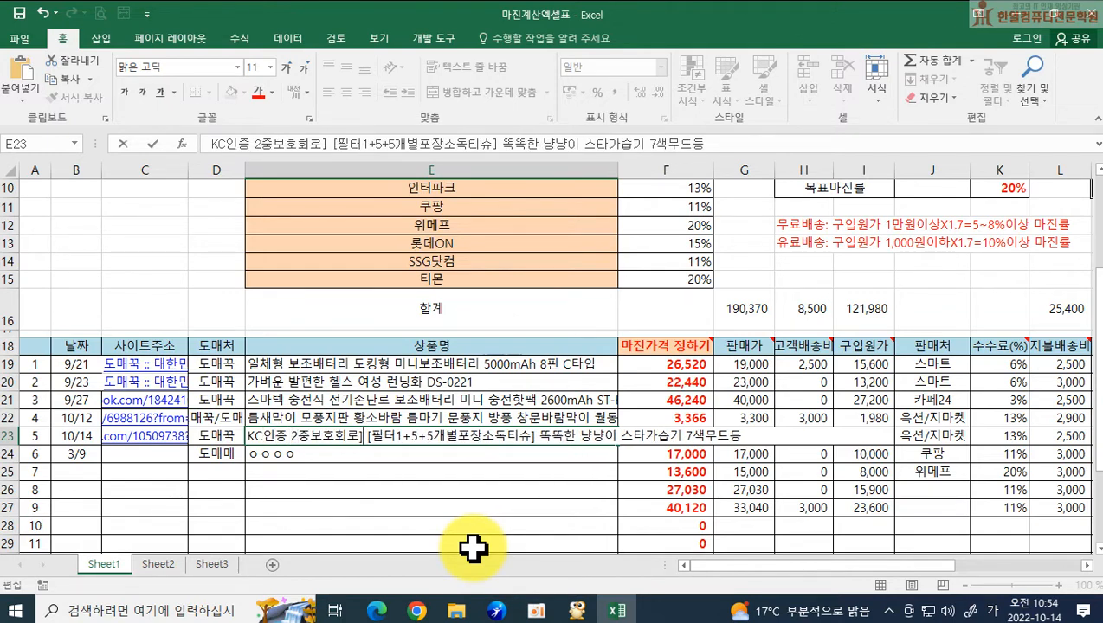
{"action": "key", "text": "BackSpace"}
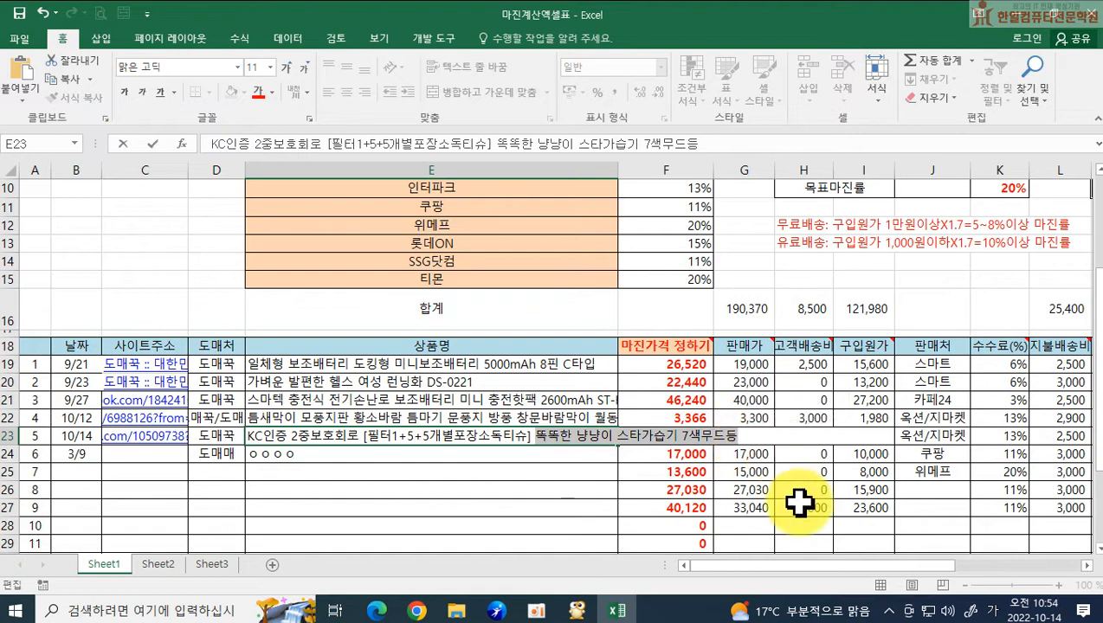
Move 똑똑한 냥냥이 스타가습기 7색무드등 in front of [필터1+5+5개별포장소독티슈] in the product name in E23
{"action": "key", "text": "Delete"}
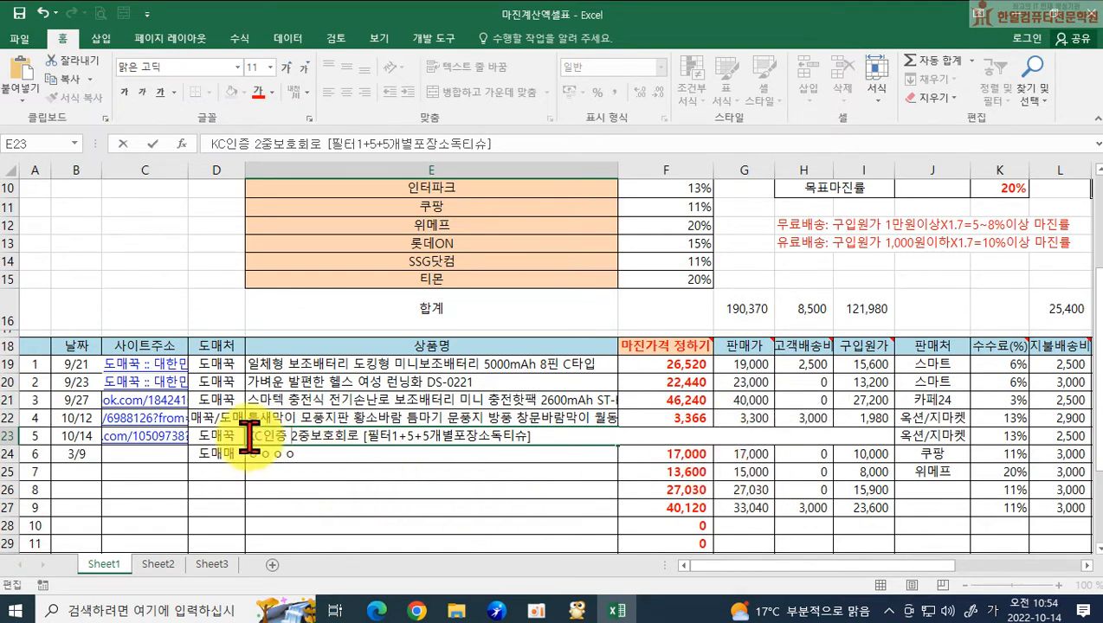
{"action": "double_click", "coordinate": [282, 429]}
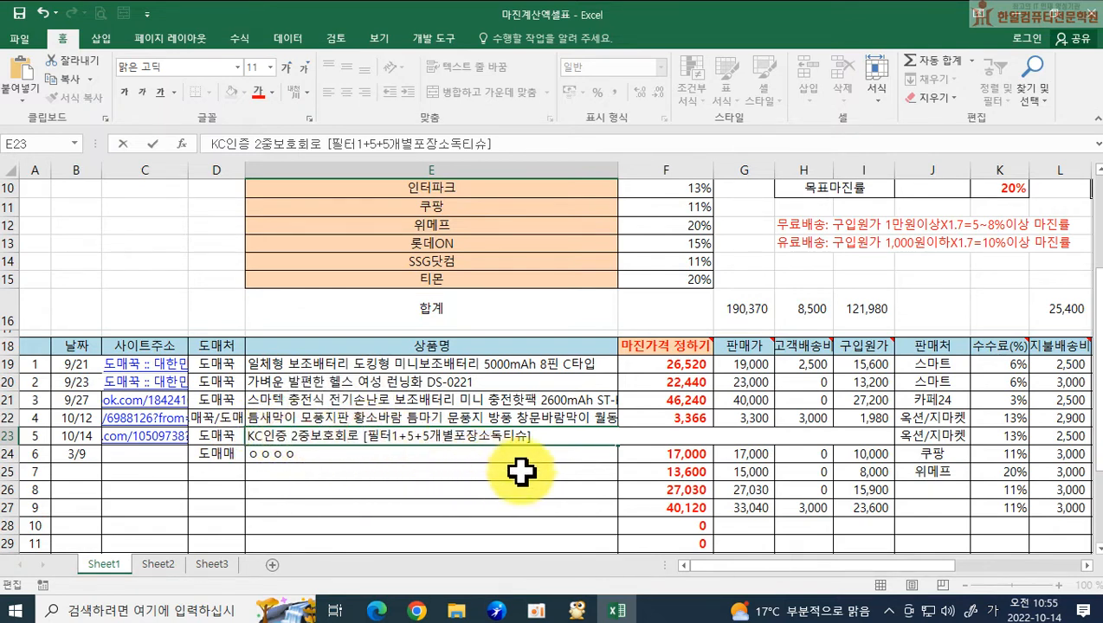
{"action": "type", "text": "똑똑한 냥냥이 스타가습기 7색무드등"}
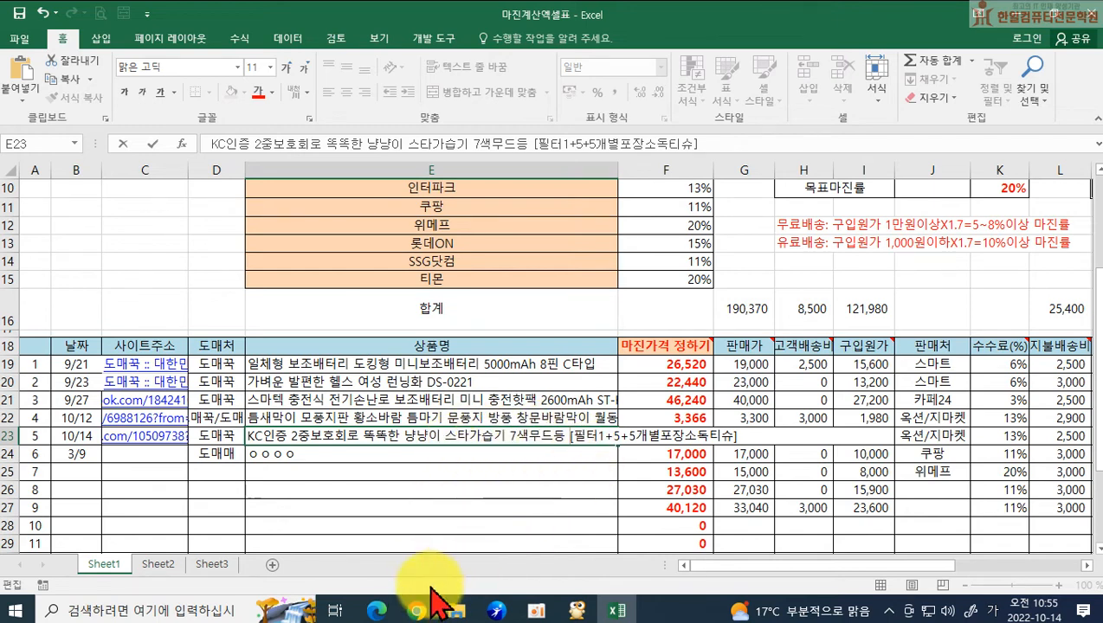
Switch to Naver in Edge, search Naver Shopping for 미니가습기, and expand the full list of related shopping keywords
{"action": "mouse_move", "coordinate": [376, 611]}
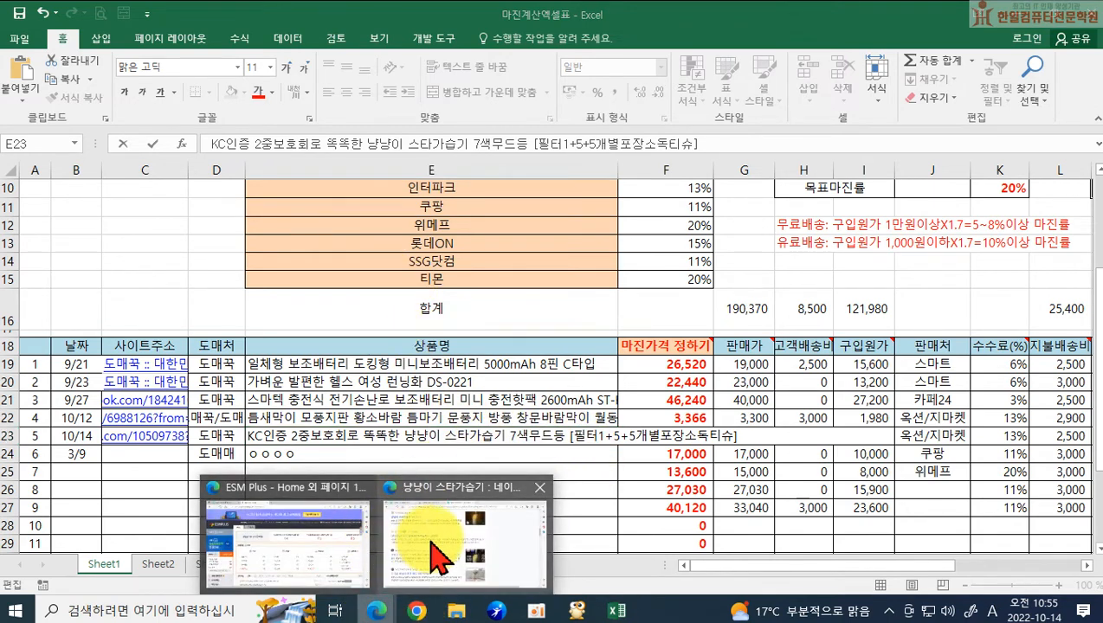
{"action": "left_click", "coordinate": [438, 476]}
{"action": "scroll", "coordinate": [387, 347], "scroll_direction": "up", "scroll_amount": 15}
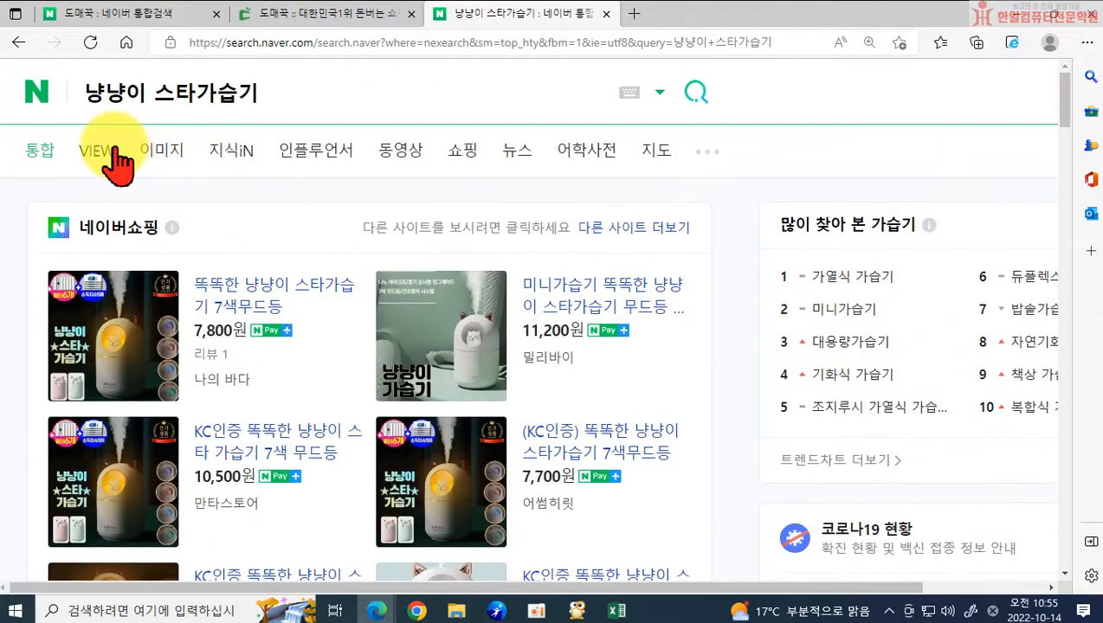
{"action": "left_click", "coordinate": [474, 157]}
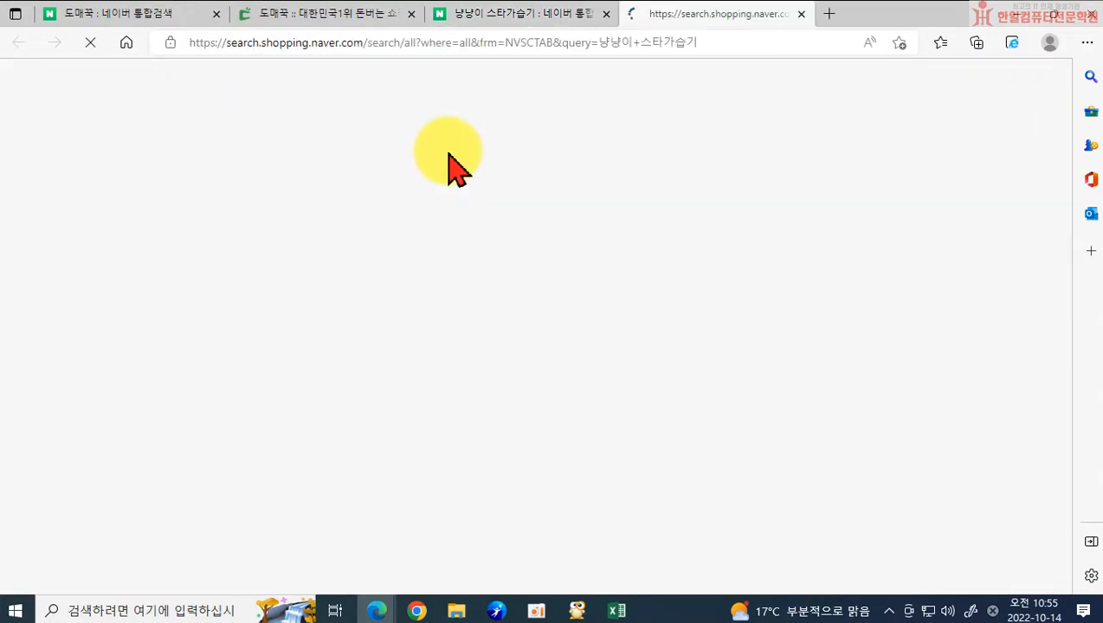
{"action": "left_click", "coordinate": [383, 115]}
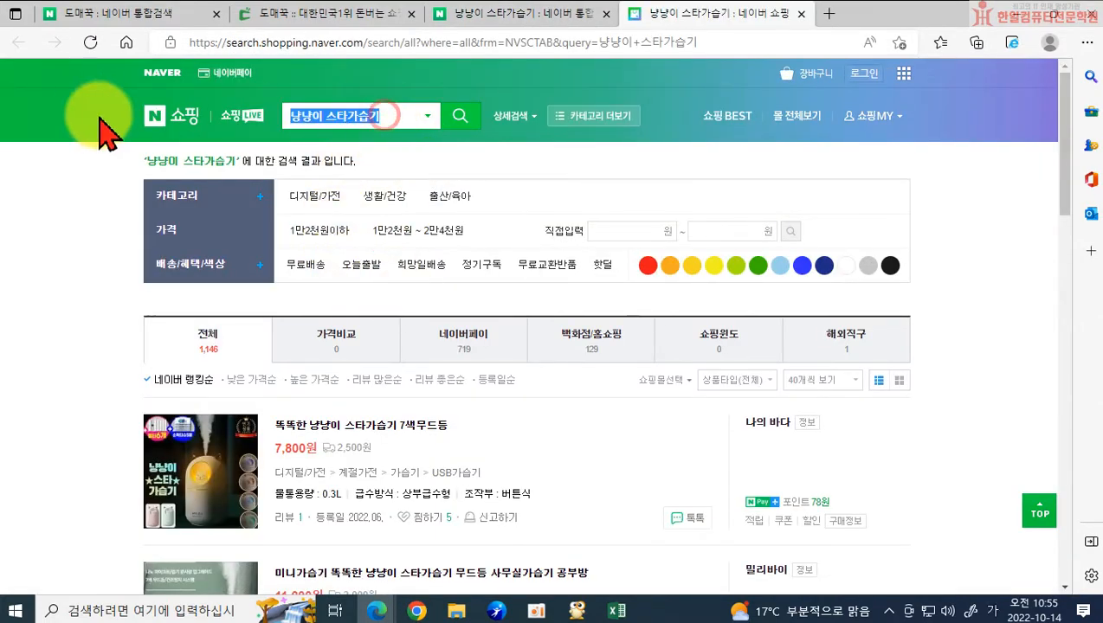
{"action": "type", "text": "미니가습기"}
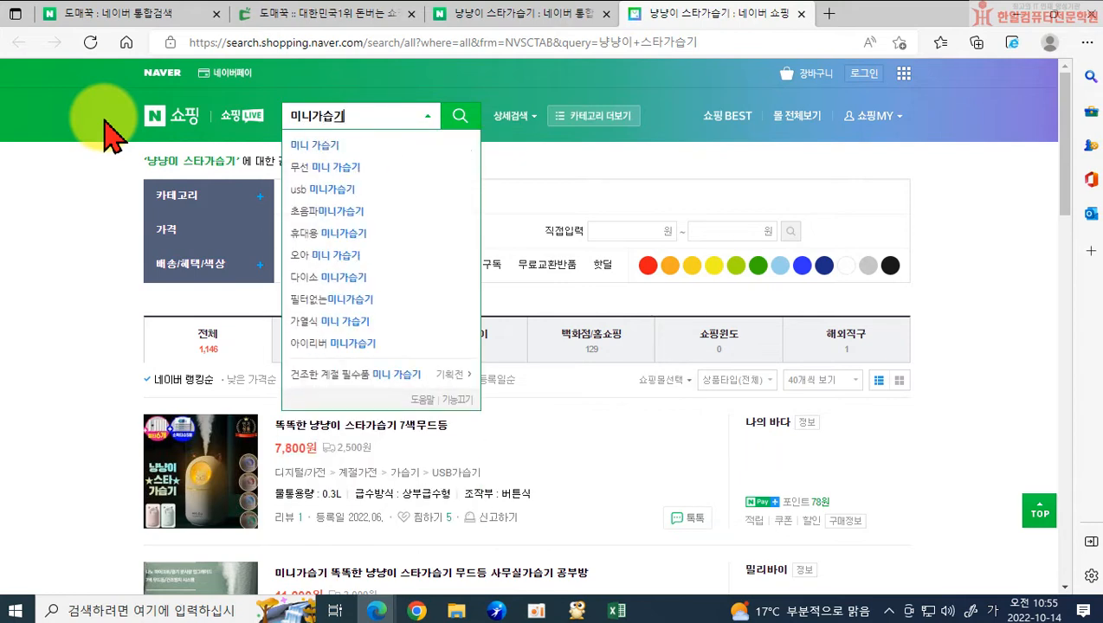
{"action": "key", "text": "Return"}
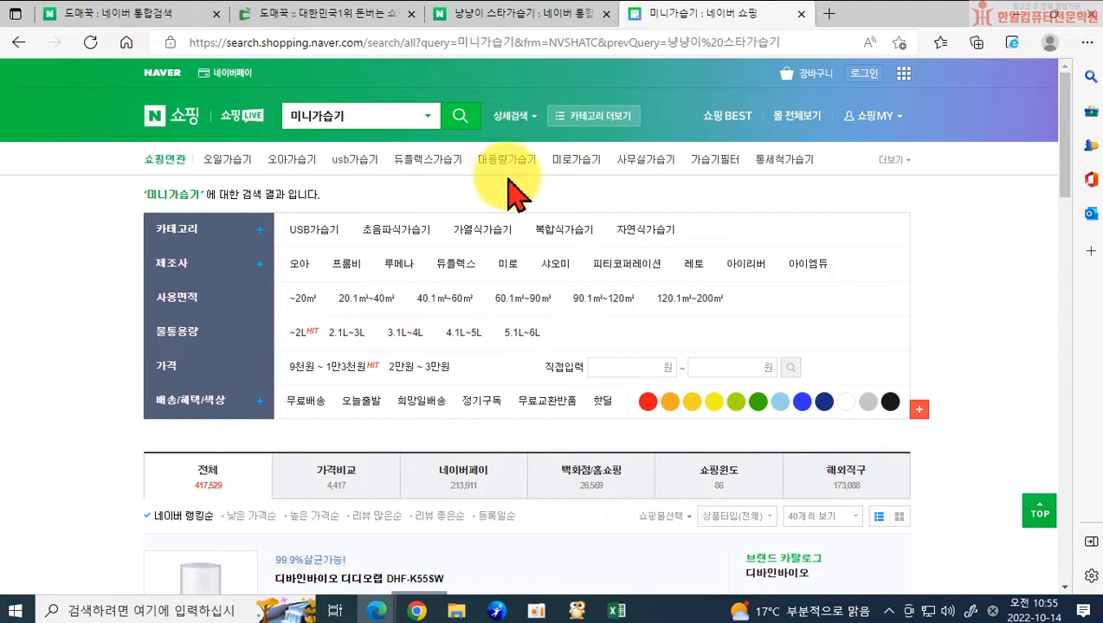
{"action": "left_click", "coordinate": [892, 164]}
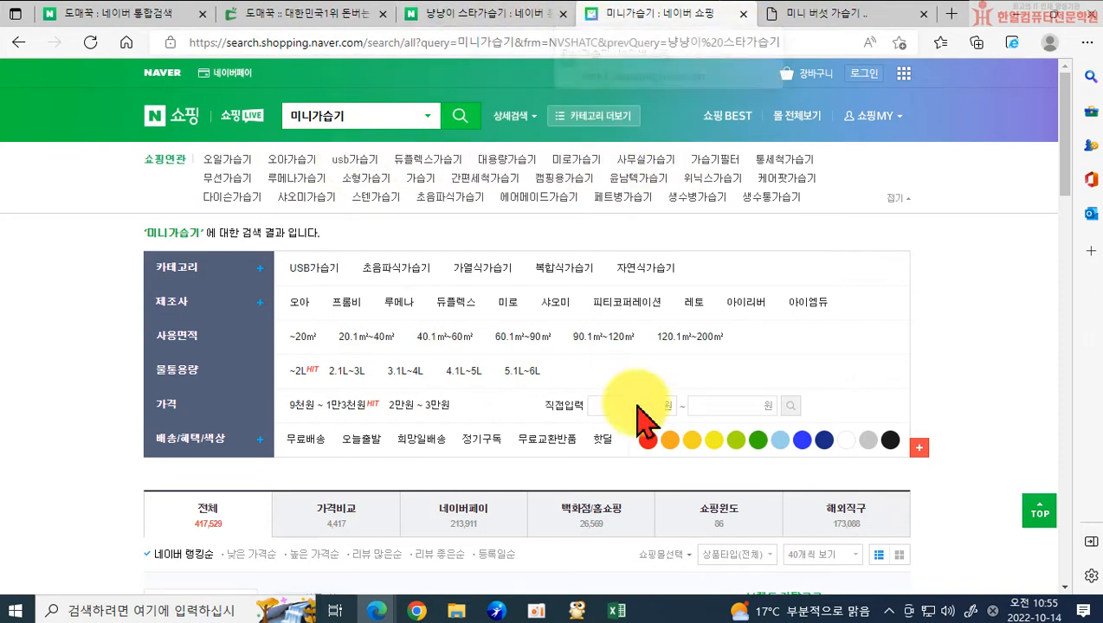
Return to Excel and insert the keywords 사무실 미니 USB가습기 before 똑똑한 in the product name in E23
{"action": "left_click", "coordinate": [617, 611]}
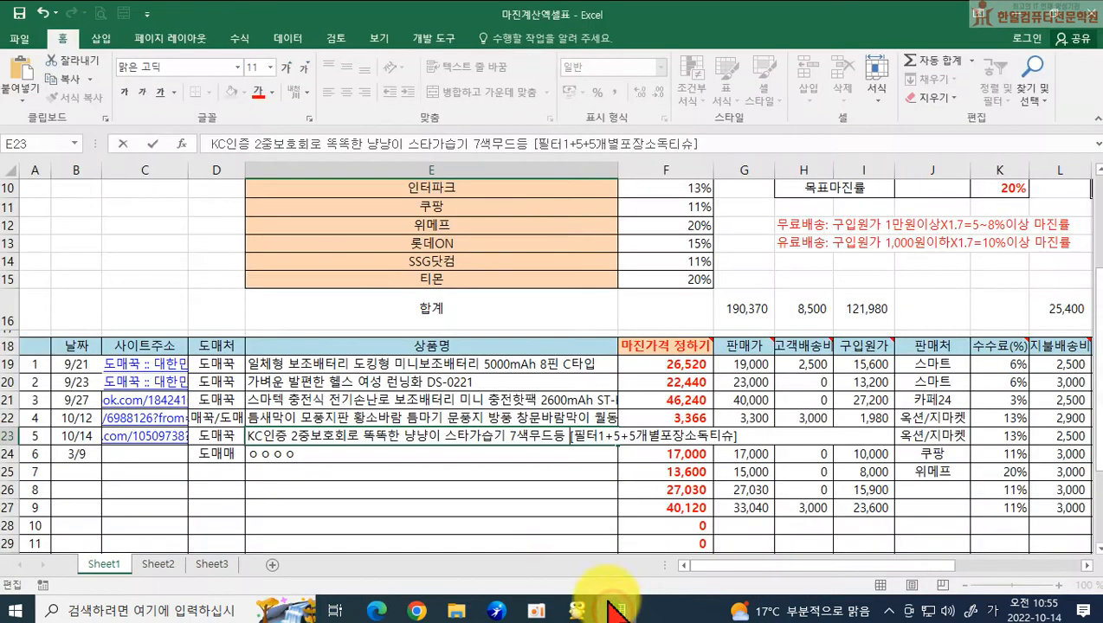
{"action": "left_click", "coordinate": [362, 435]}
{"action": "key", "text": "Hangul"}
{"action": "type", "text": "USB"}
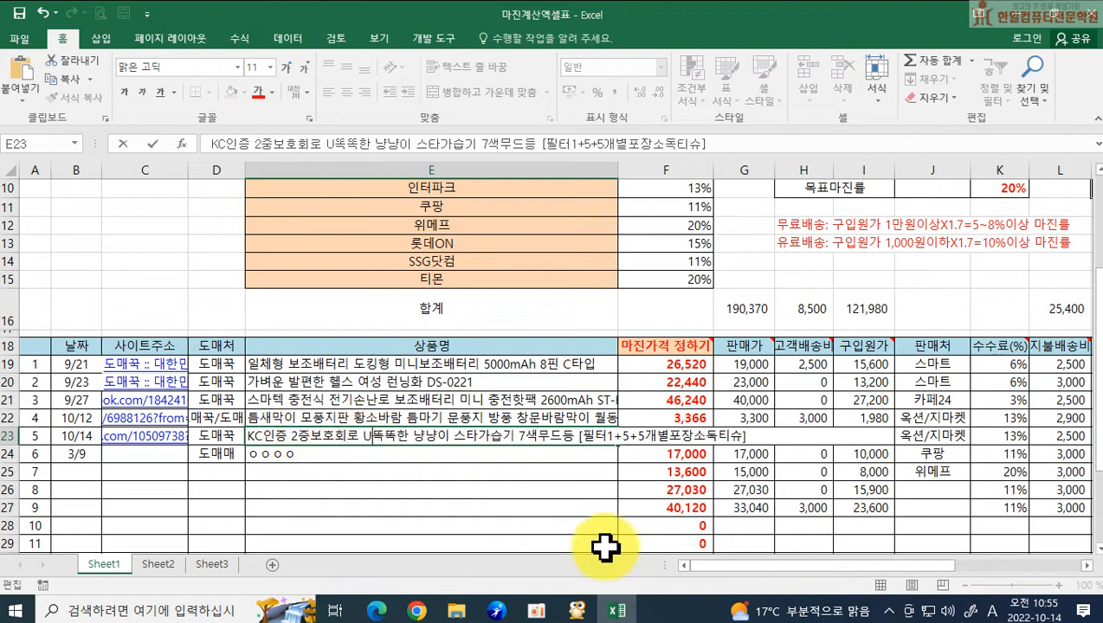
{"action": "key", "text": "Hangul"}
{"action": "key", "text": "BackSpace"}
{"action": "key", "text": "BackSpace"}
{"action": "type", "text": "ㄴ"}
{"action": "key", "text": "BackSpace"}
{"action": "key", "text": "Hangul"}
{"action": "type", "text": "SBrk"}
{"action": "key", "text": "BackSpace"}
{"action": "key", "text": "BackSpace"}
{"action": "key", "text": "Hangul"}
{"action": "type", "text": "가습기, ㅅ"}
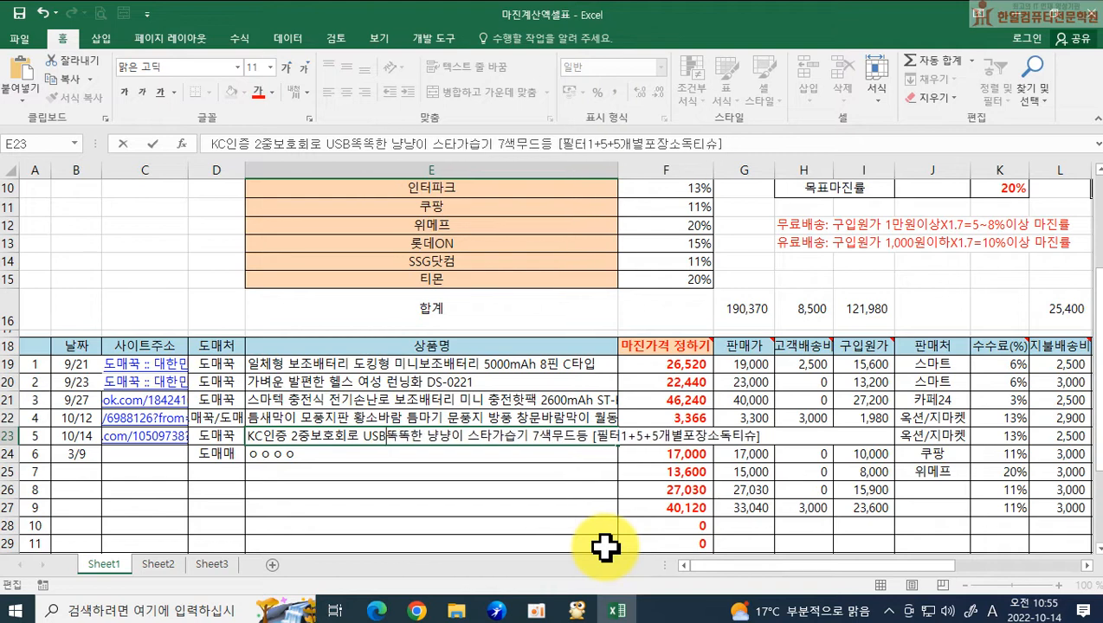
{"action": "key", "text": "BackSpace"}
{"action": "key", "text": "BackSpace"}
{"action": "key", "text": "BackSpace"}
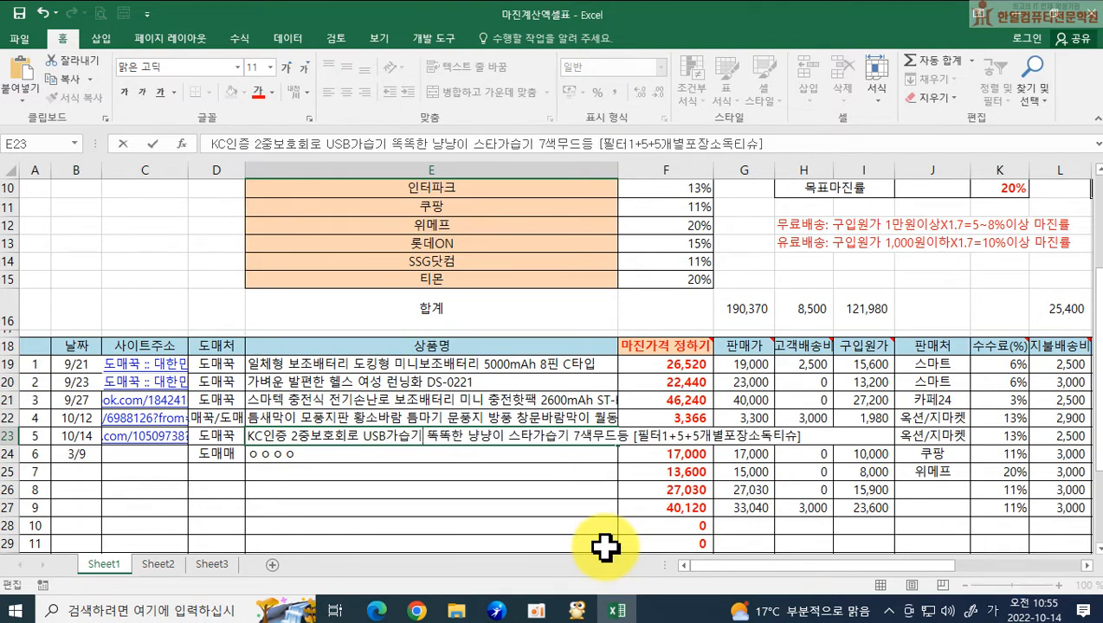
{"action": "type", "text": "사무실 "}
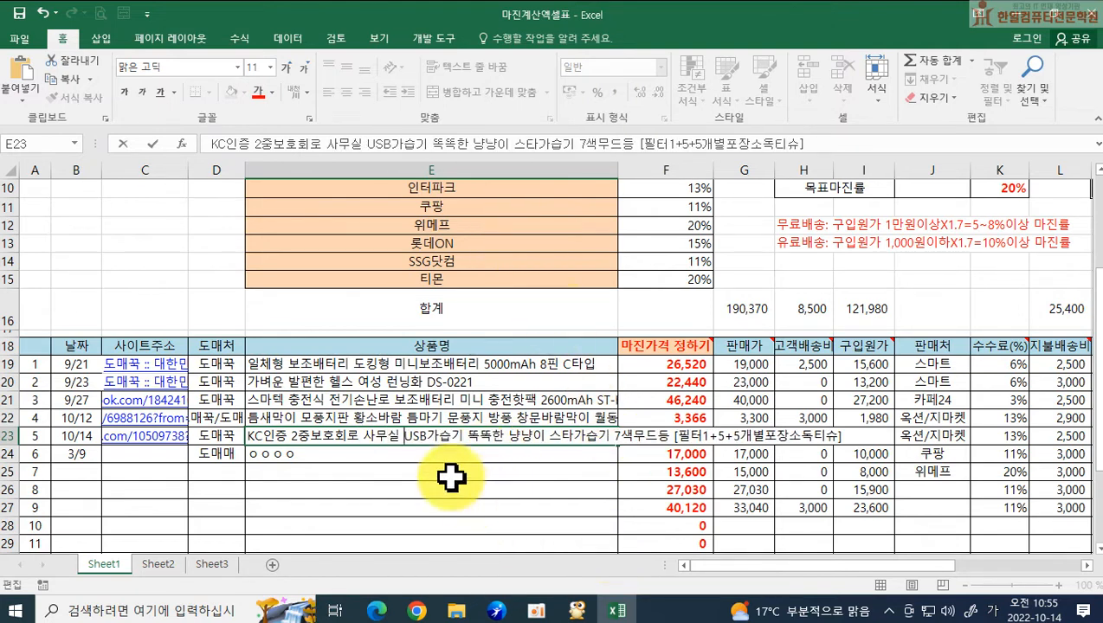
{"action": "type", "text": "미니"}
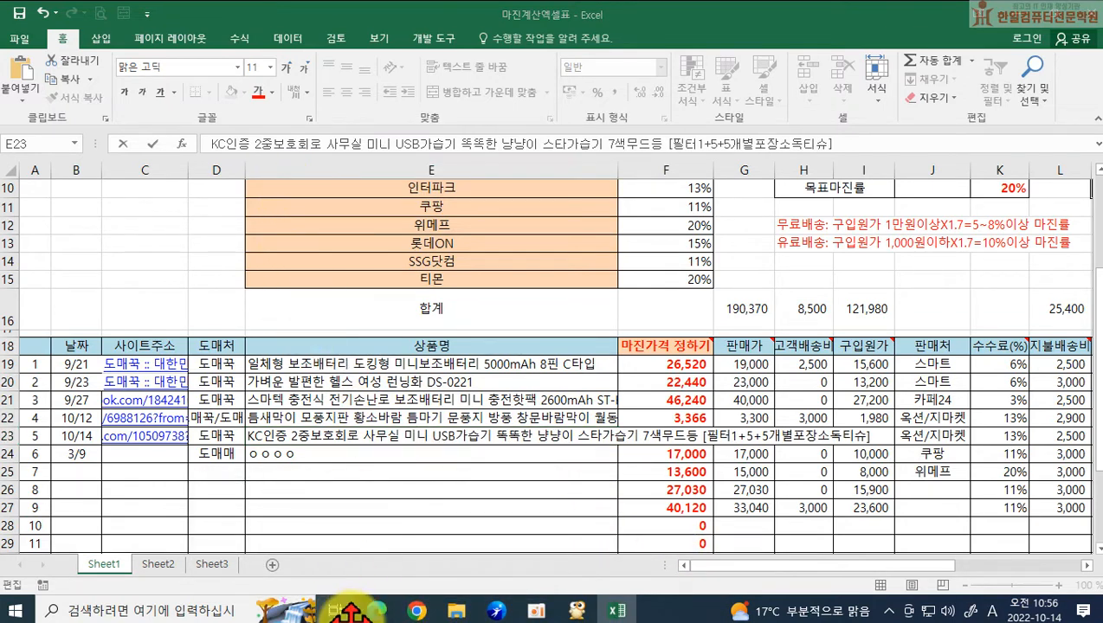
Switch to the 미니가습기 Naver Shopping results in Edge, review related keywords and listings, and close the 미니 버섯 가습기 tab
{"action": "left_click", "coordinate": [381, 612]}
{"action": "mouse_move", "coordinate": [382, 611]}
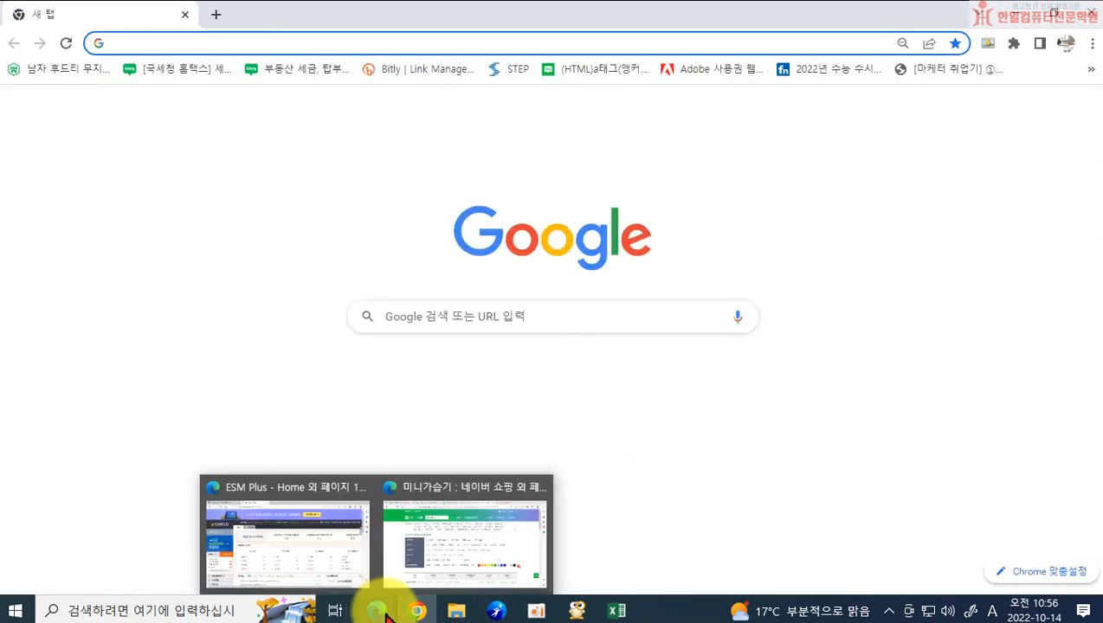
{"action": "left_click", "coordinate": [457, 542]}
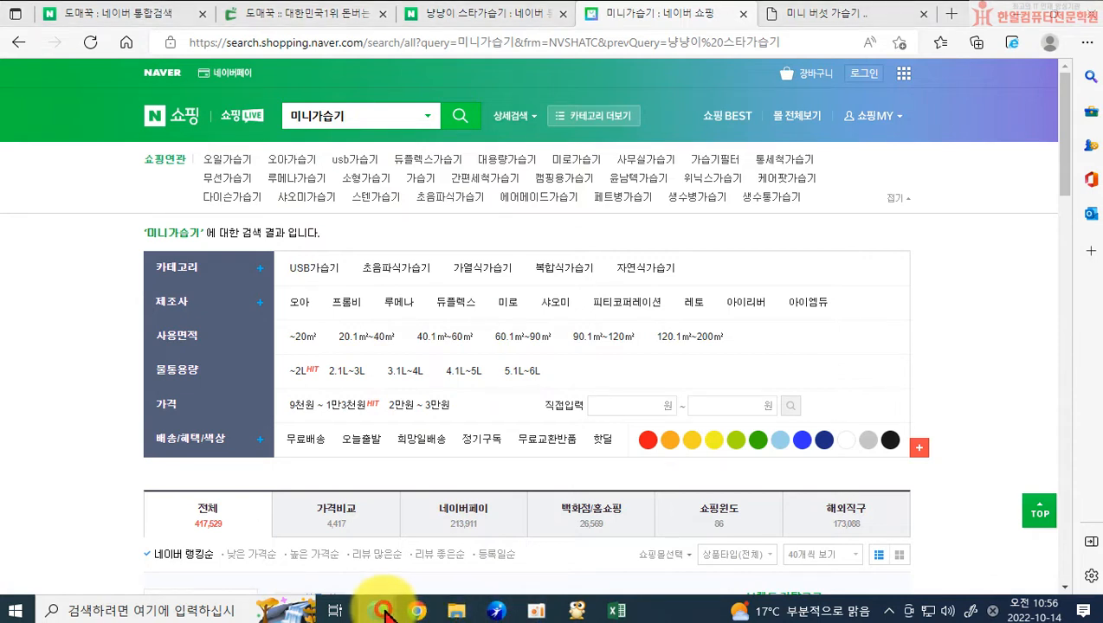
{"action": "mouse_move", "coordinate": [379, 611]}
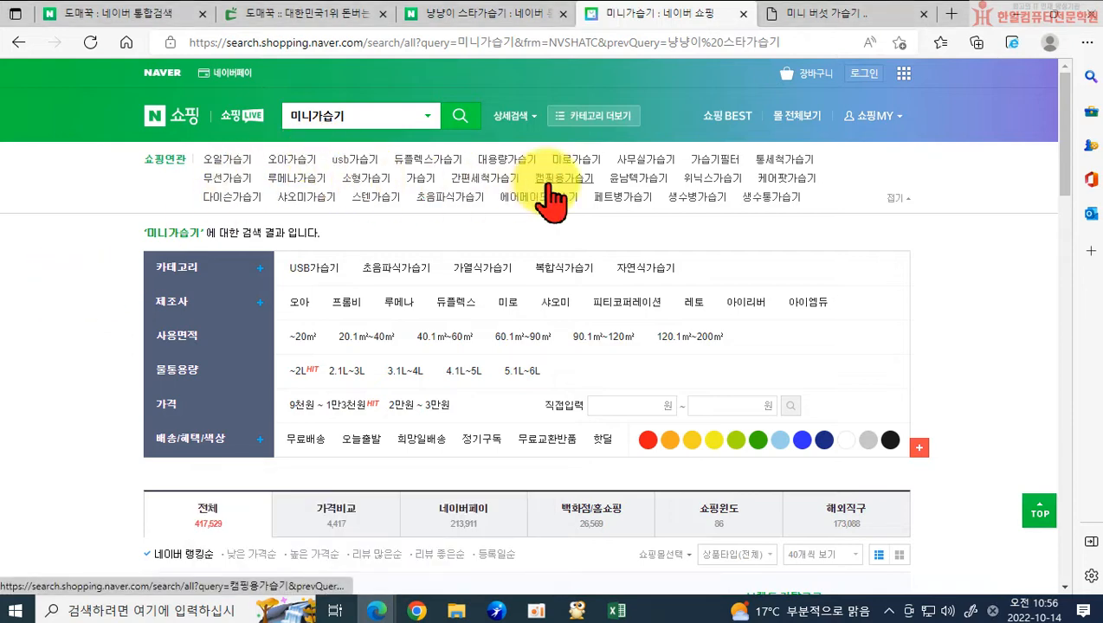
{"action": "scroll", "coordinate": [275, 350], "scroll_direction": "down", "scroll_amount": 4}
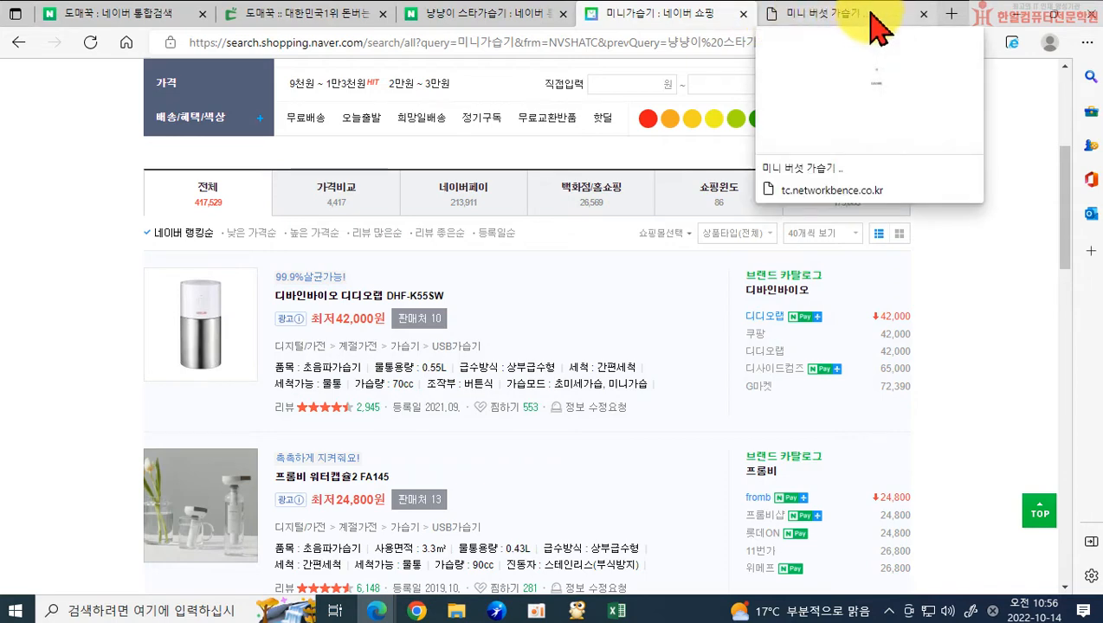
{"action": "left_click", "coordinate": [923, 13]}
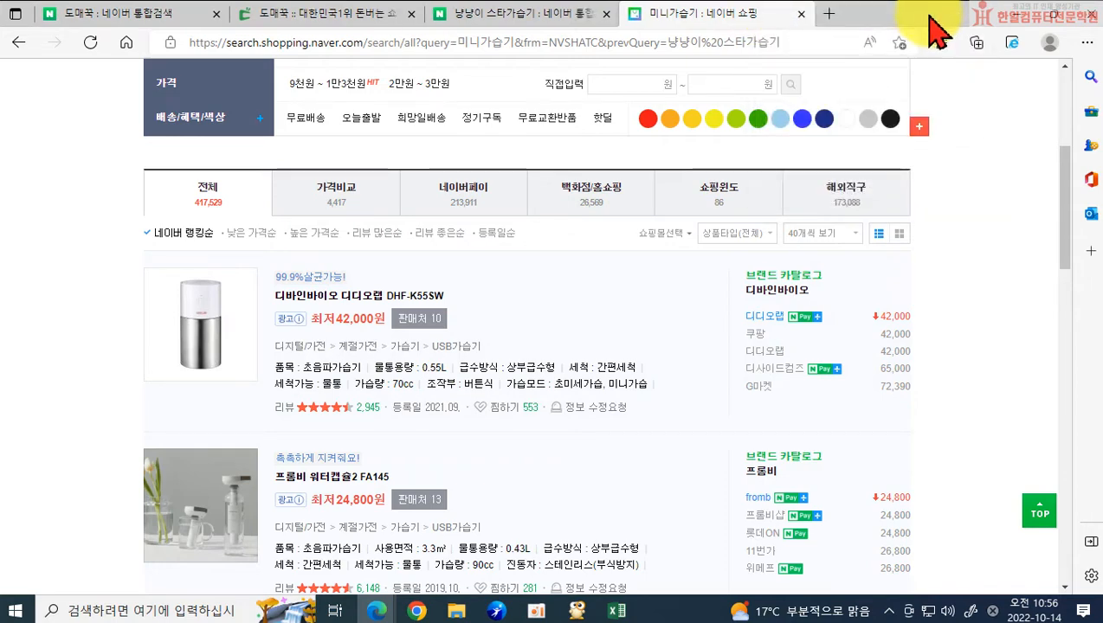
Search Naver for 쇼핑인사이트 in a new tab and open the 쇼핑인사이트 page of Naver DataLab
{"action": "left_click", "coordinate": [831, 14]}
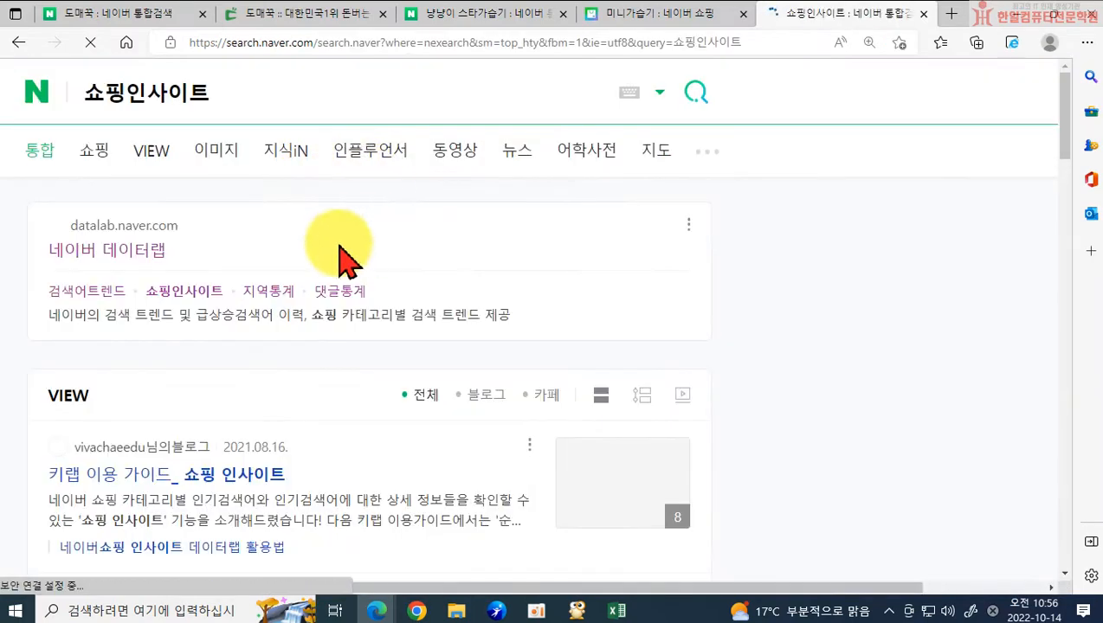
{"action": "left_click", "coordinate": [160, 291]}
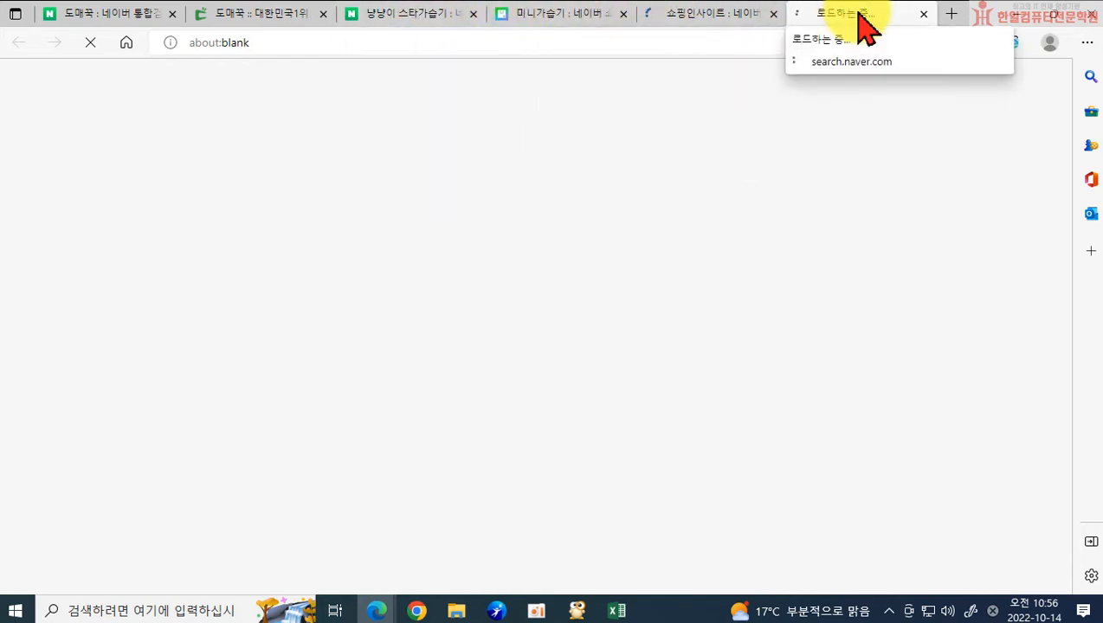
{"action": "left_click", "coordinate": [739, 21]}
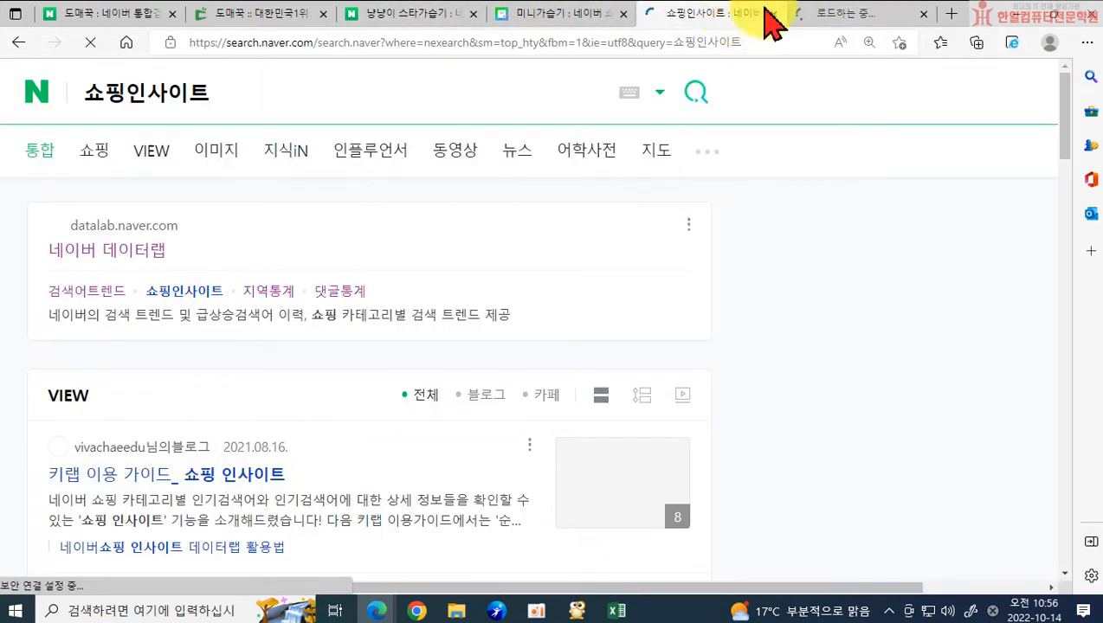
{"action": "left_click", "coordinate": [845, 25]}
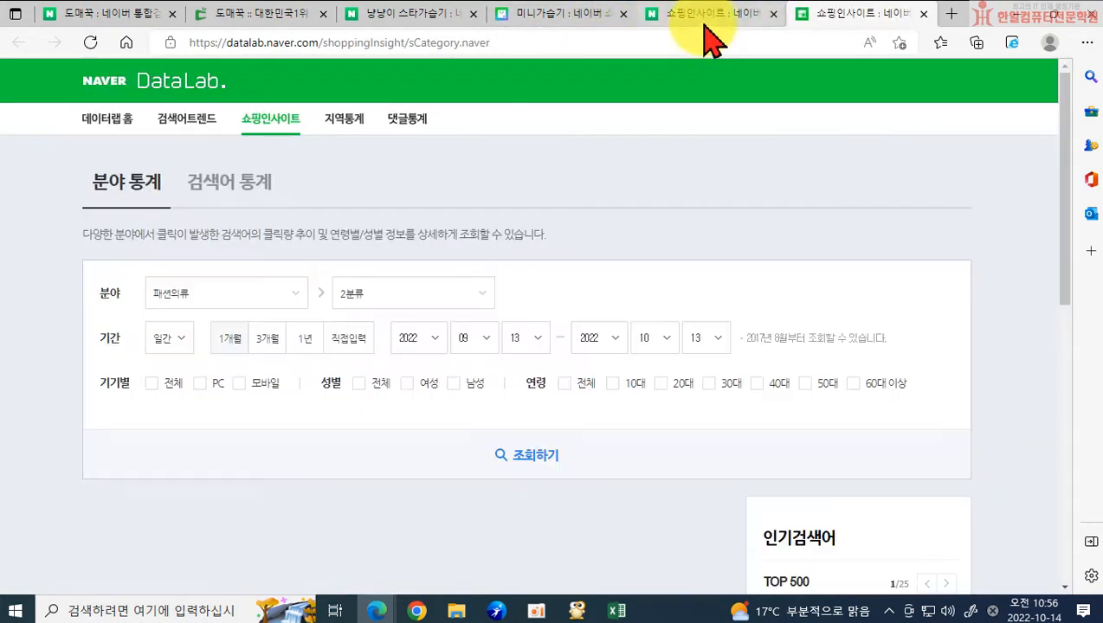
Check the product category in the 미니가습기 shopping results, and set the first two DataLab category levels to 디지털/가전 and 계절가전
{"action": "left_click", "coordinate": [596, 19]}
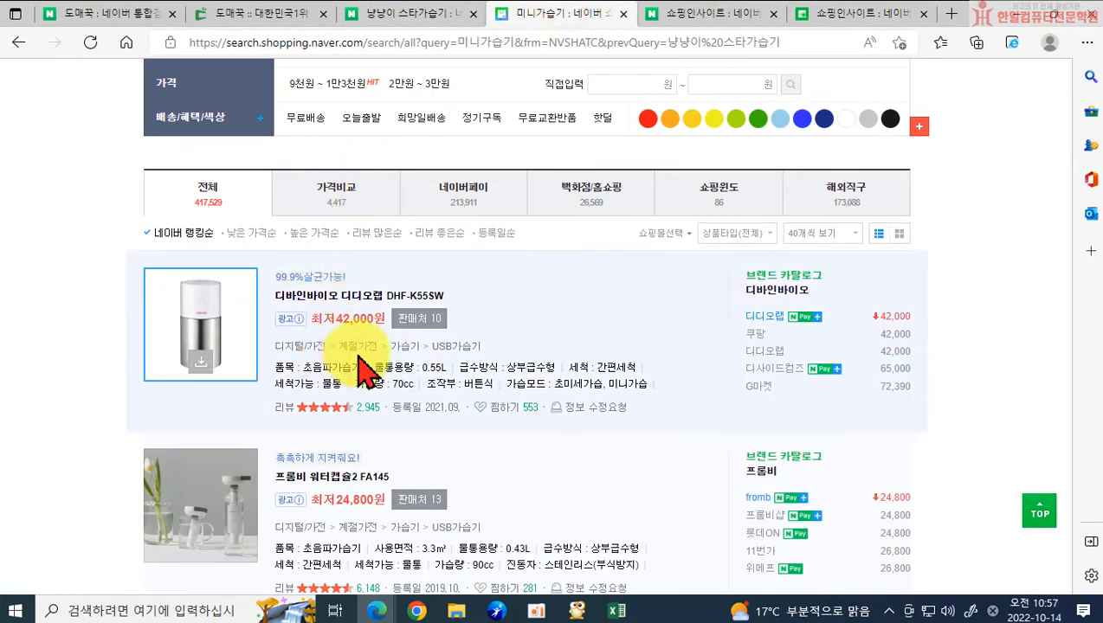
{"action": "left_click", "coordinate": [864, 15]}
{"action": "left_click", "coordinate": [219, 293]}
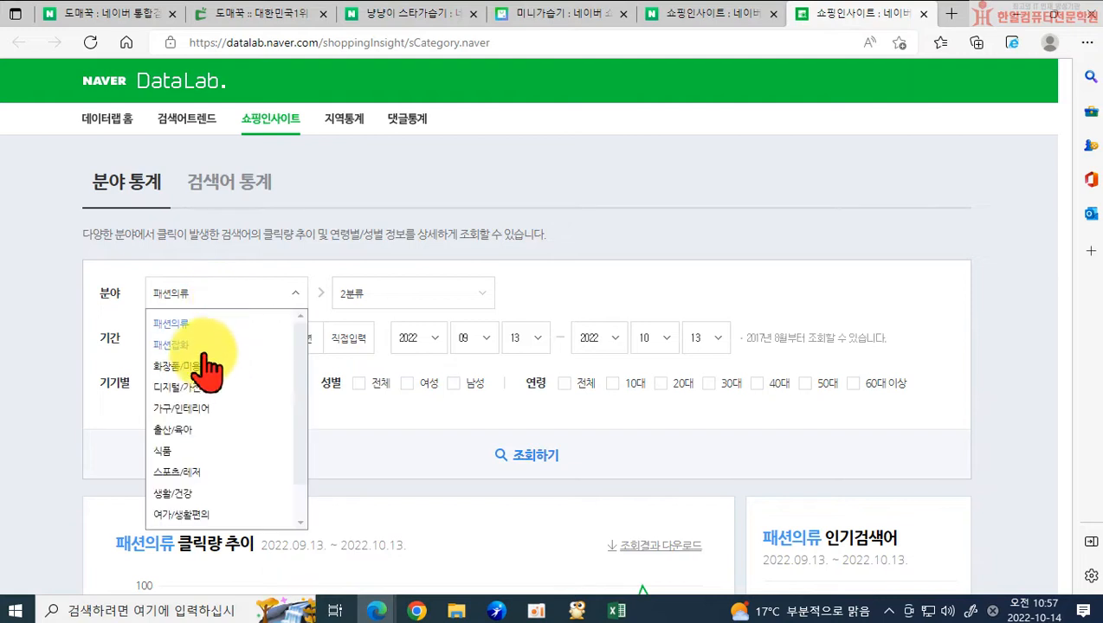
{"action": "left_click", "coordinate": [196, 391]}
{"action": "left_click", "coordinate": [402, 294]}
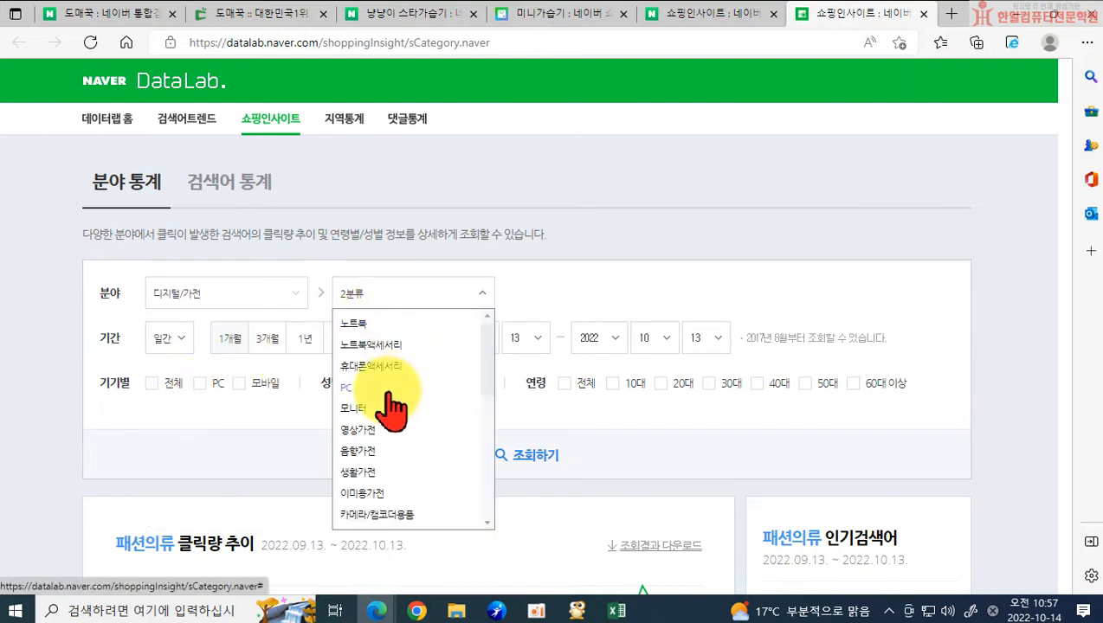
{"action": "scroll", "coordinate": [407, 494], "scroll_direction": "down", "scroll_amount": 1}
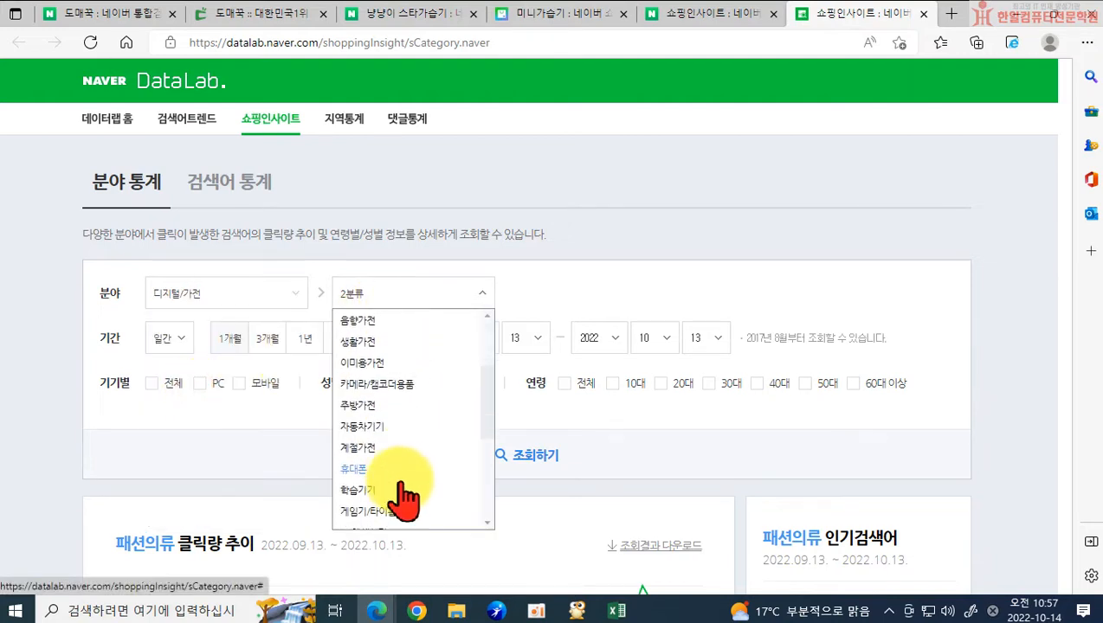
{"action": "left_click", "coordinate": [387, 446]}
Set the third and fourth DataLab category levels to 가습기 and USB가습기
{"action": "left_click", "coordinate": [580, 297]}
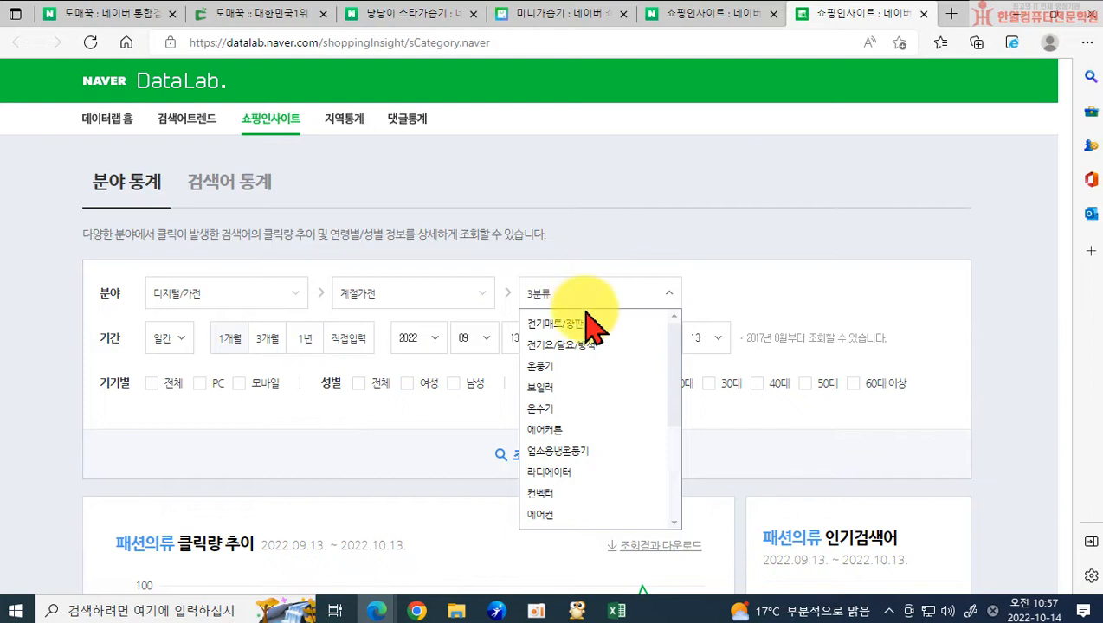
{"action": "scroll", "coordinate": [594, 459], "scroll_direction": "down", "scroll_amount": 3}
{"action": "left_click", "coordinate": [575, 459]}
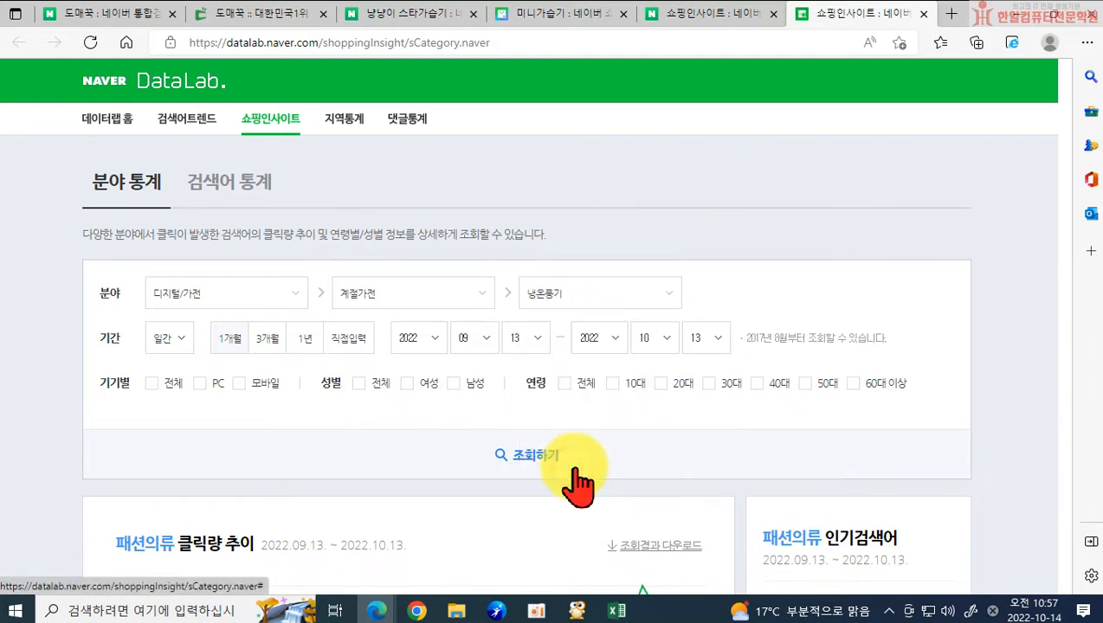
{"action": "left_click", "coordinate": [636, 287]}
{"action": "left_click", "coordinate": [579, 479]}
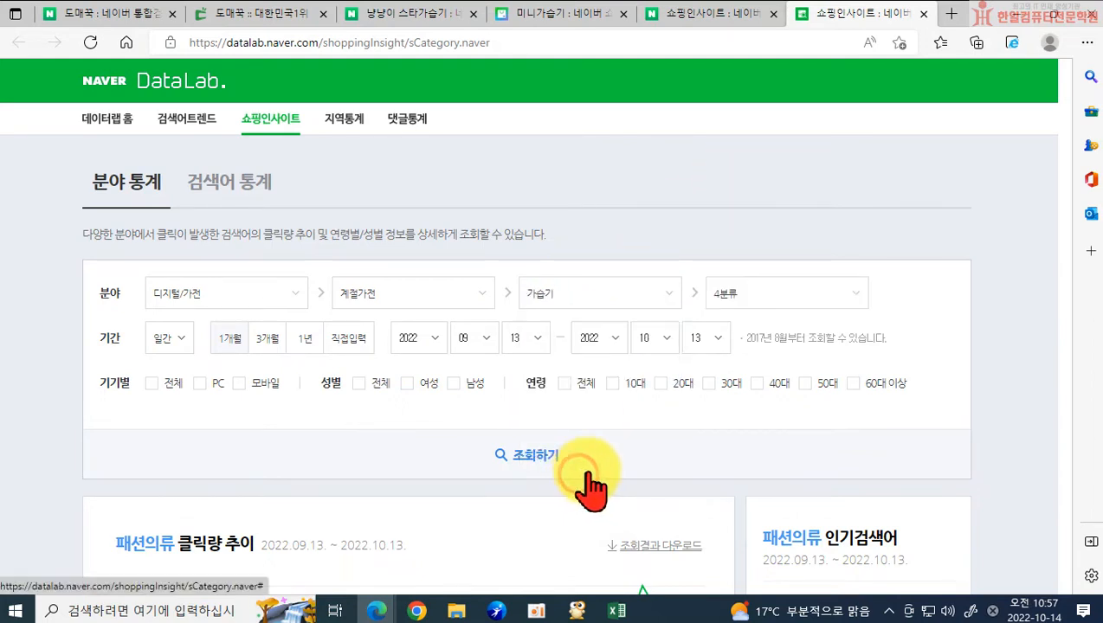
{"action": "left_click", "coordinate": [762, 296]}
{"action": "left_click", "coordinate": [767, 428]}
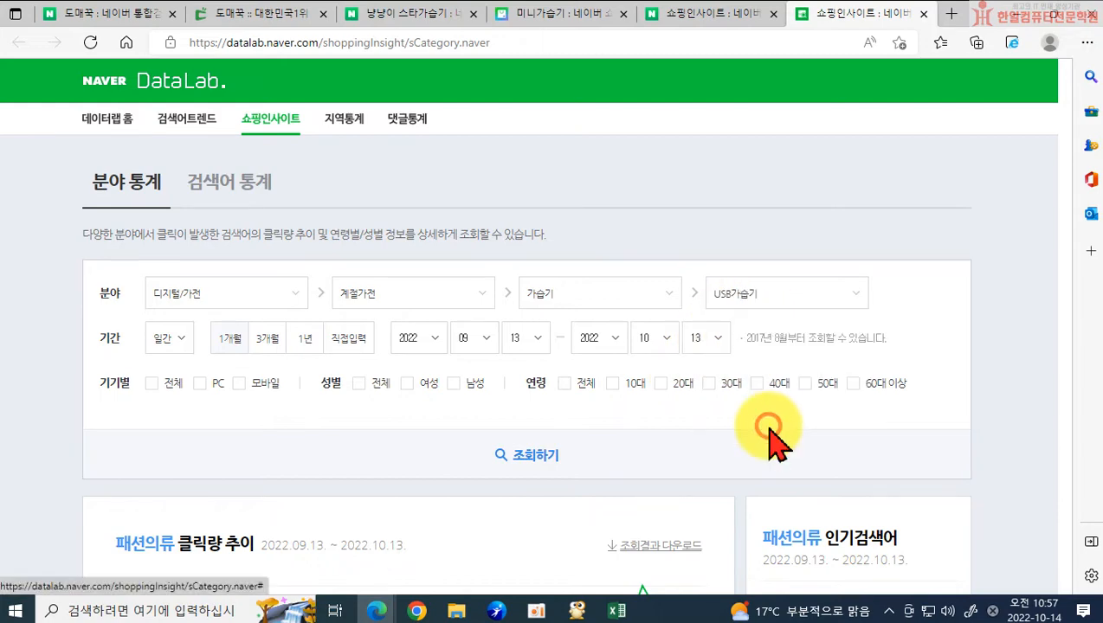
Run the DataLab query for the USB가습기 category and review its click trend and popular search terms
{"action": "left_click", "coordinate": [552, 455]}
{"action": "scroll", "coordinate": [567, 463], "scroll_direction": "down", "scroll_amount": 5}
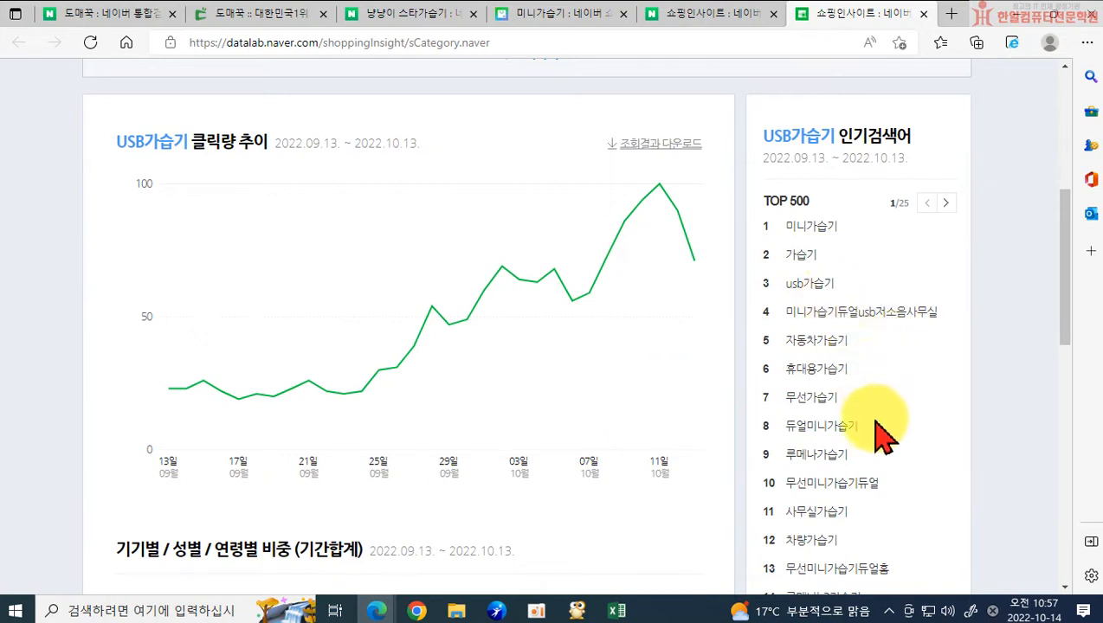
{"action": "scroll", "coordinate": [881, 511], "scroll_direction": "down", "scroll_amount": 1}
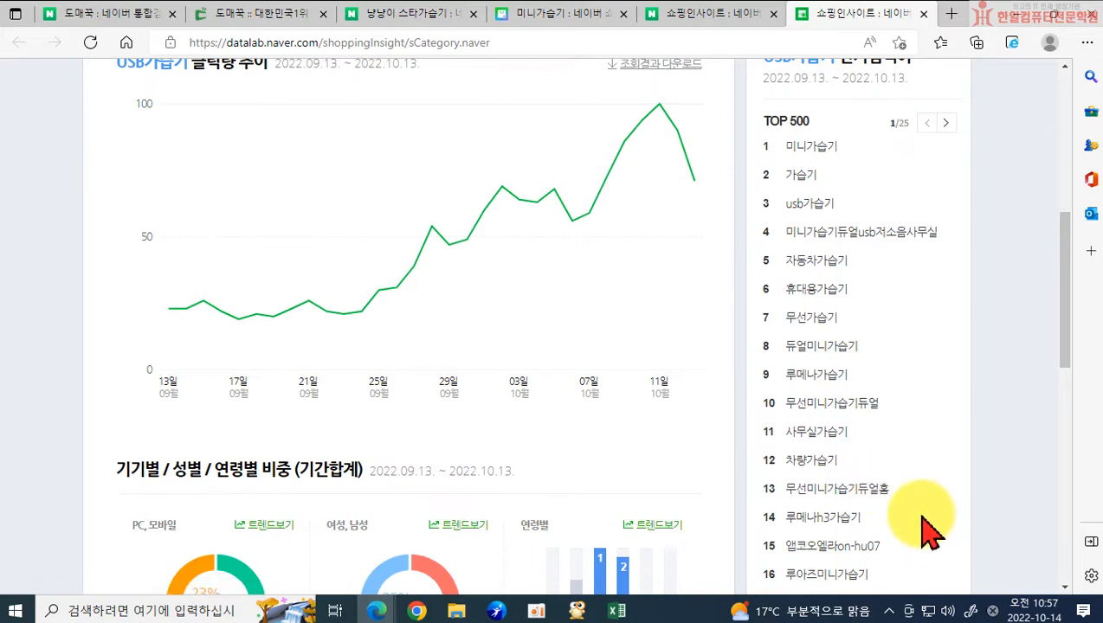
Switch to Excel and float its window in front of Edge, widened so the DataLab keyword list stays visible beside it
{"action": "left_click", "coordinate": [615, 611]}
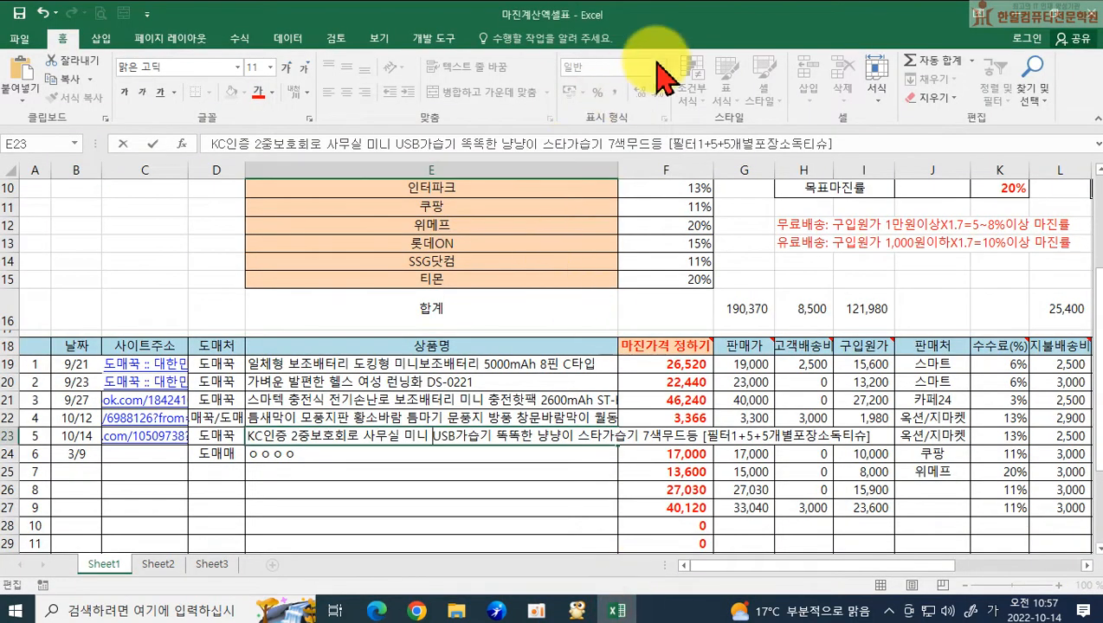
{"action": "left_click_drag", "start_coordinate": [658, 12], "coordinate": [261, 106]}
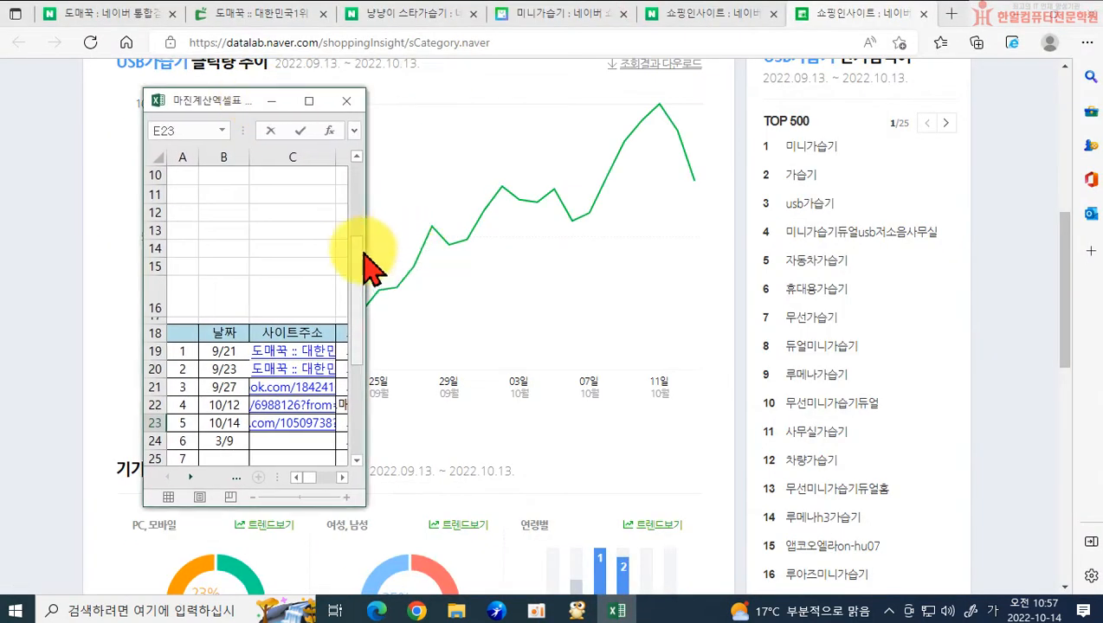
{"action": "left_click_drag", "start_coordinate": [364, 246], "coordinate": [662, 254]}
In E23, move 2중보호회로 to just before 7색무드등 and insert a space between USB and 가습기
{"action": "scroll", "coordinate": [522, 352], "scroll_direction": "down", "scroll_amount": 3}
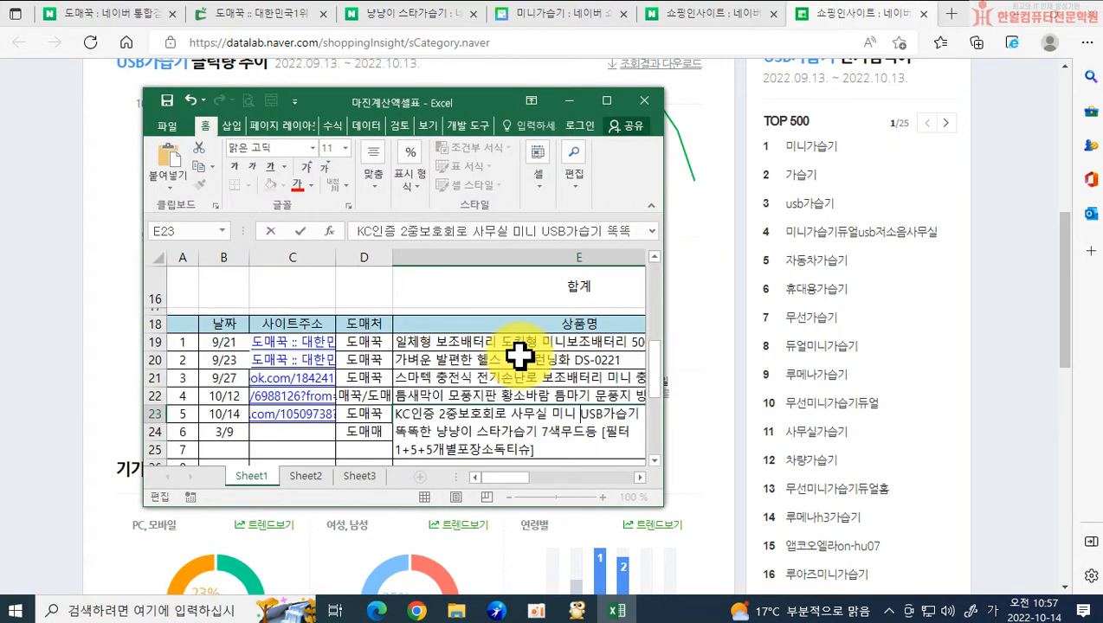
{"action": "scroll", "coordinate": [477, 400], "scroll_direction": "down", "scroll_amount": 1}
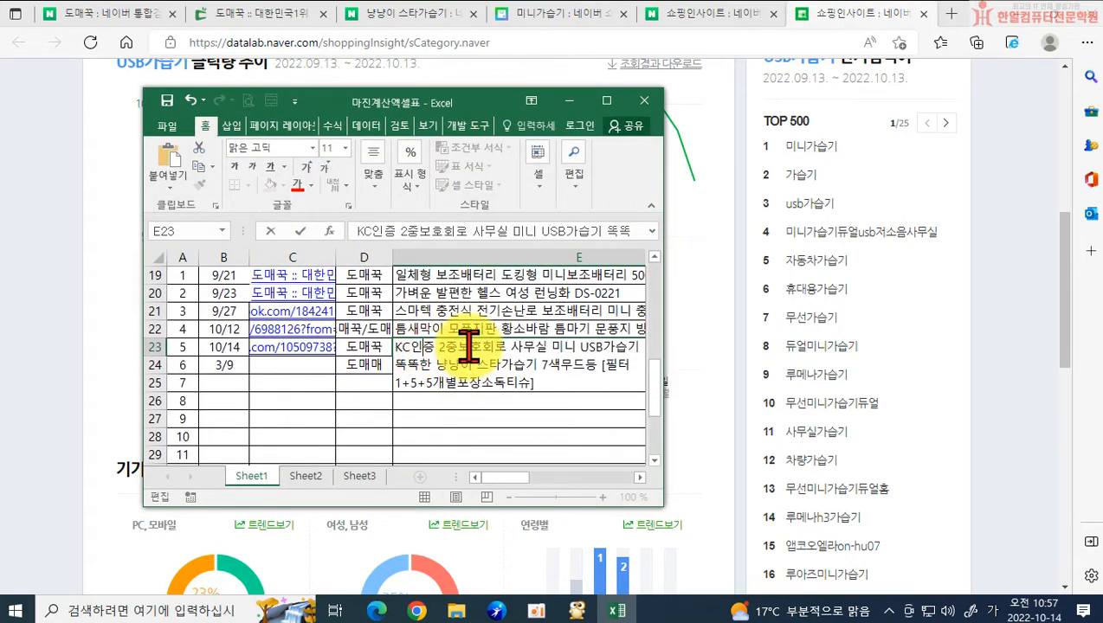
{"action": "left_click_drag", "start_coordinate": [510, 347], "coordinate": [443, 339]}
{"action": "key", "text": "ctrl+c"}
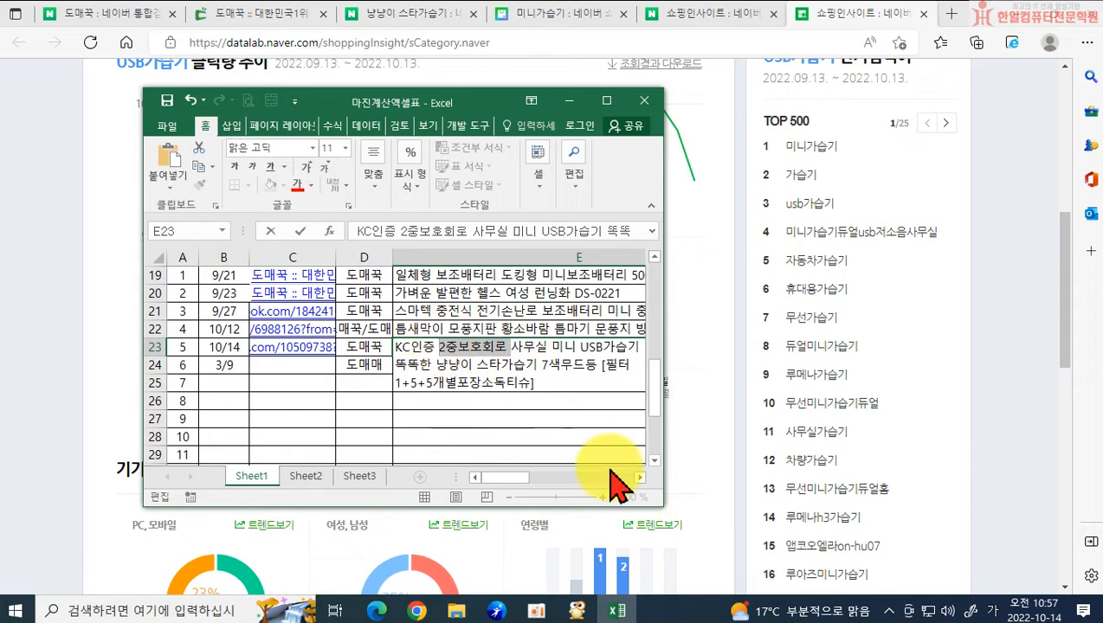
{"action": "key", "text": "Delete"}
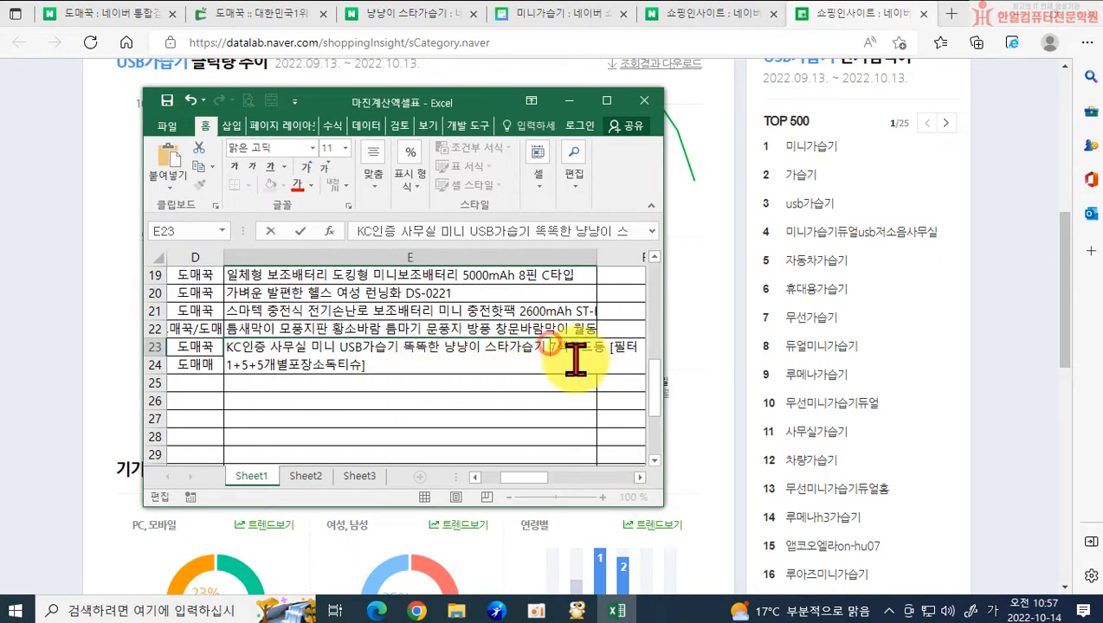
{"action": "key", "text": "ctrl+v"}
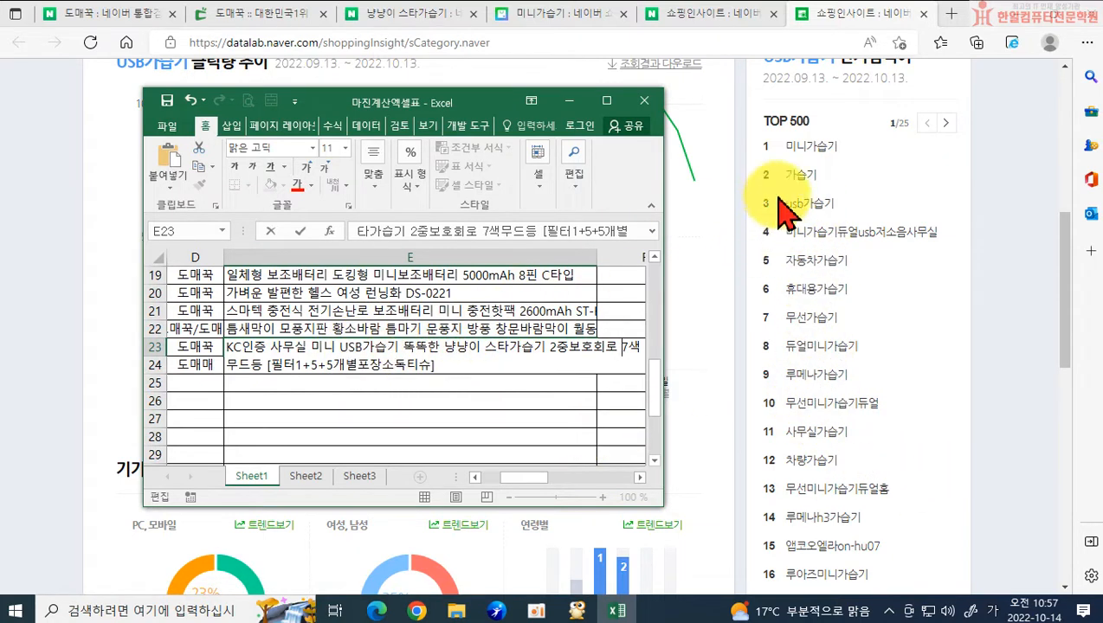
{"action": "left_click", "coordinate": [365, 346]}
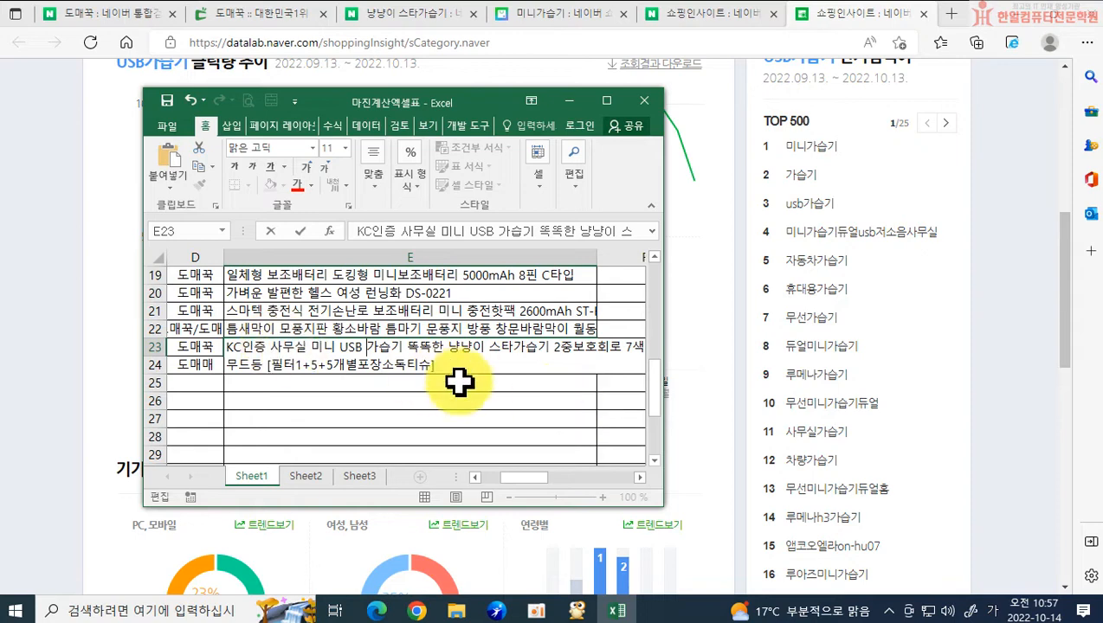
Return to DataLab in Edge, review the rest of the first page of USB가습기 search terms, and show page 2
{"action": "scroll", "coordinate": [825, 463], "scroll_direction": "down", "scroll_amount": 2}
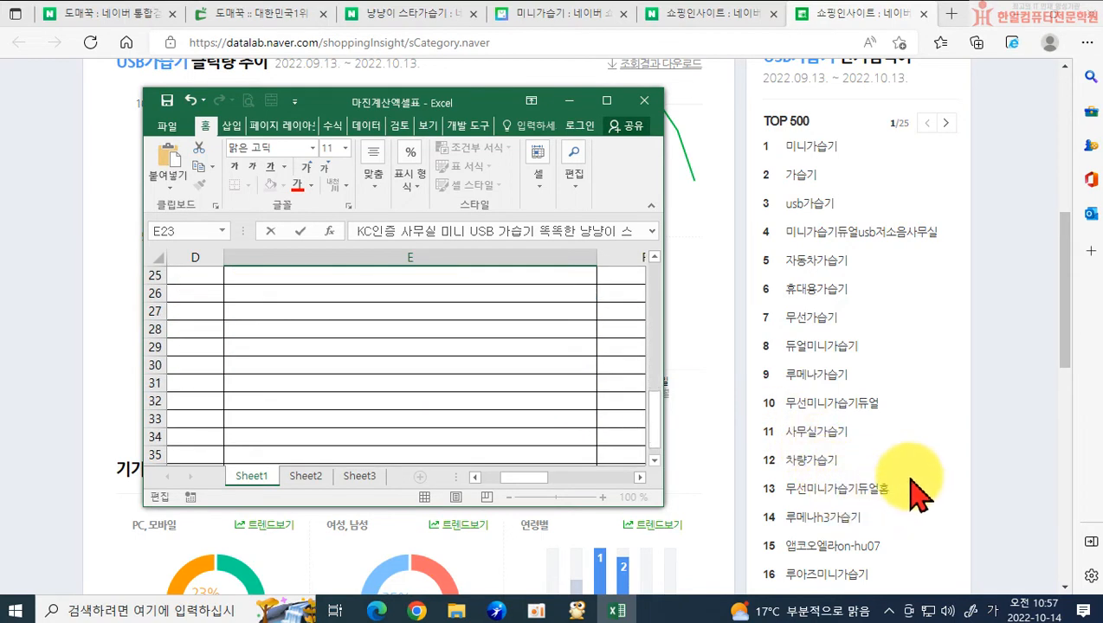
{"action": "scroll", "coordinate": [922, 489], "scroll_direction": "up", "scroll_amount": 1}
{"action": "left_click", "coordinate": [962, 481]}
{"action": "scroll", "coordinate": [911, 493], "scroll_direction": "down", "scroll_amount": 2}
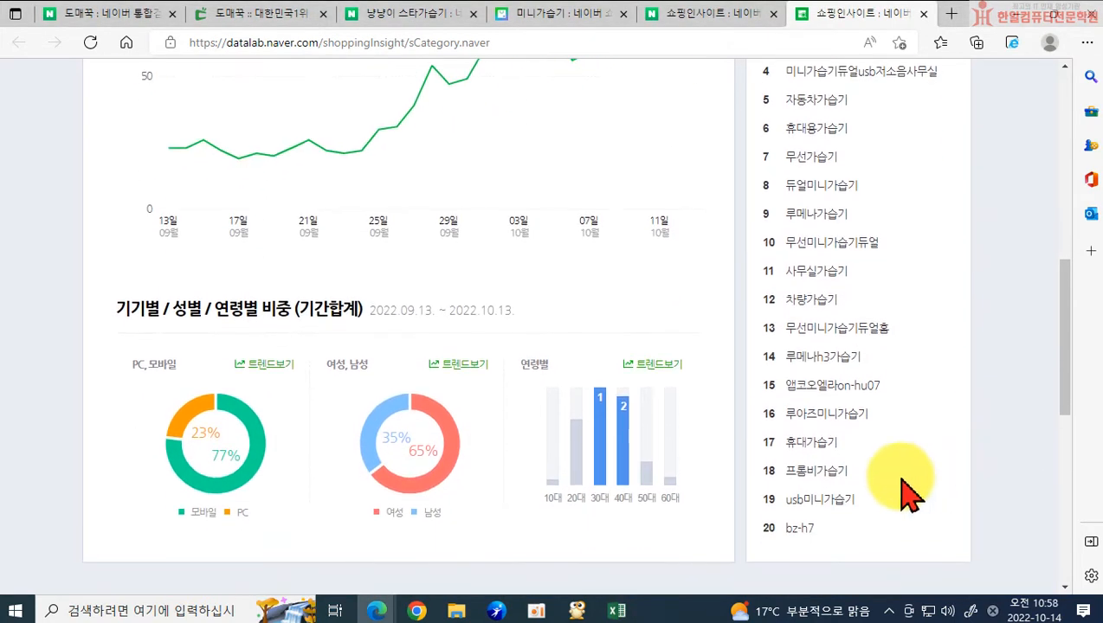
{"action": "scroll", "coordinate": [827, 446], "scroll_direction": "up", "scroll_amount": 4}
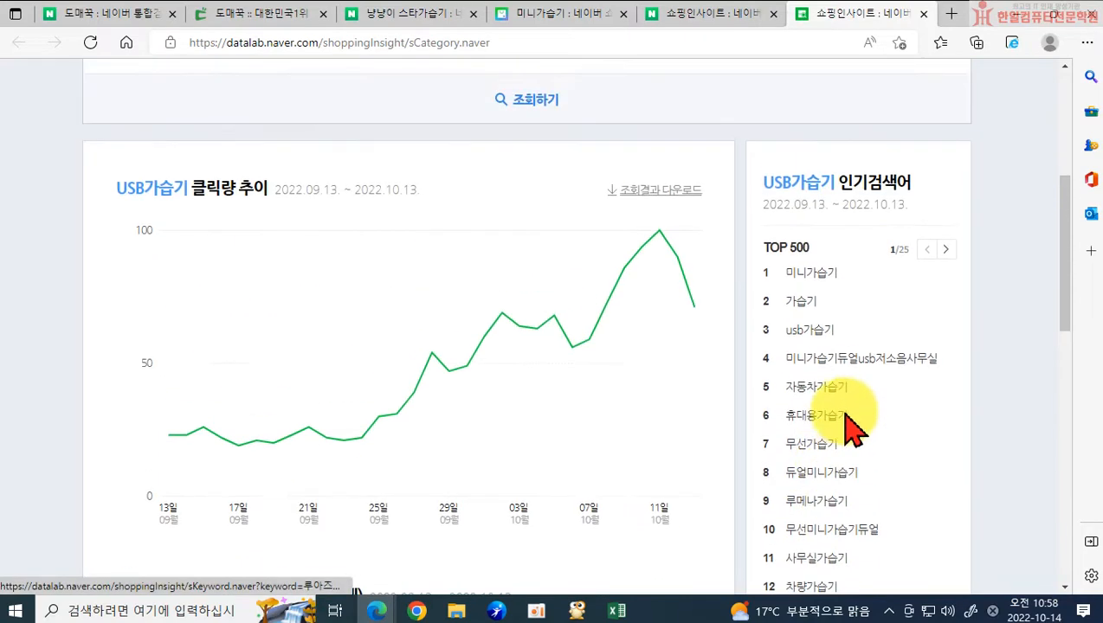
{"action": "left_click", "coordinate": [944, 284]}
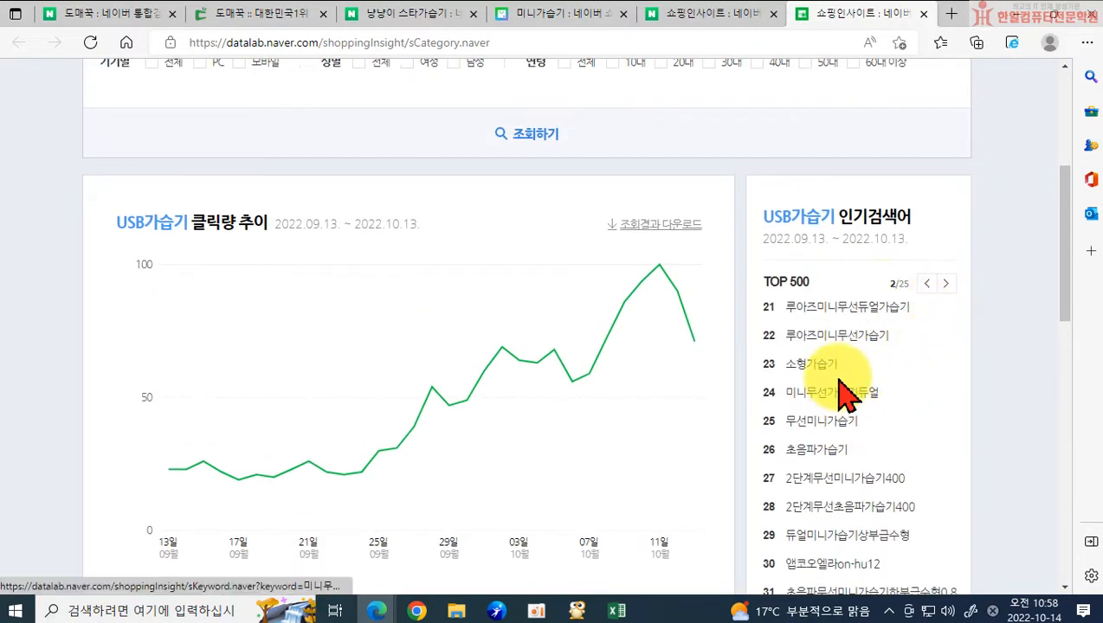
Return to Excel and replace 스타 with 소형 before 가습기 in the product name in E23
{"action": "left_click", "coordinate": [615, 609]}
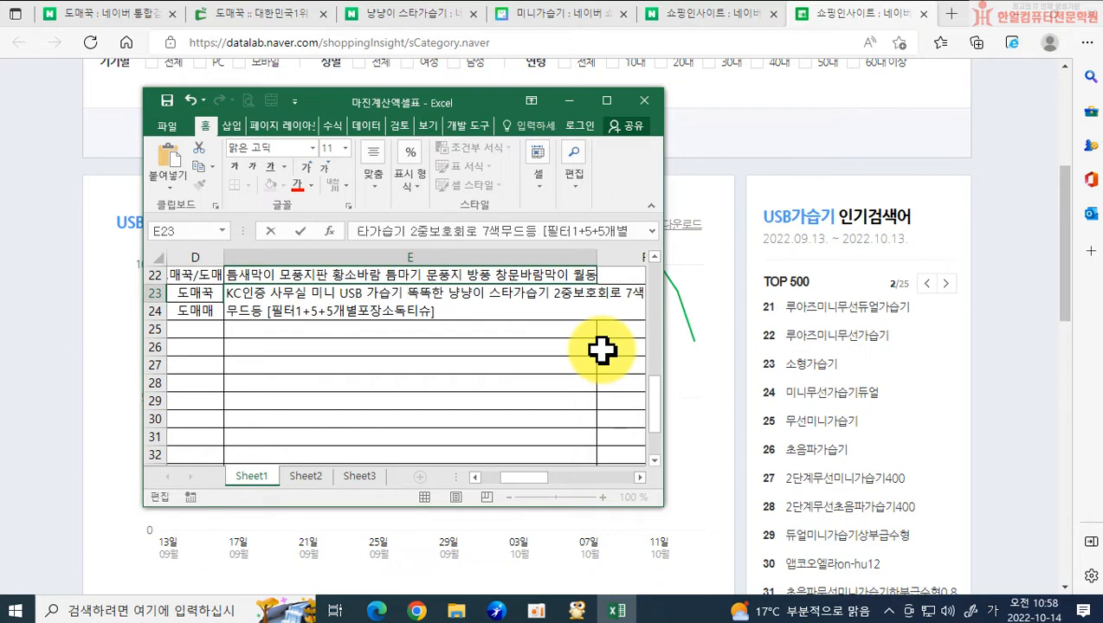
{"action": "key", "text": "BackSpace"}
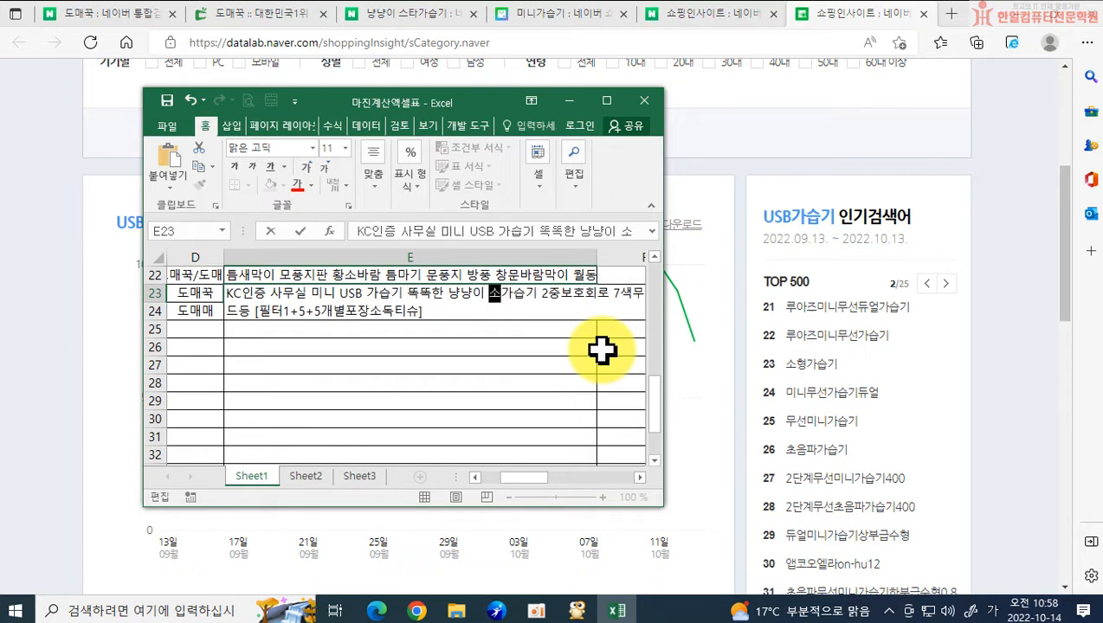
{"action": "type", "text": "형"}
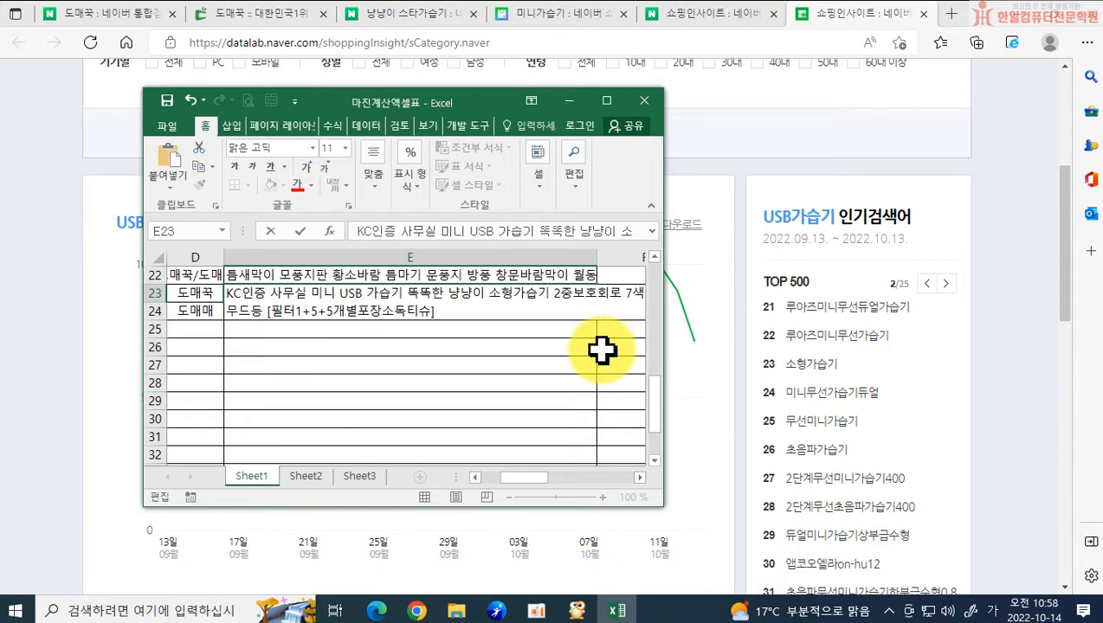
{"action": "scroll", "coordinate": [983, 433], "scroll_direction": "down", "scroll_amount": 1}
{"action": "scroll", "coordinate": [972, 433], "scroll_direction": "up", "scroll_amount": 2}
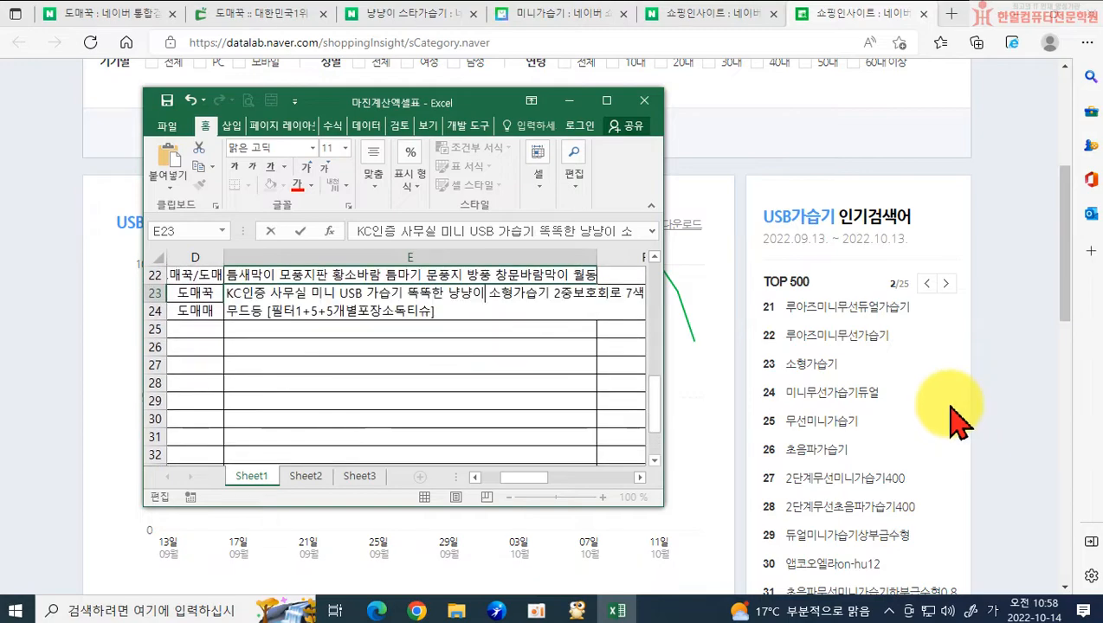
Return to DataLab in Edge and review page 3 of the USB가습기 popular search terms
{"action": "left_click_drag", "start_coordinate": [1066, 278], "coordinate": [984, 233]}
{"action": "left_click", "coordinate": [945, 227]}
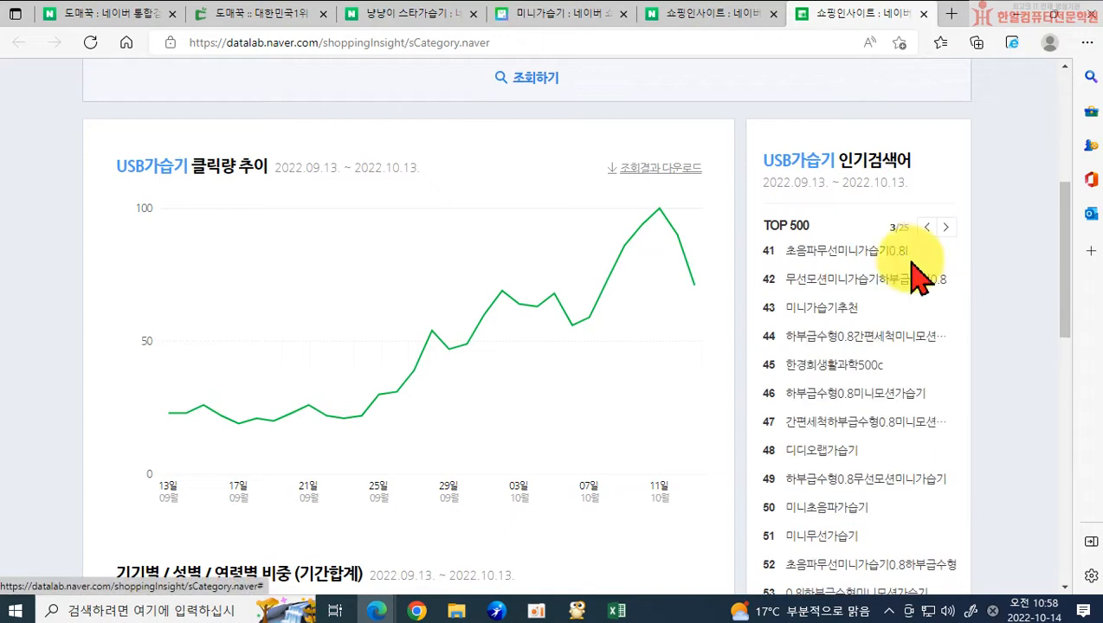
{"action": "scroll", "coordinate": [890, 456], "scroll_direction": "down", "scroll_amount": 2}
{"action": "scroll", "coordinate": [900, 458], "scroll_direction": "down", "scroll_amount": 1}
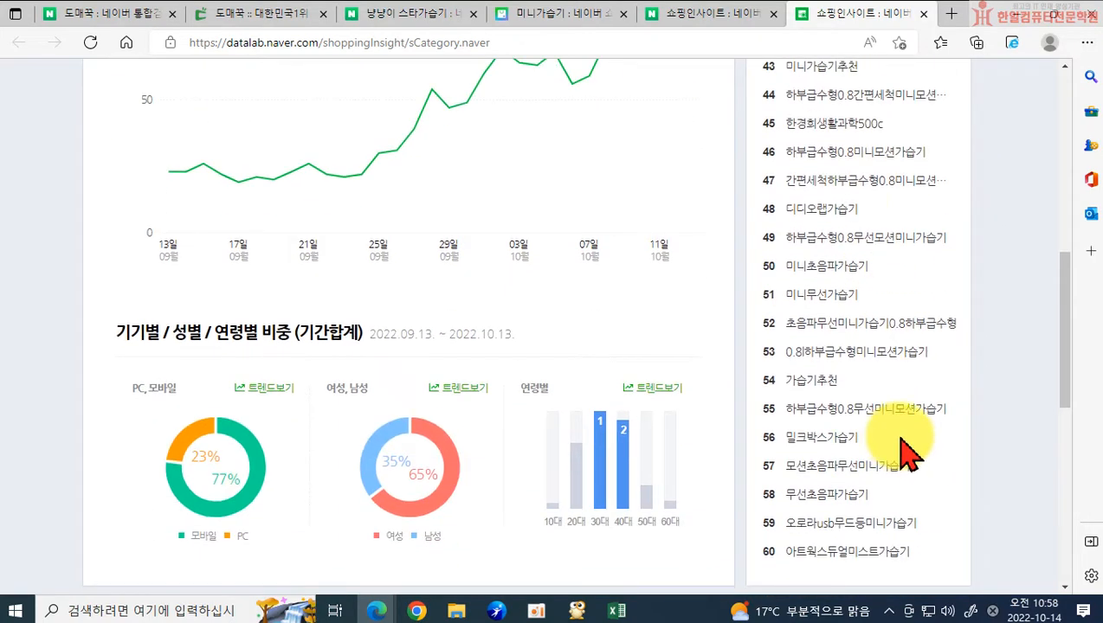
{"action": "scroll", "coordinate": [909, 450], "scroll_direction": "up", "scroll_amount": 2}
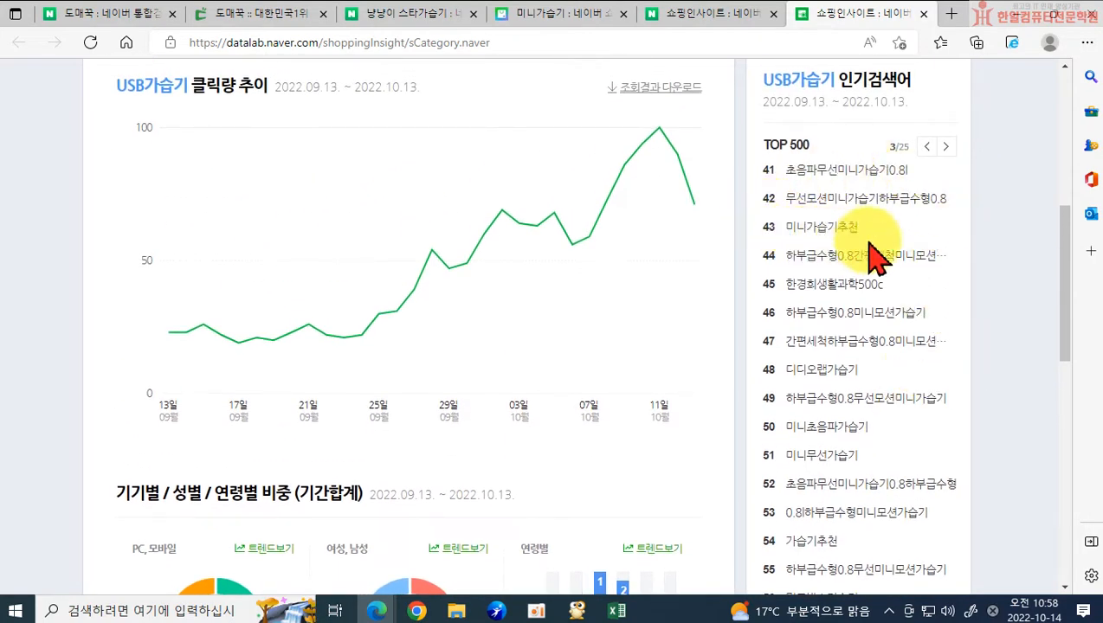
{"action": "scroll", "coordinate": [871, 243], "scroll_direction": "up", "scroll_amount": 1}
Close the DataLab and 쇼핑인사이트 search tabs, and minimise Edge after switching to the 냥냥이 스타가습기 results
{"action": "left_click", "coordinate": [924, 13]}
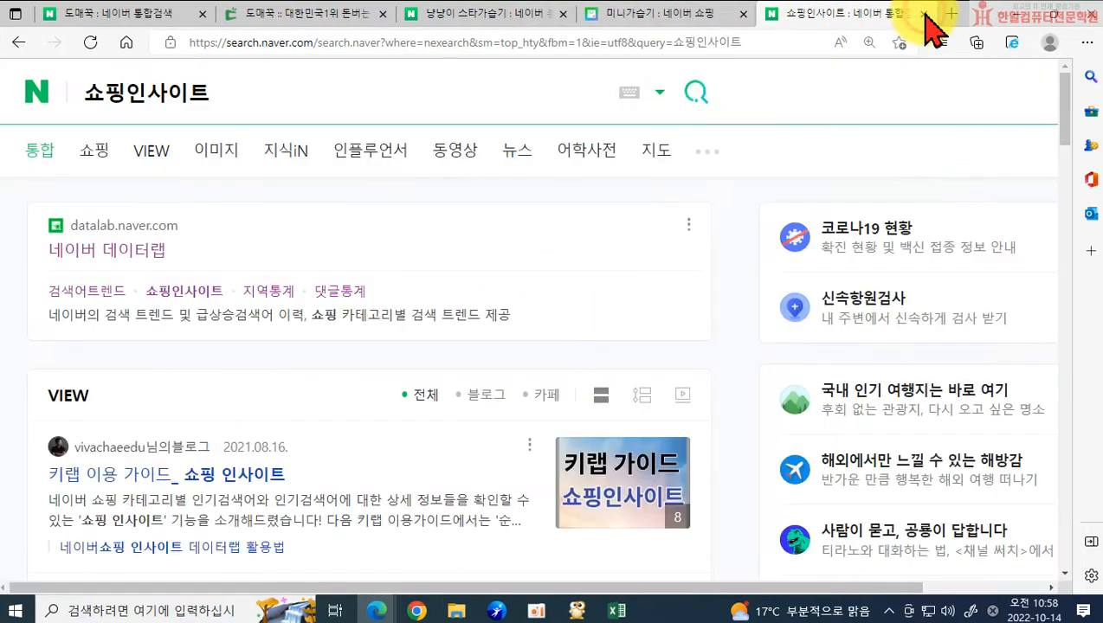
{"action": "left_click", "coordinate": [923, 14]}
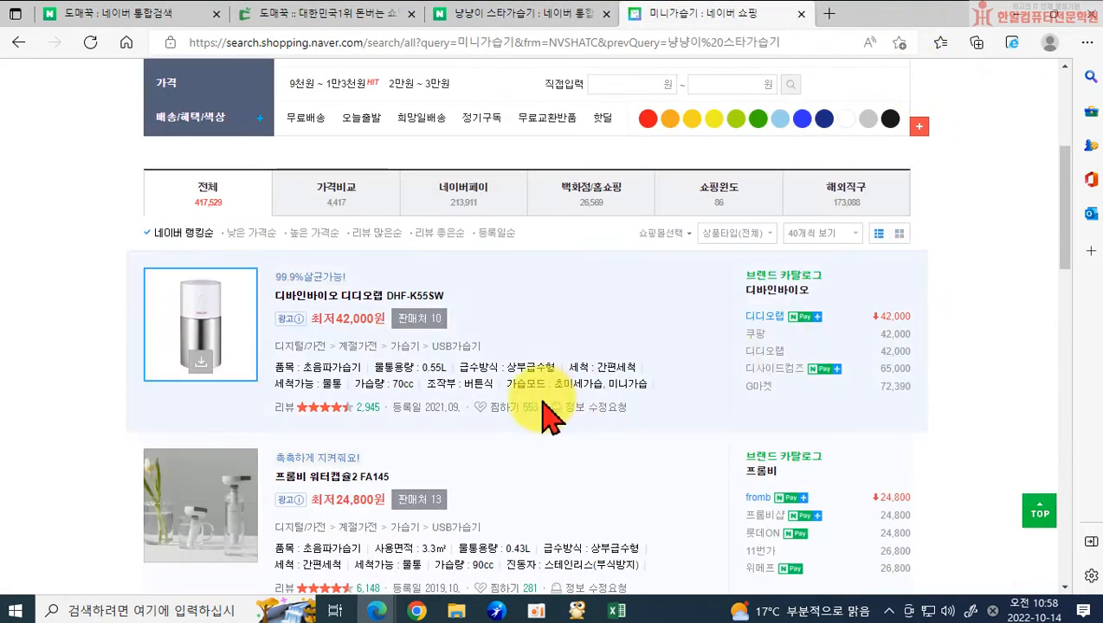
{"action": "left_click", "coordinate": [529, 19]}
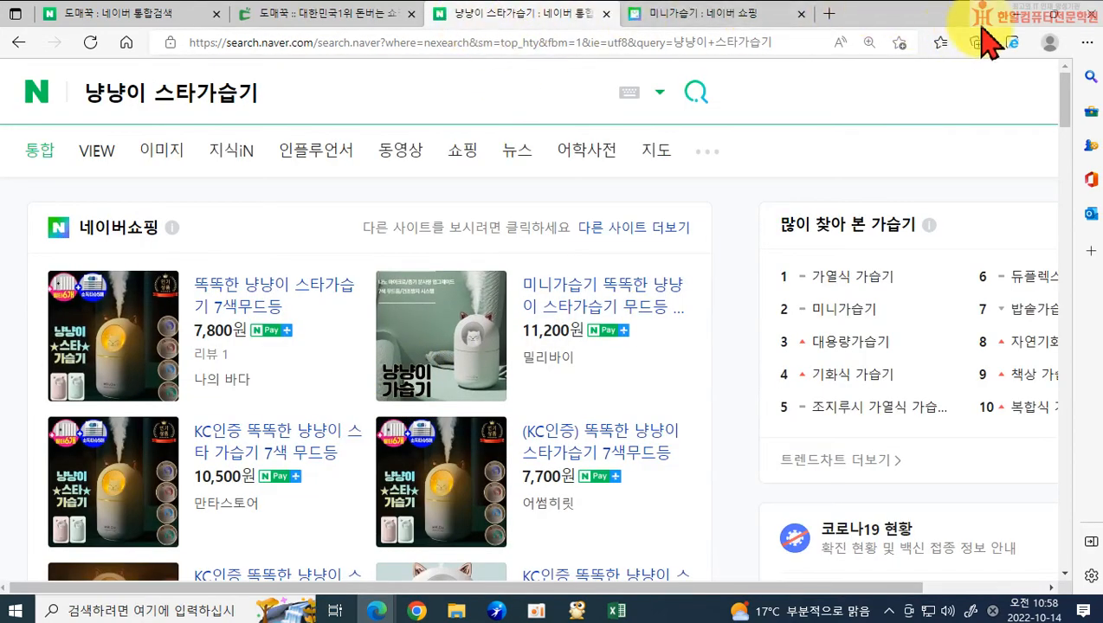
{"action": "left_click", "coordinate": [1013, 19]}
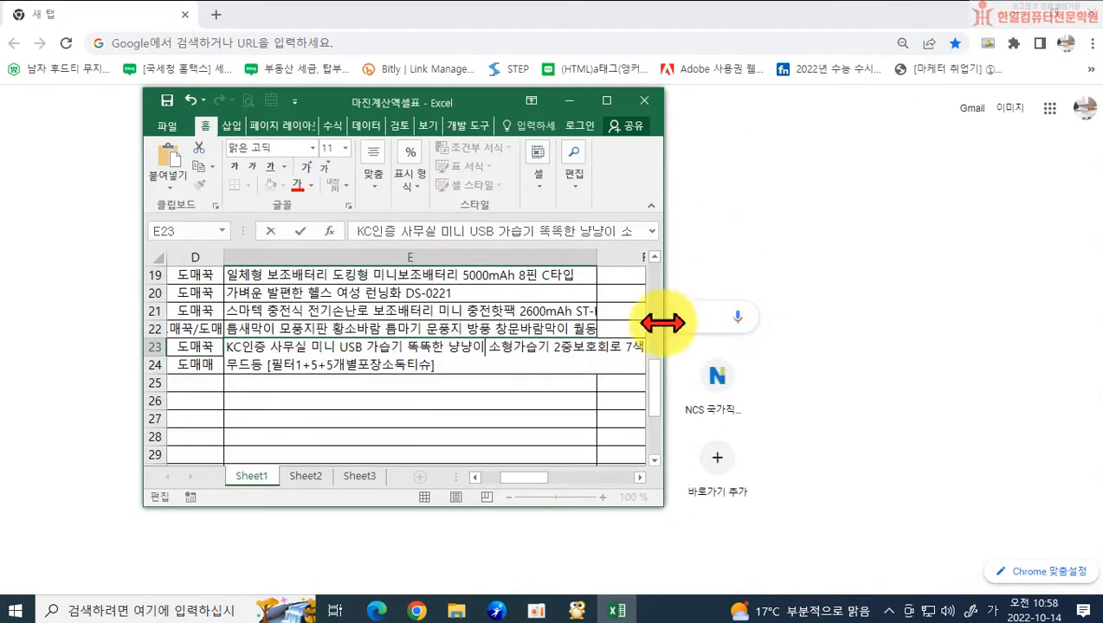
Commit the edited product name and select E23 in the maximised Excel window
{"action": "left_click", "coordinate": [449, 430]}
{"action": "left_click", "coordinate": [606, 101]}
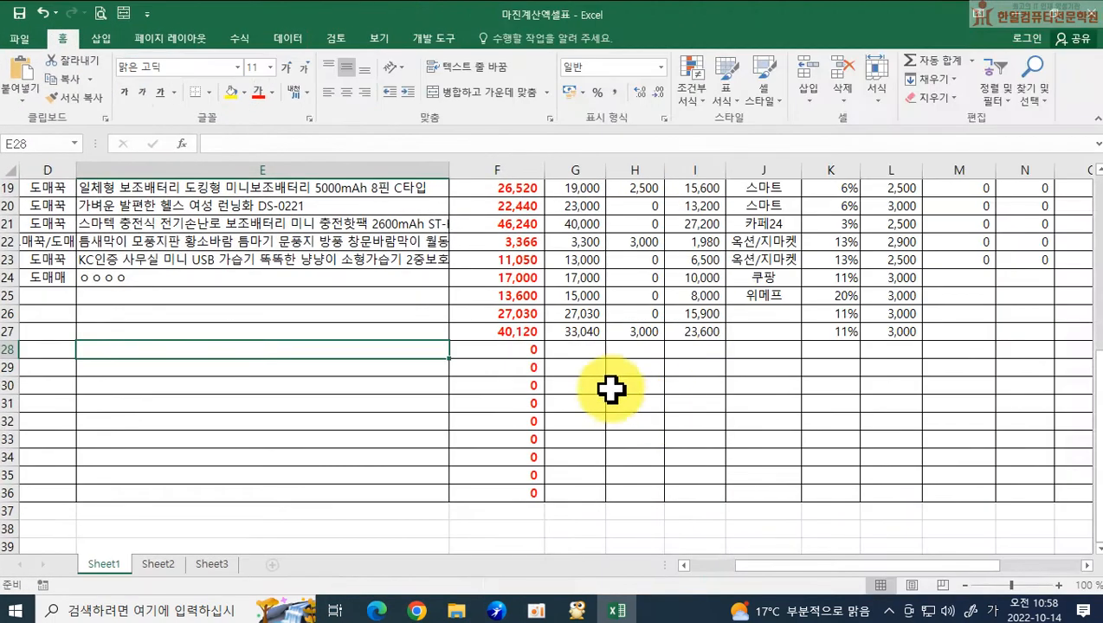
{"action": "left_click", "coordinate": [290, 261]}
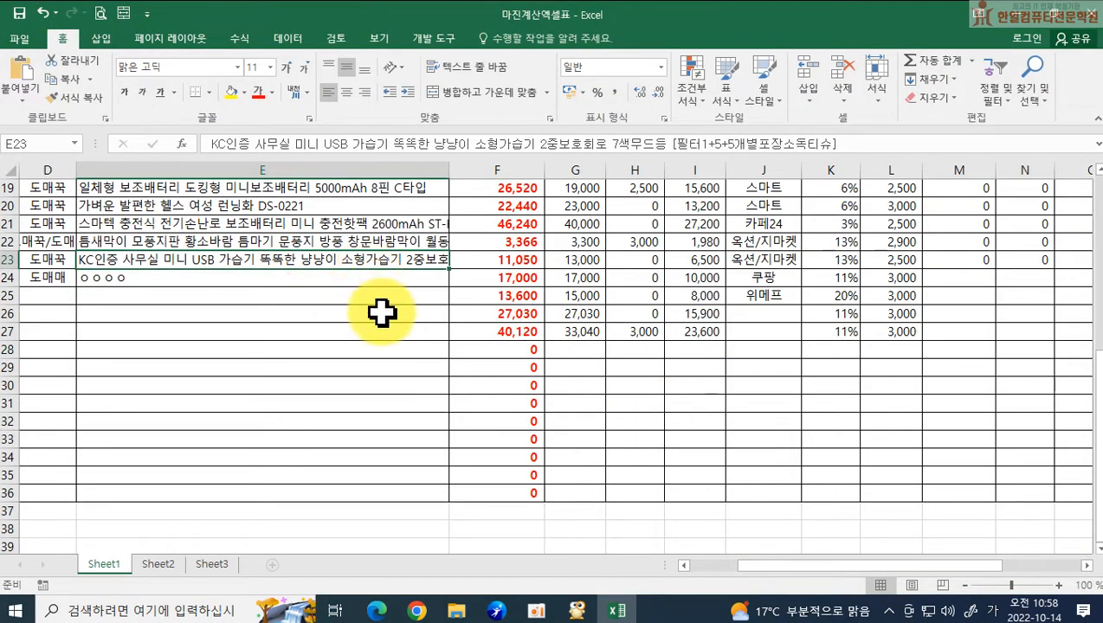
Open 01vert.jpg from the 똑똑한 냥냥이 스타가습기 folder in 알씨 and show it at original size
{"action": "double_click", "coordinate": [272, 260]}
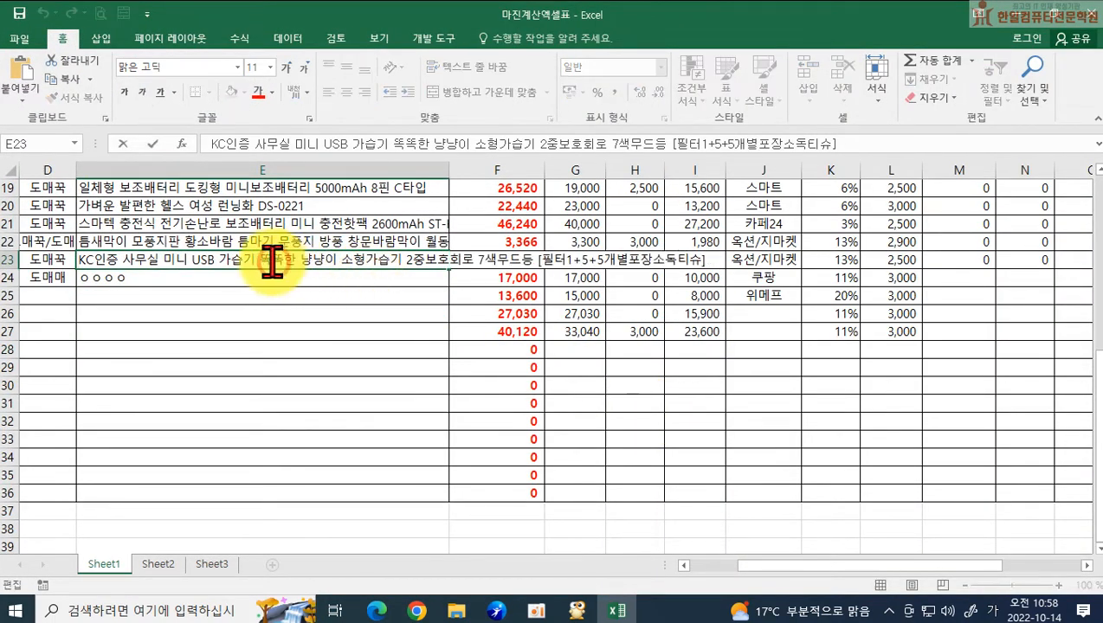
{"action": "left_click", "coordinate": [455, 612]}
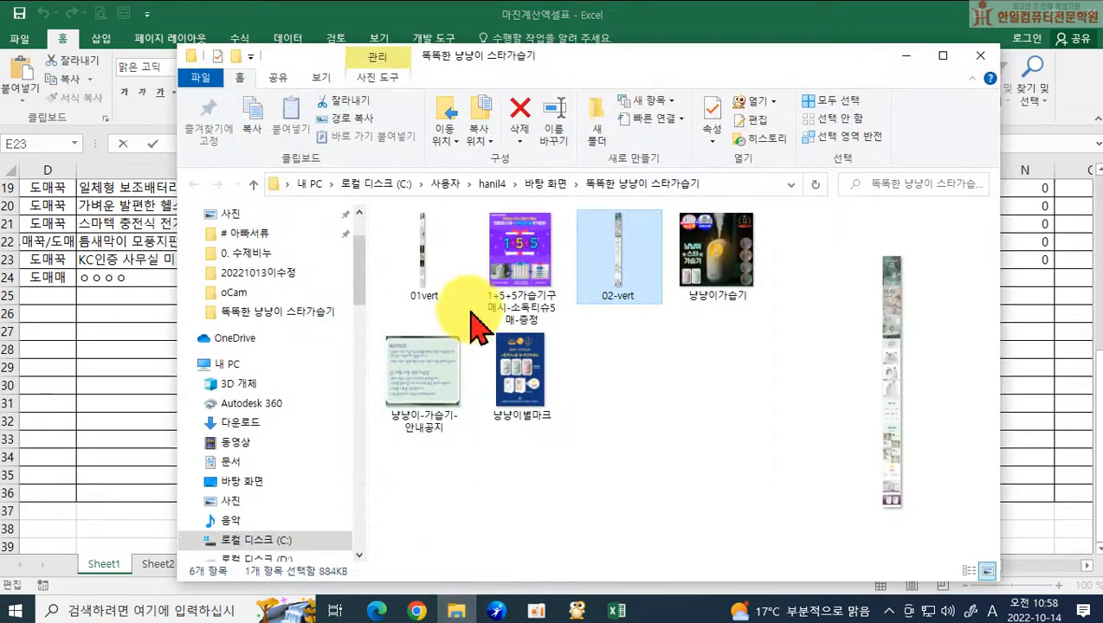
{"action": "left_click", "coordinate": [437, 282]}
{"action": "left_click", "coordinate": [528, 322]}
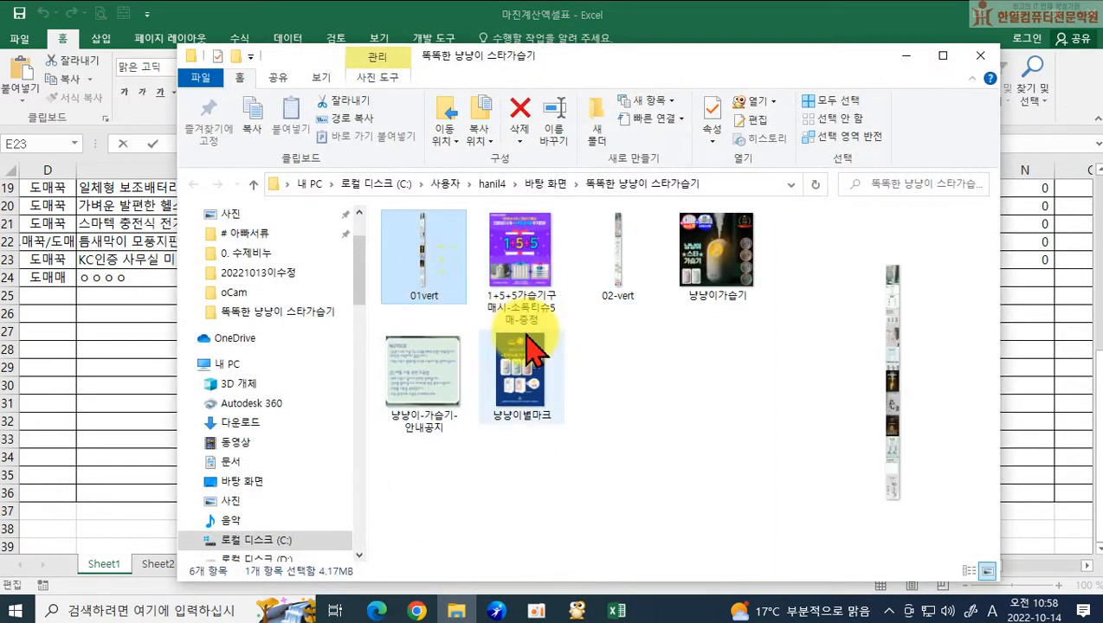
{"action": "double_click", "coordinate": [436, 273]}
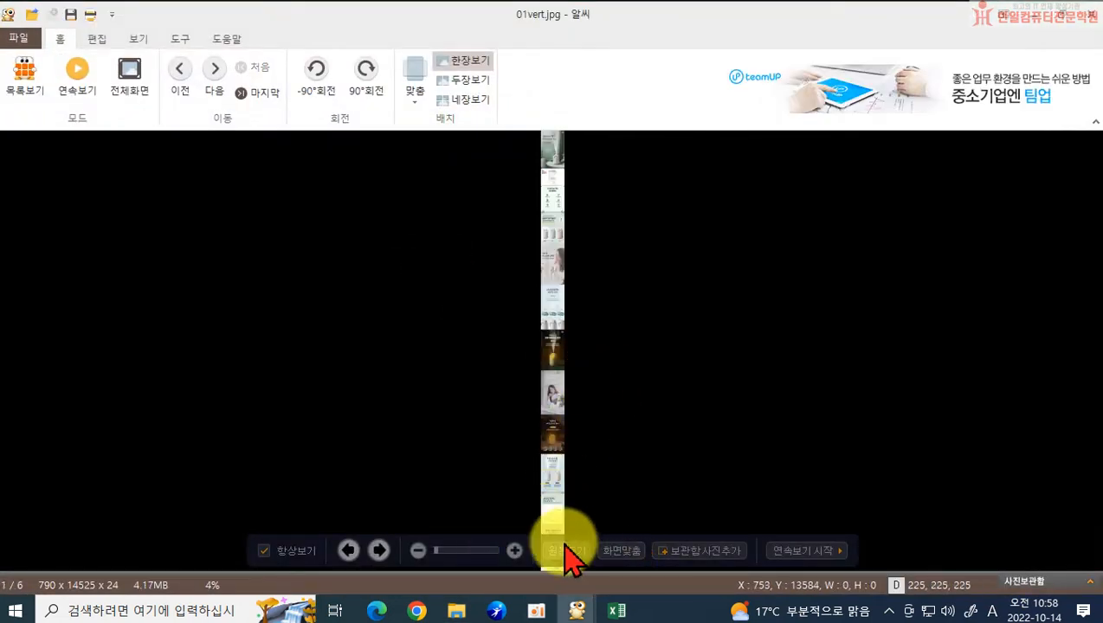
{"action": "left_click", "coordinate": [568, 551]}
Examine the humidifier's detail image from the night sleep mode section up to the title section for features usable as keywords
{"action": "left_click_drag", "start_coordinate": [652, 290], "coordinate": [618, 451]}
{"action": "left_click_drag", "start_coordinate": [613, 276], "coordinate": [607, 431]}
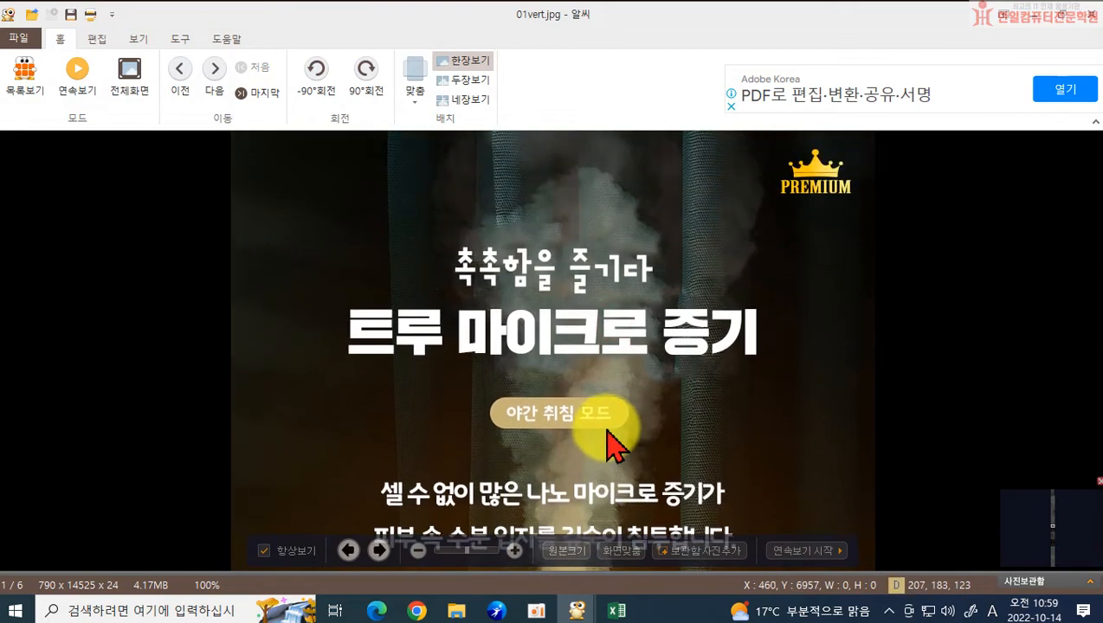
{"action": "left_click_drag", "start_coordinate": [623, 362], "coordinate": [591, 504]}
{"action": "left_click_drag", "start_coordinate": [576, 313], "coordinate": [552, 492]}
{"action": "left_click_drag", "start_coordinate": [535, 259], "coordinate": [533, 459]}
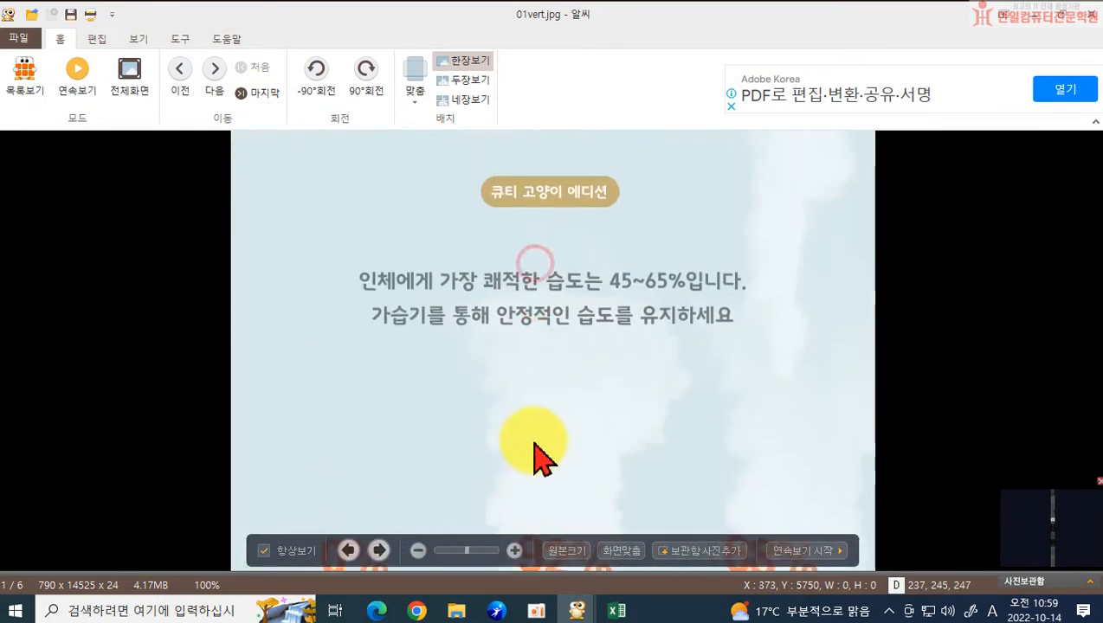
{"action": "left_click_drag", "start_coordinate": [505, 275], "coordinate": [510, 401]}
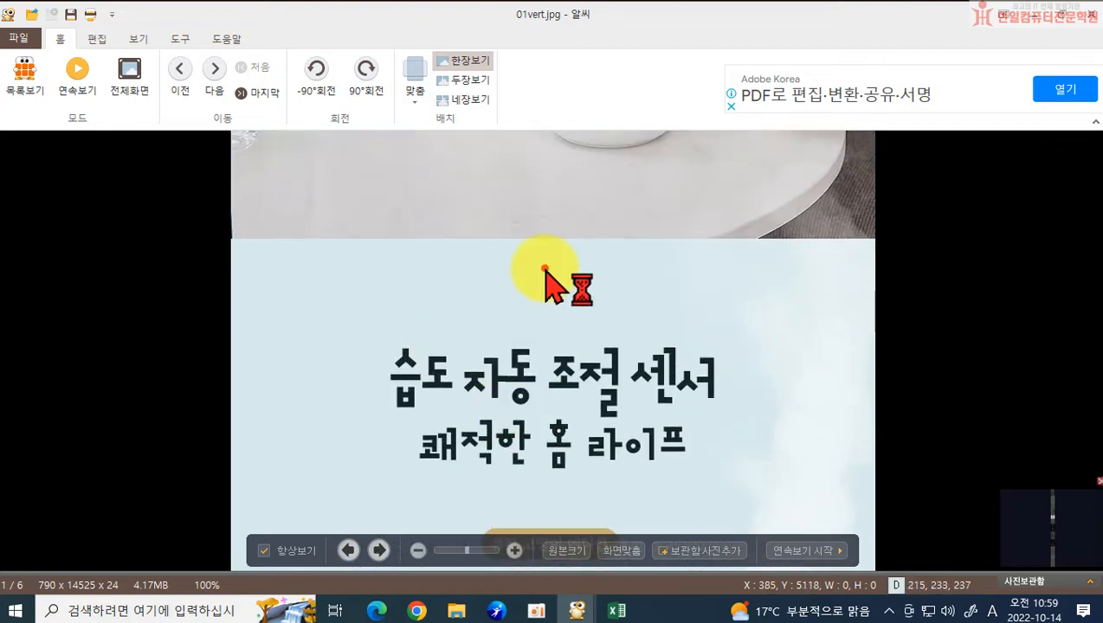
{"action": "left_click_drag", "start_coordinate": [544, 270], "coordinate": [557, 442]}
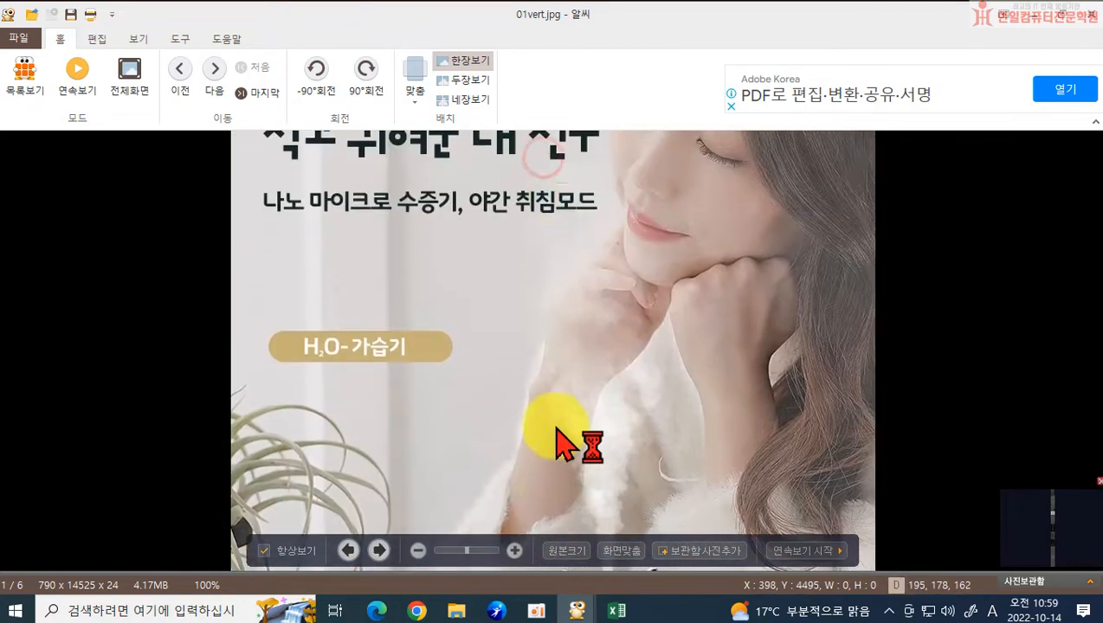
{"action": "left_click_drag", "start_coordinate": [536, 217], "coordinate": [538, 389]}
{"action": "left_click_drag", "start_coordinate": [537, 317], "coordinate": [538, 341]}
{"action": "left_click_drag", "start_coordinate": [537, 249], "coordinate": [522, 485]}
{"action": "left_click_drag", "start_coordinate": [521, 309], "coordinate": [521, 420]}
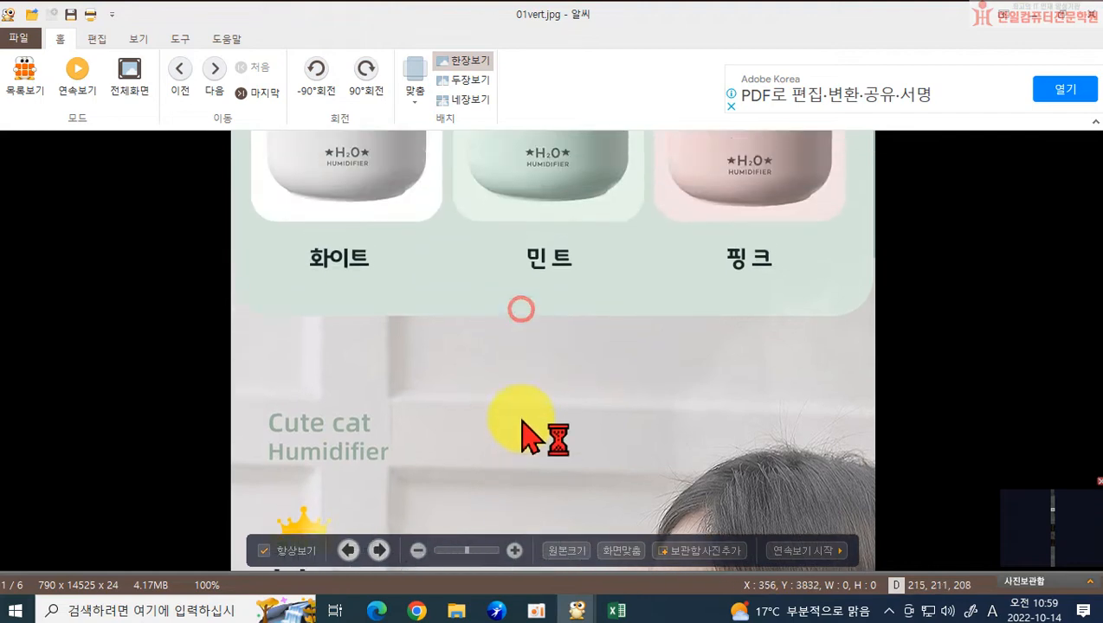
{"action": "left_click_drag", "start_coordinate": [505, 236], "coordinate": [496, 436]}
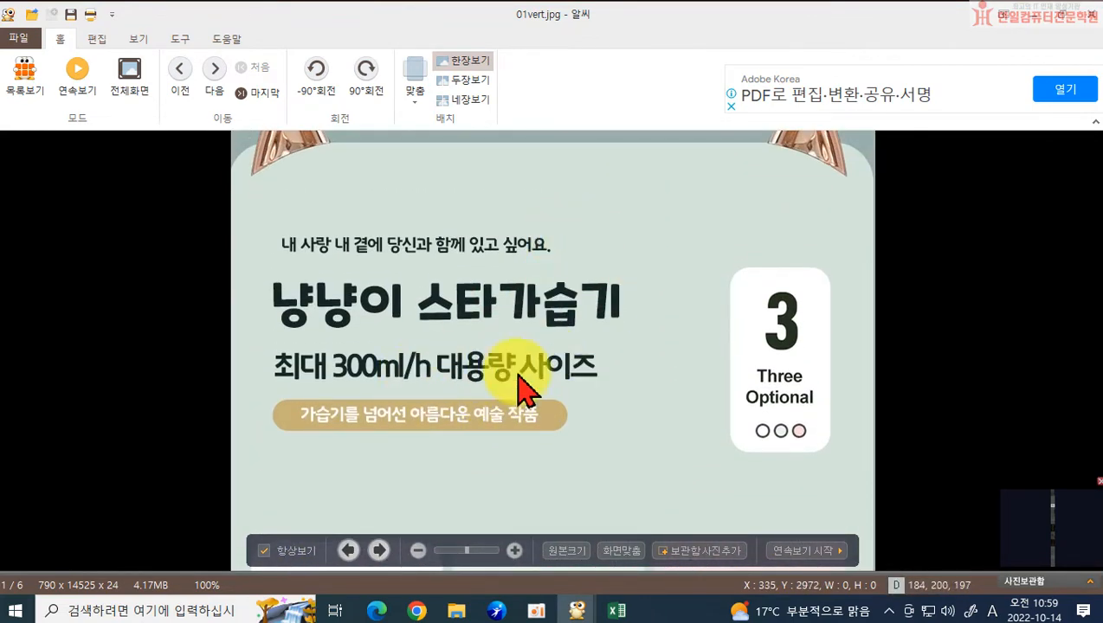
{"action": "left_click_drag", "start_coordinate": [612, 235], "coordinate": [608, 301]}
{"action": "left_click_drag", "start_coordinate": [590, 216], "coordinate": [578, 450]}
{"action": "left_click_drag", "start_coordinate": [551, 232], "coordinate": [558, 346]}
{"action": "left_click_drag", "start_coordinate": [567, 260], "coordinate": [547, 455]}
{"action": "left_click_drag", "start_coordinate": [554, 301], "coordinate": [554, 481]}
{"action": "left_click_drag", "start_coordinate": [548, 230], "coordinate": [559, 523]}
{"action": "left_click_drag", "start_coordinate": [537, 209], "coordinate": [554, 431]}
{"action": "left_click_drag", "start_coordinate": [550, 253], "coordinate": [547, 418]}
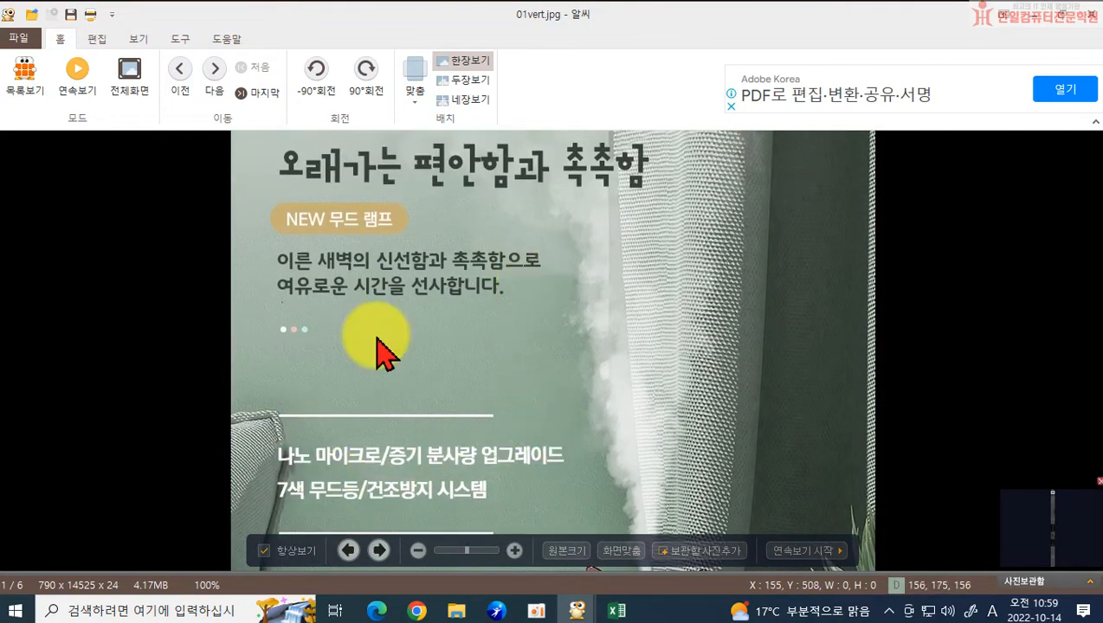
{"action": "left_click_drag", "start_coordinate": [613, 207], "coordinate": [640, 424]}
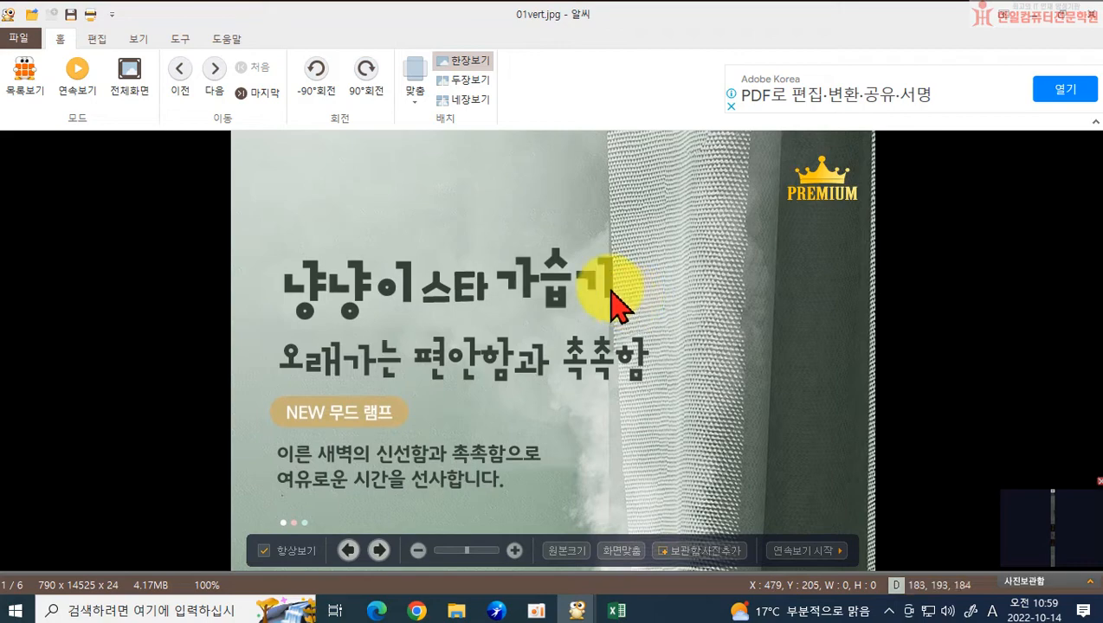
Review the detail image again from the title section down to the humidity control modes for product features
{"action": "scroll", "coordinate": [606, 362], "scroll_direction": "down", "scroll_amount": 8}
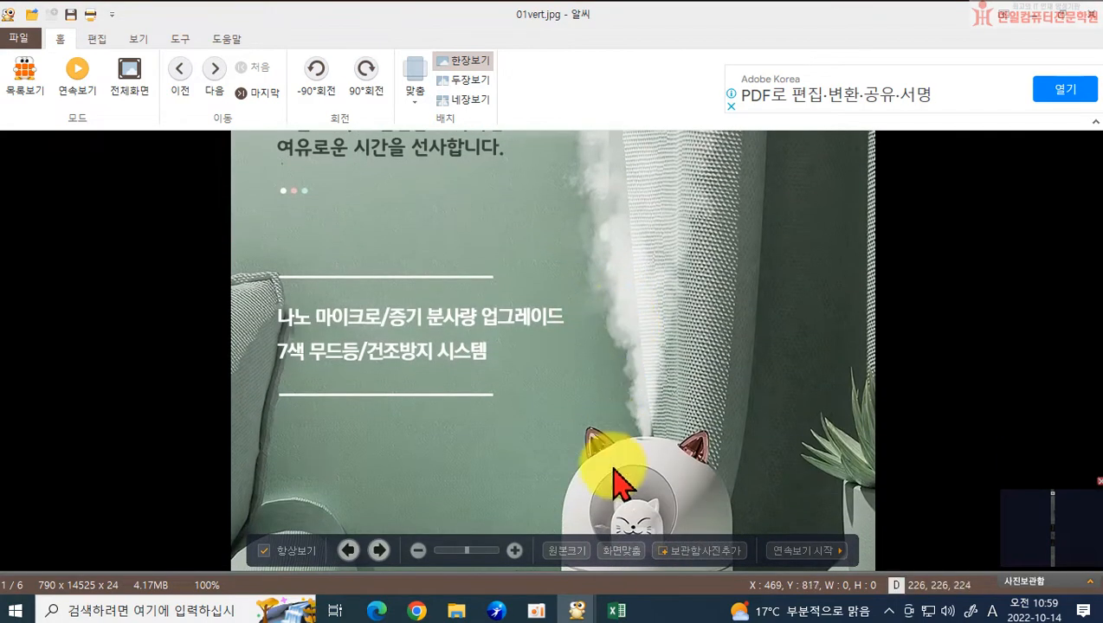
{"action": "scroll", "coordinate": [594, 370], "scroll_direction": "down", "scroll_amount": 10}
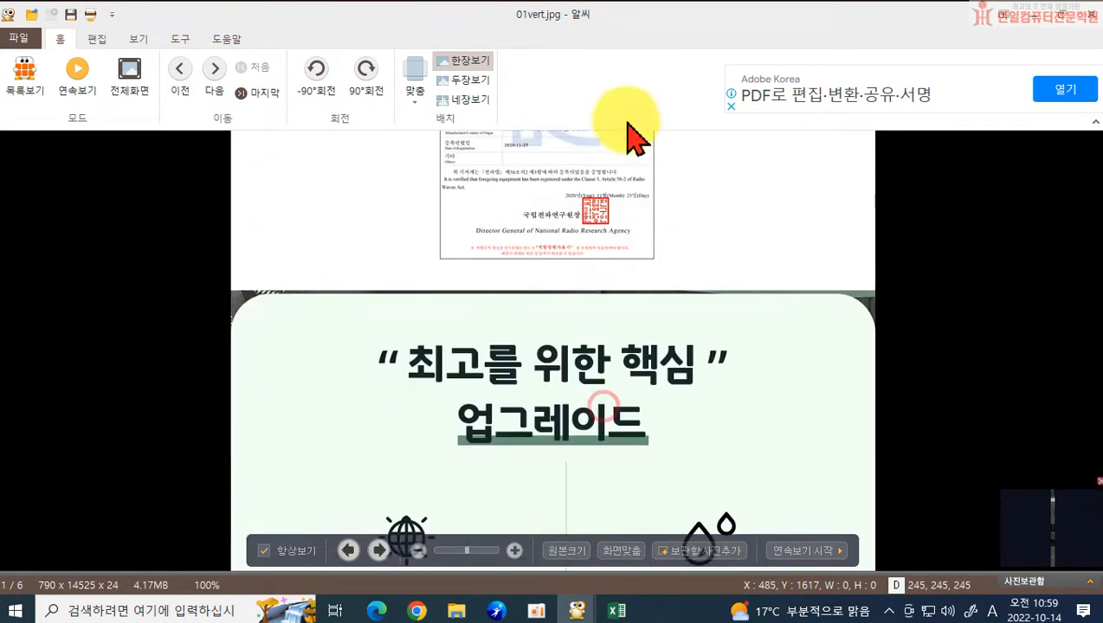
{"action": "scroll", "coordinate": [655, 242], "scroll_direction": "down", "scroll_amount": 10}
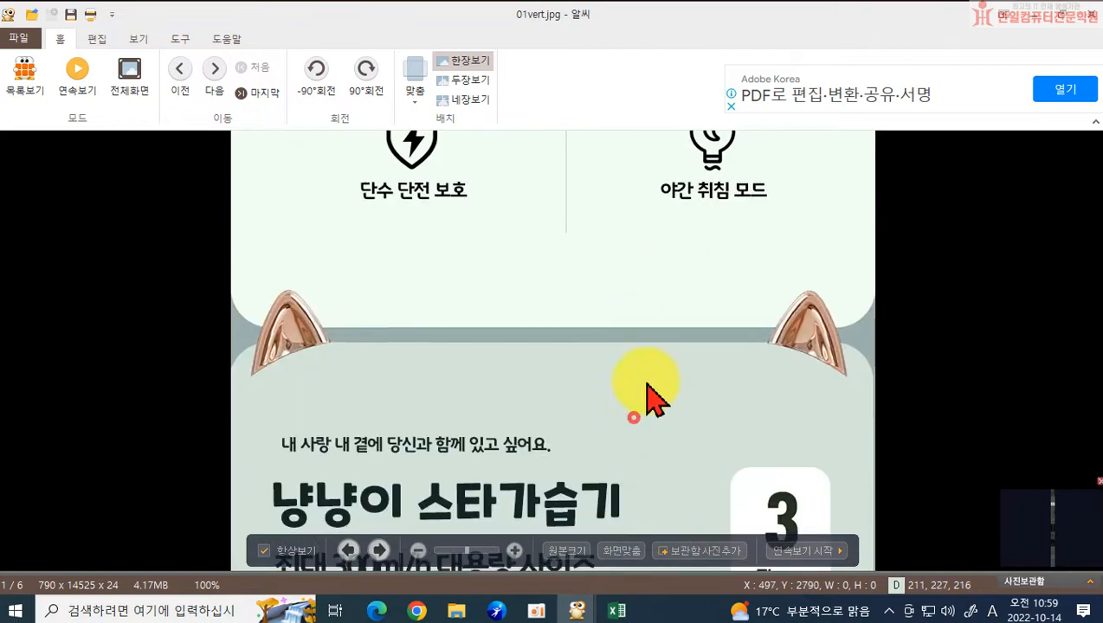
{"action": "scroll", "coordinate": [615, 433], "scroll_direction": "down", "scroll_amount": 6}
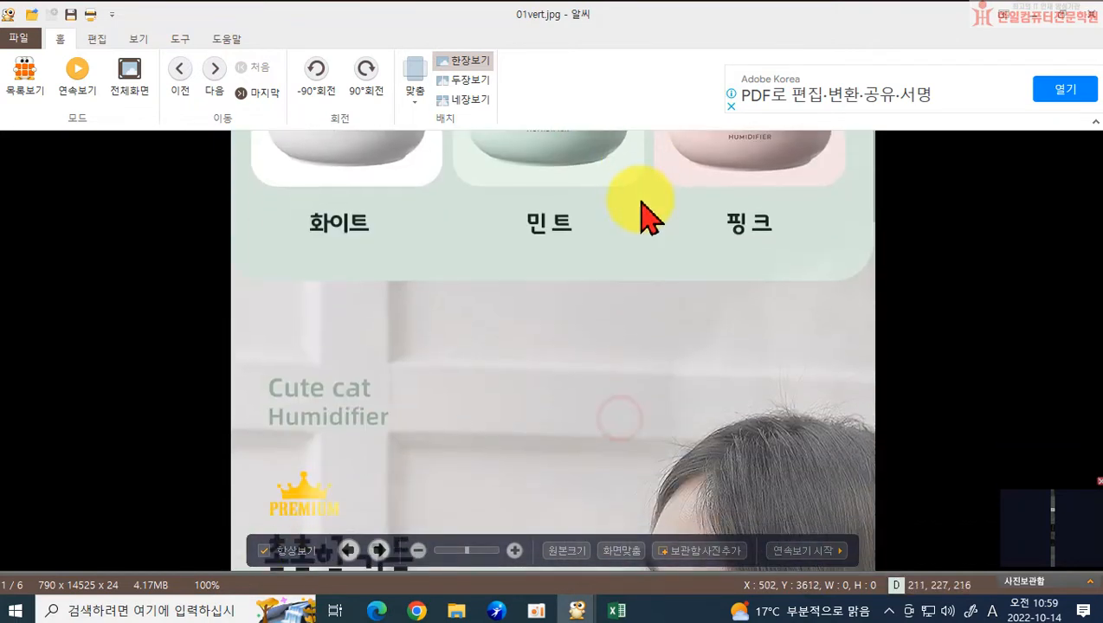
{"action": "scroll", "coordinate": [596, 413], "scroll_direction": "down", "scroll_amount": 5}
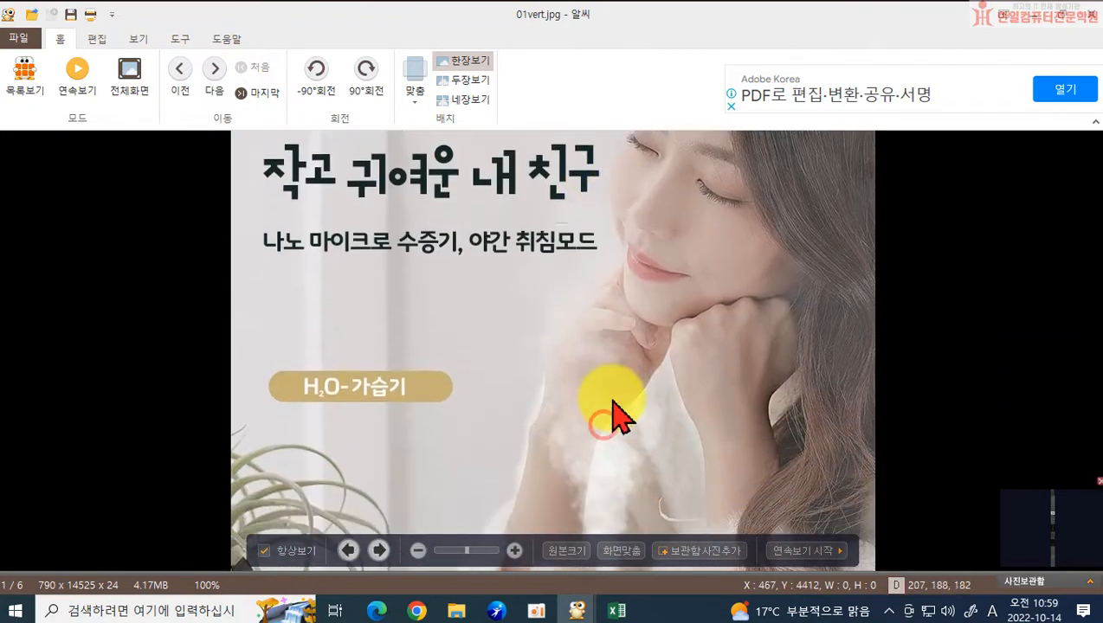
{"action": "scroll", "coordinate": [606, 433], "scroll_direction": "down", "scroll_amount": 2}
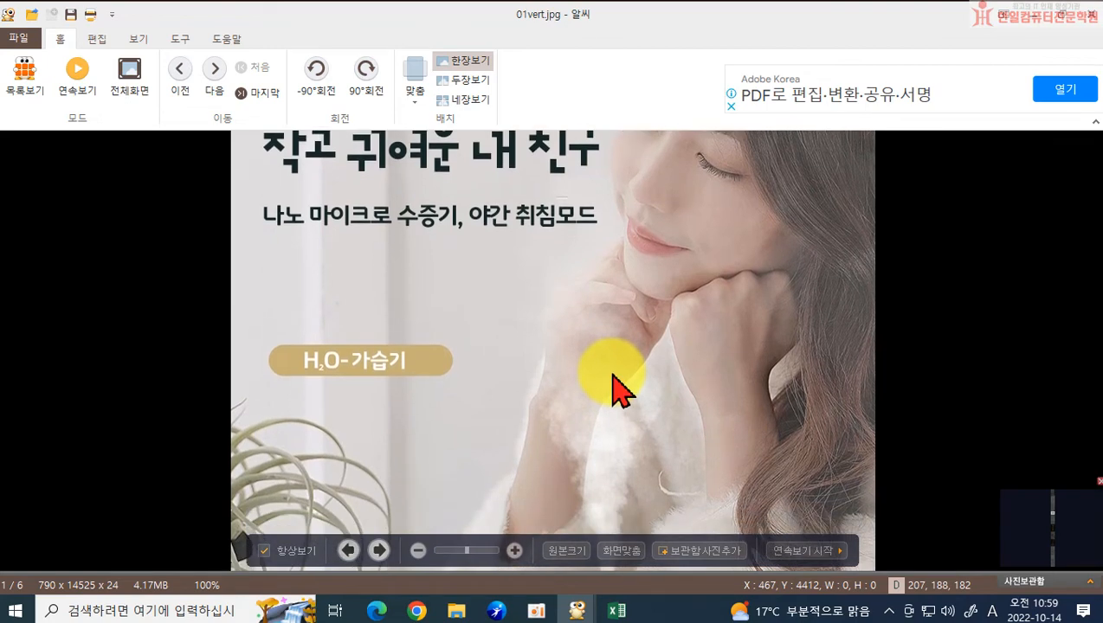
{"action": "scroll", "coordinate": [593, 451], "scroll_direction": "down", "scroll_amount": 7}
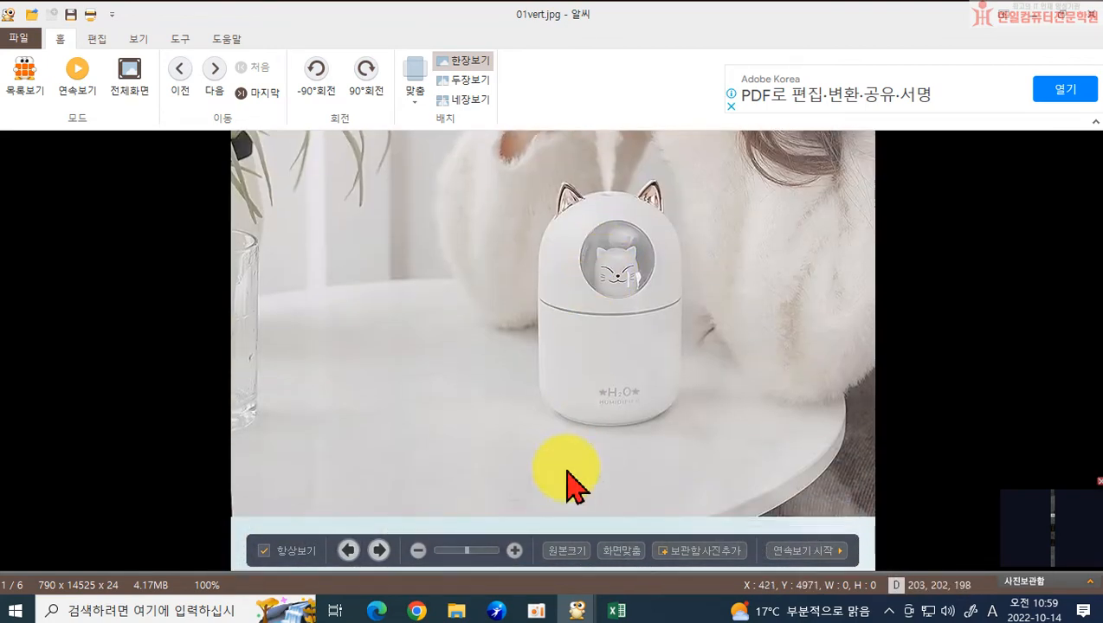
{"action": "scroll", "coordinate": [593, 312], "scroll_direction": "down", "scroll_amount": 3}
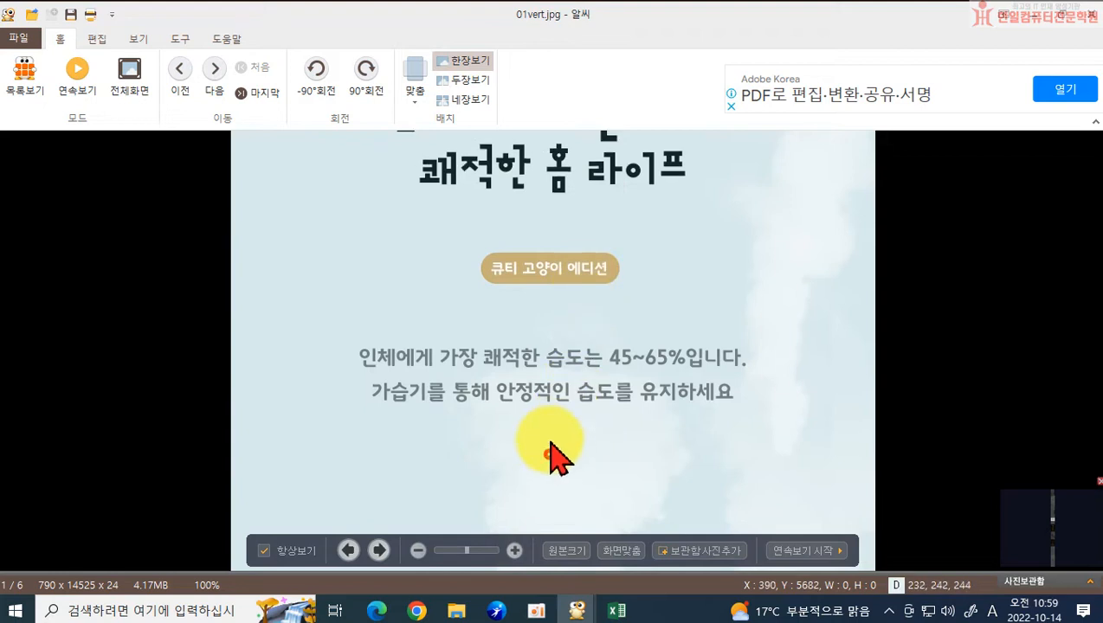
{"action": "scroll", "coordinate": [572, 520], "scroll_direction": "up", "scroll_amount": 2}
{"action": "scroll", "coordinate": [567, 537], "scroll_direction": "down", "scroll_amount": 7}
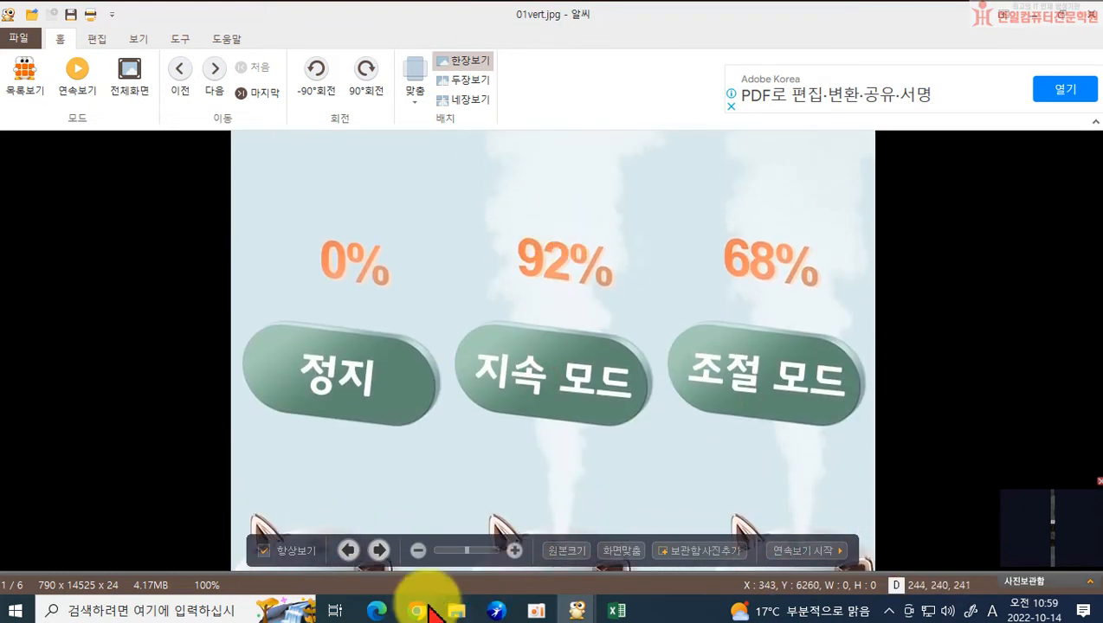
Return to Excel and delete KC인증 from the start of the product name in E23
{"action": "left_click", "coordinate": [611, 611]}
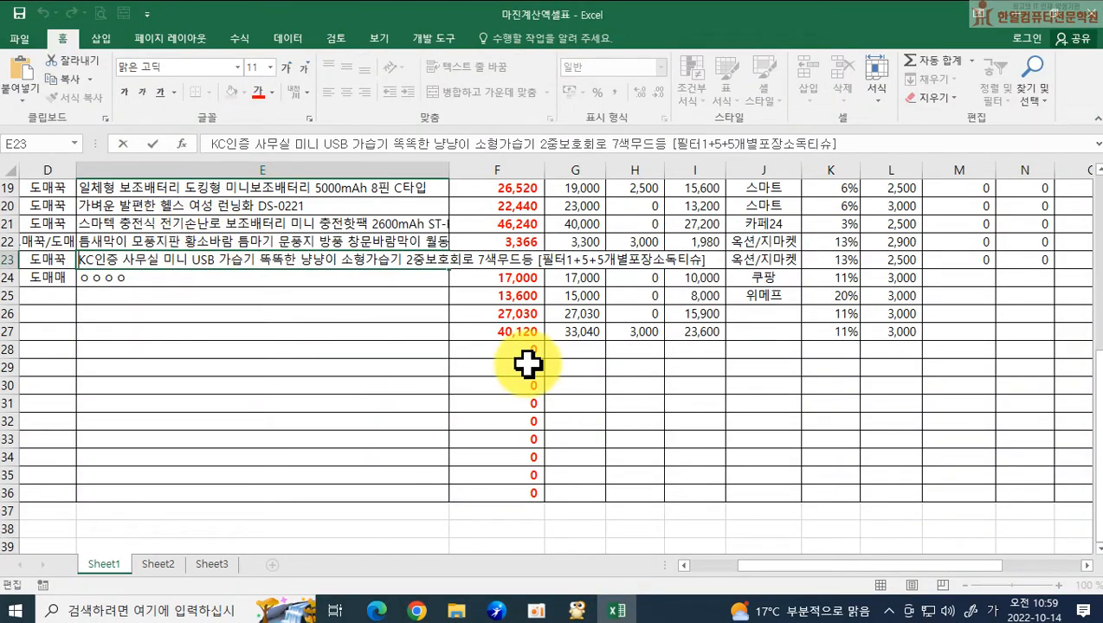
{"action": "key", "text": "Delete"}
{"action": "key", "text": "Delete"}
{"action": "key", "text": "Delete"}
{"action": "key", "text": "Delete"}
{"action": "key", "text": "Delete"}
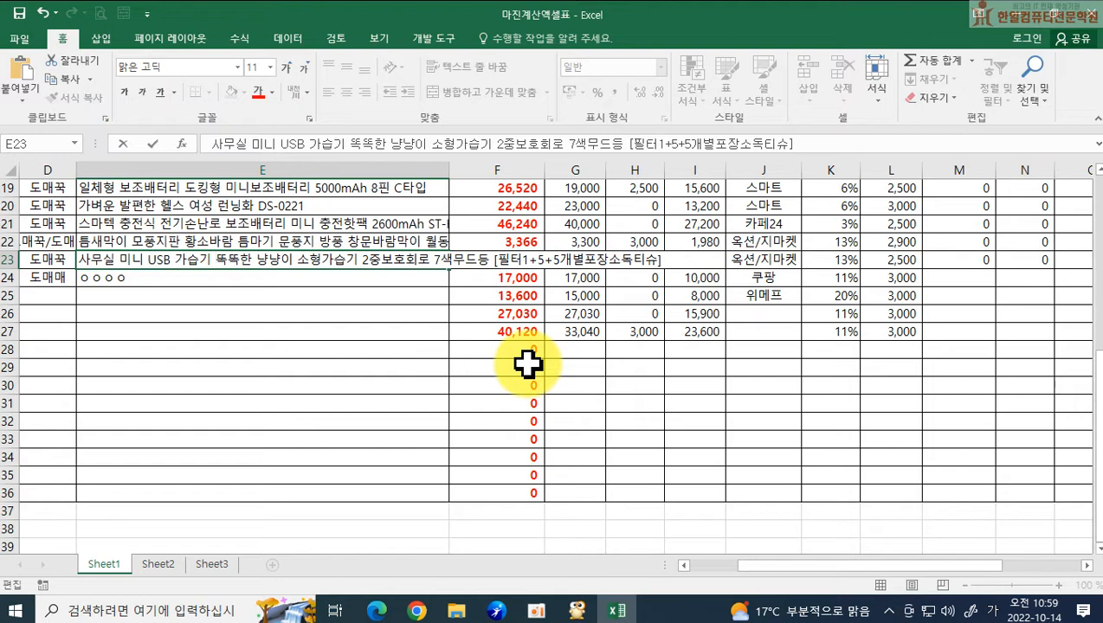
Replace 냥냥이 with 마이크로 나노 습도조절장치 after 똑똑한 in the E23 product name
{"action": "type", "text": "마이크로 나"}
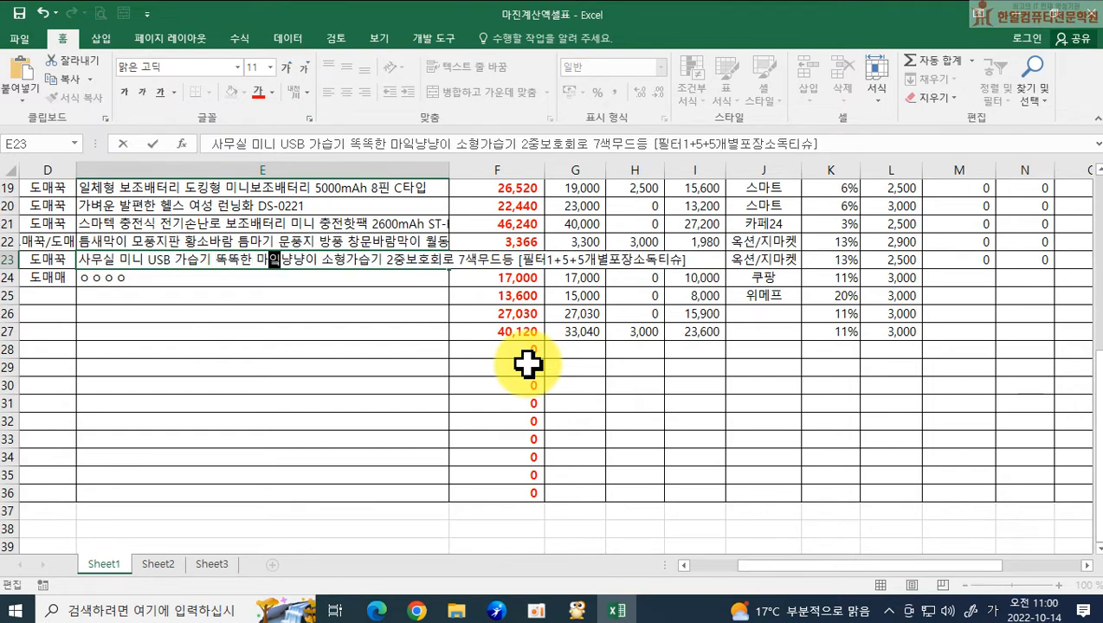
{"action": "type", "text": "노"}
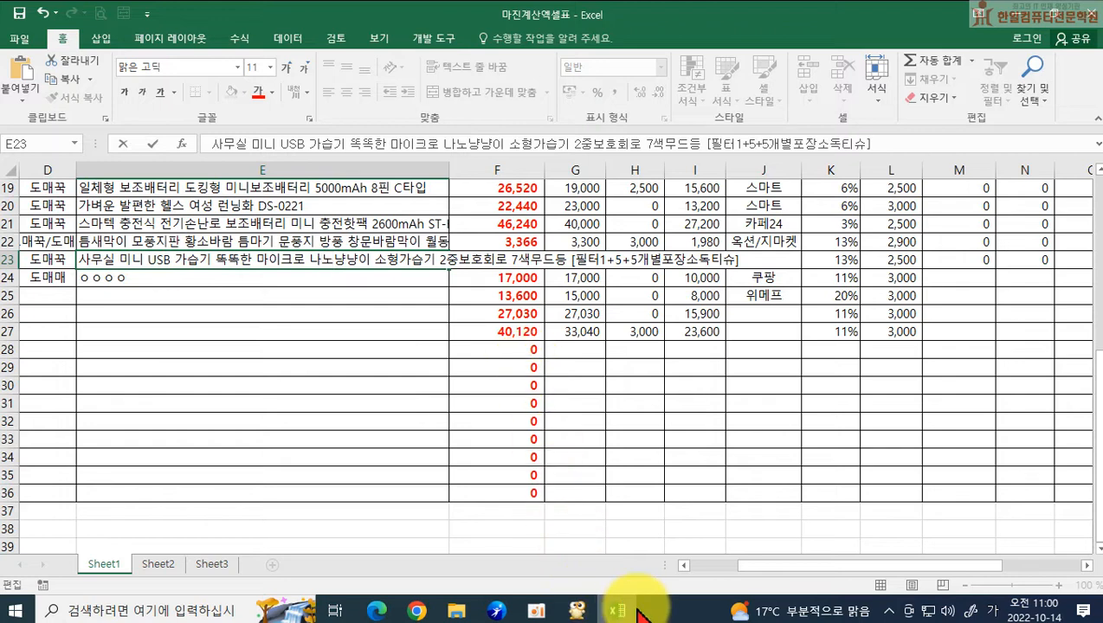
{"action": "type", "text": " ㅅㅂ도조"}
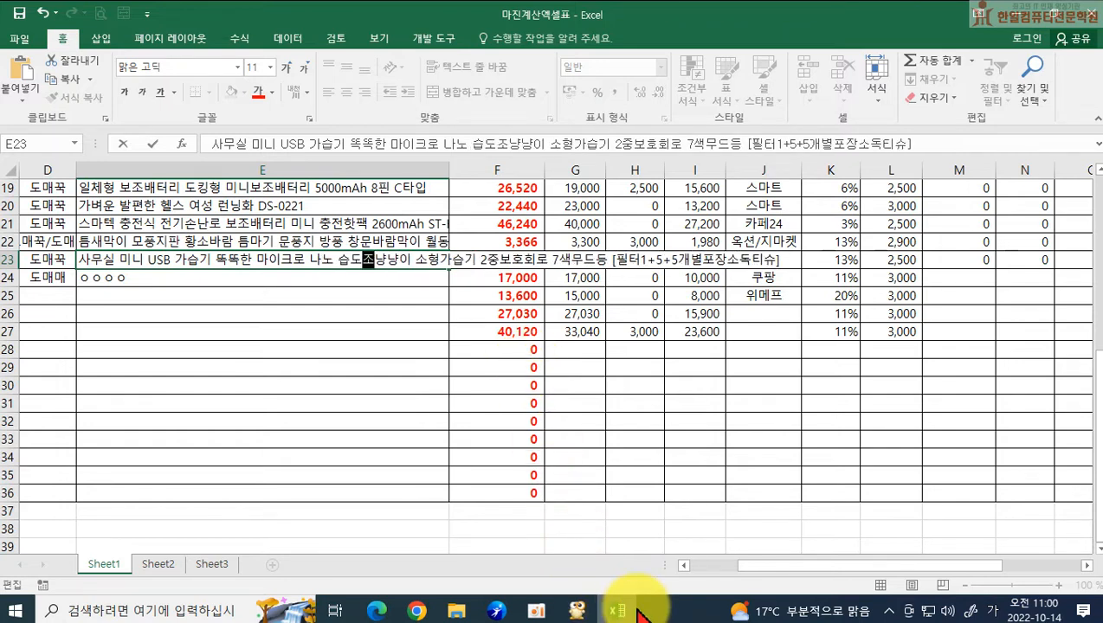
{"action": "type", "text": "절장치"}
{"action": "key", "text": "Delete"}
{"action": "key", "text": "Delete"}
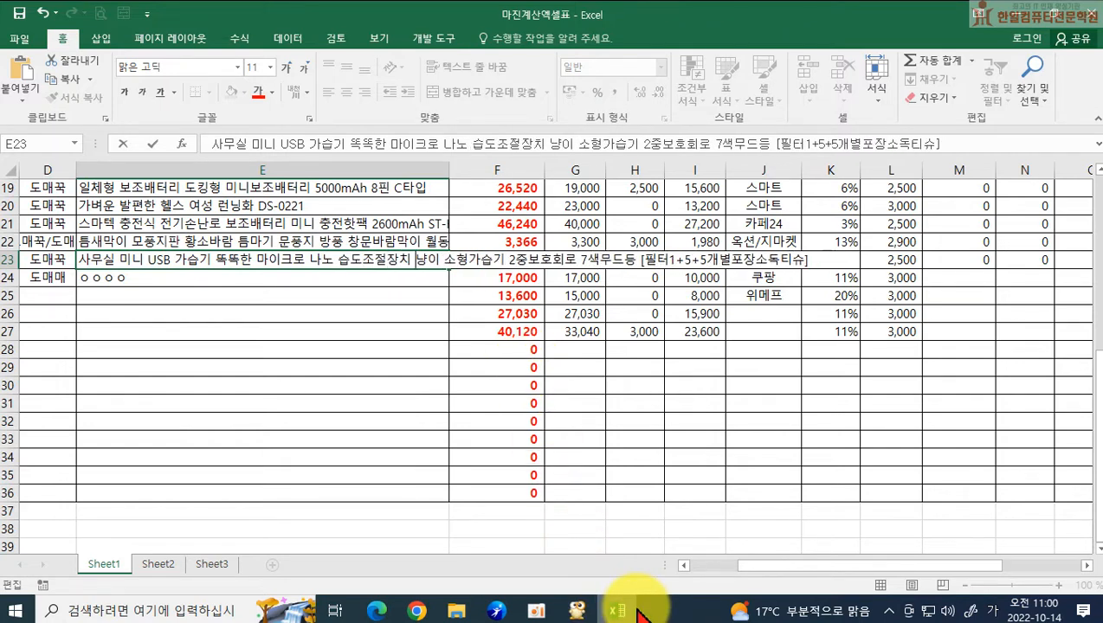
{"action": "key", "text": "Delete"}
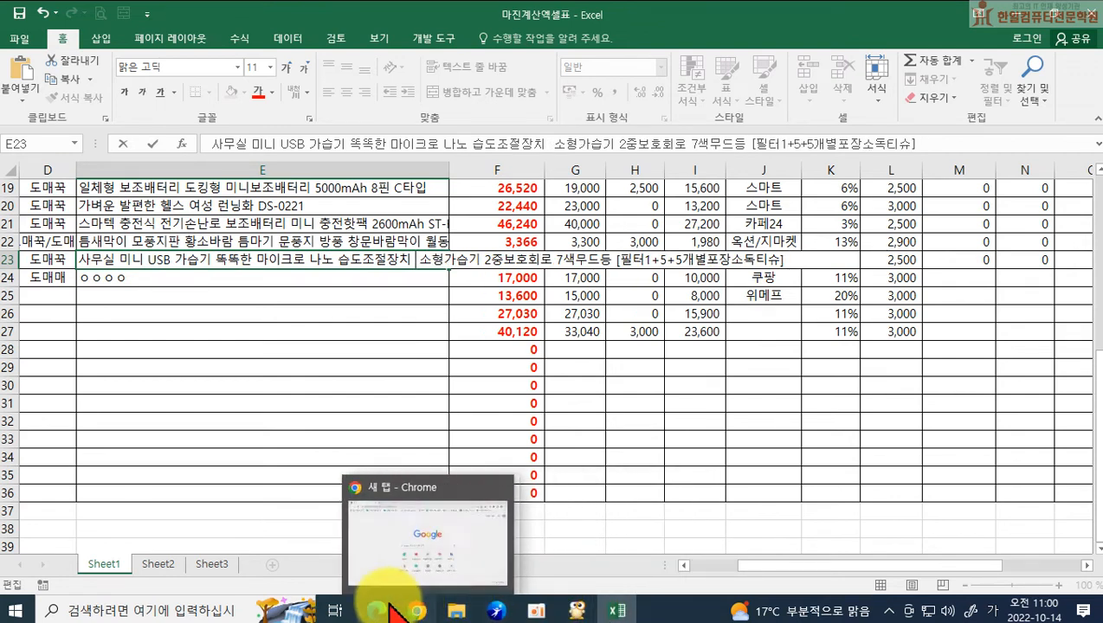
Switch to 알씨 and look through the humidifier's usage notice, main product image and 1+5+5 gift event image
{"action": "mouse_move", "coordinate": [575, 605]}
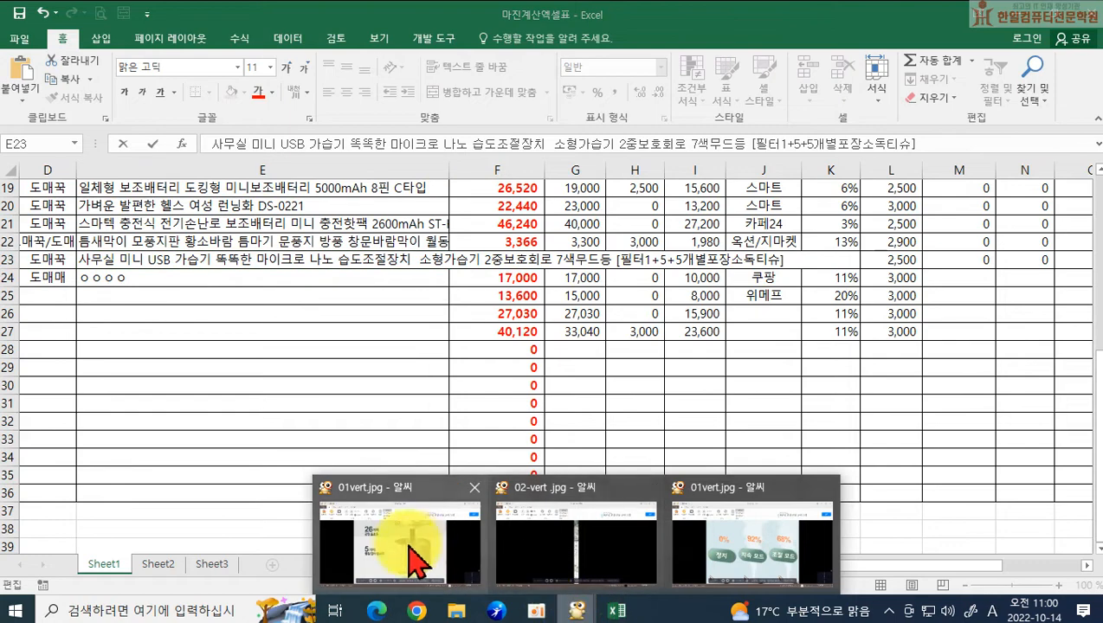
{"action": "left_click", "coordinate": [418, 562]}
{"action": "scroll", "coordinate": [541, 381], "scroll_direction": "down", "scroll_amount": 5}
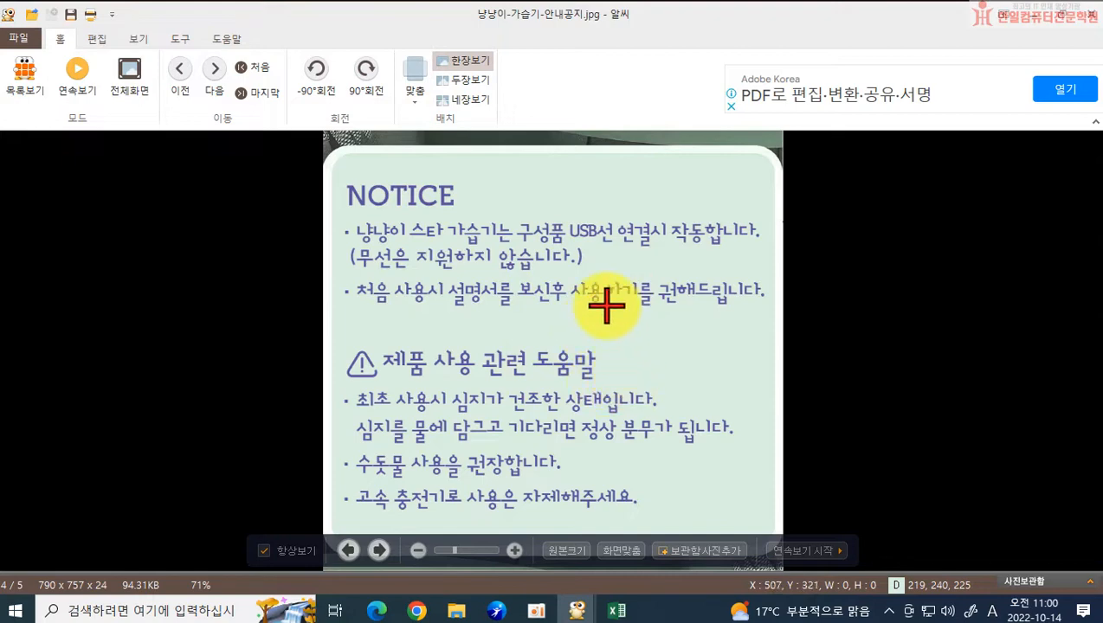
{"action": "scroll", "coordinate": [570, 291], "scroll_direction": "up", "scroll_amount": 1}
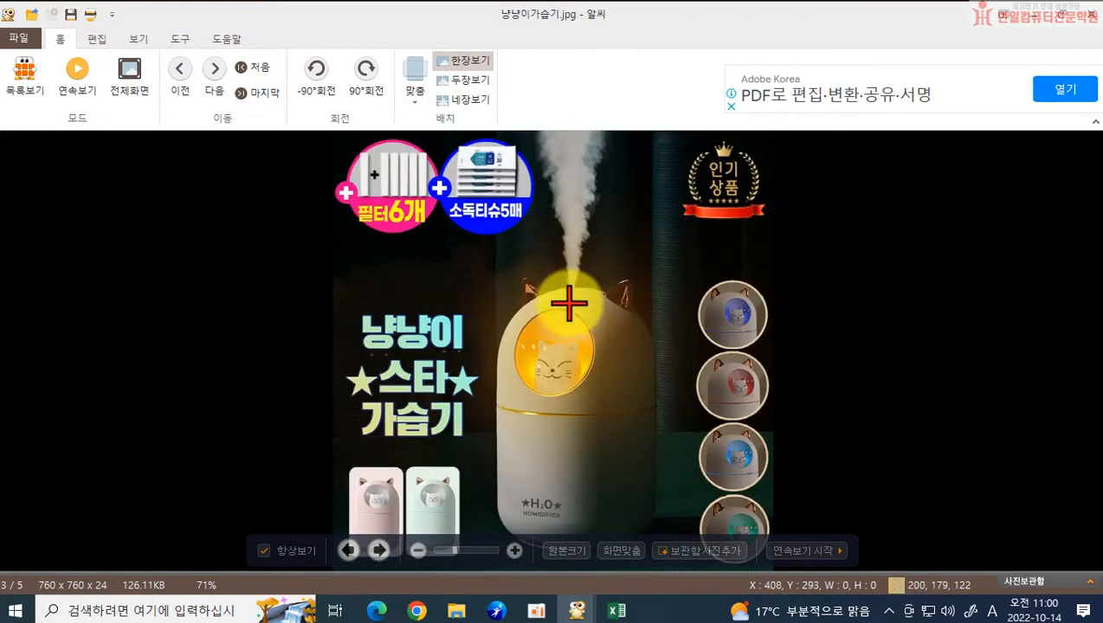
{"action": "scroll", "coordinate": [572, 376], "scroll_direction": "up", "scroll_amount": 1}
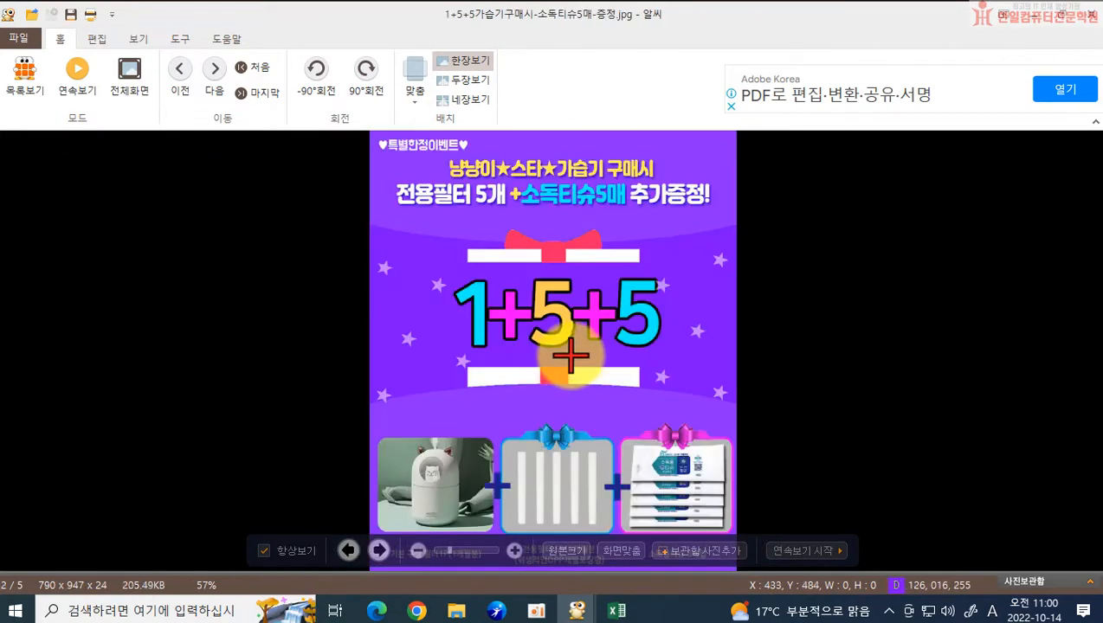
Examine the long product detail image 01vert.jpg at original size, reading the humidifier's feature headings from the night-mode section to the double-mist section
{"action": "scroll", "coordinate": [570, 356], "scroll_direction": "up", "scroll_amount": 1}
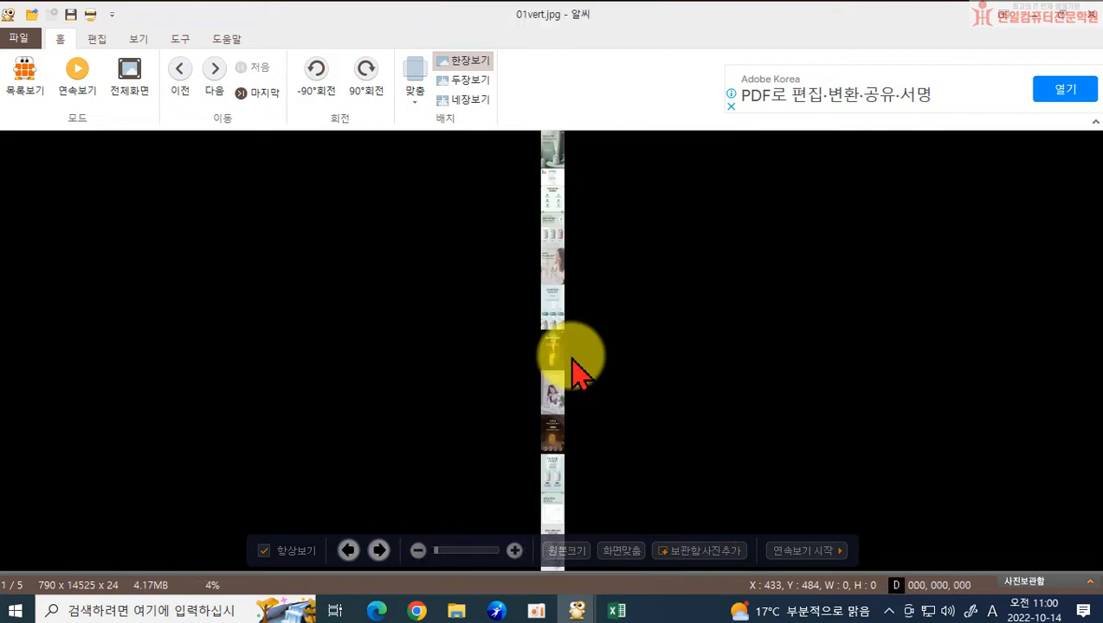
{"action": "left_click", "coordinate": [578, 551]}
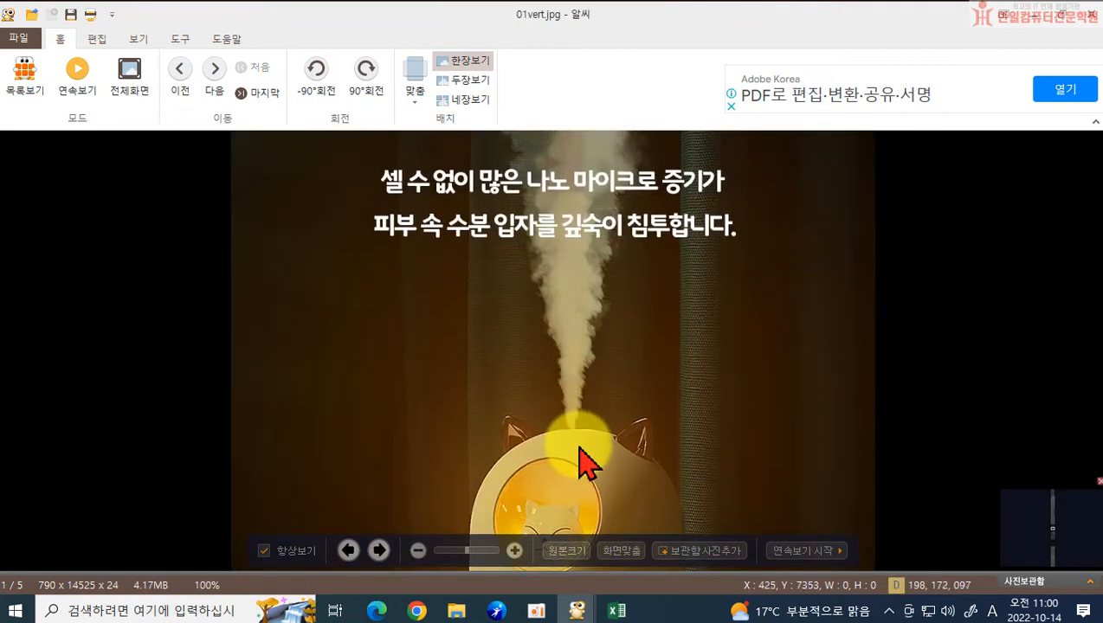
{"action": "scroll", "coordinate": [580, 429], "scroll_direction": "up", "scroll_amount": 2}
{"action": "scroll", "coordinate": [542, 398], "scroll_direction": "up", "scroll_amount": 2}
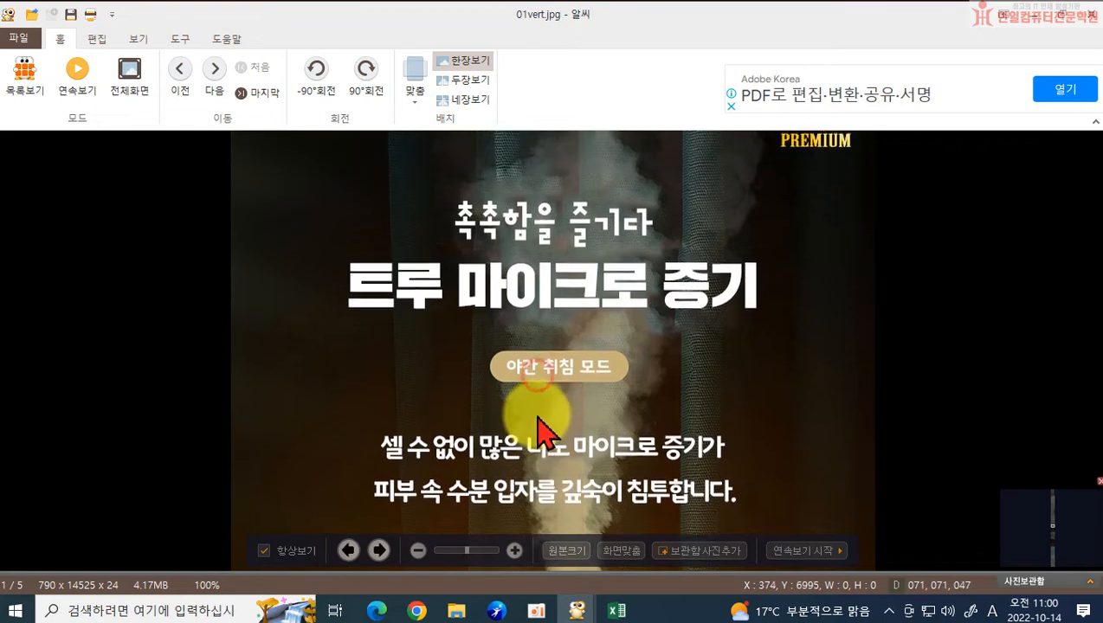
{"action": "scroll", "coordinate": [578, 299], "scroll_direction": "down", "scroll_amount": 20}
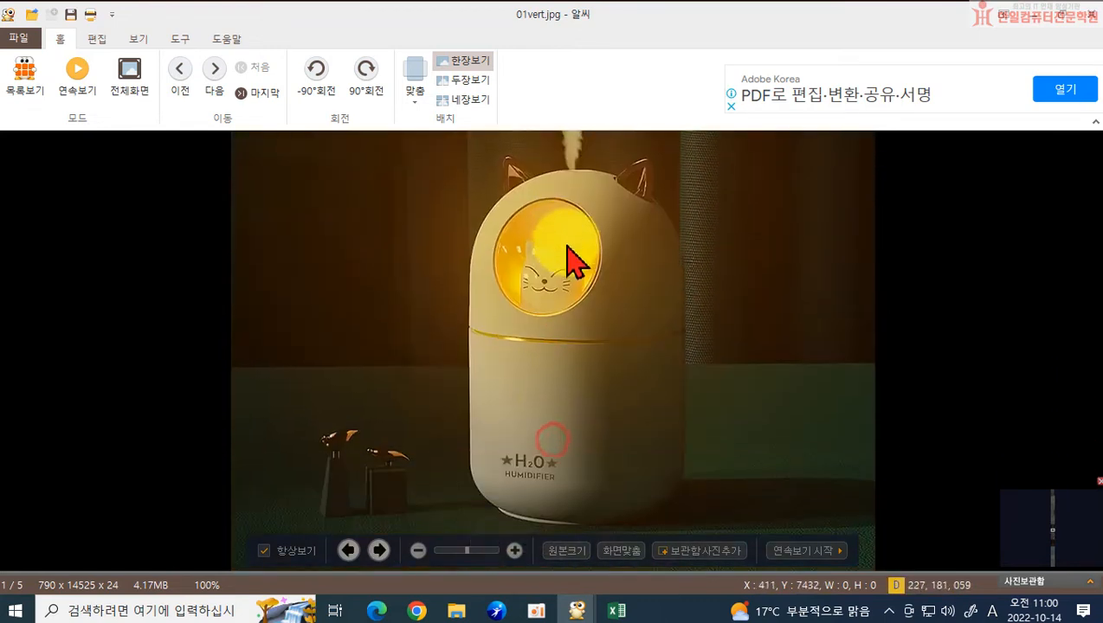
{"action": "scroll", "coordinate": [575, 305], "scroll_direction": "down", "scroll_amount": 15}
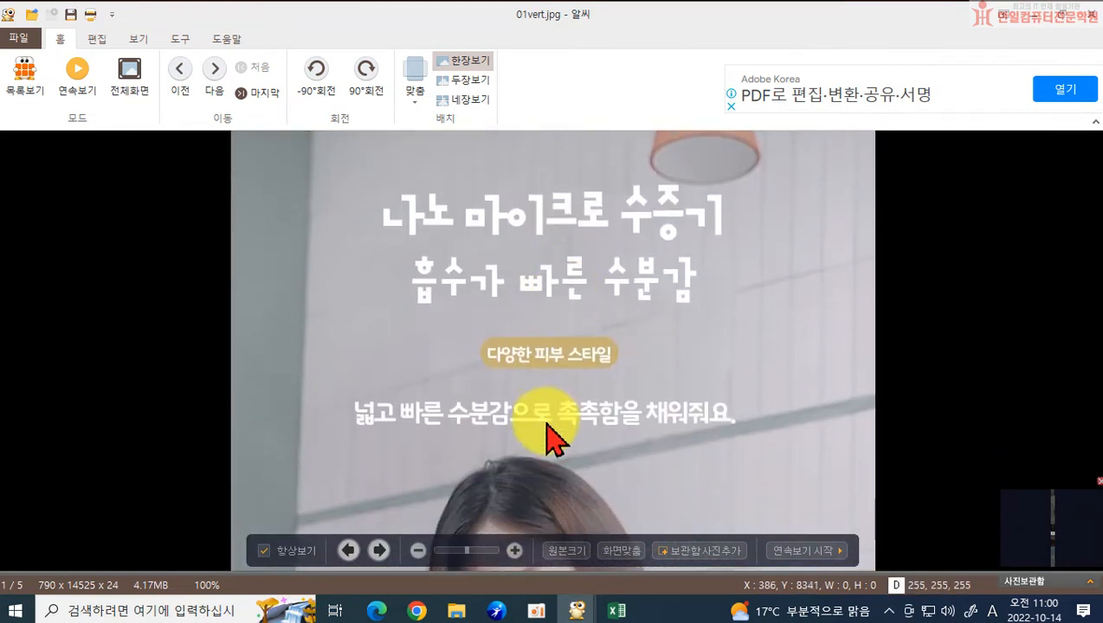
{"action": "scroll", "coordinate": [558, 346], "scroll_direction": "down", "scroll_amount": 20}
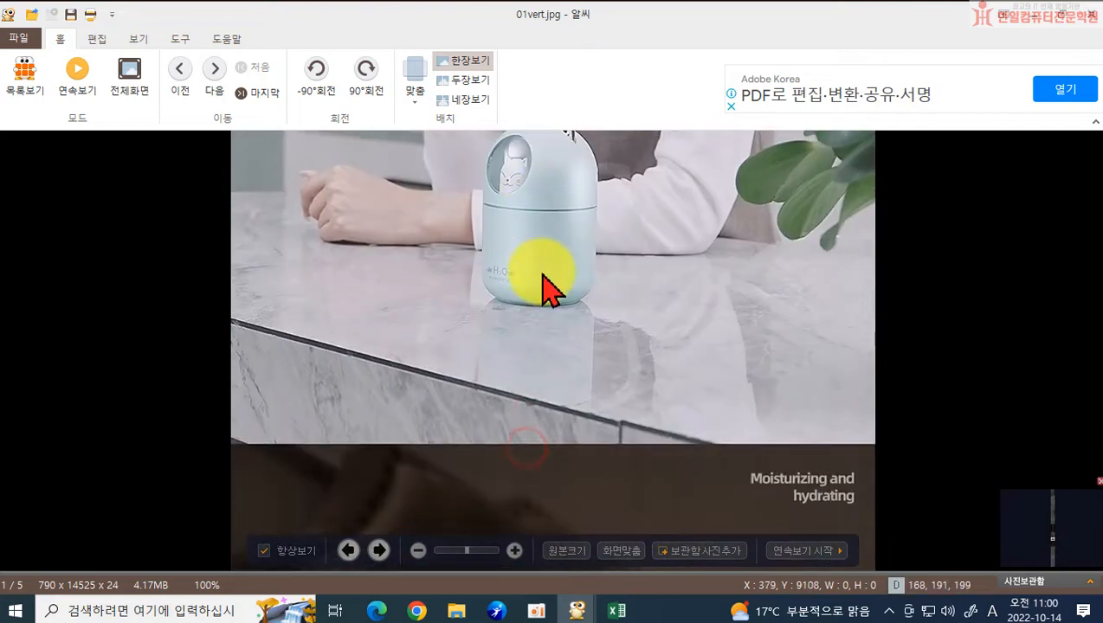
{"action": "scroll", "coordinate": [565, 364], "scroll_direction": "down", "scroll_amount": 5}
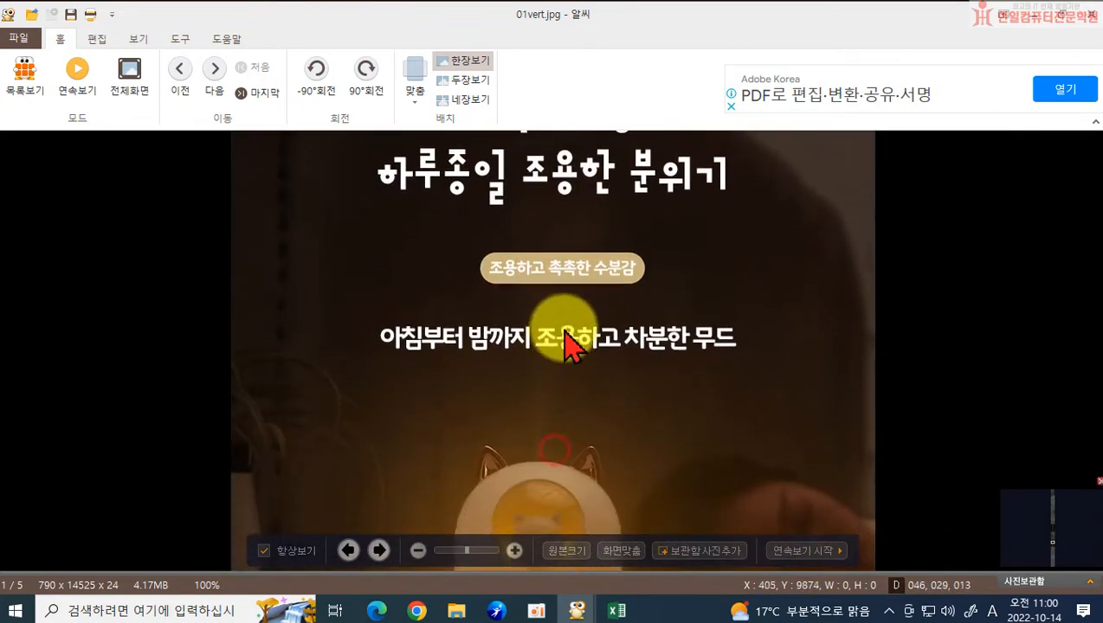
{"action": "scroll", "coordinate": [561, 425], "scroll_direction": "down", "scroll_amount": 18}
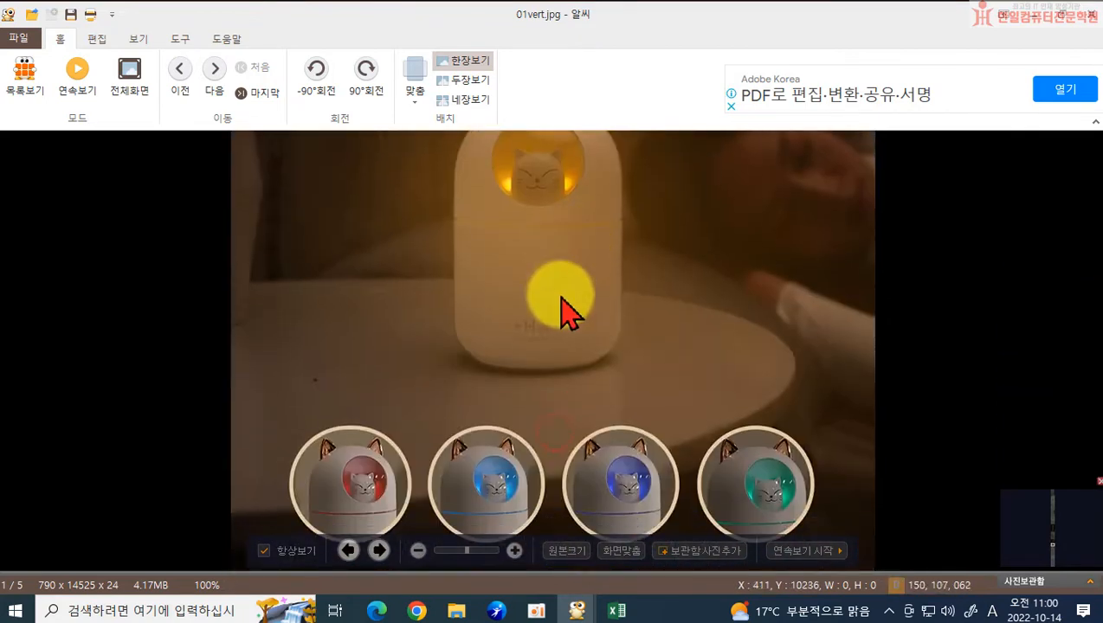
{"action": "scroll", "coordinate": [552, 327], "scroll_direction": "down", "scroll_amount": 5}
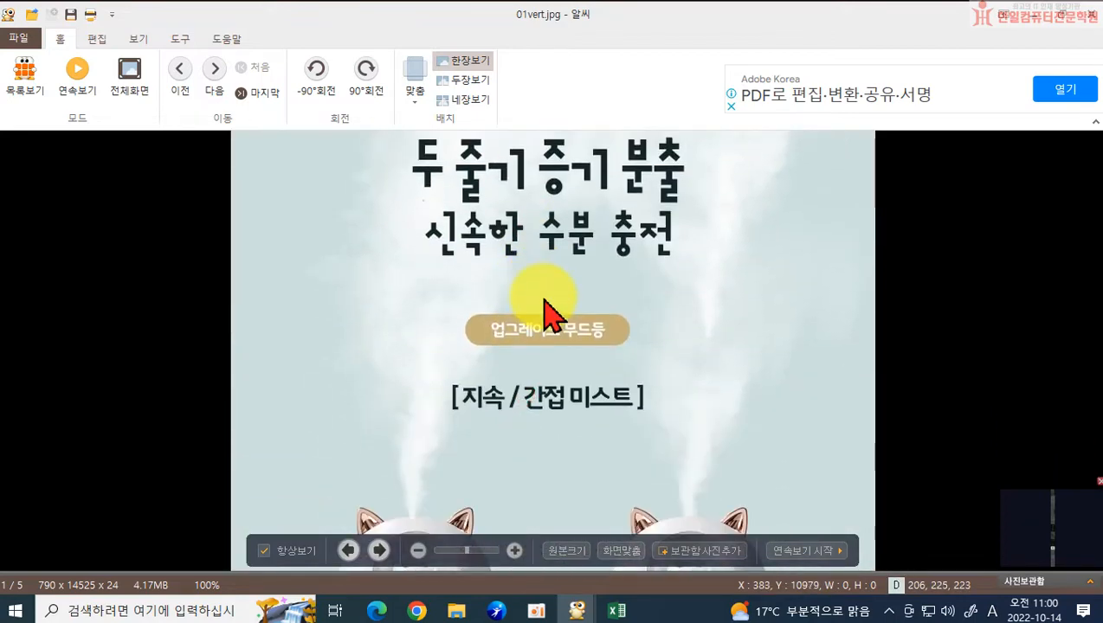
{"action": "scroll", "coordinate": [580, 429], "scroll_direction": "down", "scroll_amount": 2}
{"action": "scroll", "coordinate": [569, 442], "scroll_direction": "up", "scroll_amount": 1}
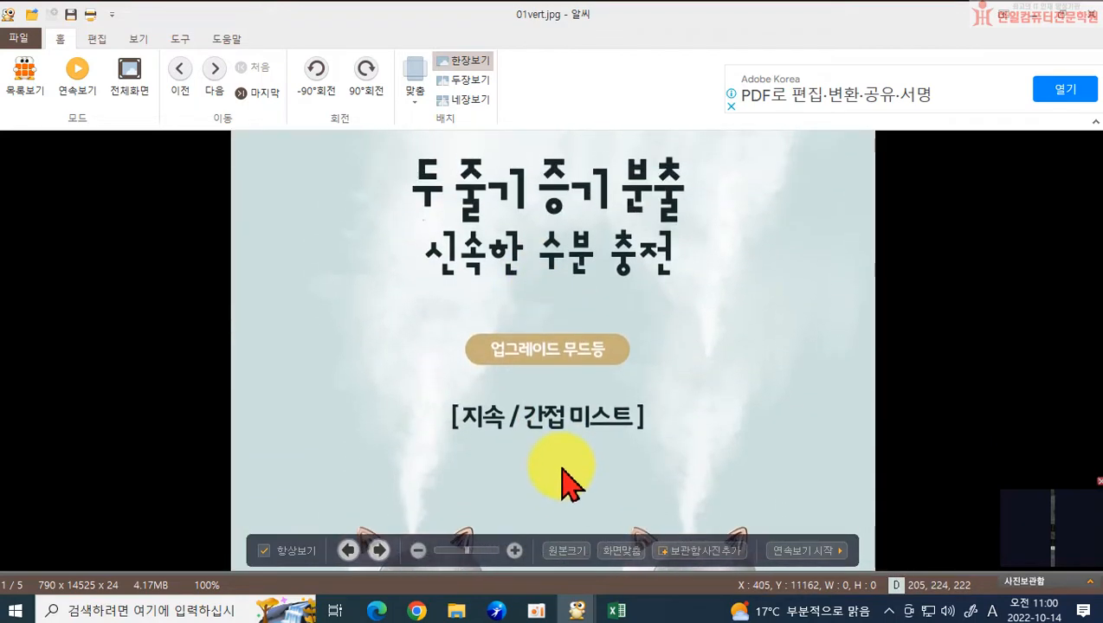
{"action": "left_click_drag", "start_coordinate": [564, 409], "coordinate": [583, 321]}
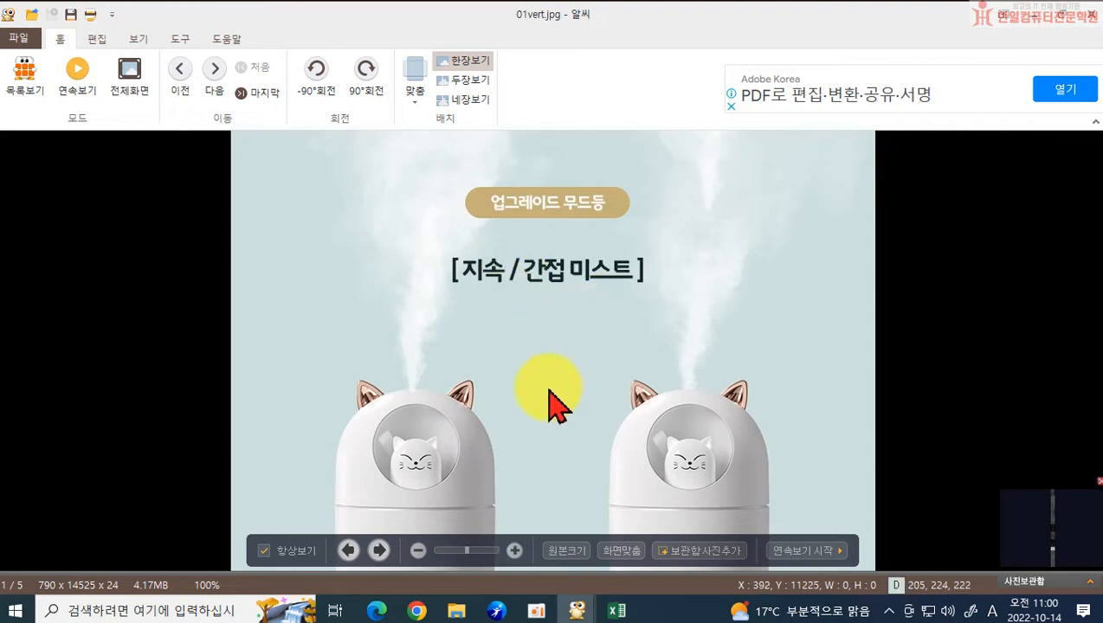
{"action": "left_click_drag", "start_coordinate": [537, 418], "coordinate": [549, 256]}
{"action": "left_click_drag", "start_coordinate": [534, 461], "coordinate": [537, 382]}
{"action": "left_click_drag", "start_coordinate": [533, 292], "coordinate": [534, 510]}
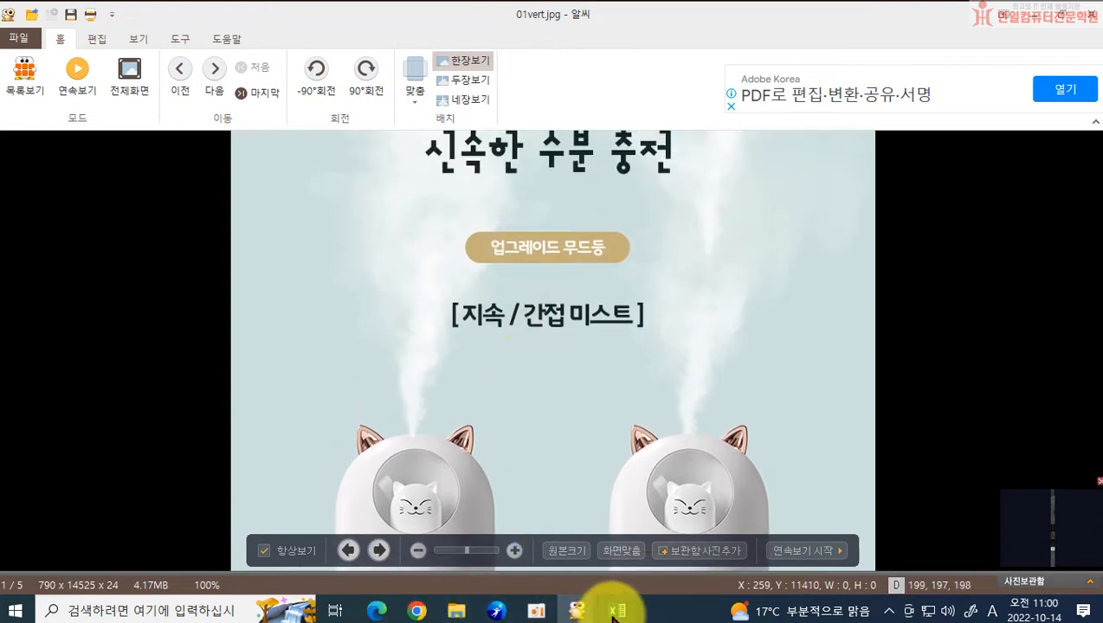
Switch to the 마진계산엑셀표 workbook in Excel and remove the words 똑똑한 and 장치 from the product name in cell E23
{"action": "mouse_move", "coordinate": [613, 613]}
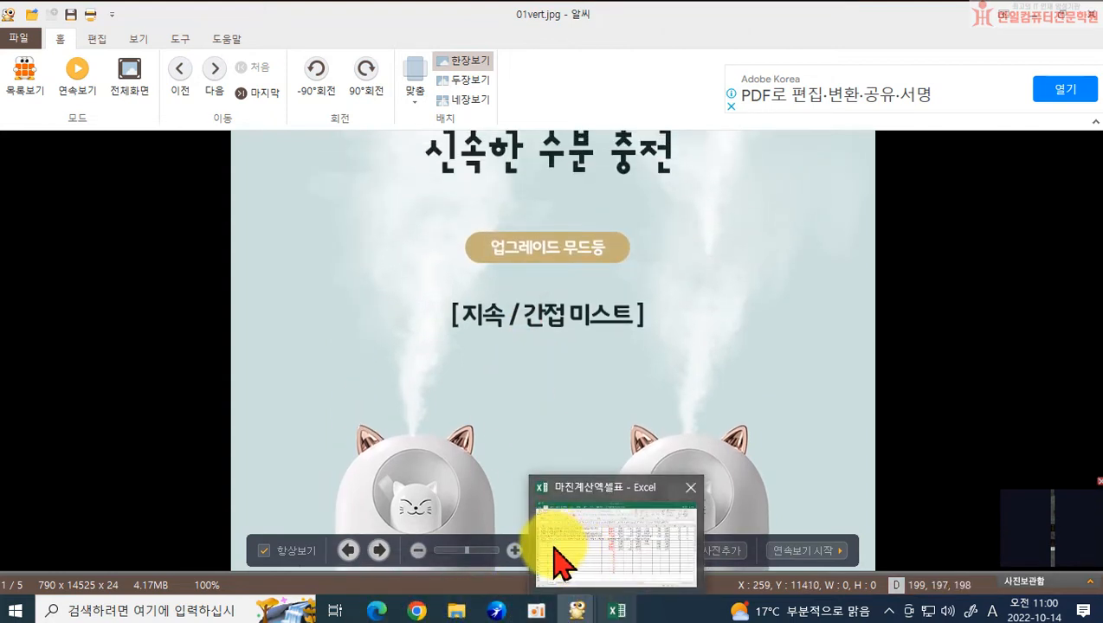
{"action": "left_click", "coordinate": [557, 563]}
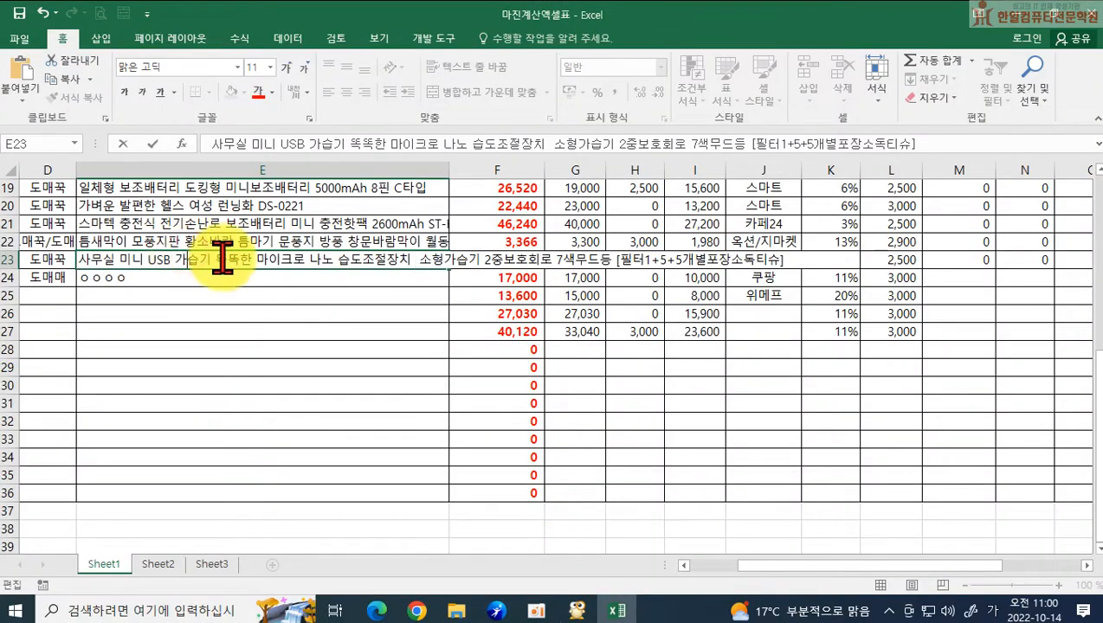
{"action": "left_click_drag", "start_coordinate": [218, 258], "coordinate": [254, 256]}
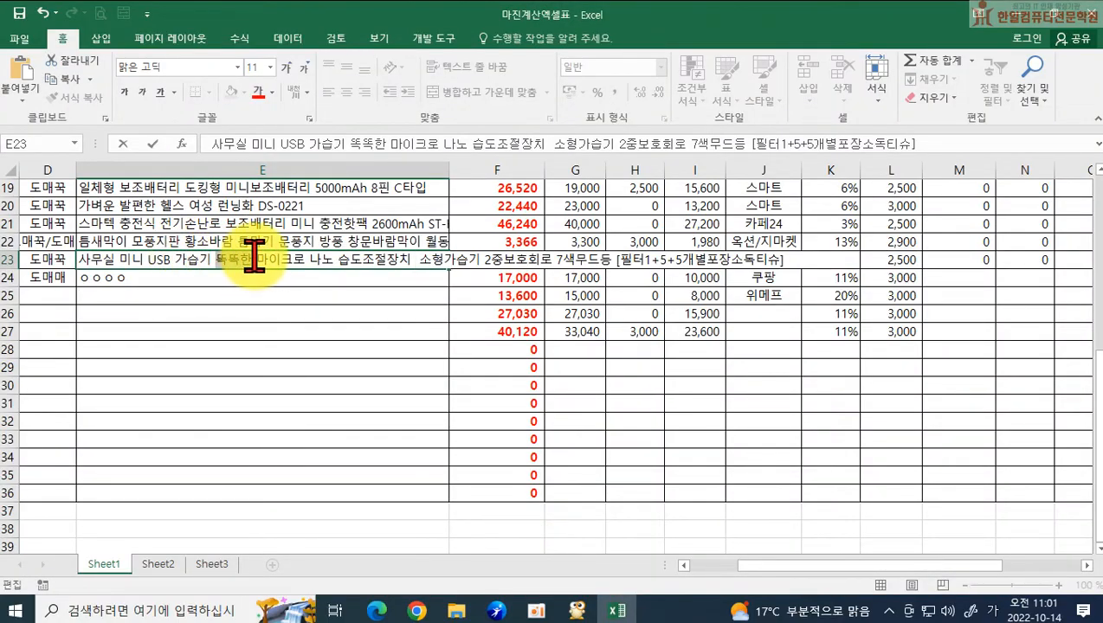
{"action": "key", "text": "Delete"}
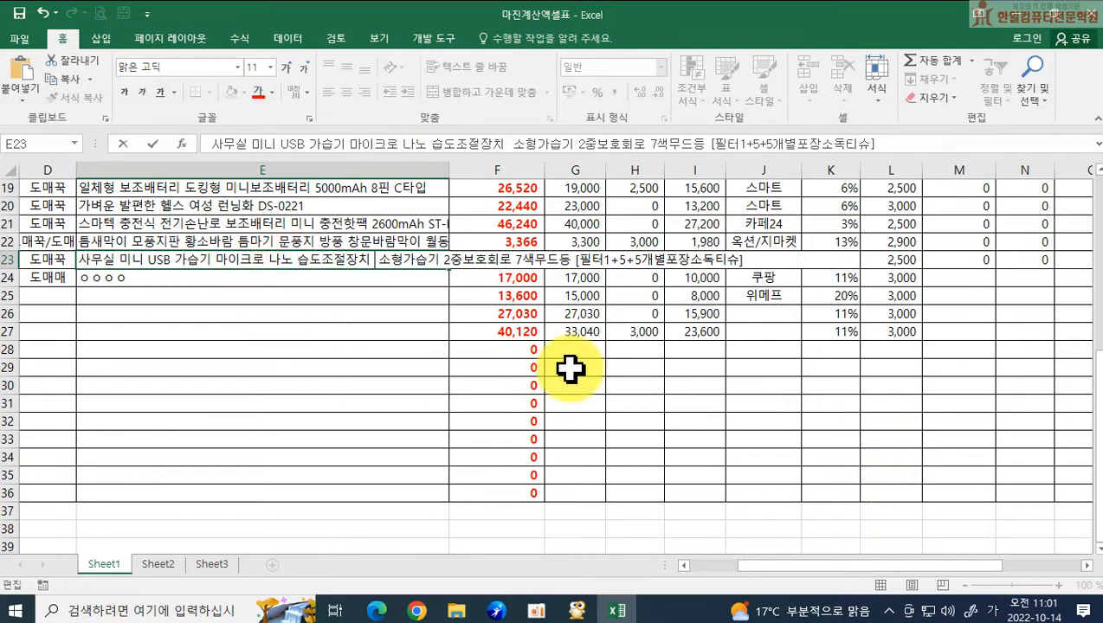
{"action": "key", "text": "Delete"}
{"action": "key", "text": "BackSpace"}
{"action": "key", "text": "BackSpace"}
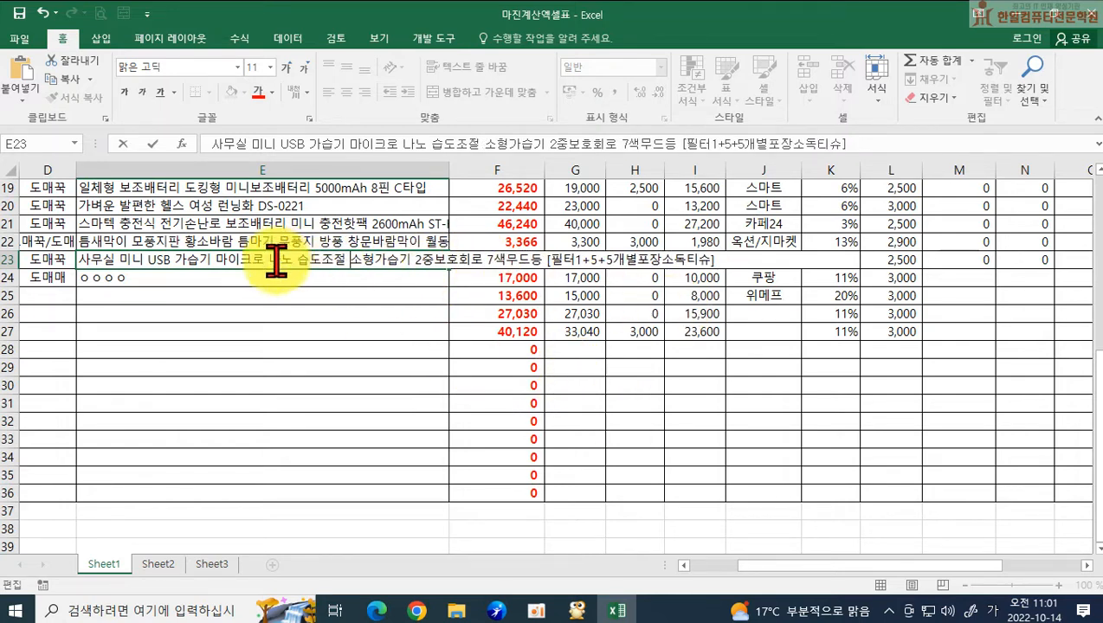
Try adding the word 미스트 before 소형가습기 in the product name in E23, and take it out again
{"action": "type", "text": "미스트"}
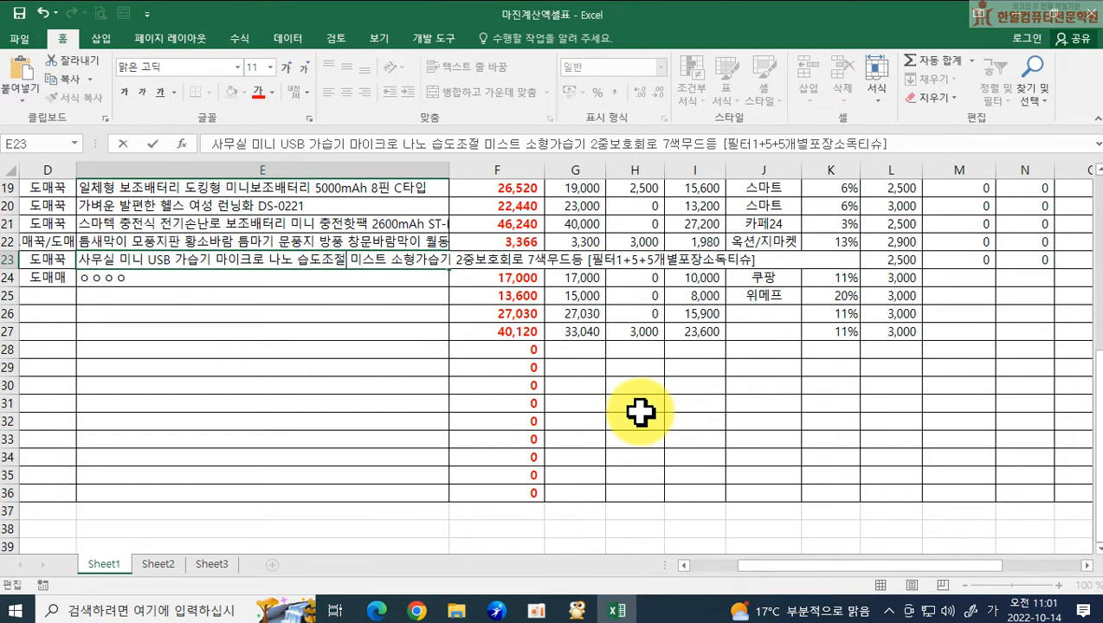
{"action": "key", "text": "Delete"}
{"action": "key", "text": "Delete"}
{"action": "key", "text": "Delete"}
{"action": "key", "text": "Delete"}
Commit the shortened product name in E23 and keep that cell selected
{"action": "key", "text": "Return"}
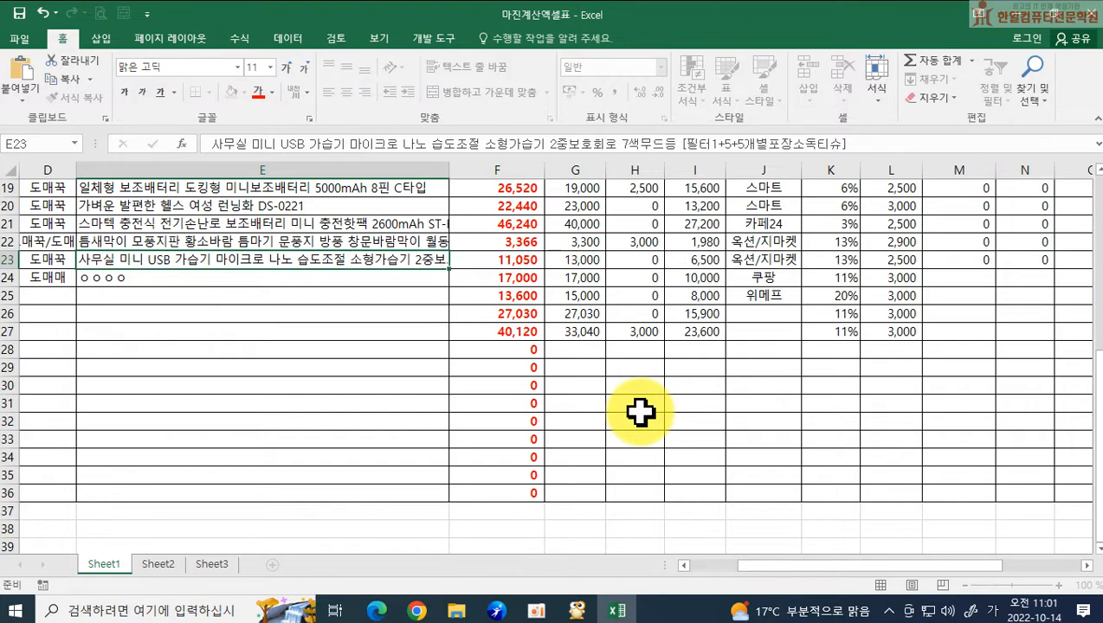
{"action": "left_click", "coordinate": [262, 264]}
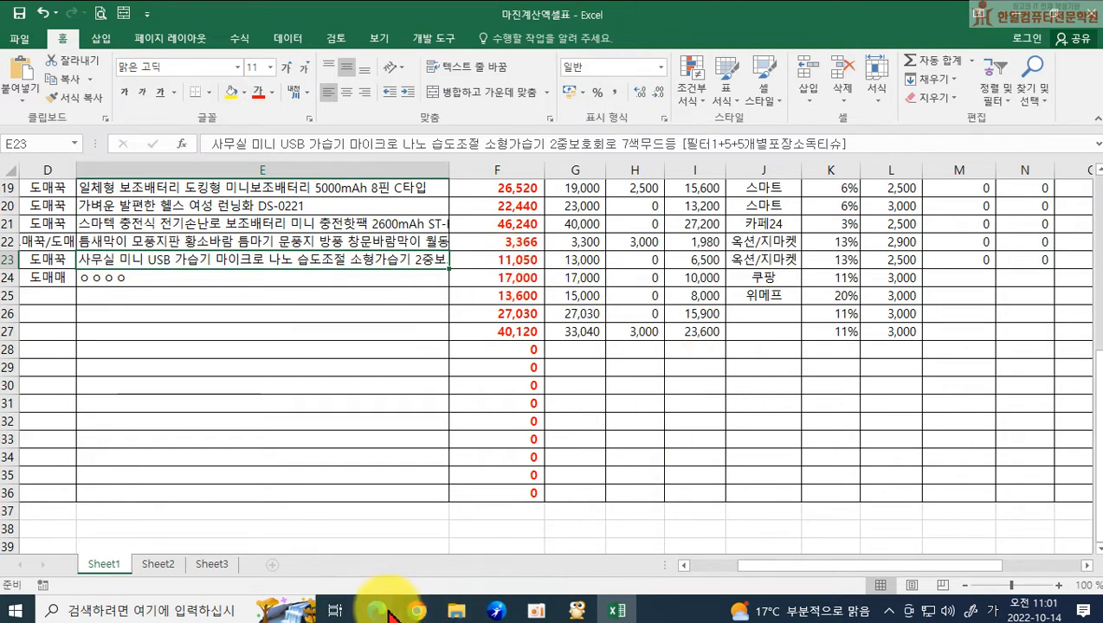
Open the 01vert image from the 똑똑한 냥냥이 스타가습기 folder in Adobe Photoshop CC 2018
{"action": "mouse_move", "coordinate": [388, 615]}
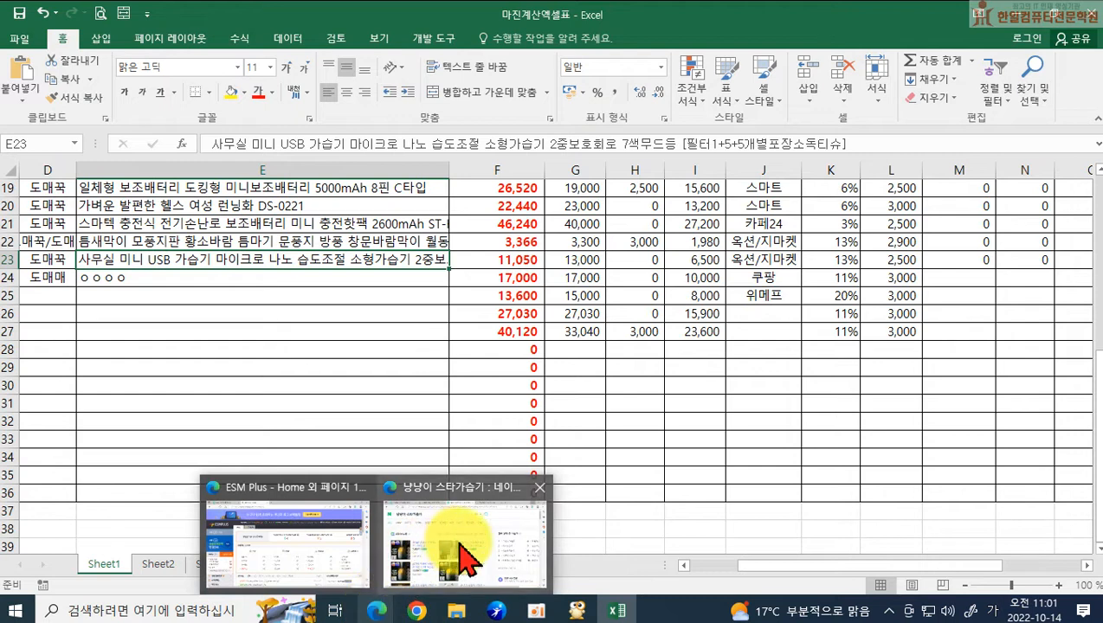
{"action": "mouse_move", "coordinate": [452, 606]}
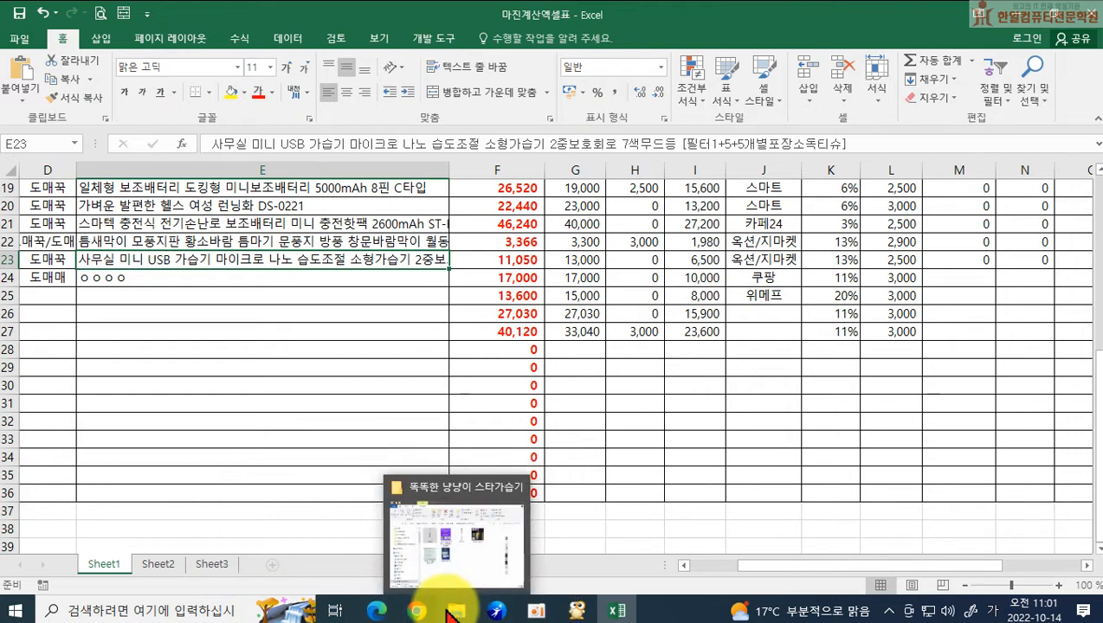
{"action": "left_click", "coordinate": [430, 492]}
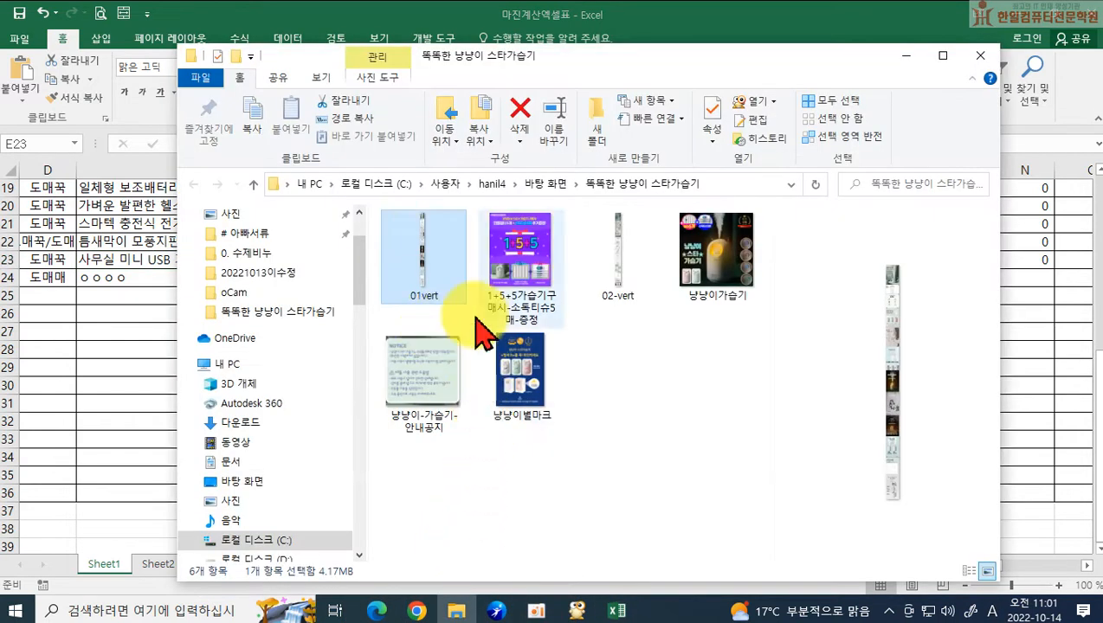
{"action": "mouse_move", "coordinate": [642, 284]}
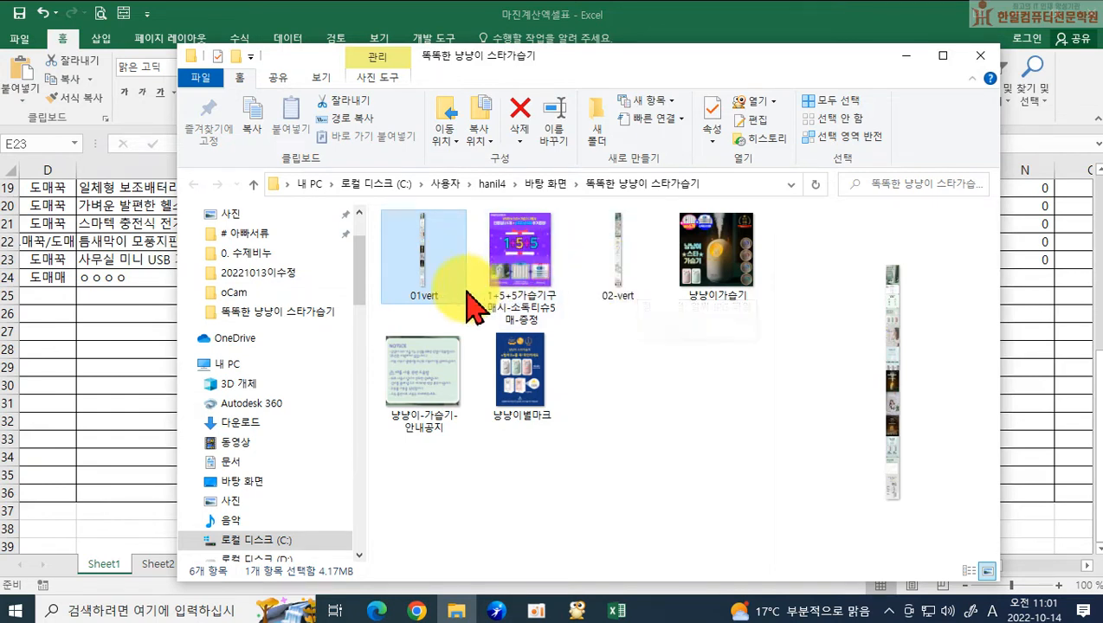
{"action": "double_click", "coordinate": [426, 258]}
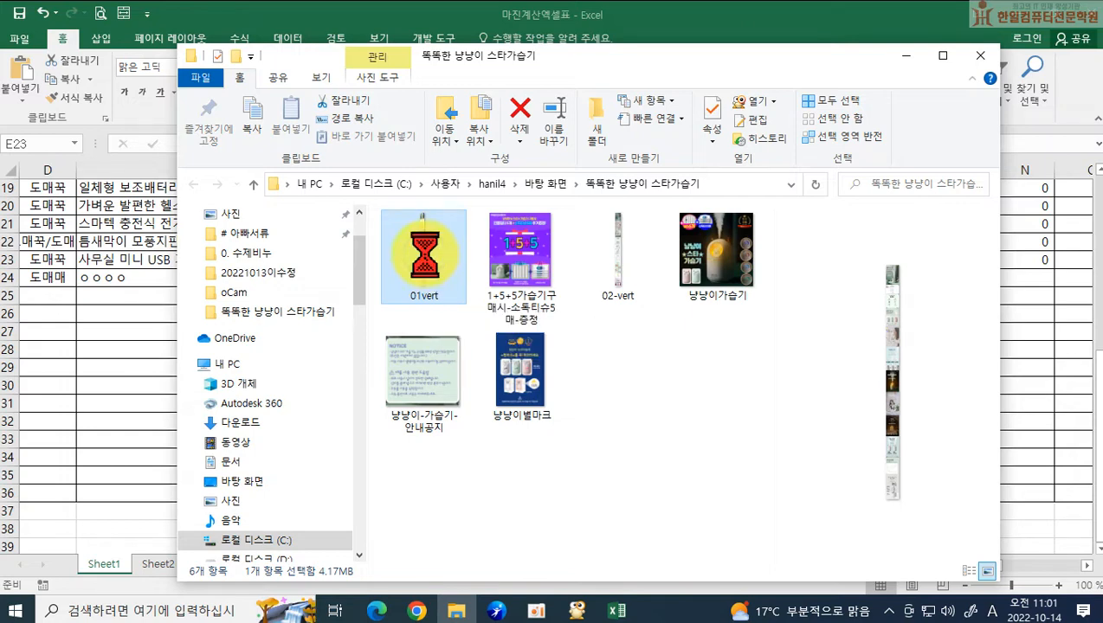
{"action": "right_click", "coordinate": [429, 251]}
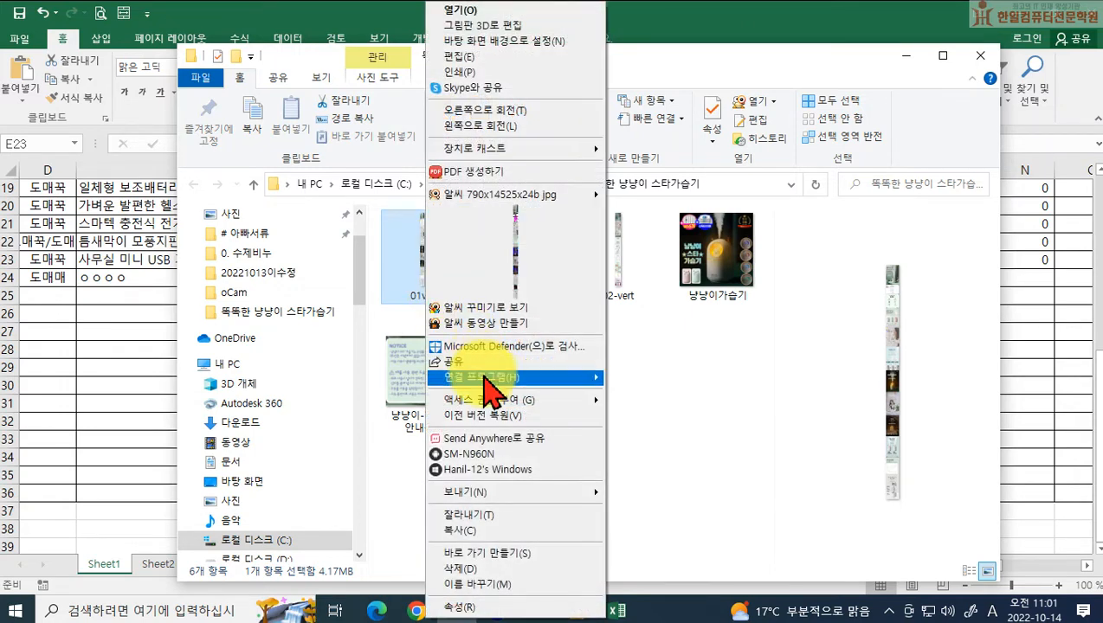
{"action": "mouse_move", "coordinate": [485, 381]}
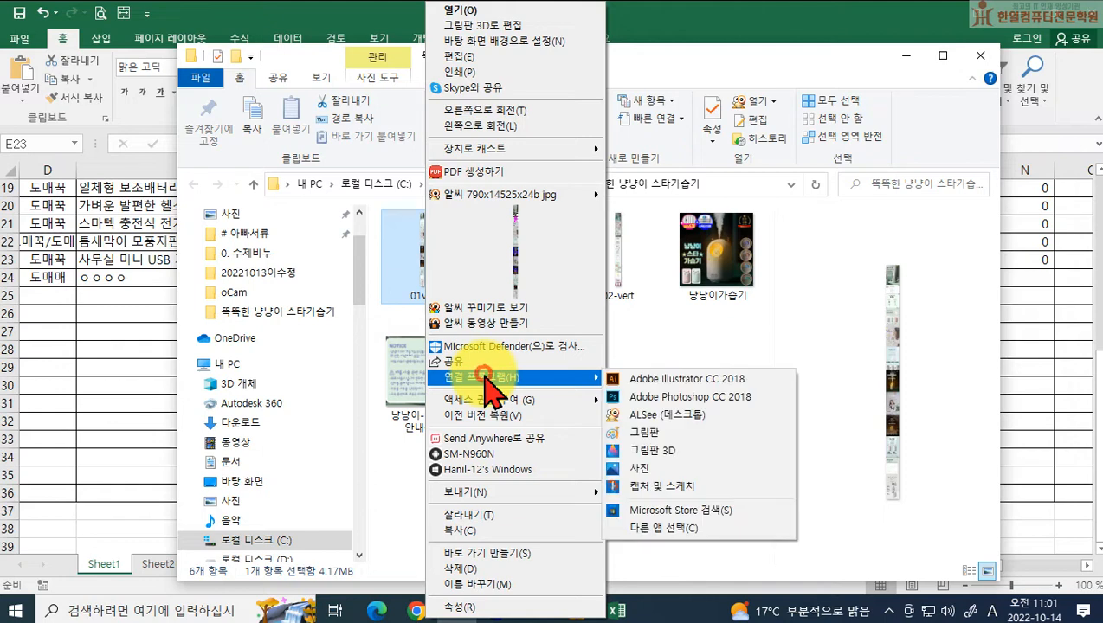
{"action": "left_click", "coordinate": [704, 399]}
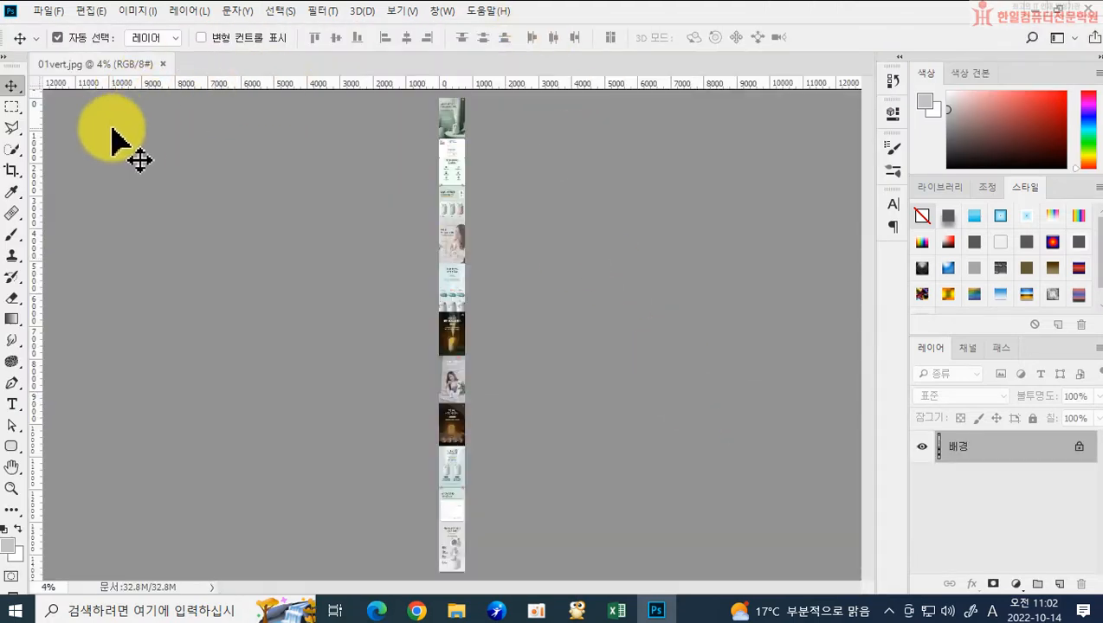
Place horizontal guides at the section boundaries of the long image, from below the first section to the bottom of the first dark section
{"action": "left_click_drag", "start_coordinate": [411, 84], "coordinate": [402, 137]}
{"action": "left_click_drag", "start_coordinate": [365, 86], "coordinate": [392, 186]}
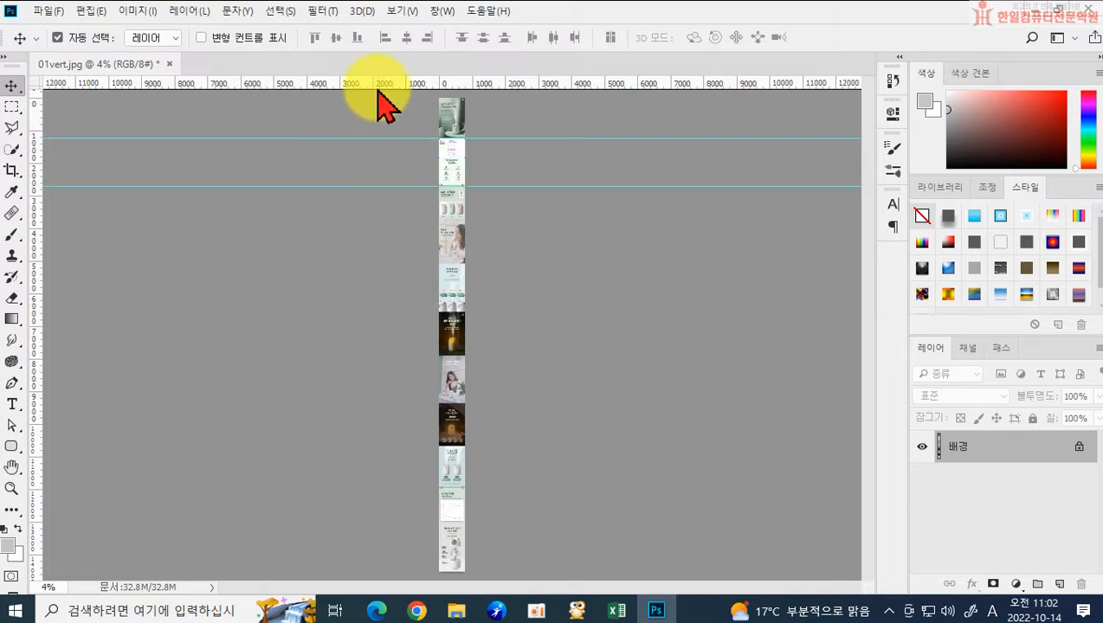
{"action": "left_click_drag", "start_coordinate": [381, 84], "coordinate": [373, 220]}
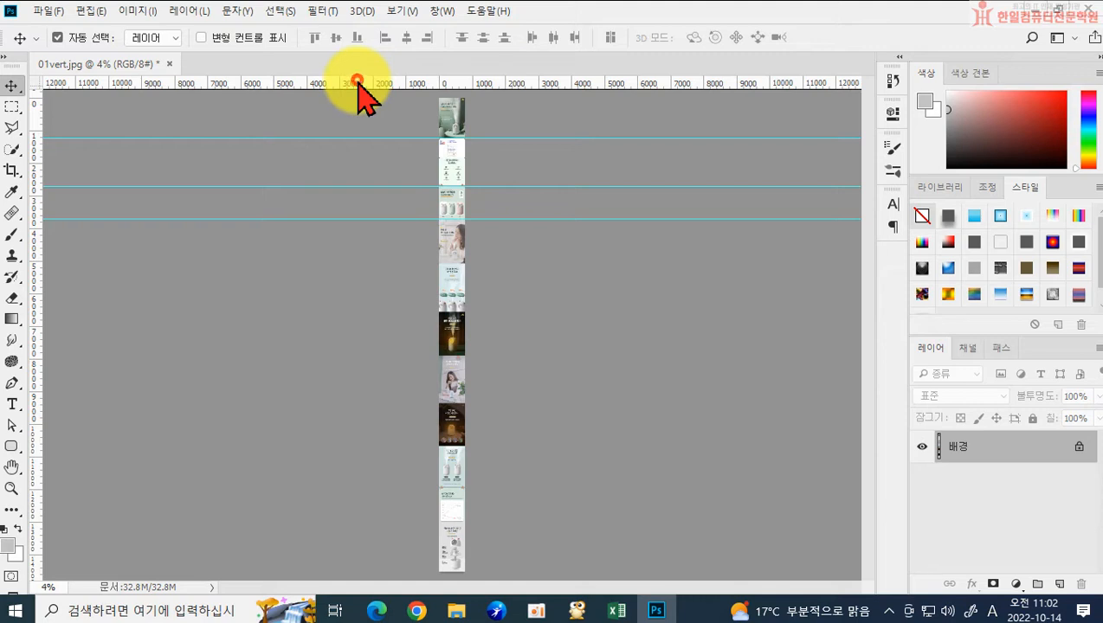
{"action": "left_click_drag", "start_coordinate": [357, 82], "coordinate": [372, 312]}
{"action": "left_click_drag", "start_coordinate": [350, 75], "coordinate": [372, 355]}
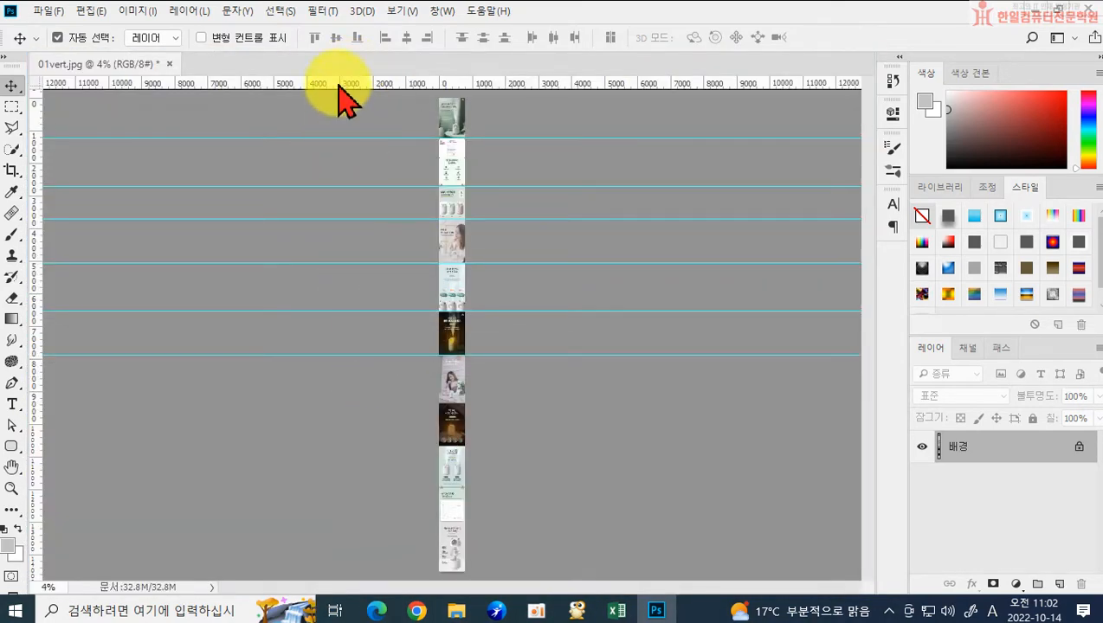
Place four more horizontal guides at the remaining section boundaries, from the bottom of the woman's photo section to the top of the last section
{"action": "left_click_drag", "start_coordinate": [338, 85], "coordinate": [353, 401]}
{"action": "left_click_drag", "start_coordinate": [321, 83], "coordinate": [391, 447]}
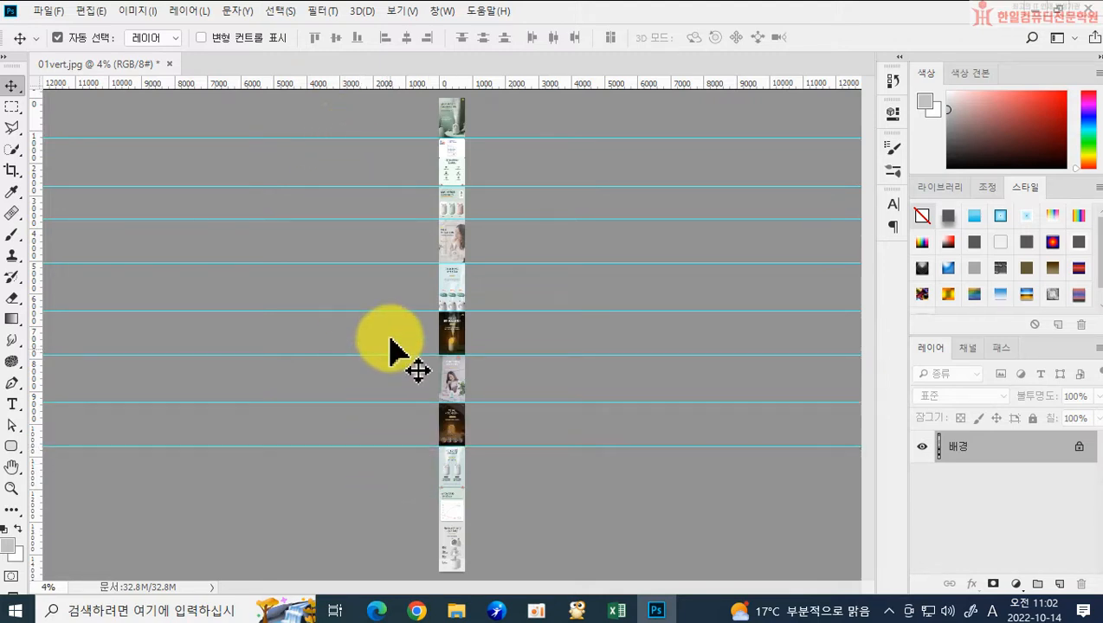
{"action": "left_click_drag", "start_coordinate": [370, 79], "coordinate": [362, 491]}
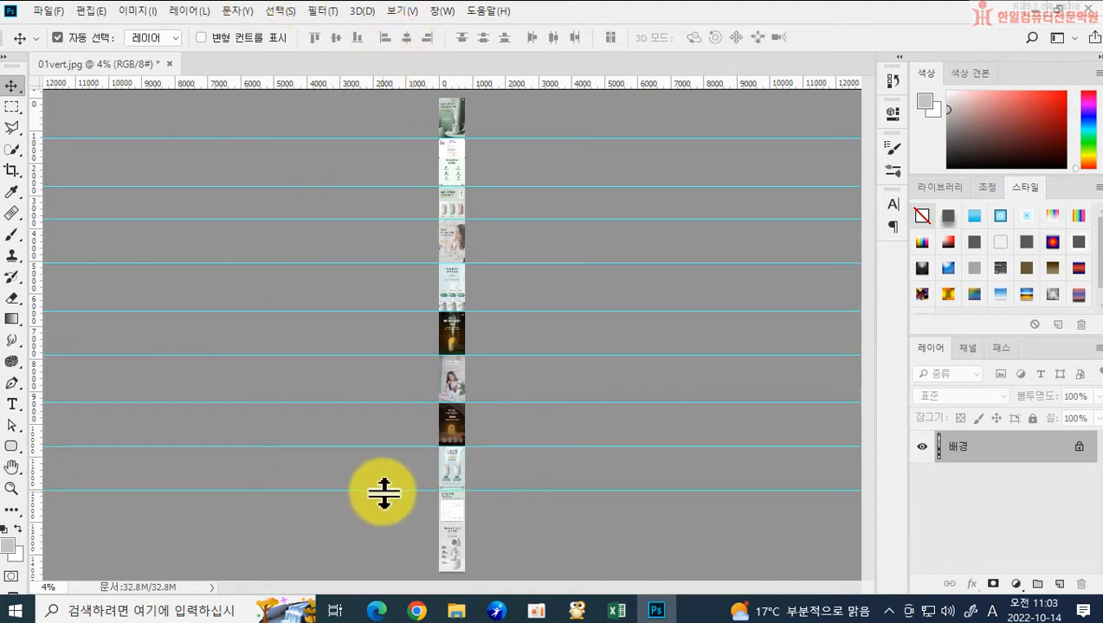
{"action": "left_click_drag", "start_coordinate": [383, 490], "coordinate": [396, 525]}
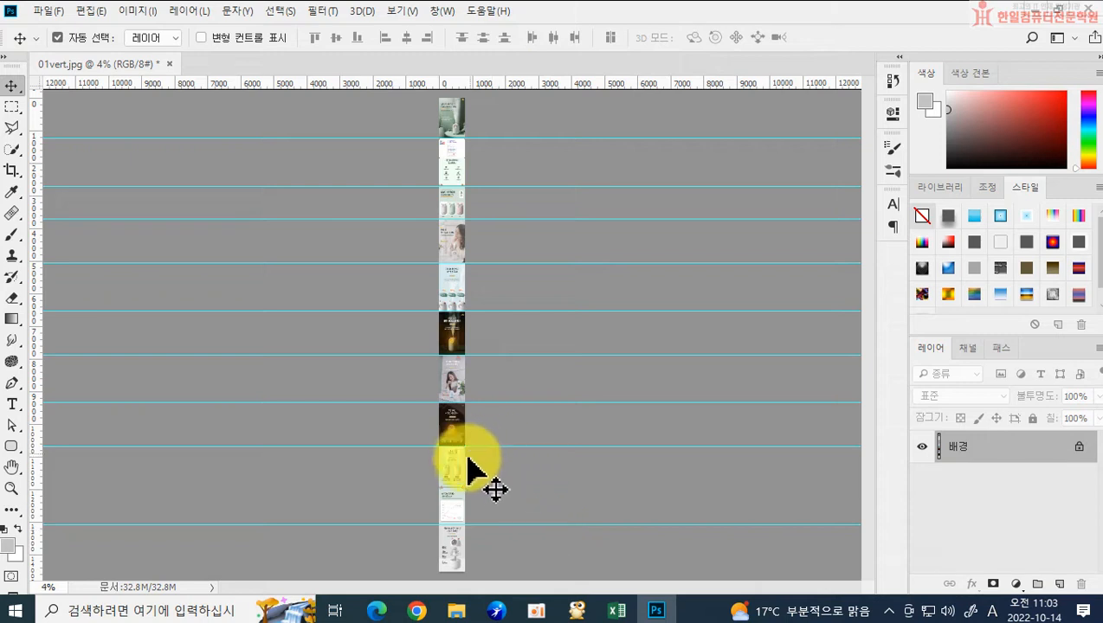
{"action": "left_click_drag", "start_coordinate": [339, 84], "coordinate": [363, 491]}
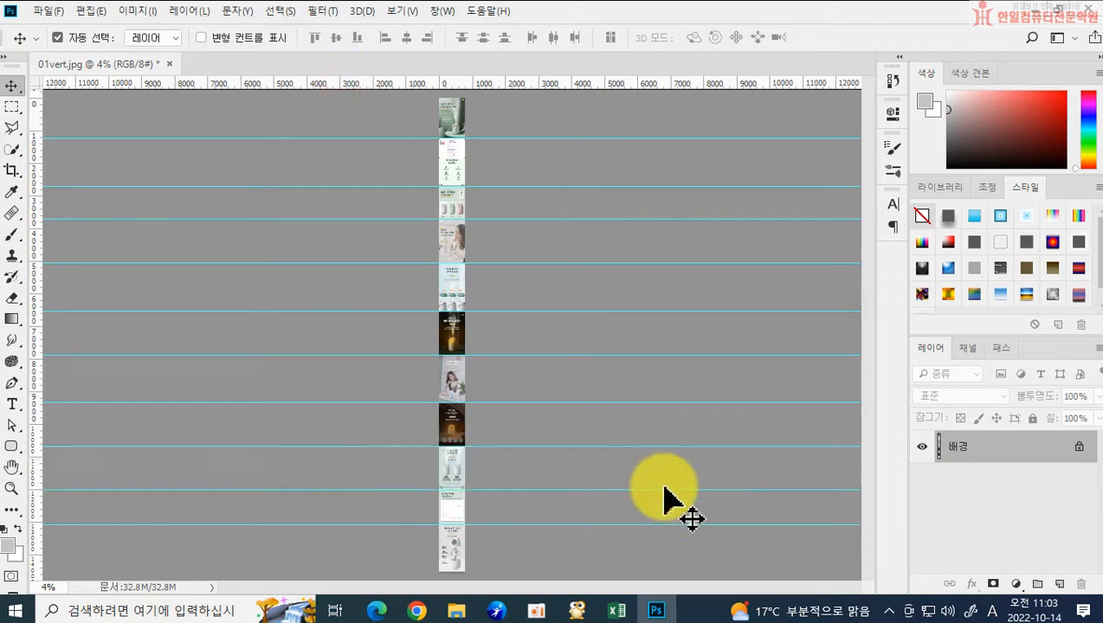
Create slices from the guides on the long image with the Slice tool
{"action": "left_click", "coordinate": [17, 172]}
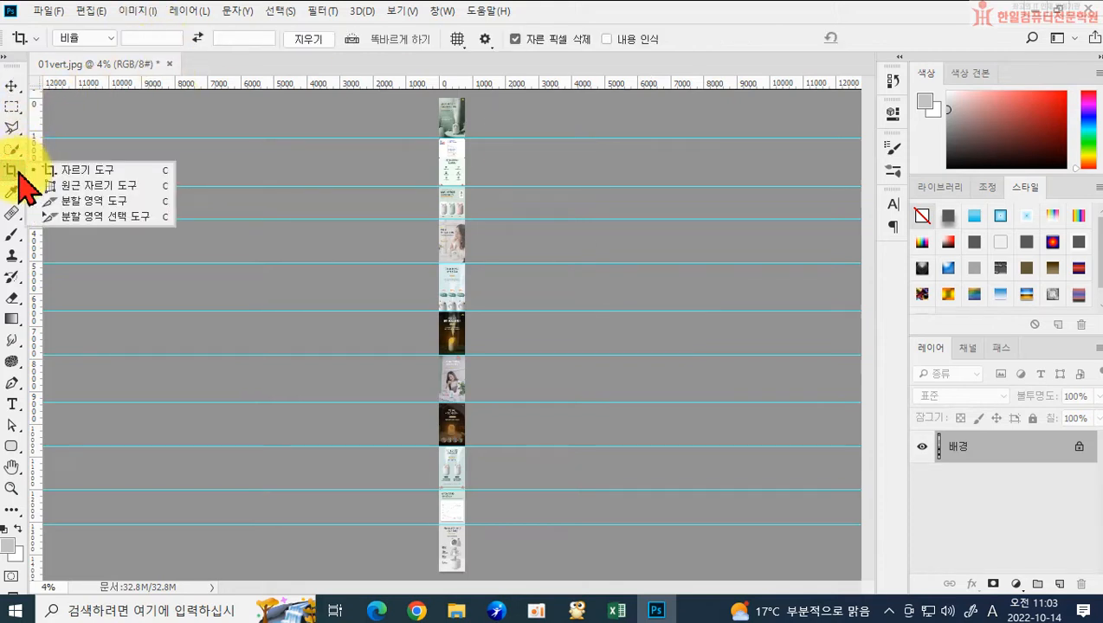
{"action": "left_click", "coordinate": [59, 201]}
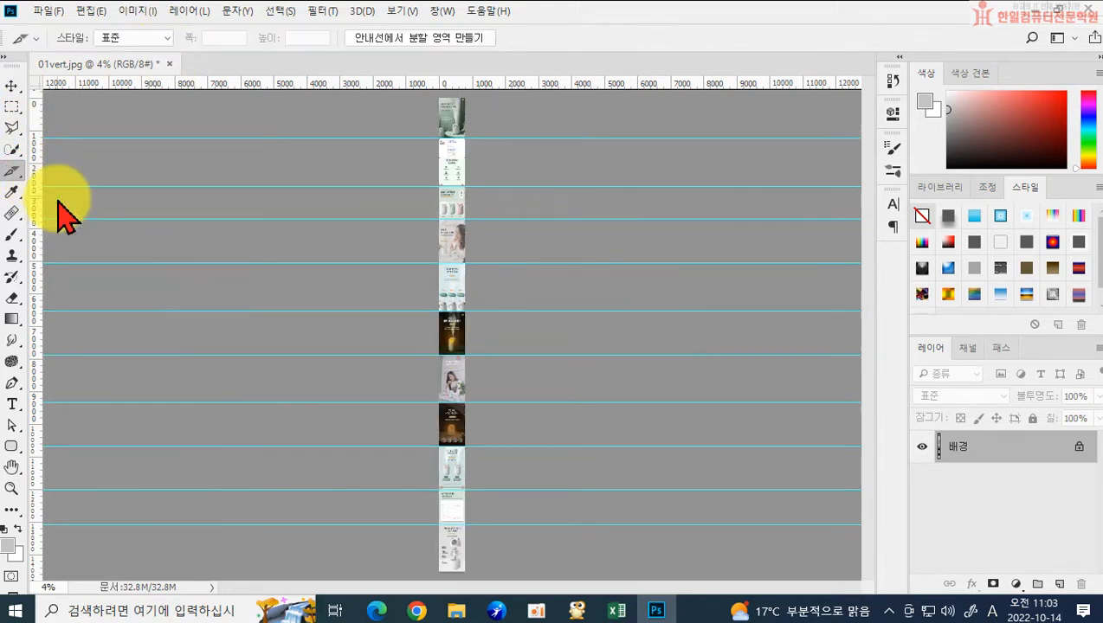
{"action": "left_click", "coordinate": [377, 38]}
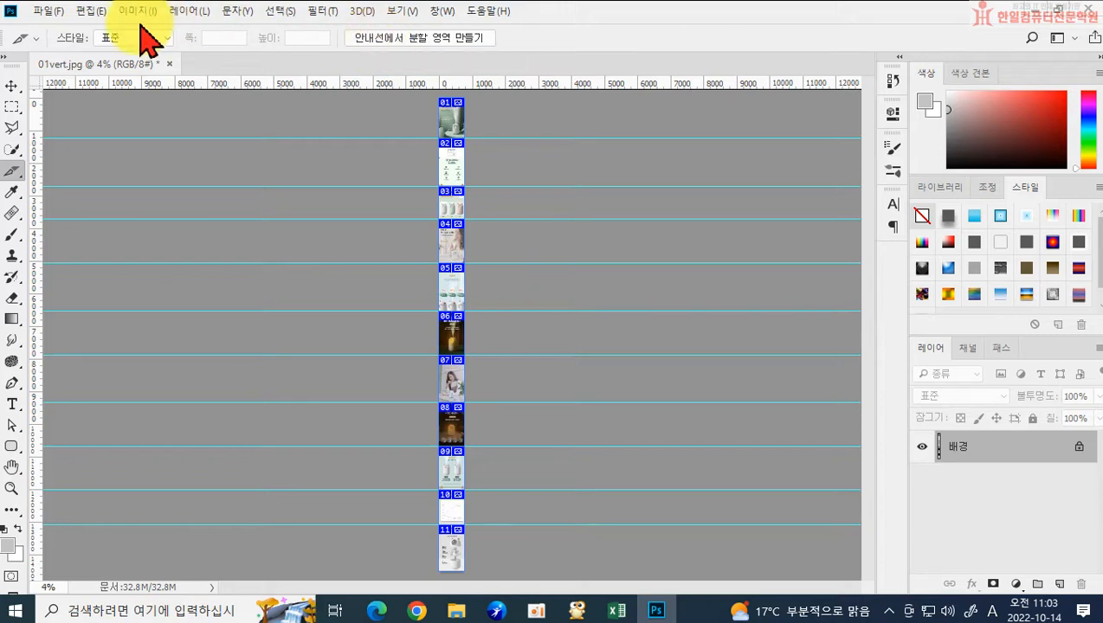
Start a Save for Web export, fit the whole long image in the preview and select all 11 slices
{"action": "left_click", "coordinate": [47, 13]}
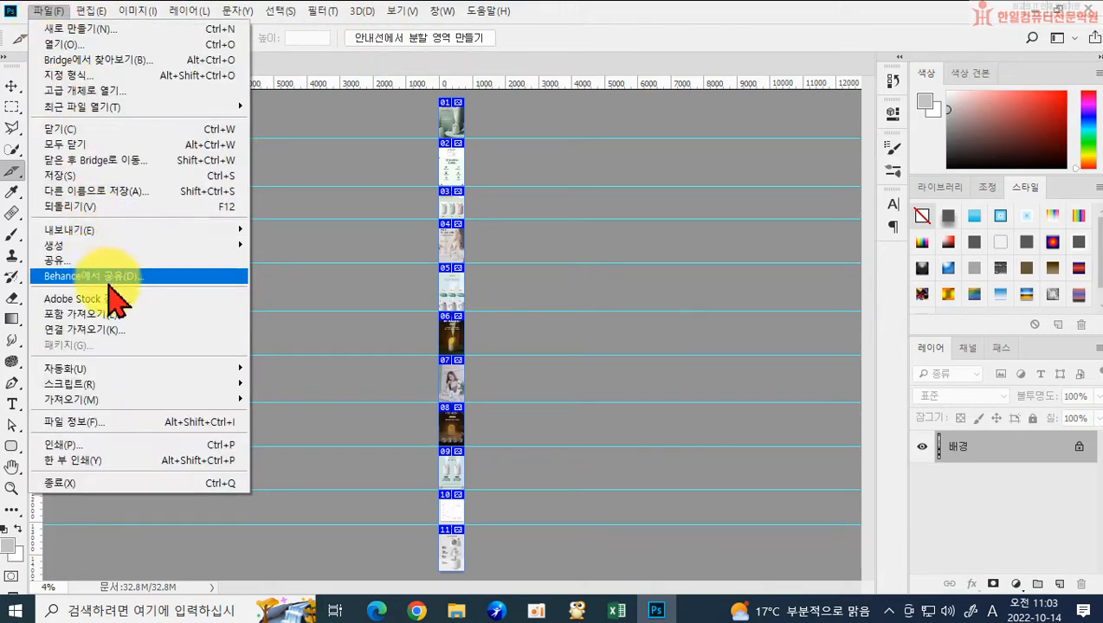
{"action": "mouse_move", "coordinate": [56, 232]}
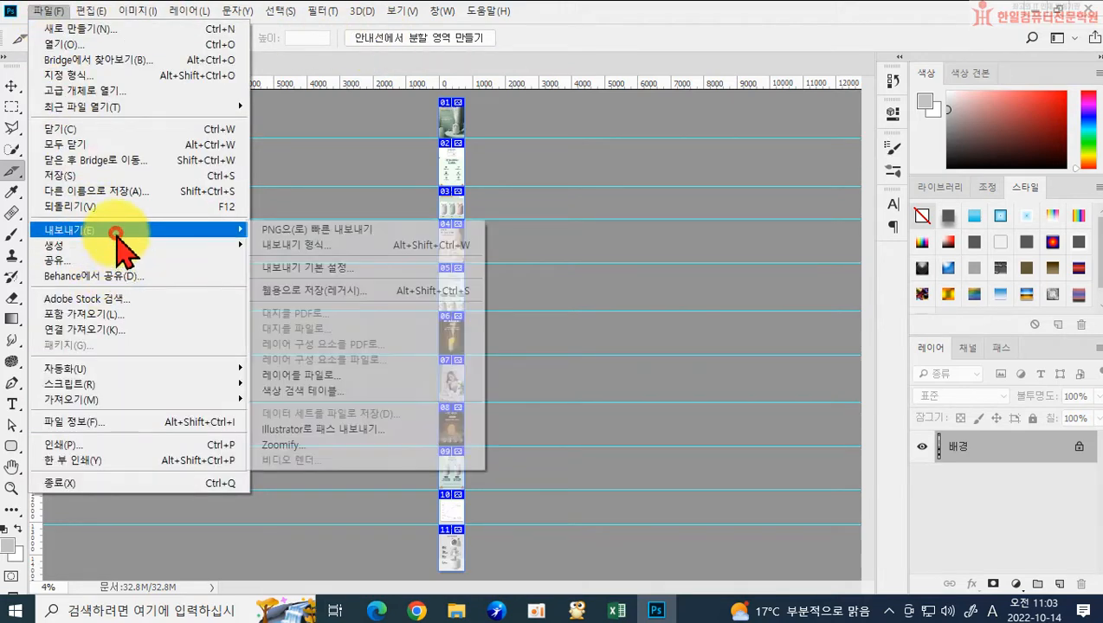
{"action": "left_click", "coordinate": [295, 291]}
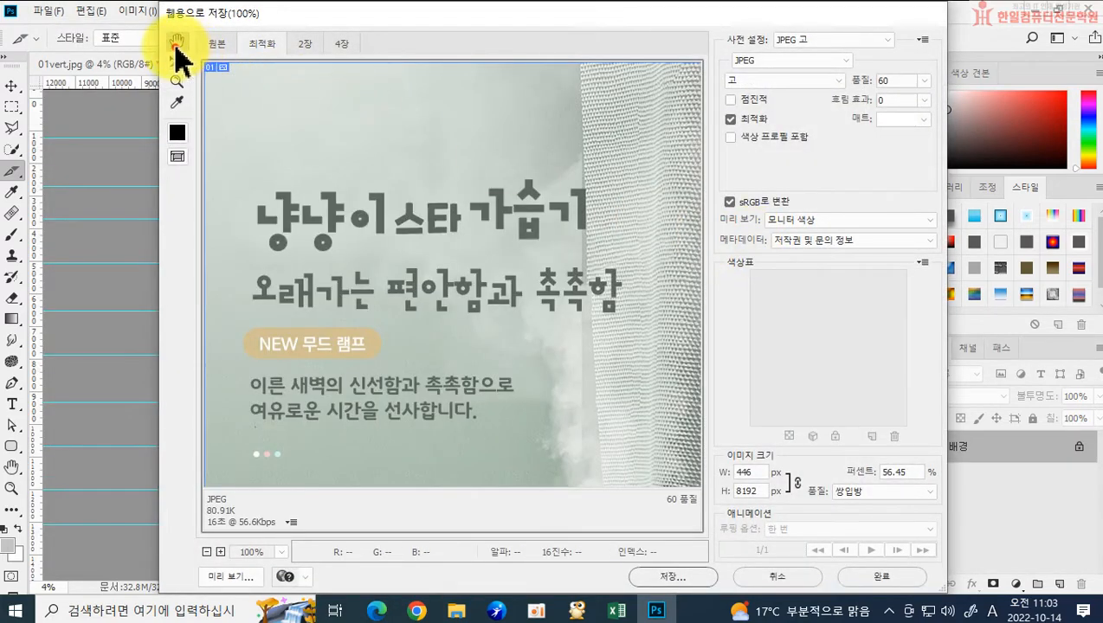
{"action": "double_click", "coordinate": [176, 45]}
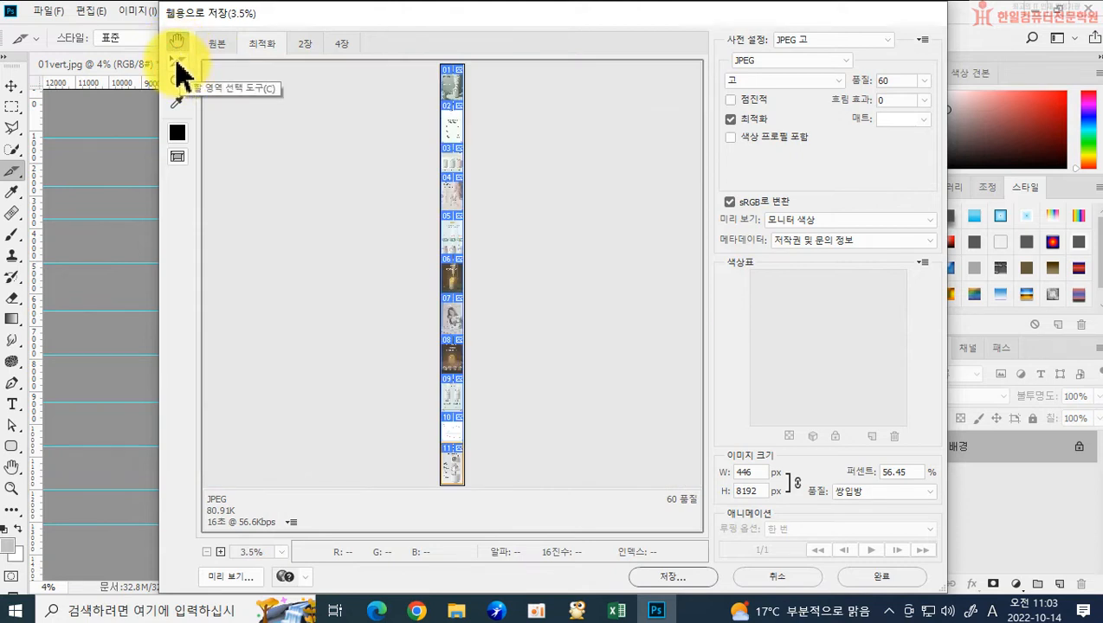
{"action": "left_click", "coordinate": [176, 62]}
{"action": "left_click_drag", "start_coordinate": [414, 76], "coordinate": [486, 477]}
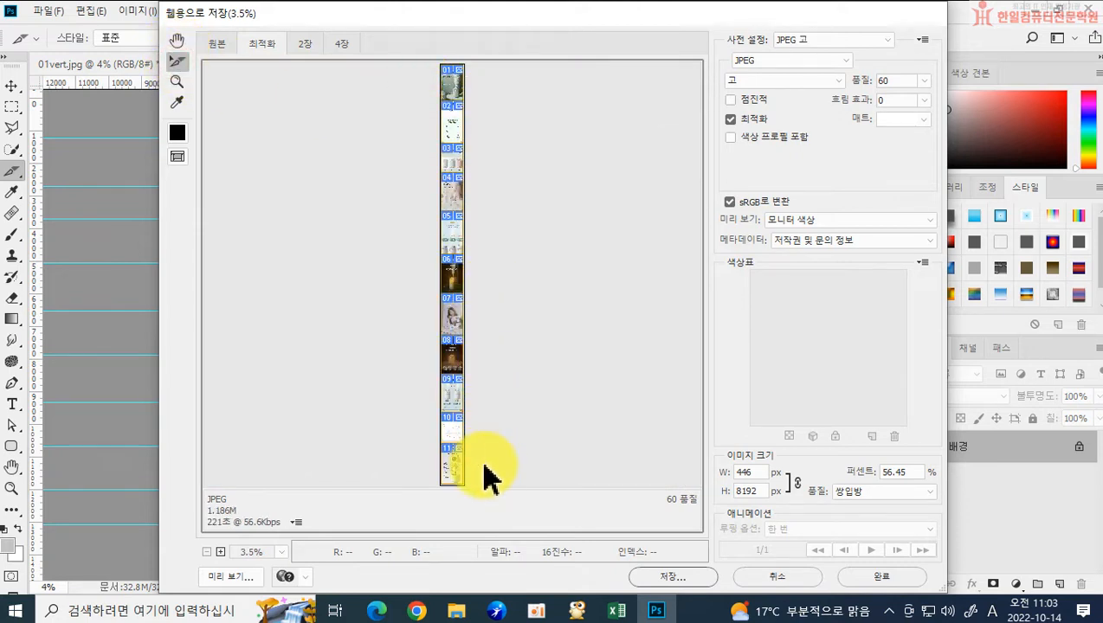
Set the selected slices to export as JPEG at quality 100
{"action": "left_click", "coordinate": [793, 61]}
{"action": "left_click", "coordinate": [767, 97]}
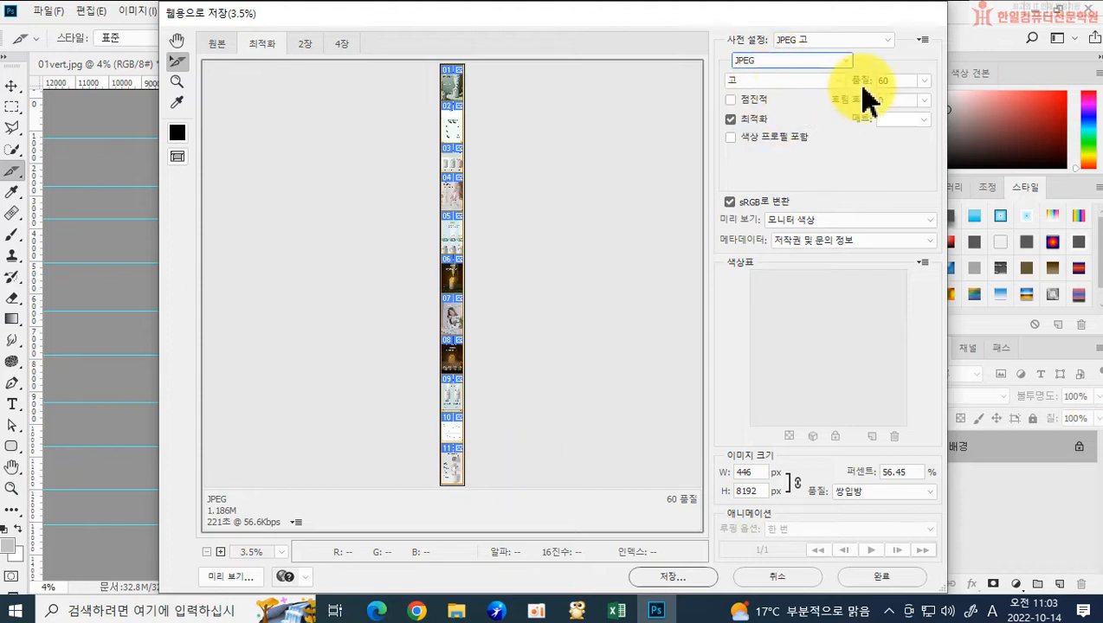
{"action": "left_click", "coordinate": [923, 80]}
{"action": "left_click_drag", "start_coordinate": [891, 115], "coordinate": [942, 111]}
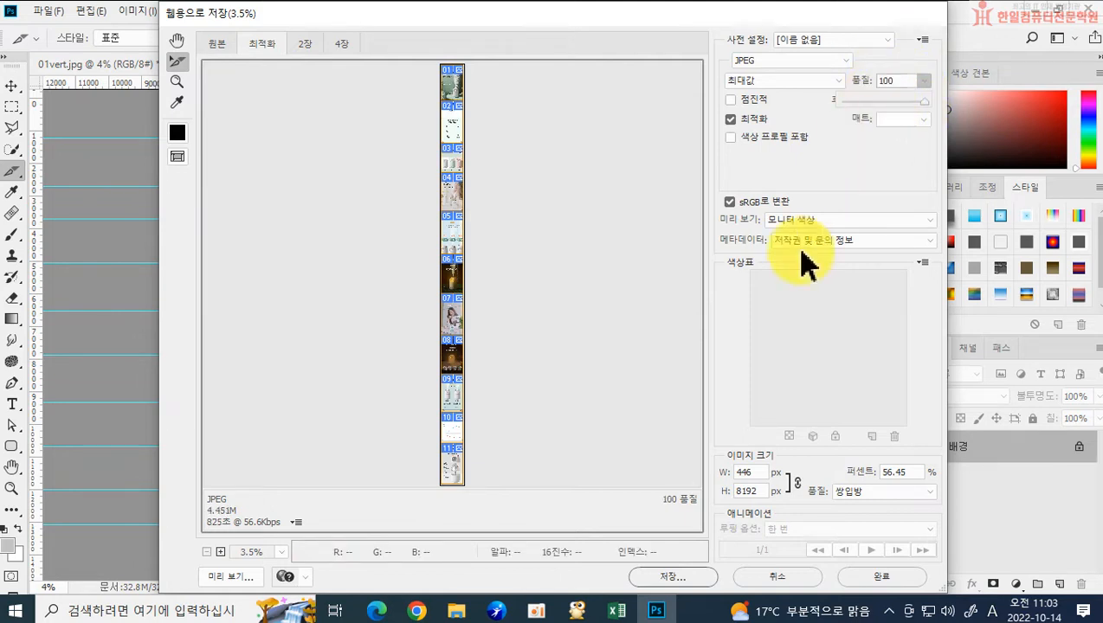
Save all slices as images only under 01vert in the 문풍지 folder, and close 01vert.jpg without saving its changes
{"action": "left_click", "coordinate": [681, 580]}
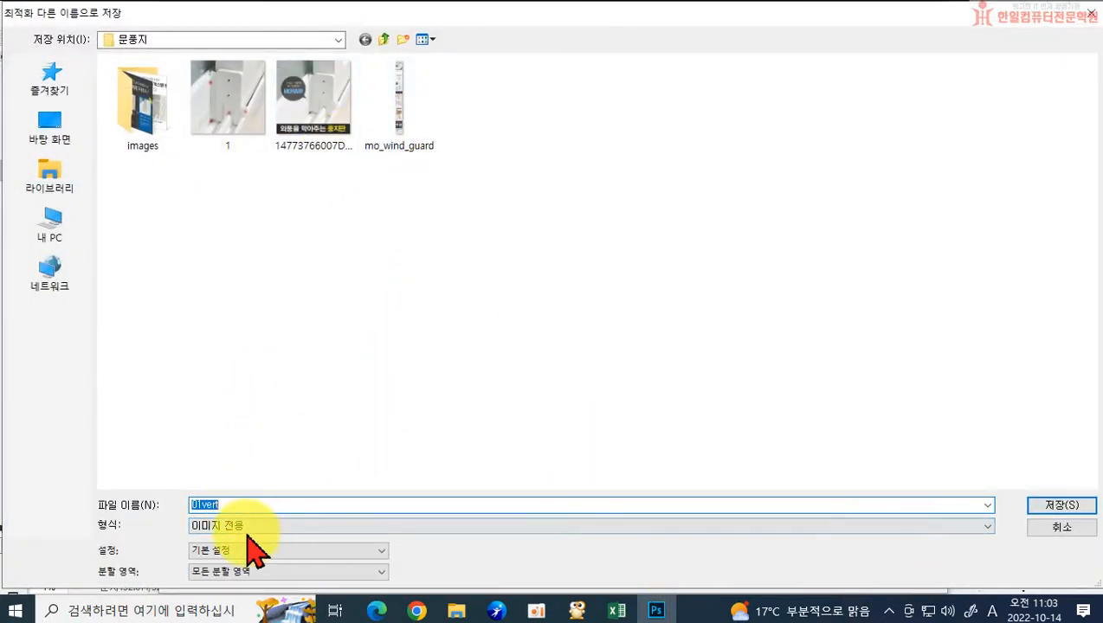
{"action": "left_click", "coordinate": [1043, 509]}
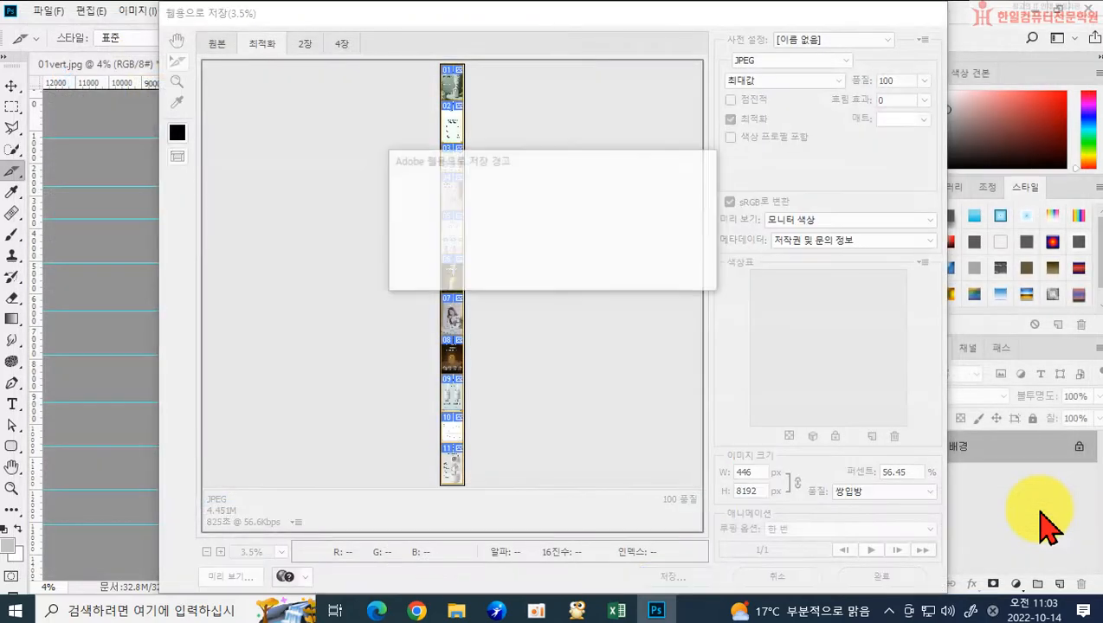
{"action": "left_click", "coordinate": [585, 277]}
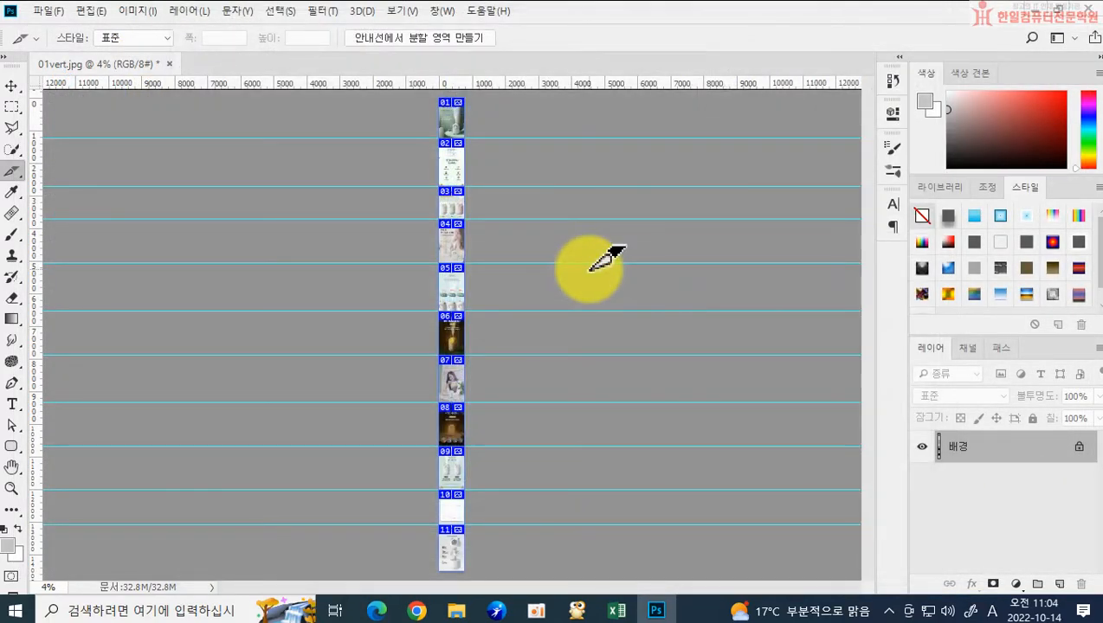
{"action": "left_click", "coordinate": [170, 64]}
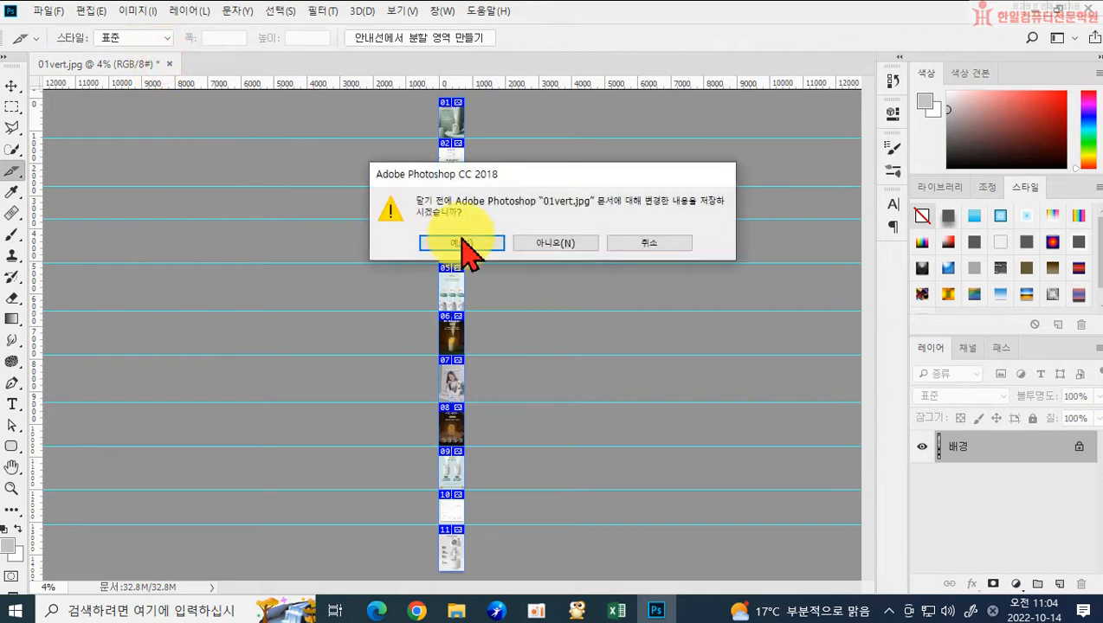
{"action": "left_click", "coordinate": [547, 247]}
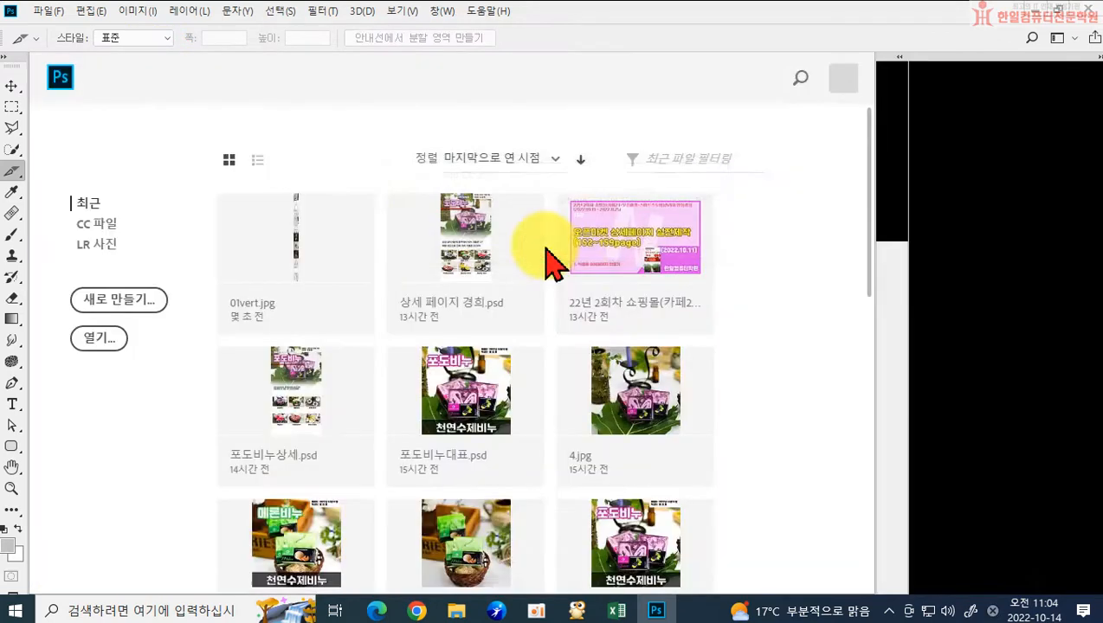
Reopen the 01vert image from the 똑똑한 냥냥이 스타가습기 folder in Adobe Photoshop CC 2018
{"action": "left_click", "coordinate": [456, 611]}
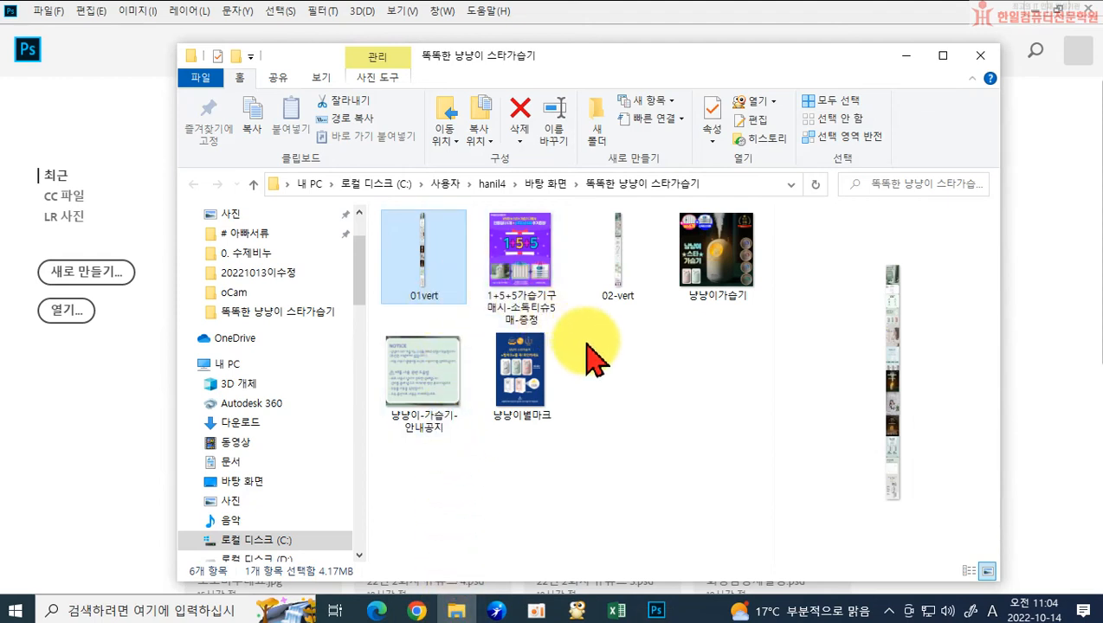
{"action": "double_click", "coordinate": [419, 267]}
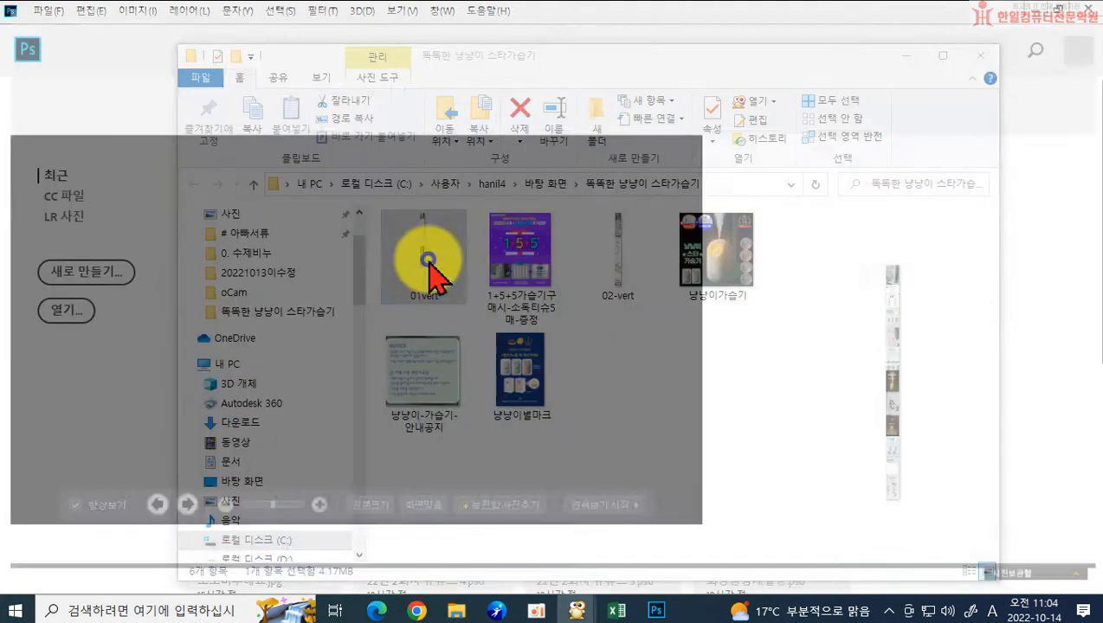
{"action": "right_click", "coordinate": [426, 263]}
{"action": "left_click", "coordinate": [1084, 12]}
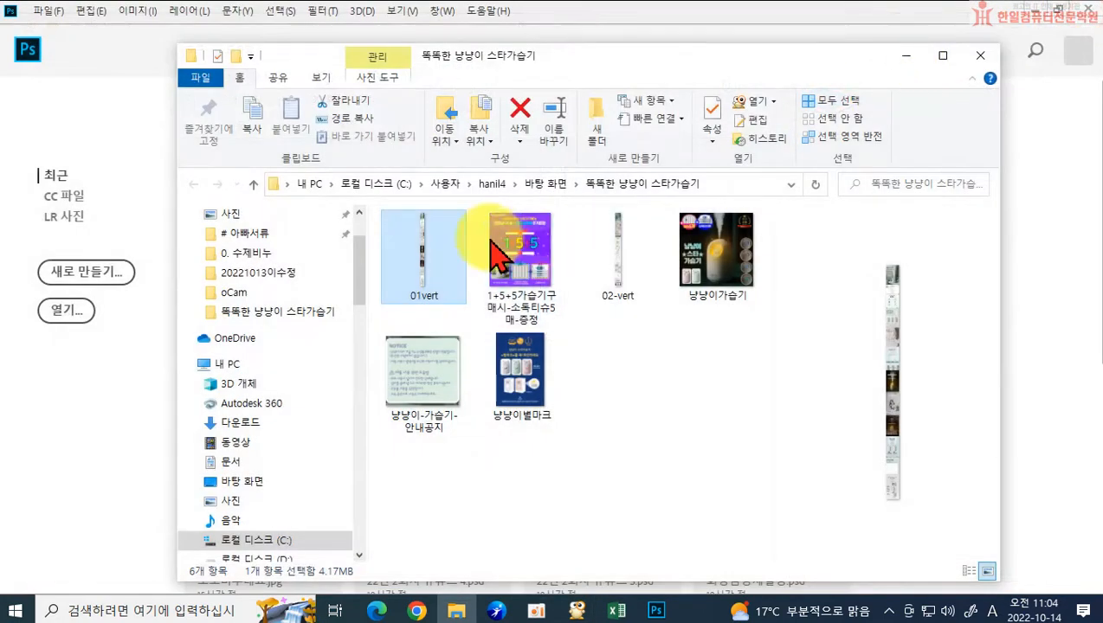
{"action": "right_click", "coordinate": [454, 217]}
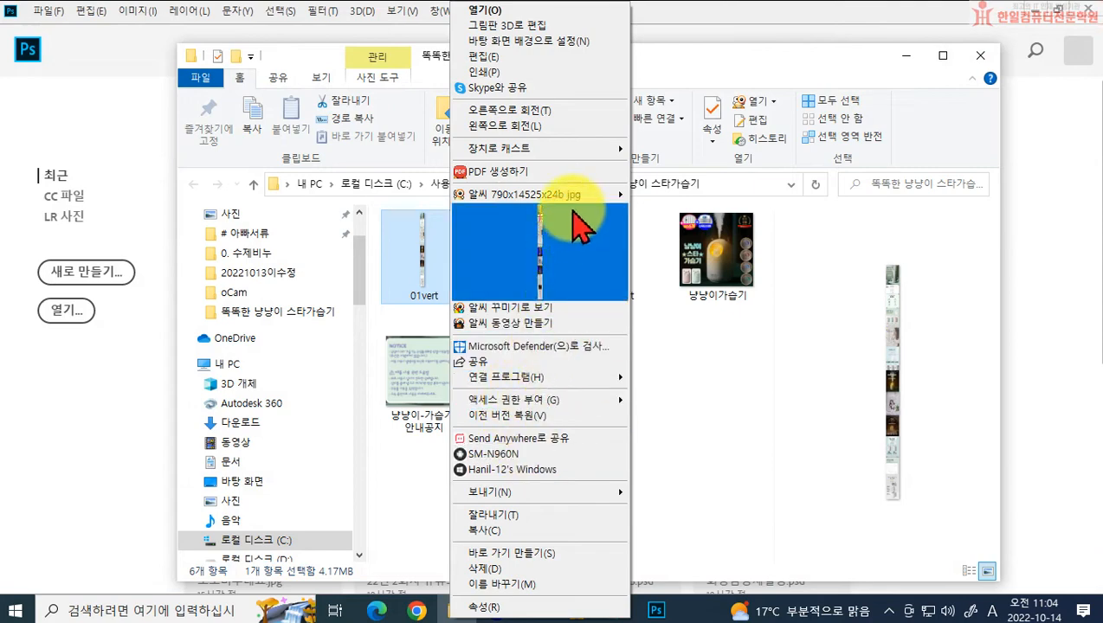
{"action": "mouse_move", "coordinate": [598, 400]}
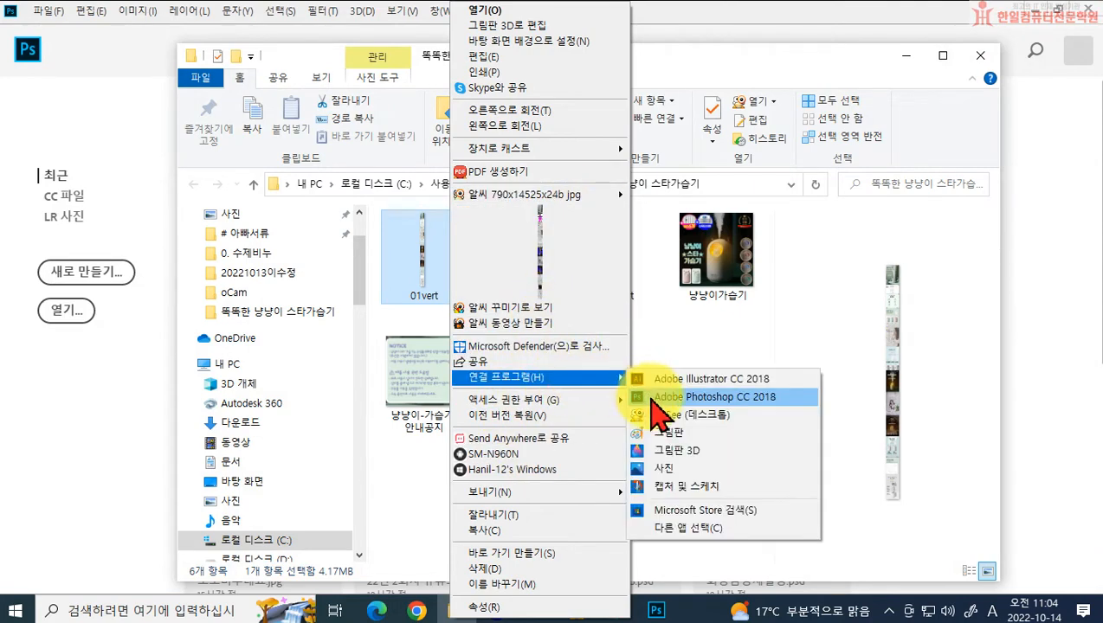
{"action": "left_click", "coordinate": [658, 402]}
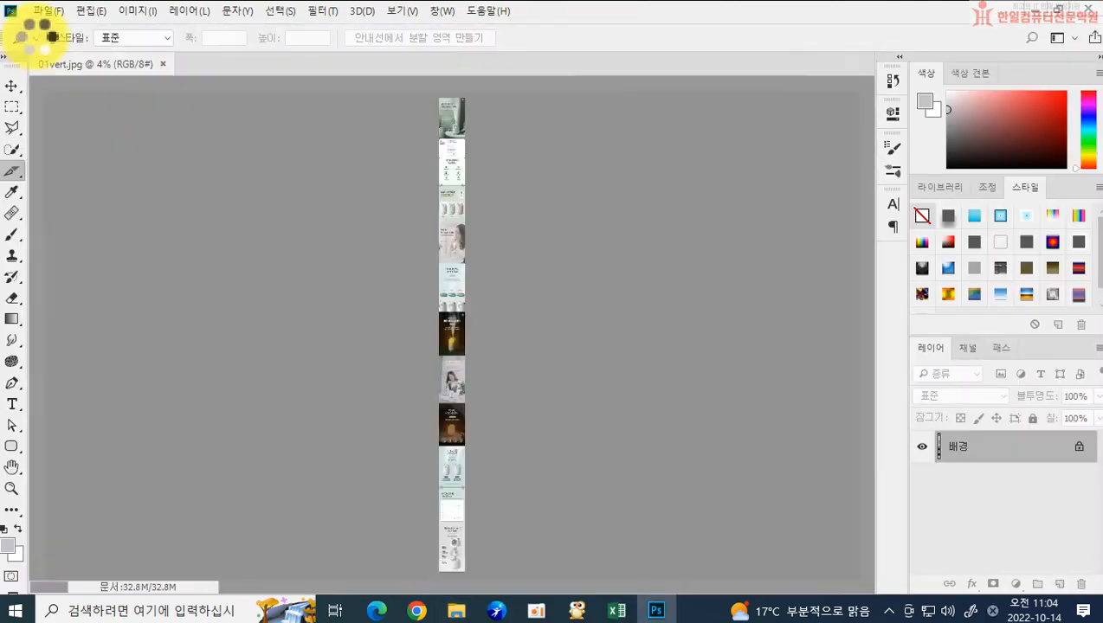
Check the default destination folder of the Save for Web export and its images folder, and leave the export without saving
{"action": "left_click", "coordinate": [48, 11]}
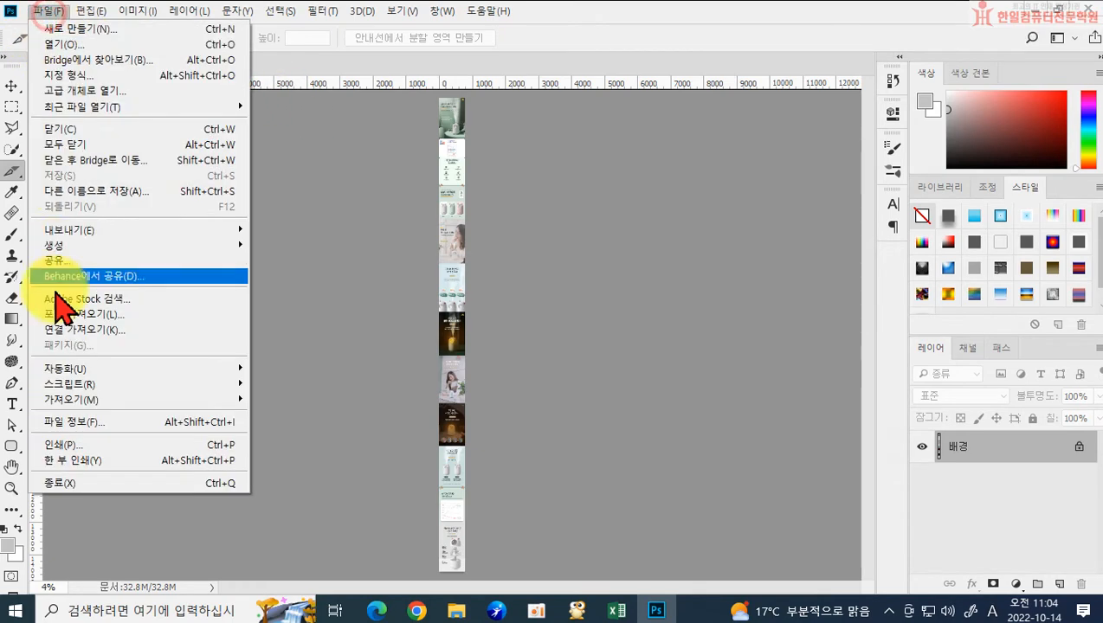
{"action": "mouse_move", "coordinate": [140, 230]}
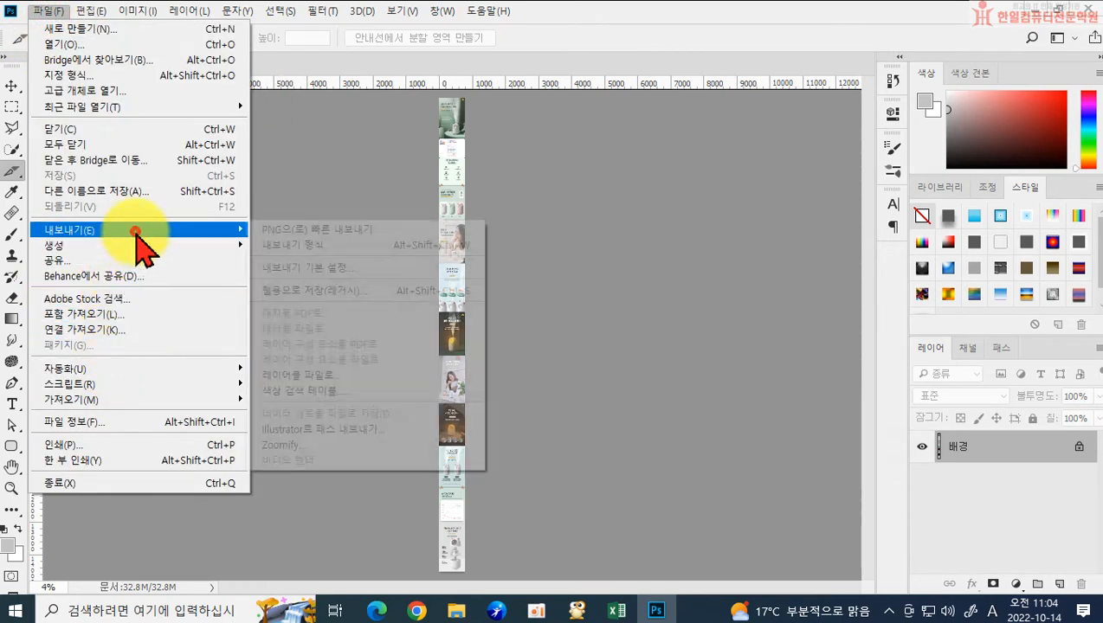
{"action": "left_click", "coordinate": [329, 291]}
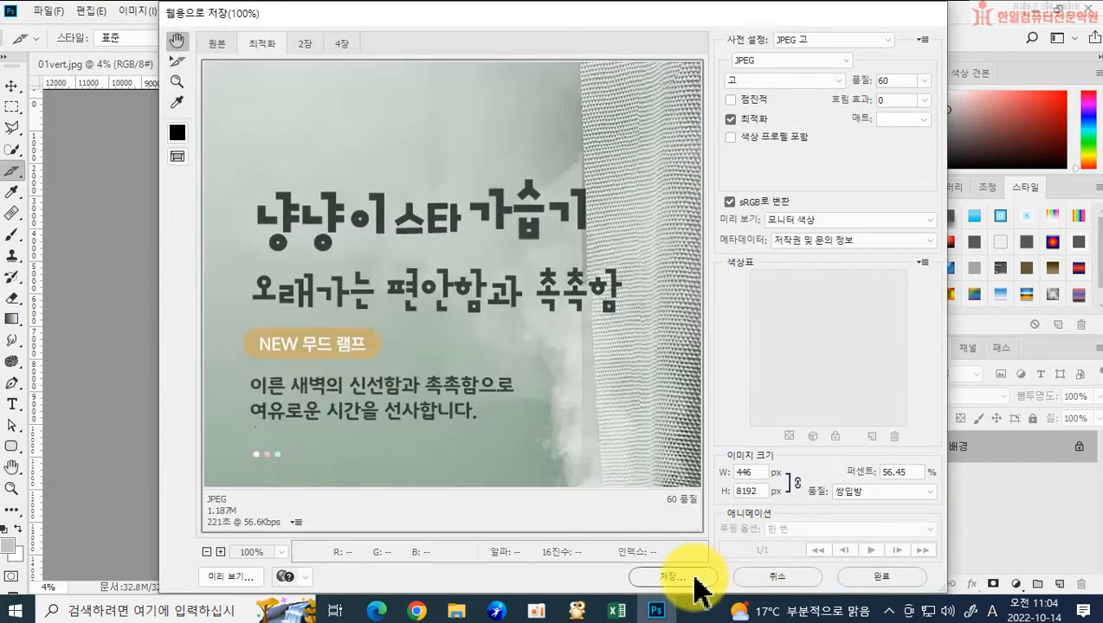
{"action": "left_click", "coordinate": [695, 577]}
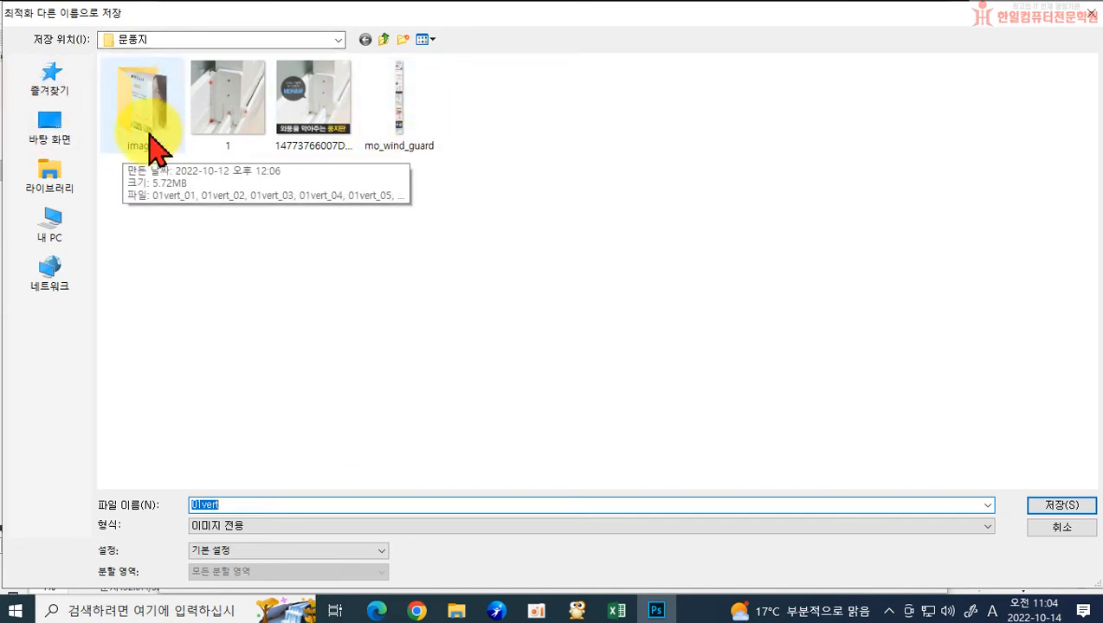
{"action": "left_click", "coordinate": [1067, 530]}
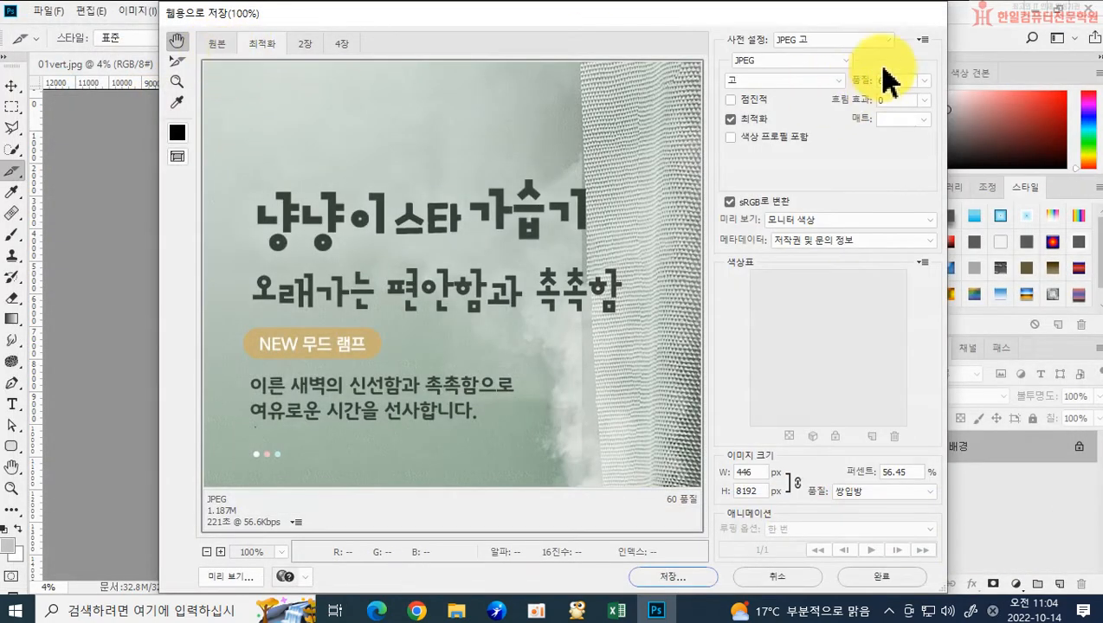
{"action": "left_click", "coordinate": [813, 577]}
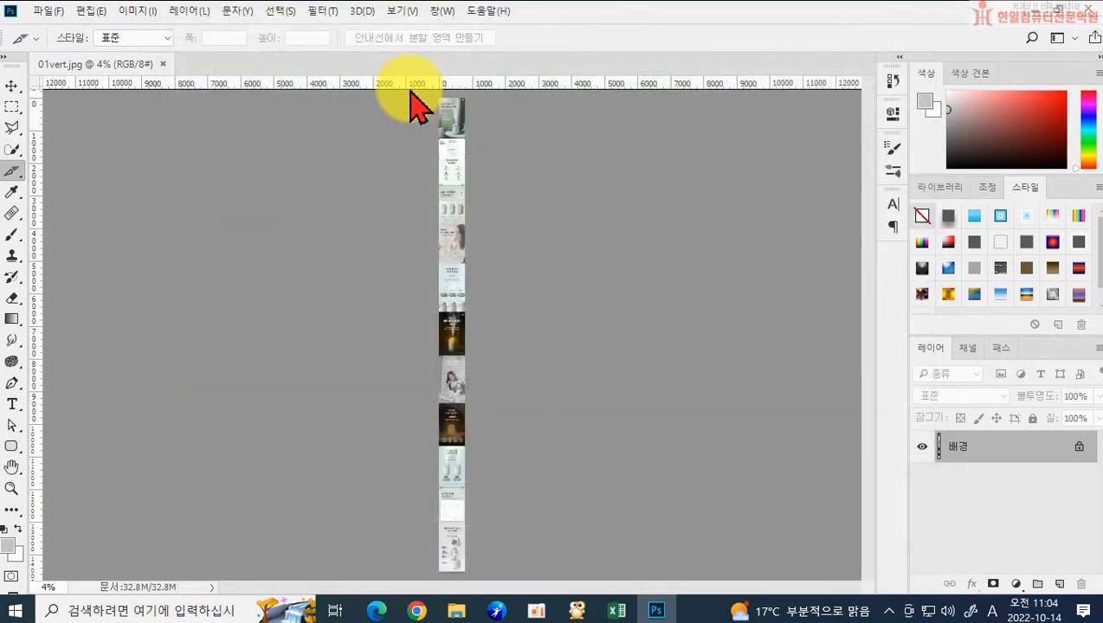
Place six horizontal guides at the section boundaries of the reopened image, from below the first section to the bottom of the first dark section
{"action": "left_click_drag", "start_coordinate": [400, 83], "coordinate": [403, 137]}
{"action": "left_click_drag", "start_coordinate": [376, 84], "coordinate": [386, 183]}
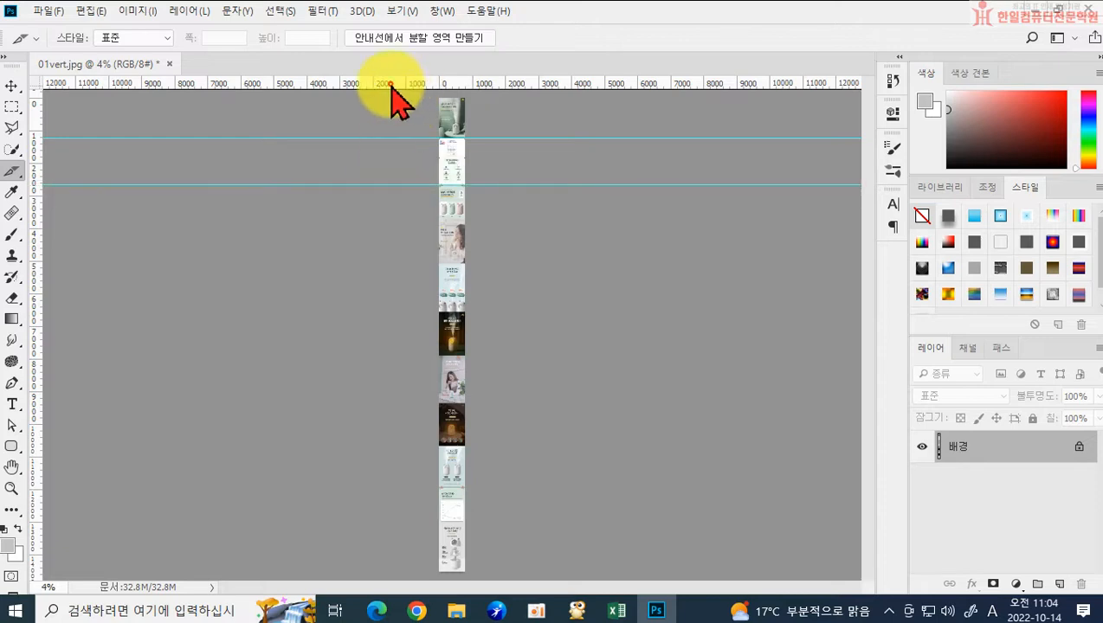
{"action": "left_click_drag", "start_coordinate": [391, 86], "coordinate": [396, 219]}
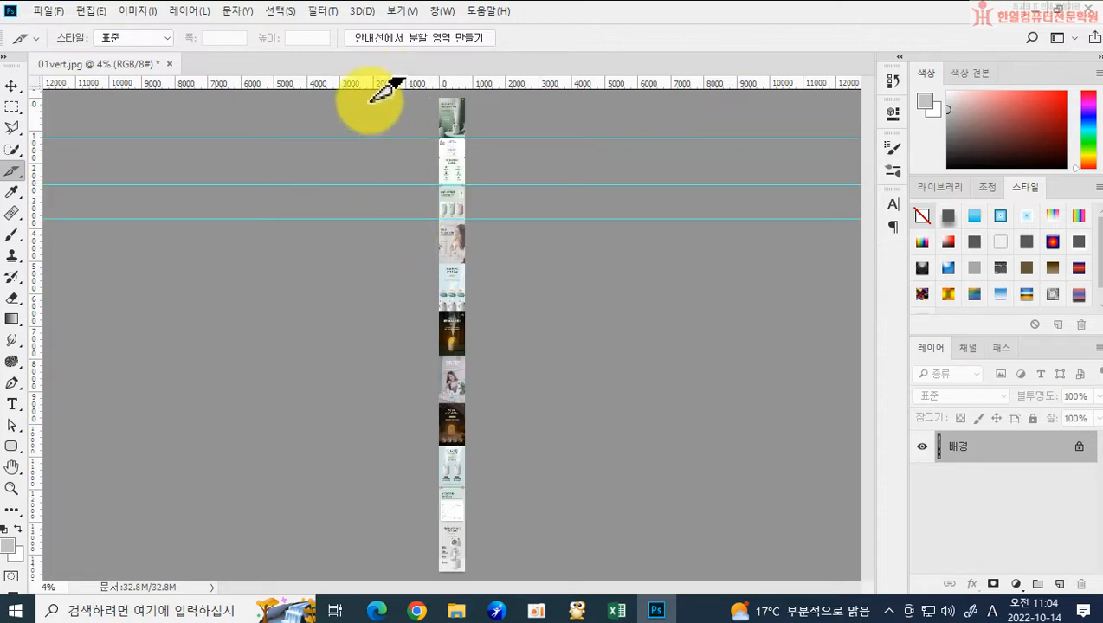
{"action": "left_click_drag", "start_coordinate": [386, 84], "coordinate": [370, 263]}
{"action": "left_click_drag", "start_coordinate": [355, 83], "coordinate": [346, 356]}
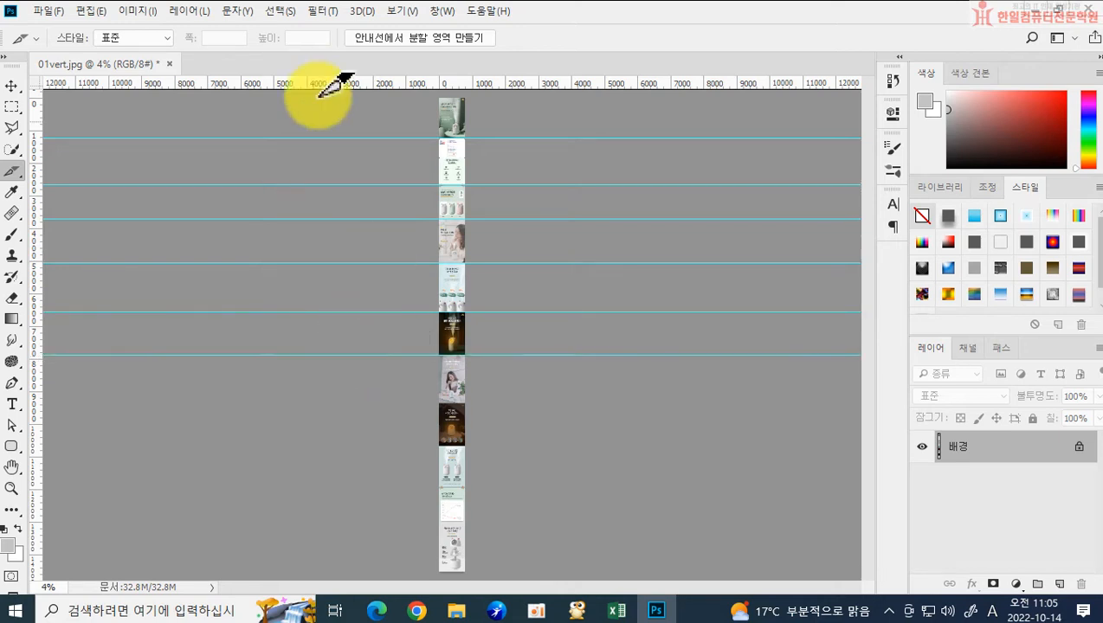
Place horizontal guides at the four remaining section boundaries down to the top of the last section, and create slices from all guides
{"action": "left_click_drag", "start_coordinate": [318, 84], "coordinate": [327, 404]}
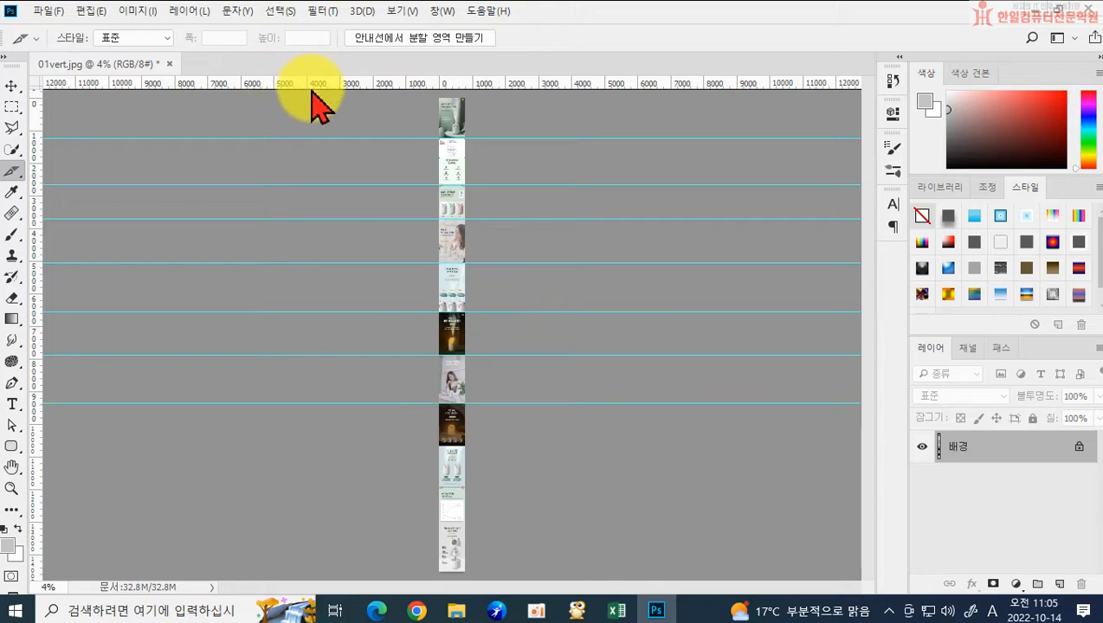
{"action": "left_click_drag", "start_coordinate": [310, 81], "coordinate": [349, 447]}
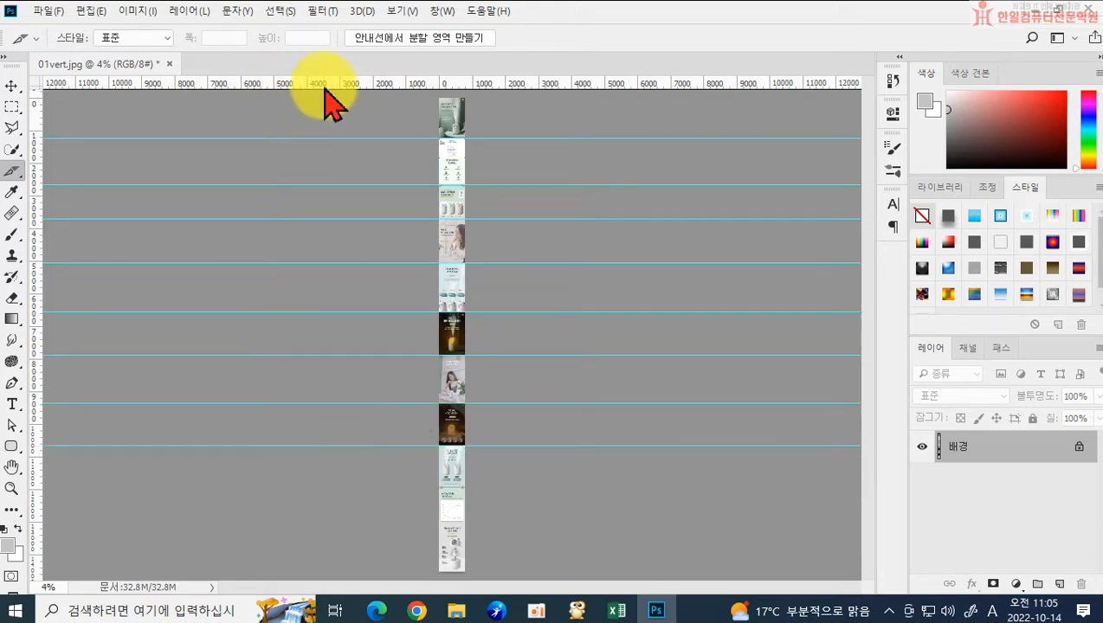
{"action": "left_click_drag", "start_coordinate": [326, 86], "coordinate": [358, 485]}
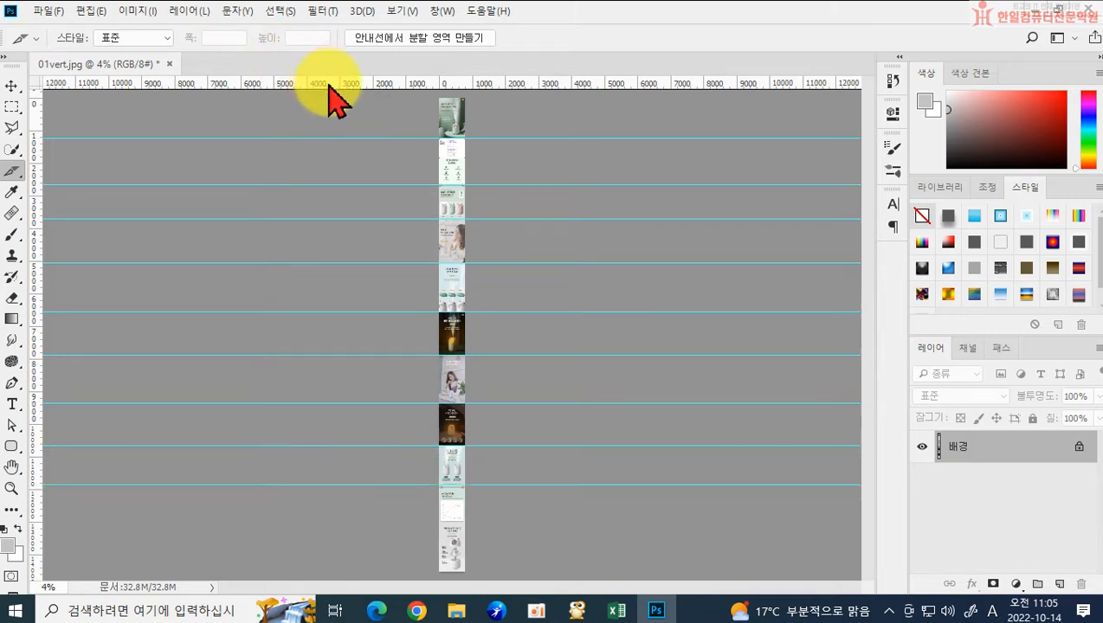
{"action": "left_click_drag", "start_coordinate": [329, 86], "coordinate": [344, 526]}
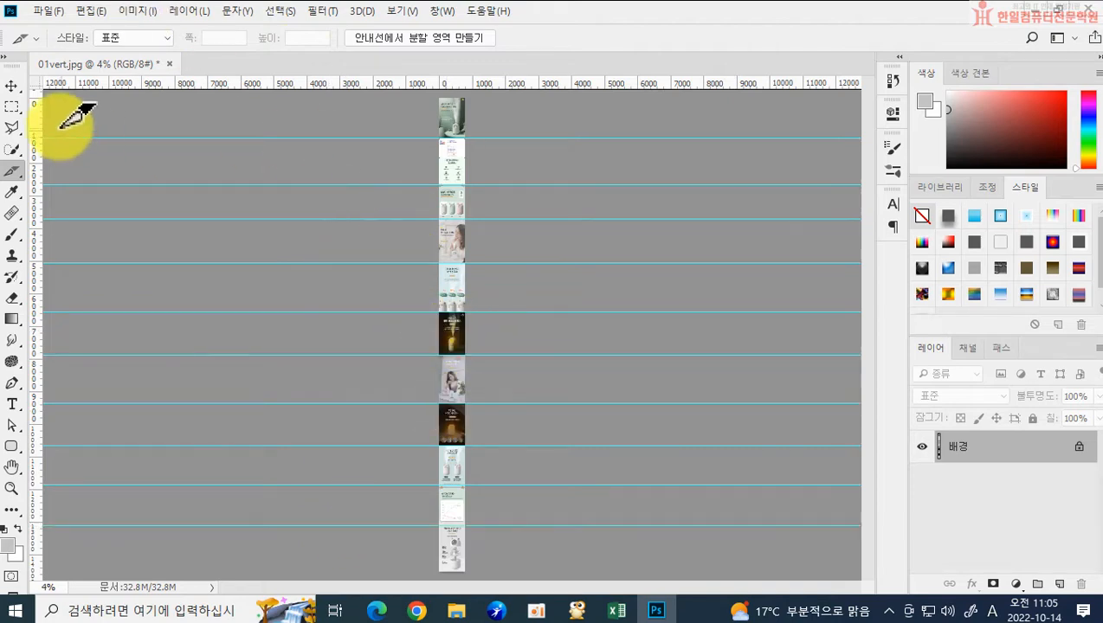
{"action": "left_click", "coordinate": [466, 38]}
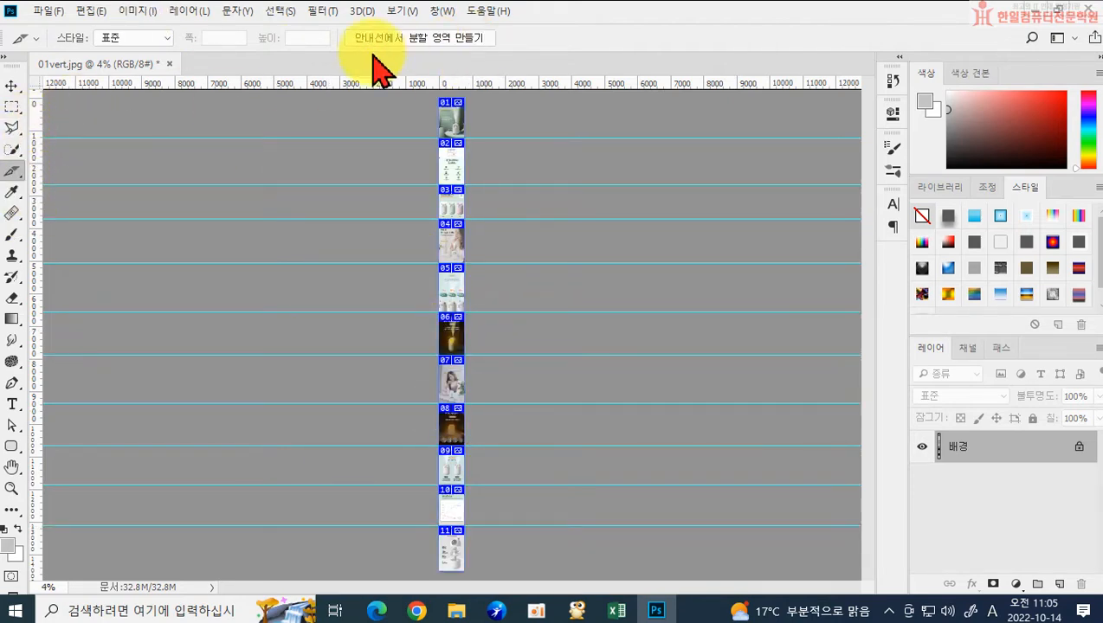
Open the sliced 01vert image in Save for Web, select all its slices, and set the JPEG quality to 100
{"action": "left_click", "coordinate": [45, 12]}
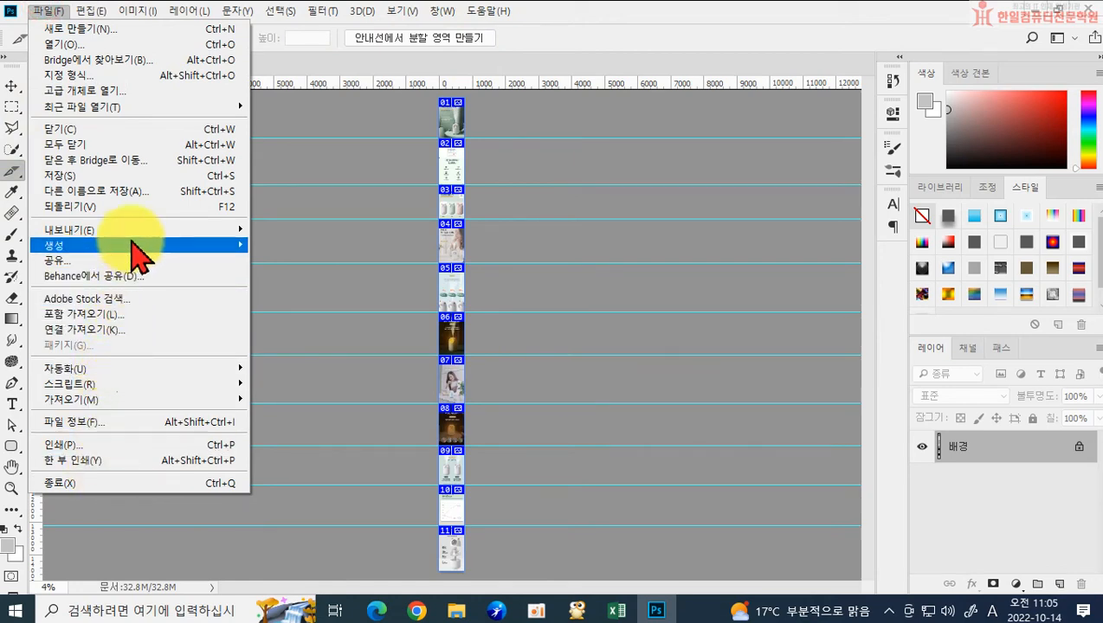
{"action": "mouse_move", "coordinate": [132, 232]}
{"action": "left_click", "coordinate": [346, 290]}
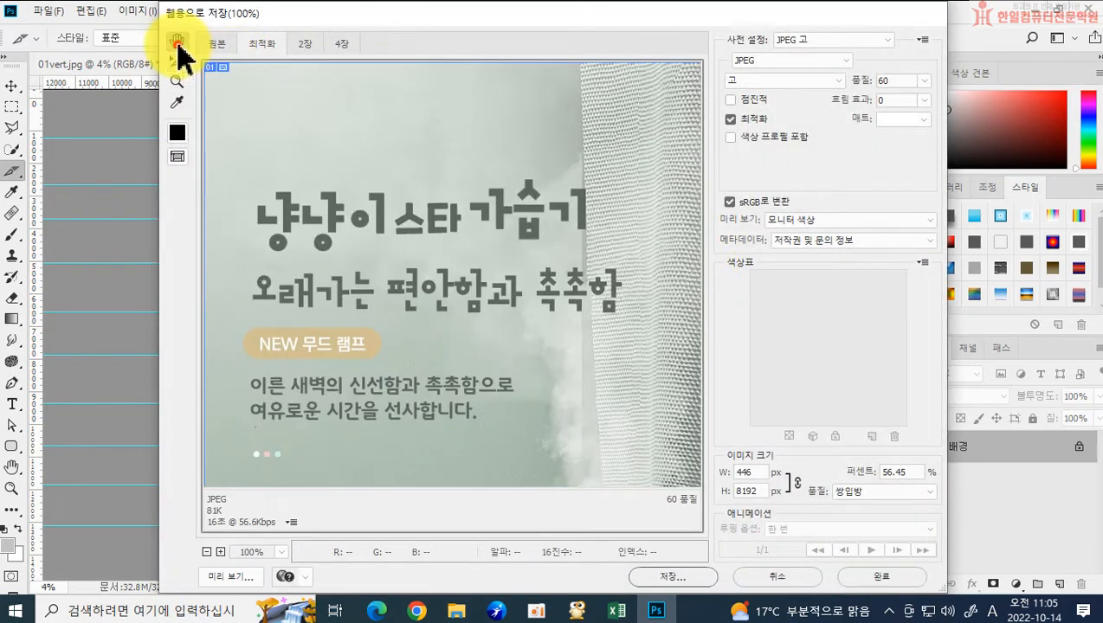
{"action": "double_click", "coordinate": [177, 42]}
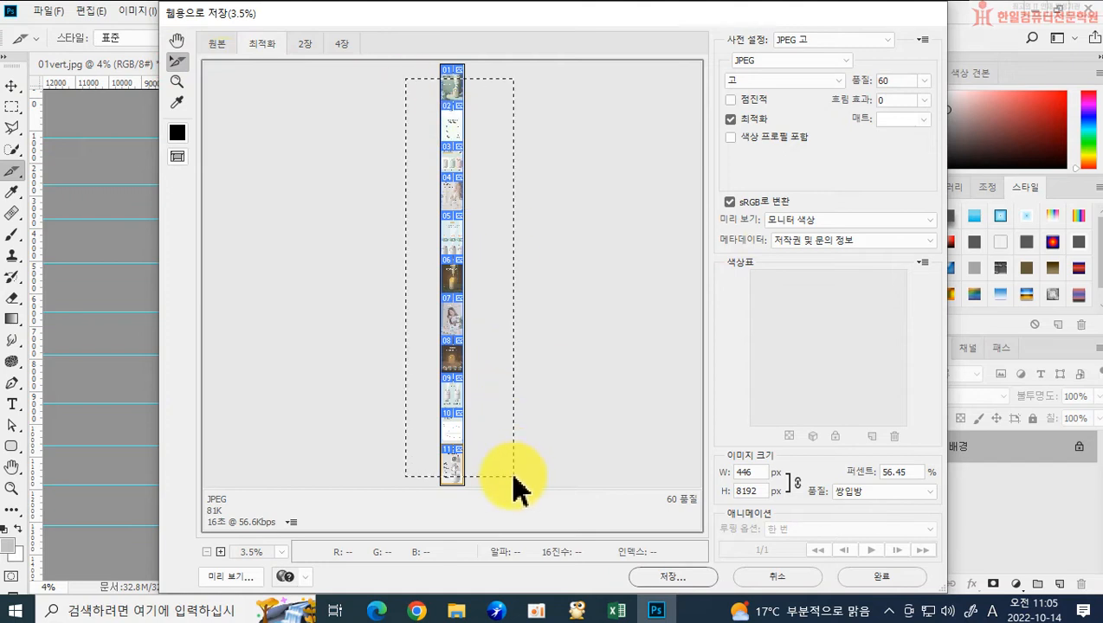
{"action": "left_click_drag", "start_coordinate": [515, 481], "coordinate": [515, 481]}
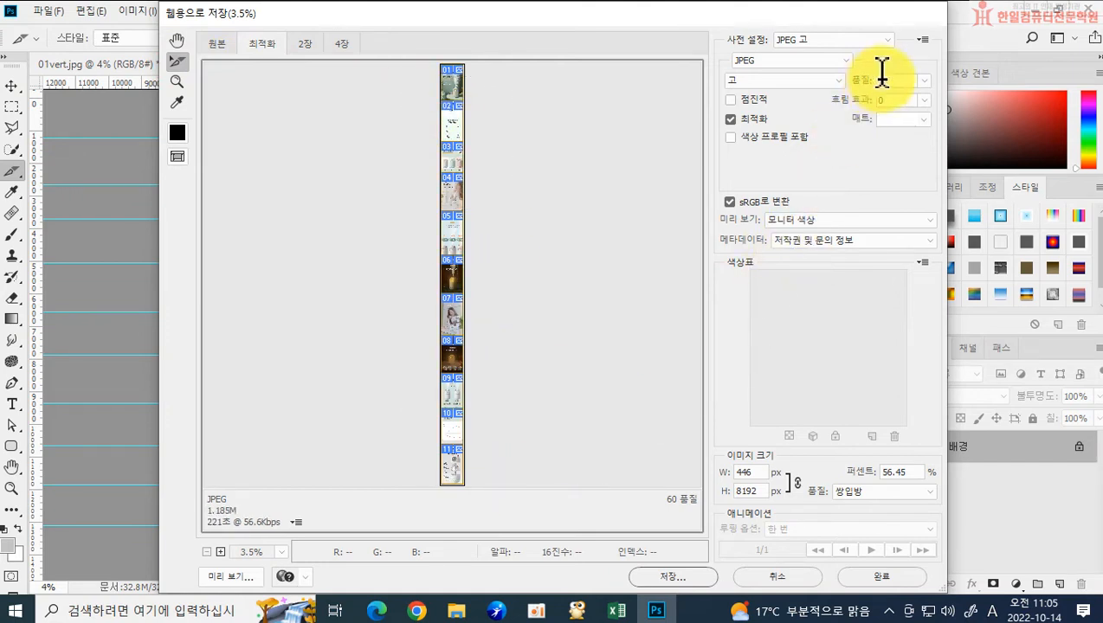
{"action": "left_click", "coordinate": [923, 81]}
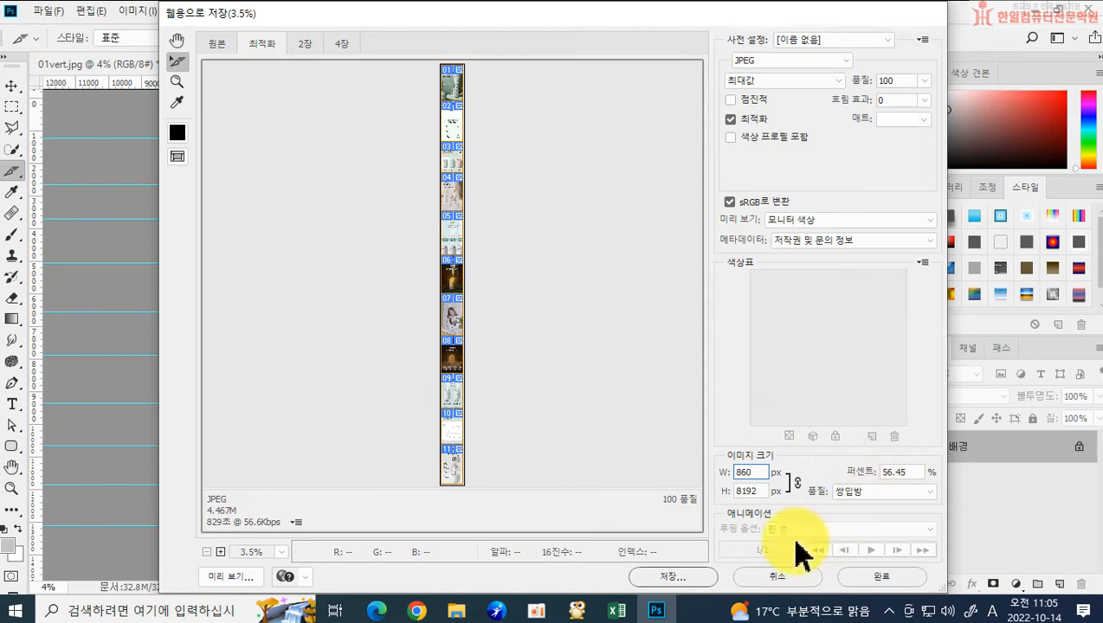
Export all slices as images only, named 01vert.jpg, into the desktop folder 똑똑한 냥냥이 스타가습기
{"action": "left_click", "coordinate": [669, 578]}
{"action": "left_click", "coordinate": [625, 365]}
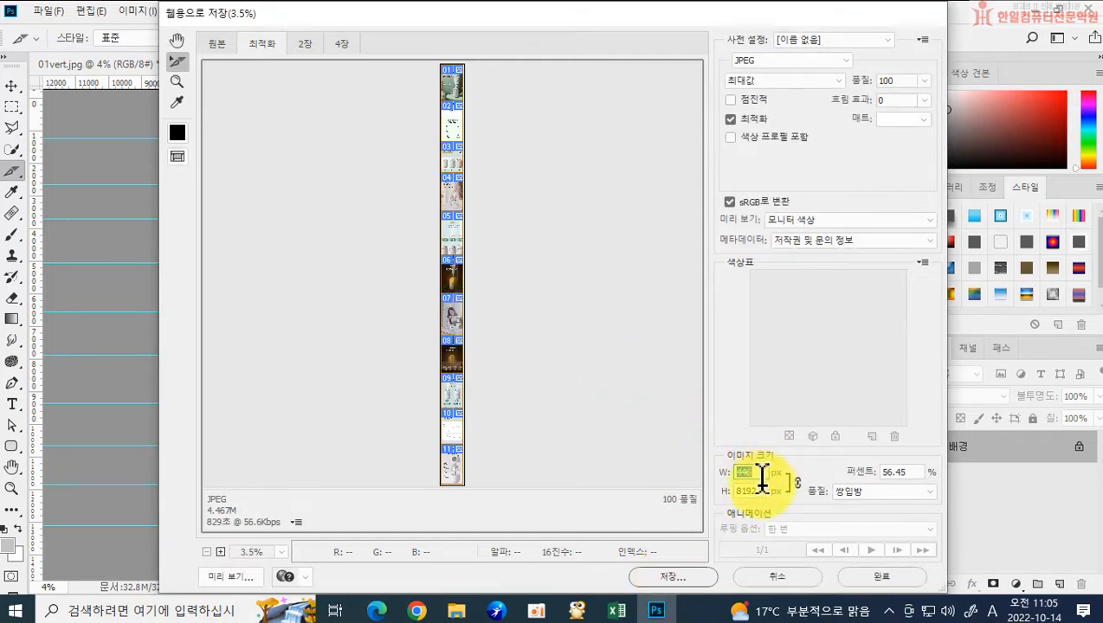
{"action": "left_click", "coordinate": [692, 580]}
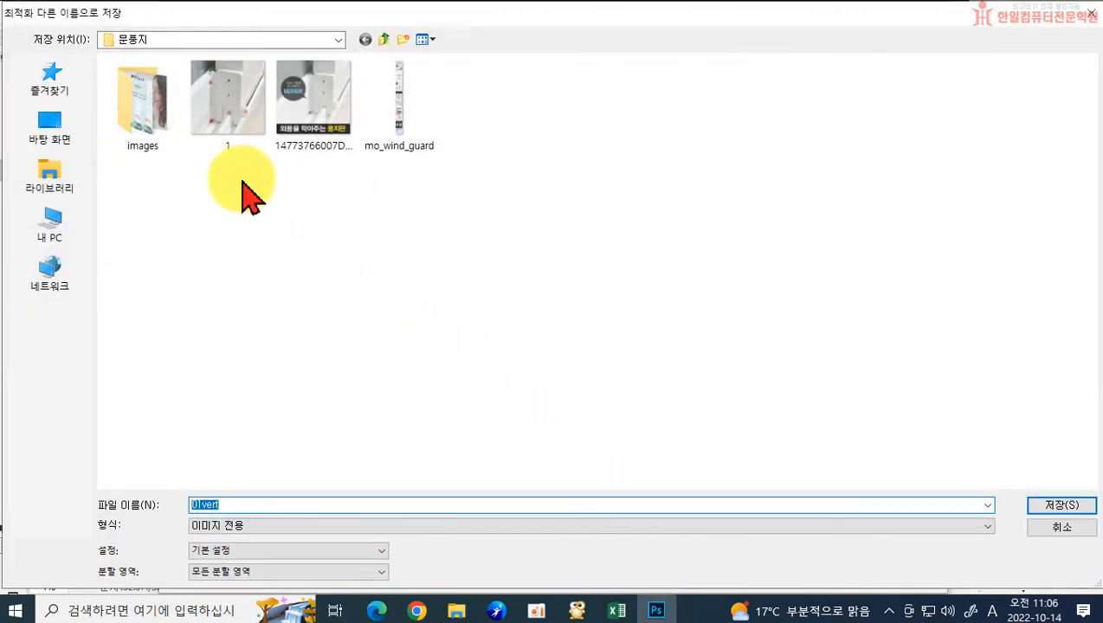
{"action": "left_click", "coordinate": [65, 143]}
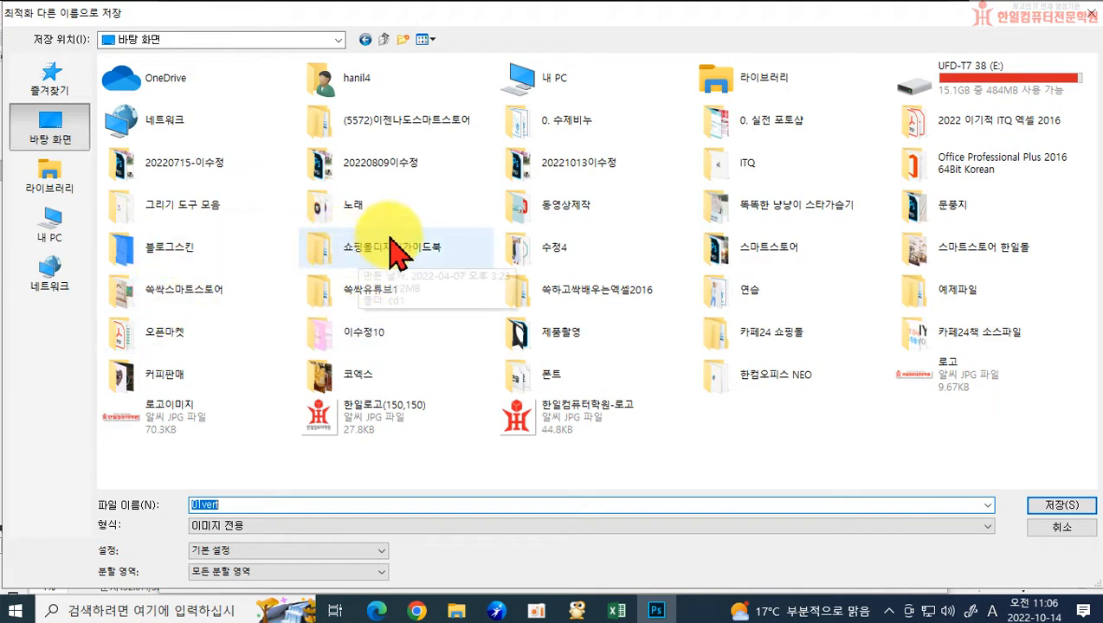
{"action": "double_click", "coordinate": [806, 214]}
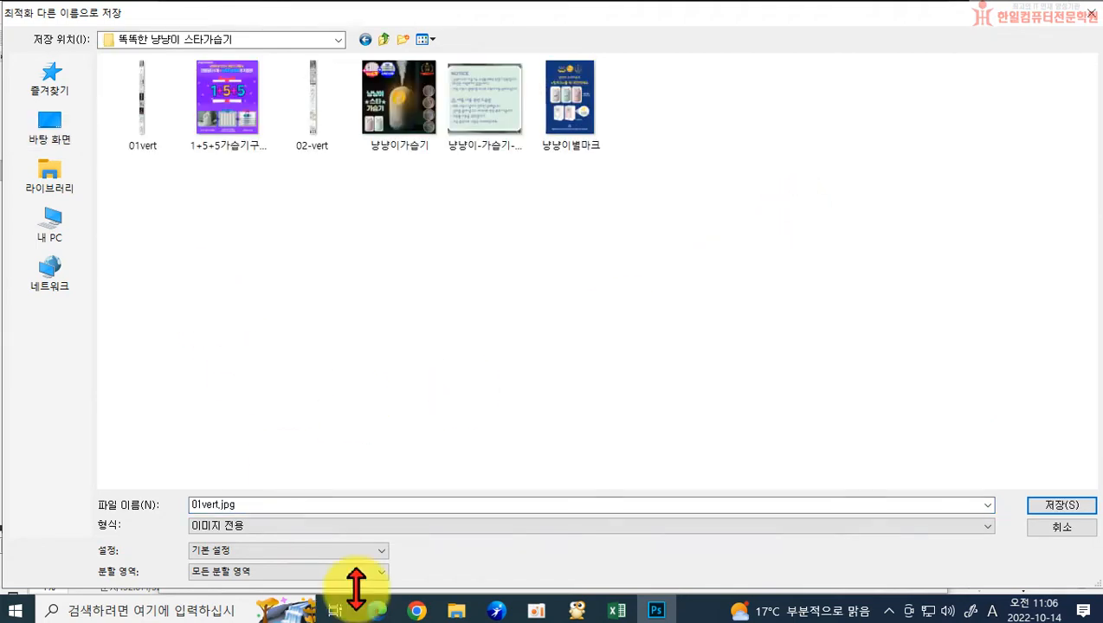
{"action": "left_click", "coordinate": [1072, 506]}
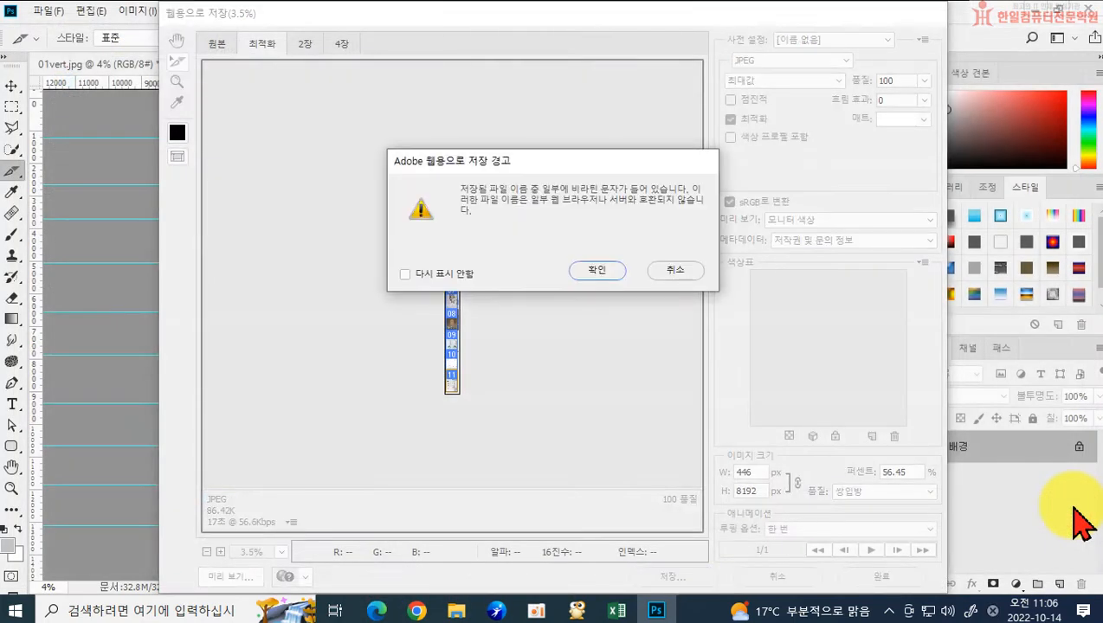
{"action": "left_click", "coordinate": [607, 271]}
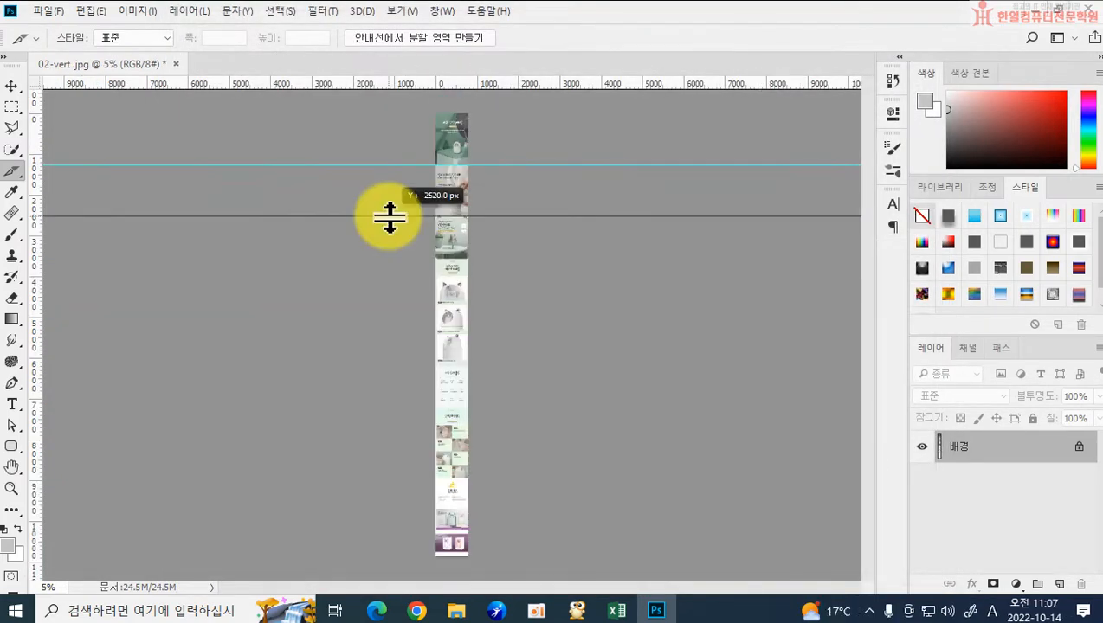
Place horizontal guides in the 02-vert image at the bottoms of the second and third sections, adjusting the upper one to the boundary
{"action": "left_click_drag", "start_coordinate": [389, 216], "coordinate": [386, 214]}
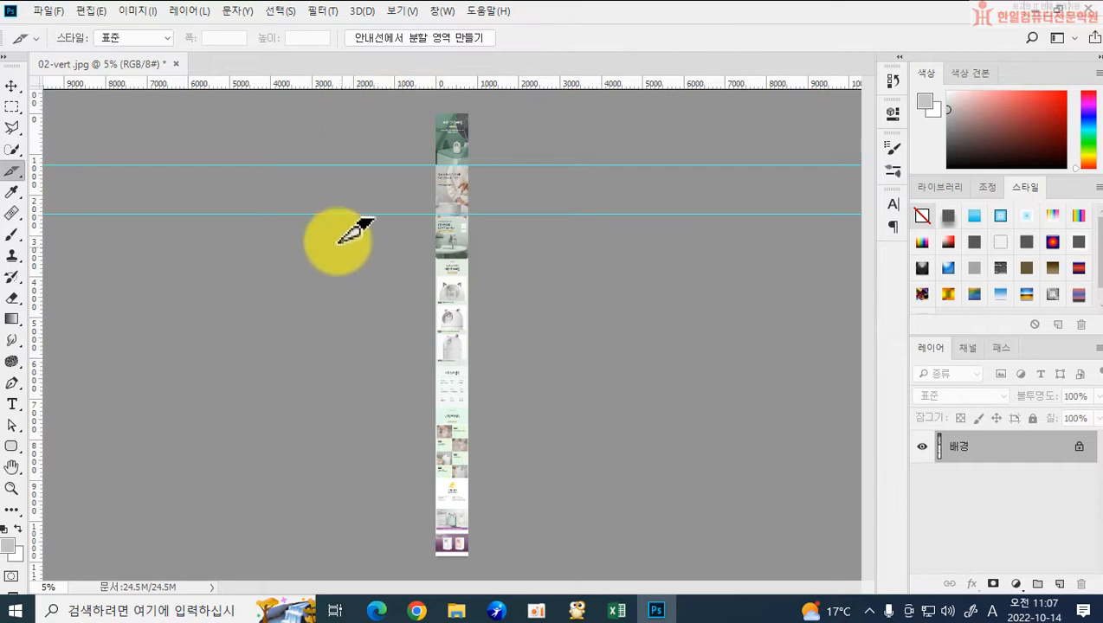
{"action": "left_click", "coordinate": [11, 85]}
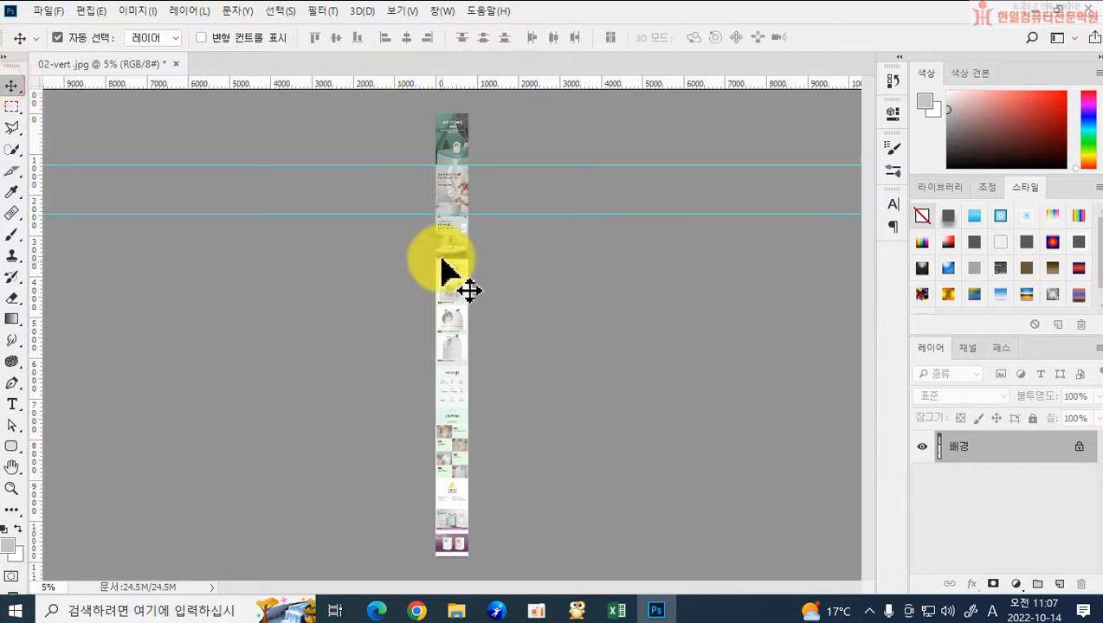
{"action": "left_click_drag", "start_coordinate": [406, 215], "coordinate": [404, 220]}
{"action": "left_click_drag", "start_coordinate": [345, 82], "coordinate": [314, 259]}
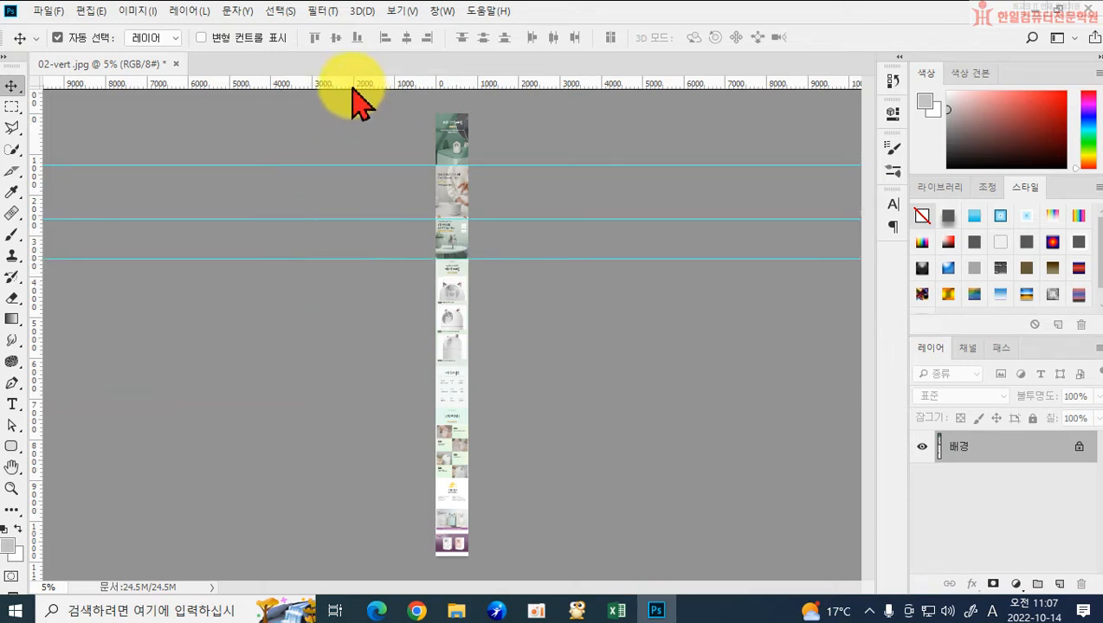
Place six more horizontal guides at the remaining section boundaries down to the purple section, and create slices from all guides
{"action": "left_click_drag", "start_coordinate": [353, 87], "coordinate": [324, 304]}
{"action": "left_click_drag", "start_coordinate": [369, 84], "coordinate": [351, 363]}
{"action": "left_click_drag", "start_coordinate": [320, 84], "coordinate": [352, 408]}
{"action": "left_click_drag", "start_coordinate": [302, 84], "coordinate": [274, 481]}
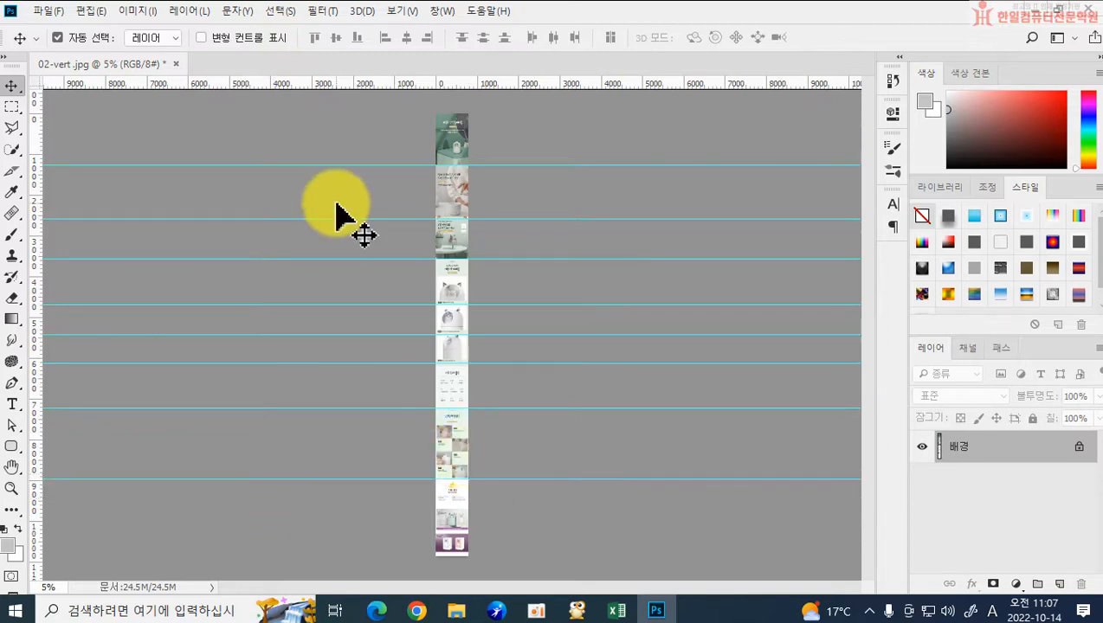
{"action": "left_click_drag", "start_coordinate": [354, 79], "coordinate": [355, 531]}
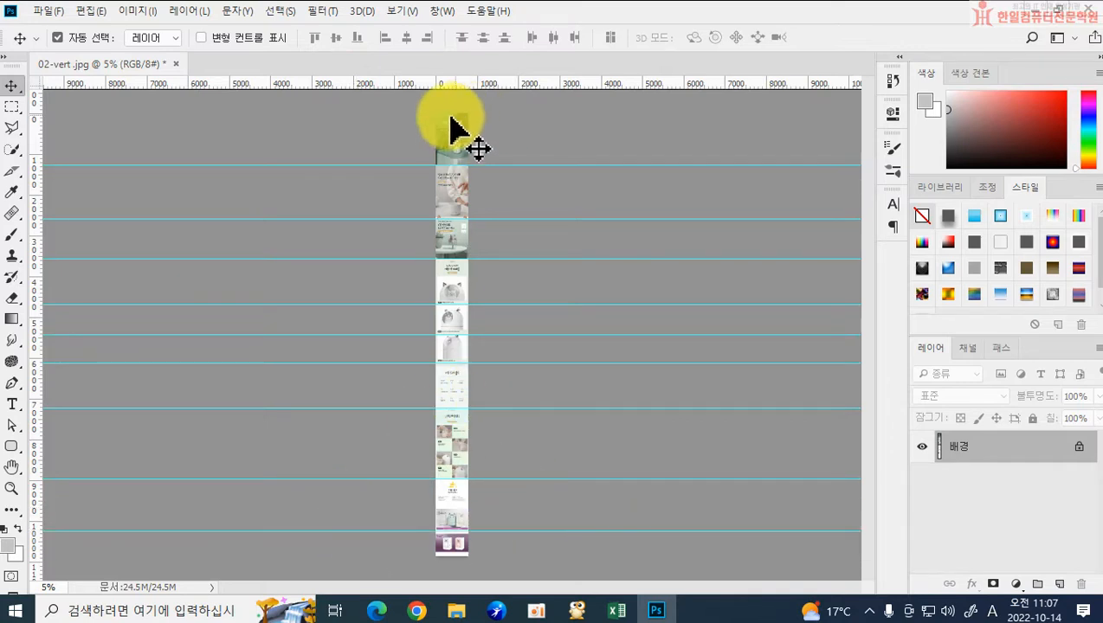
{"action": "left_click", "coordinate": [17, 176]}
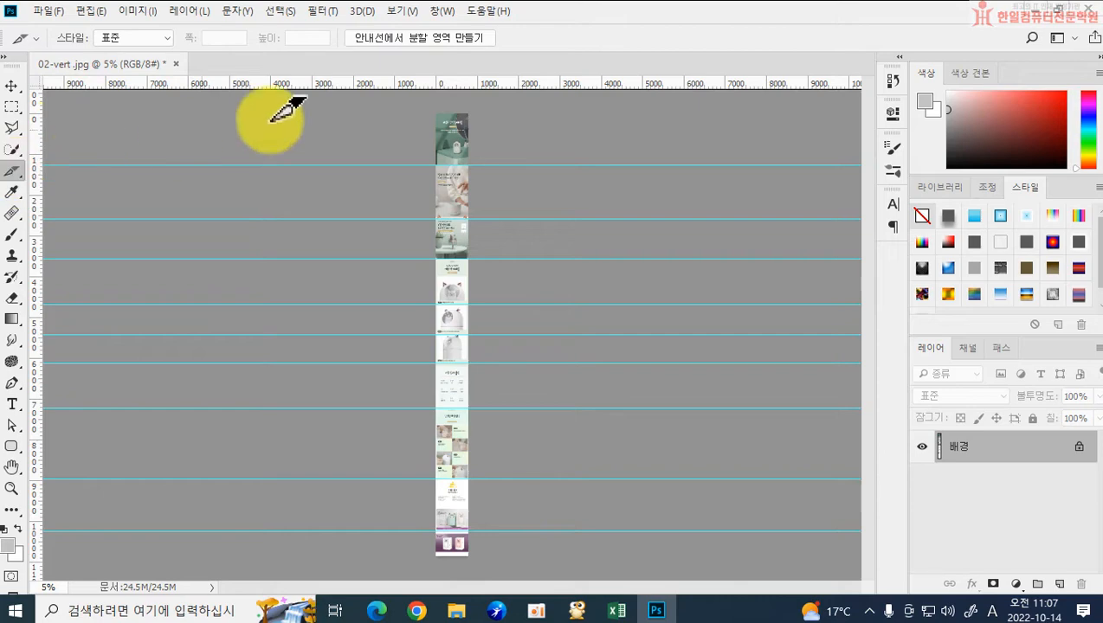
{"action": "left_click", "coordinate": [413, 40]}
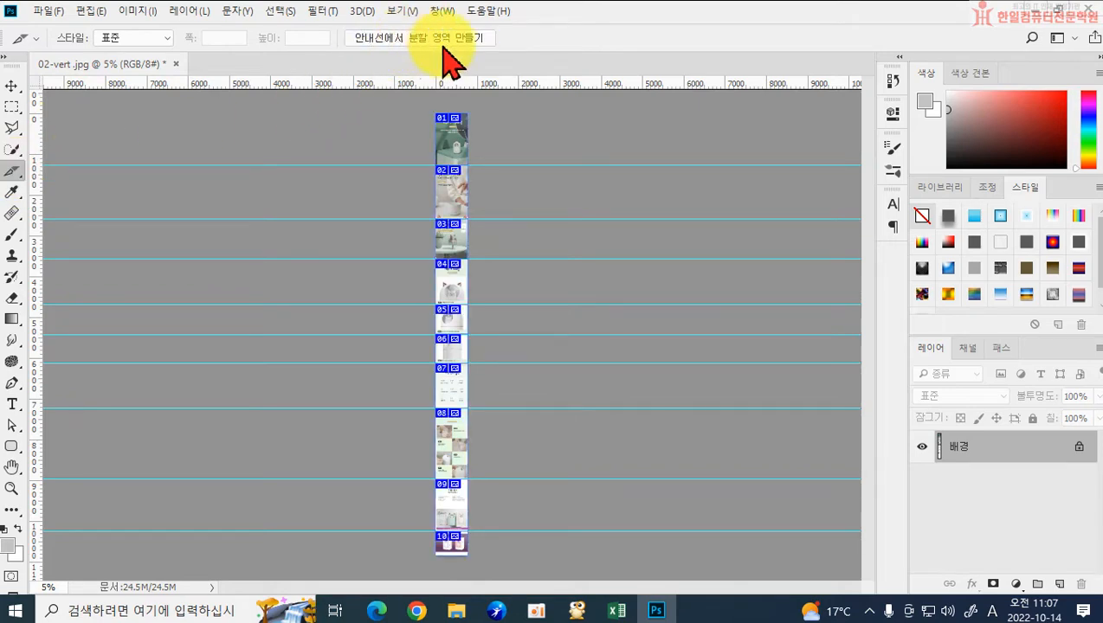
Open the sliced 02-vert image in Save for Web, fit it in the preview, and select all its slices
{"action": "left_click", "coordinate": [36, 14]}
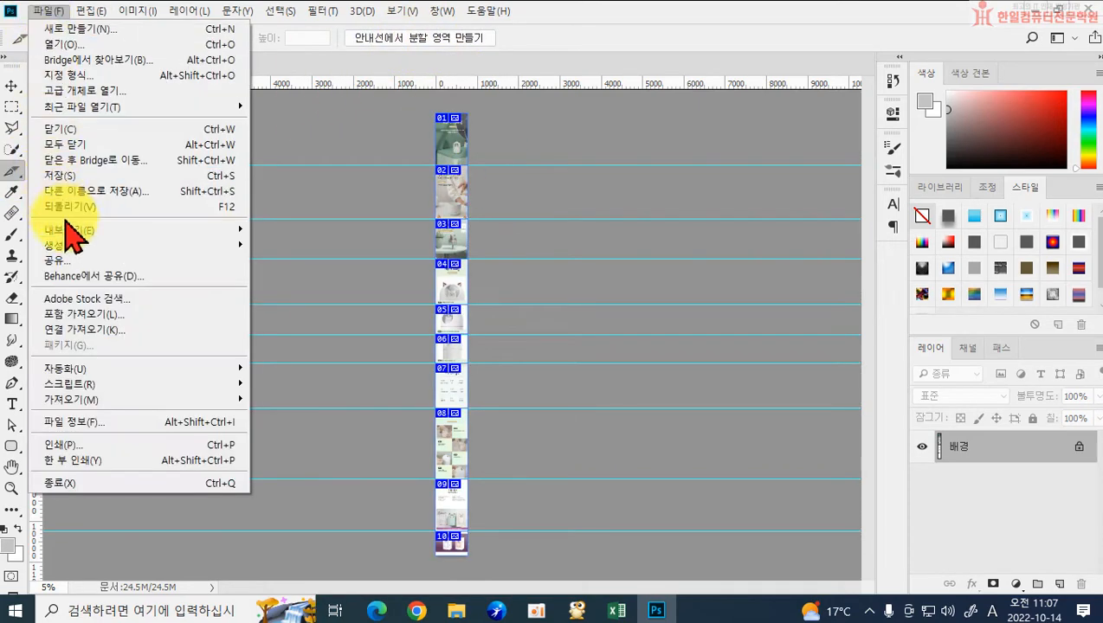
{"action": "mouse_move", "coordinate": [70, 232]}
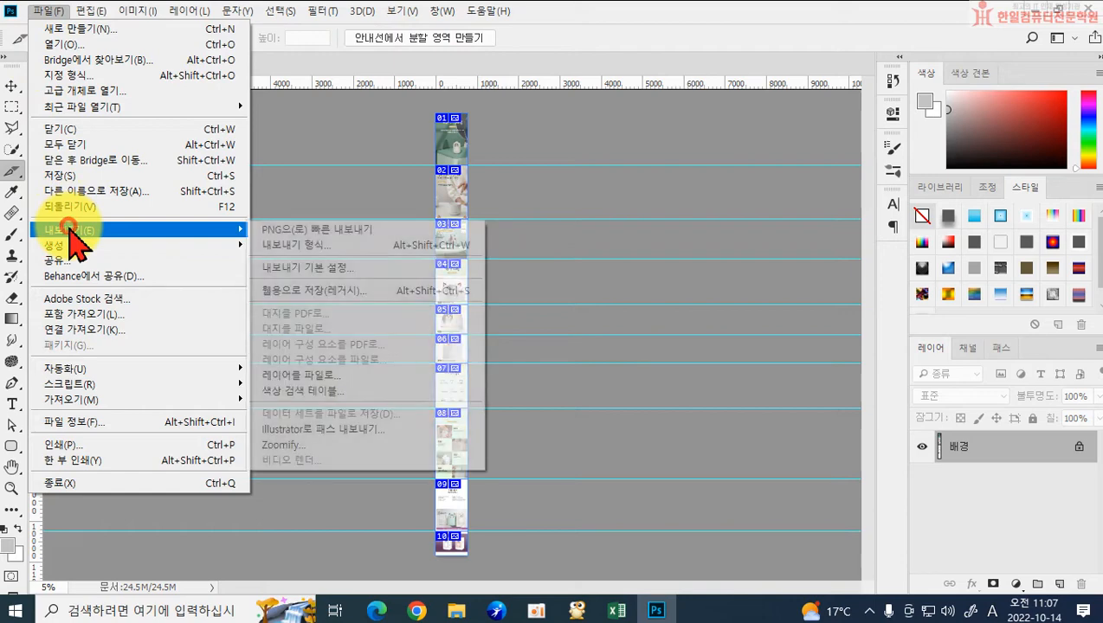
{"action": "left_click", "coordinate": [289, 294]}
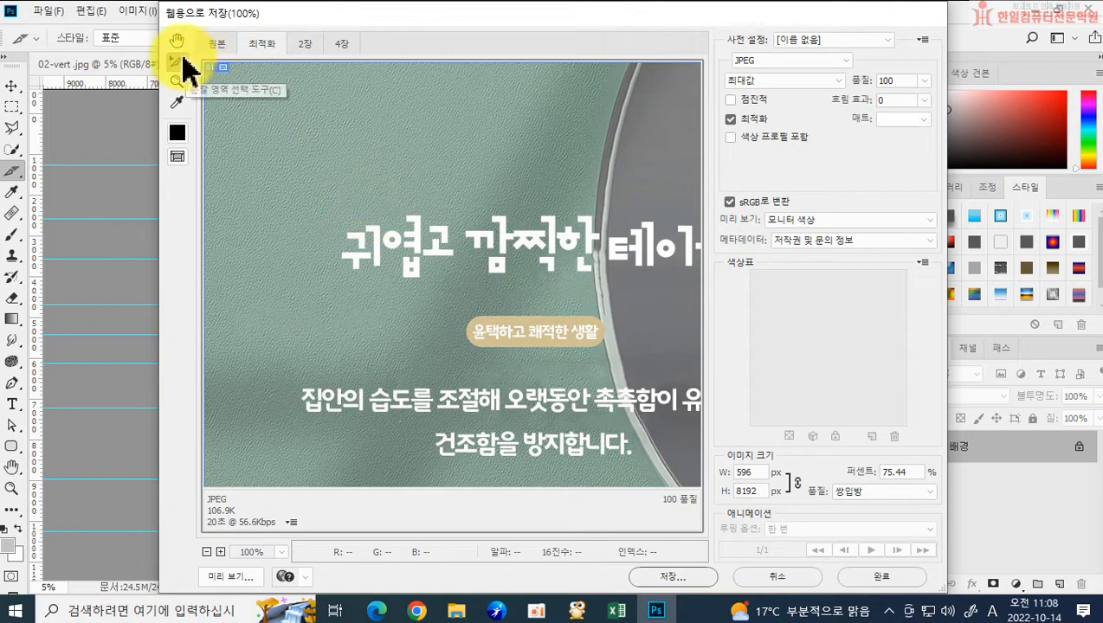
{"action": "double_click", "coordinate": [174, 43]}
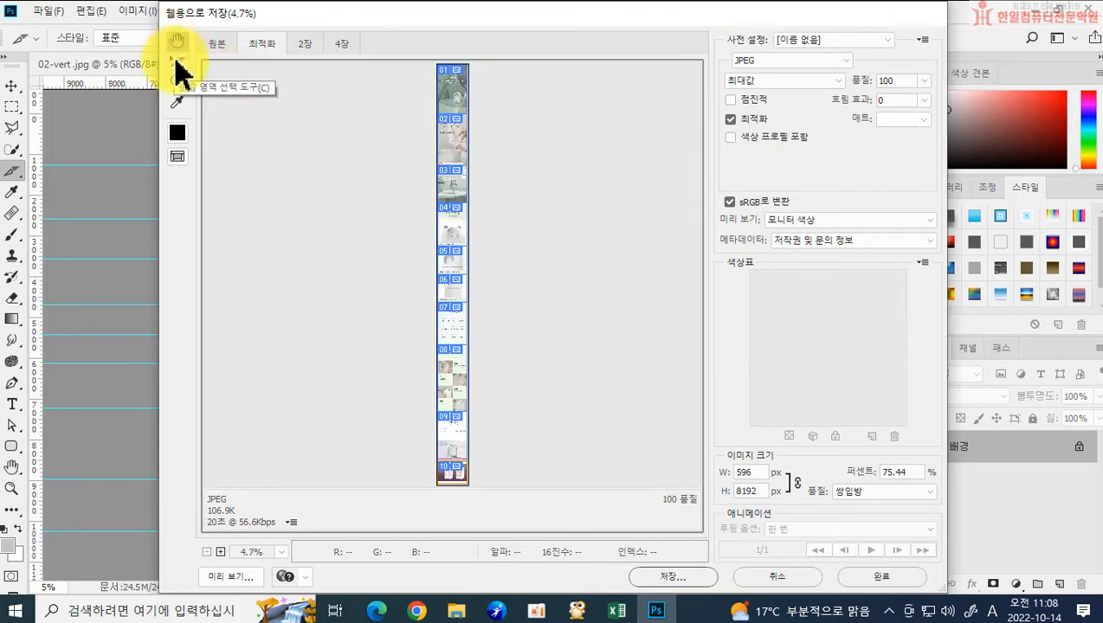
{"action": "left_click_drag", "start_coordinate": [479, 228], "coordinate": [508, 501]}
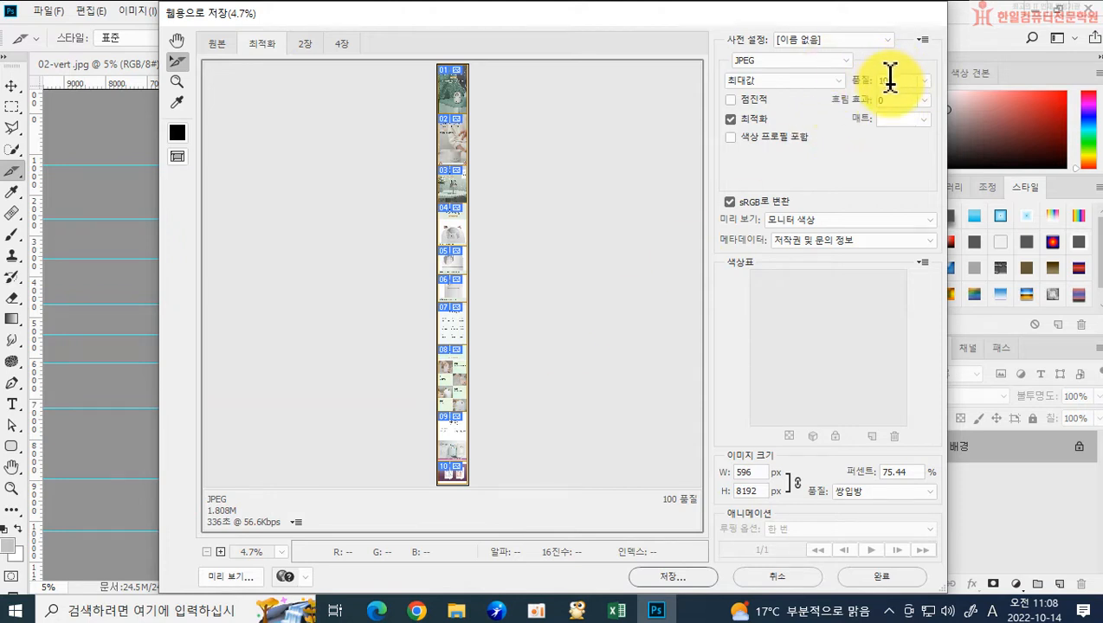
Export all 02-vert slices as images only into the 똑똑한 냥냥이 스타가습기 folder, and close the image without saving changes
{"action": "left_click", "coordinate": [673, 578]}
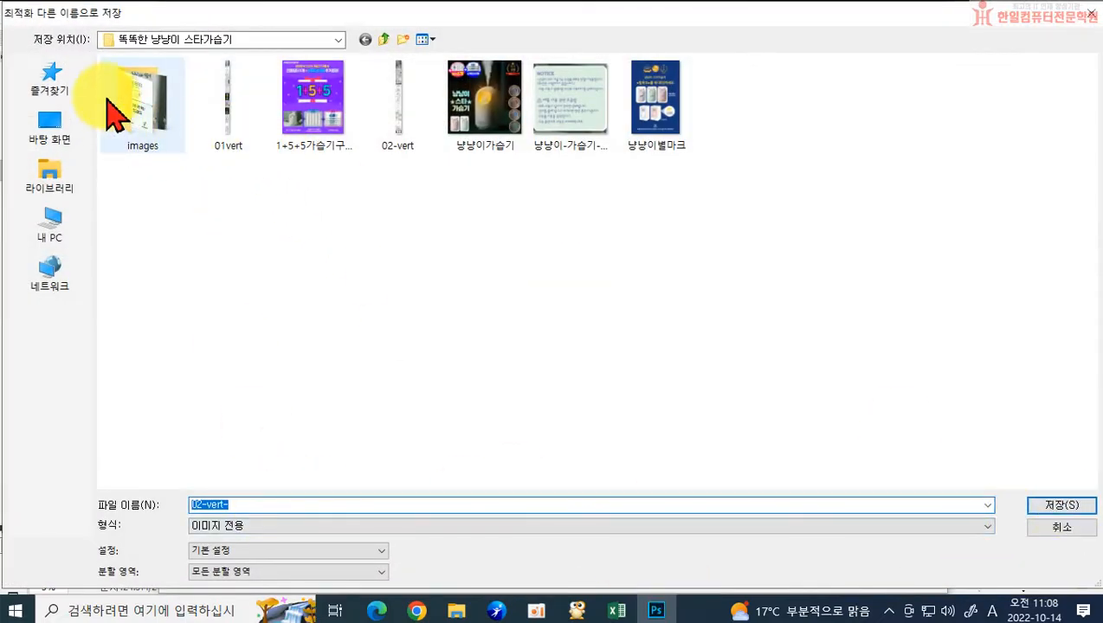
{"action": "left_click", "coordinate": [1056, 506]}
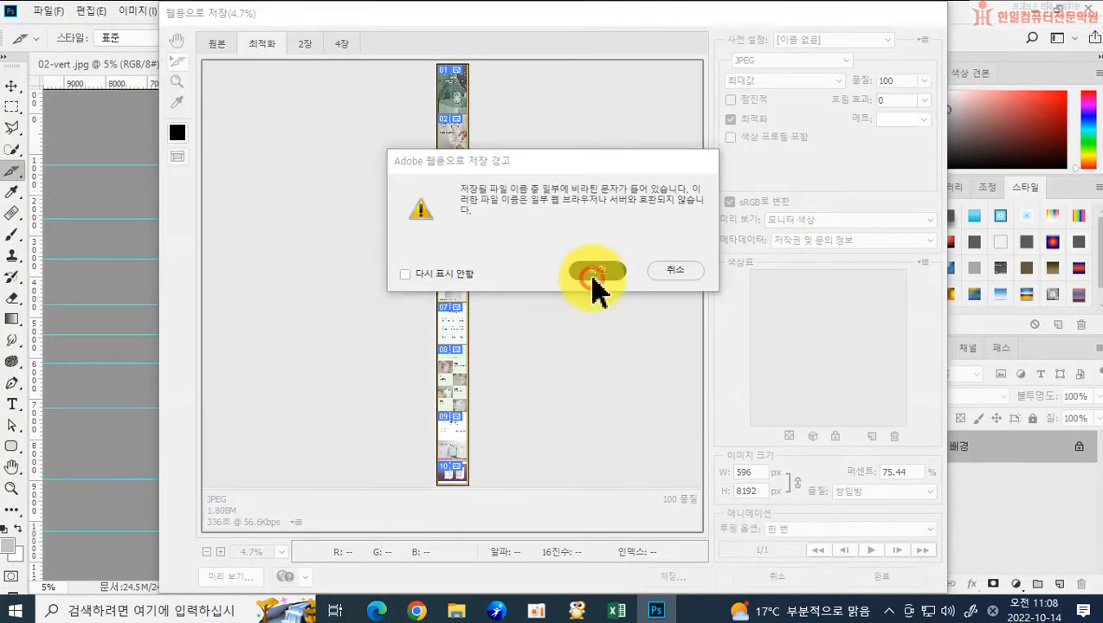
{"action": "left_click", "coordinate": [604, 264]}
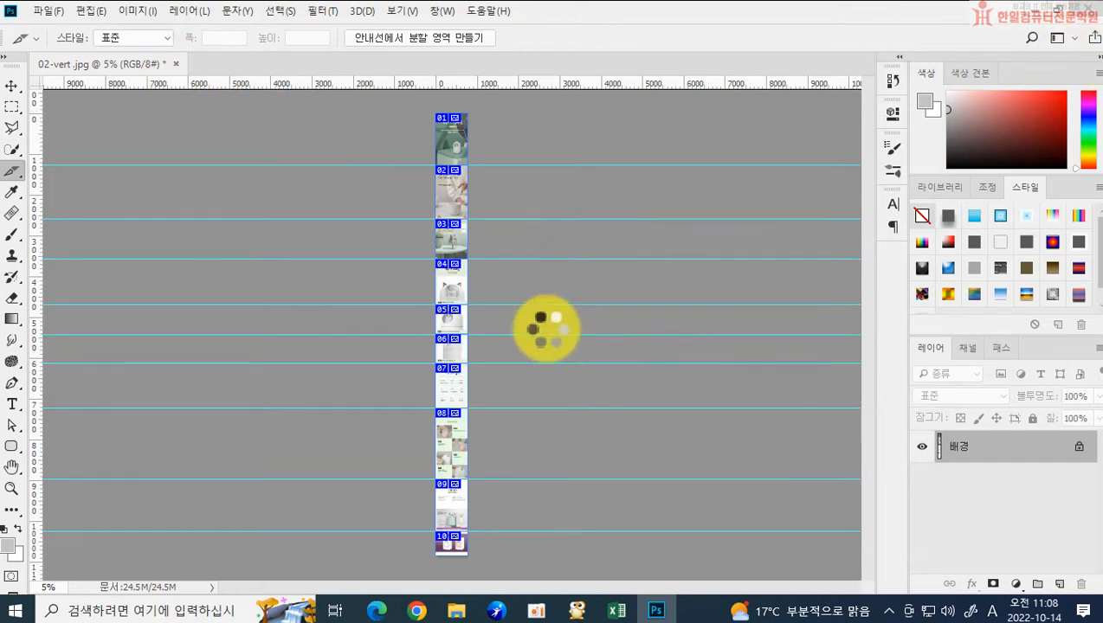
{"action": "key", "text": "ctrl+w"}
{"action": "left_click", "coordinate": [560, 244]}
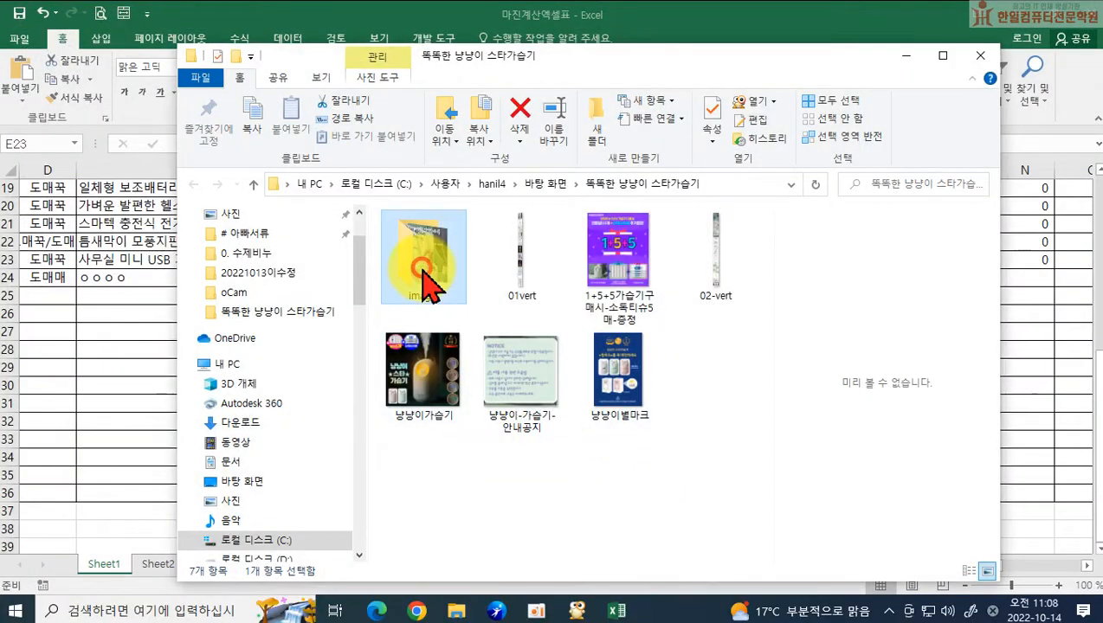
Check the exported 01vert and 02-vert section files in the images subfolder, and close the folder window
{"action": "double_click", "coordinate": [426, 290]}
{"action": "scroll", "coordinate": [520, 346], "scroll_direction": "down", "scroll_amount": 3}
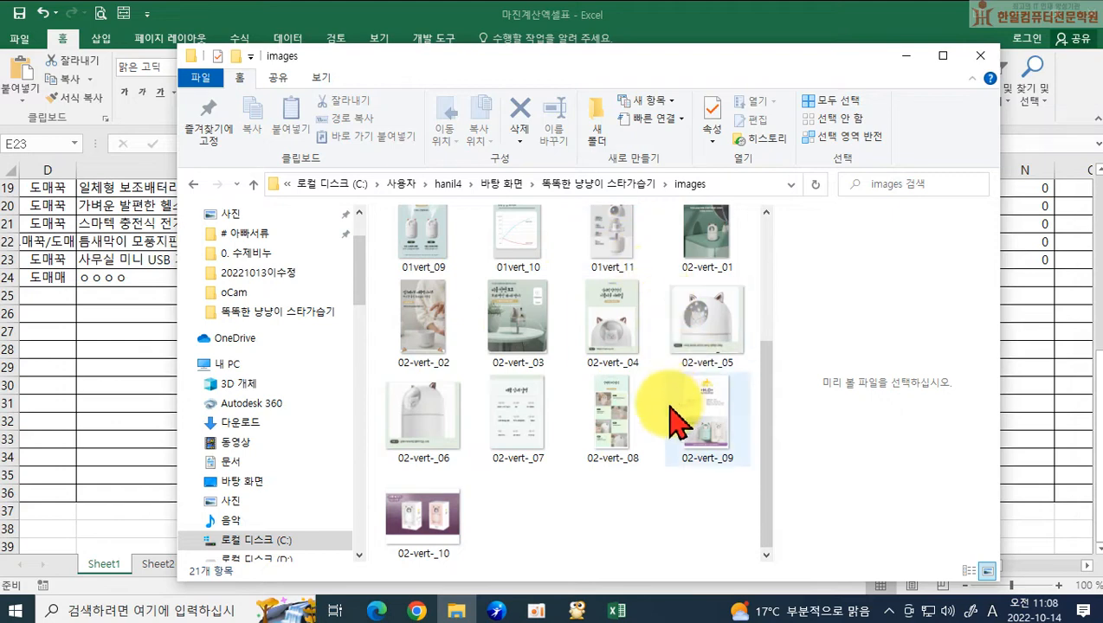
{"action": "scroll", "coordinate": [660, 399], "scroll_direction": "up", "scroll_amount": 2}
{"action": "scroll", "coordinate": [672, 333], "scroll_direction": "down", "scroll_amount": 2}
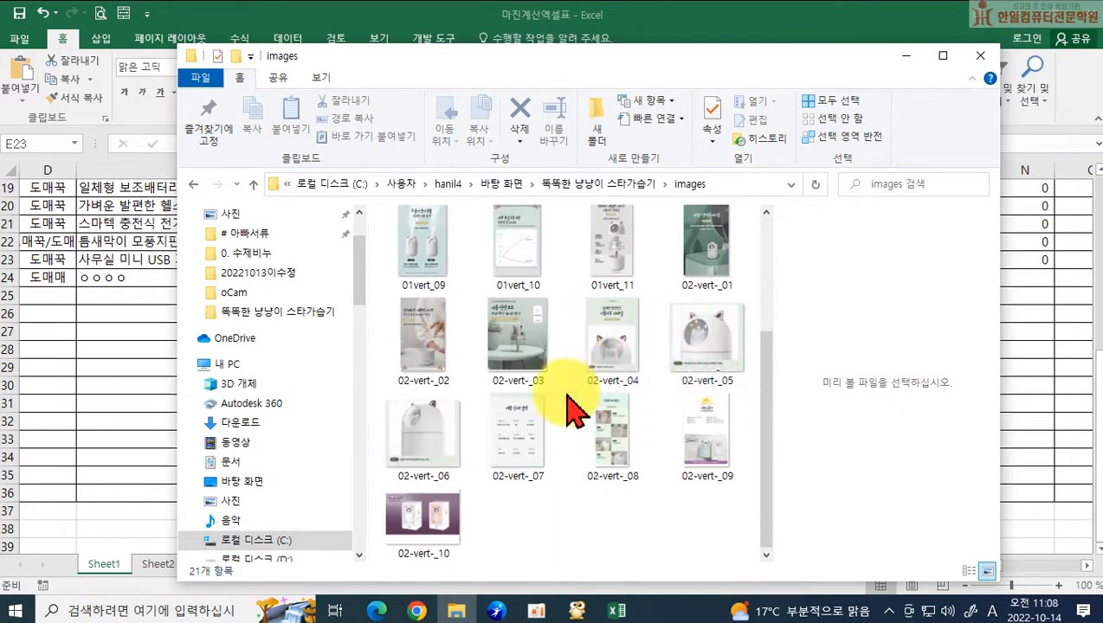
{"action": "scroll", "coordinate": [695, 498], "scroll_direction": "up", "scroll_amount": 3}
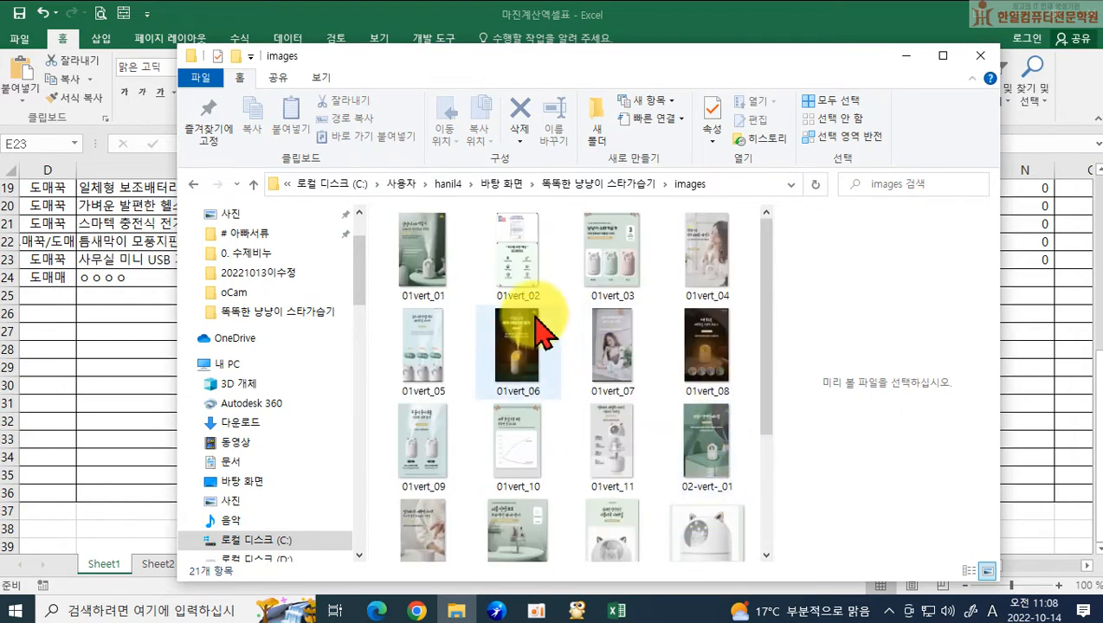
{"action": "scroll", "coordinate": [537, 329], "scroll_direction": "down", "scroll_amount": 3}
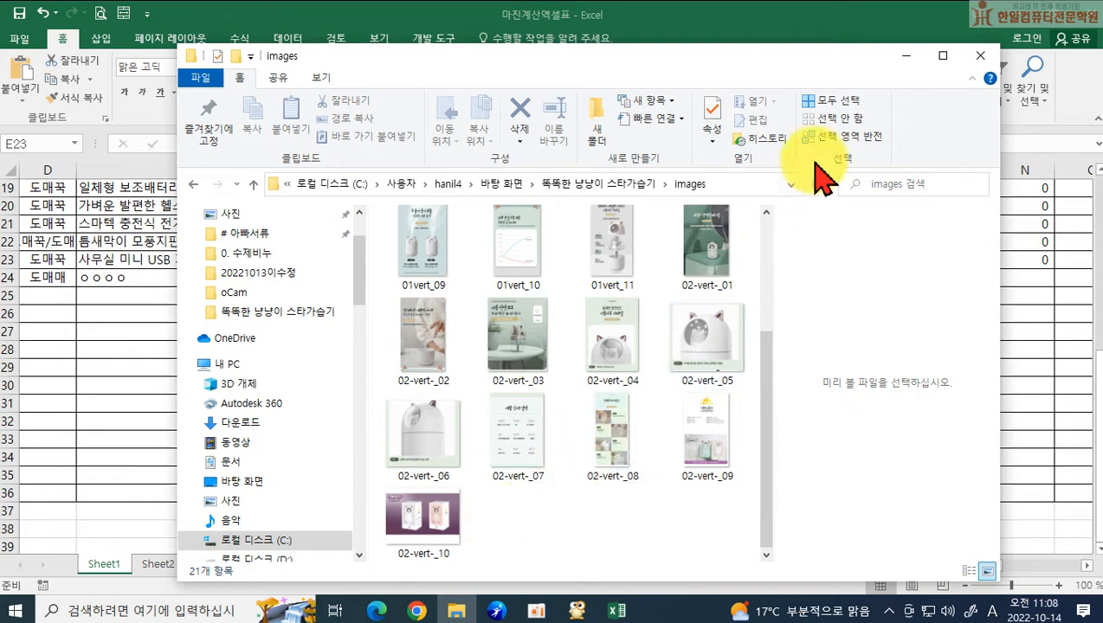
{"action": "left_click", "coordinate": [980, 57]}
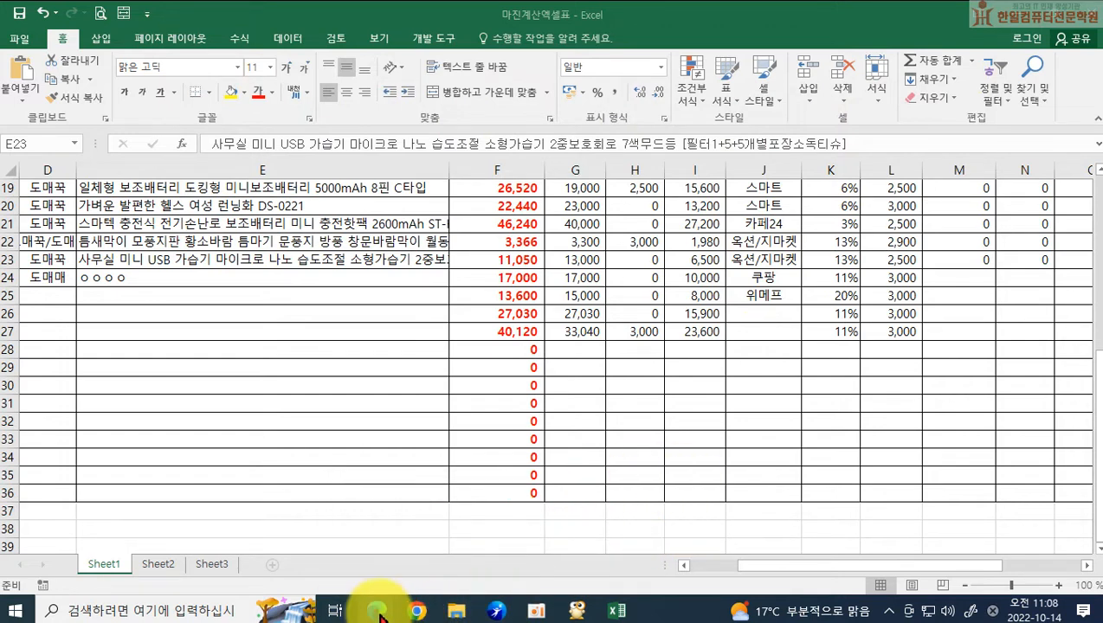
Switch to the ESM Plus home page in Microsoft Edge and view its seller menu
{"action": "mouse_move", "coordinate": [380, 616]}
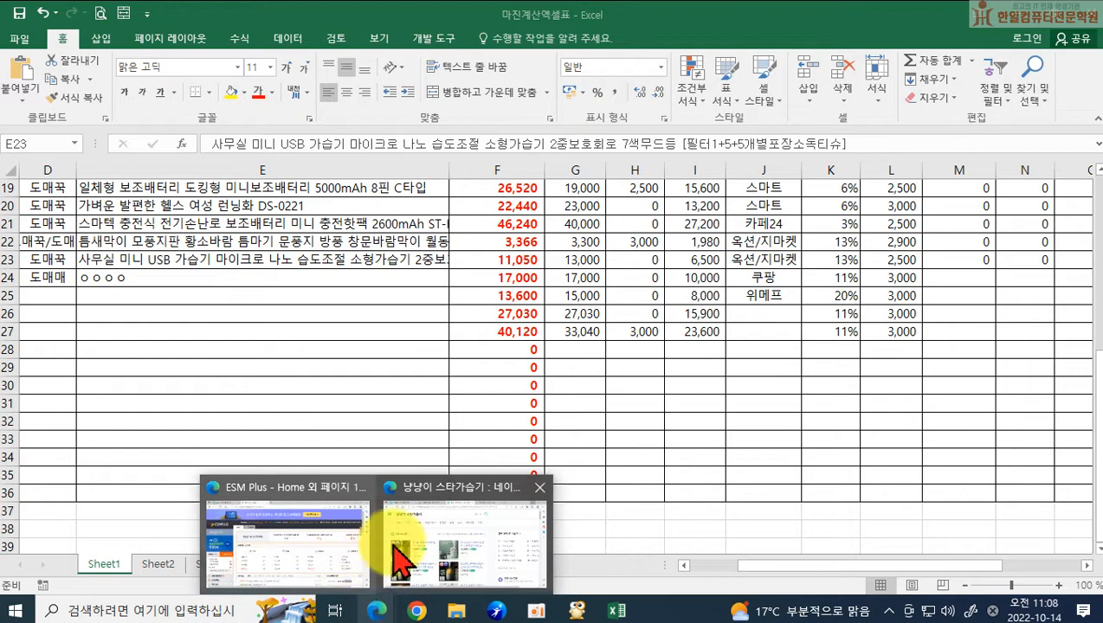
{"action": "left_click", "coordinate": [341, 573]}
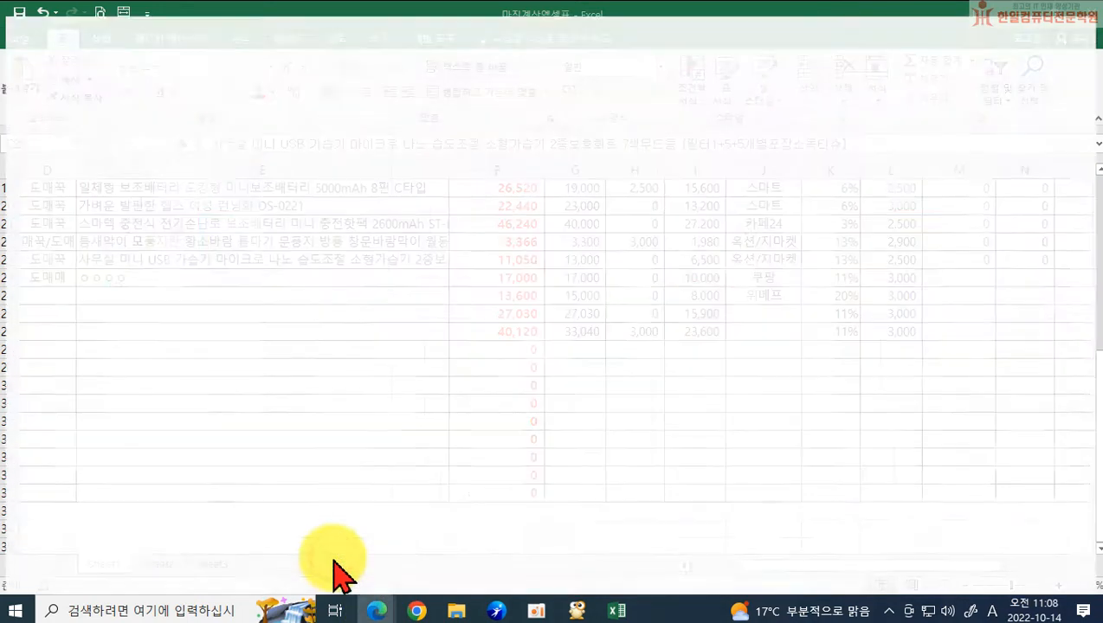
{"action": "scroll", "coordinate": [394, 359], "scroll_direction": "down", "scroll_amount": 2}
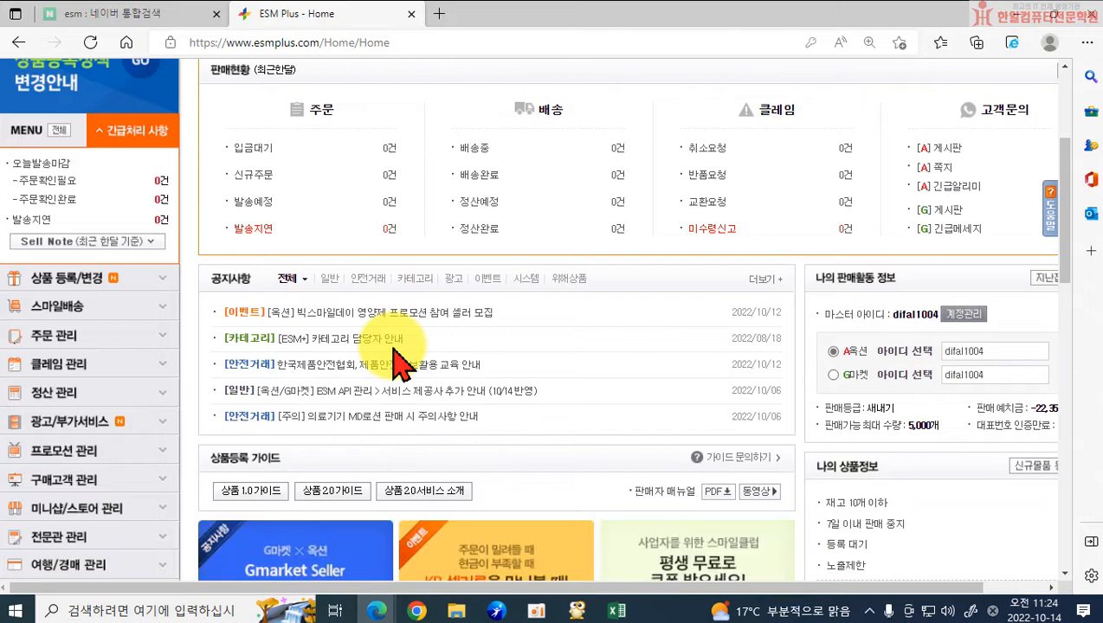
Open ESM image hosting from the seller menu and view the humidifier section images in the images folder
{"action": "scroll", "coordinate": [398, 381], "scroll_direction": "down", "scroll_amount": 3}
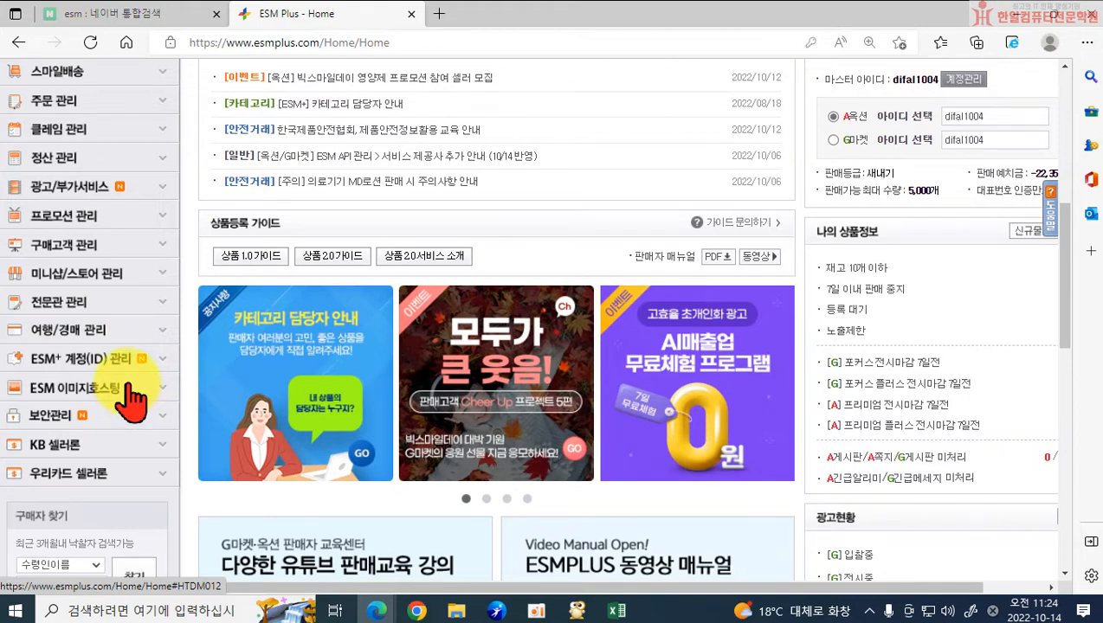
{"action": "left_click", "coordinate": [125, 387]}
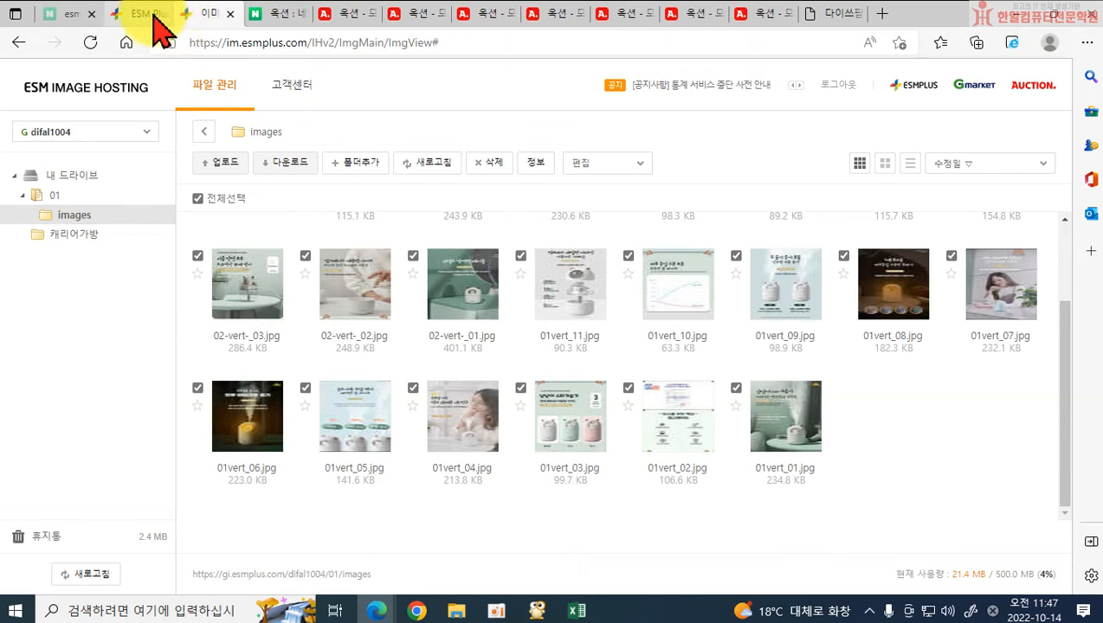
{"action": "key", "text": "F11"}
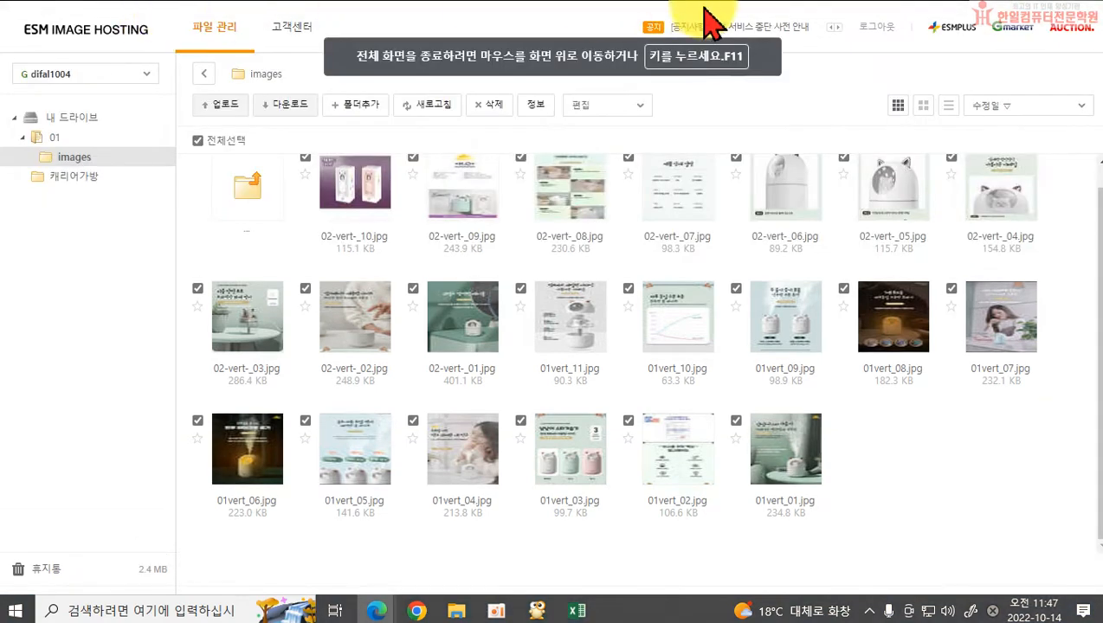
{"action": "key", "text": "F11"}
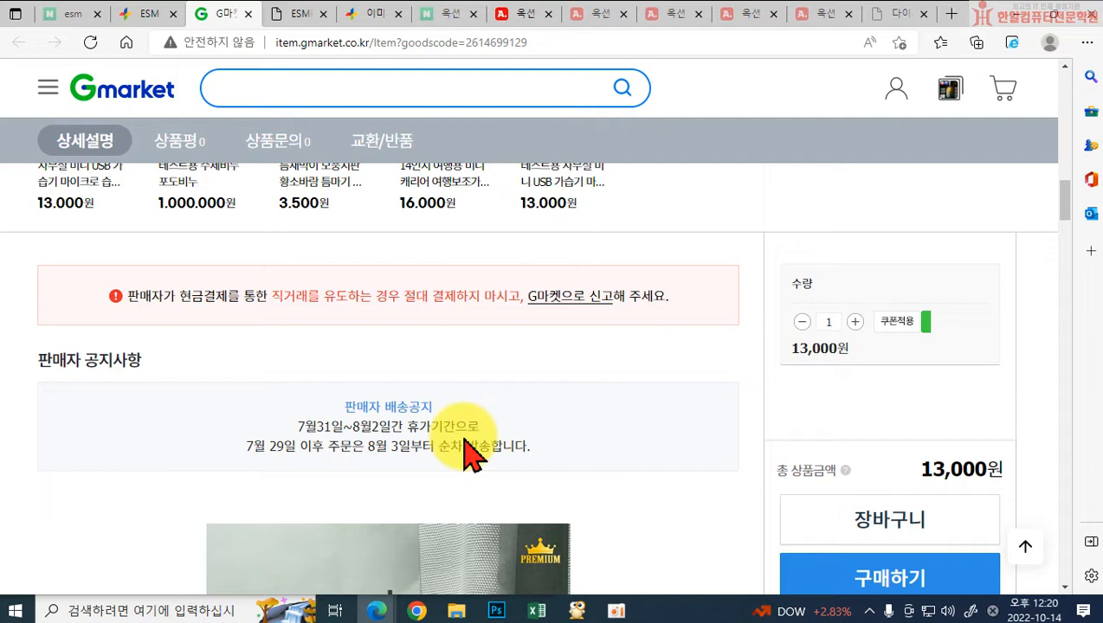
Return to ESM Plus and open the 판매상품 일괄공지 page under 상품 등록/변경
{"action": "left_click", "coordinate": [138, 16]}
{"action": "scroll", "coordinate": [87, 251], "scroll_direction": "up", "scroll_amount": 6}
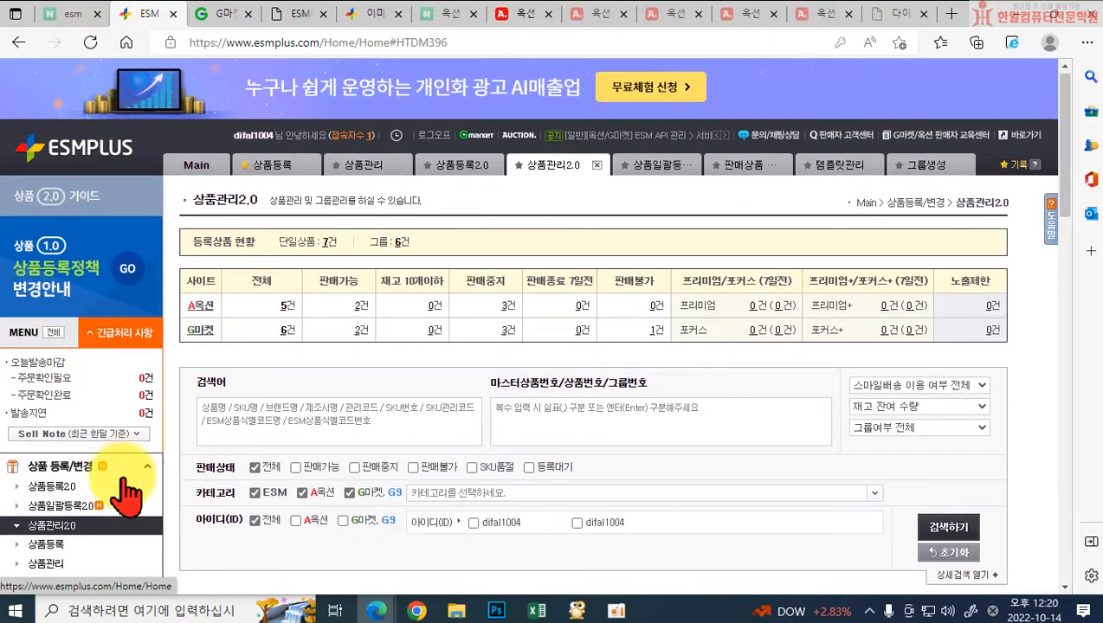
{"action": "scroll", "coordinate": [117, 468], "scroll_direction": "down", "scroll_amount": 2}
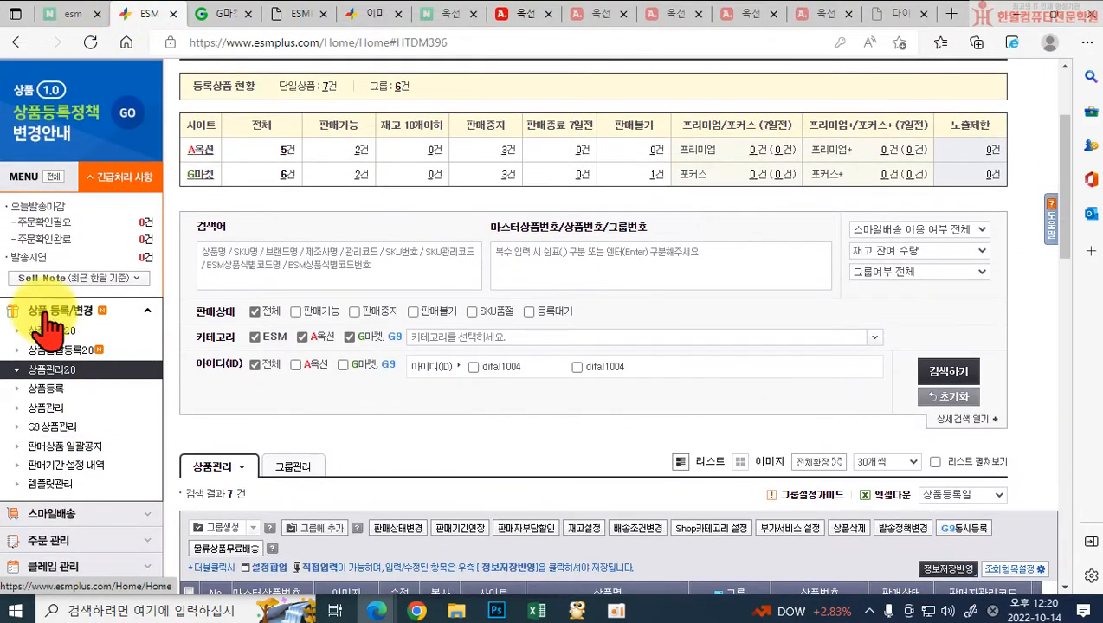
{"action": "left_click", "coordinate": [62, 448]}
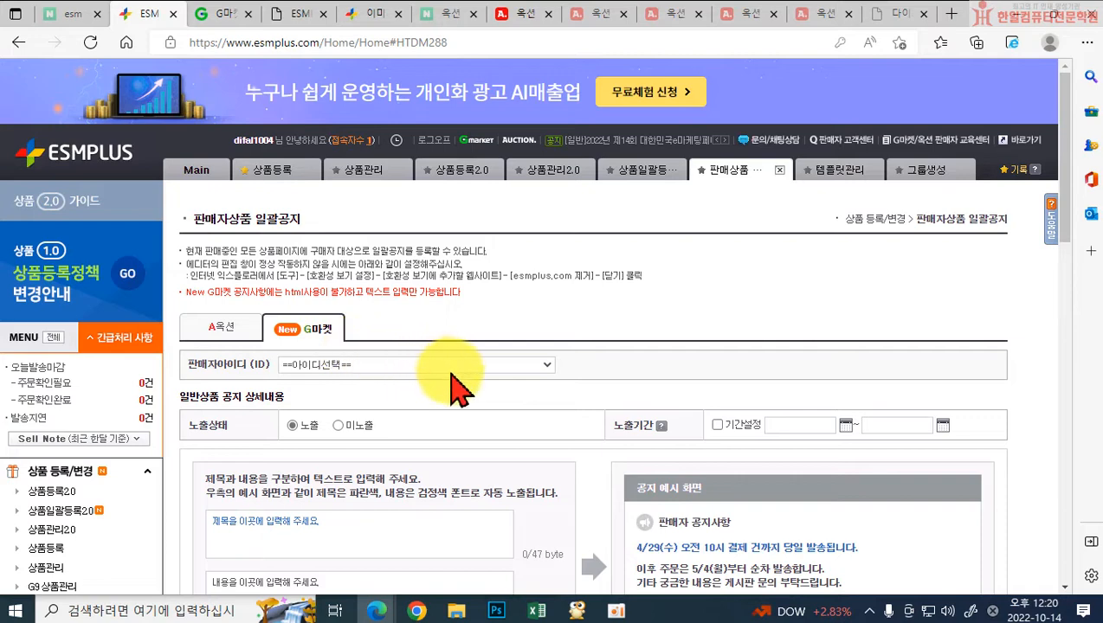
{"action": "scroll", "coordinate": [441, 368], "scroll_direction": "down", "scroll_amount": 2}
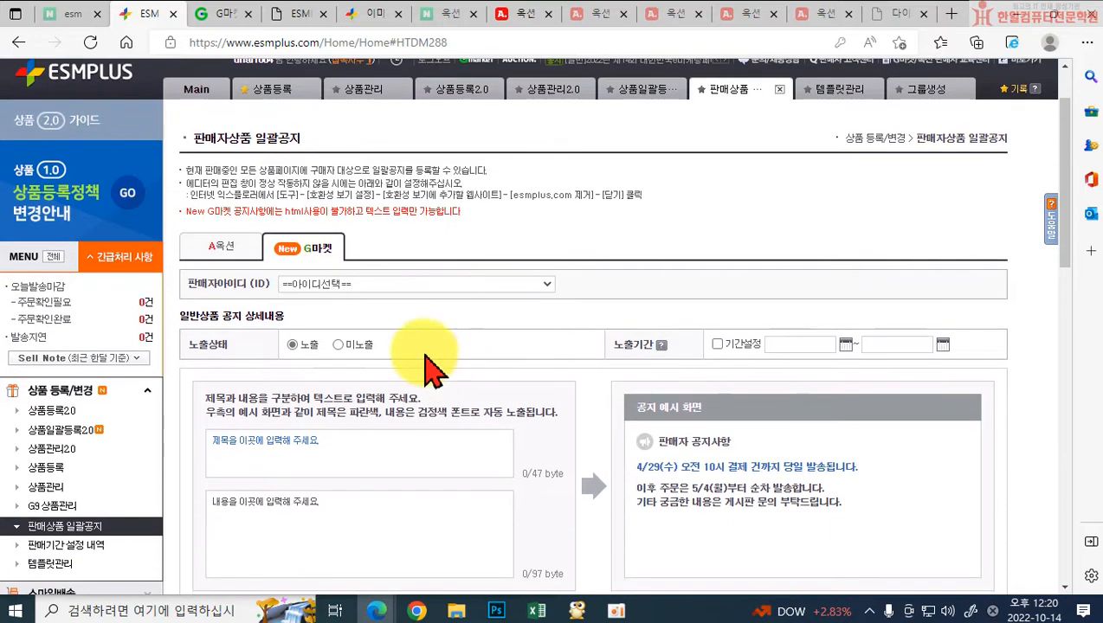
Load the A옥션 bulk notice for the seller ID and view its content in HTML and editor modes
{"action": "left_click", "coordinate": [333, 284]}
{"action": "left_click", "coordinate": [355, 302]}
{"action": "left_click", "coordinate": [225, 246]}
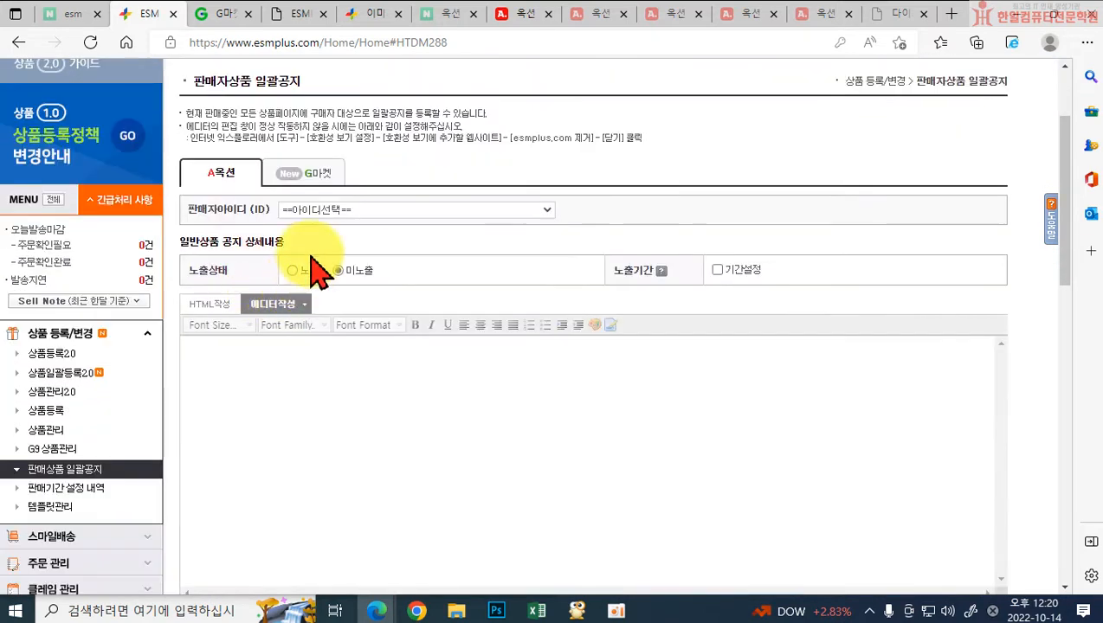
{"action": "left_click", "coordinate": [344, 210]}
{"action": "left_click", "coordinate": [342, 246]}
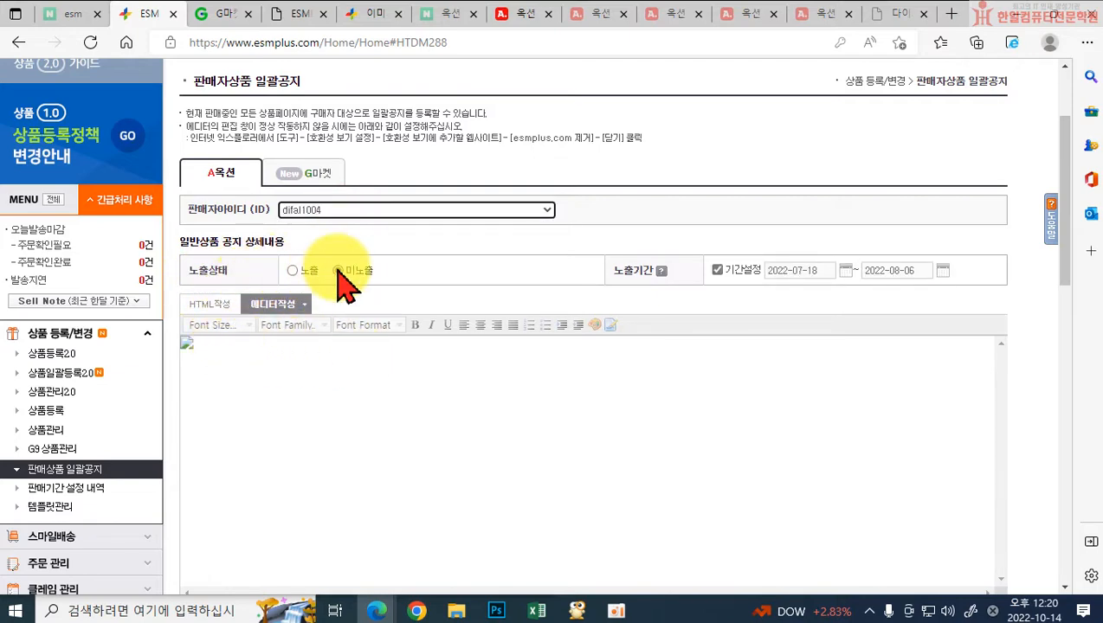
{"action": "scroll", "coordinate": [370, 276], "scroll_direction": "down", "scroll_amount": 2}
{"action": "scroll", "coordinate": [381, 305], "scroll_direction": "up", "scroll_amount": 2}
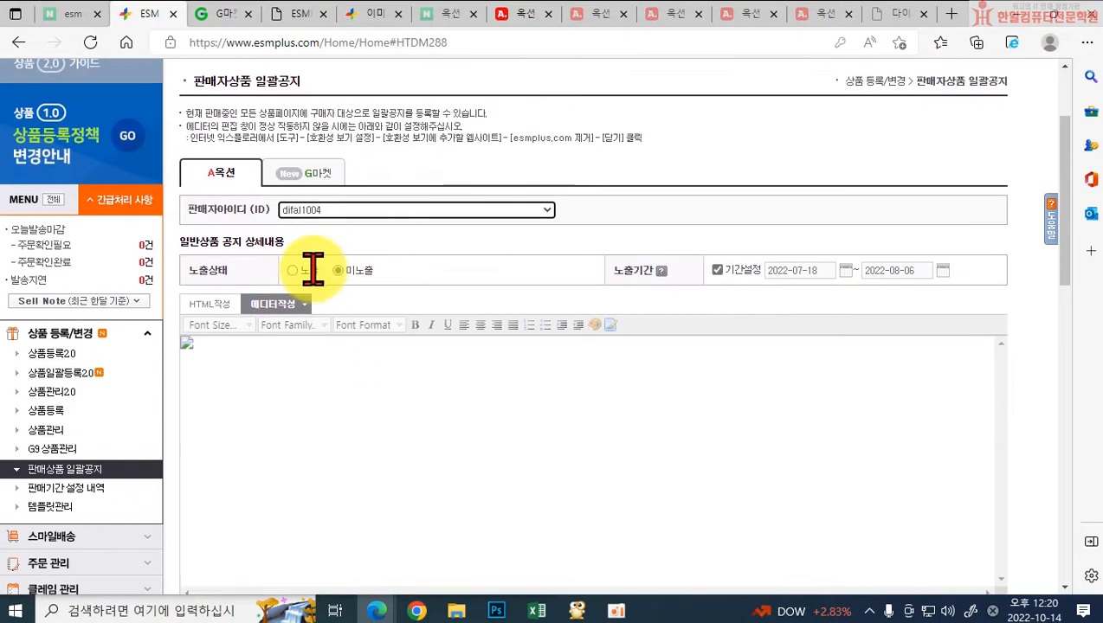
{"action": "left_click", "coordinate": [212, 304]}
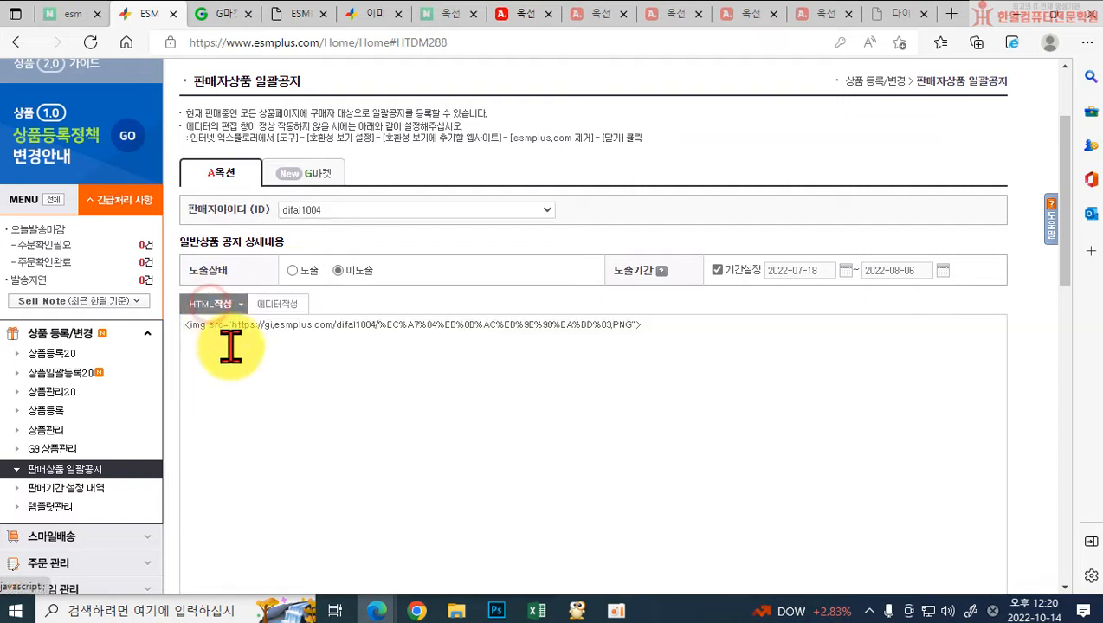
{"action": "left_click", "coordinate": [278, 305]}
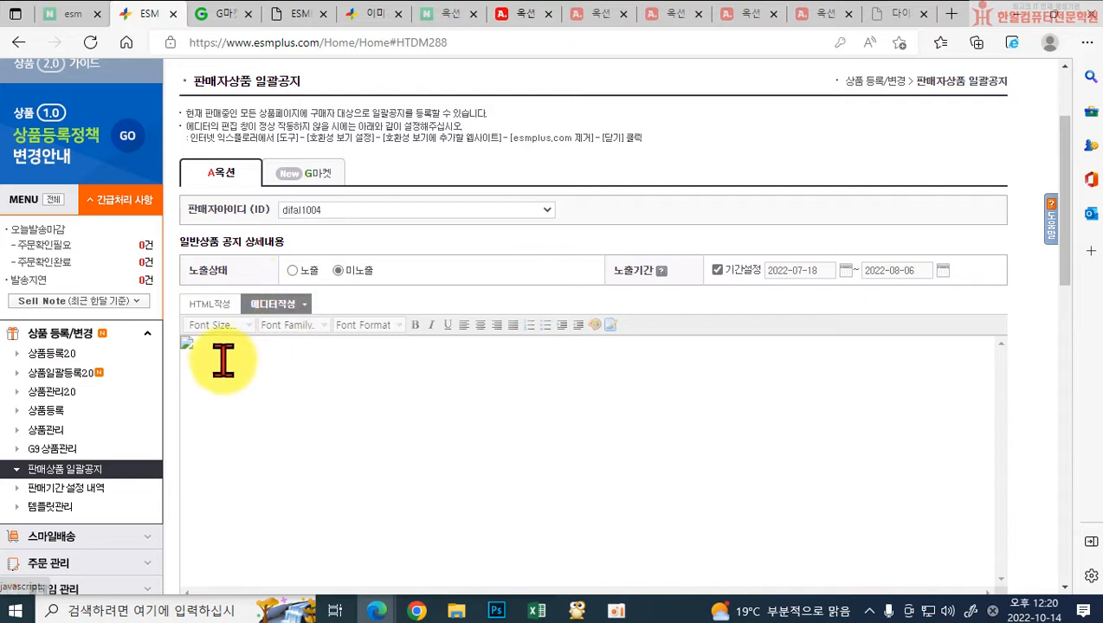
Load the G마켓 bulk notice for the seller ID and review its title, body text and example display
{"action": "left_click", "coordinate": [296, 176]}
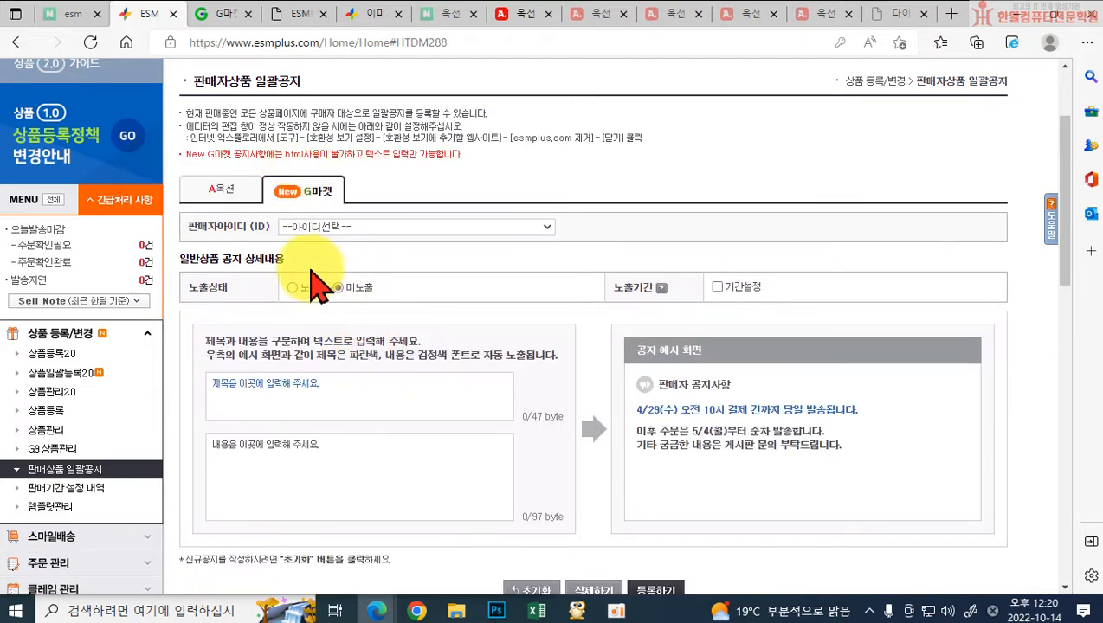
{"action": "left_click", "coordinate": [346, 227]}
{"action": "left_click", "coordinate": [345, 249]}
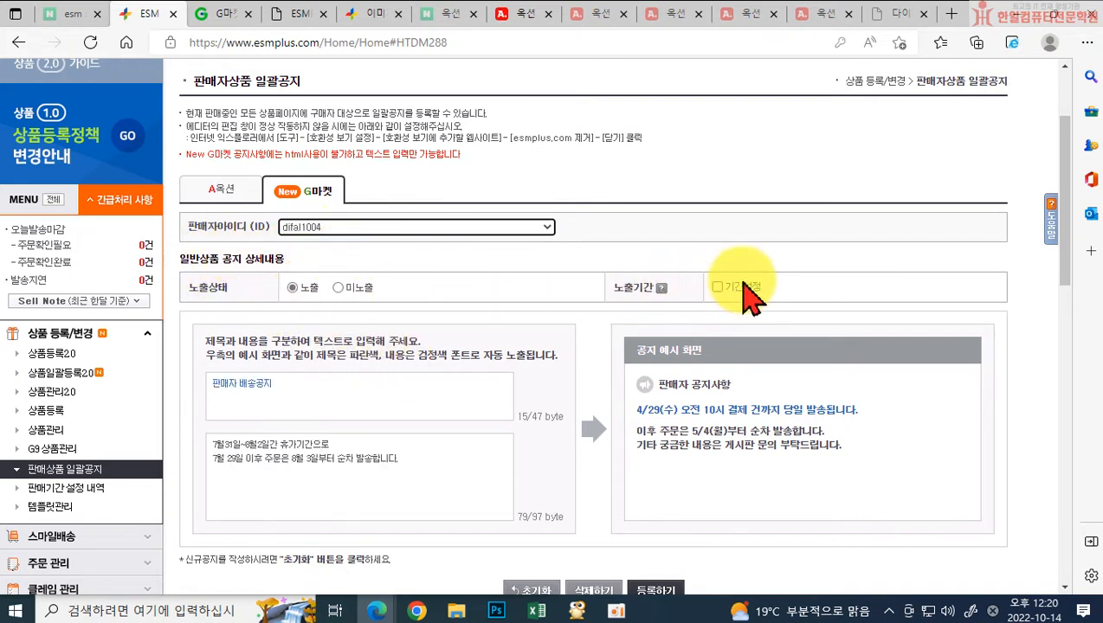
{"action": "left_click", "coordinate": [296, 397]}
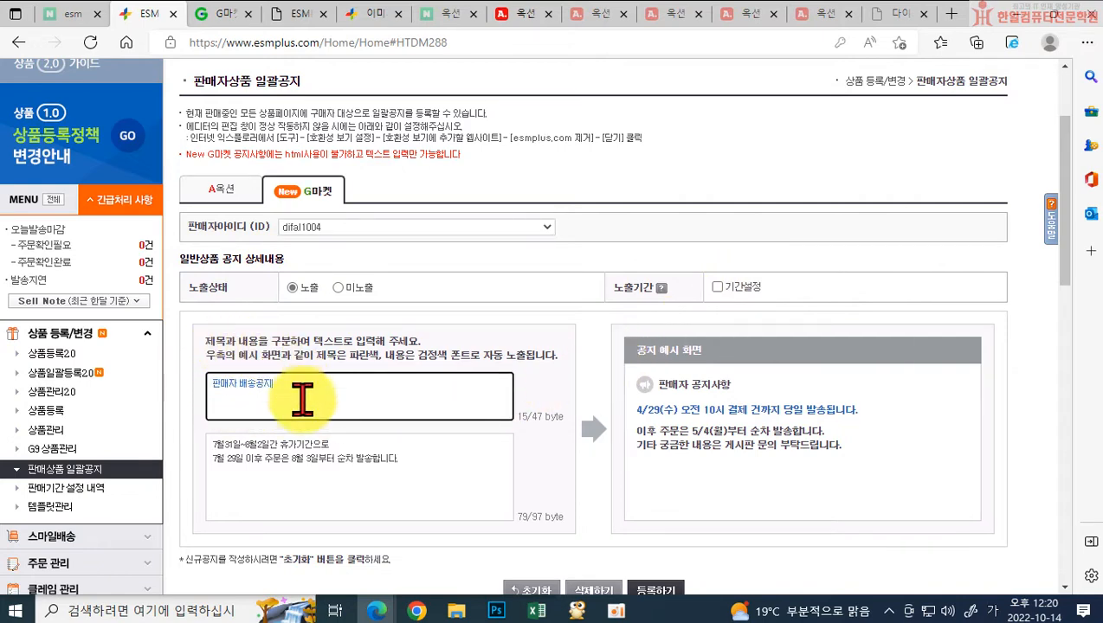
{"action": "scroll", "coordinate": [332, 472], "scroll_direction": "down", "scroll_amount": 2}
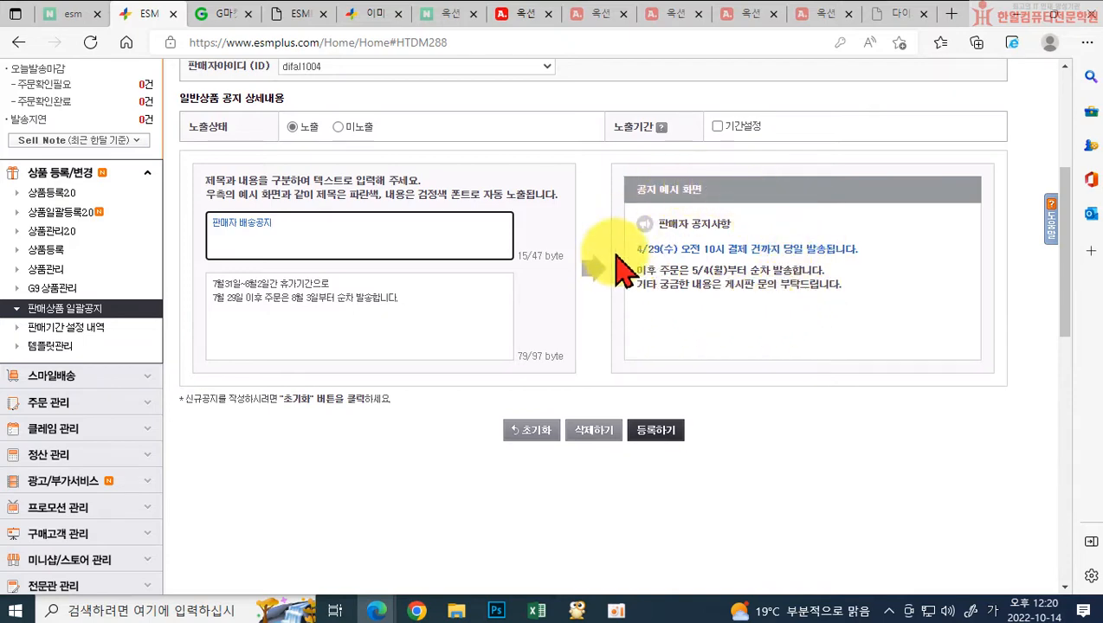
{"action": "scroll", "coordinate": [504, 325], "scroll_direction": "up", "scroll_amount": 2}
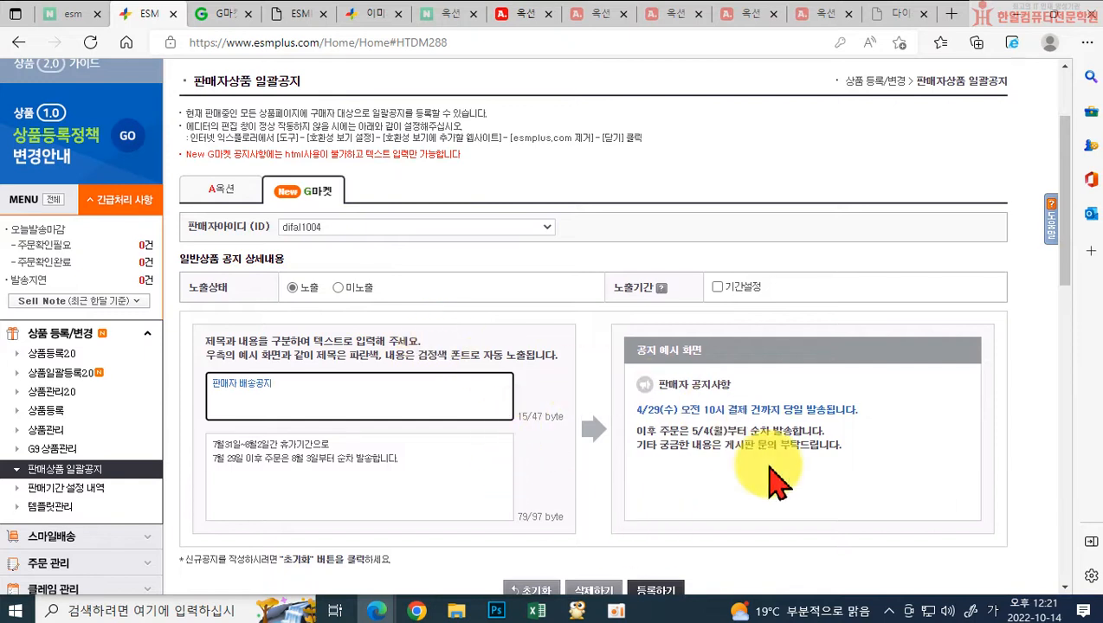
Compare the A옥션 and G마켓 notice forms, viewing the A옥션 form in both HTML and editor modes
{"action": "left_click", "coordinate": [224, 192]}
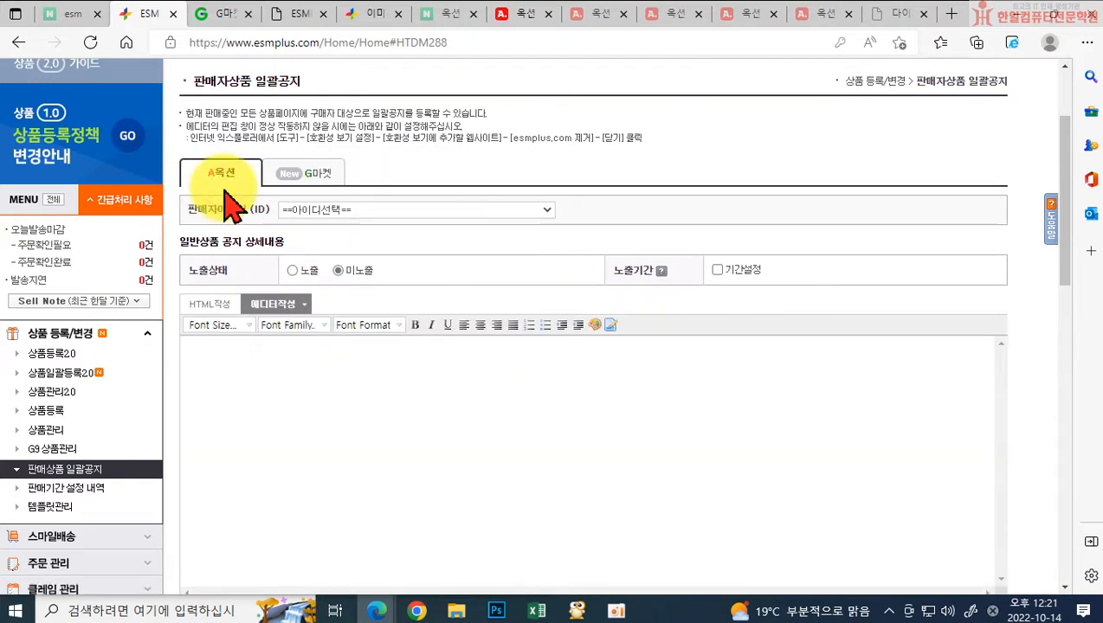
{"action": "left_click", "coordinate": [293, 179]}
{"action": "left_click", "coordinate": [227, 190]}
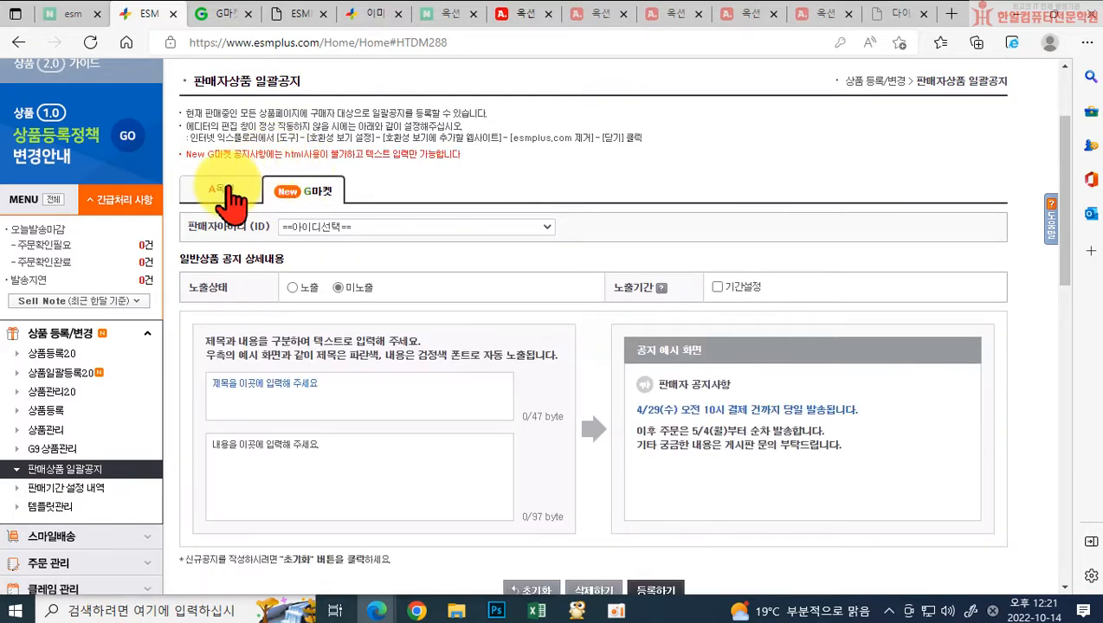
{"action": "left_click", "coordinate": [223, 308]}
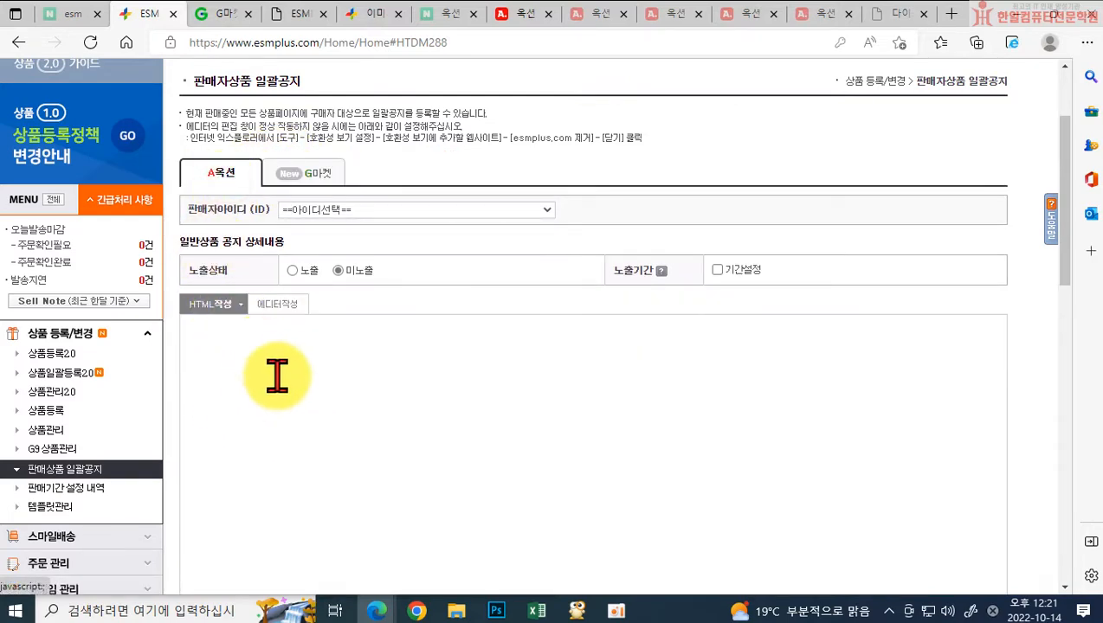
{"action": "scroll", "coordinate": [294, 373], "scroll_direction": "down", "scroll_amount": 1}
{"action": "left_click", "coordinate": [323, 370]}
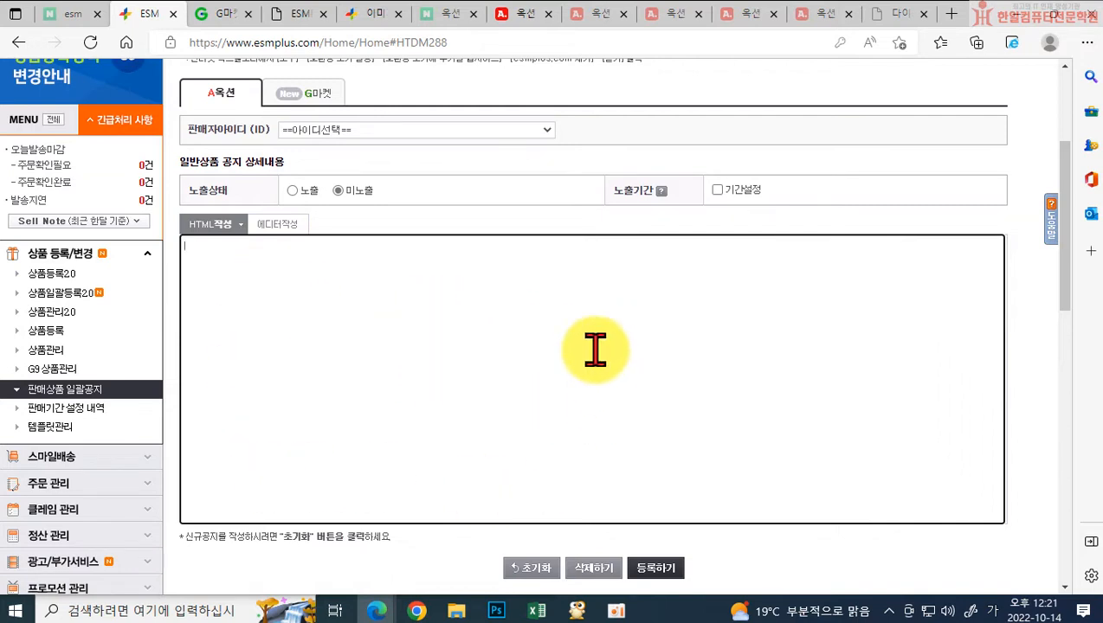
{"action": "left_click", "coordinate": [277, 227]}
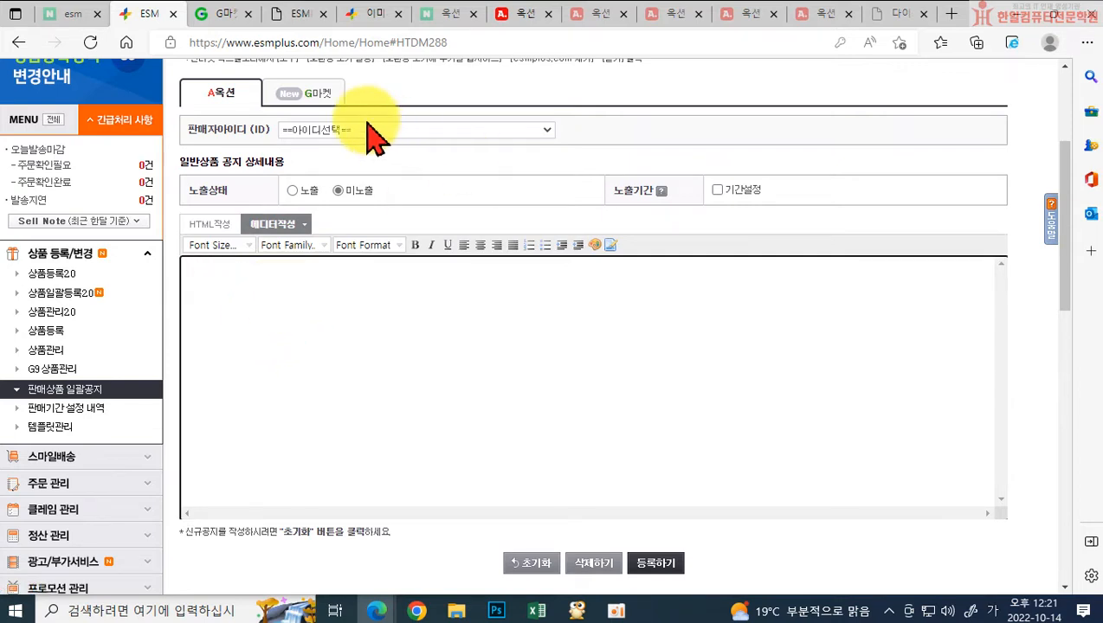
Examine the G마켓 notice's title and body fields, and check how the notice appears on the Gmarket product page
{"action": "left_click", "coordinate": [329, 116]}
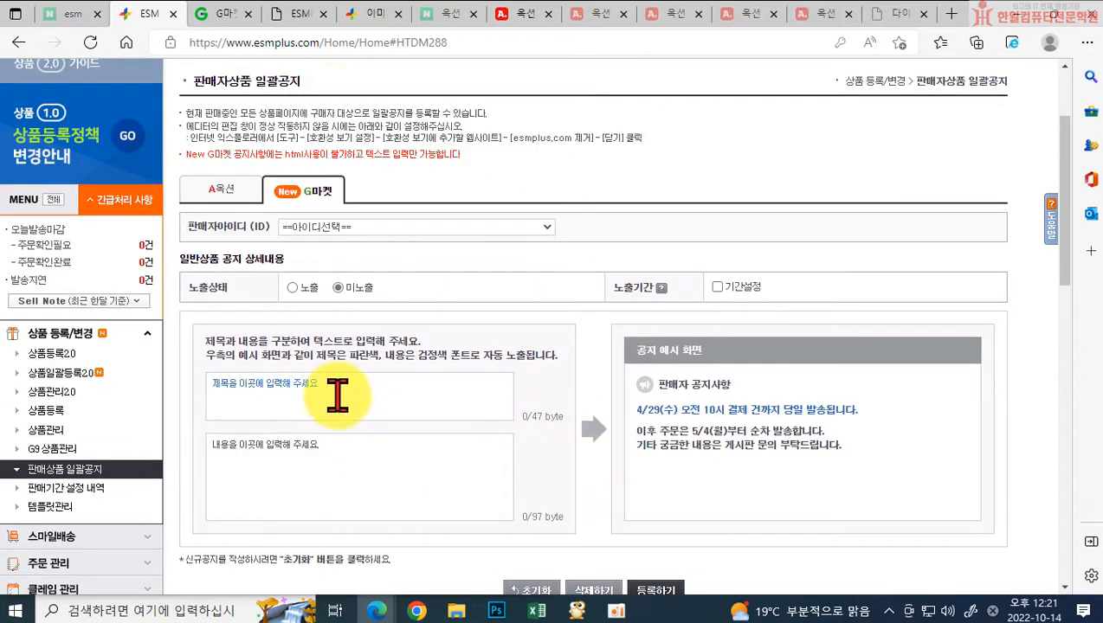
{"action": "left_click", "coordinate": [307, 450]}
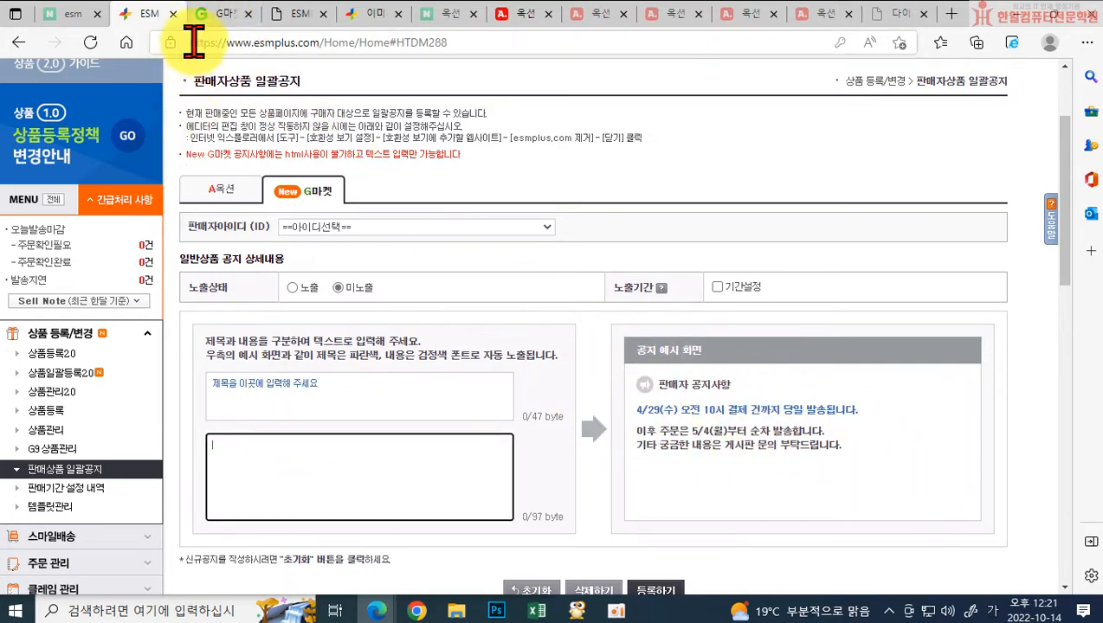
{"action": "left_click", "coordinate": [212, 15]}
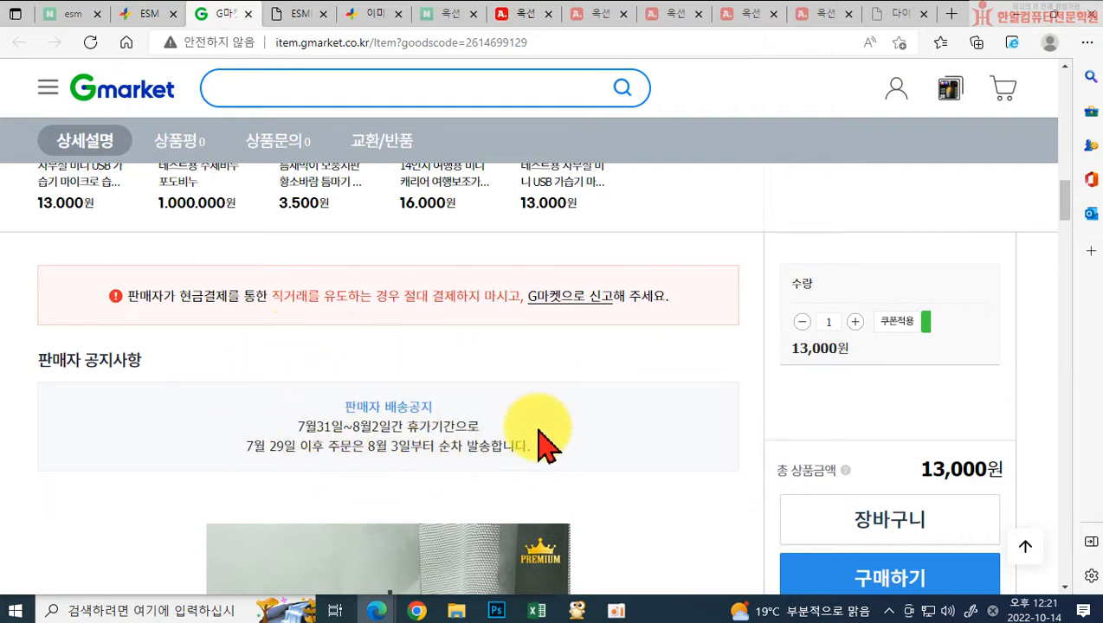
{"action": "left_click", "coordinate": [145, 14]}
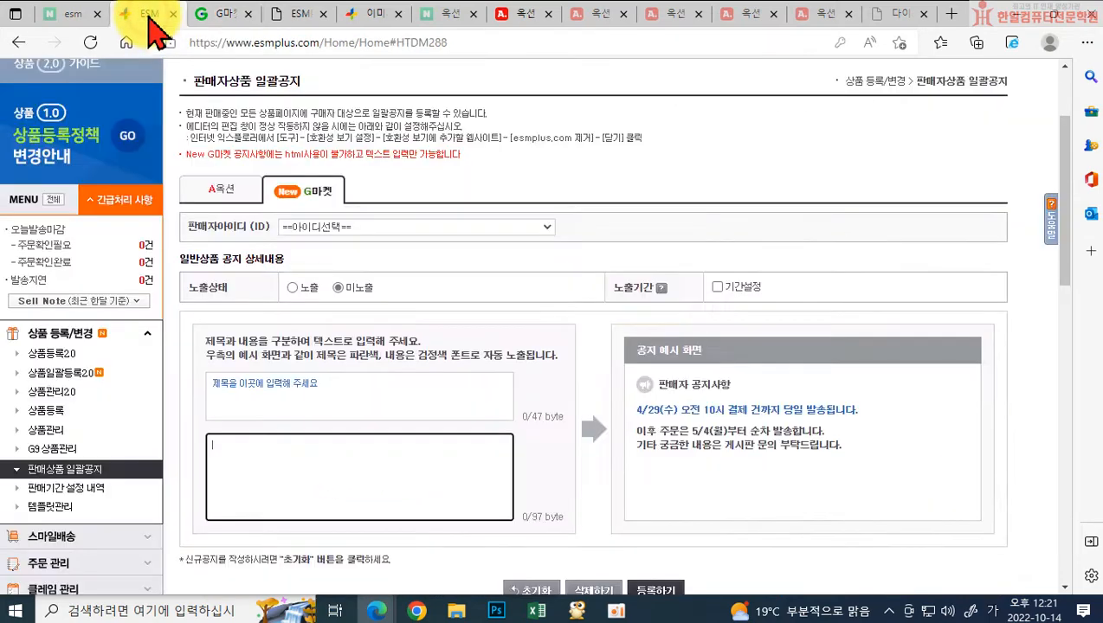
Load the A옥션 notice for the seller ID, set it to 노출, and delete its existing image tag in HTML mode
{"action": "left_click", "coordinate": [222, 186]}
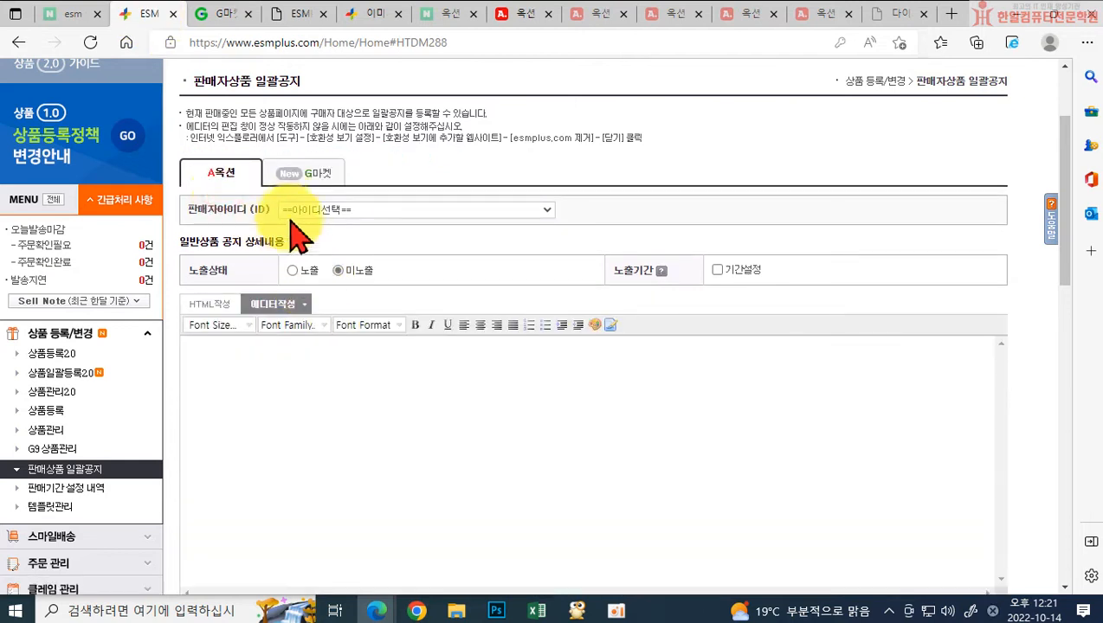
{"action": "left_click", "coordinate": [310, 210]}
{"action": "left_click", "coordinate": [320, 241]}
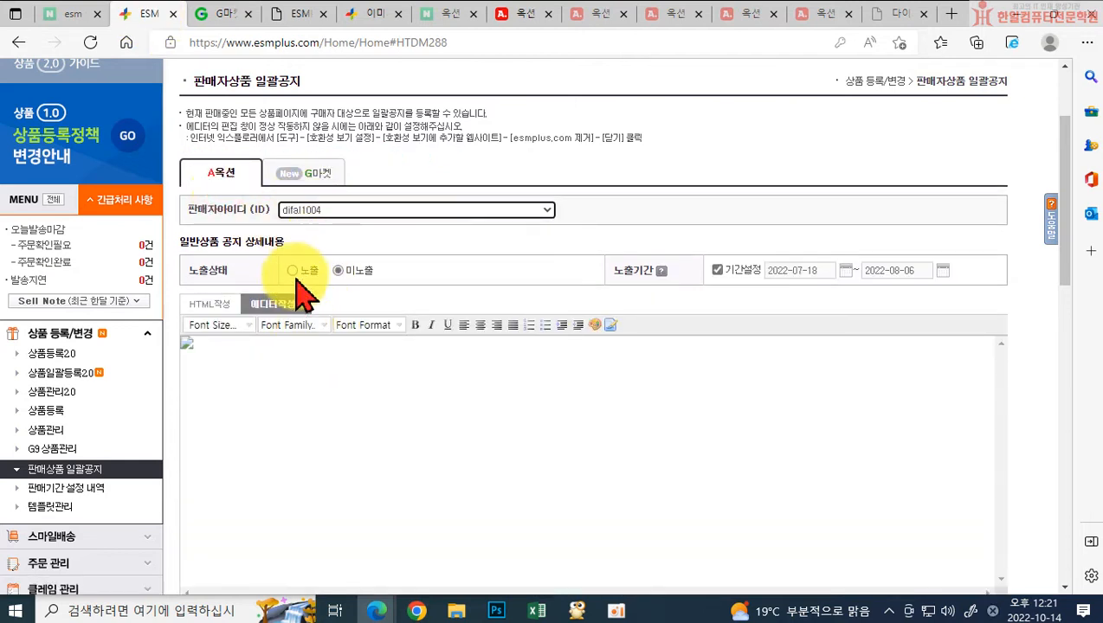
{"action": "left_click", "coordinate": [213, 304]}
{"action": "left_click_drag", "start_coordinate": [182, 319], "coordinate": [798, 325]}
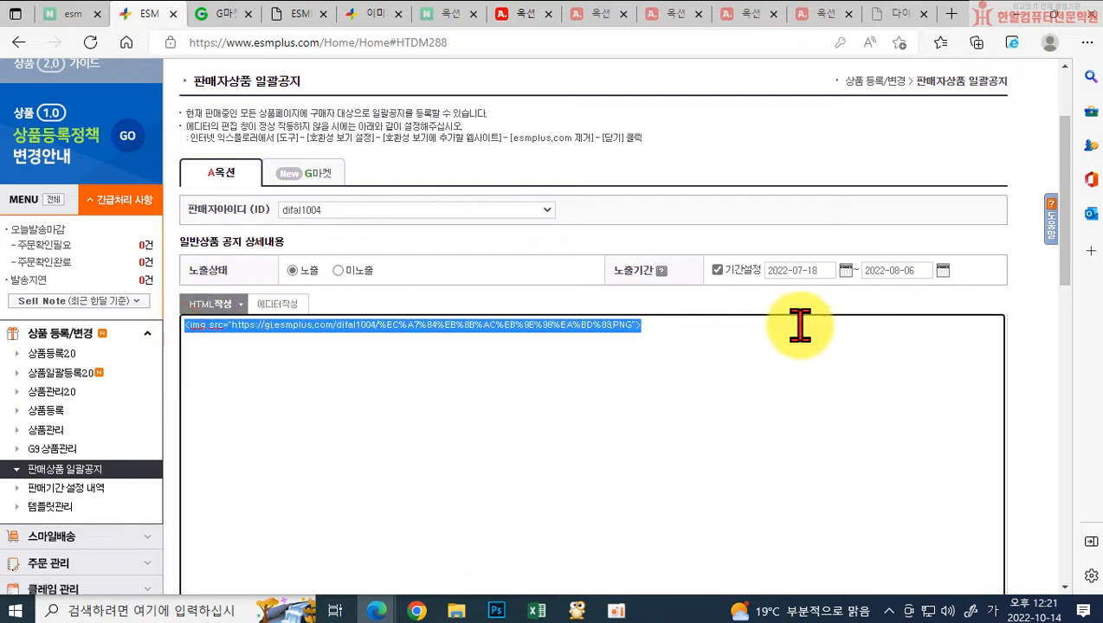
{"action": "key", "text": "Delete"}
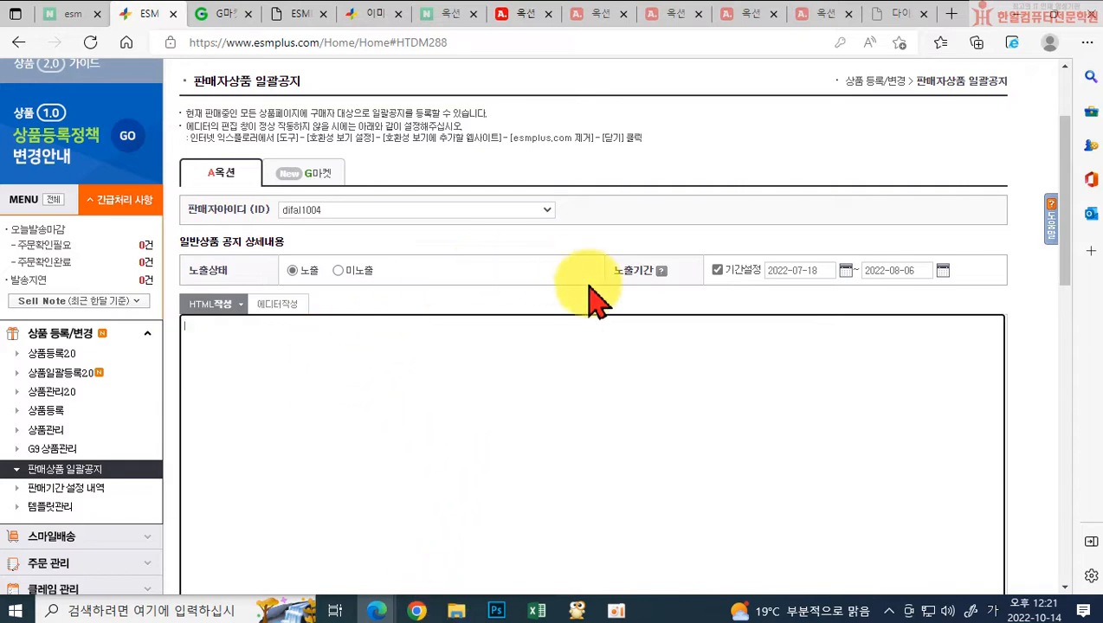
Switch to the ESM image hosting page and open the 01 folder containing the humidifier images
{"action": "scroll", "coordinate": [653, 351], "scroll_direction": "up", "scroll_amount": 1}
{"action": "left_click", "coordinate": [300, 401]}
{"action": "scroll", "coordinate": [251, 411], "scroll_direction": "down", "scroll_amount": 2}
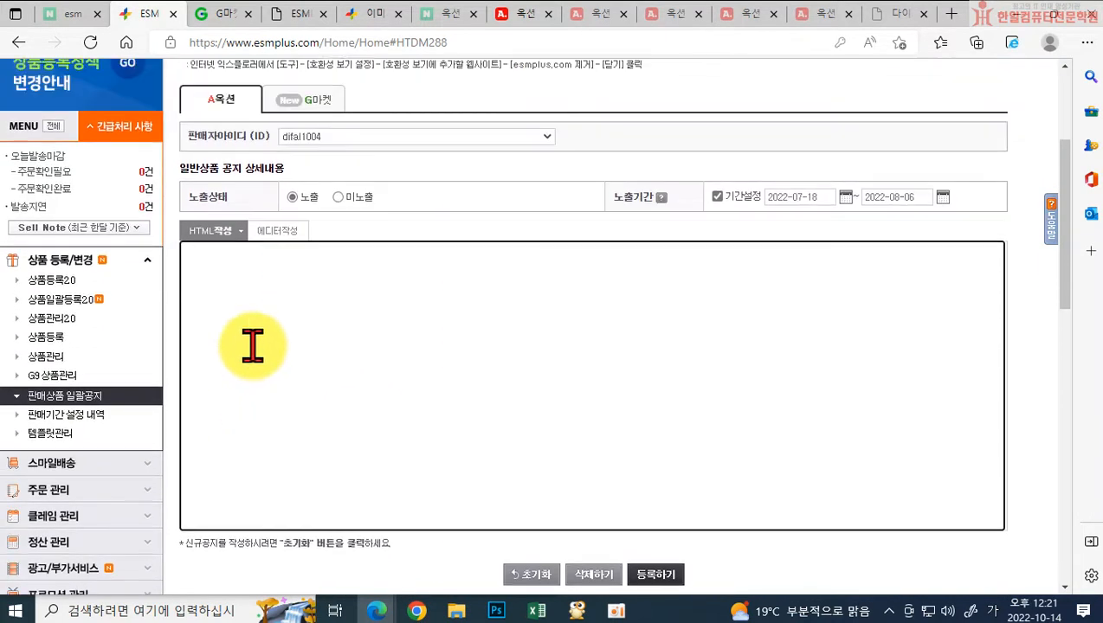
{"action": "scroll", "coordinate": [251, 411], "scroll_direction": "up", "scroll_amount": 2}
{"action": "left_click", "coordinate": [367, 14]}
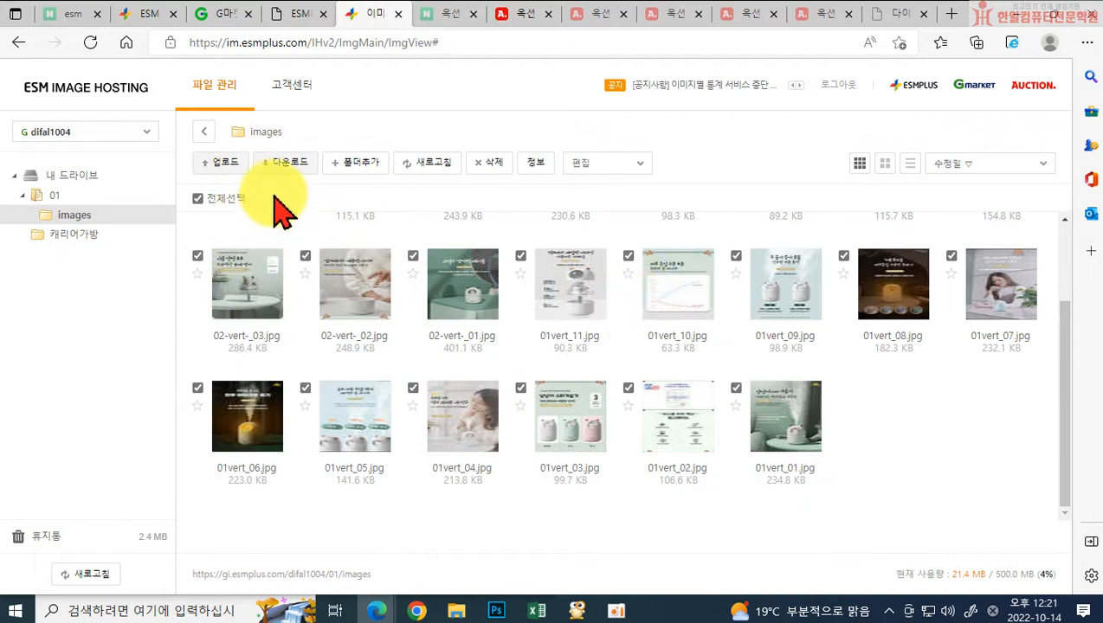
{"action": "left_click", "coordinate": [50, 196]}
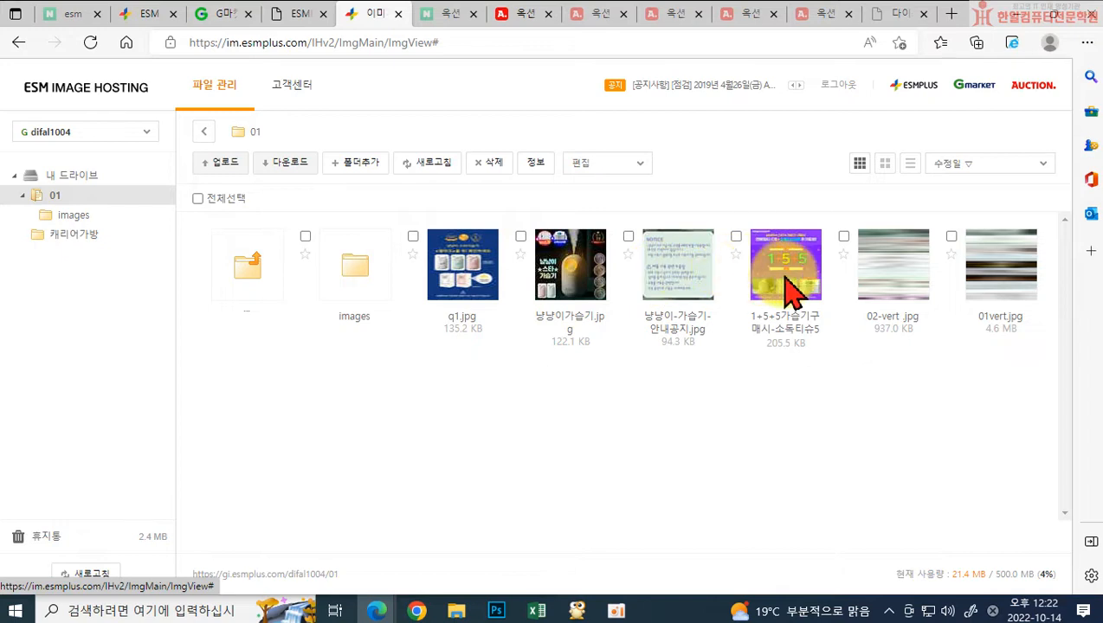
{"action": "right_click", "coordinate": [786, 296]}
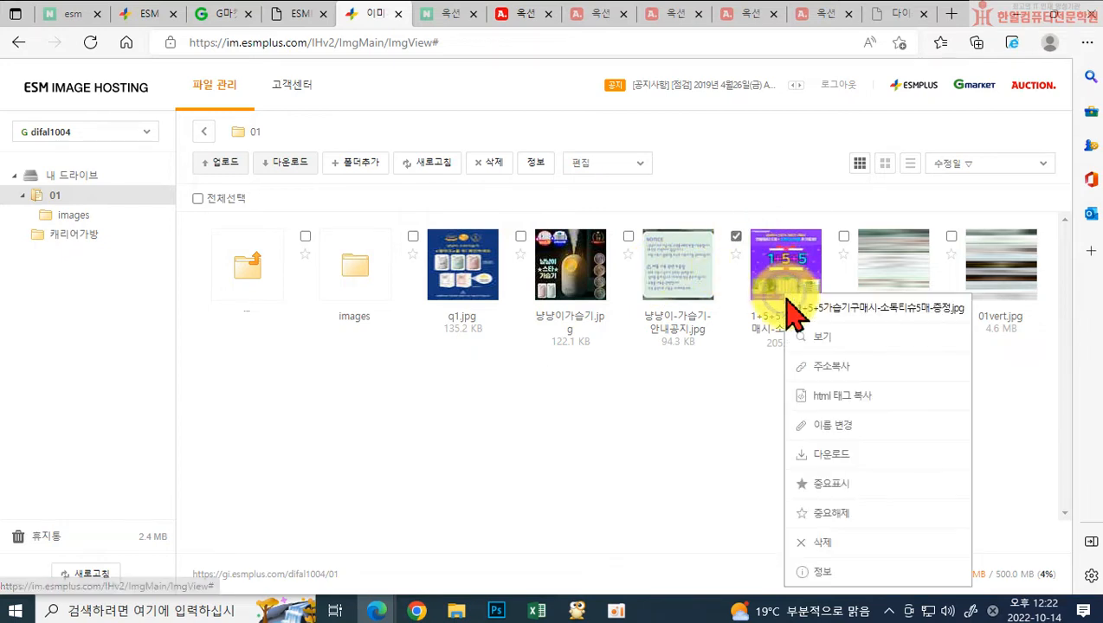
{"action": "left_click", "coordinate": [831, 366]}
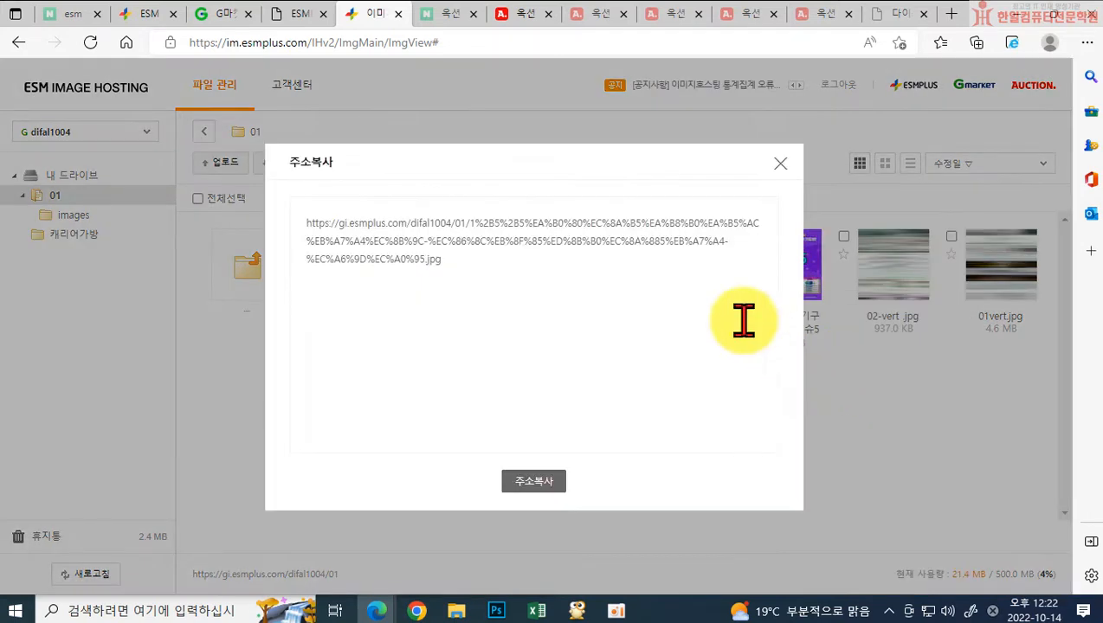
{"action": "left_click", "coordinate": [780, 163]}
Copy the HTML tag of the hosted image 1+5+5가습기구매시-소독티슈5매-증정.jpg
{"action": "right_click", "coordinate": [783, 290]}
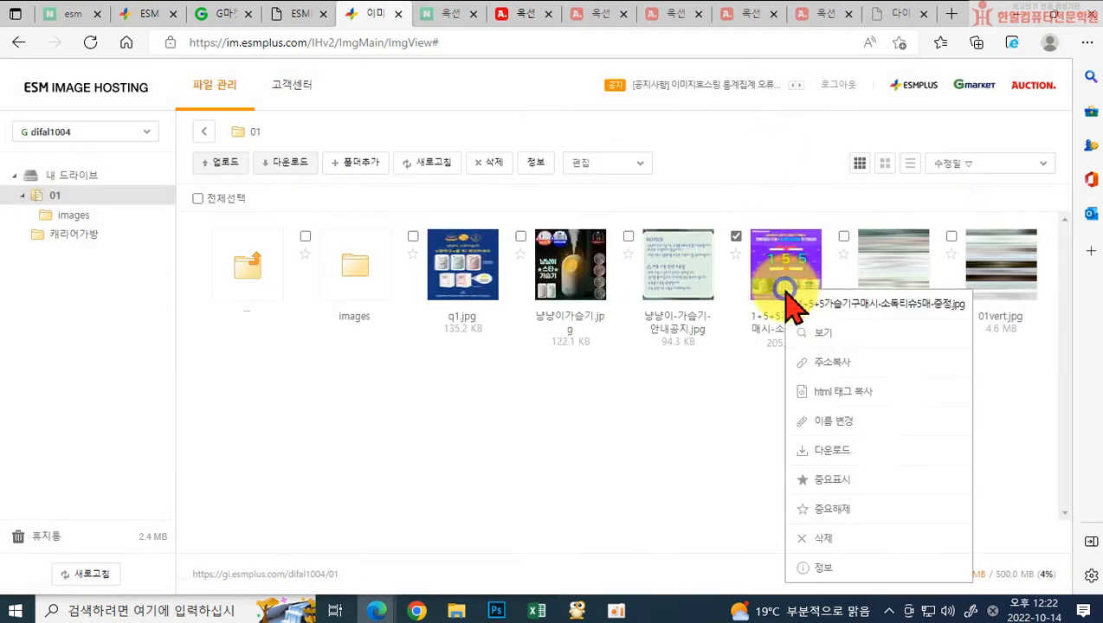
{"action": "left_click", "coordinate": [833, 394]}
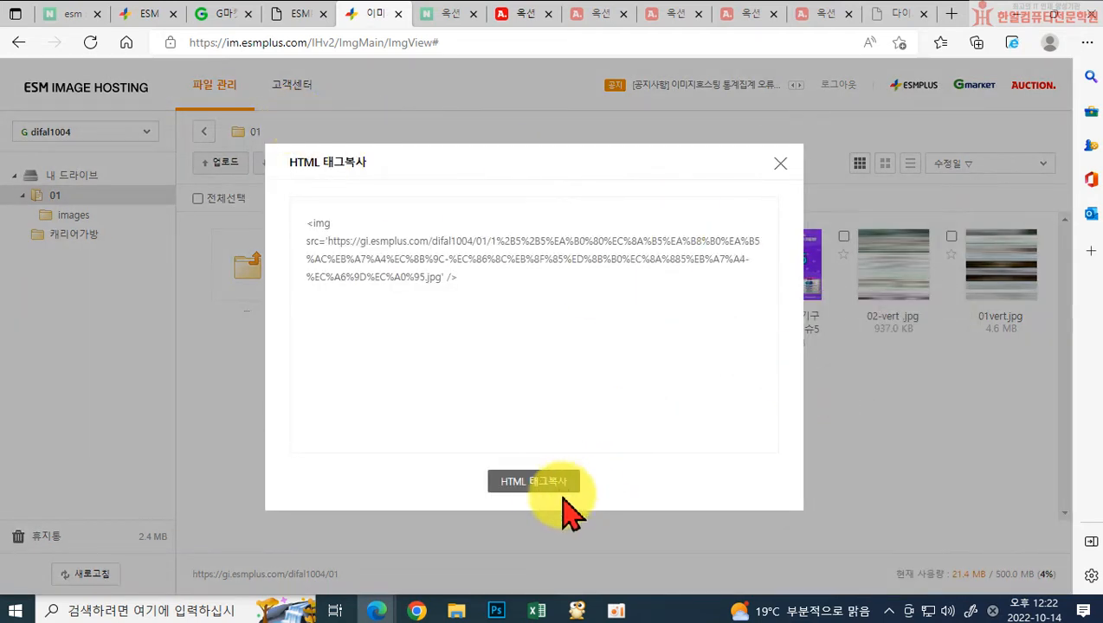
{"action": "left_click", "coordinate": [522, 487]}
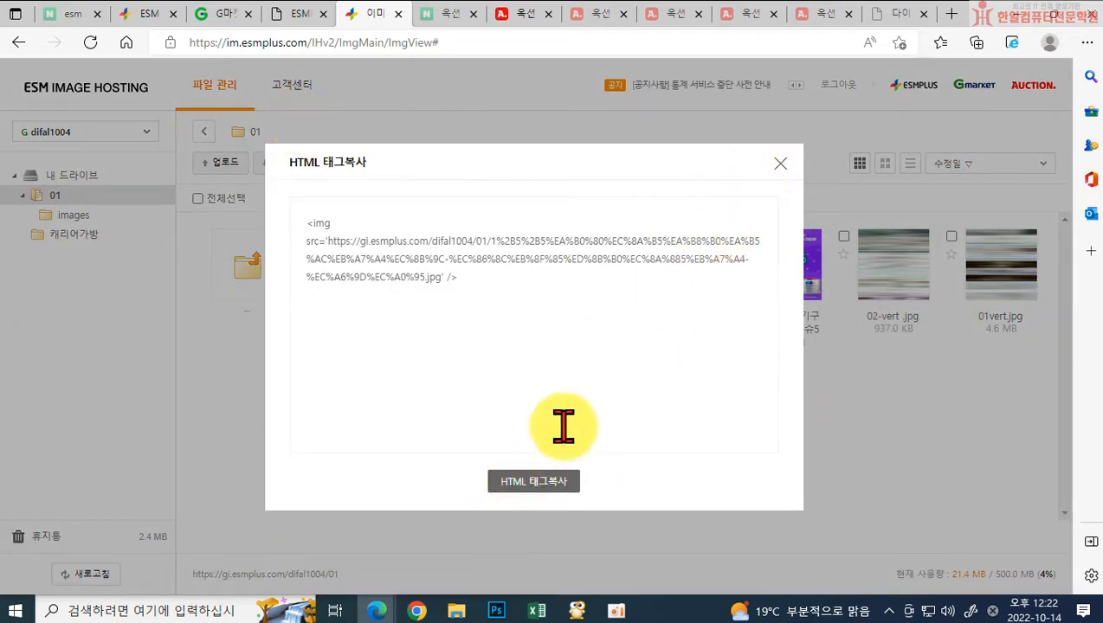
{"action": "left_click", "coordinate": [782, 161]}
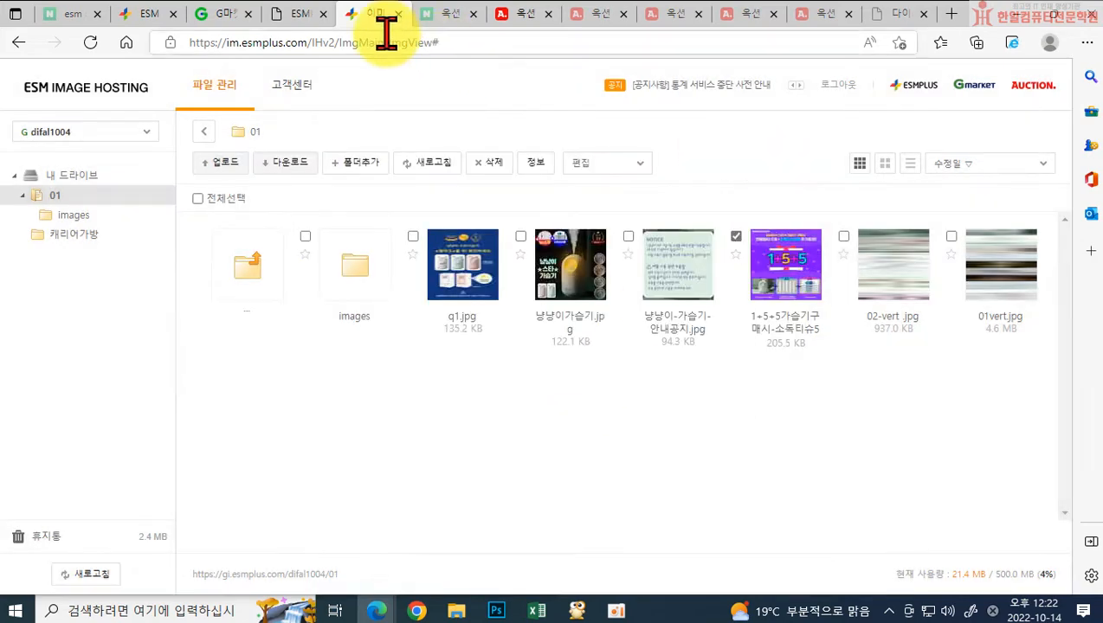
Paste the copied image tag into the A옥션 notice's HTML and preview the image in editor mode
{"action": "left_click", "coordinate": [147, 14]}
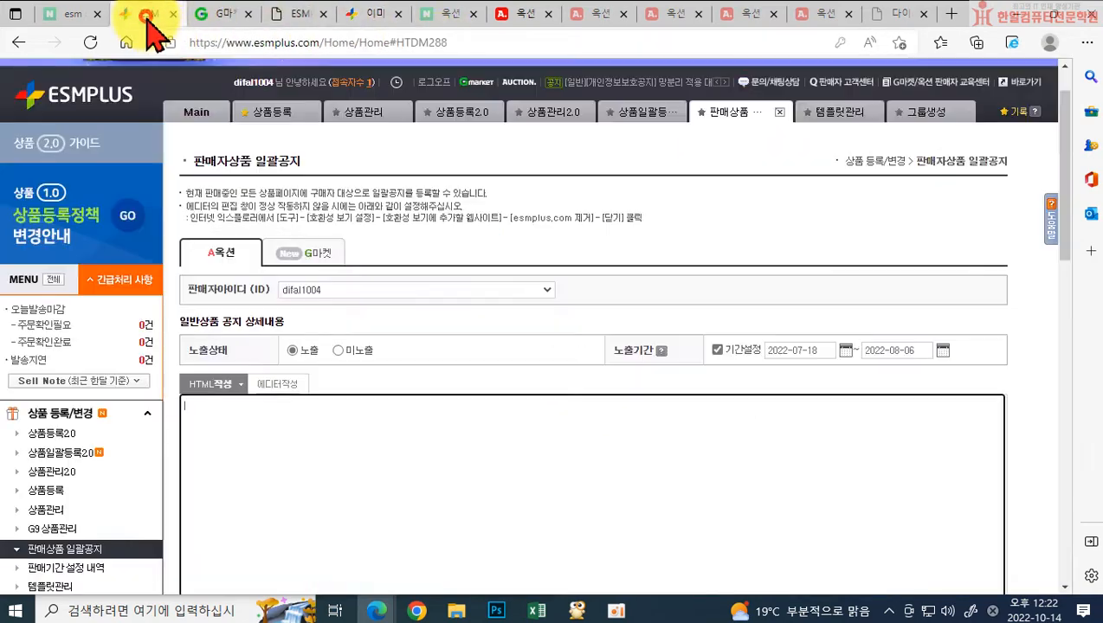
{"action": "left_click", "coordinate": [329, 430]}
{"action": "key", "text": "ctrl+v"}
{"action": "scroll", "coordinate": [372, 445], "scroll_direction": "down", "scroll_amount": 2}
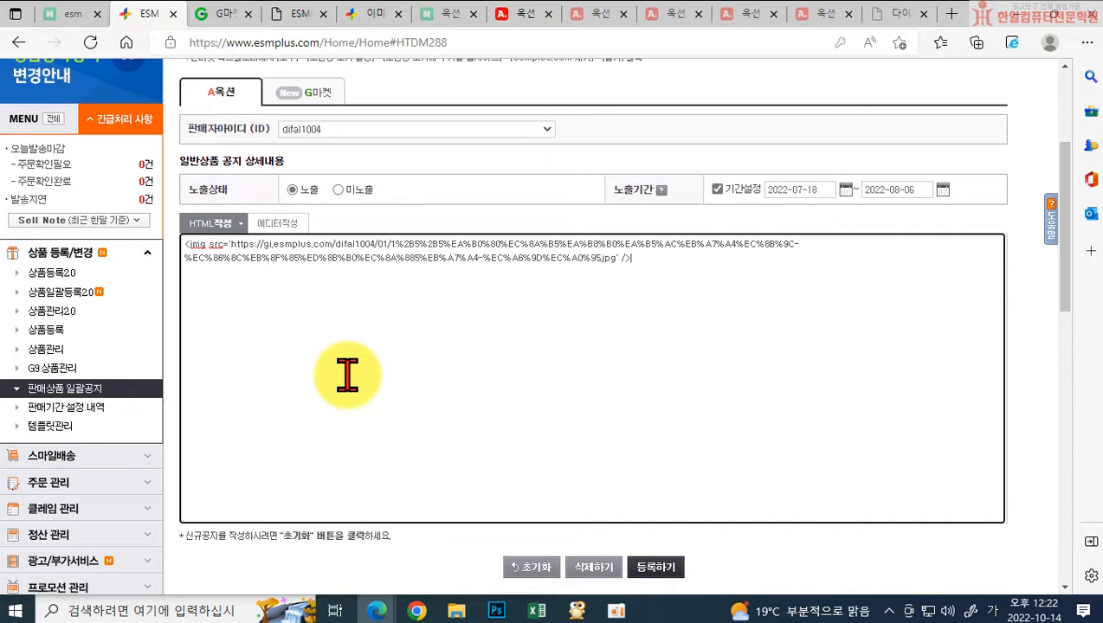
{"action": "left_click", "coordinate": [292, 227]}
{"action": "scroll", "coordinate": [294, 364], "scroll_direction": "down", "scroll_amount": 5}
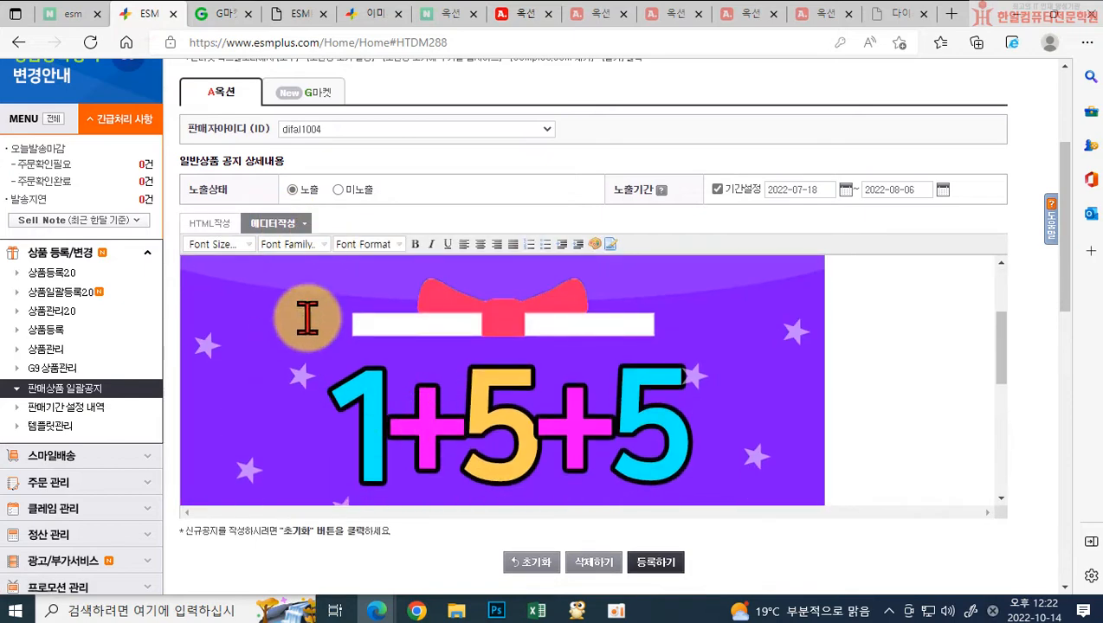
{"action": "scroll", "coordinate": [307, 318], "scroll_direction": "down", "scroll_amount": 2}
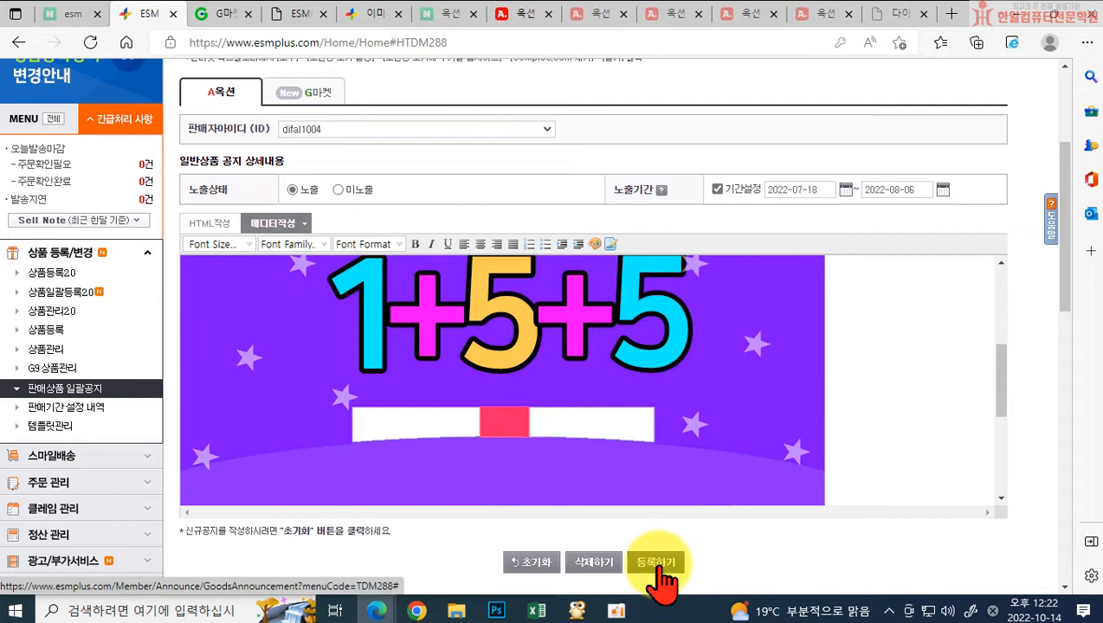
Review the rest of the notice image and register the A옥션 bulk notice, accepting the exposure-period message
{"action": "scroll", "coordinate": [666, 520], "scroll_direction": "up", "scroll_amount": 3}
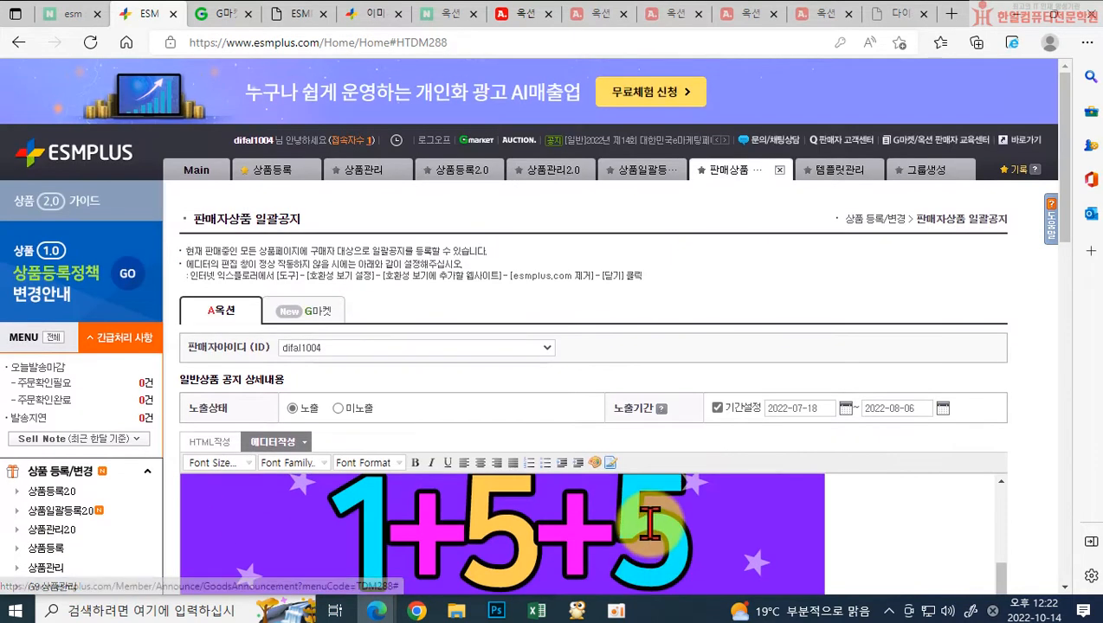
{"action": "scroll", "coordinate": [697, 493], "scroll_direction": "down", "scroll_amount": 2}
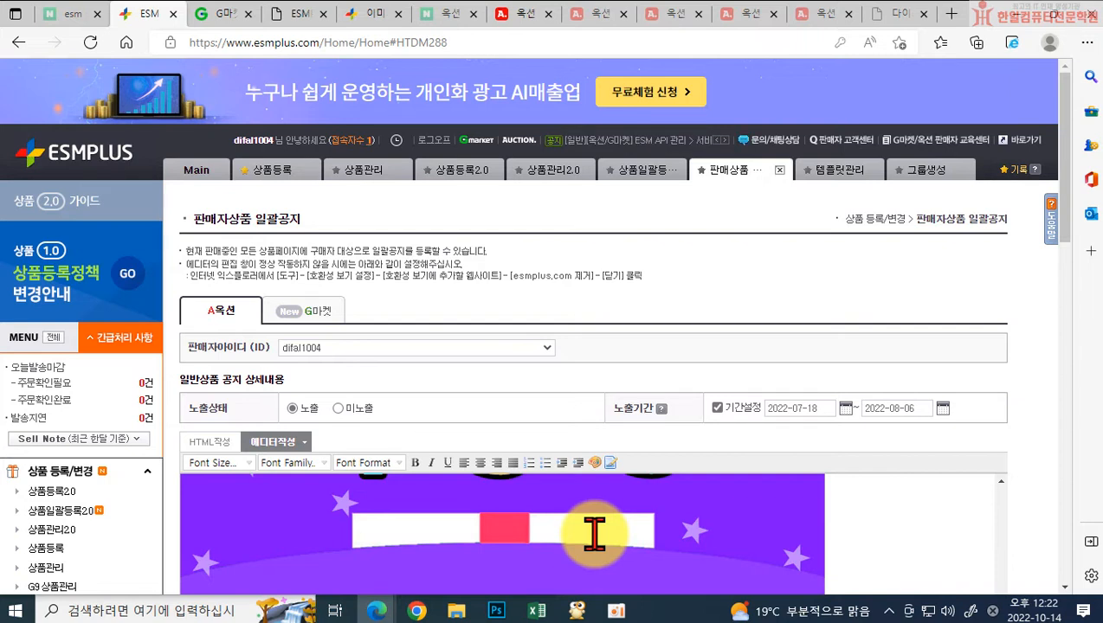
{"action": "scroll", "coordinate": [594, 535], "scroll_direction": "down", "scroll_amount": 6}
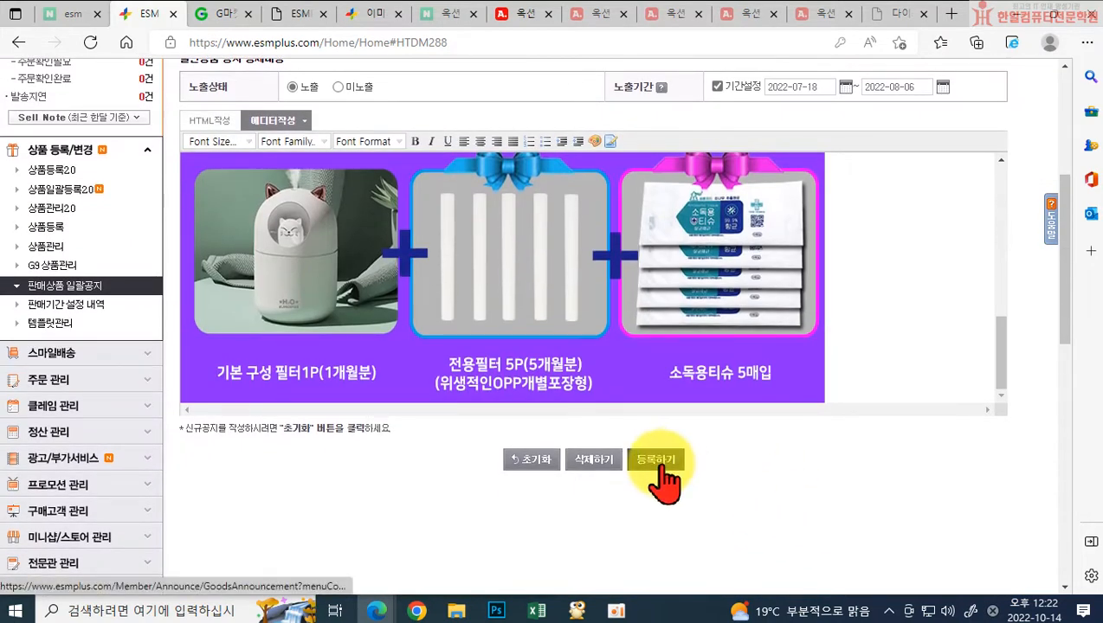
{"action": "left_click", "coordinate": [658, 465]}
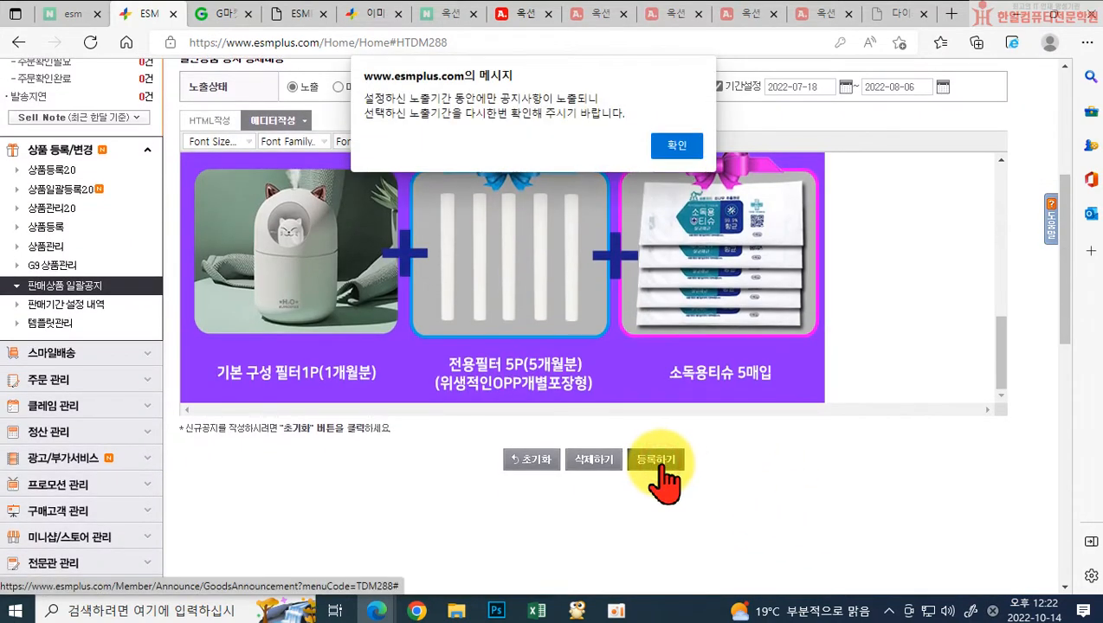
{"action": "left_click", "coordinate": [687, 147]}
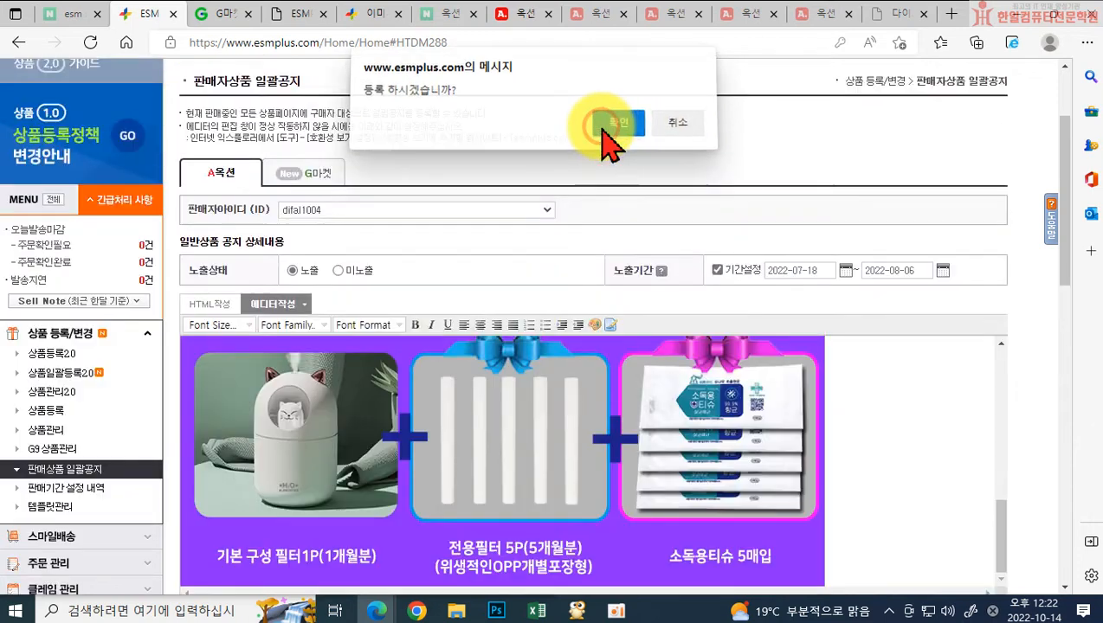
{"action": "left_click", "coordinate": [608, 130]}
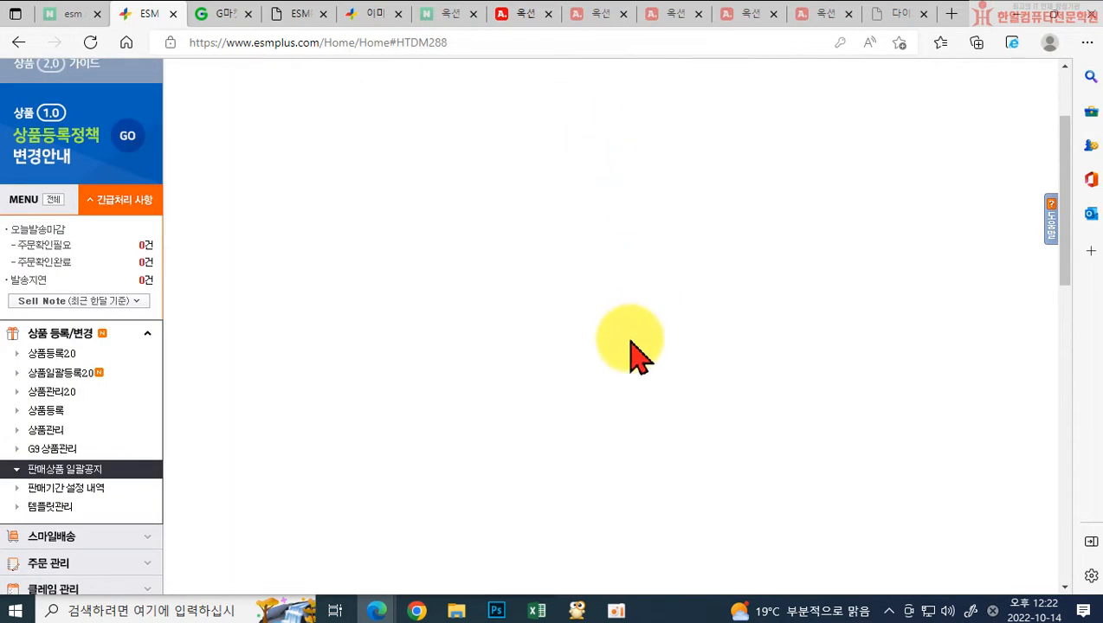
Load the existing G마켓 bulk notice by selecting the seller ID in its form
{"action": "scroll", "coordinate": [518, 370], "scroll_direction": "down", "scroll_amount": 3}
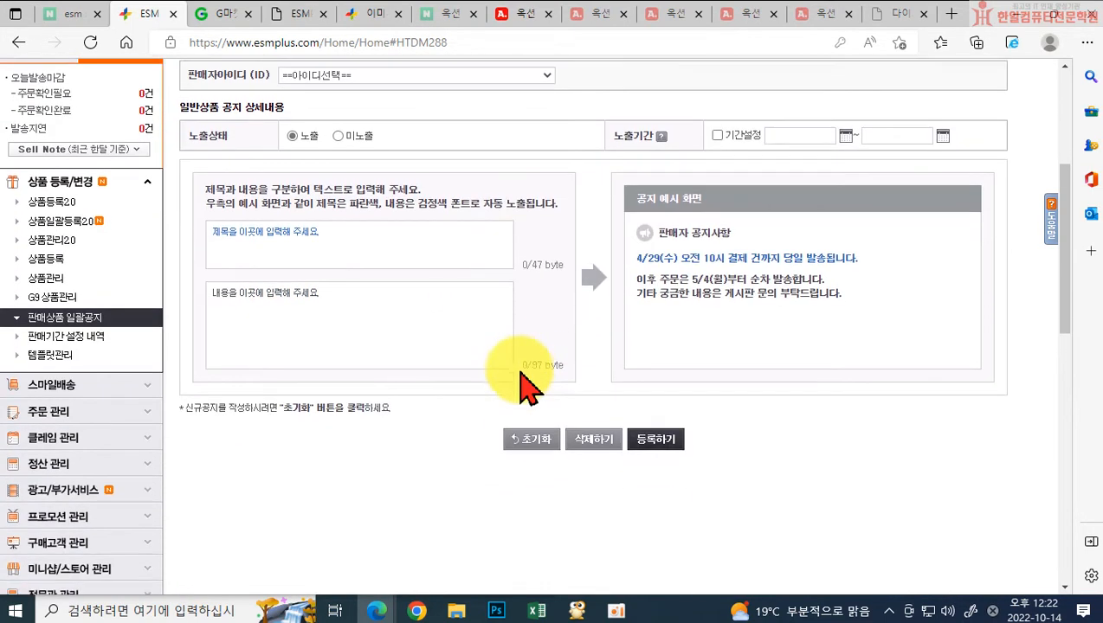
{"action": "scroll", "coordinate": [454, 443], "scroll_direction": "up", "scroll_amount": 2}
{"action": "scroll", "coordinate": [454, 443], "scroll_direction": "up", "scroll_amount": 1}
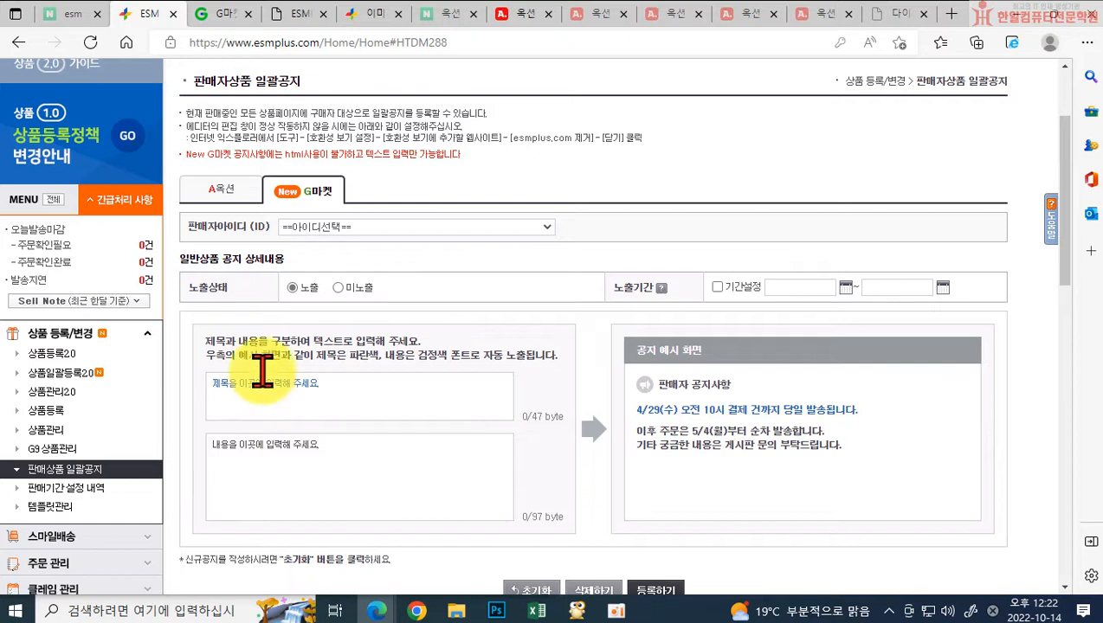
{"action": "left_click", "coordinate": [345, 227]}
{"action": "left_click", "coordinate": [351, 246]}
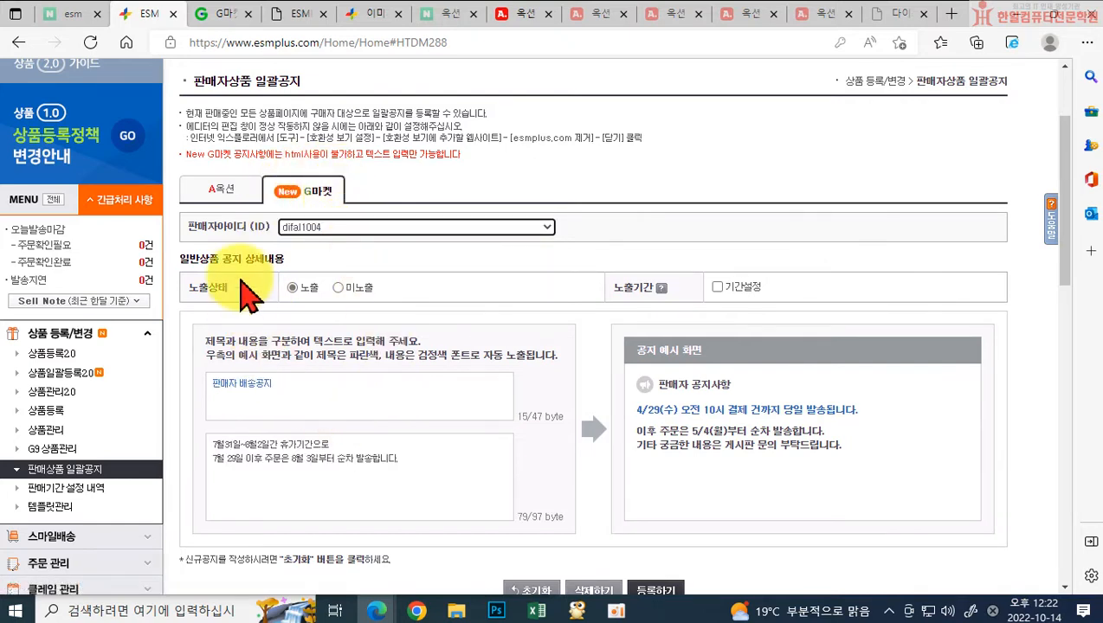
Replace the G마켓 notice's title with 테스트공지 and its body with 사이트에 올려져 있는 상품은 테스트 상품으로 배송이 되지 않습니다
{"action": "left_click", "coordinate": [280, 387]}
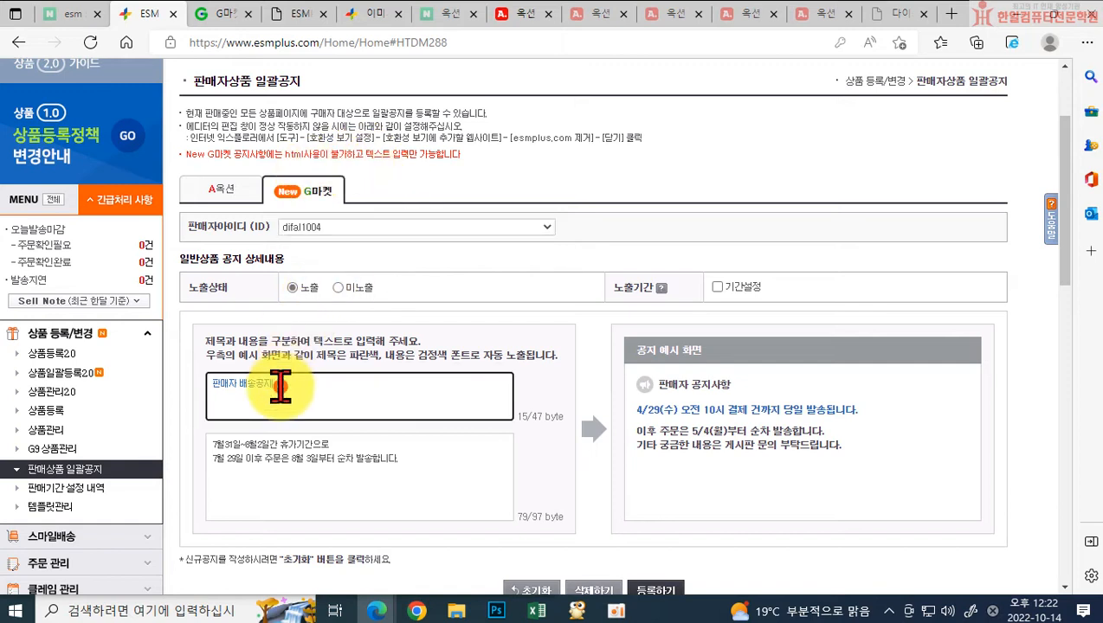
{"action": "left_click_drag", "start_coordinate": [304, 392], "coordinate": [163, 393]}
{"action": "left_click", "coordinate": [345, 477]}
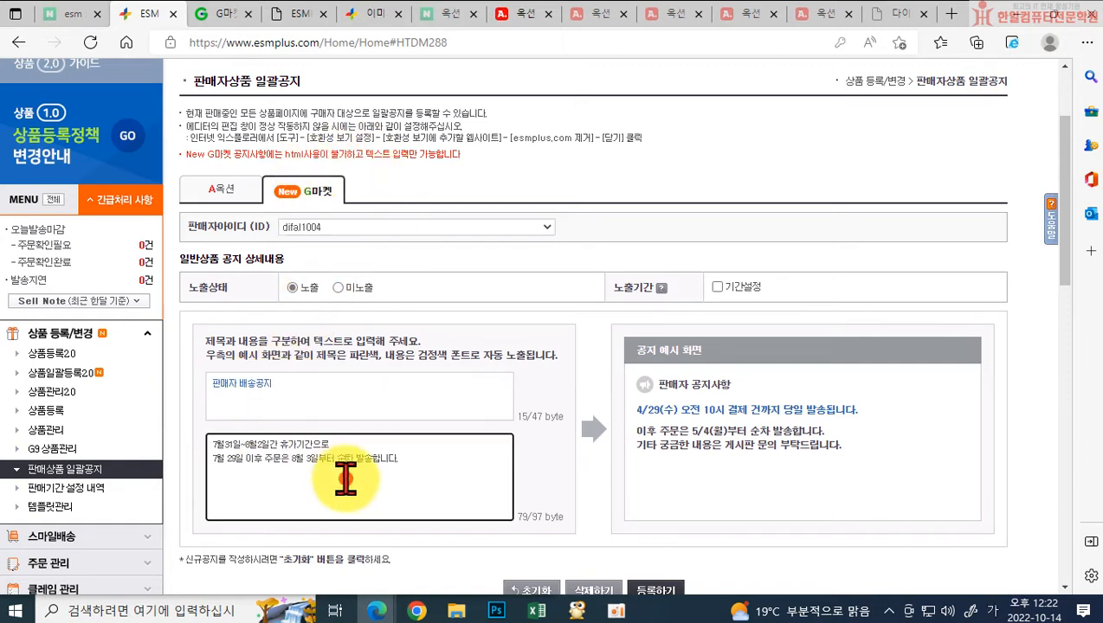
{"action": "left_click_drag", "start_coordinate": [433, 484], "coordinate": [182, 452]}
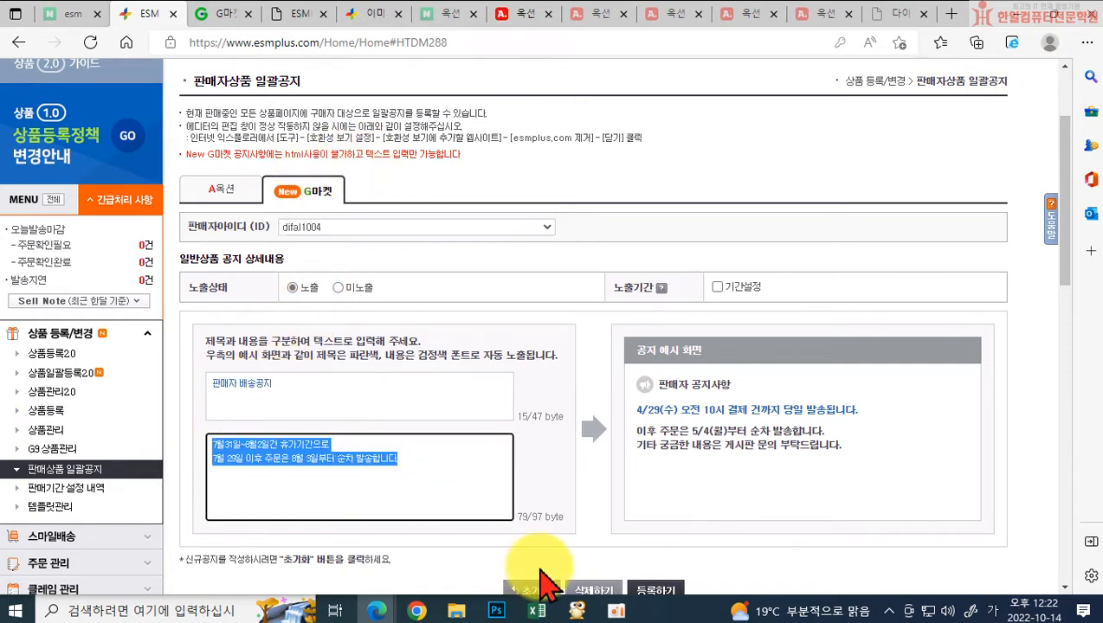
{"action": "type", "text": "1"}
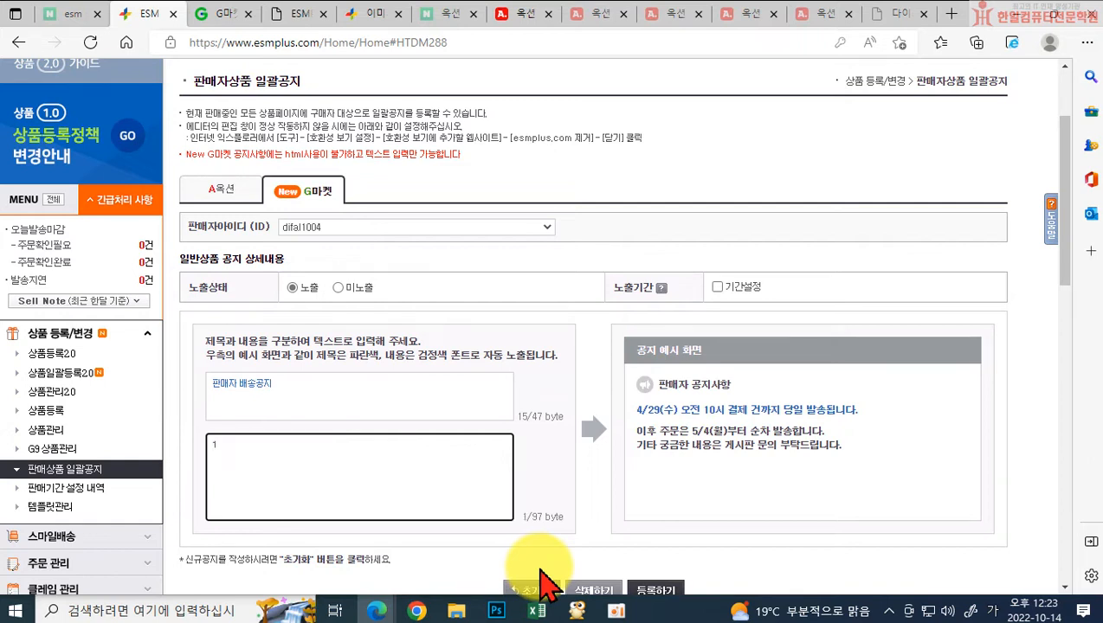
{"action": "left_click_drag", "start_coordinate": [292, 392], "coordinate": [54, 412]}
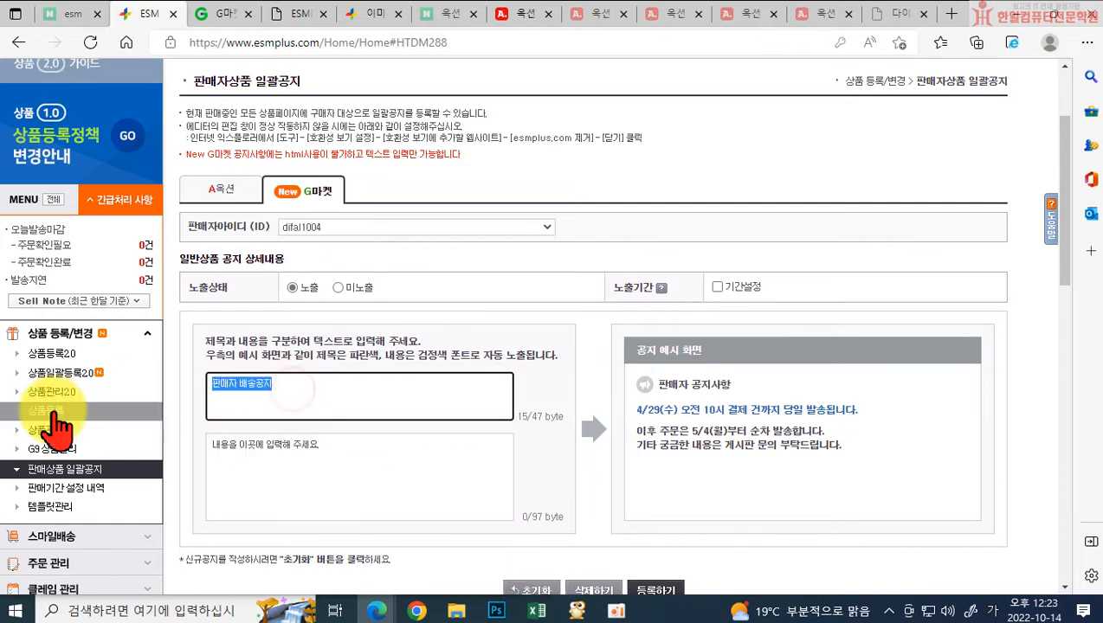
{"action": "type", "text": "트"}
{"action": "type", "text": "스트공지"}
{"action": "key", "text": "Tab"}
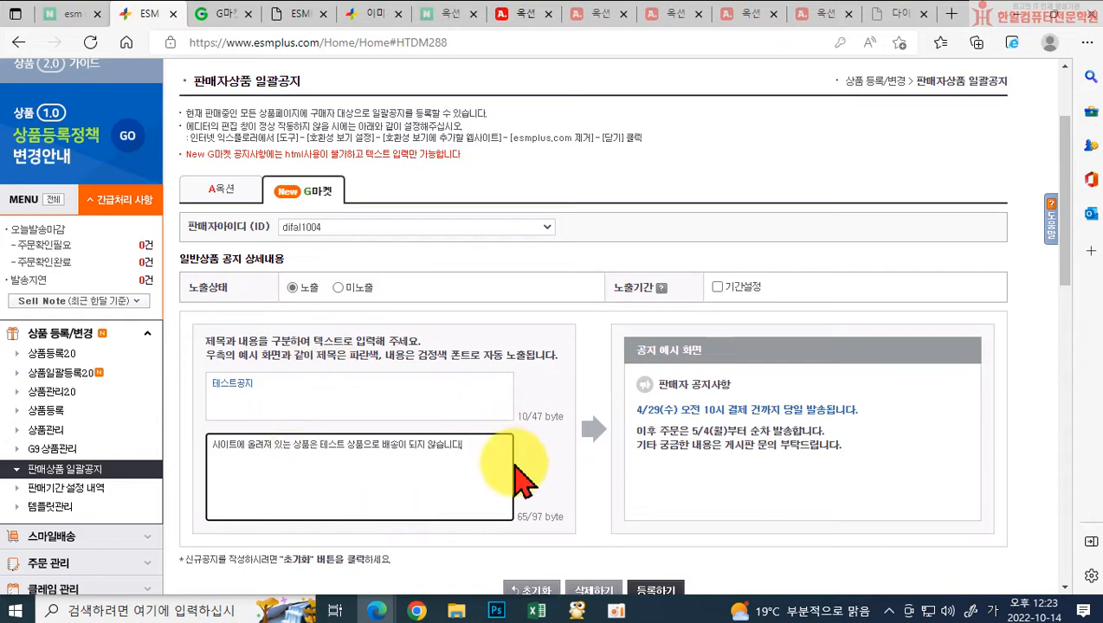
Register the G마켓 text notice and close the completion message
{"action": "scroll", "coordinate": [520, 479], "scroll_direction": "down", "scroll_amount": 1}
{"action": "left_click", "coordinate": [658, 512]}
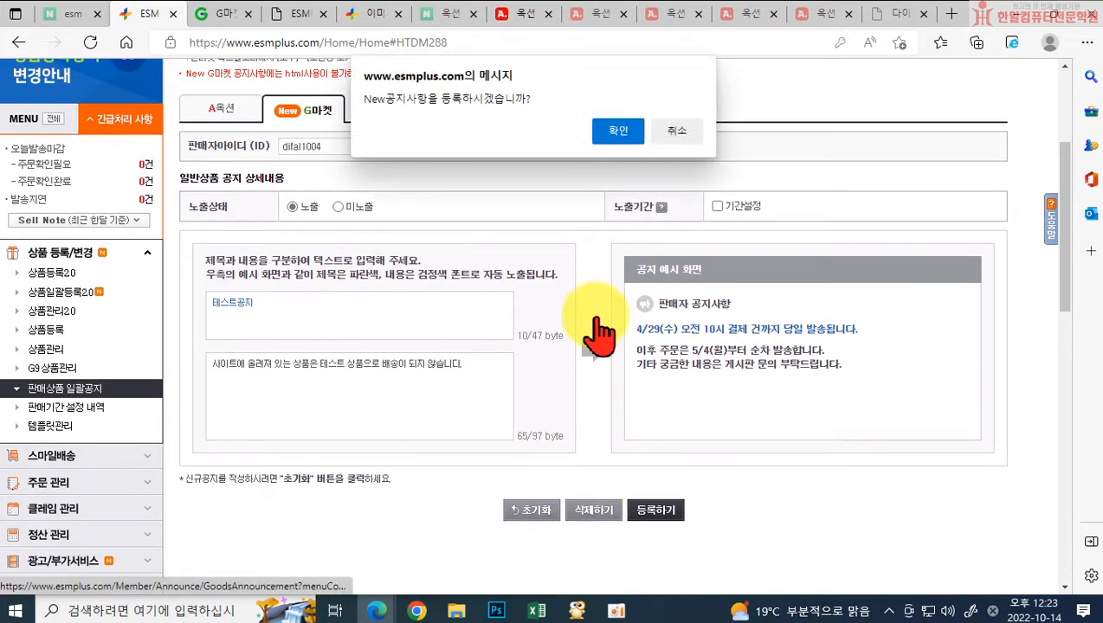
{"action": "left_click", "coordinate": [615, 131]}
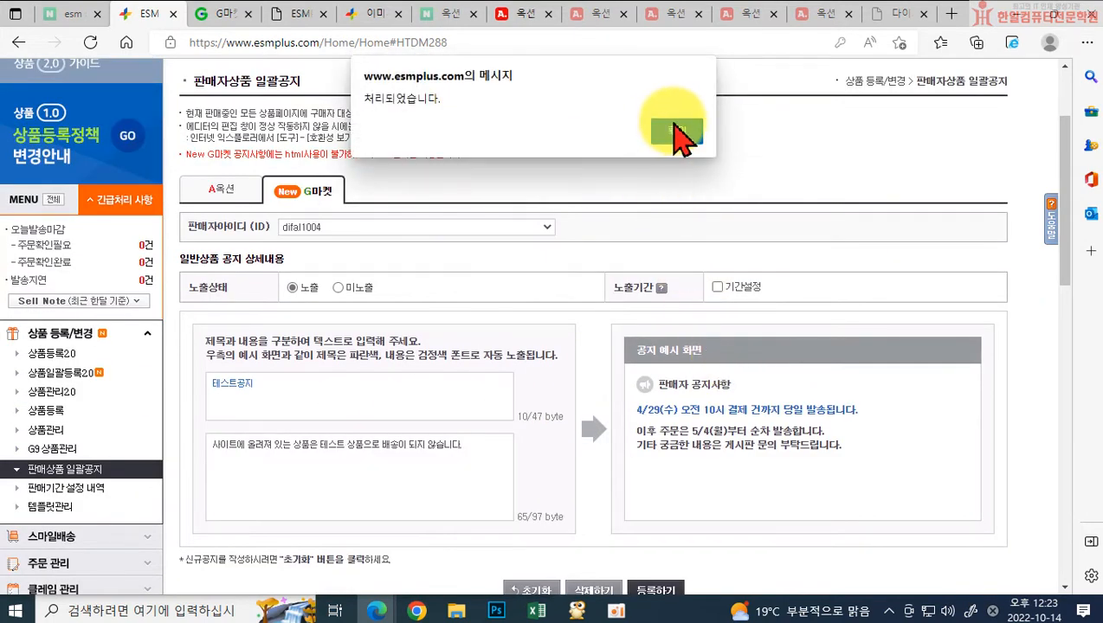
{"action": "left_click", "coordinate": [675, 130]}
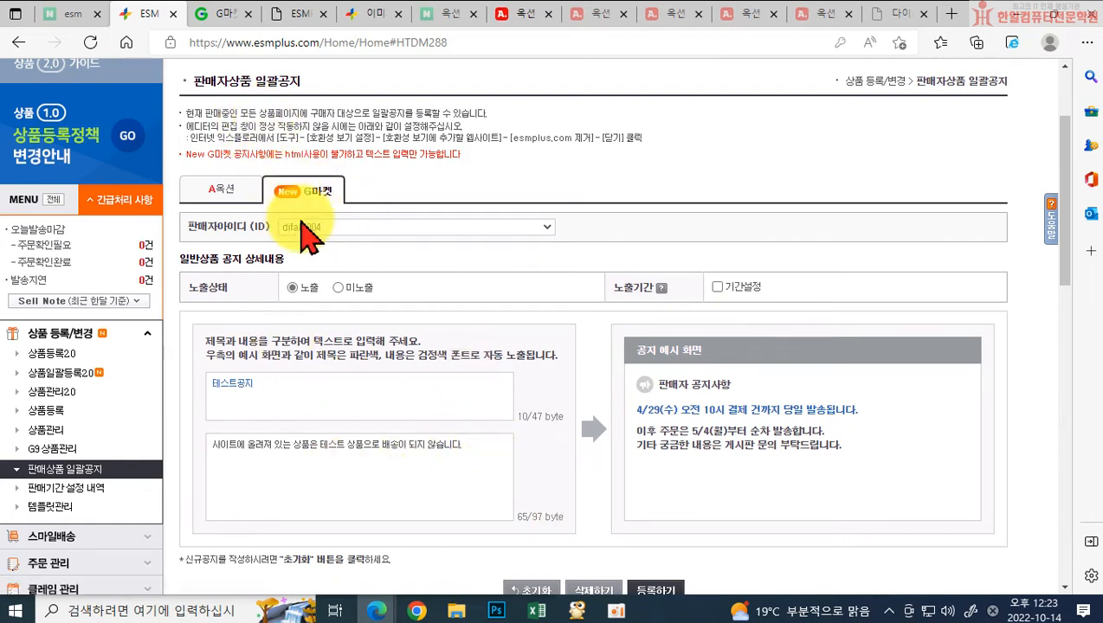
Switch to the Auction clothing product page and look through its product information, related items and detail images
{"action": "scroll", "coordinate": [435, 456], "scroll_direction": "up", "scroll_amount": 2}
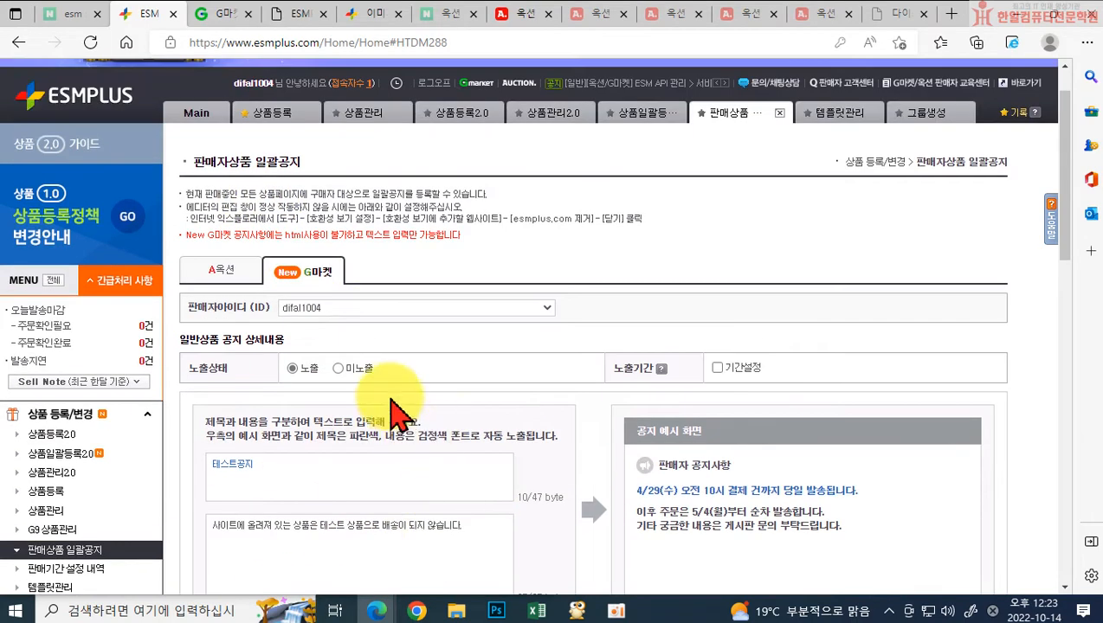
{"action": "left_click", "coordinate": [528, 17]}
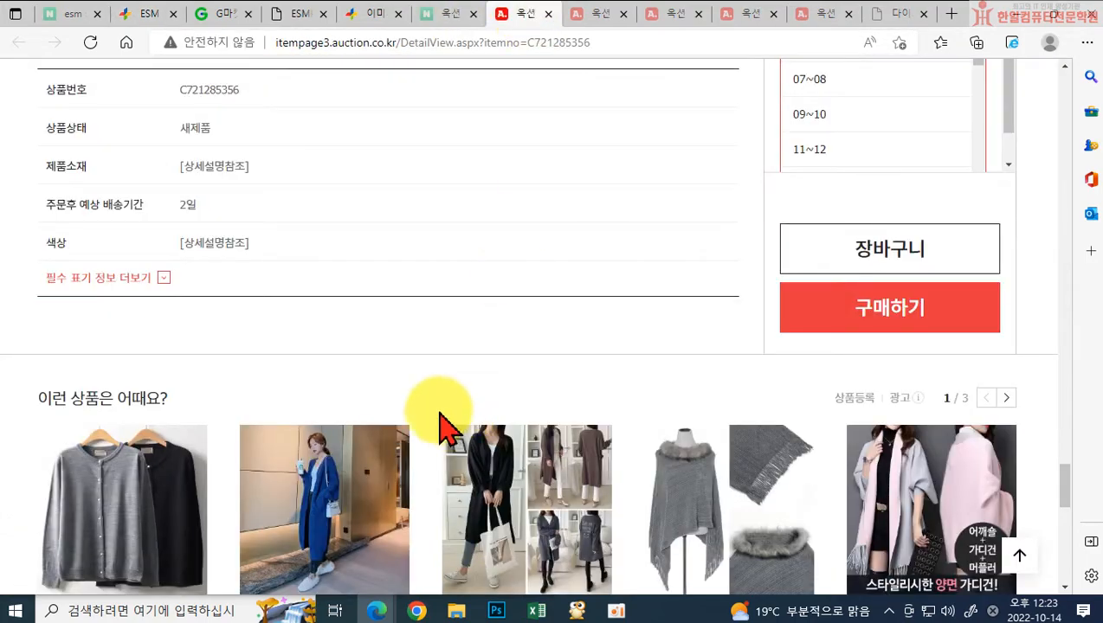
{"action": "scroll", "coordinate": [372, 415], "scroll_direction": "down", "scroll_amount": 4}
{"action": "scroll", "coordinate": [362, 415], "scroll_direction": "down", "scroll_amount": 5}
{"action": "scroll", "coordinate": [346, 389], "scroll_direction": "up", "scroll_amount": 10}
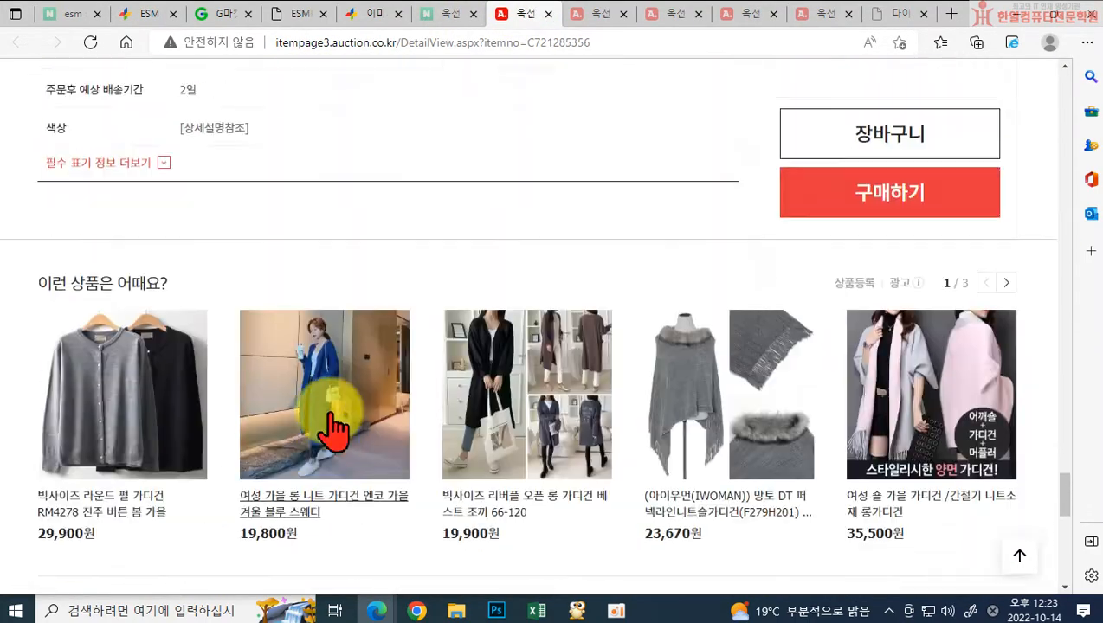
{"action": "scroll", "coordinate": [346, 390], "scroll_direction": "up", "scroll_amount": 18}
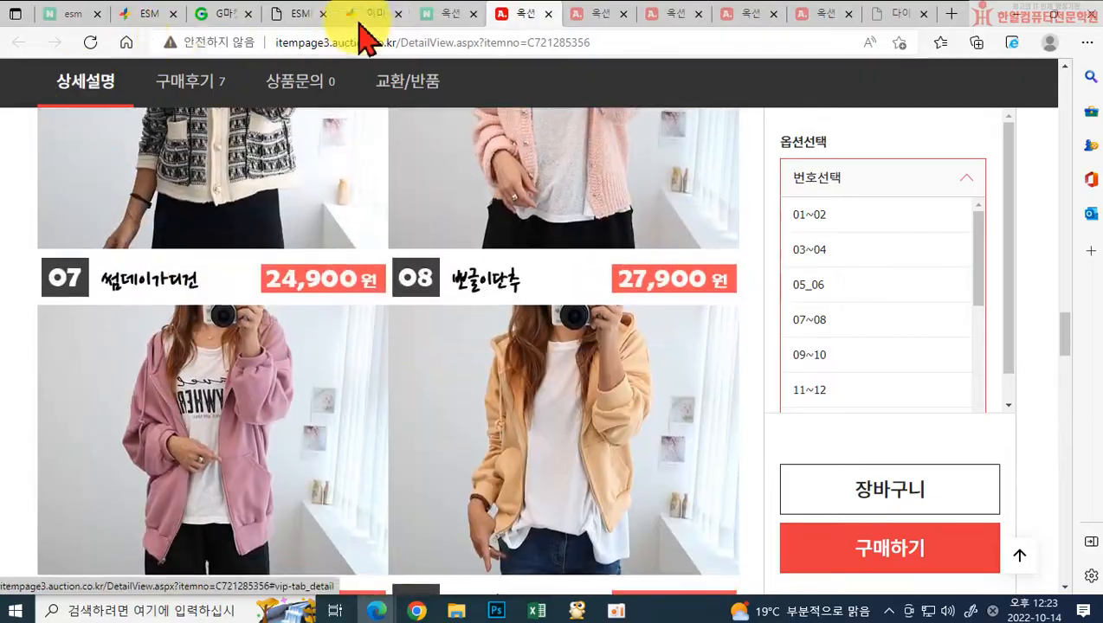
Look through the grey long knit cardigan product page on Auction, including its related items and detail images
{"action": "left_click", "coordinate": [602, 14]}
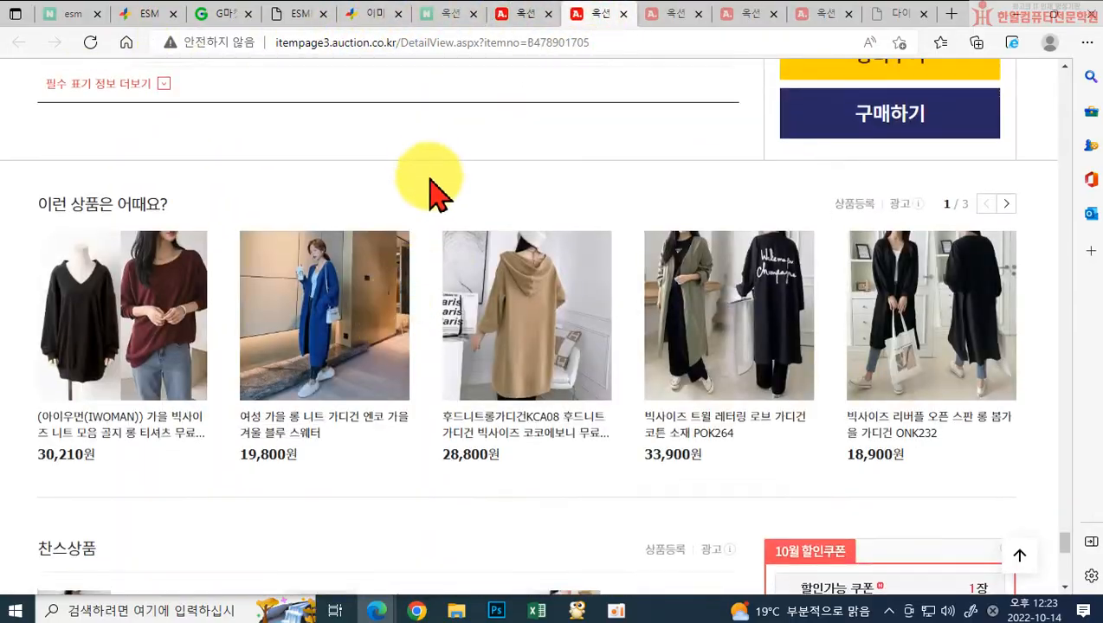
{"action": "scroll", "coordinate": [342, 381], "scroll_direction": "up", "scroll_amount": 5}
{"action": "scroll", "coordinate": [363, 377], "scroll_direction": "up", "scroll_amount": 20}
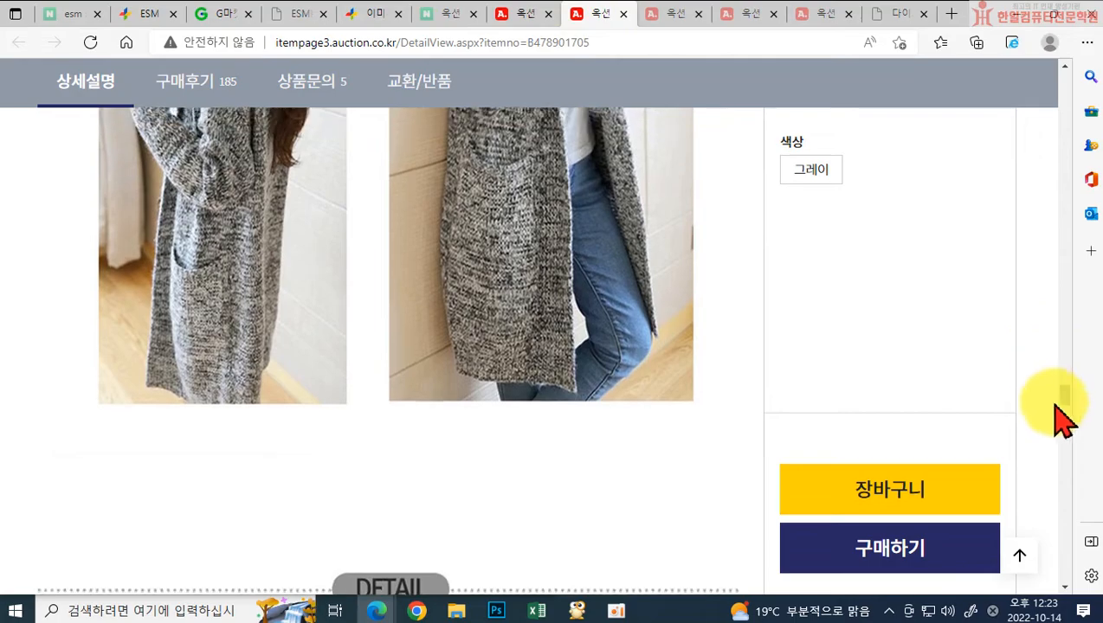
{"action": "left_click_drag", "start_coordinate": [1064, 414], "coordinate": [1028, 132]}
Examine the grouped women's cardigan listing on Auction, browsing its nine related products and how they are laid out
{"action": "left_click", "coordinate": [689, 14]}
{"action": "scroll", "coordinate": [450, 286], "scroll_direction": "up", "scroll_amount": 2}
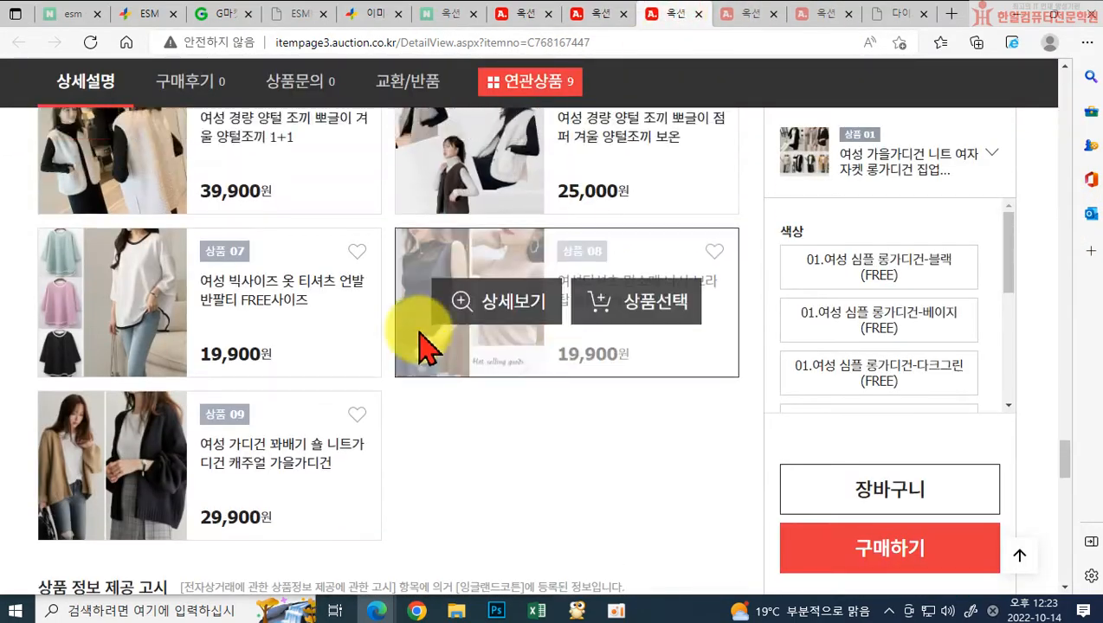
{"action": "scroll", "coordinate": [430, 205], "scroll_direction": "up", "scroll_amount": 6}
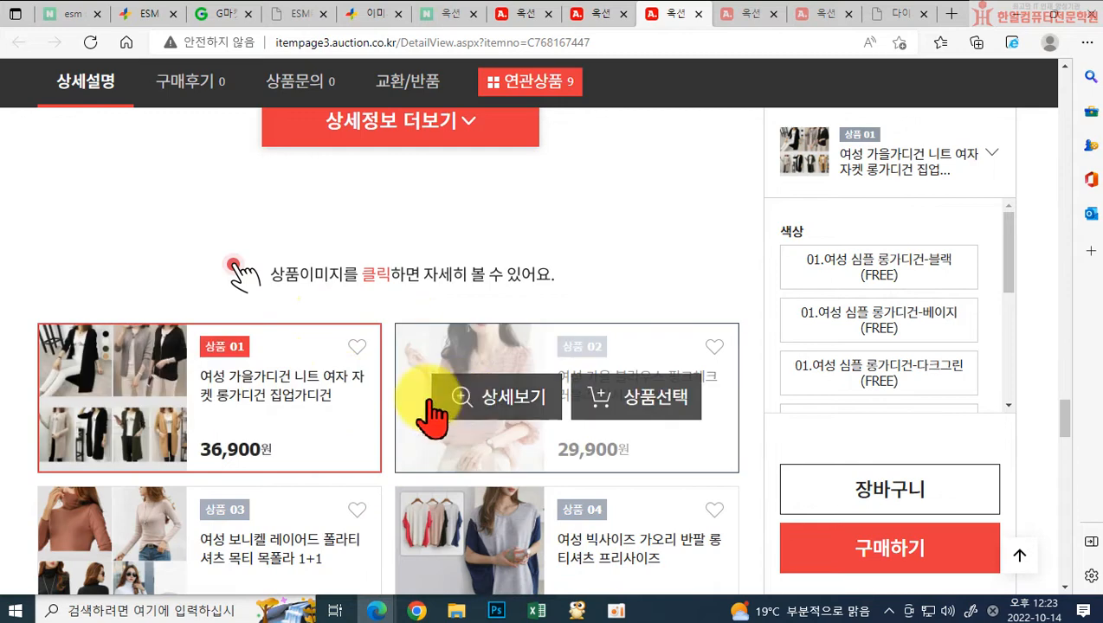
{"action": "scroll", "coordinate": [390, 511], "scroll_direction": "down", "scroll_amount": 1}
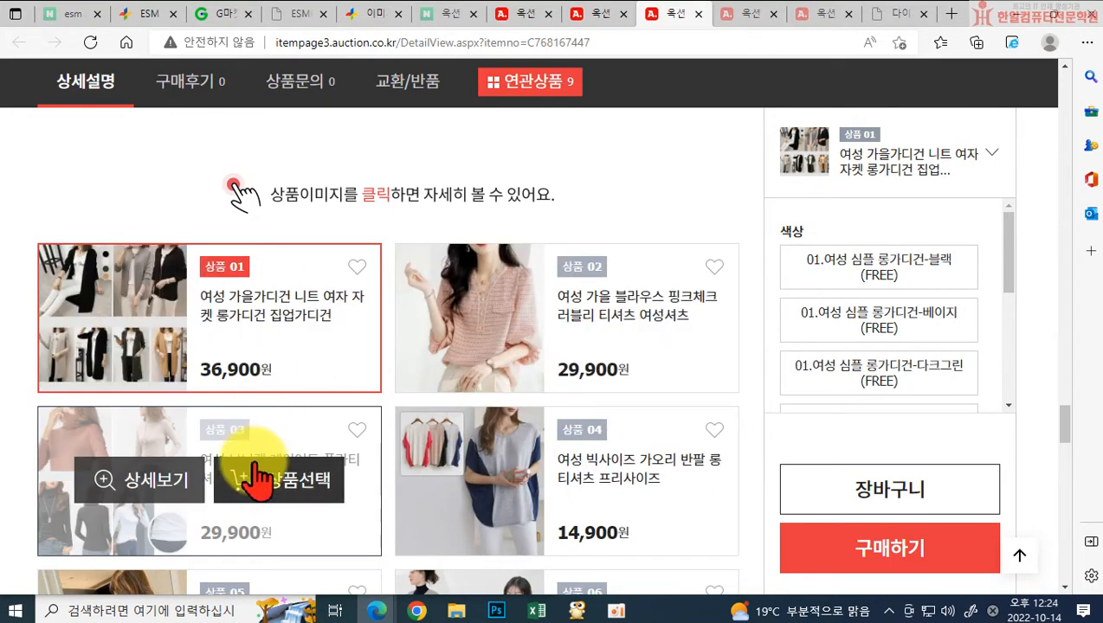
{"action": "scroll", "coordinate": [493, 469], "scroll_direction": "down", "scroll_amount": 2}
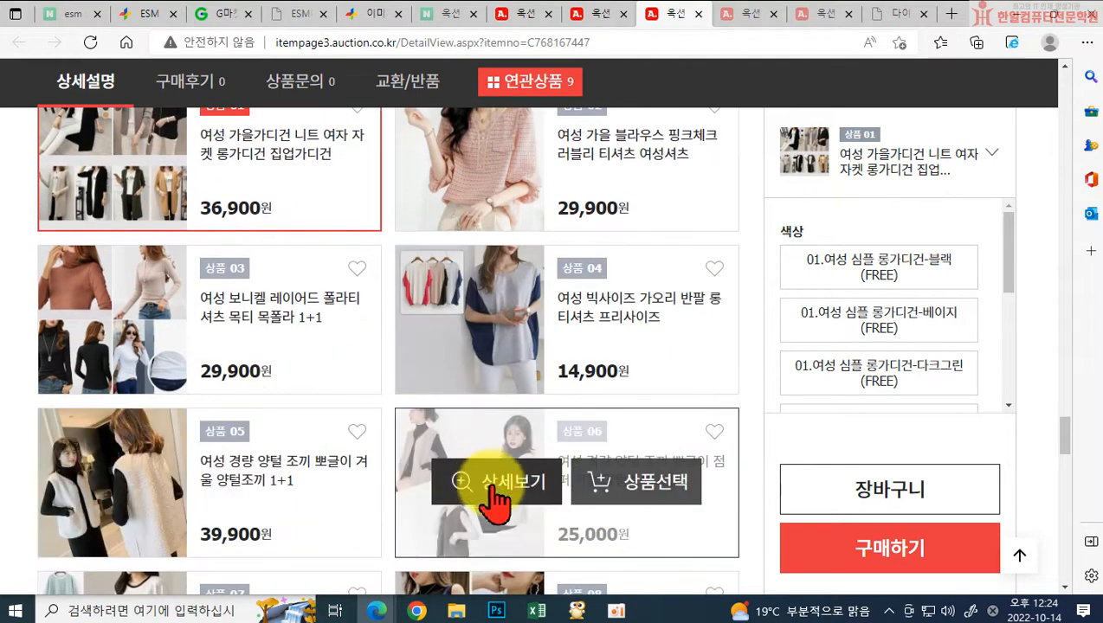
{"action": "scroll", "coordinate": [433, 485], "scroll_direction": "down", "scroll_amount": 2}
{"action": "scroll", "coordinate": [511, 523], "scroll_direction": "down", "scroll_amount": 1}
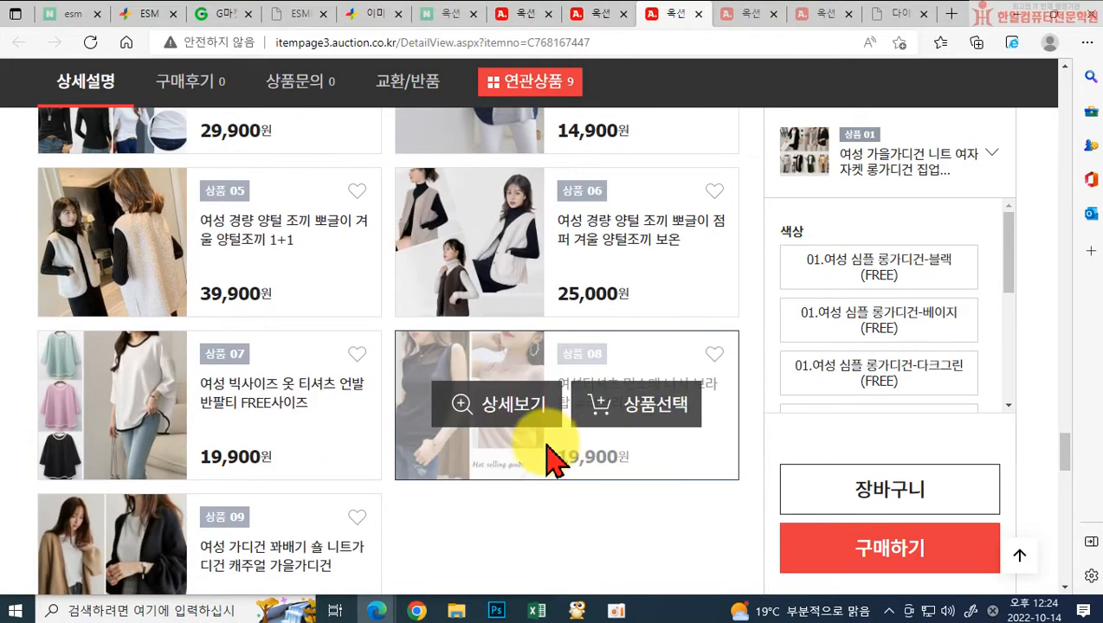
{"action": "scroll", "coordinate": [520, 446], "scroll_direction": "up", "scroll_amount": 6}
{"action": "scroll", "coordinate": [217, 381], "scroll_direction": "down", "scroll_amount": 2}
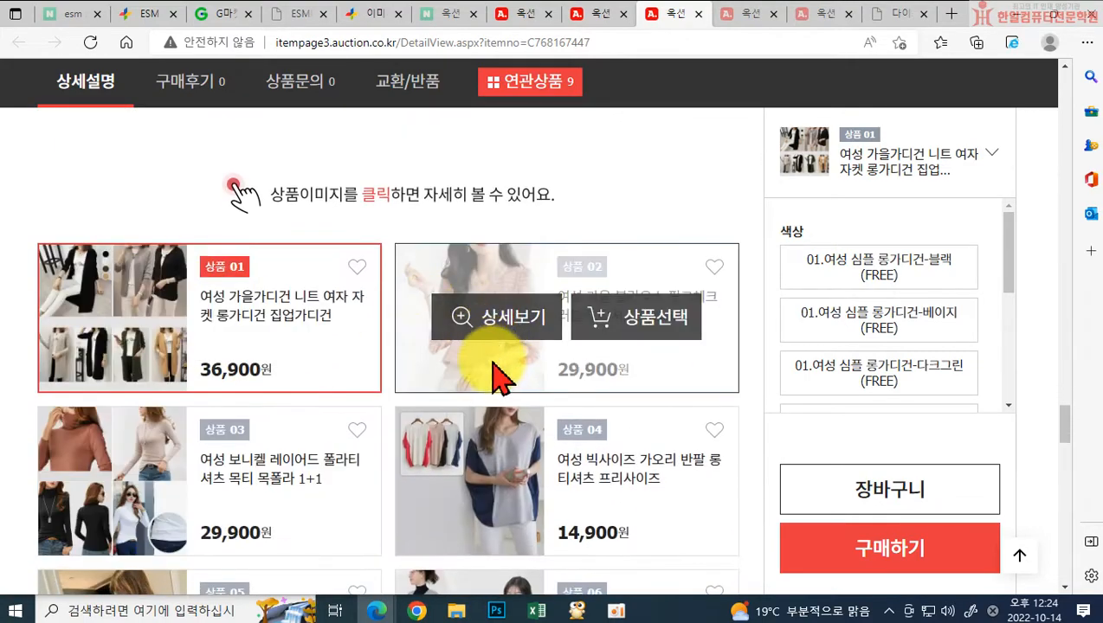
{"action": "scroll", "coordinate": [438, 497], "scroll_direction": "down", "scroll_amount": 2}
{"action": "scroll", "coordinate": [381, 502], "scroll_direction": "down", "scroll_amount": 2}
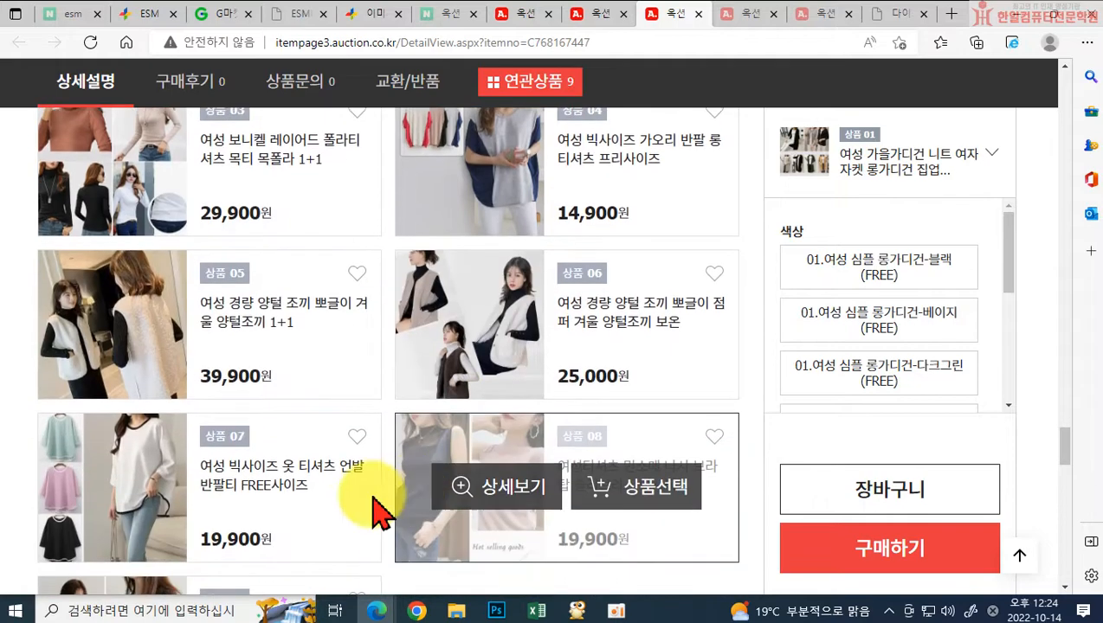
{"action": "scroll", "coordinate": [399, 441], "scroll_direction": "down", "scroll_amount": 2}
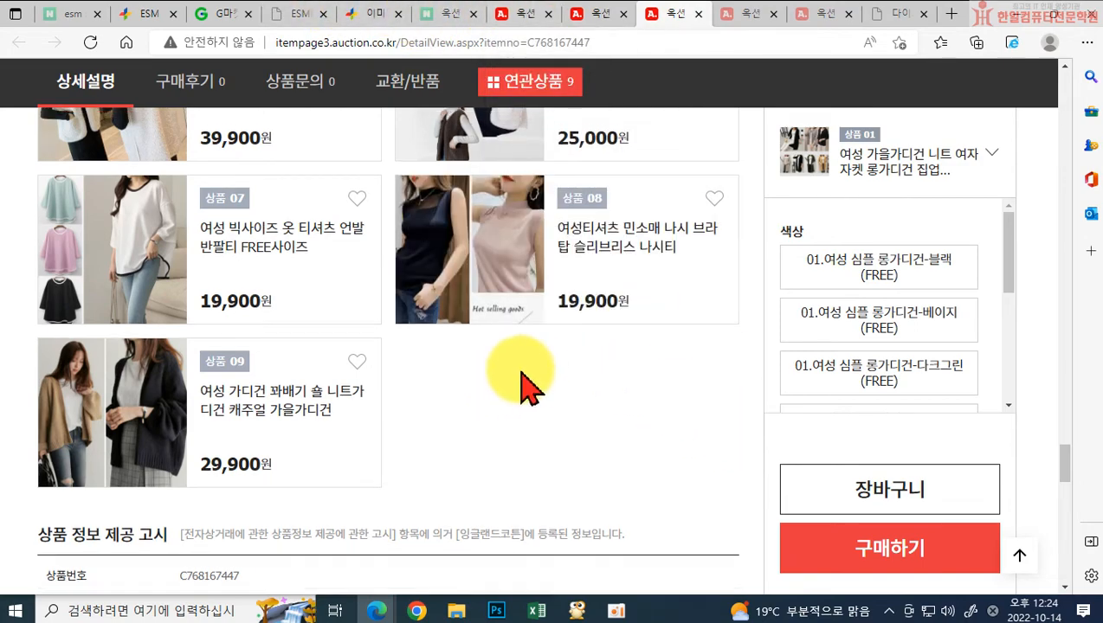
{"action": "scroll", "coordinate": [520, 381], "scroll_direction": "up", "scroll_amount": 2}
{"action": "scroll", "coordinate": [489, 227], "scroll_direction": "up", "scroll_amount": 3}
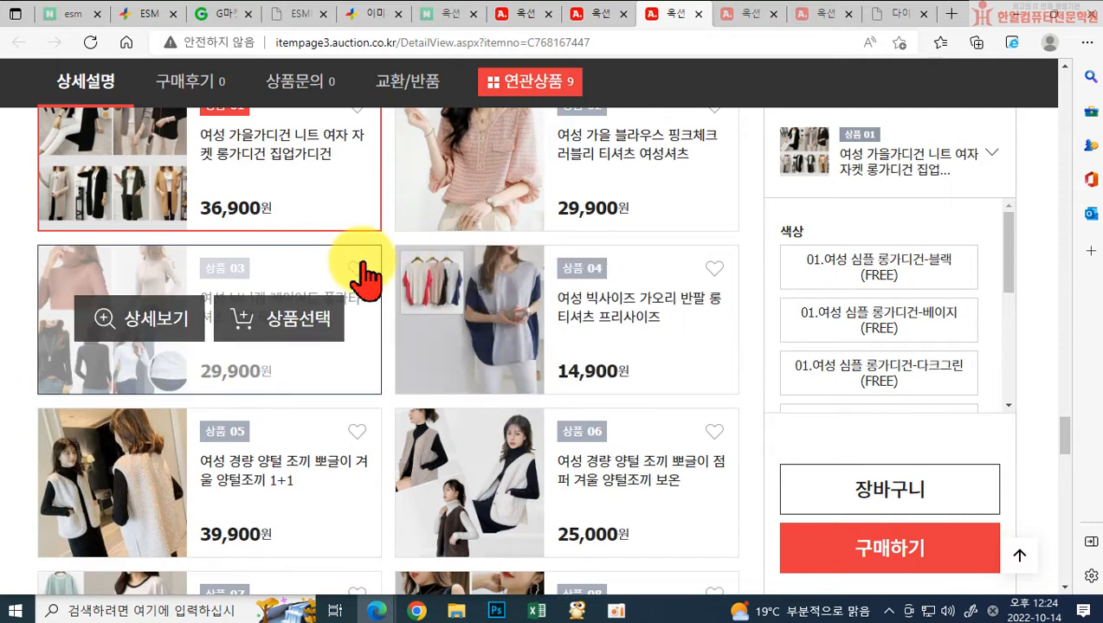
Return to ESM Plus, open 상품관리2.0 and search for all registered products
{"action": "left_click", "coordinate": [141, 16]}
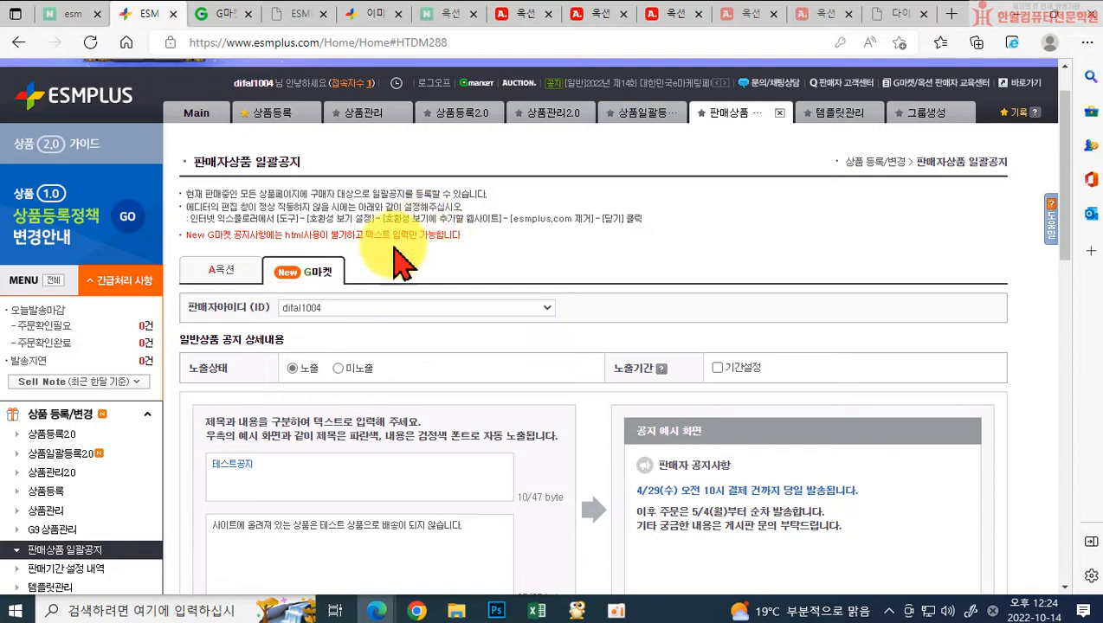
{"action": "left_click", "coordinate": [49, 472]}
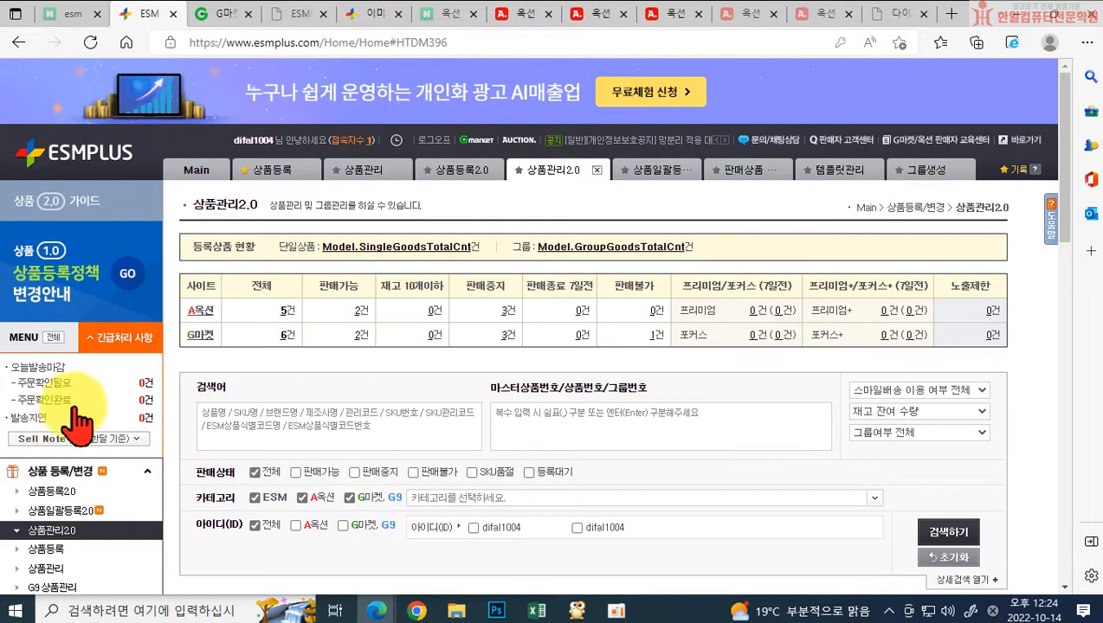
{"action": "scroll", "coordinate": [394, 332], "scroll_direction": "down", "scroll_amount": 5}
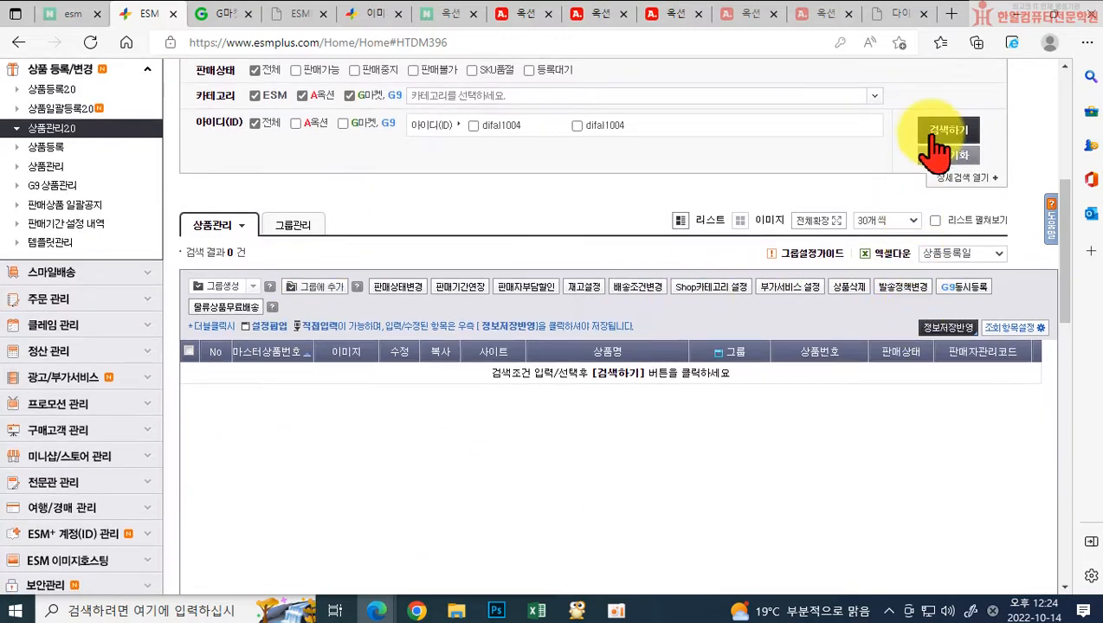
{"action": "left_click", "coordinate": [937, 135]}
{"action": "scroll", "coordinate": [823, 355], "scroll_direction": "down", "scroll_amount": 2}
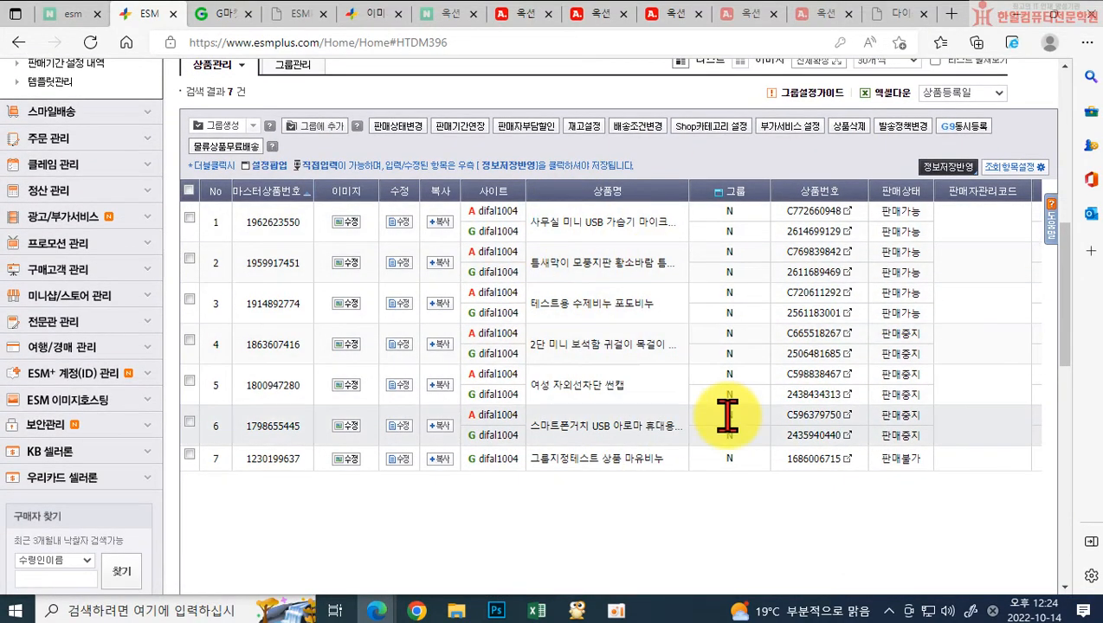
{"action": "scroll", "coordinate": [645, 299], "scroll_direction": "up", "scroll_amount": 1}
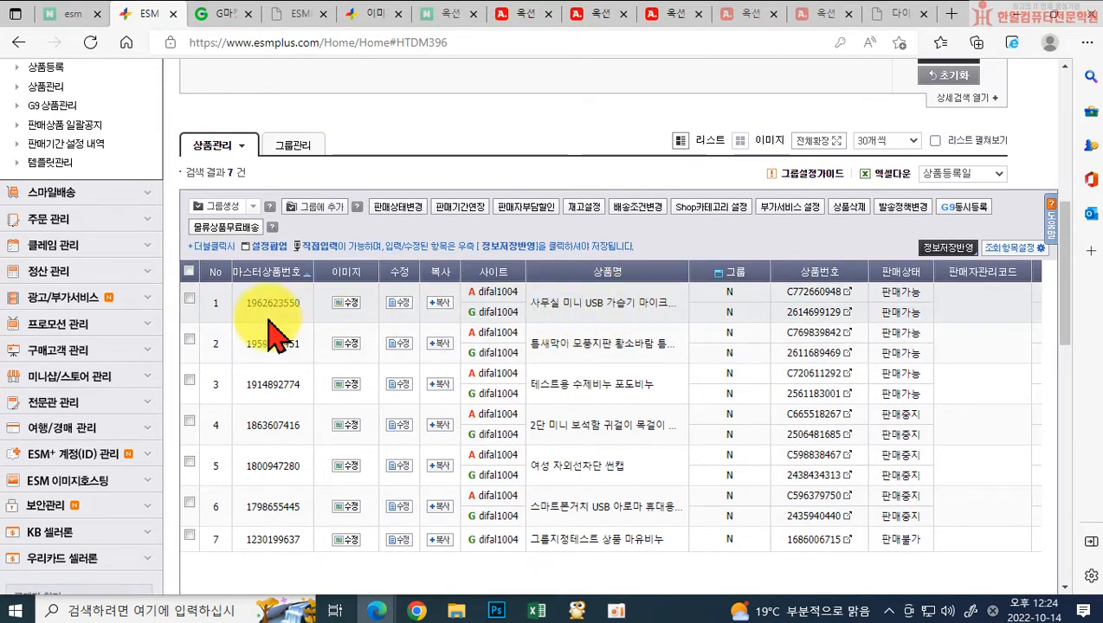
Try to create an A옥션 group without selecting any product
{"action": "left_click", "coordinate": [218, 208]}
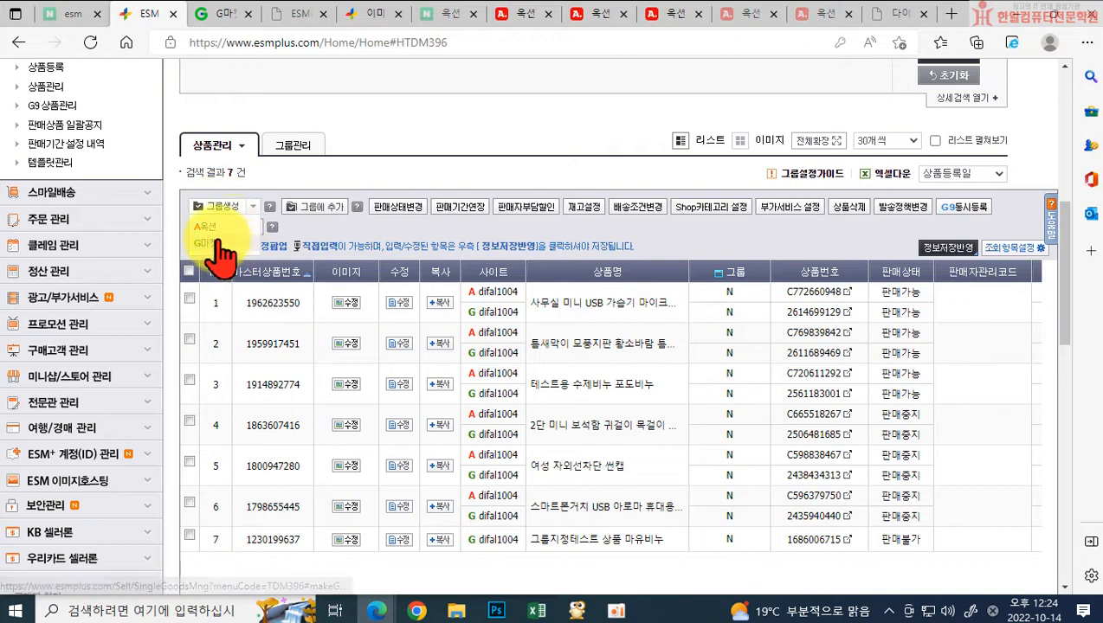
{"action": "left_click", "coordinate": [209, 226]}
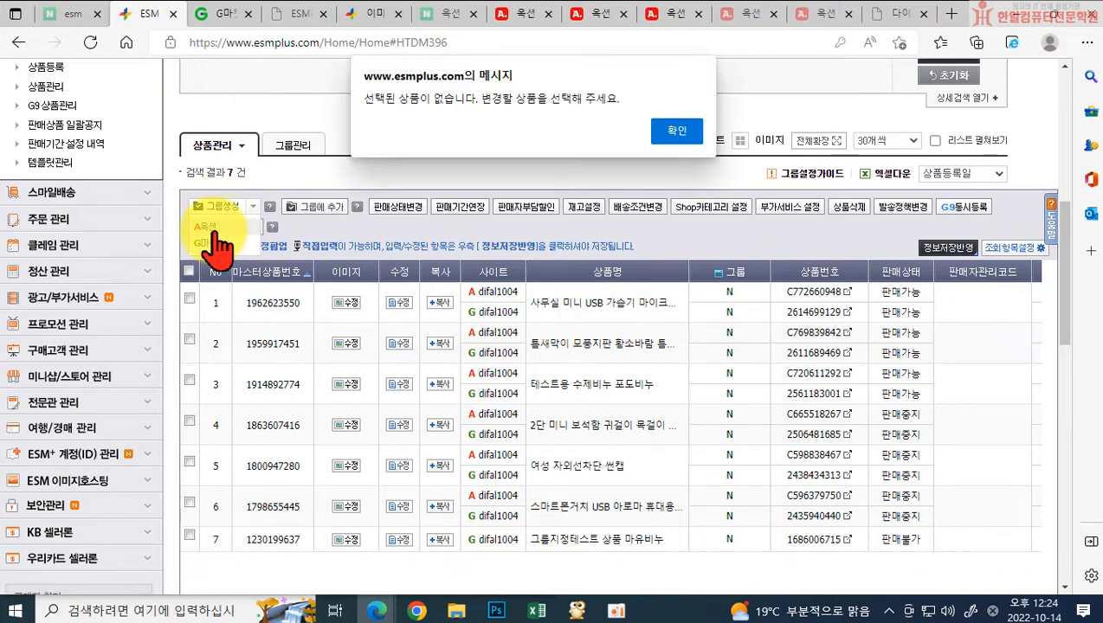
{"action": "left_click", "coordinate": [677, 131]}
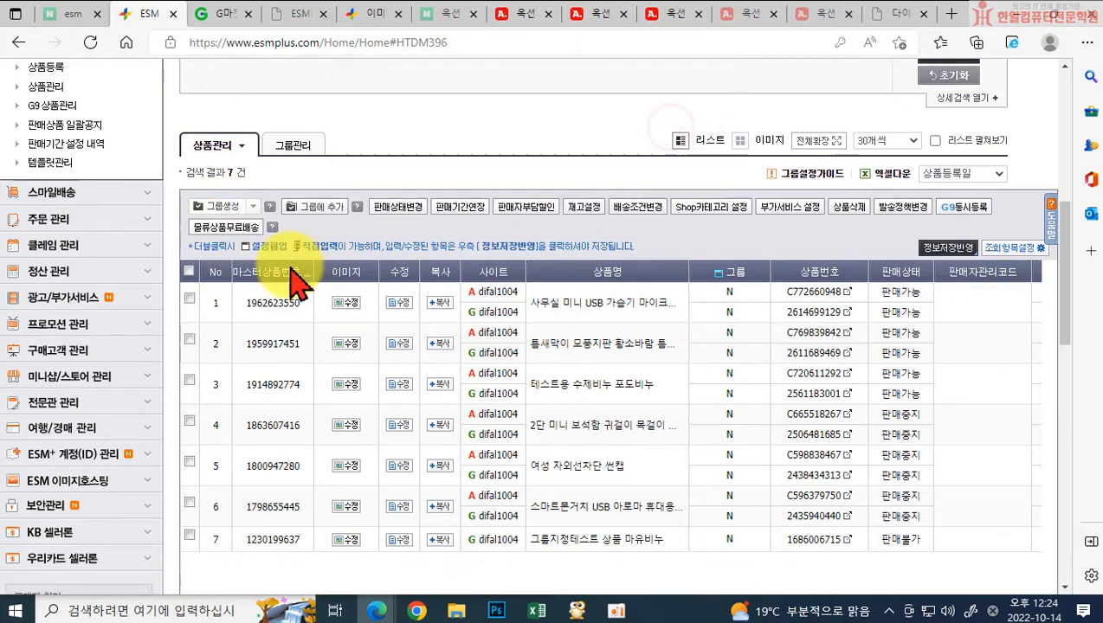
Try to create an A옥션 group from the 사무실 미니 USB 가습기 product, then deselect that product
{"action": "left_click", "coordinate": [188, 297]}
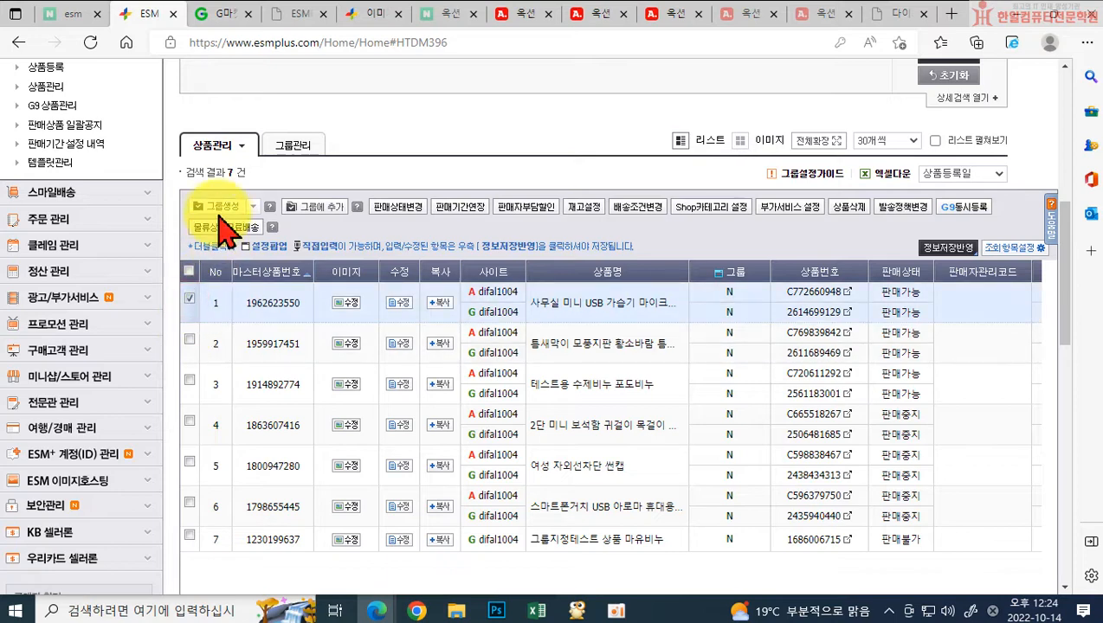
{"action": "left_click", "coordinate": [225, 207]}
{"action": "left_click", "coordinate": [208, 227]}
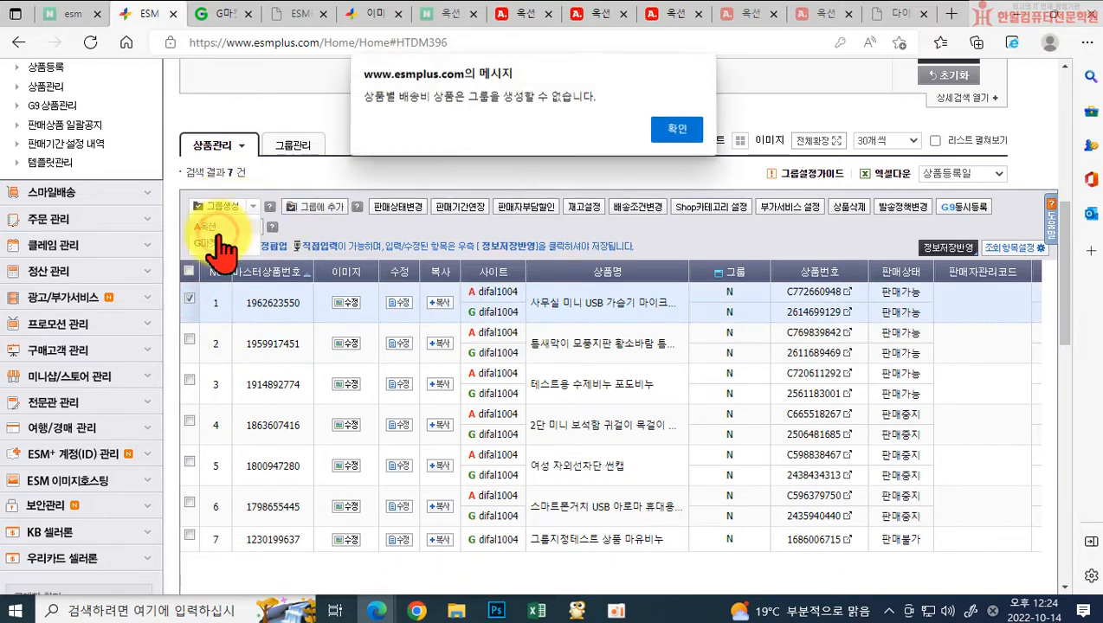
{"action": "left_click", "coordinate": [677, 131]}
{"action": "left_click", "coordinate": [189, 298]}
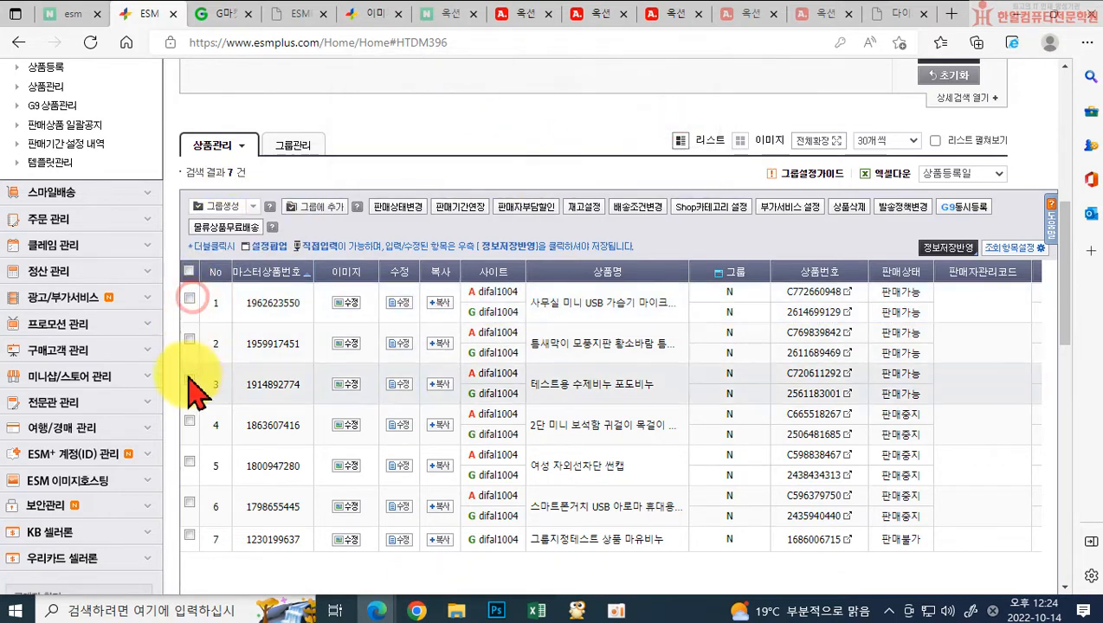
Start a new A옥션 group from the 테스트용 수제비누 포도비누 product, name it 관련상품 and review its product sections
{"action": "left_click", "coordinate": [189, 379]}
{"action": "left_click", "coordinate": [225, 207]}
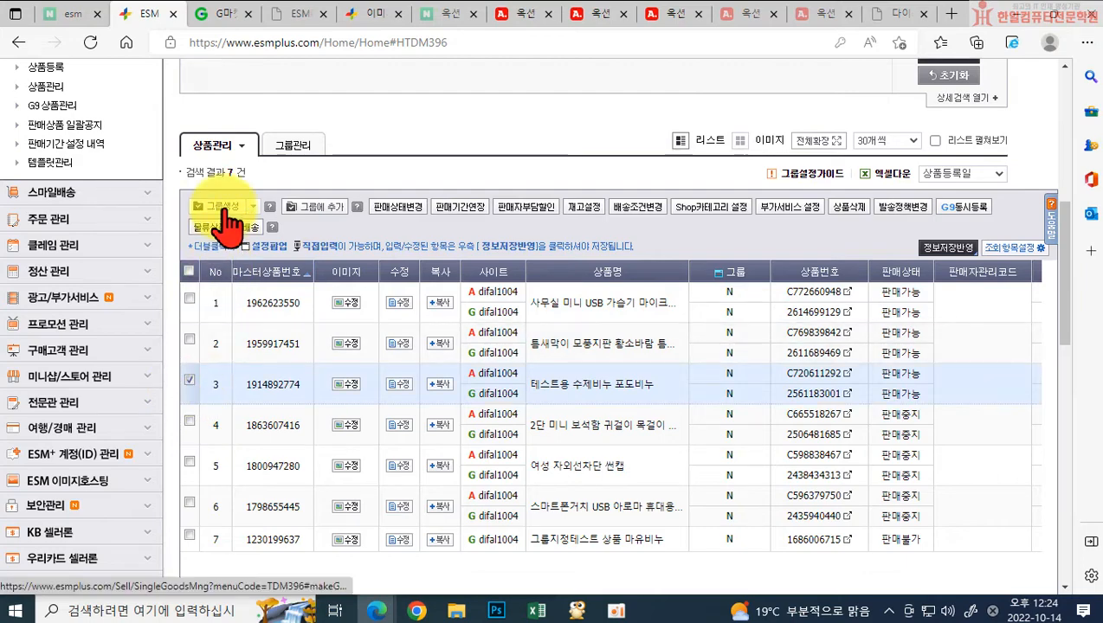
{"action": "left_click", "coordinate": [258, 230]}
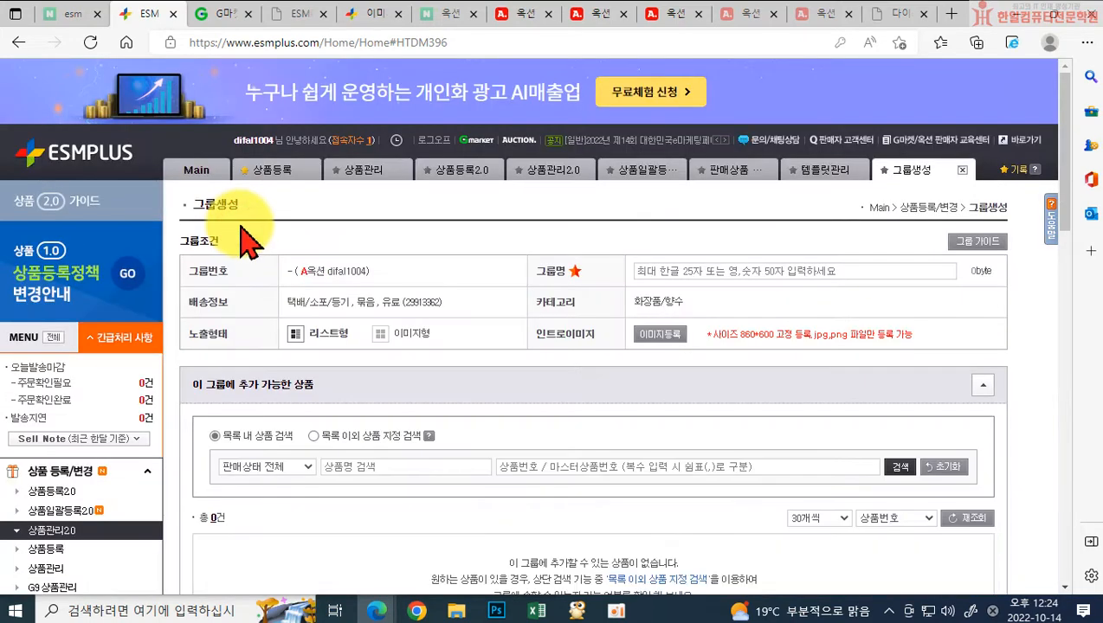
{"action": "scroll", "coordinate": [438, 431], "scroll_direction": "down", "scroll_amount": 2}
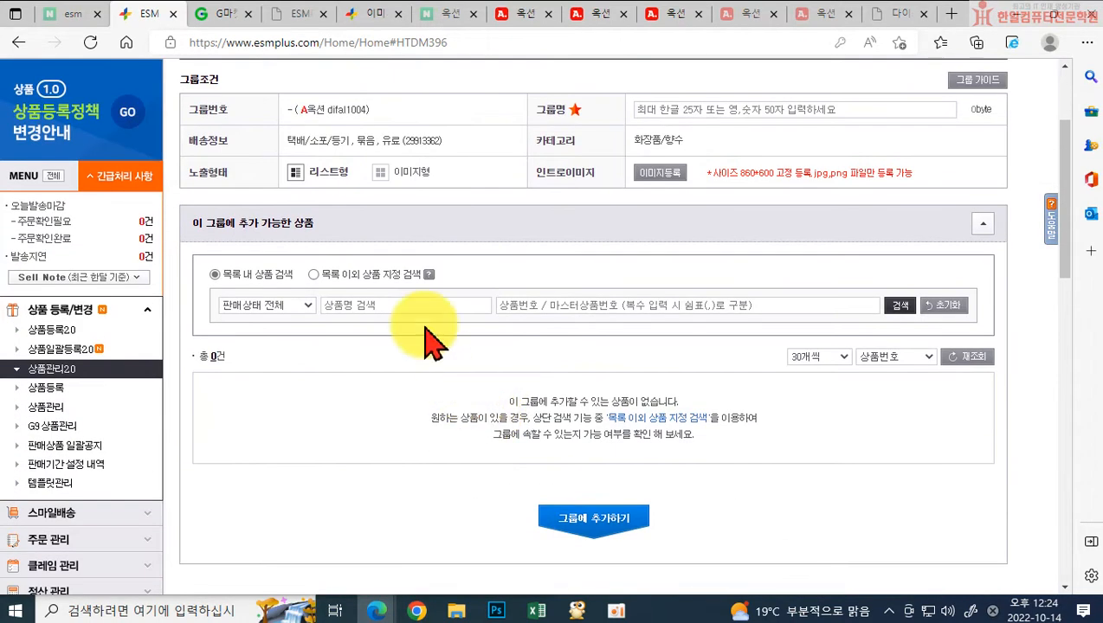
{"action": "left_click", "coordinate": [676, 110]}
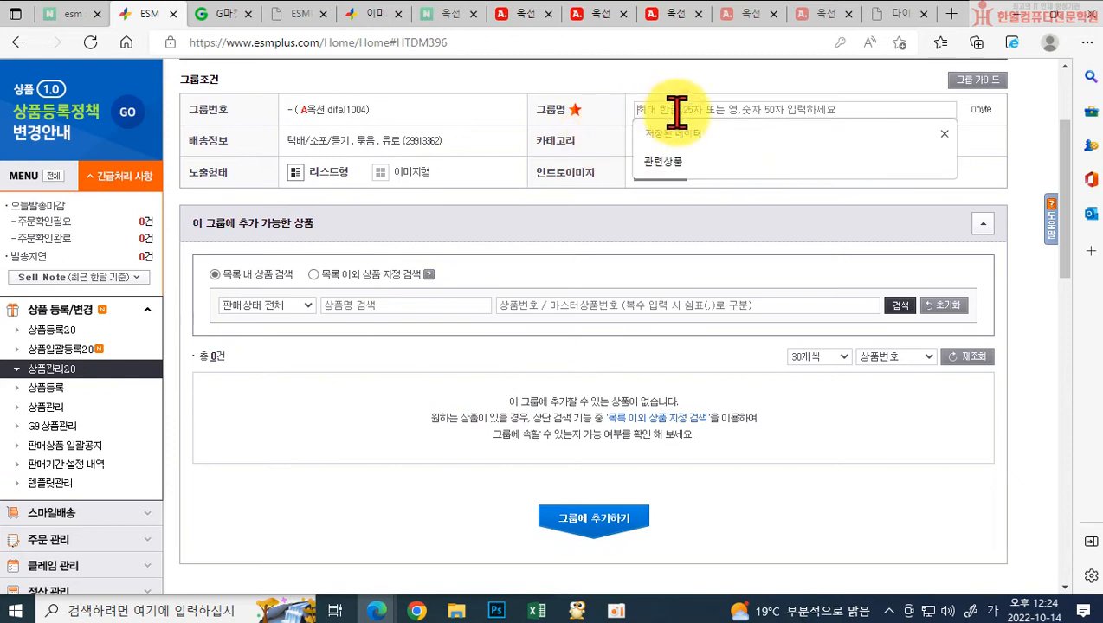
{"action": "left_click", "coordinate": [674, 165]}
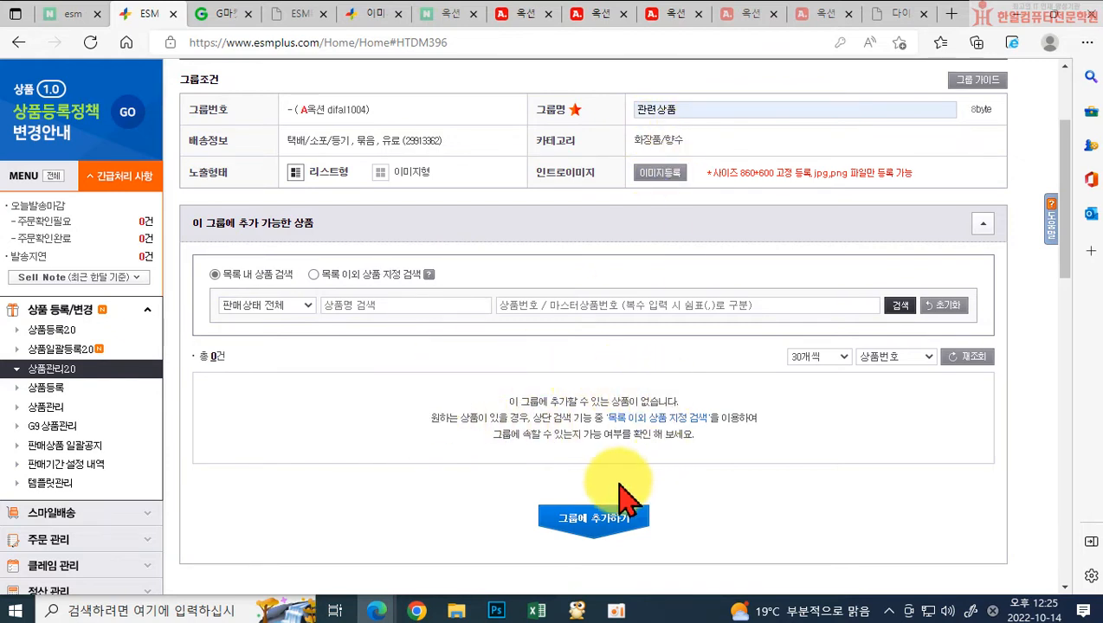
{"action": "scroll", "coordinate": [407, 363], "scroll_direction": "down", "scroll_amount": 2}
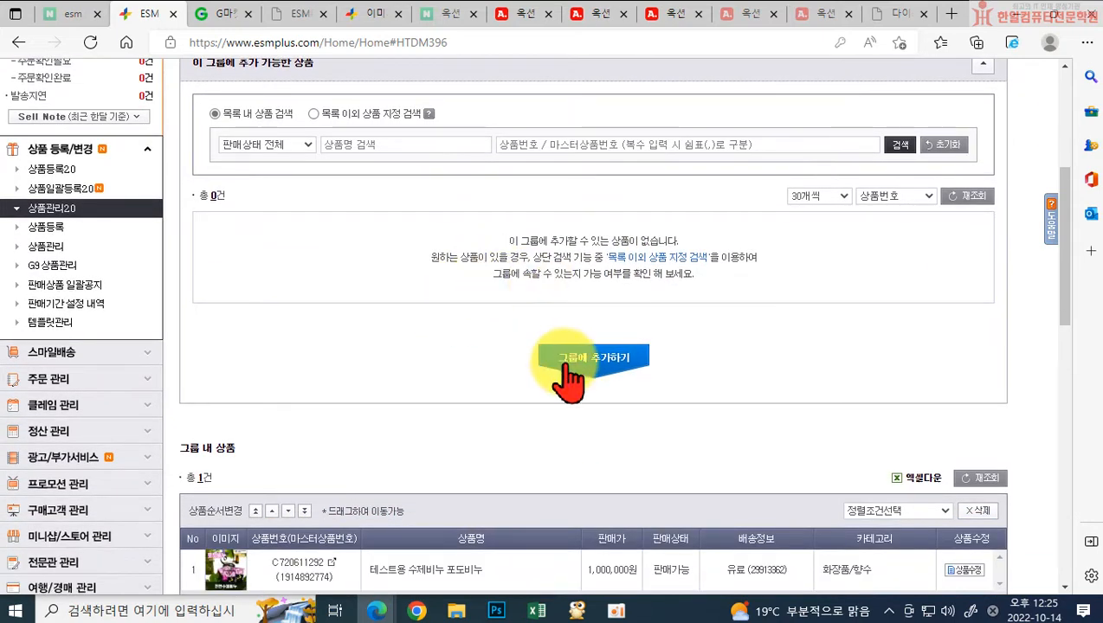
{"action": "scroll", "coordinate": [561, 389], "scroll_direction": "down", "scroll_amount": 2}
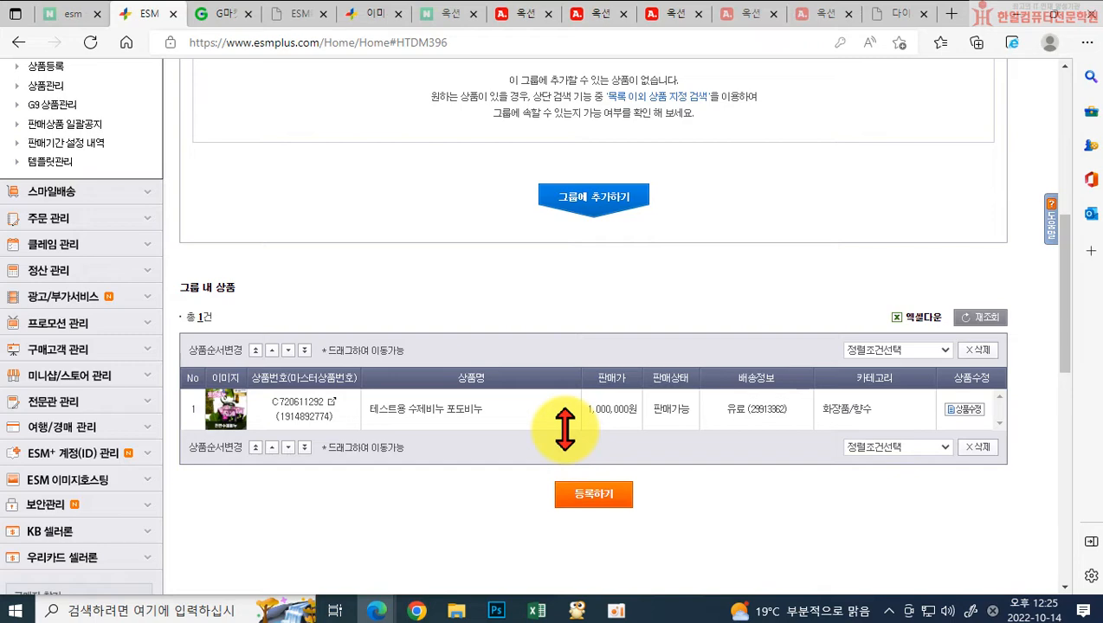
{"action": "scroll", "coordinate": [338, 285], "scroll_direction": "up", "scroll_amount": 2}
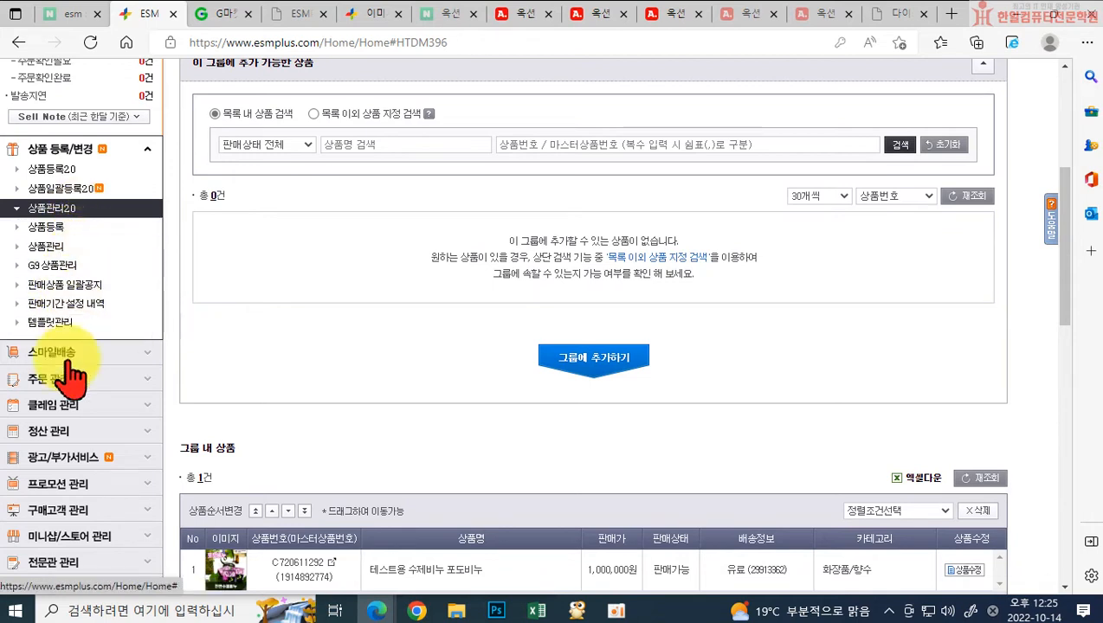
Try to open the 가입 및 정보수정 page of 스마일배송 and dismiss the resulting message
{"action": "left_click", "coordinate": [141, 355]}
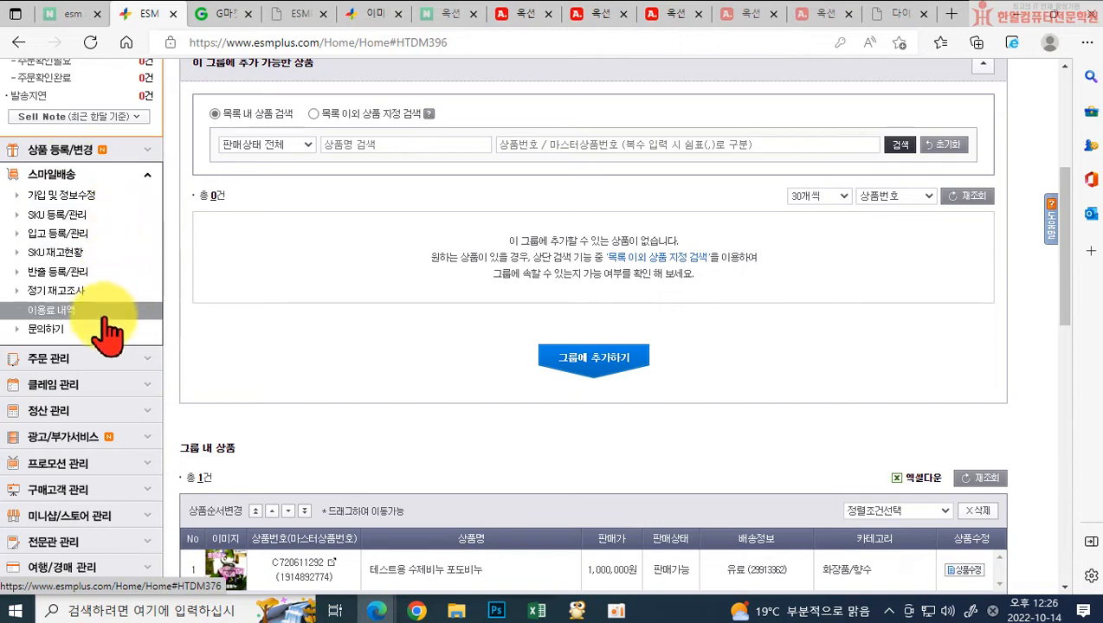
{"action": "left_click", "coordinate": [74, 196]}
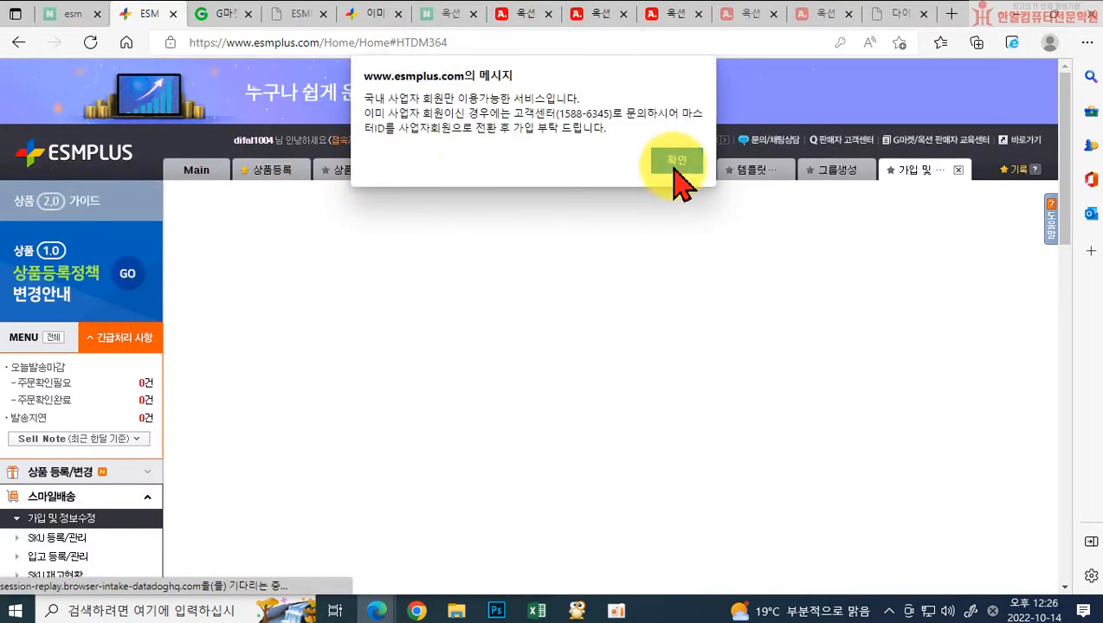
{"action": "left_click", "coordinate": [677, 161]}
{"action": "scroll", "coordinate": [662, 472], "scroll_direction": "down", "scroll_amount": 2}
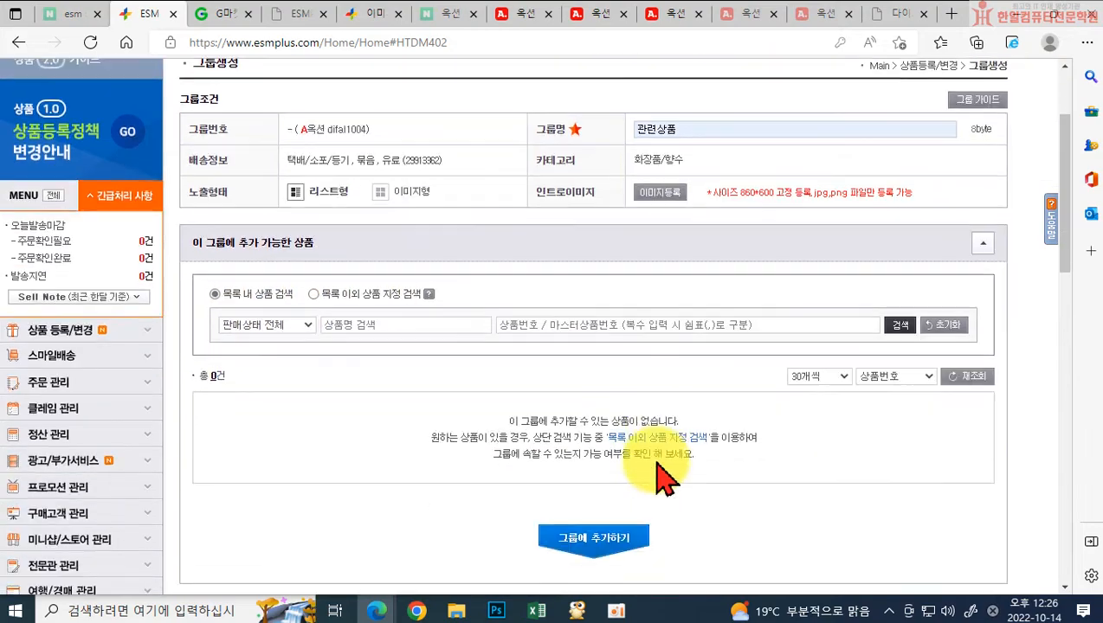
{"action": "scroll", "coordinate": [663, 472], "scroll_direction": "down", "scroll_amount": 4}
{"action": "scroll", "coordinate": [467, 468], "scroll_direction": "up", "scroll_amount": 5}
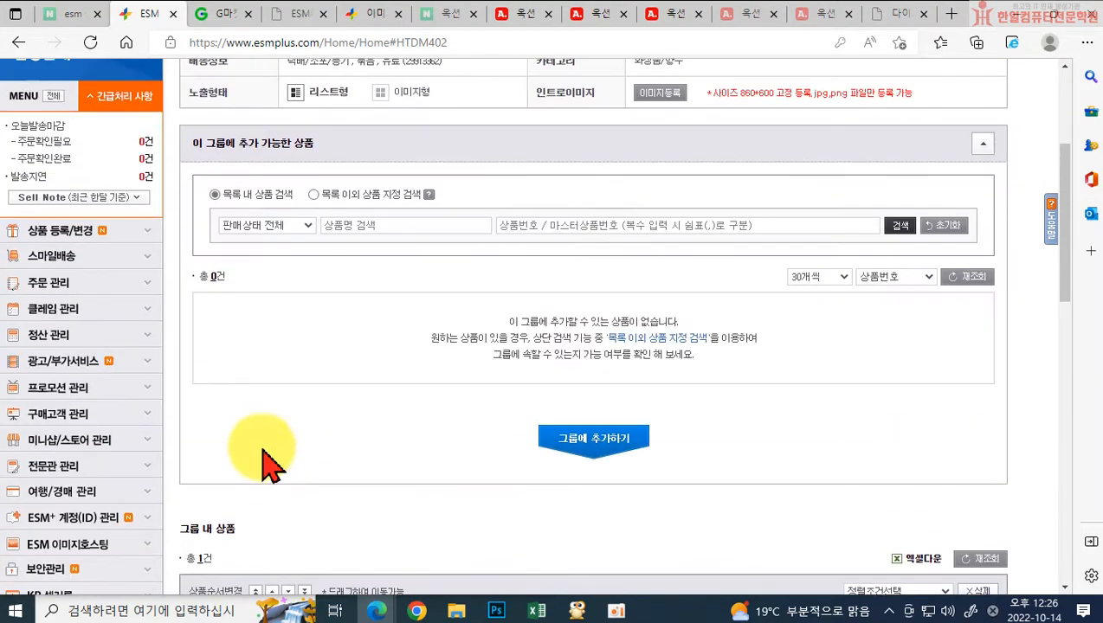
{"action": "scroll", "coordinate": [268, 464], "scroll_direction": "up", "scroll_amount": 2}
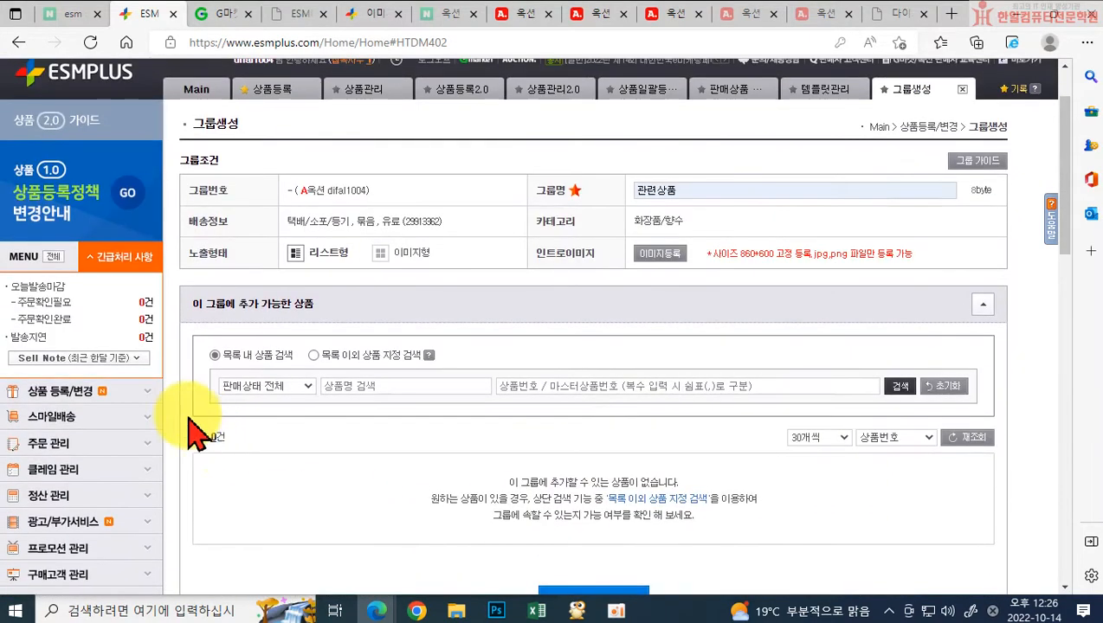
Expand the 스마일배송 section and review its entries from 가입 및 정보수정 to 문의하기
{"action": "left_click", "coordinate": [52, 416]}
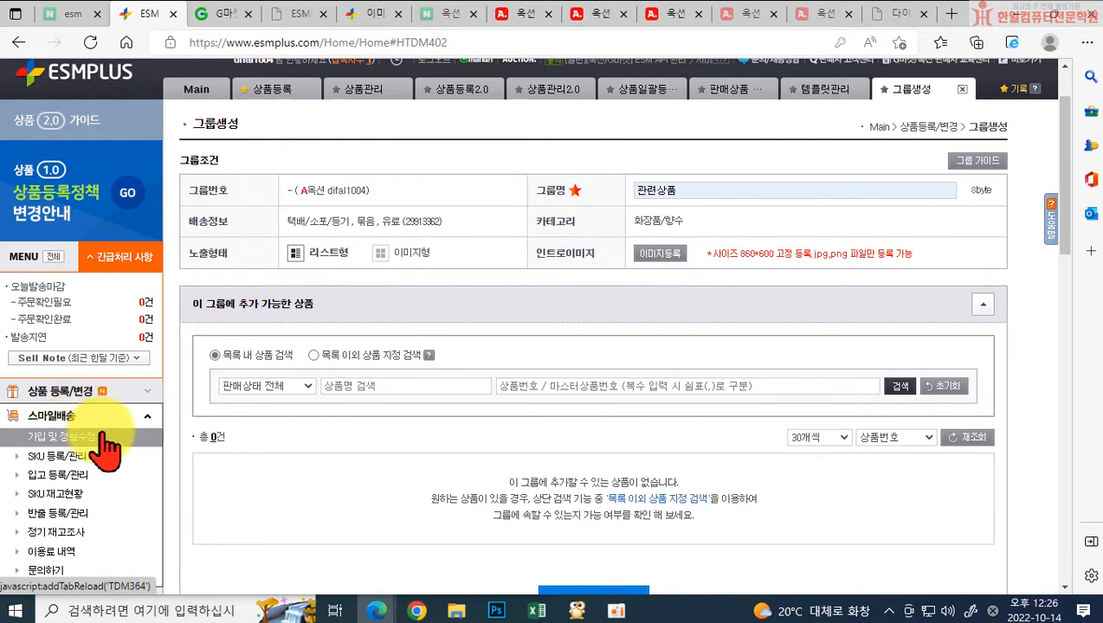
{"action": "scroll", "coordinate": [104, 449], "scroll_direction": "down", "scroll_amount": 1}
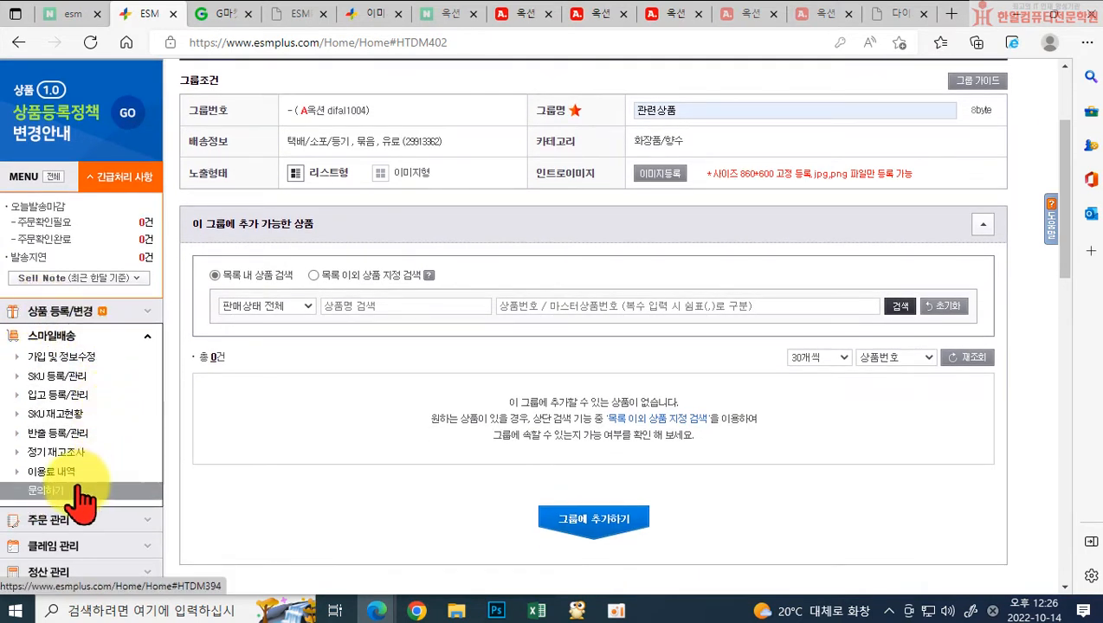
{"action": "scroll", "coordinate": [444, 382], "scroll_direction": "up", "scroll_amount": 1}
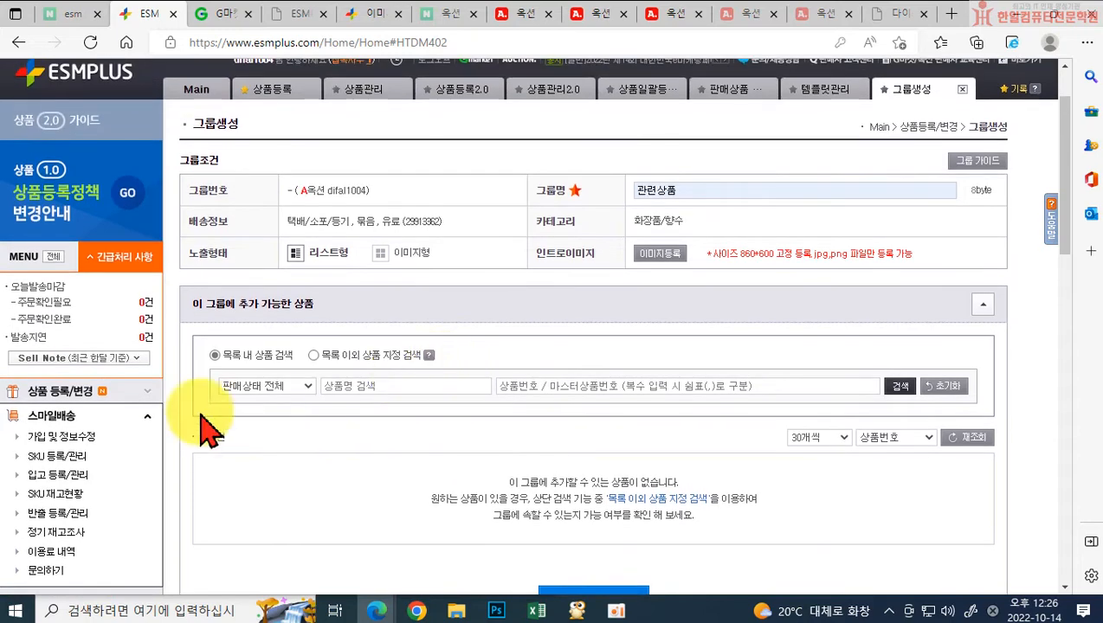
{"action": "scroll", "coordinate": [30, 446], "scroll_direction": "down", "scroll_amount": 1}
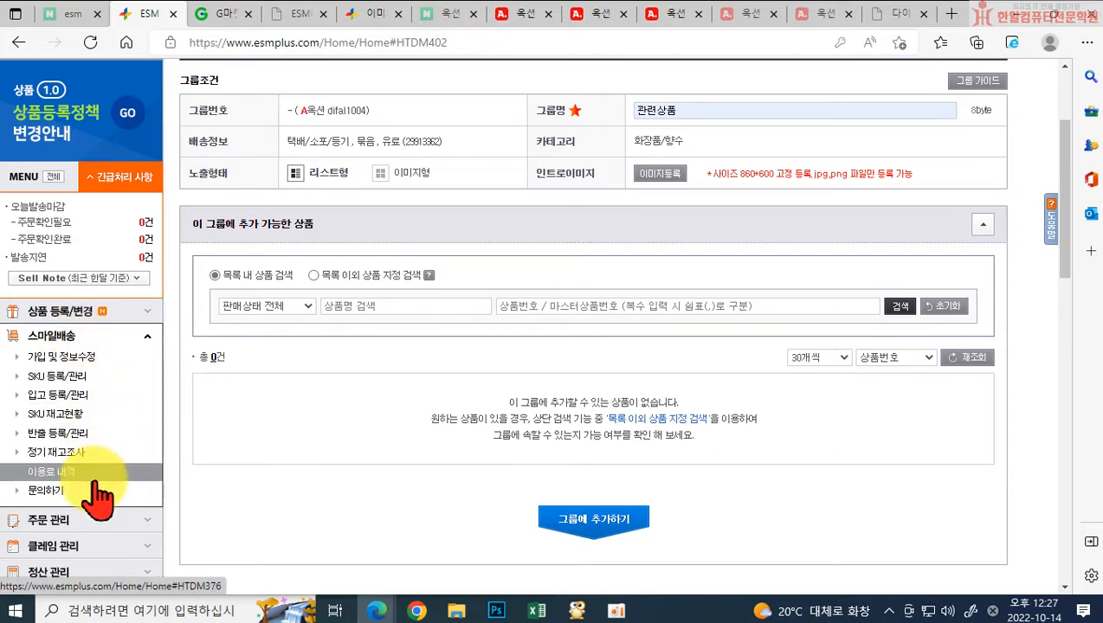
Look over the 주문 관리 entries, return to the ESM Plus main page and dismiss the promotion popup
{"action": "scroll", "coordinate": [100, 498], "scroll_direction": "down", "scroll_amount": 1}
{"action": "left_click", "coordinate": [75, 443]}
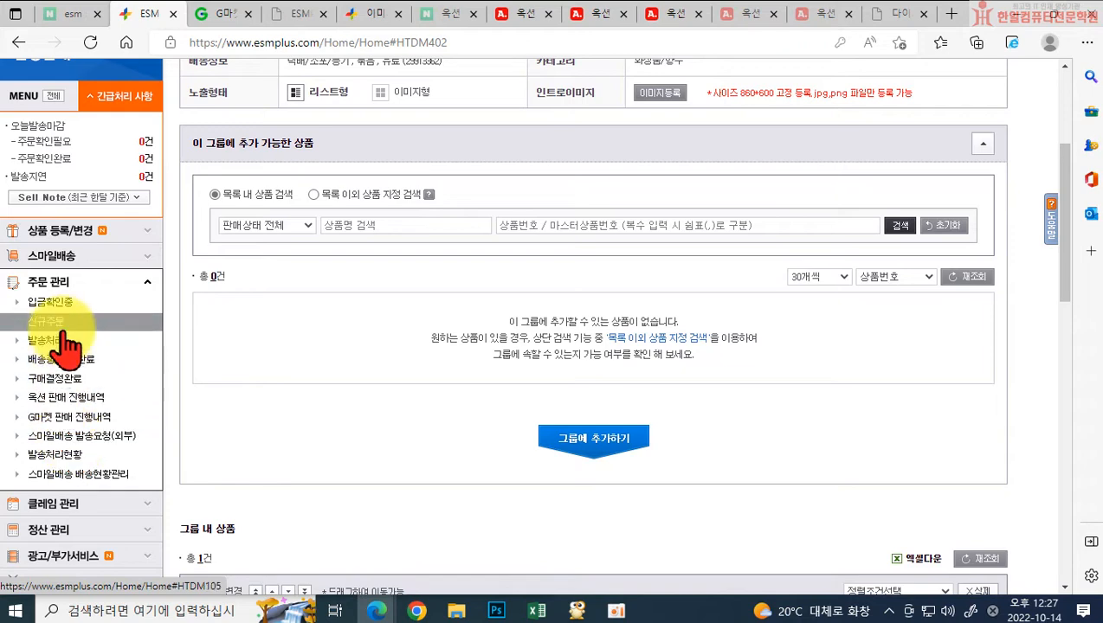
{"action": "scroll", "coordinate": [54, 307], "scroll_direction": "up", "scroll_amount": 3}
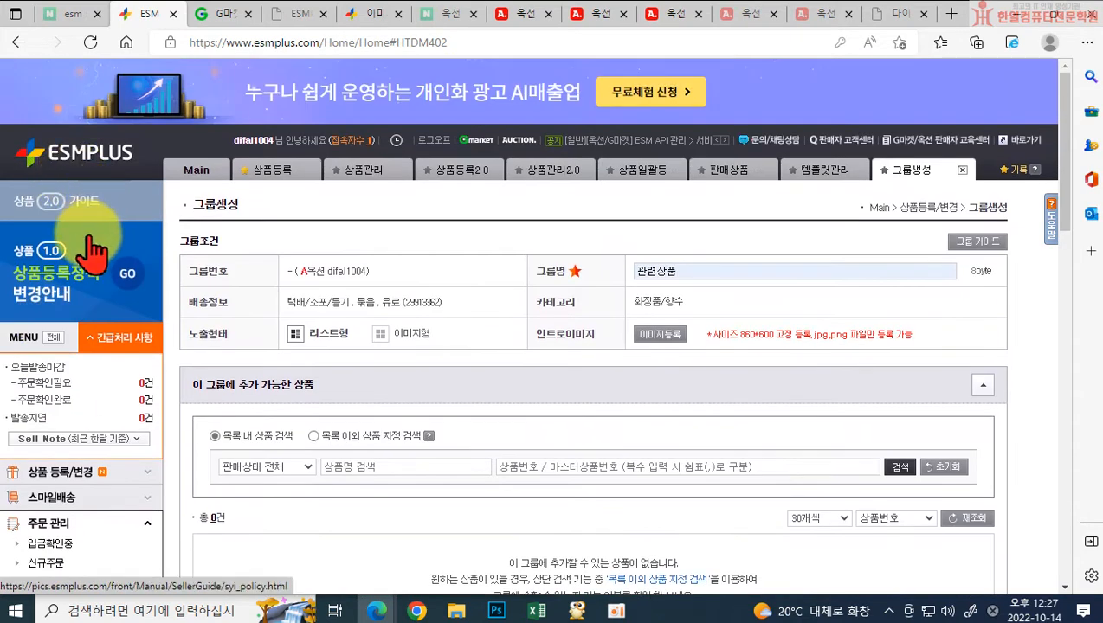
{"action": "left_click", "coordinate": [78, 151]}
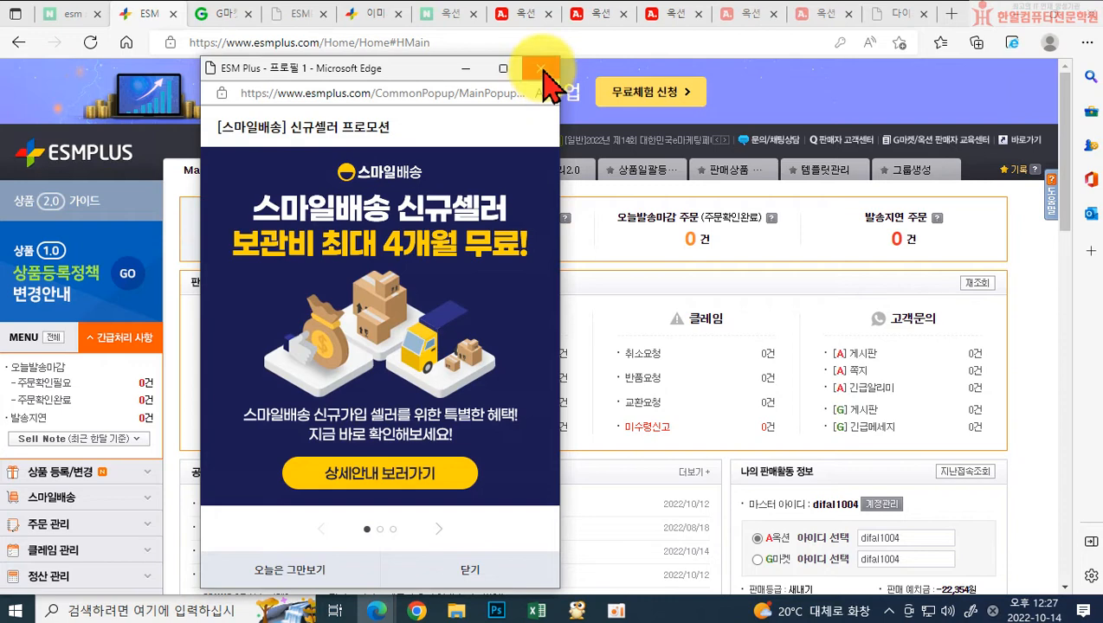
{"action": "left_click", "coordinate": [541, 70]}
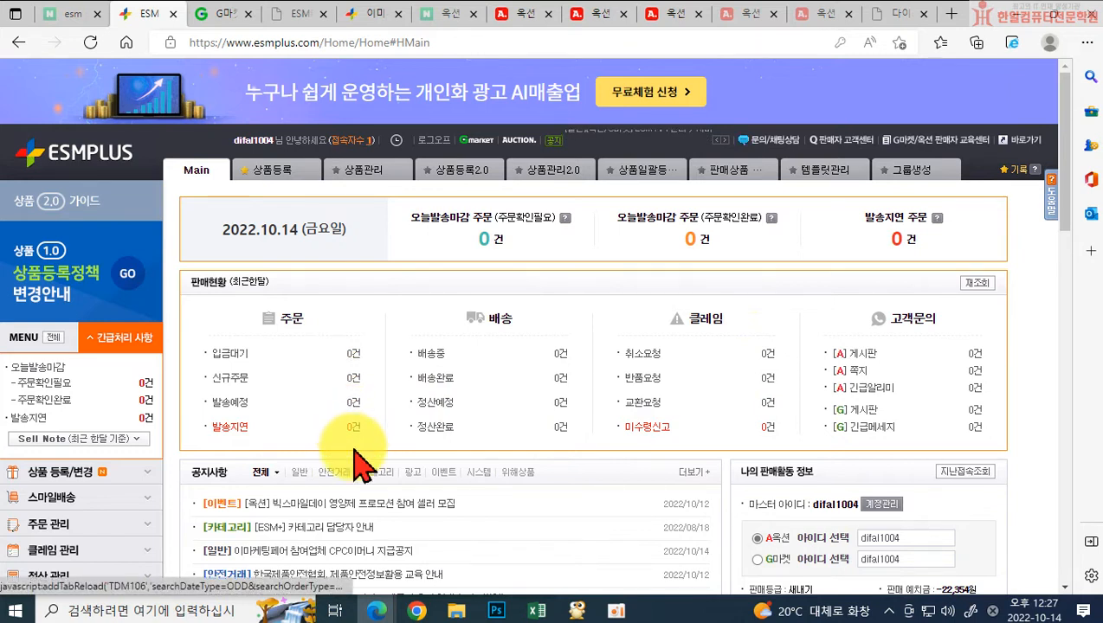
Open 신규주문 from the sales status summary and search all seller IDs for payments completed from 2022-09-14 to 2022-10-14
{"action": "left_click", "coordinate": [349, 377]}
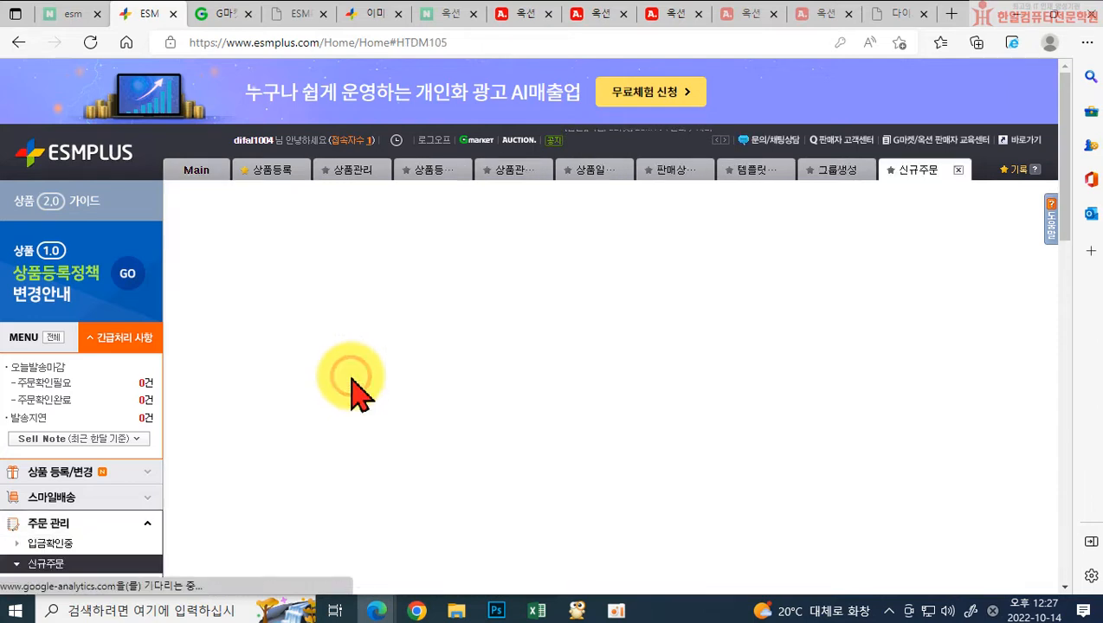
{"action": "scroll", "coordinate": [555, 425], "scroll_direction": "down", "scroll_amount": 2}
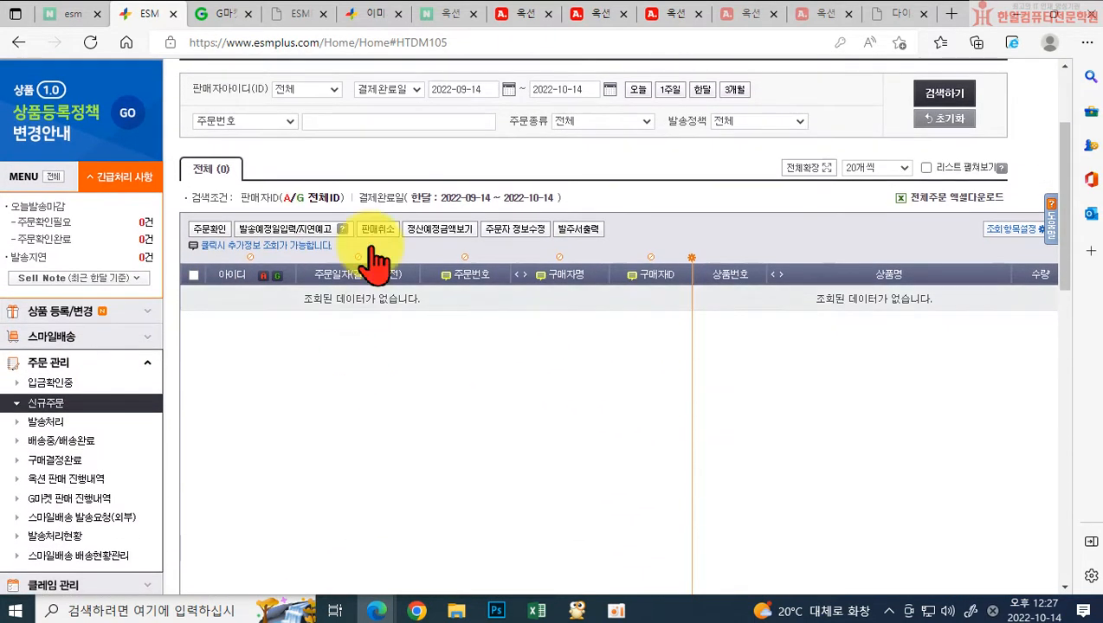
{"action": "scroll", "coordinate": [824, 394], "scroll_direction": "up", "scroll_amount": 2}
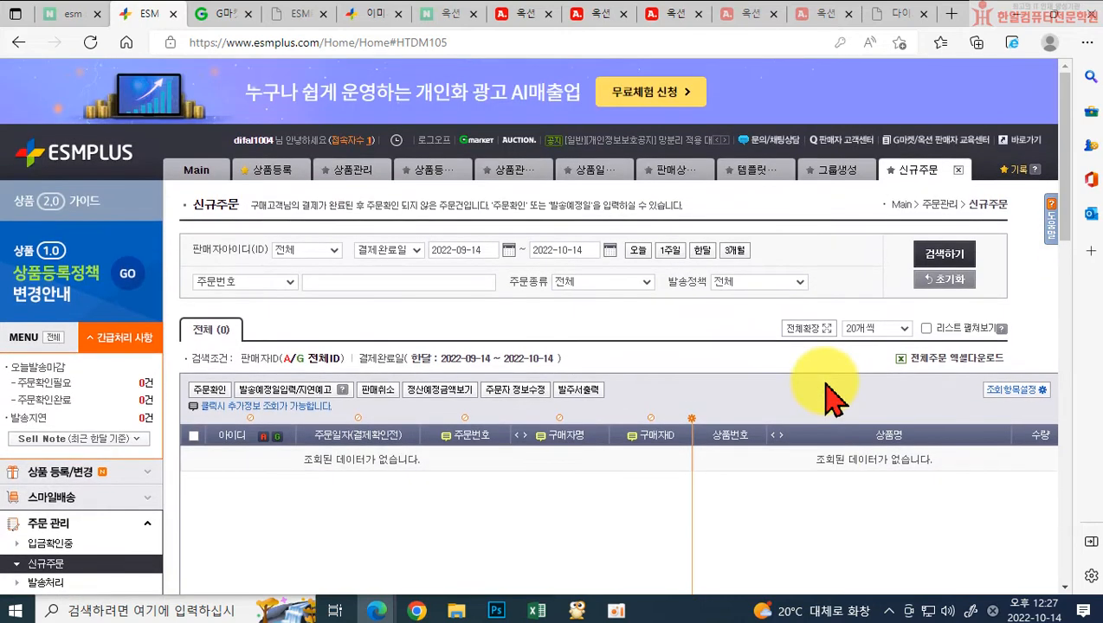
{"action": "left_click", "coordinate": [940, 257]}
{"action": "scroll", "coordinate": [493, 407], "scroll_direction": "down", "scroll_amount": 2}
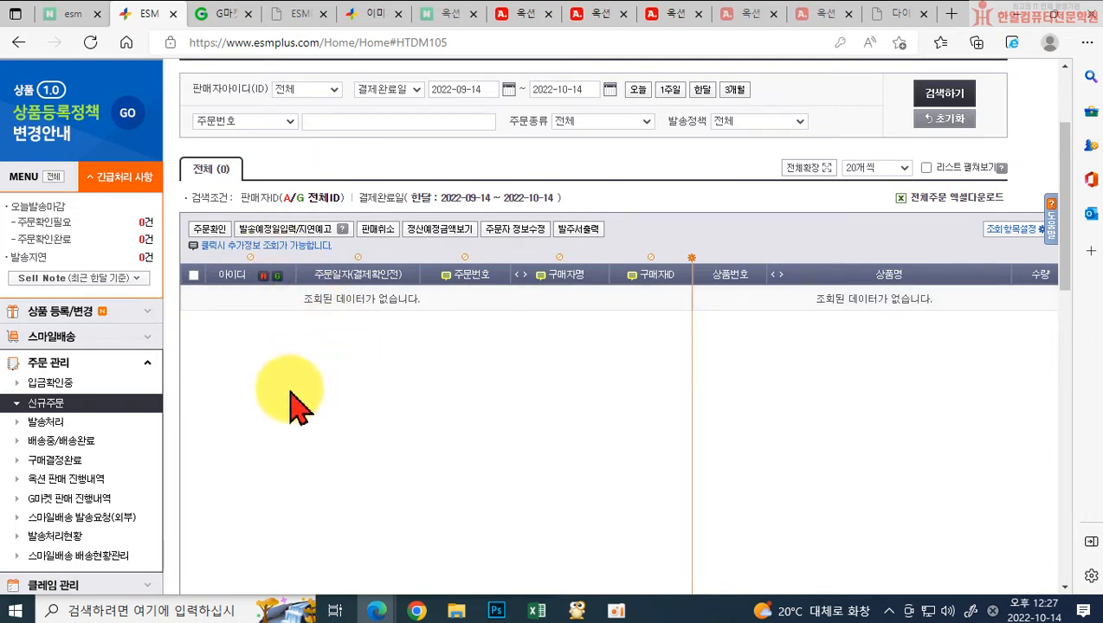
Open the 발송처리 page, try to open 배송중/배송완료 as well, and dismiss the resulting message
{"action": "left_click", "coordinate": [102, 422]}
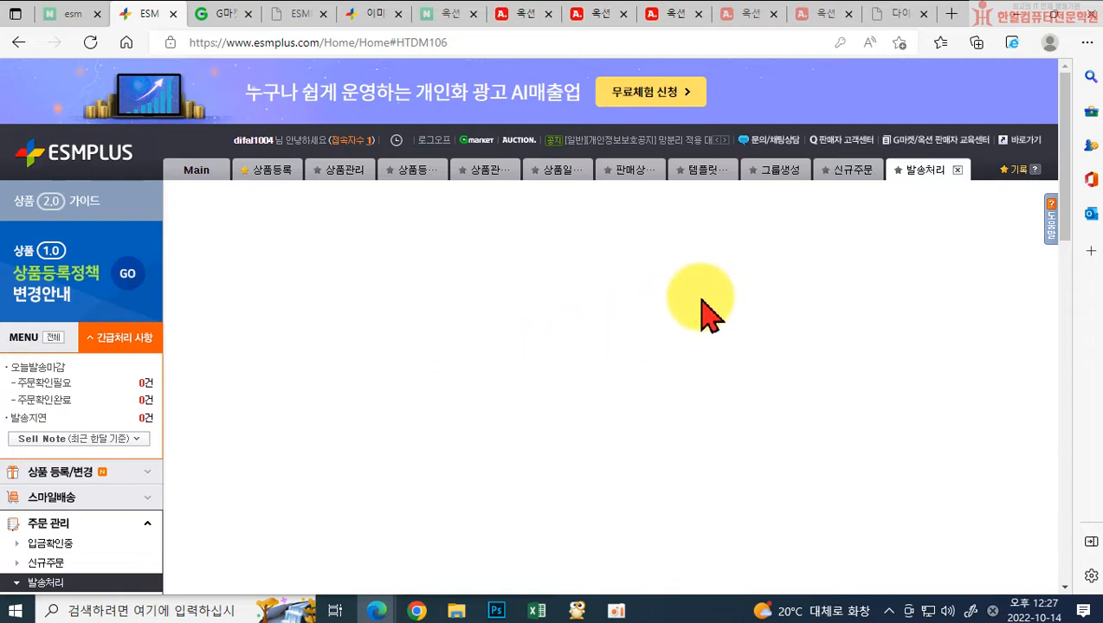
{"action": "scroll", "coordinate": [825, 263], "scroll_direction": "down", "scroll_amount": 3}
{"action": "scroll", "coordinate": [690, 295], "scroll_direction": "down", "scroll_amount": 3}
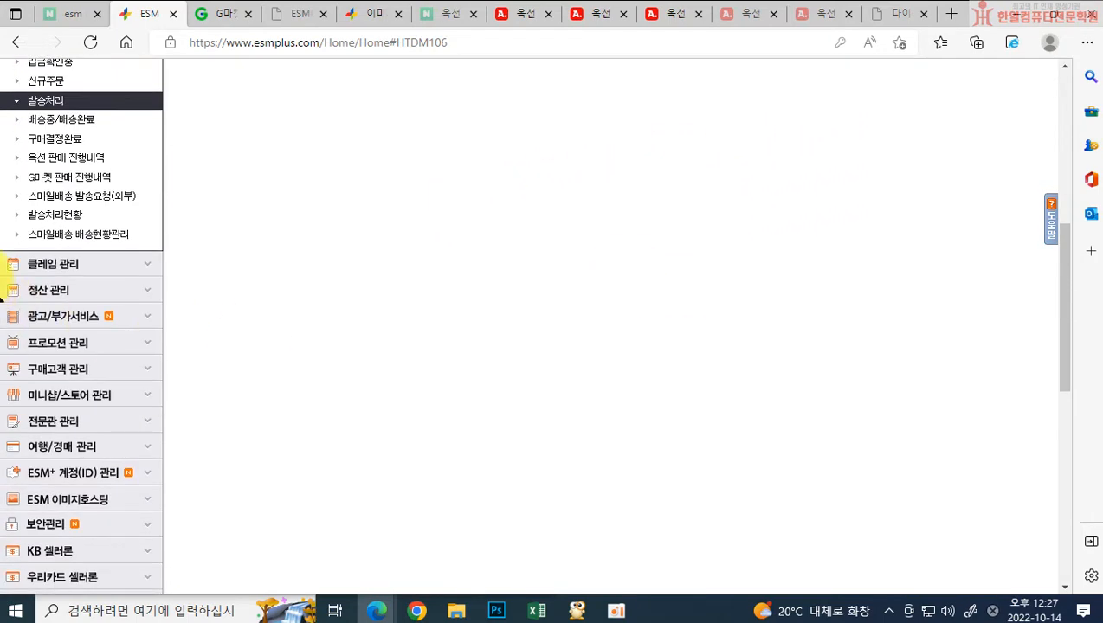
{"action": "scroll", "coordinate": [111, 276], "scroll_direction": "up", "scroll_amount": 2}
{"action": "left_click", "coordinate": [64, 285]}
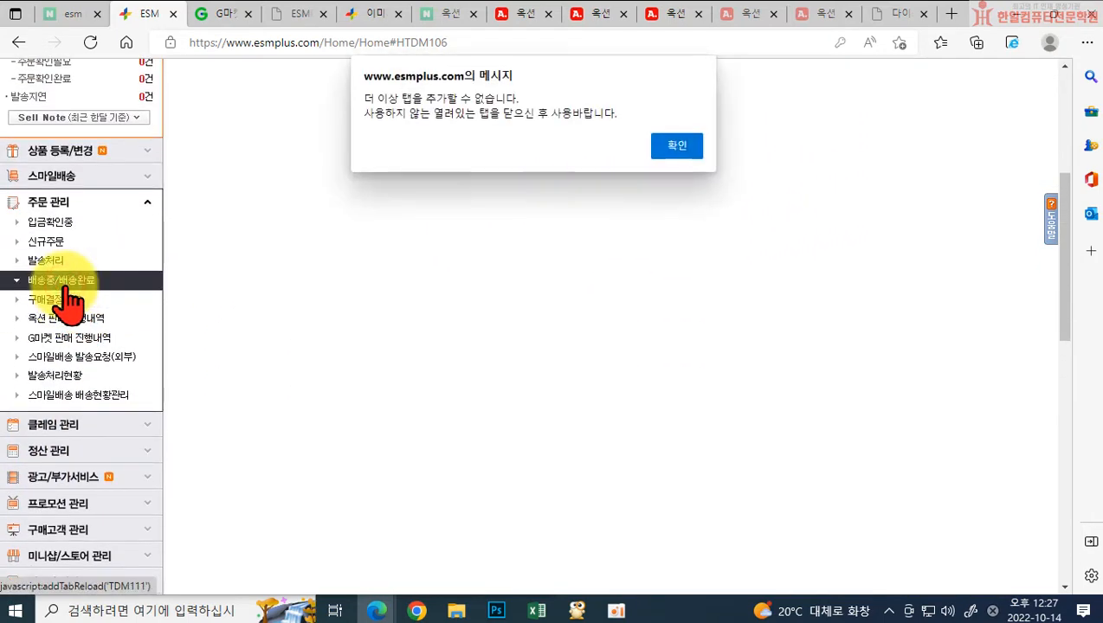
{"action": "left_click", "coordinate": [668, 143]}
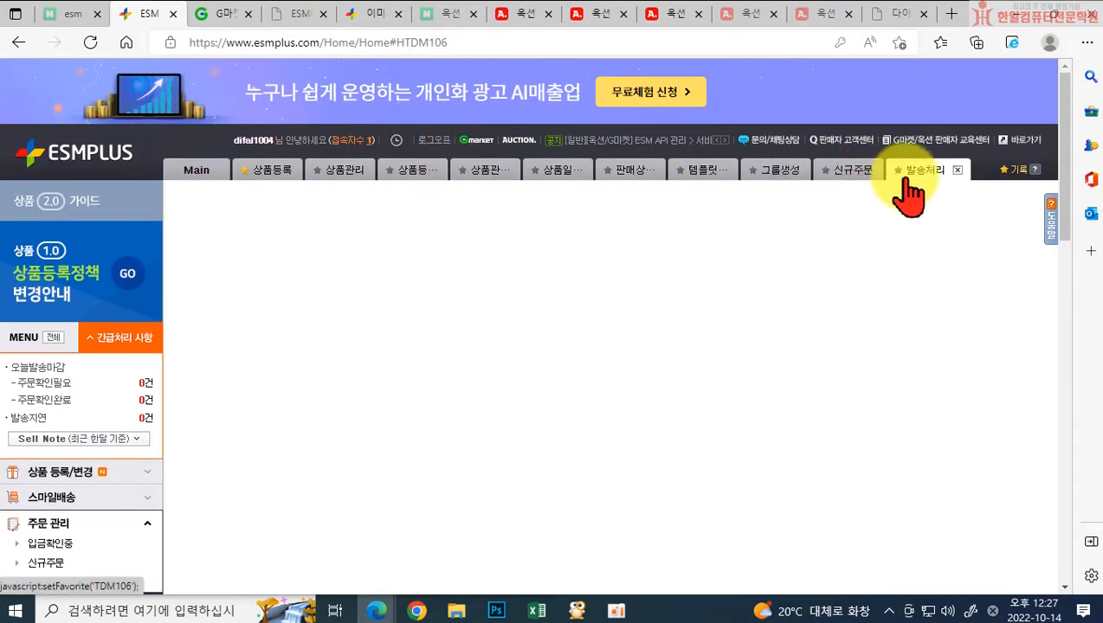
Close every open ESM Plus work page from 발송처리 back to 상품등록, leaving only Main, and dismiss the popup
{"action": "left_click", "coordinate": [958, 170]}
{"action": "left_click", "coordinate": [959, 170]}
{"action": "left_click", "coordinate": [961, 168]}
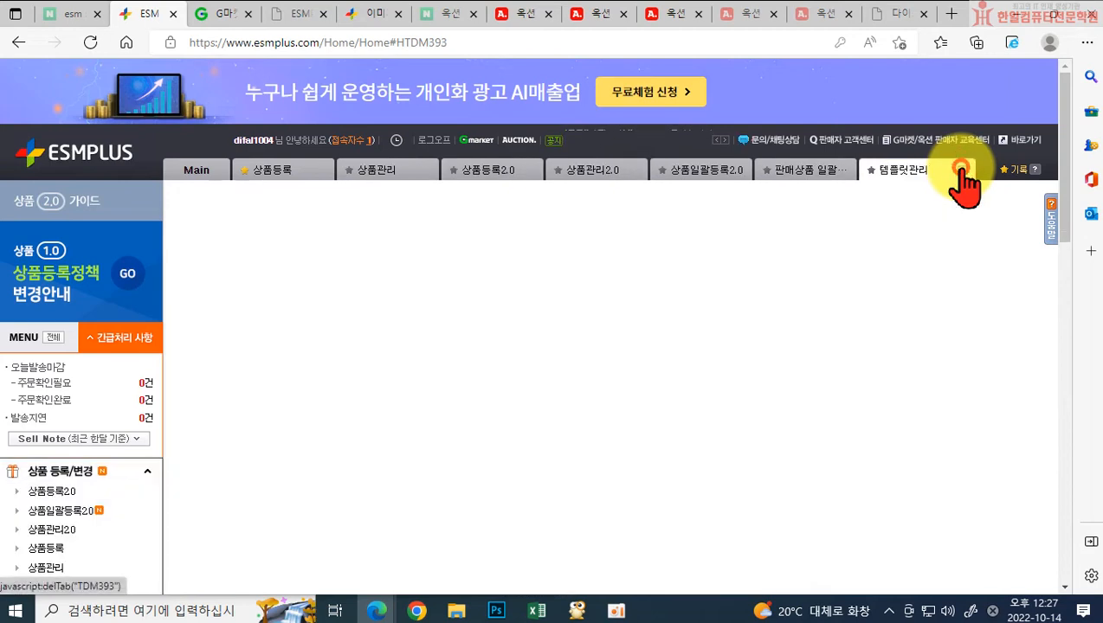
{"action": "left_click", "coordinate": [963, 170]}
{"action": "left_click", "coordinate": [764, 171]}
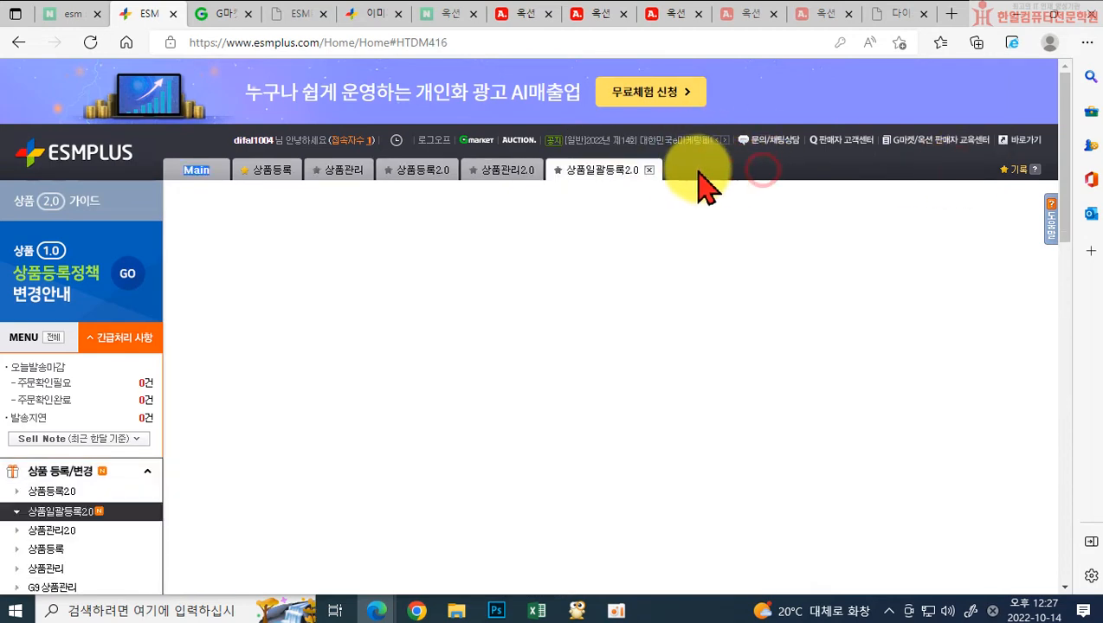
{"action": "left_click", "coordinate": [648, 170]}
{"action": "left_click", "coordinate": [547, 171]}
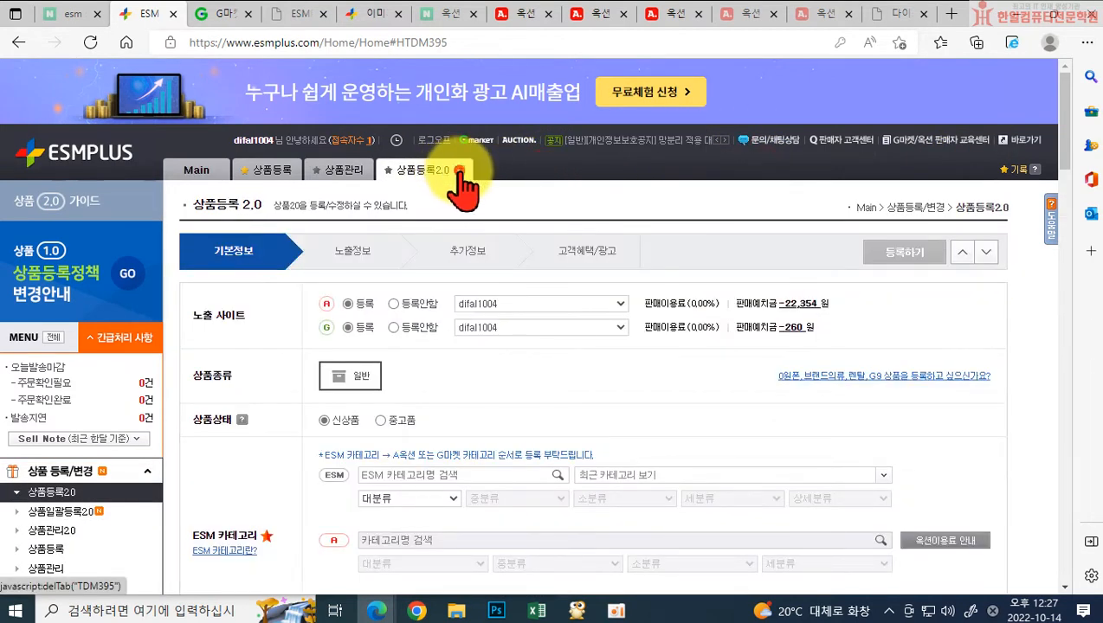
{"action": "left_click", "coordinate": [460, 169]}
{"action": "left_click", "coordinate": [374, 170]}
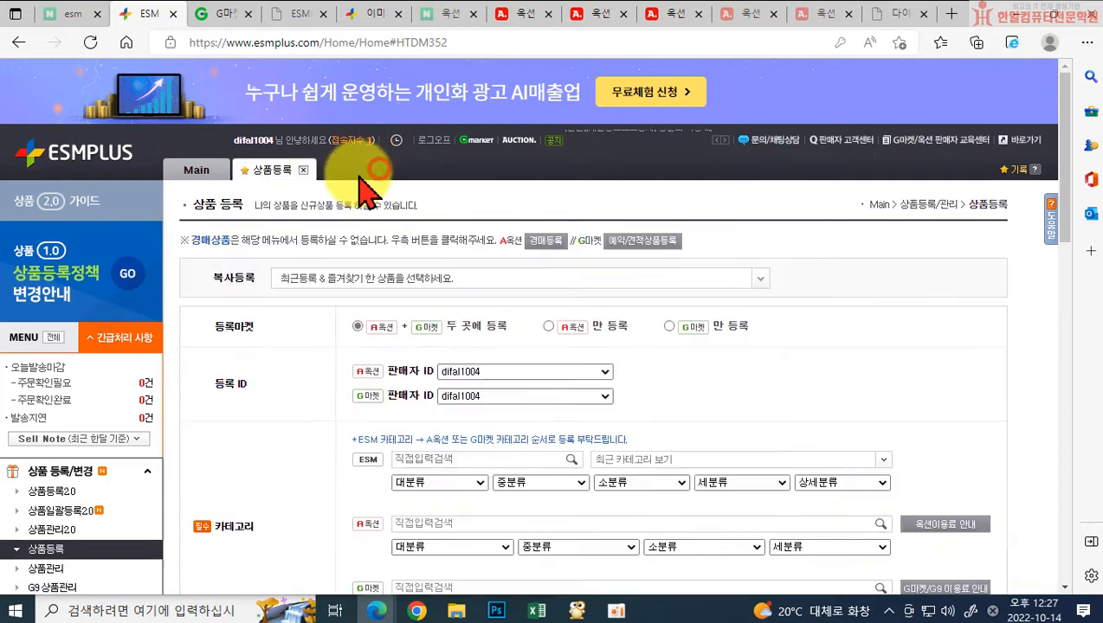
{"action": "left_click", "coordinate": [292, 170]}
{"action": "scroll", "coordinate": [52, 507], "scroll_direction": "down", "scroll_amount": 1}
{"action": "scroll", "coordinate": [52, 511], "scroll_direction": "down", "scroll_amount": 1}
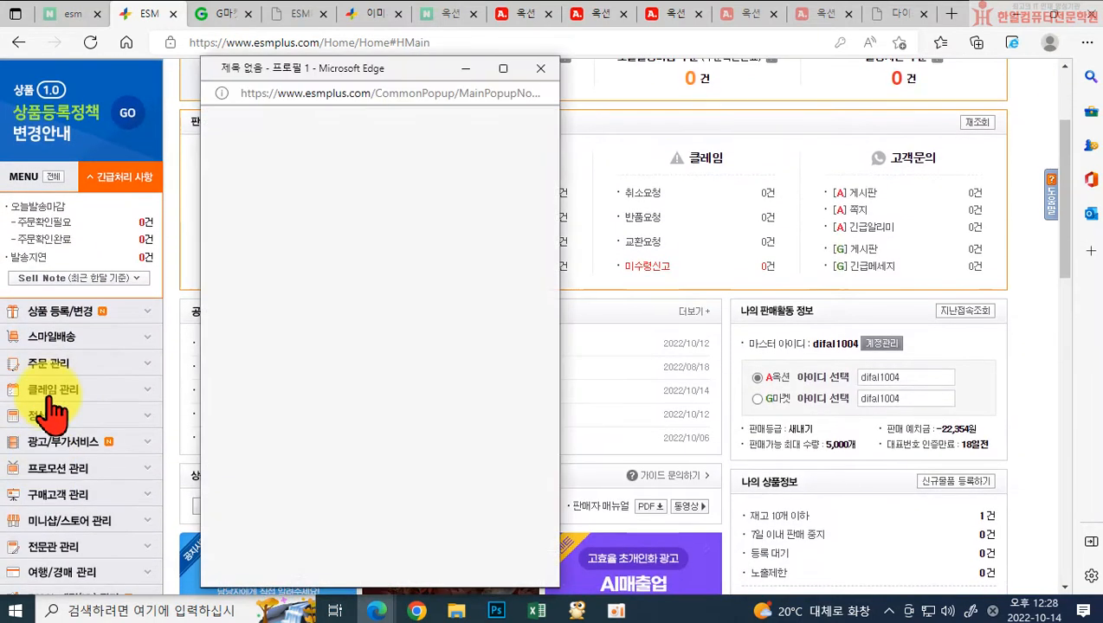
{"action": "left_click", "coordinate": [541, 69]}
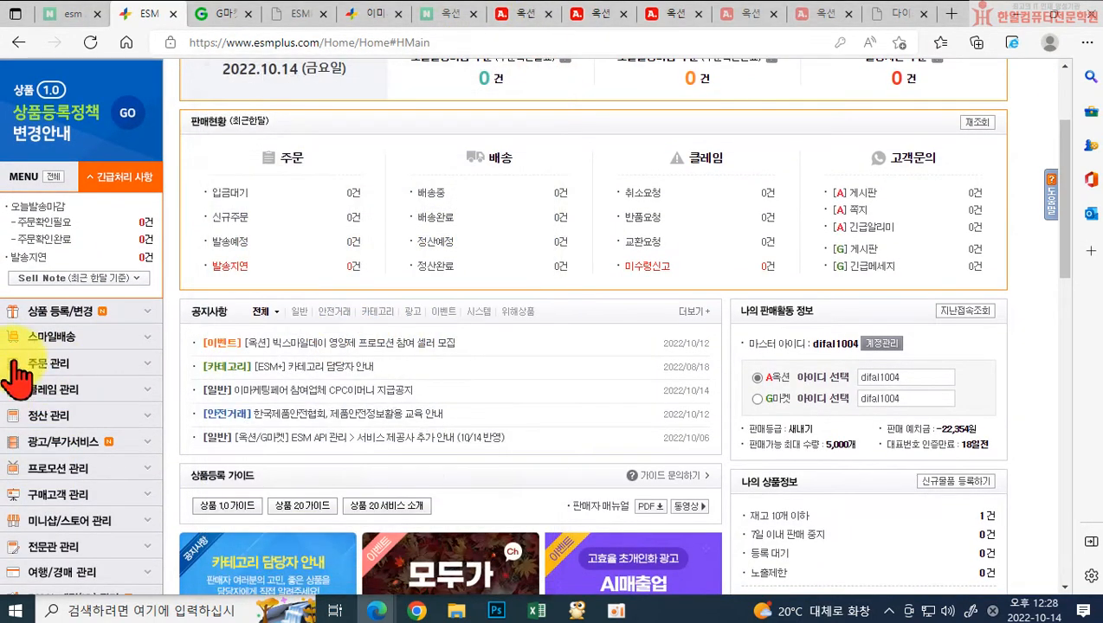
Open the 발송처리 page under 주문 관리
{"action": "left_click", "coordinate": [60, 313]}
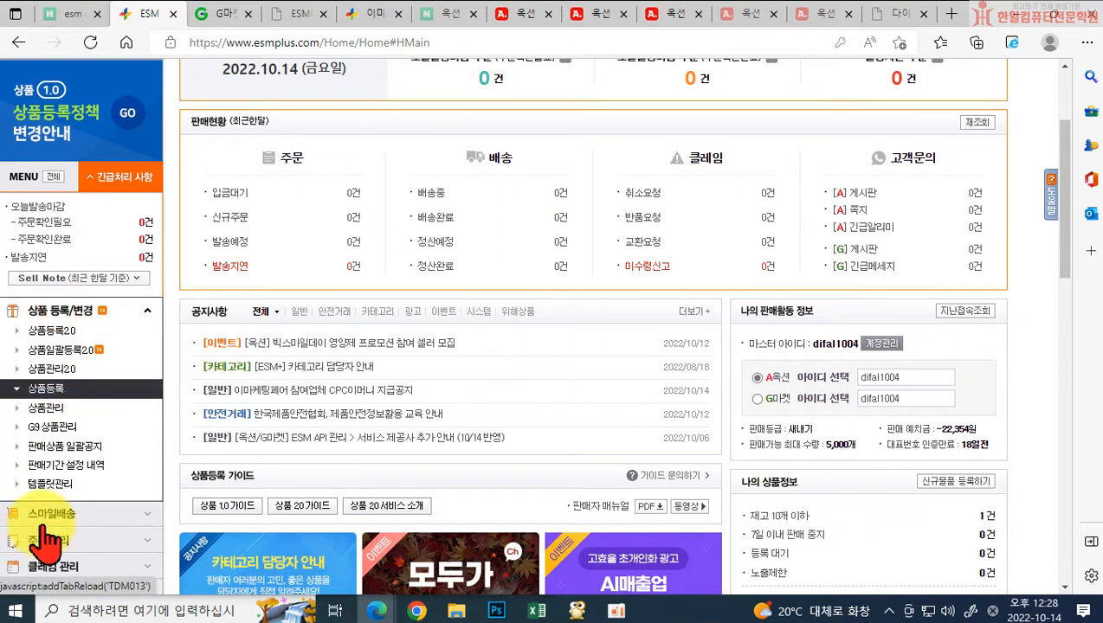
{"action": "left_click", "coordinate": [53, 511]}
{"action": "left_click", "coordinate": [56, 520]}
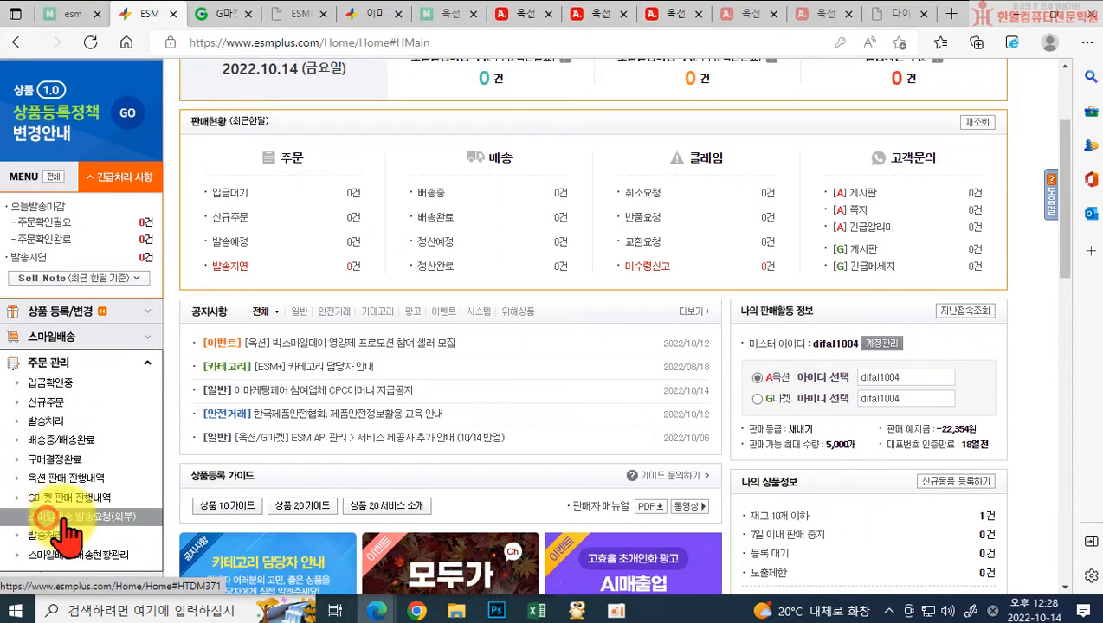
{"action": "left_click", "coordinate": [43, 423]}
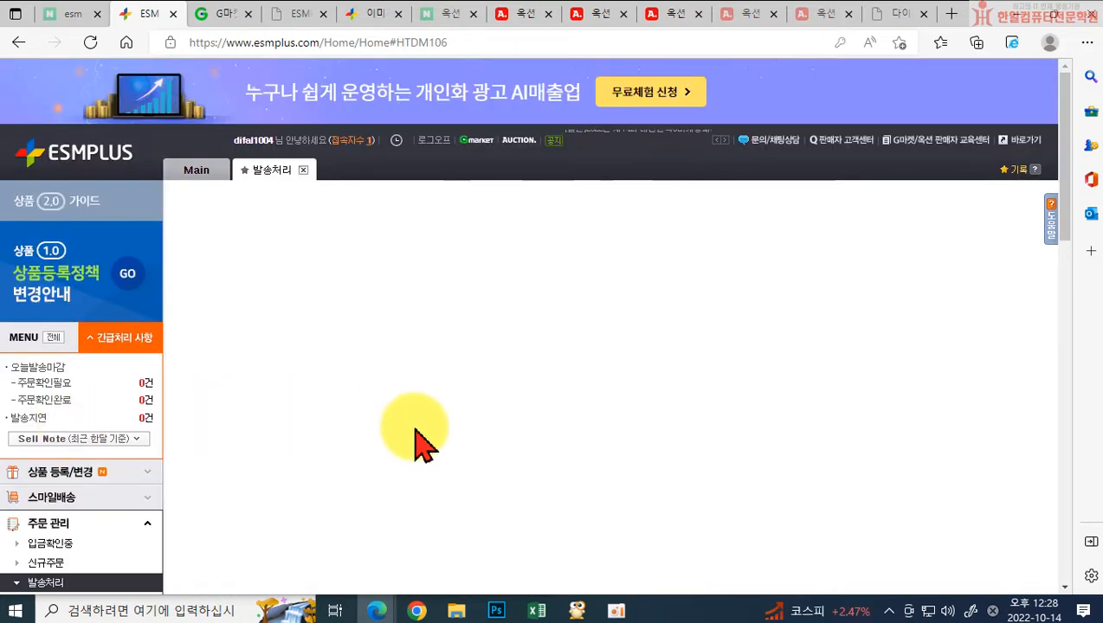
{"action": "scroll", "coordinate": [147, 507], "scroll_direction": "down", "scroll_amount": 2}
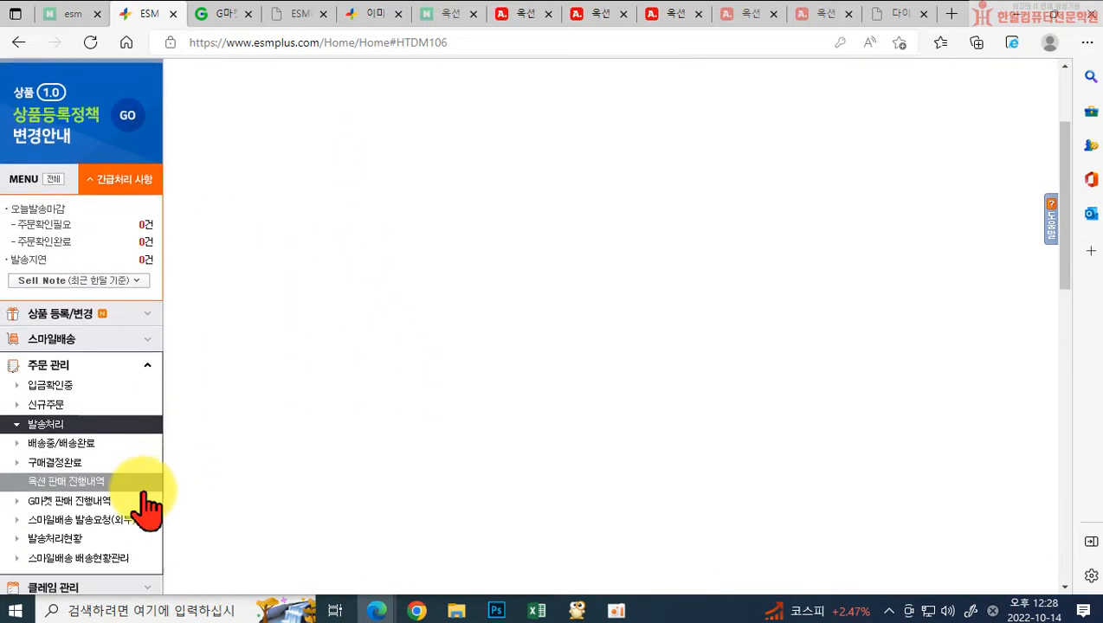
View the 배송중/배송완료 page under 주문 관리 and close it again
{"action": "left_click", "coordinate": [69, 443]}
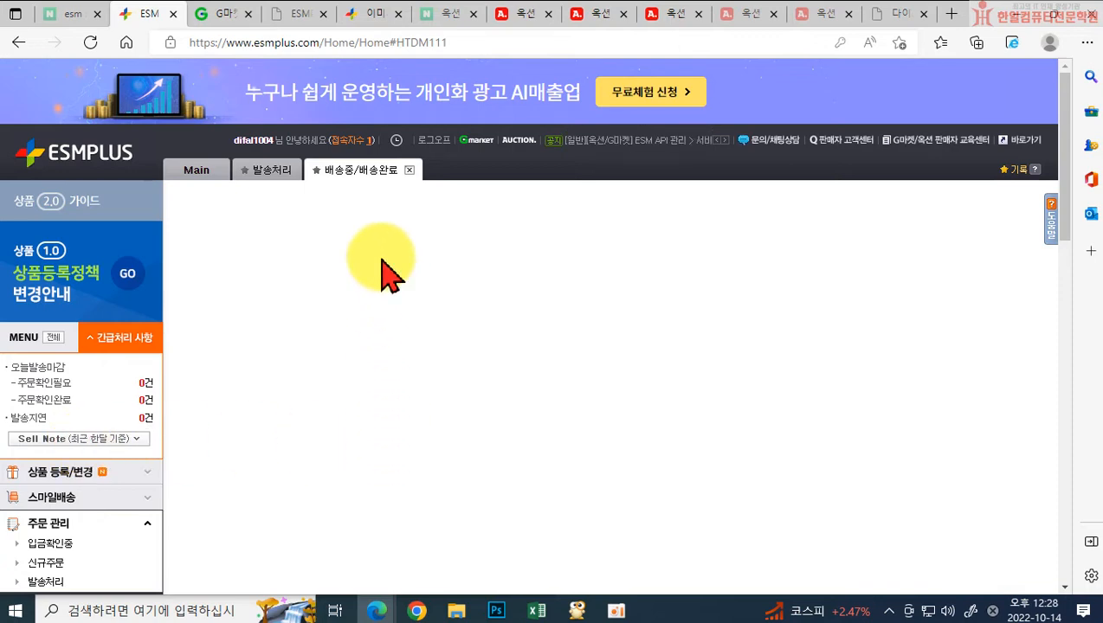
{"action": "scroll", "coordinate": [376, 359], "scroll_direction": "down", "scroll_amount": 2}
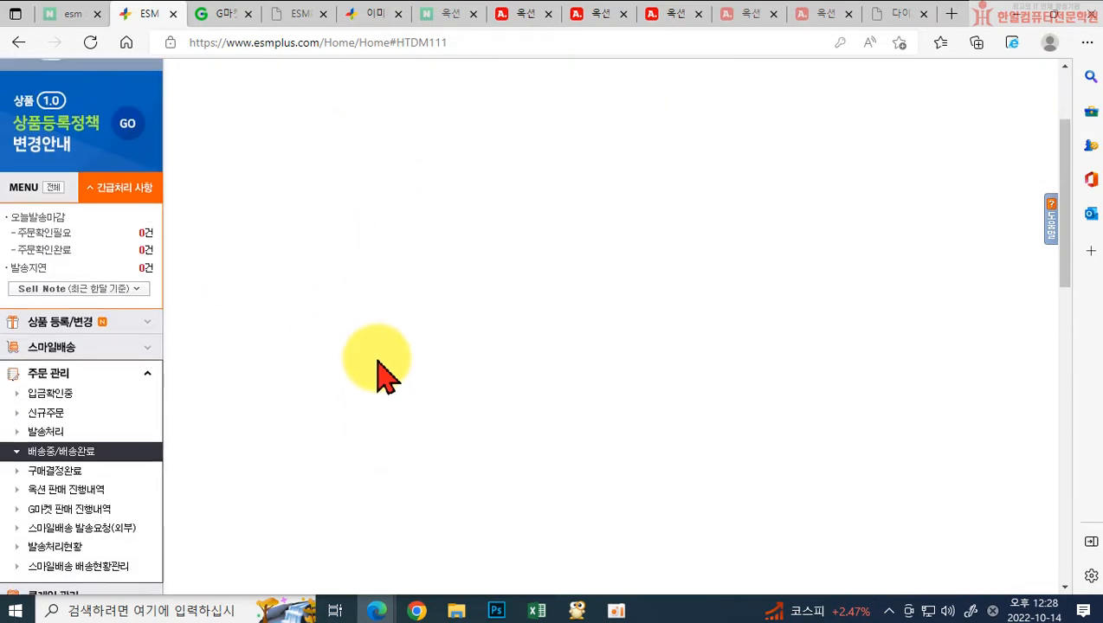
{"action": "scroll", "coordinate": [104, 541], "scroll_direction": "up", "scroll_amount": 1}
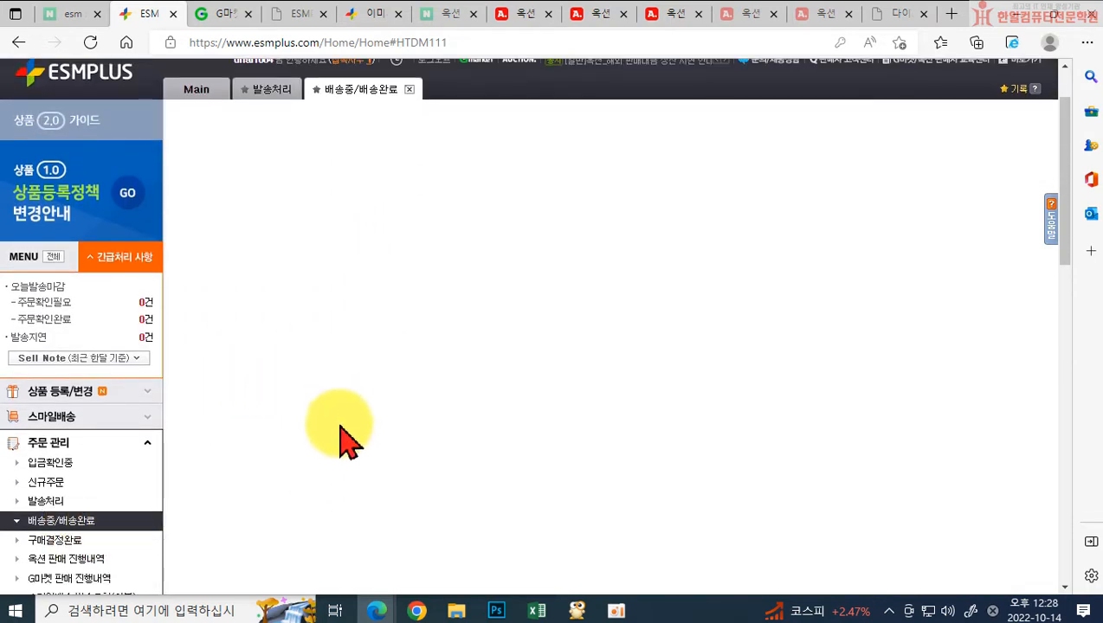
{"action": "left_click", "coordinate": [413, 90]}
Expand 클레임 관리, view its 취소관리 page and close that page again
{"action": "scroll", "coordinate": [78, 494], "scroll_direction": "down", "scroll_amount": 3}
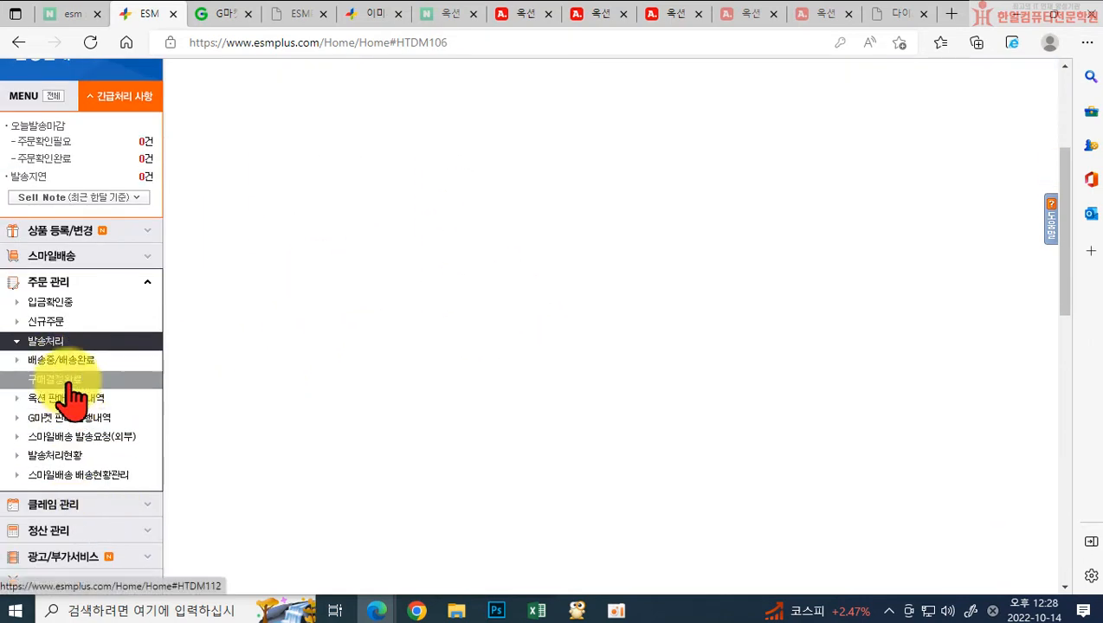
{"action": "left_click", "coordinate": [89, 510]}
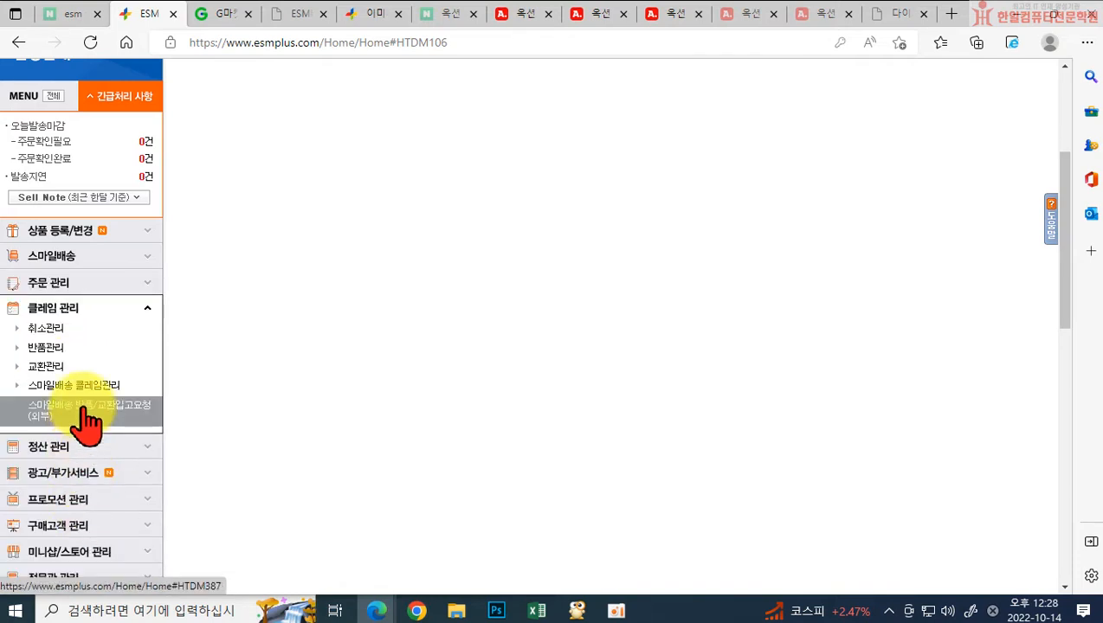
{"action": "left_click", "coordinate": [52, 328]}
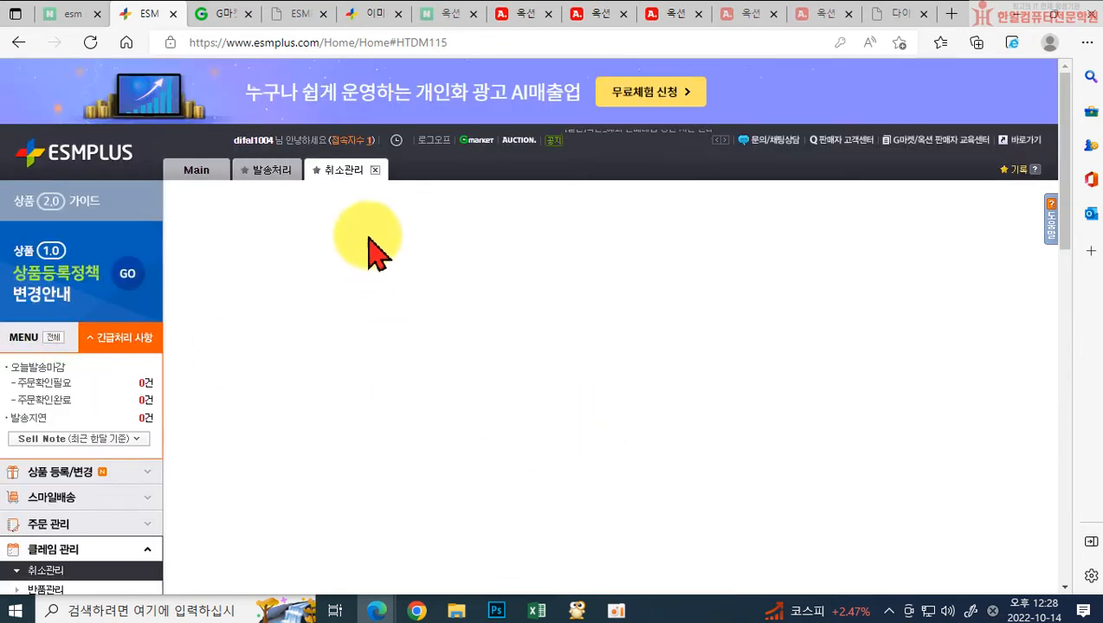
{"action": "left_click", "coordinate": [376, 169]}
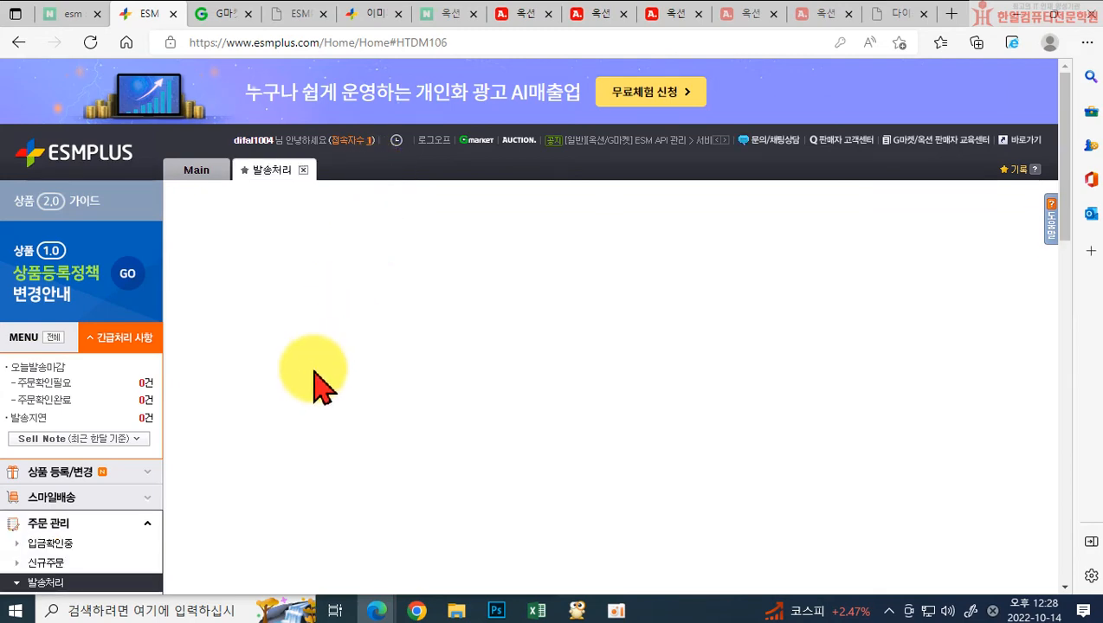
View the 정산내역 page under 정산 관리 and close it again
{"action": "scroll", "coordinate": [243, 416], "scroll_direction": "down", "scroll_amount": 2}
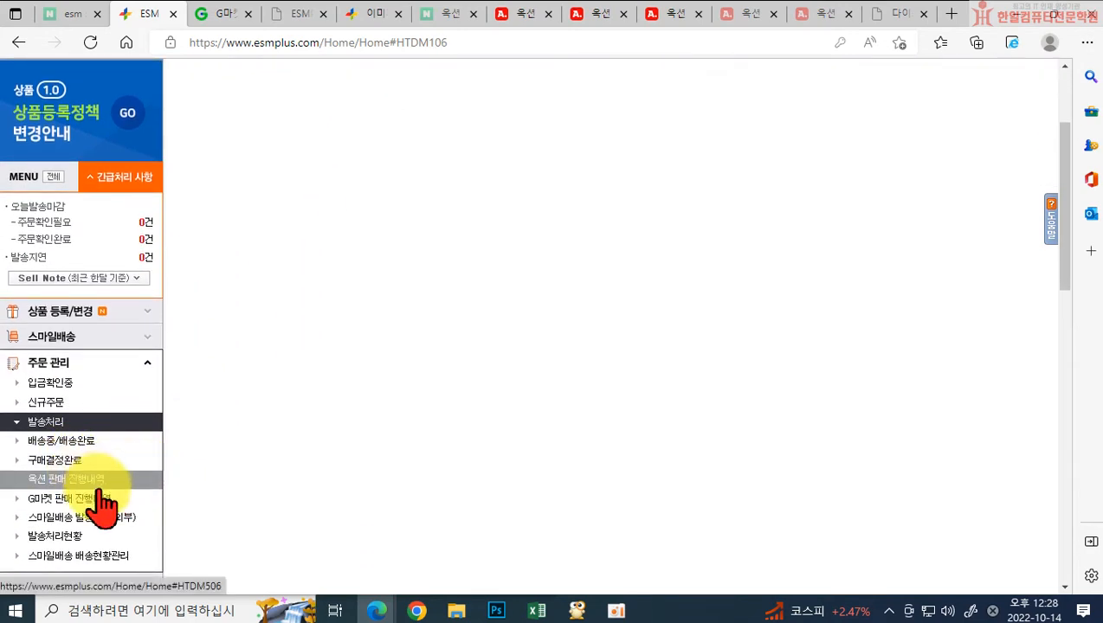
{"action": "scroll", "coordinate": [99, 503], "scroll_direction": "down", "scroll_amount": 2}
{"action": "left_click", "coordinate": [80, 426]}
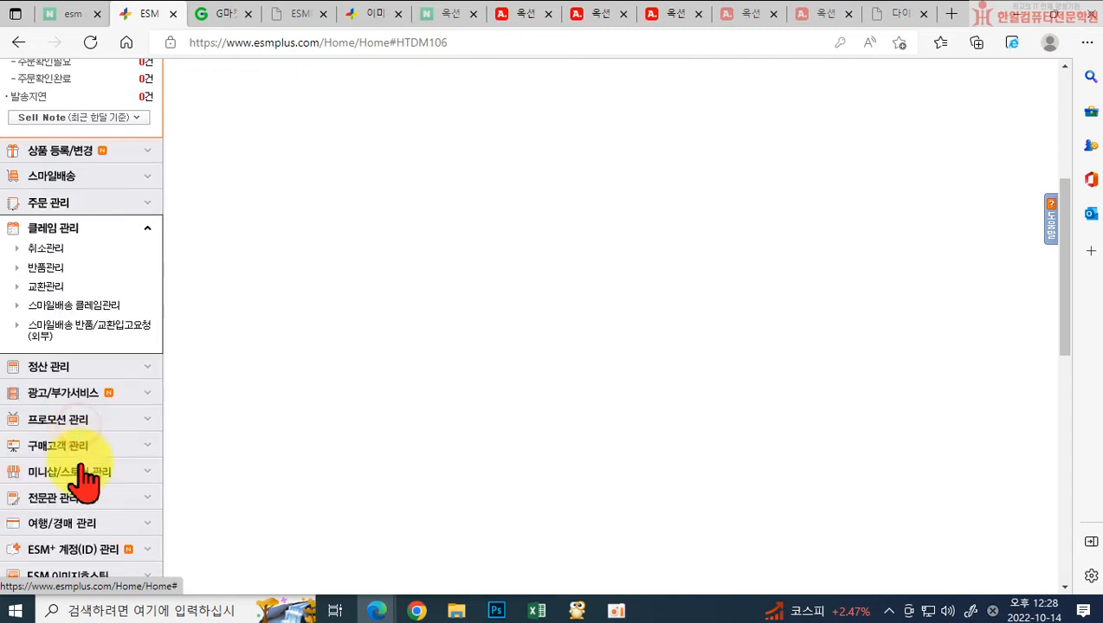
{"action": "left_click", "coordinate": [60, 373]}
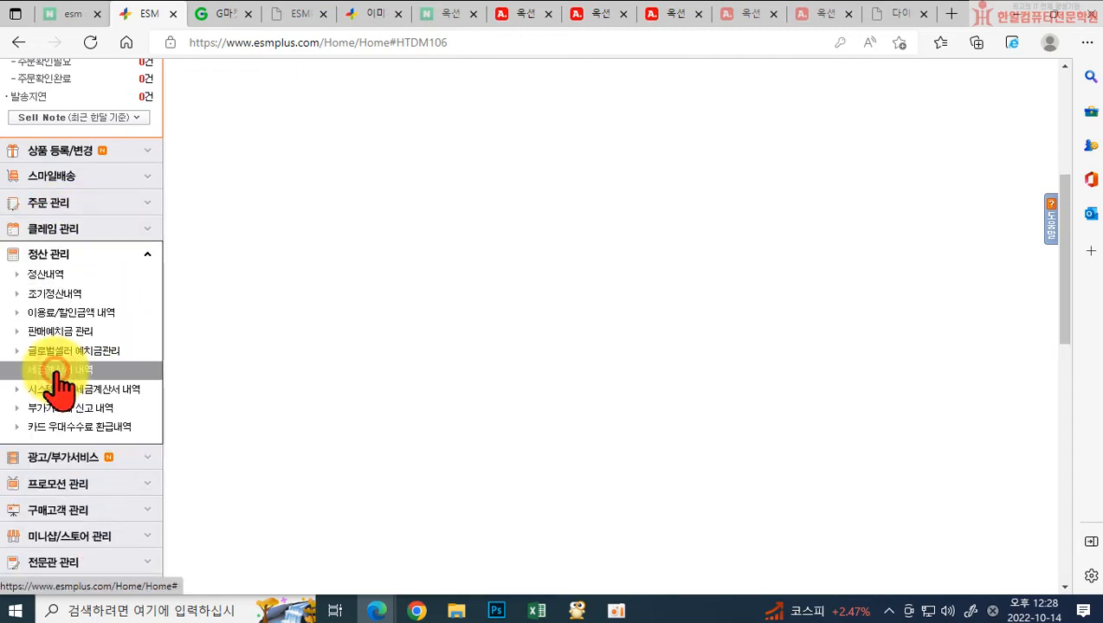
{"action": "left_click", "coordinate": [62, 277]}
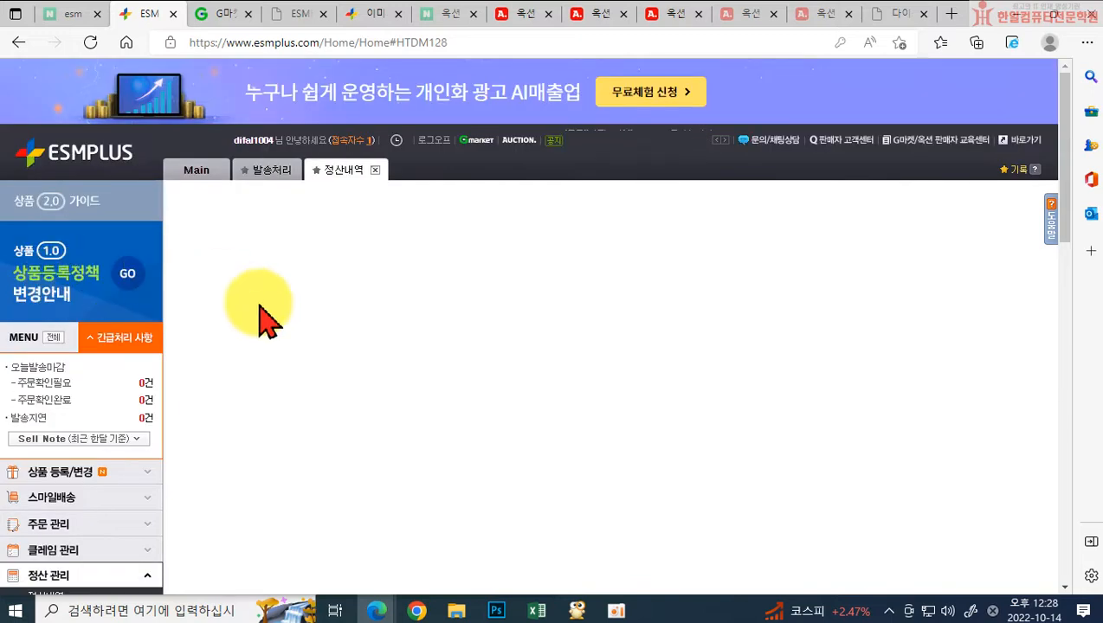
{"action": "left_click", "coordinate": [379, 185]}
Look through the 정산 관리 submenu and open the 지마켓 광고센터 site from 광고/부가서비스
{"action": "scroll", "coordinate": [150, 492], "scroll_direction": "down", "scroll_amount": 2}
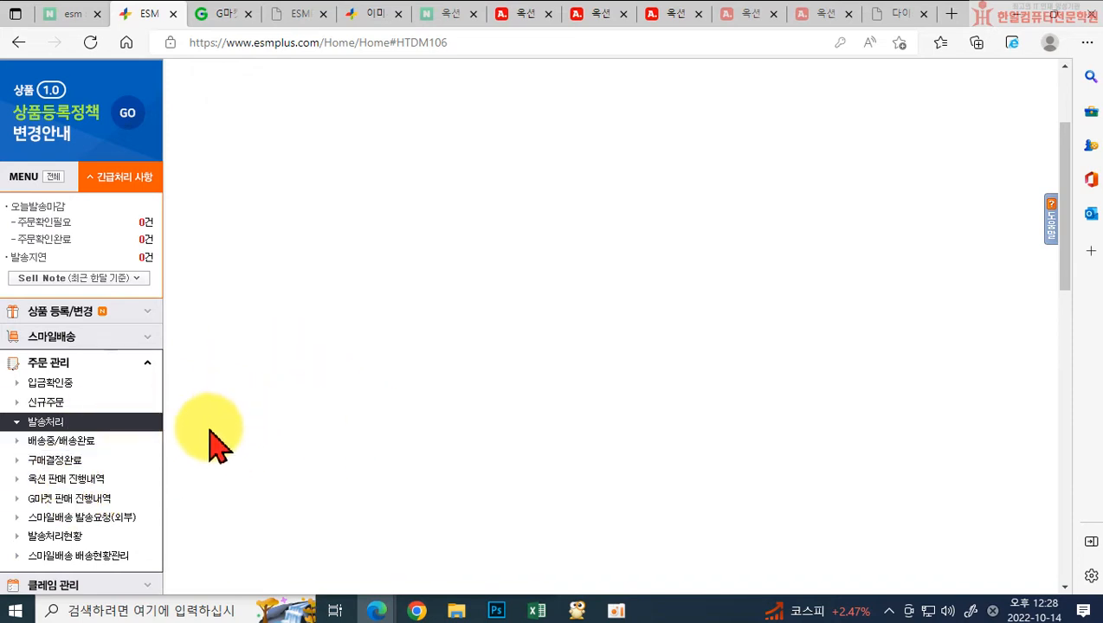
{"action": "scroll", "coordinate": [82, 463], "scroll_direction": "down", "scroll_amount": 3}
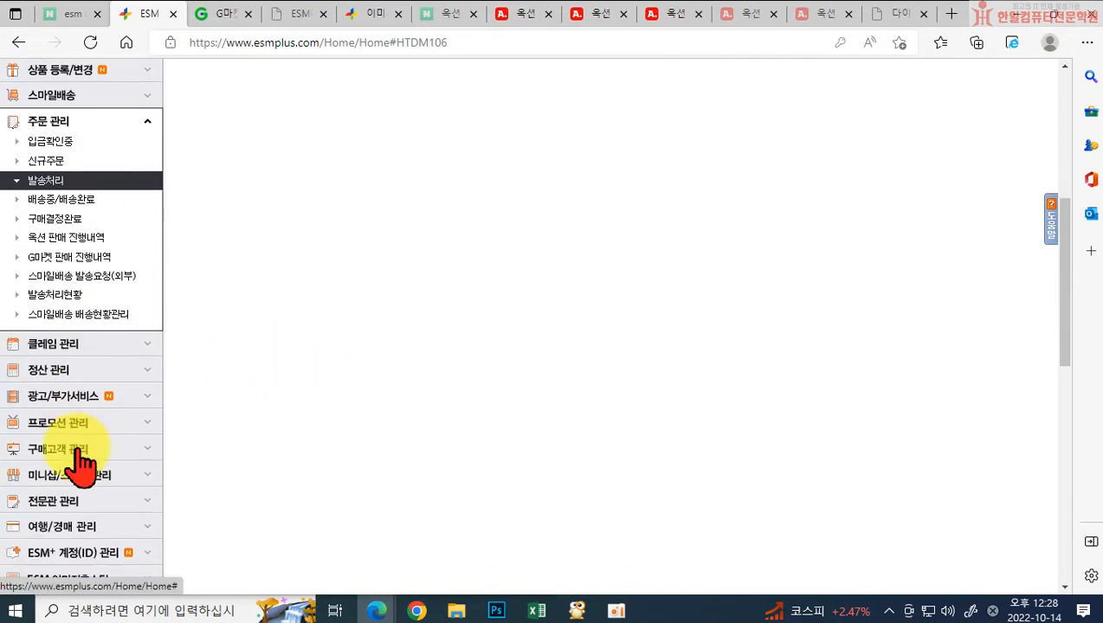
{"action": "left_click", "coordinate": [53, 368]}
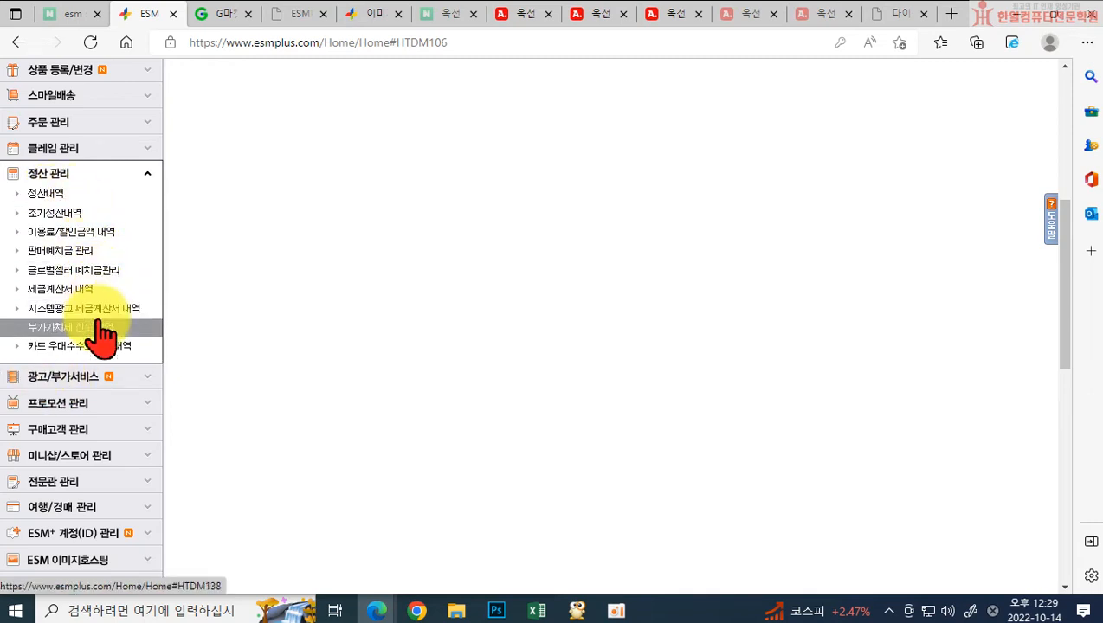
{"action": "left_click", "coordinate": [138, 379]}
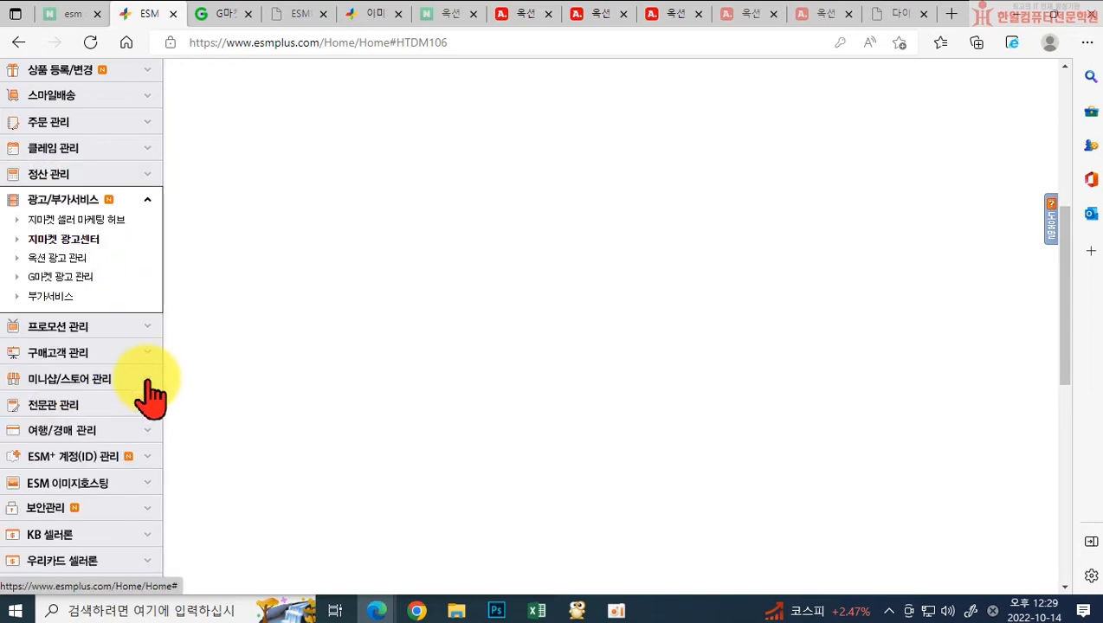
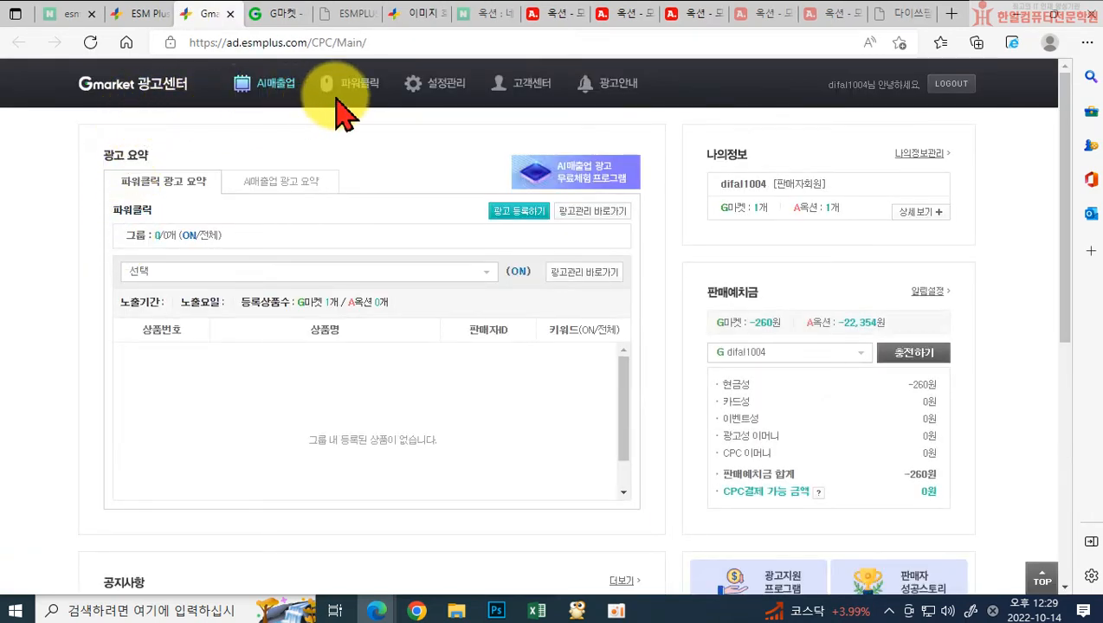
{"action": "mouse_move", "coordinate": [356, 93]}
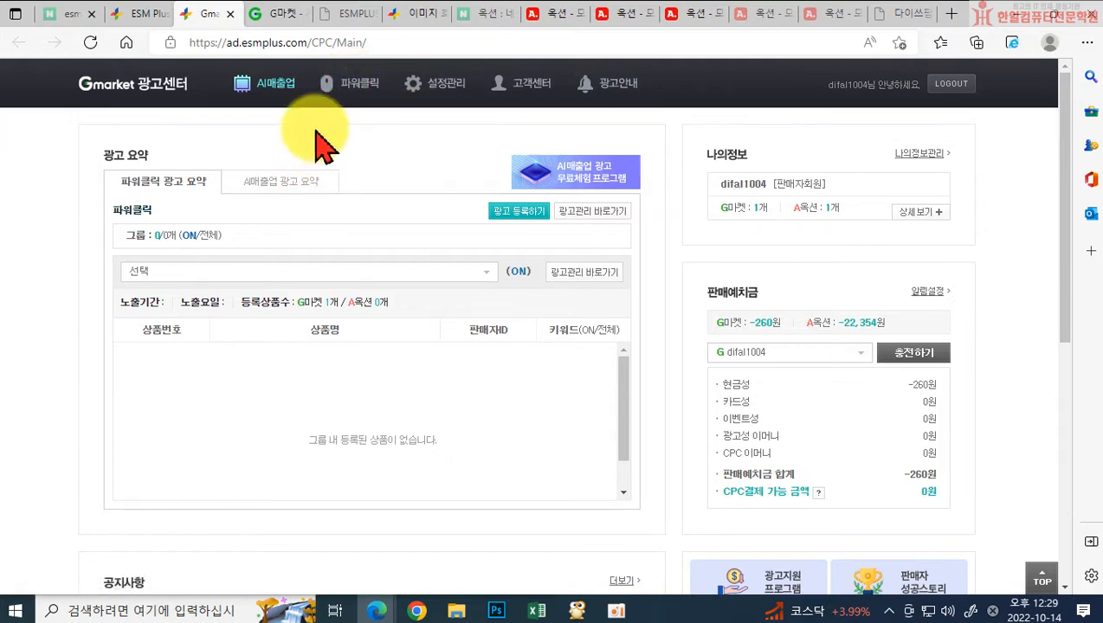
Switch to the open Gmarket shopping page and search for "usb가습기"
{"action": "left_click", "coordinate": [275, 14]}
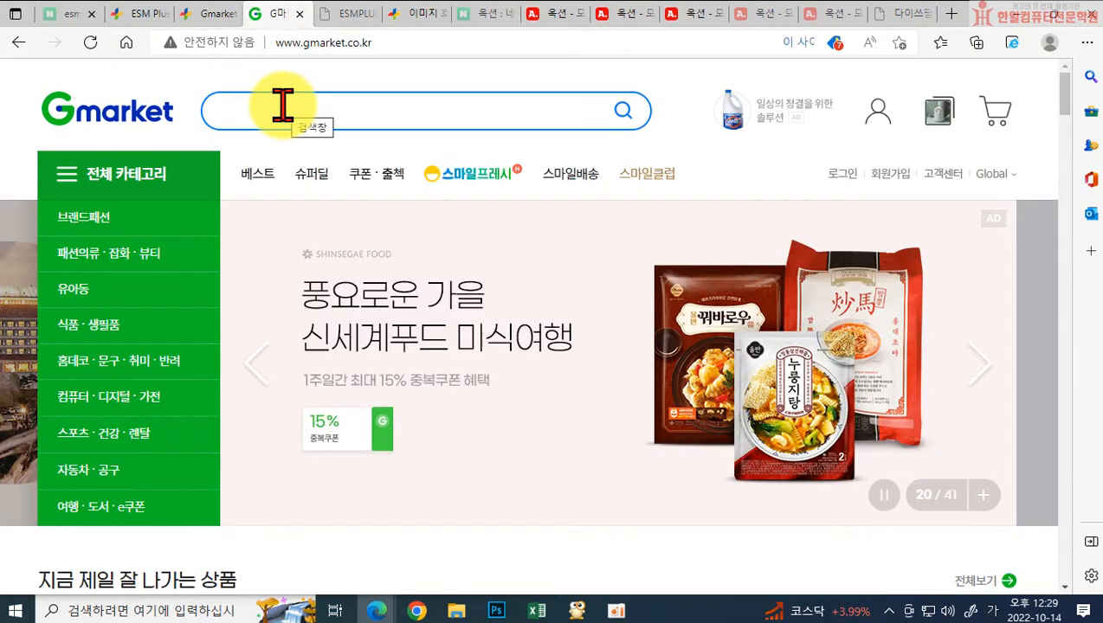
{"action": "type", "text": "usb게"}
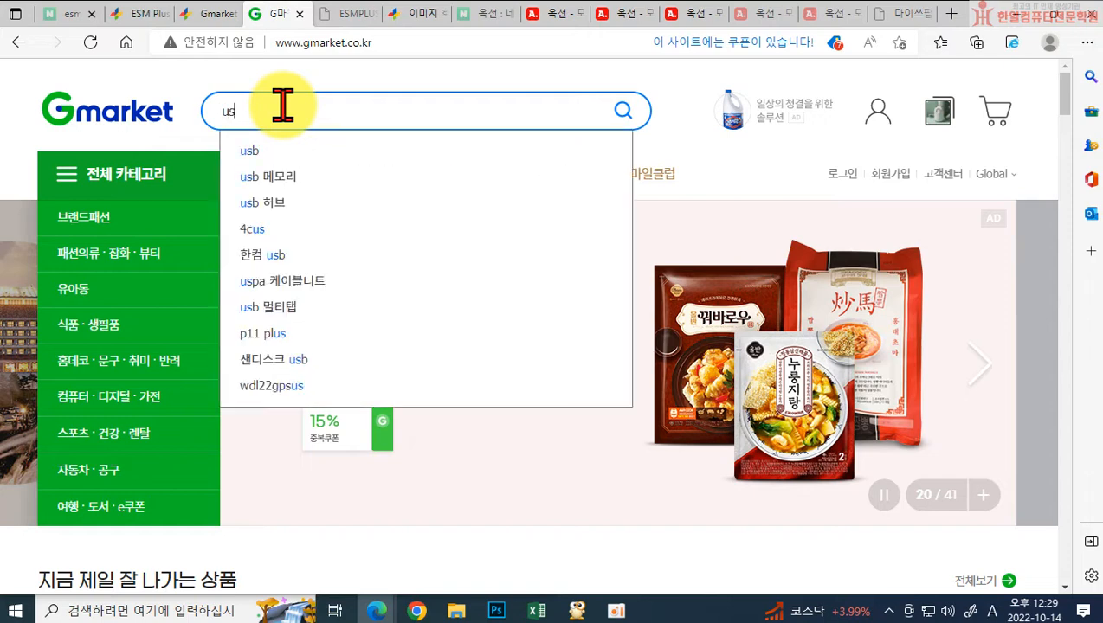
{"action": "key", "text": "Return"}
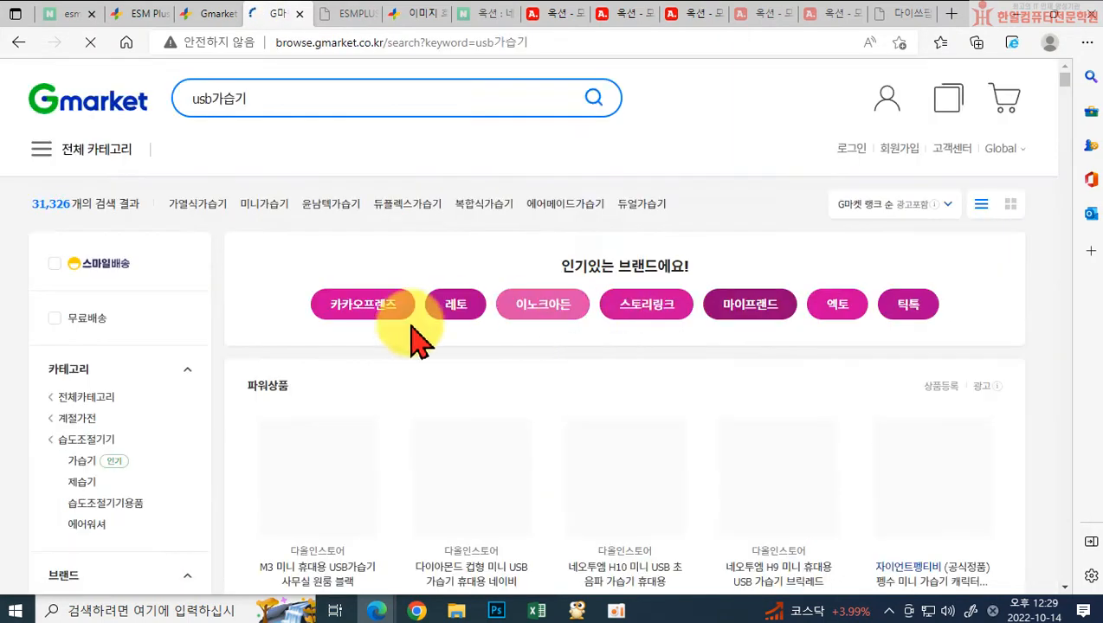
Examine the 파워상품, 먼저 둘러보세요 and 오늘의 상품이에요 ad sections in the humidifier search results
{"action": "scroll", "coordinate": [329, 377], "scroll_direction": "down", "scroll_amount": 2}
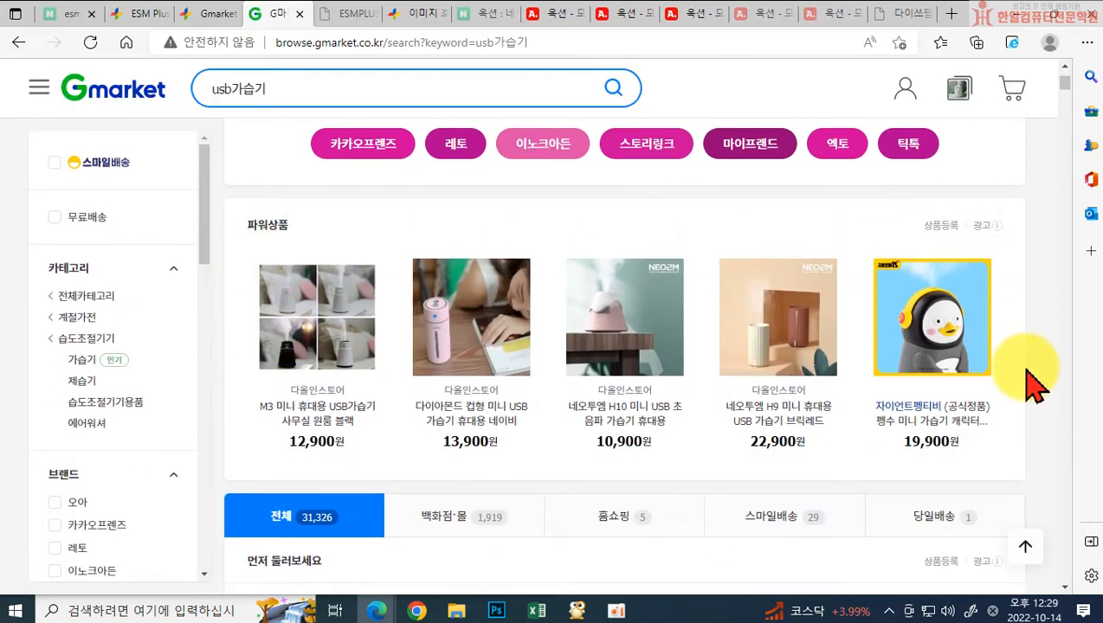
{"action": "scroll", "coordinate": [420, 441], "scroll_direction": "down", "scroll_amount": 3}
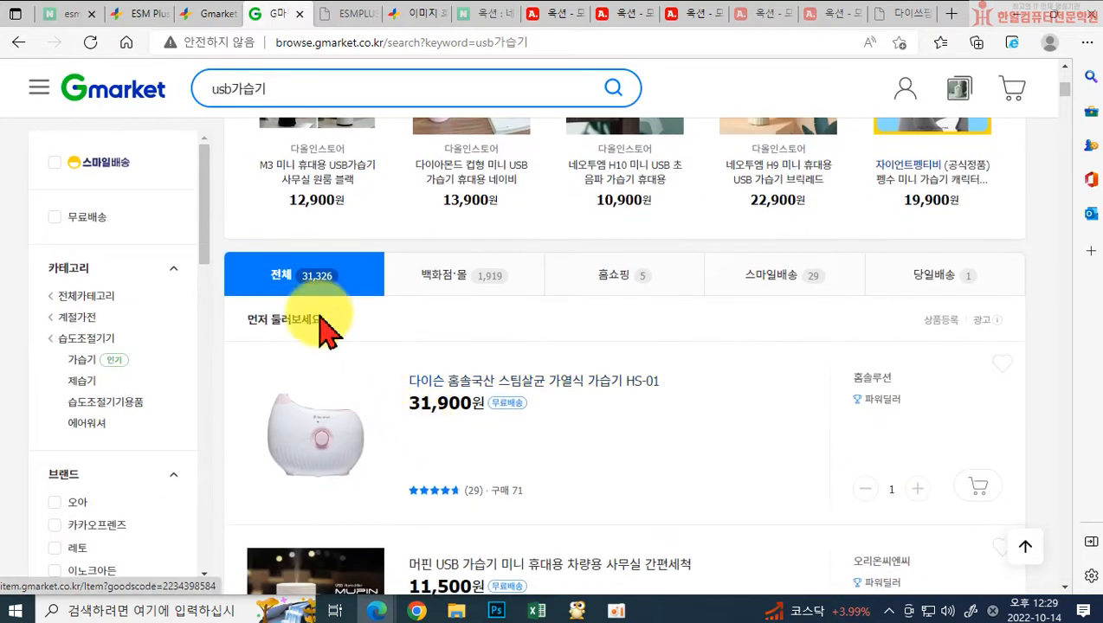
{"action": "scroll", "coordinate": [351, 311], "scroll_direction": "down", "scroll_amount": 2}
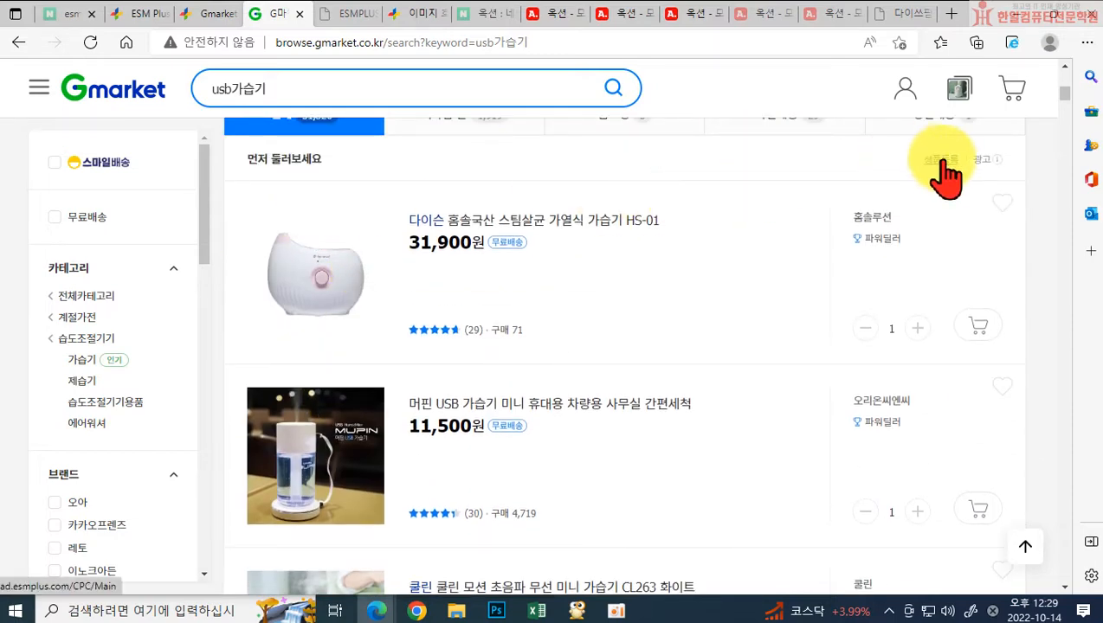
{"action": "scroll", "coordinate": [927, 208], "scroll_direction": "up", "scroll_amount": 2}
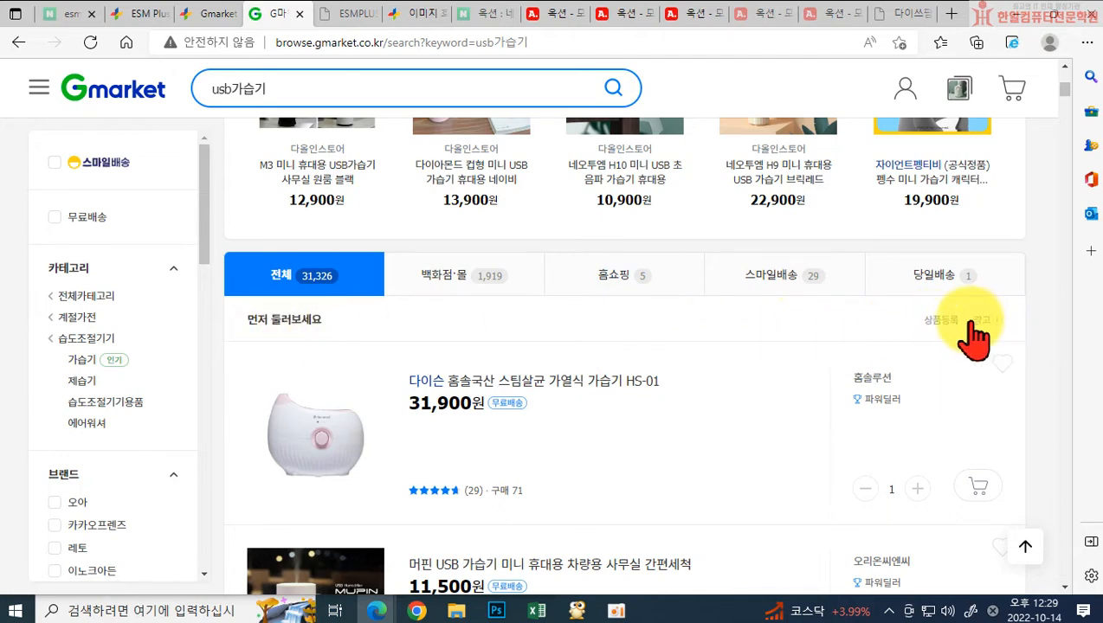
{"action": "scroll", "coordinate": [973, 334], "scroll_direction": "down", "scroll_amount": 15}
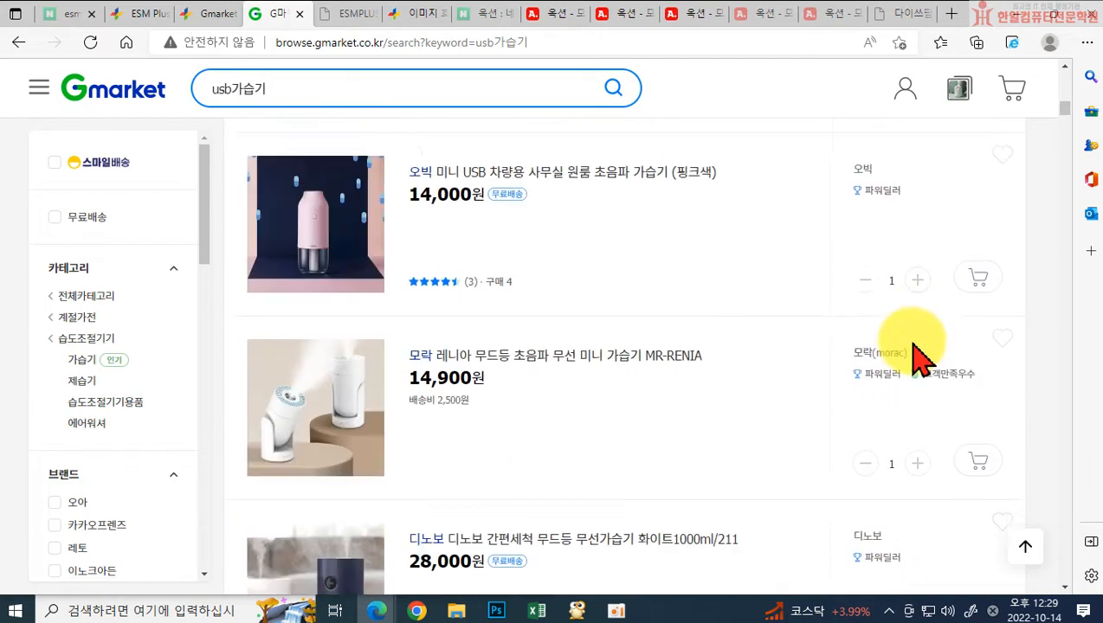
{"action": "scroll", "coordinate": [922, 355], "scroll_direction": "down", "scroll_amount": 5}
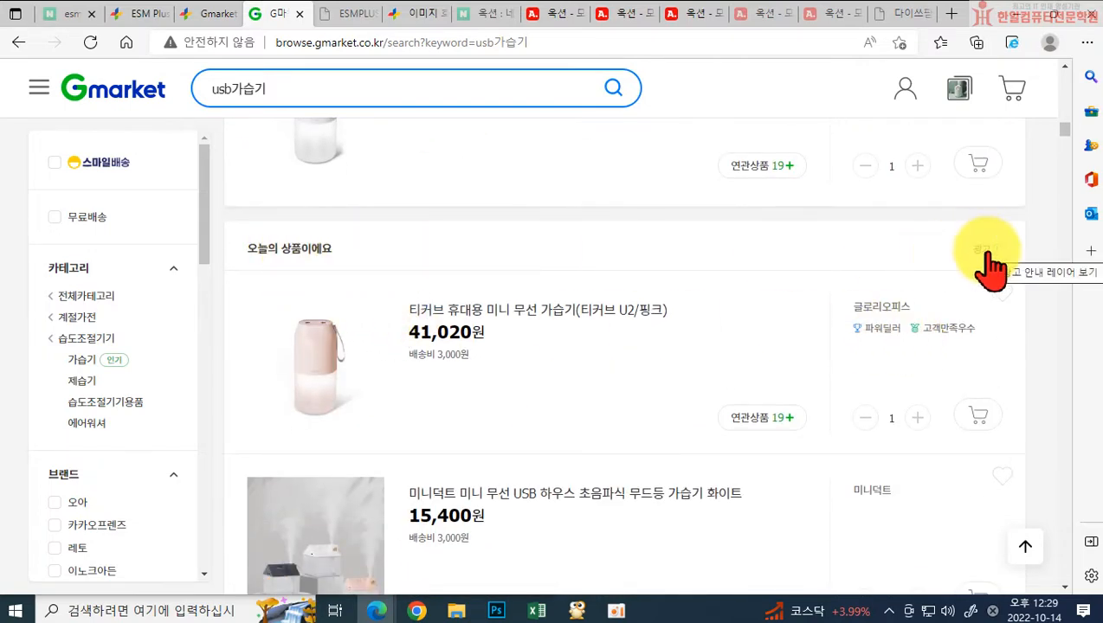
{"action": "scroll", "coordinate": [529, 291], "scroll_direction": "down", "scroll_amount": 5}
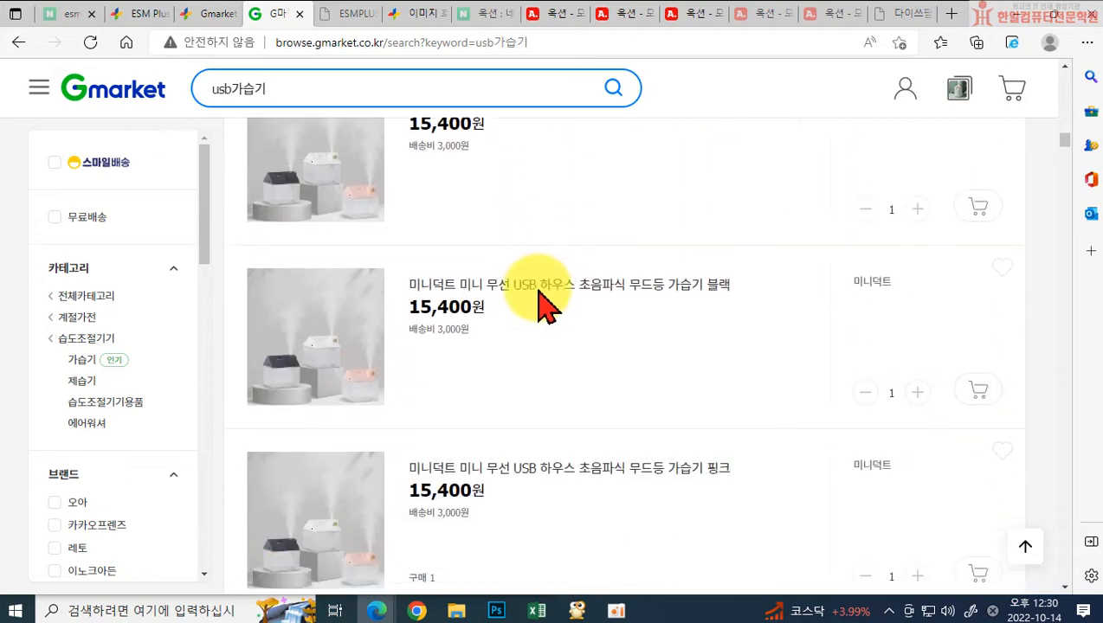
{"action": "scroll", "coordinate": [538, 301], "scroll_direction": "down", "scroll_amount": 8}
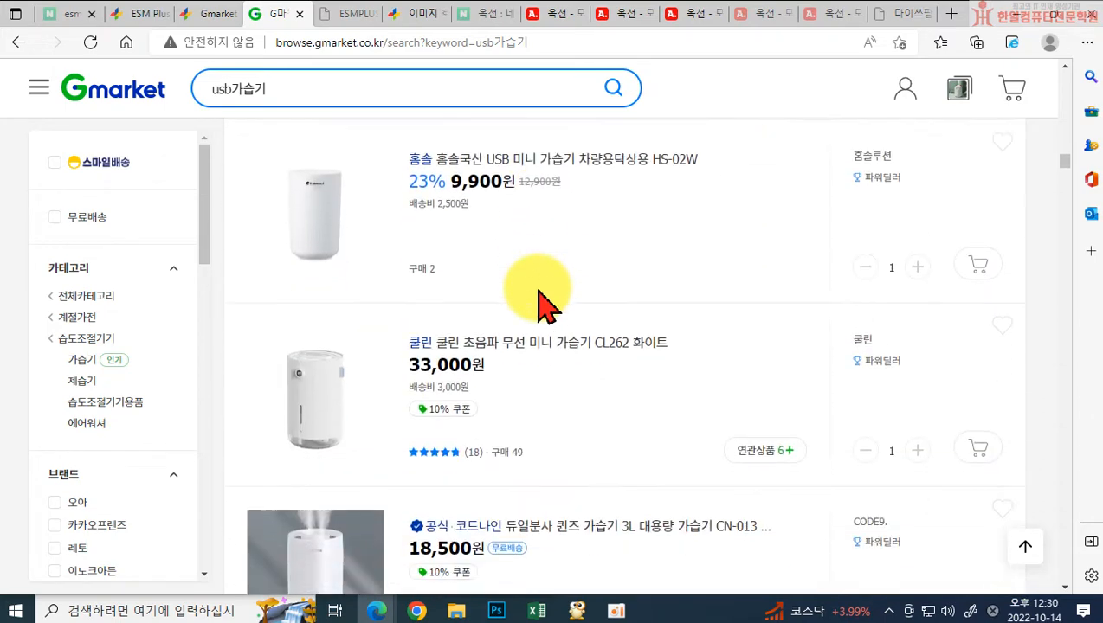
Return to the 먼저 둘러보세요 products and compare the ad listings down to the 이 상품은 어떠세요? section
{"action": "scroll", "coordinate": [537, 300], "scroll_direction": "up", "scroll_amount": 12}
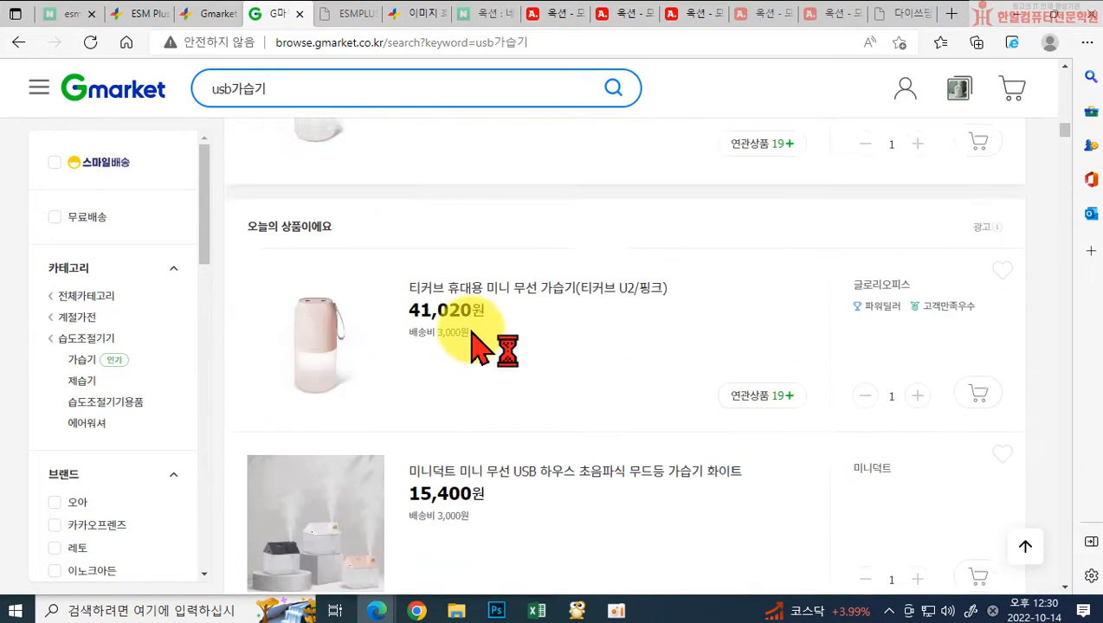
{"action": "scroll", "coordinate": [320, 496], "scroll_direction": "up", "scroll_amount": 15}
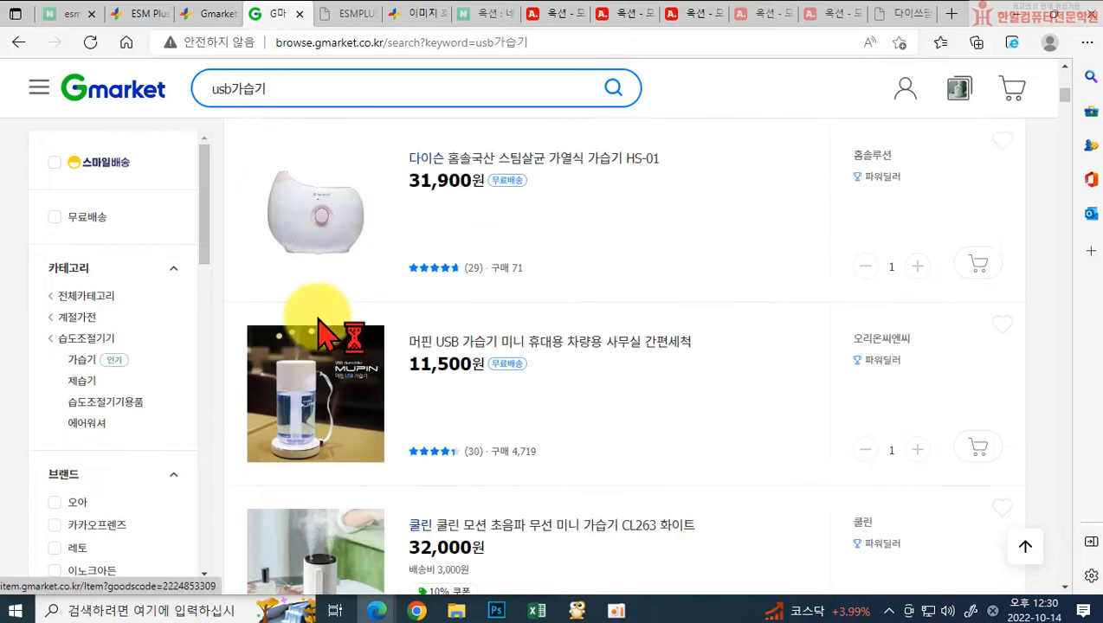
{"action": "scroll", "coordinate": [355, 350], "scroll_direction": "up", "scroll_amount": 1}
{"action": "scroll", "coordinate": [764, 481], "scroll_direction": "down", "scroll_amount": 15}
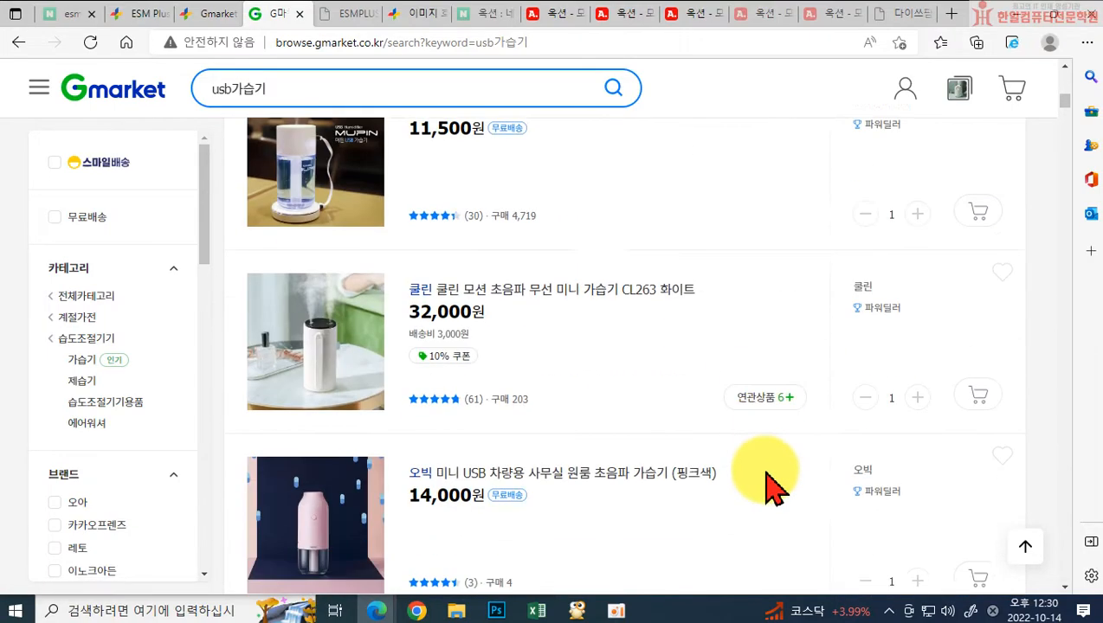
{"action": "scroll", "coordinate": [783, 493], "scroll_direction": "down", "scroll_amount": 9}
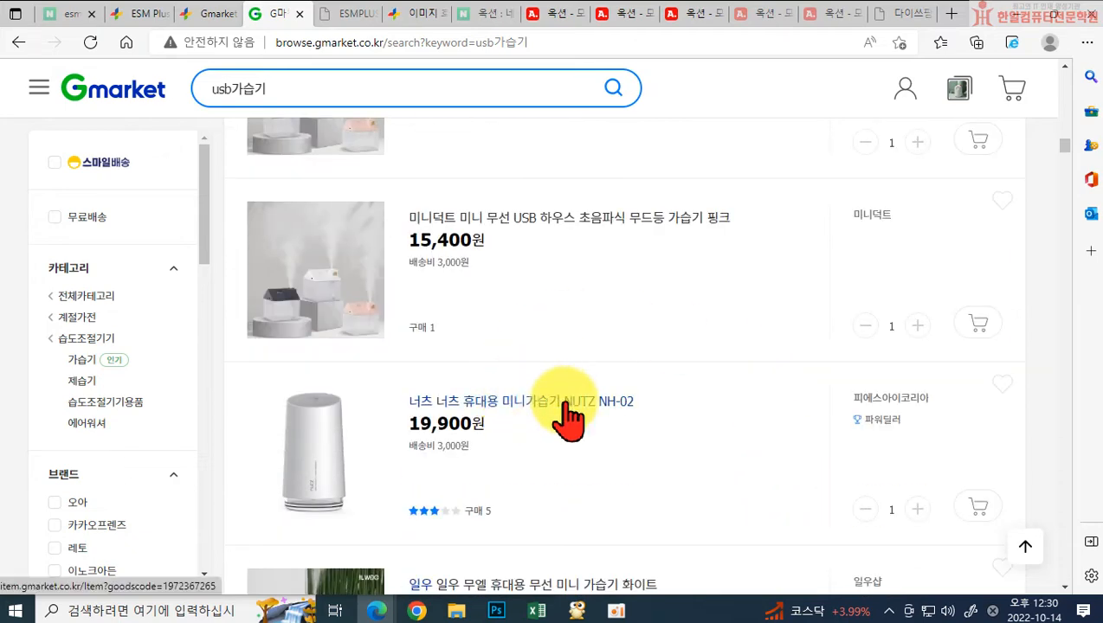
{"action": "scroll", "coordinate": [656, 447], "scroll_direction": "down", "scroll_amount": 3}
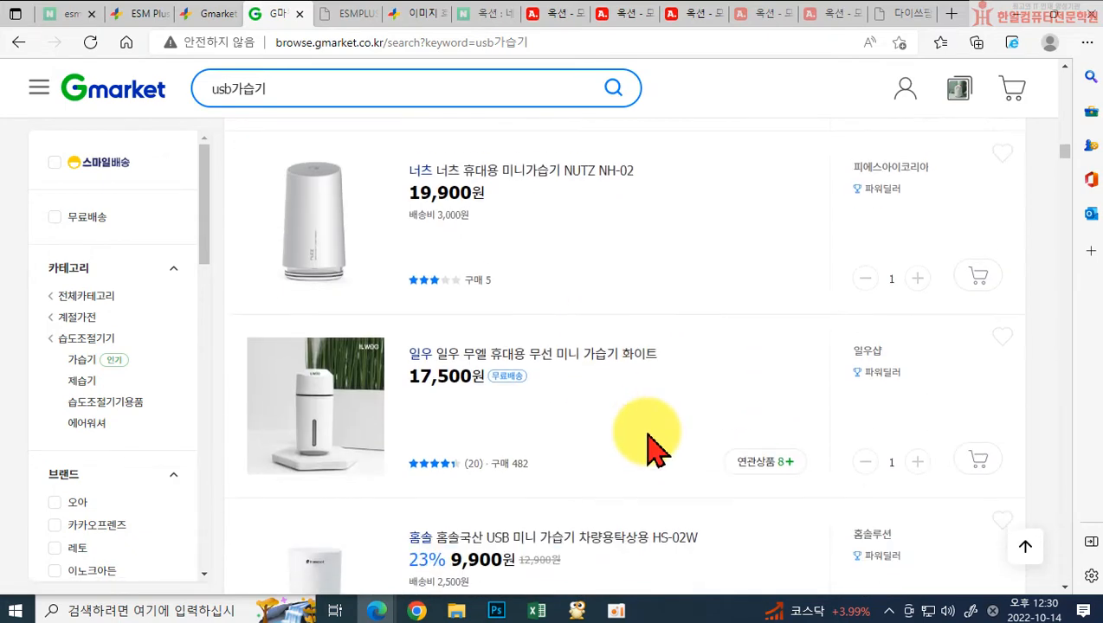
{"action": "scroll", "coordinate": [672, 451], "scroll_direction": "down", "scroll_amount": 2}
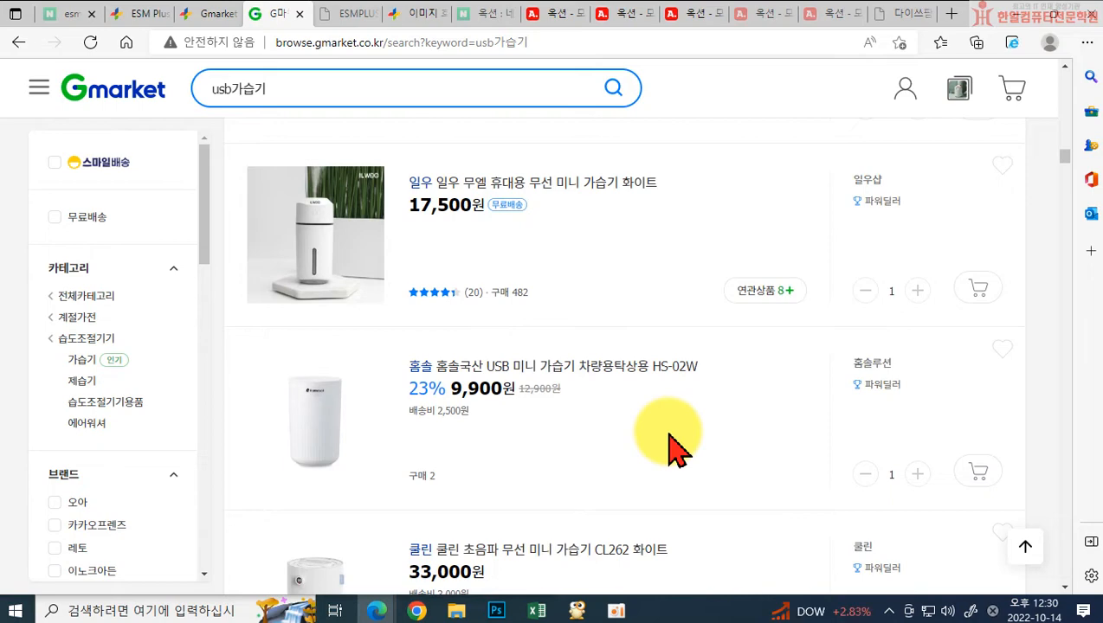
{"action": "scroll", "coordinate": [672, 450], "scroll_direction": "down", "scroll_amount": 5}
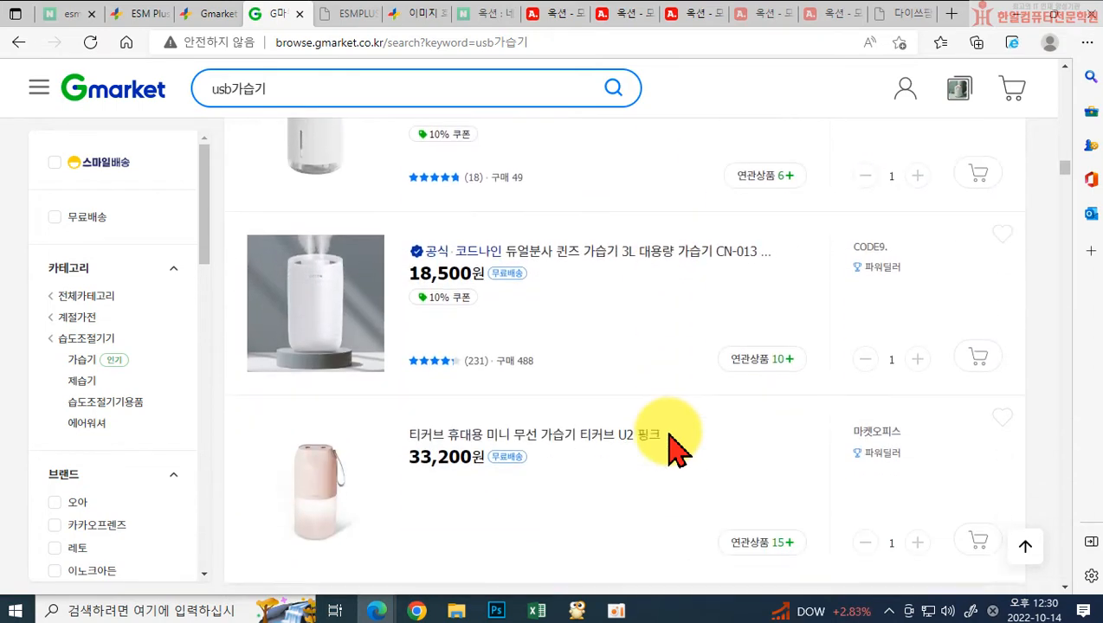
{"action": "scroll", "coordinate": [672, 451], "scroll_direction": "down", "scroll_amount": 4}
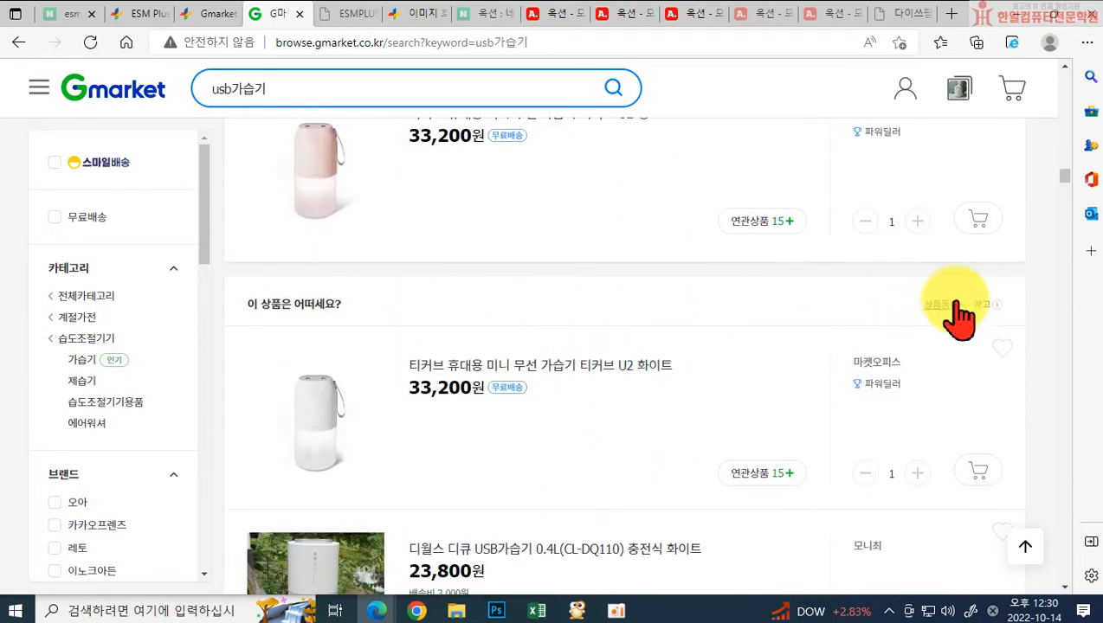
Examine the remaining result sections, from 스마일배송 and 주목할 만한 상품이에요 down to the unadvertised 일반상품 listings
{"action": "scroll", "coordinate": [712, 416], "scroll_direction": "down", "scroll_amount": 15}
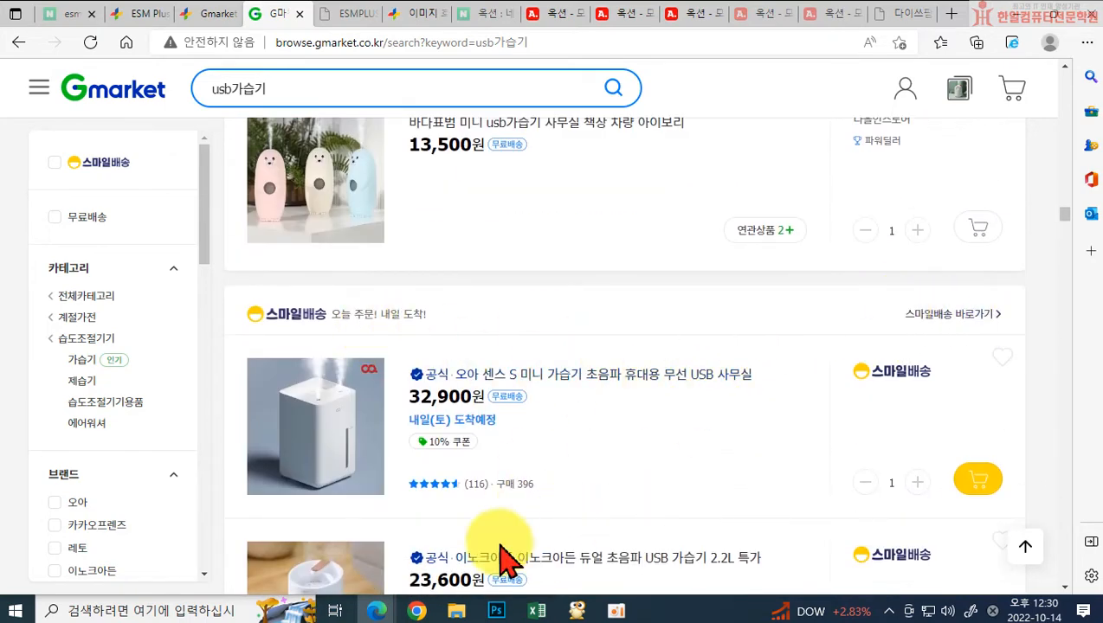
{"action": "scroll", "coordinate": [771, 467], "scroll_direction": "down", "scroll_amount": 12}
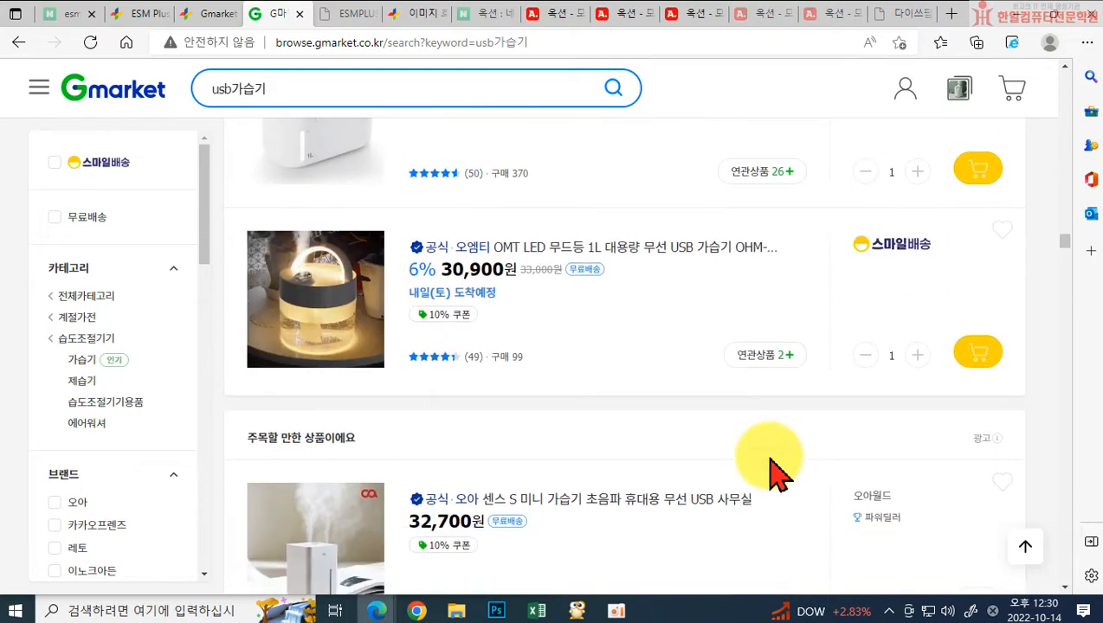
{"action": "scroll", "coordinate": [762, 463], "scroll_direction": "down", "scroll_amount": 1}
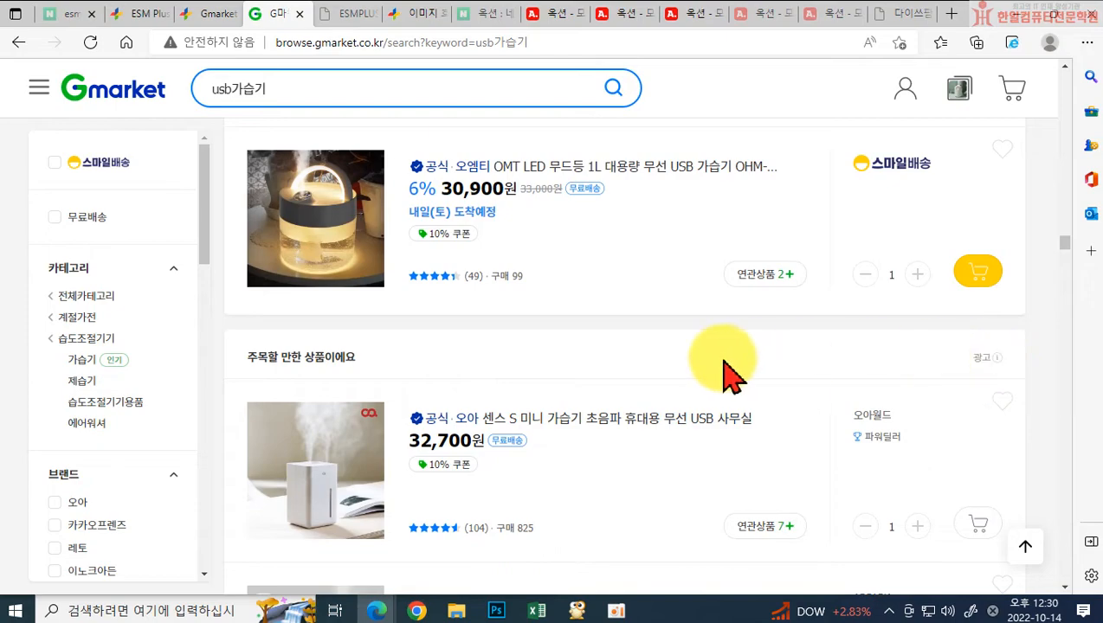
{"action": "scroll", "coordinate": [714, 370], "scroll_direction": "down", "scroll_amount": 10}
{"action": "scroll", "coordinate": [714, 372], "scroll_direction": "down", "scroll_amount": 14}
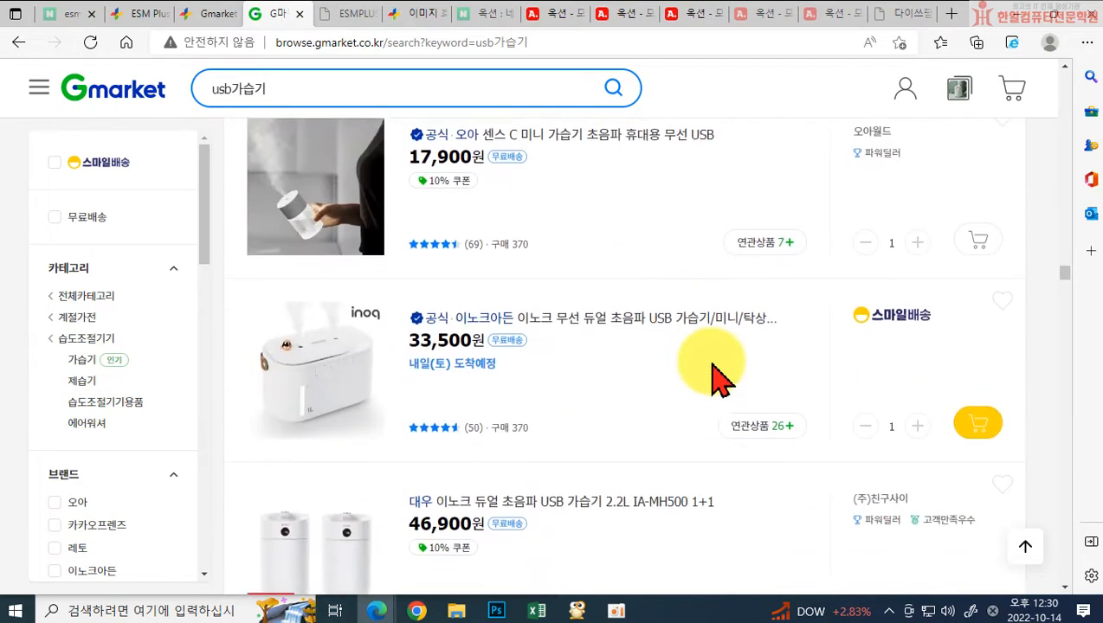
{"action": "scroll", "coordinate": [715, 374], "scroll_direction": "down", "scroll_amount": 14}
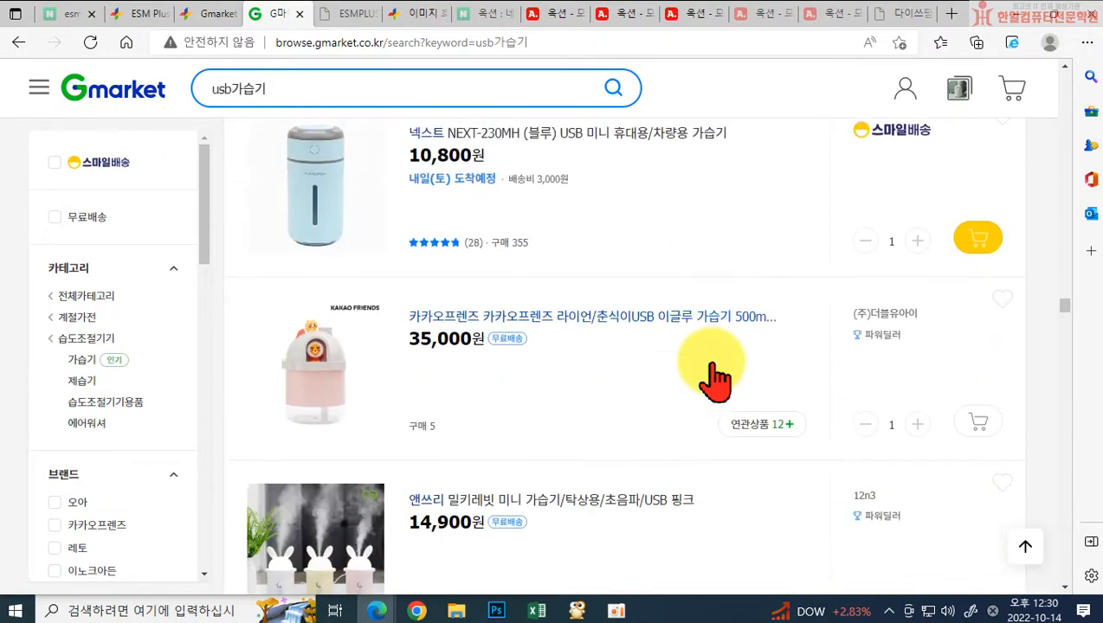
{"action": "scroll", "coordinate": [714, 374], "scroll_direction": "down", "scroll_amount": 10}
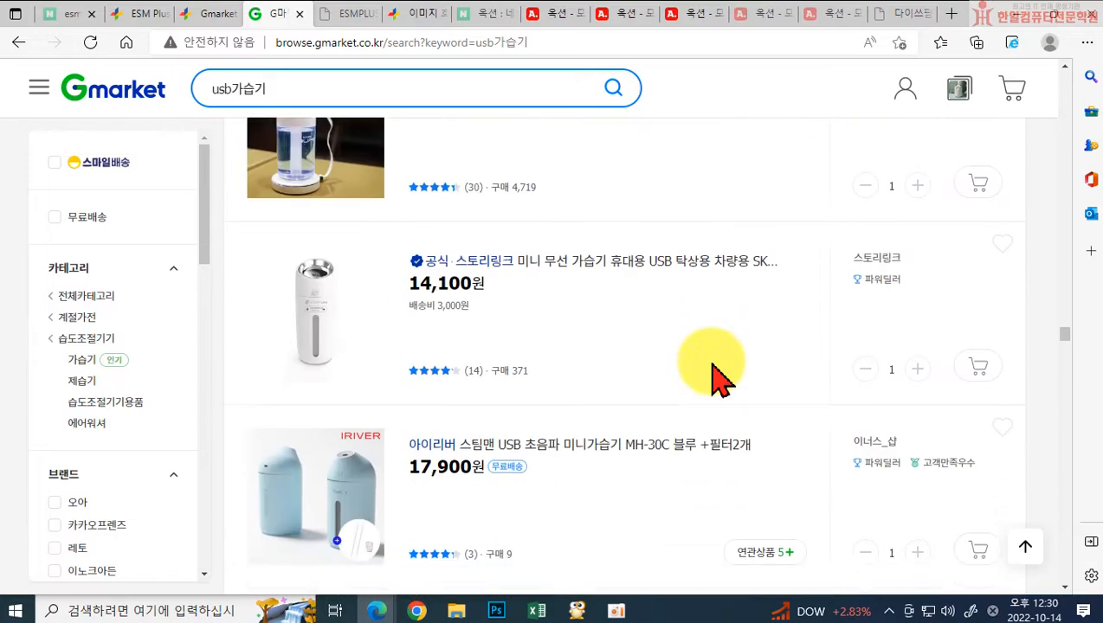
{"action": "scroll", "coordinate": [714, 376], "scroll_direction": "down", "scroll_amount": 12}
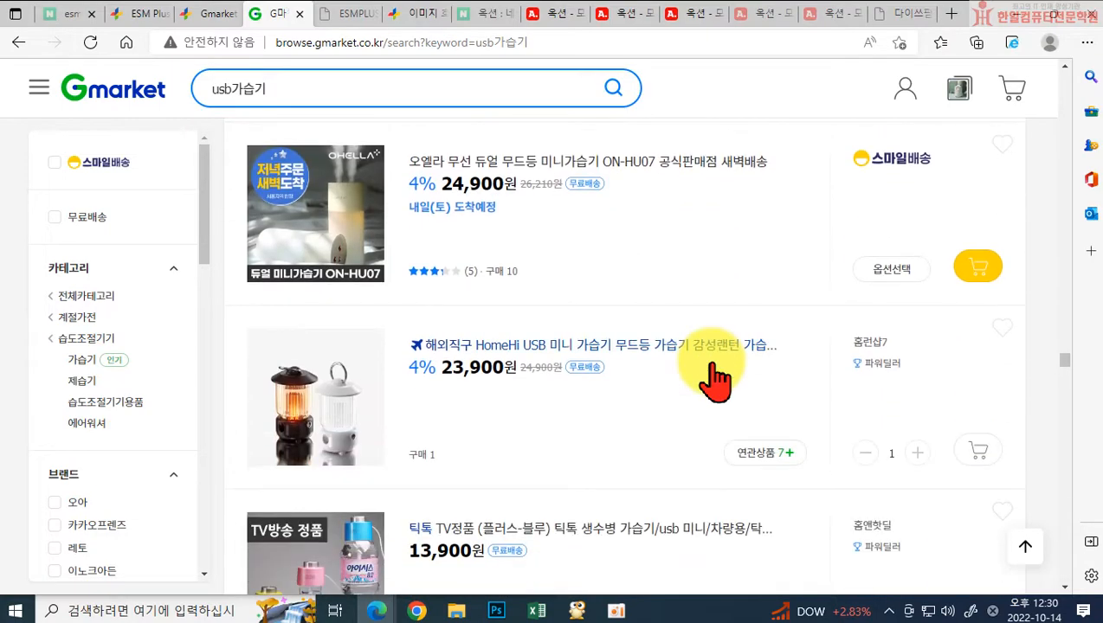
{"action": "scroll", "coordinate": [714, 377], "scroll_direction": "down", "scroll_amount": 2}
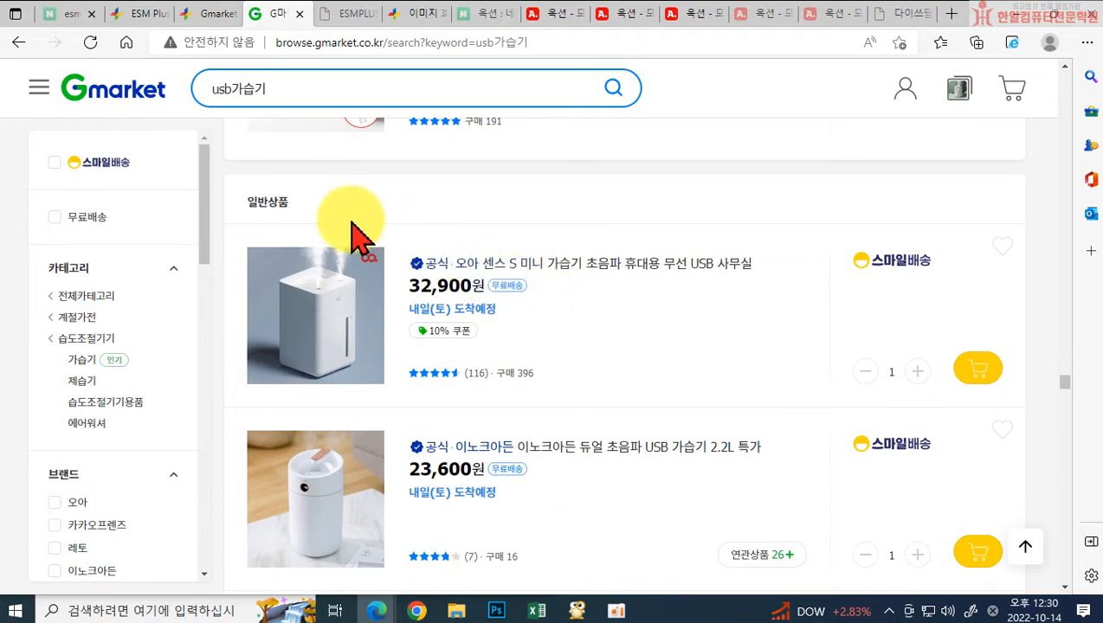
Look through the Gmarket search results for usb가습기, from the regular listings up to the 파워상품 and 먼저 둘러보세요 ad sections
{"action": "scroll", "coordinate": [650, 379], "scroll_direction": "up", "scroll_amount": 8}
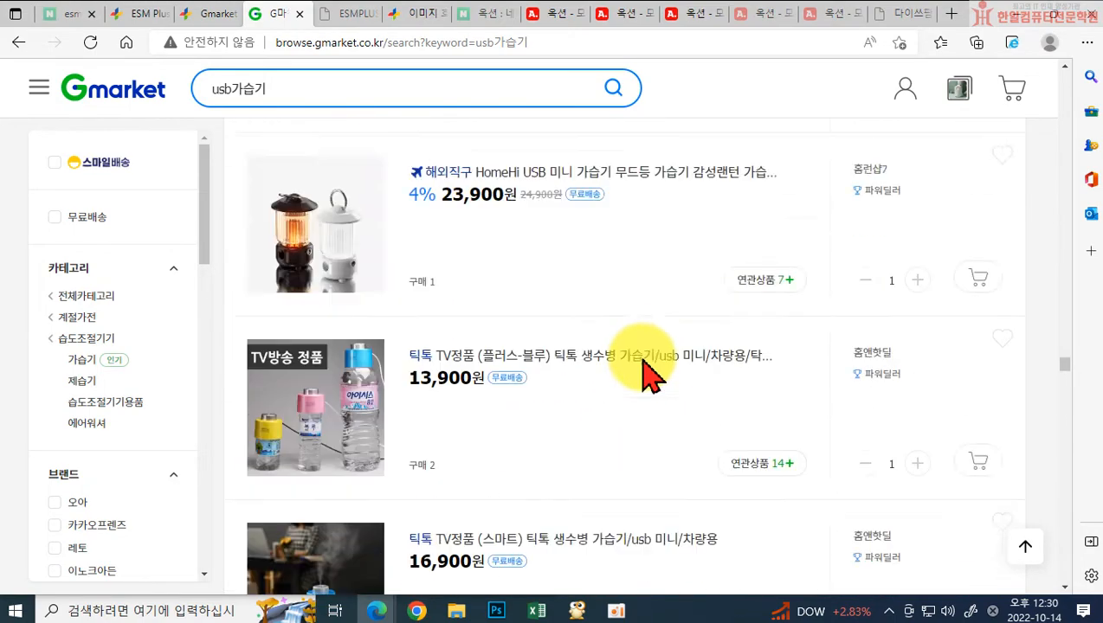
{"action": "scroll", "coordinate": [649, 379], "scroll_direction": "up", "scroll_amount": 15}
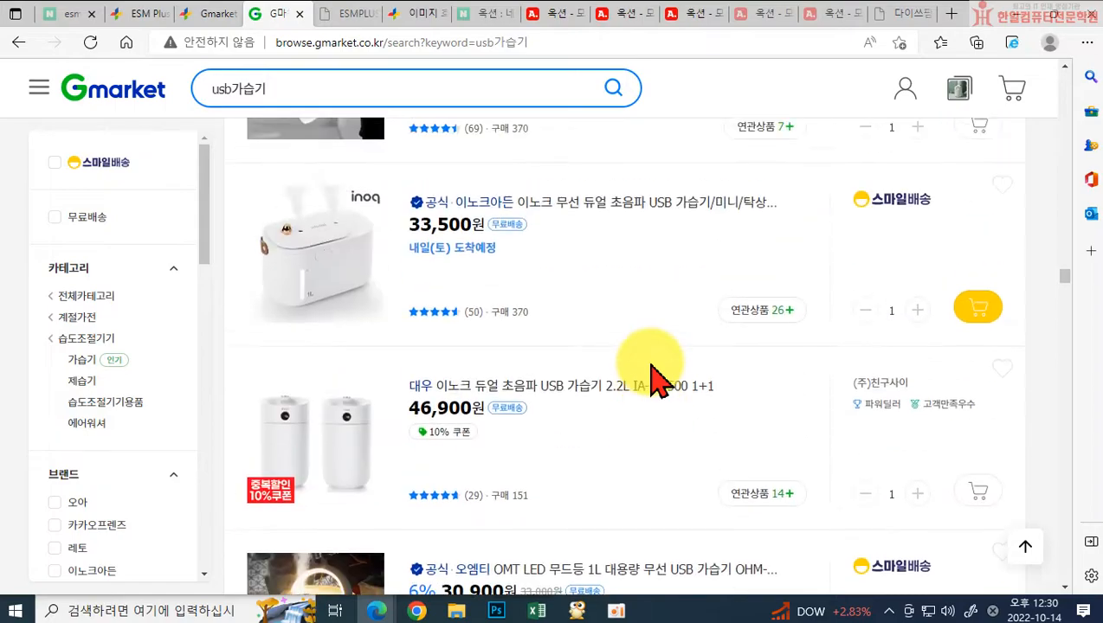
{"action": "scroll", "coordinate": [658, 380], "scroll_direction": "up", "scroll_amount": 15}
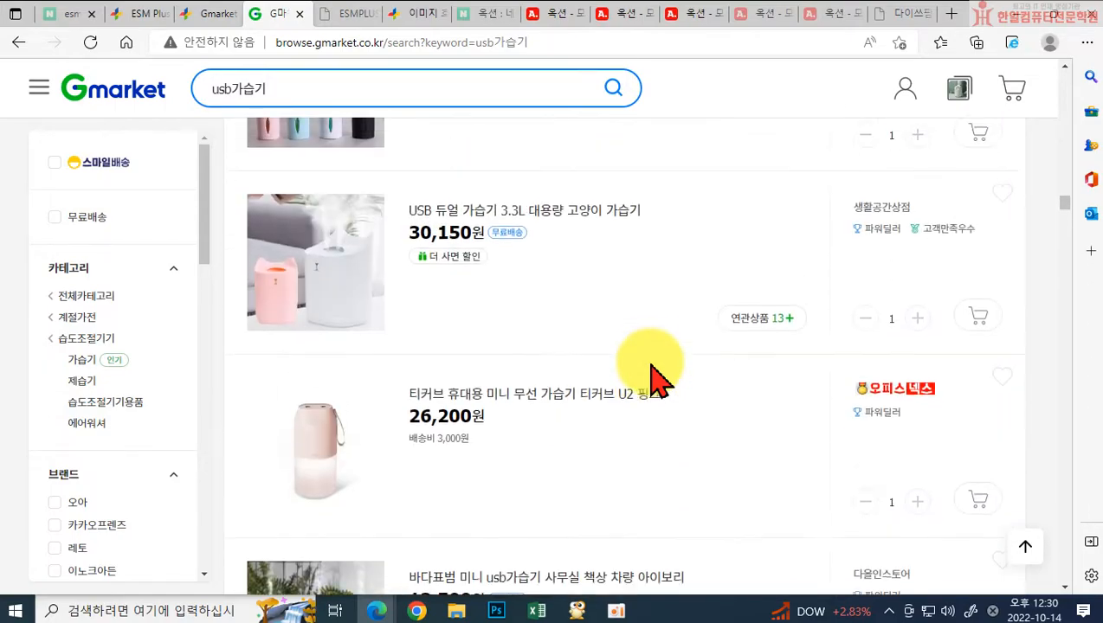
{"action": "scroll", "coordinate": [658, 379], "scroll_direction": "up", "scroll_amount": 15}
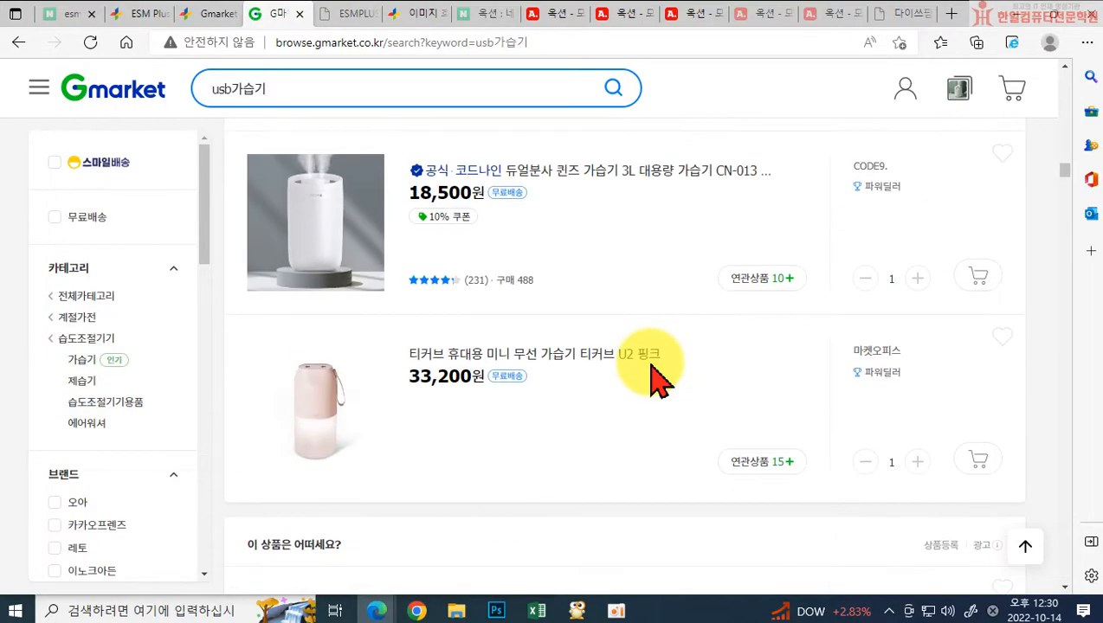
{"action": "scroll", "coordinate": [656, 379], "scroll_direction": "up", "scroll_amount": 15}
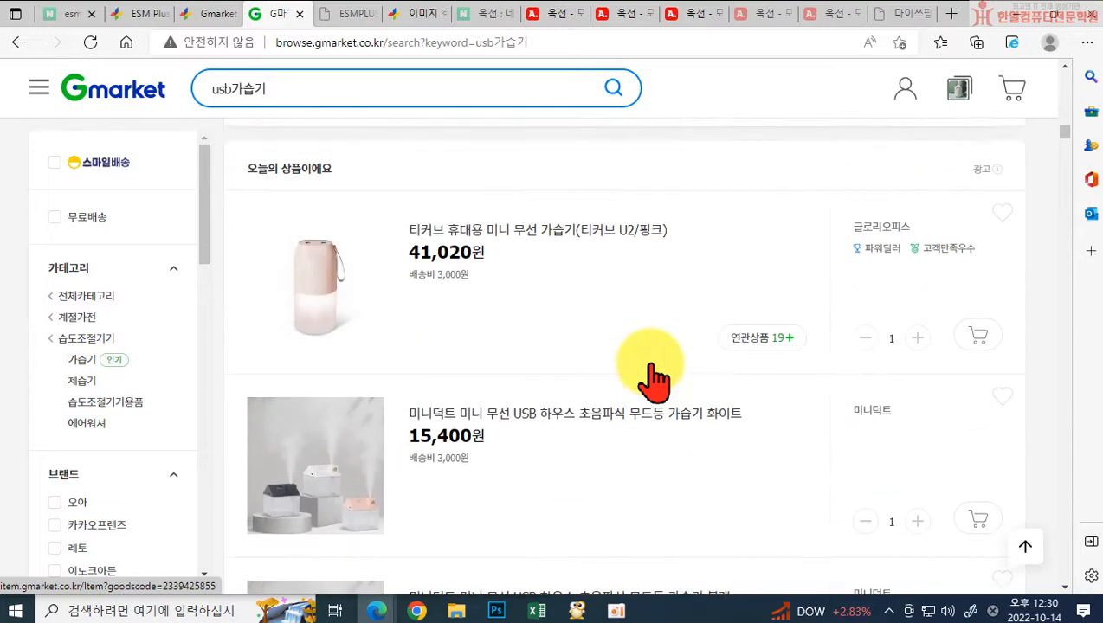
{"action": "scroll", "coordinate": [655, 379], "scroll_direction": "up", "scroll_amount": 15}
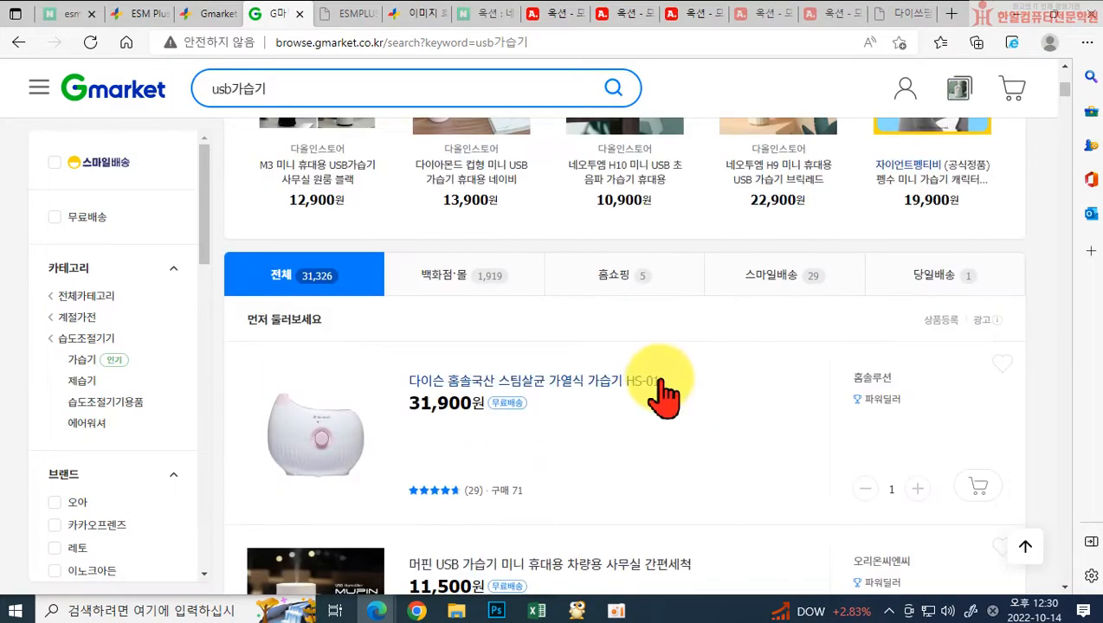
{"action": "scroll", "coordinate": [792, 477], "scroll_direction": "down", "scroll_amount": 3}
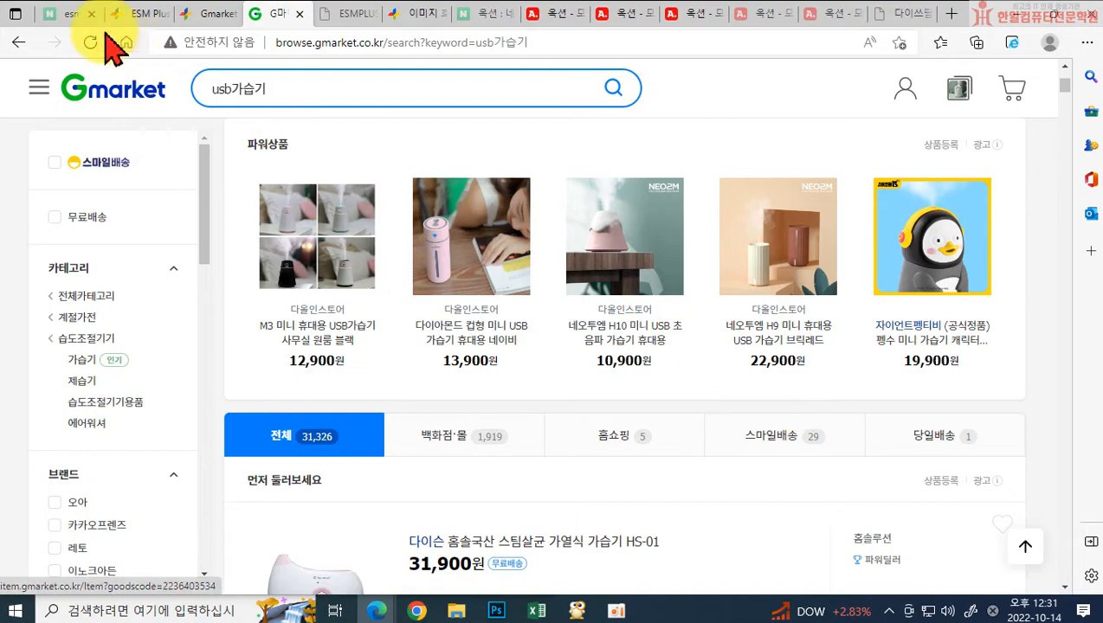
Search Naver for "usb가습기" and open the shopping results for it
{"action": "left_click", "coordinate": [73, 14]}
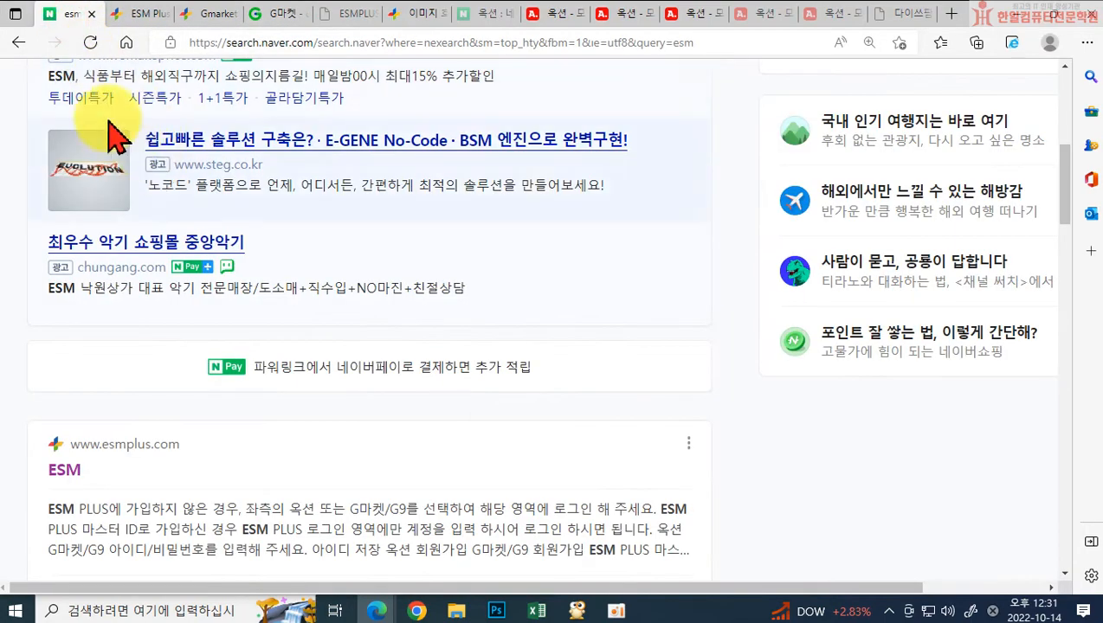
{"action": "scroll", "coordinate": [104, 164], "scroll_direction": "up", "scroll_amount": 5}
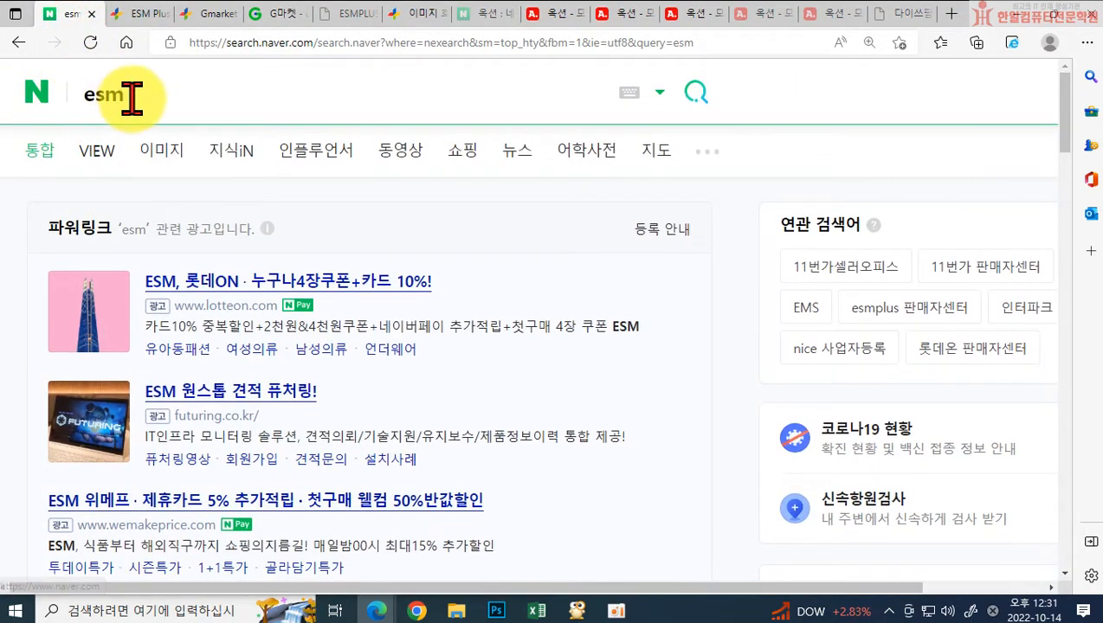
{"action": "left_click_drag", "start_coordinate": [123, 99], "coordinate": [52, 104]}
{"action": "type", "text": "usb가"}
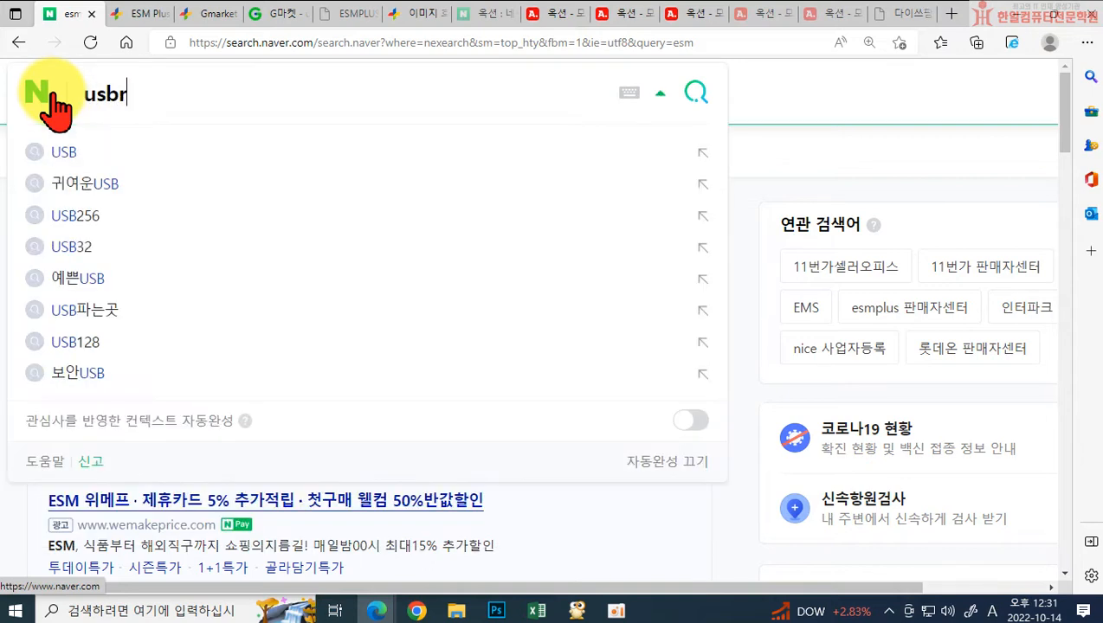
{"action": "type", "text": "습기"}
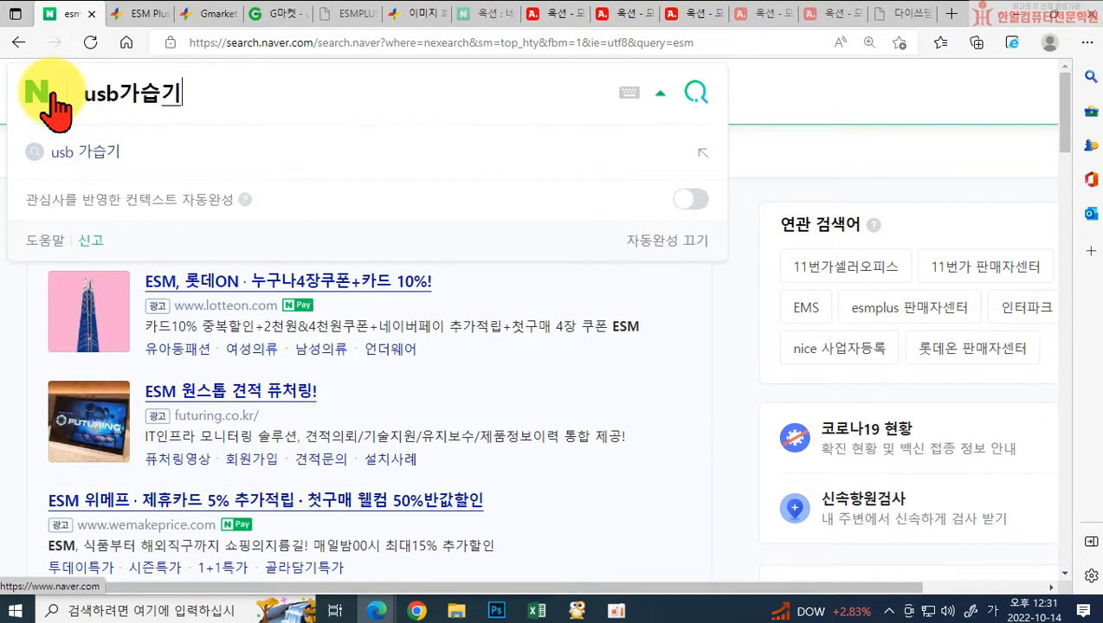
{"action": "key", "text": "Return"}
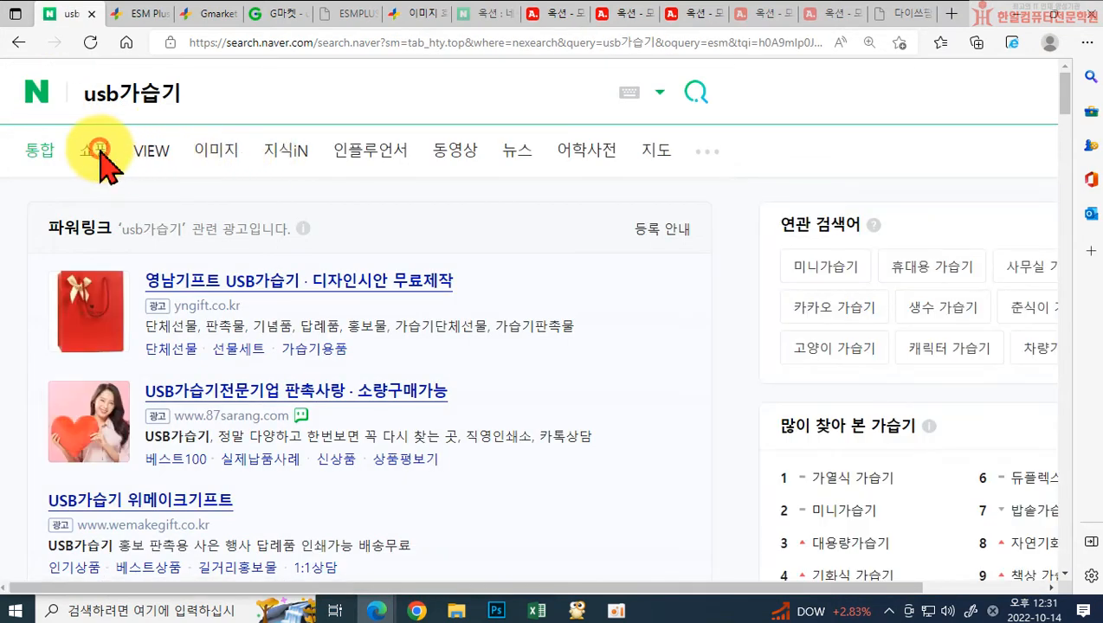
{"action": "left_click", "coordinate": [99, 146]}
Examine the Naver Shopping listings for usb가습기 and their per-mall prices down to the end of the first results page
{"action": "scroll", "coordinate": [965, 399], "scroll_direction": "down", "scroll_amount": 4}
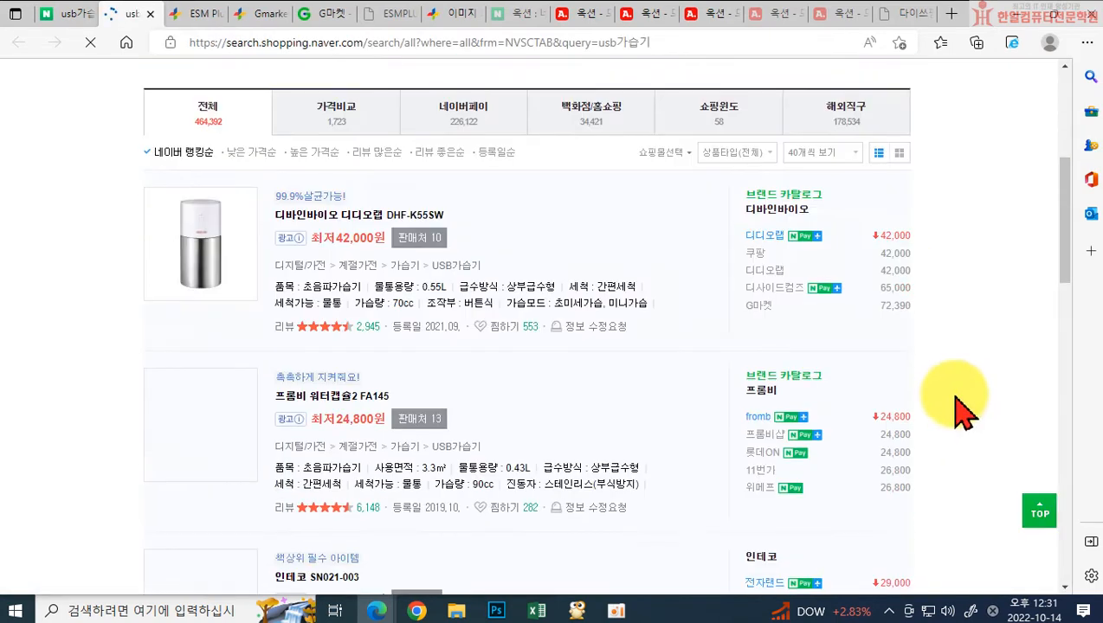
{"action": "scroll", "coordinate": [909, 407], "scroll_direction": "down", "scroll_amount": 15}
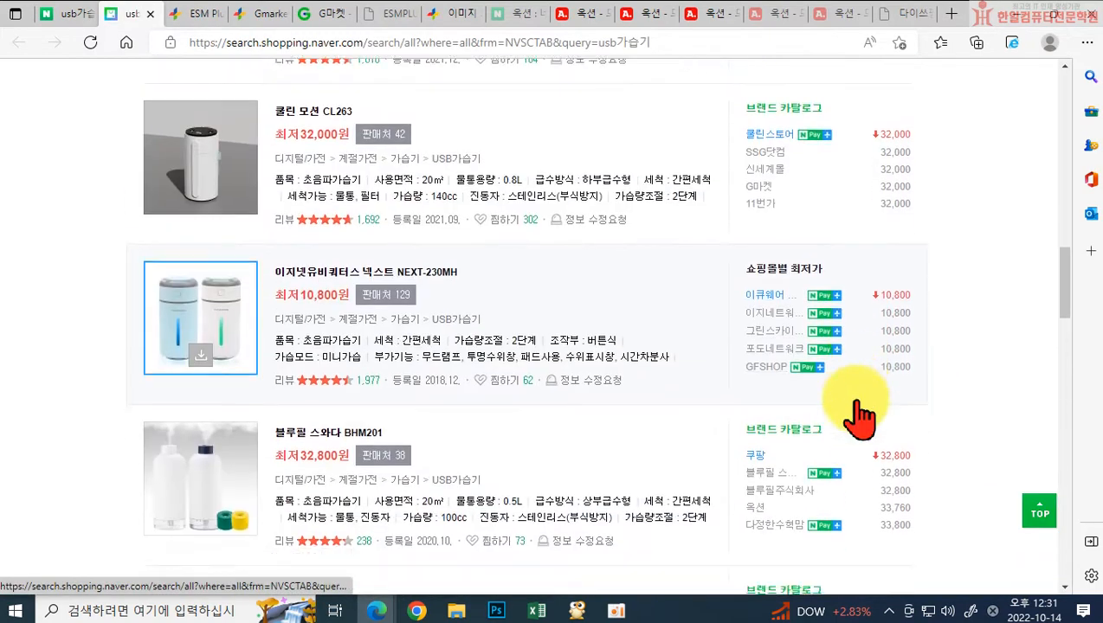
{"action": "scroll", "coordinate": [862, 418], "scroll_direction": "down", "scroll_amount": 12}
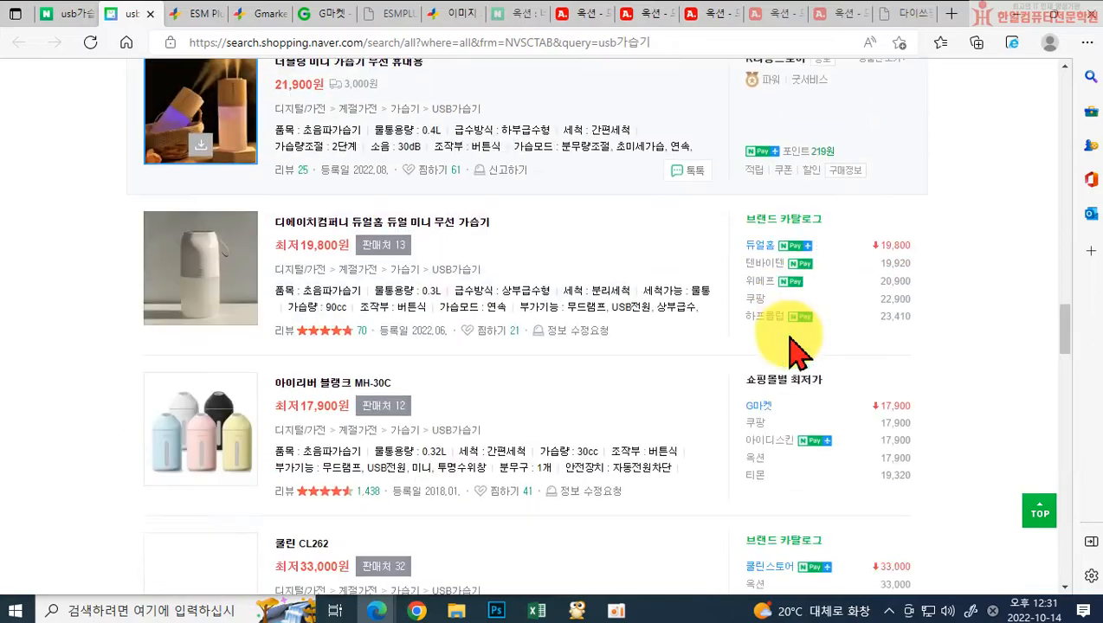
{"action": "scroll", "coordinate": [788, 376], "scroll_direction": "down", "scroll_amount": 10}
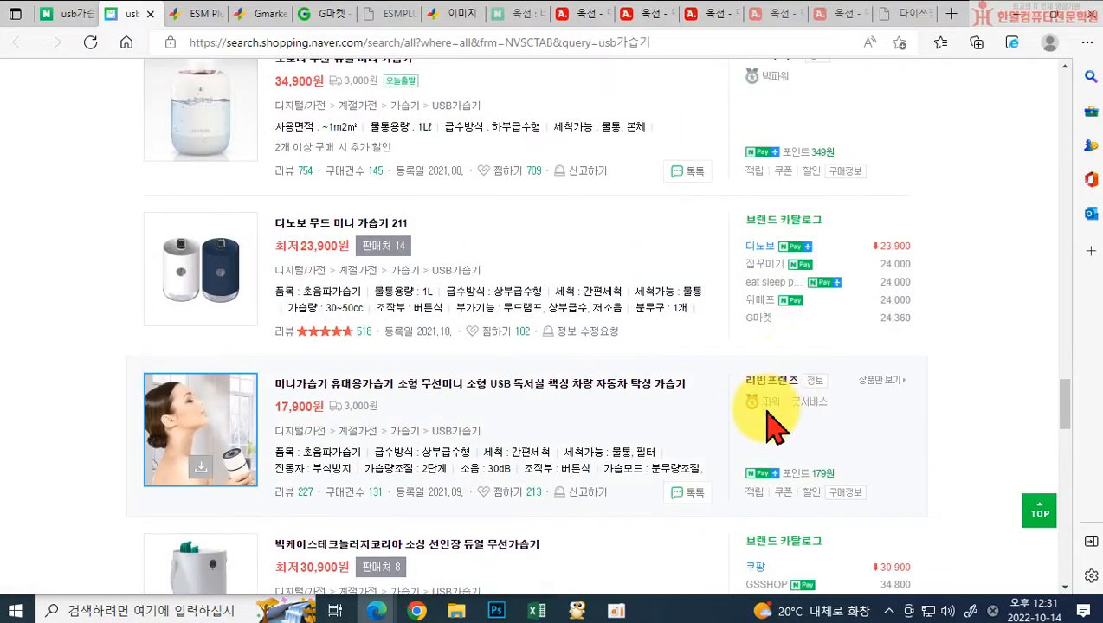
{"action": "scroll", "coordinate": [779, 398], "scroll_direction": "down", "scroll_amount": 5}
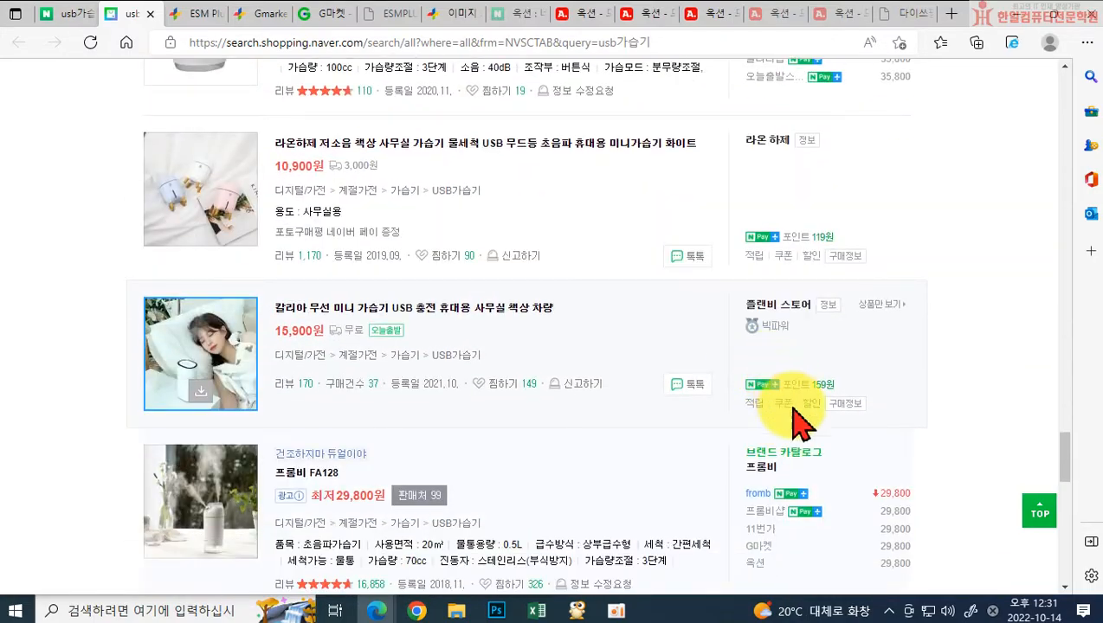
{"action": "scroll", "coordinate": [798, 459], "scroll_direction": "down", "scroll_amount": 12}
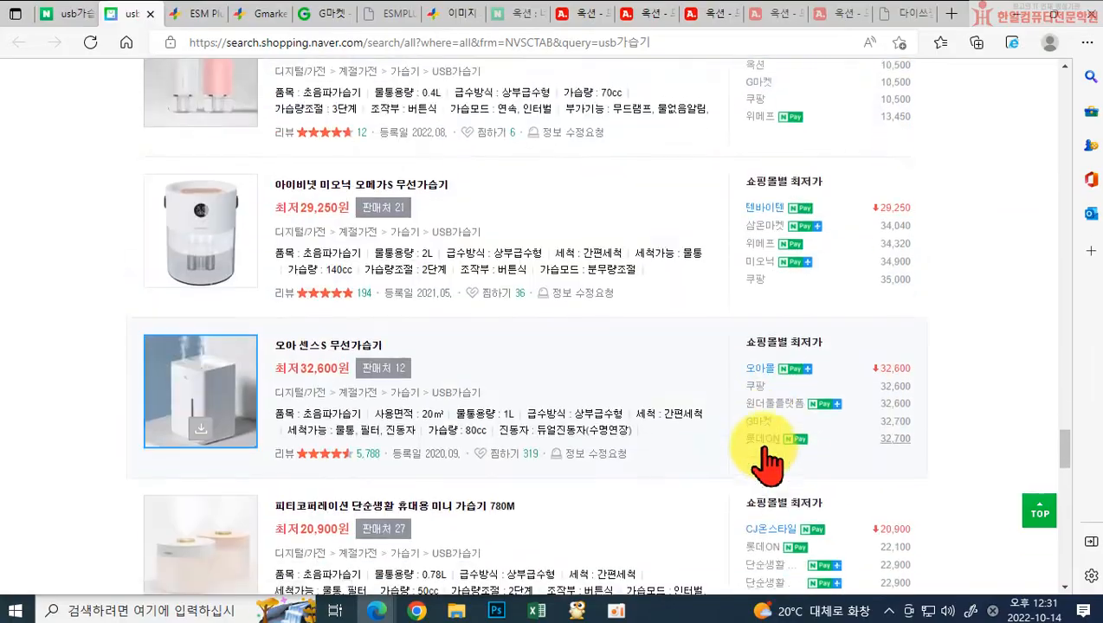
{"action": "scroll", "coordinate": [768, 465], "scroll_direction": "down", "scroll_amount": 15}
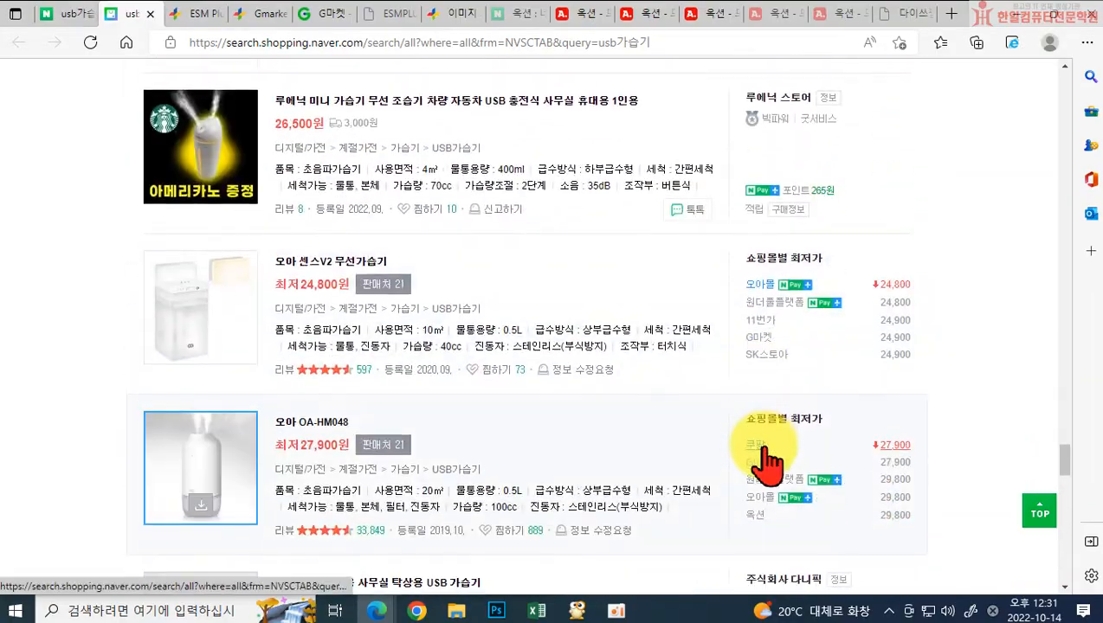
{"action": "scroll", "coordinate": [768, 465], "scroll_direction": "down", "scroll_amount": 12}
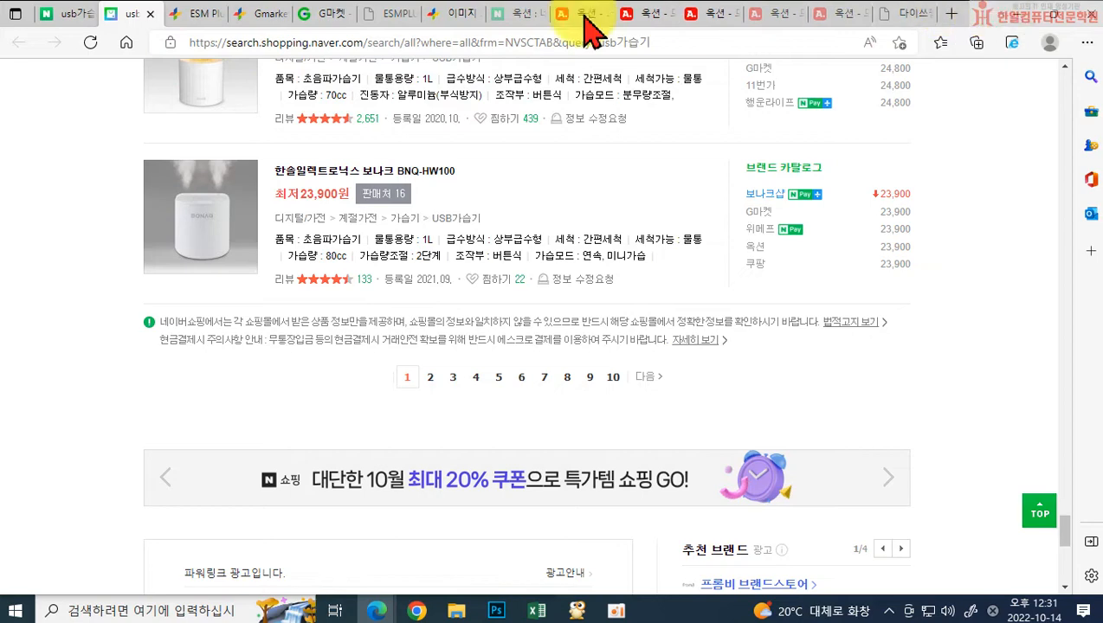
From the 광고/부가서비스 section of ESM Plus, open the 지마켓 광고센터 and go to its 파워클릭 ad registration page
{"action": "left_click", "coordinate": [194, 16]}
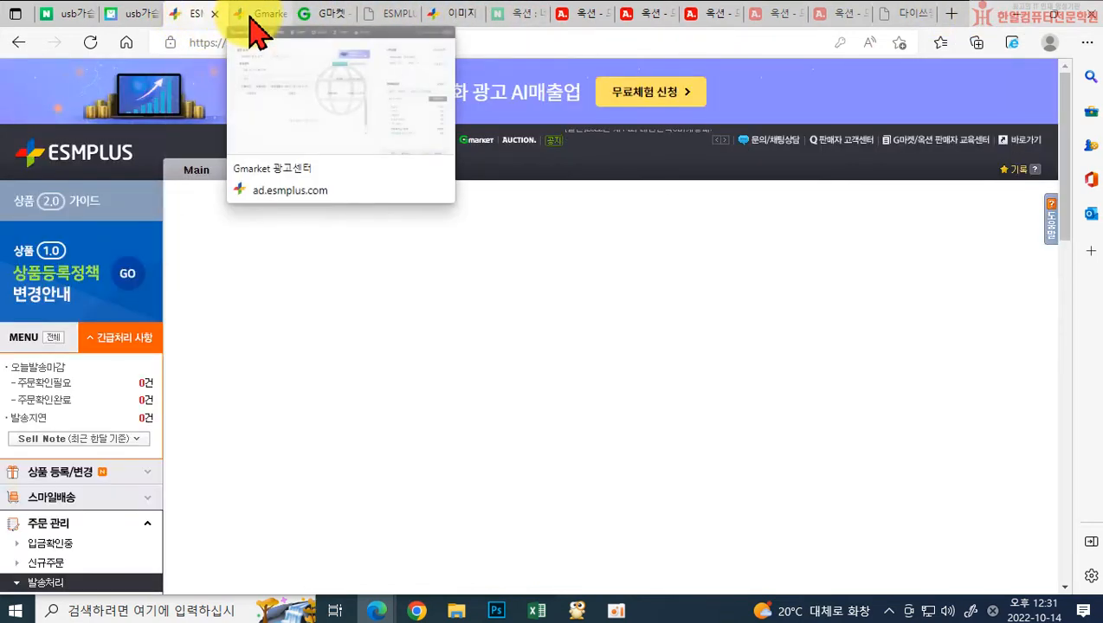
{"action": "scroll", "coordinate": [102, 351], "scroll_direction": "down", "scroll_amount": 3}
{"action": "scroll", "coordinate": [86, 299], "scroll_direction": "up", "scroll_amount": 1}
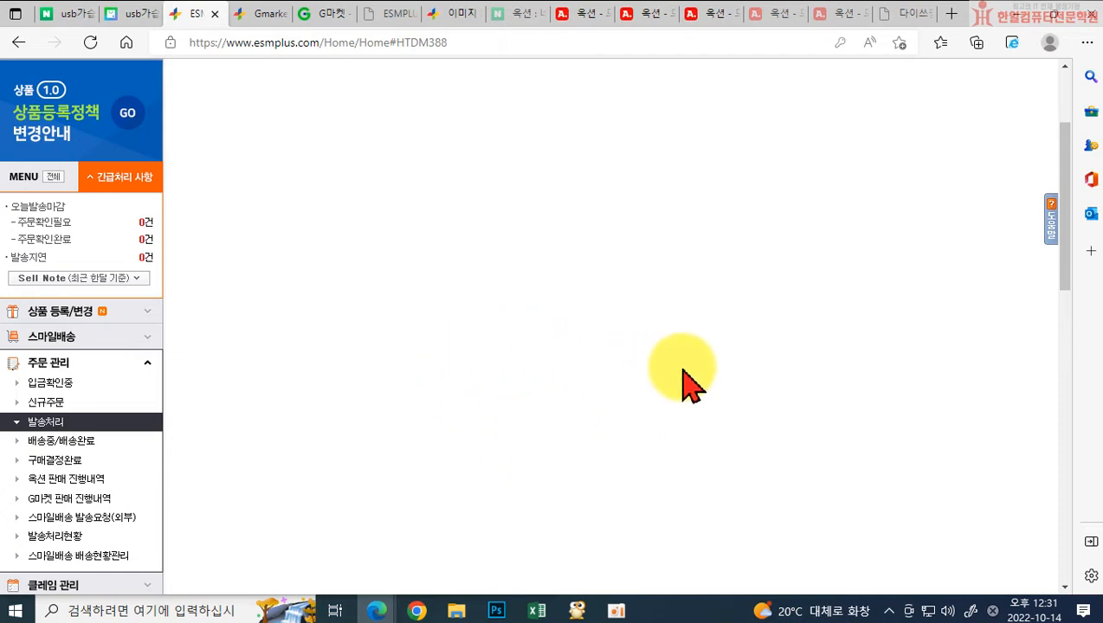
{"action": "scroll", "coordinate": [683, 381], "scroll_direction": "down", "scroll_amount": 1}
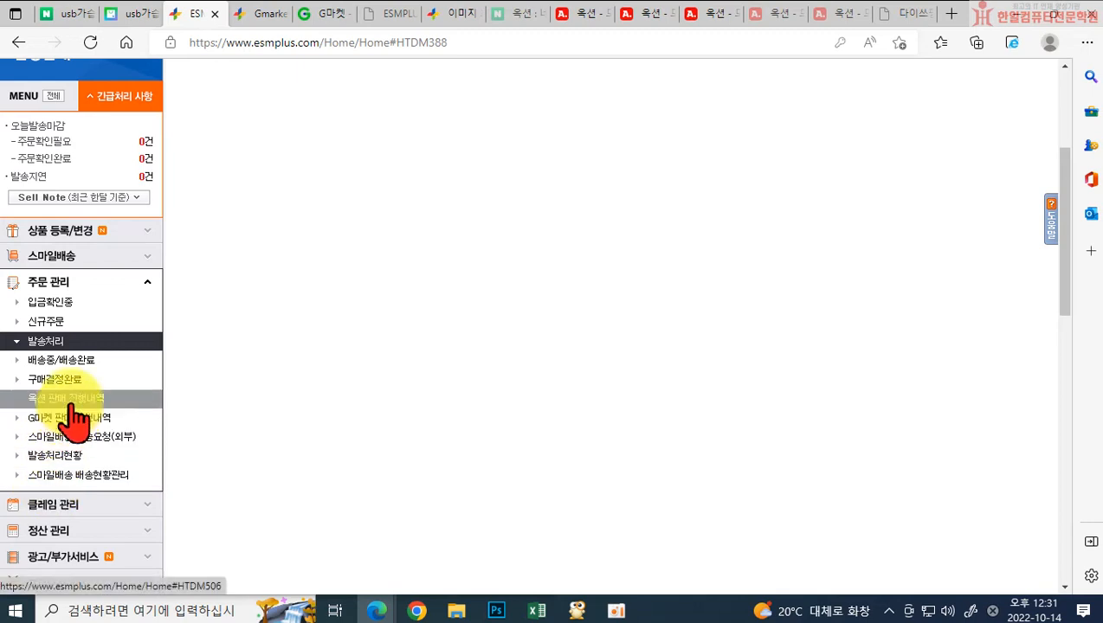
{"action": "scroll", "coordinate": [71, 398], "scroll_direction": "down", "scroll_amount": 1}
{"action": "left_click", "coordinate": [63, 479]}
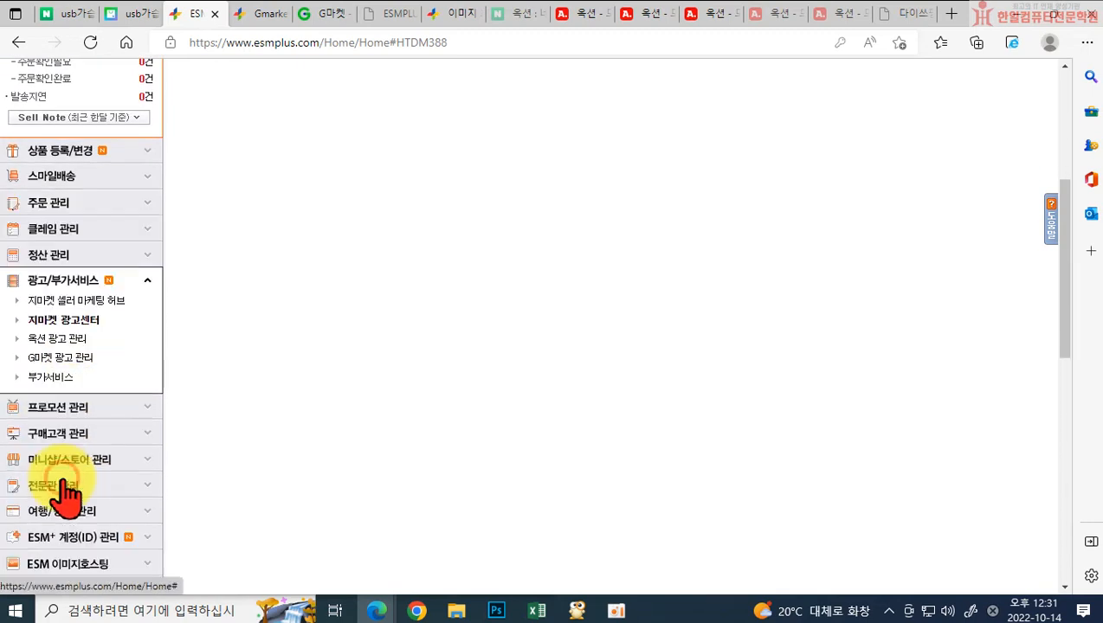
{"action": "left_click", "coordinate": [69, 326]}
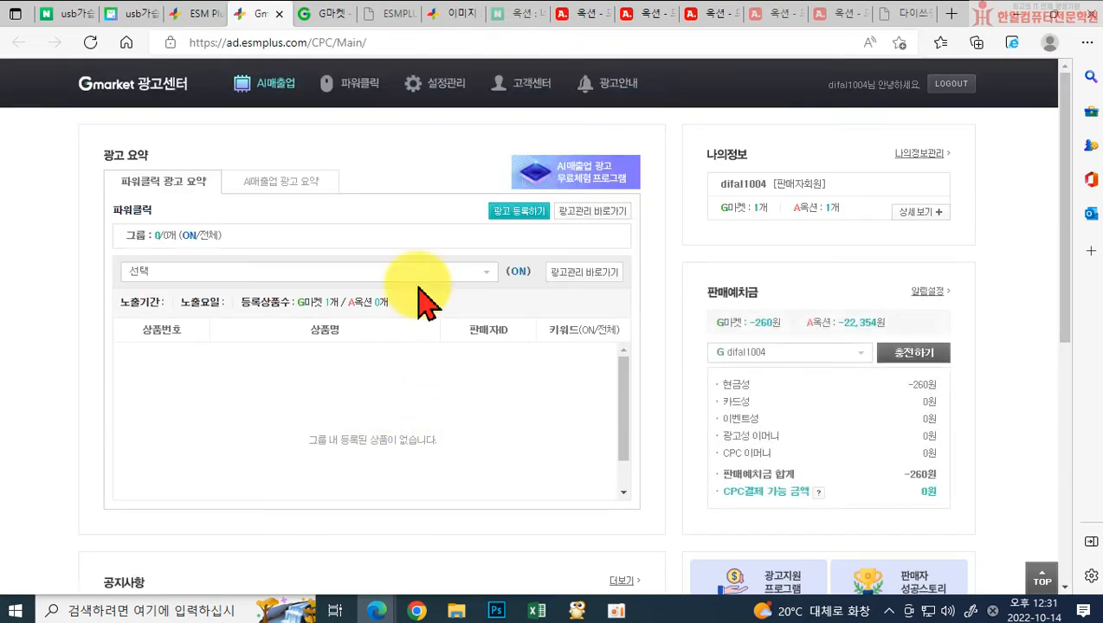
{"action": "left_click", "coordinate": [368, 92]}
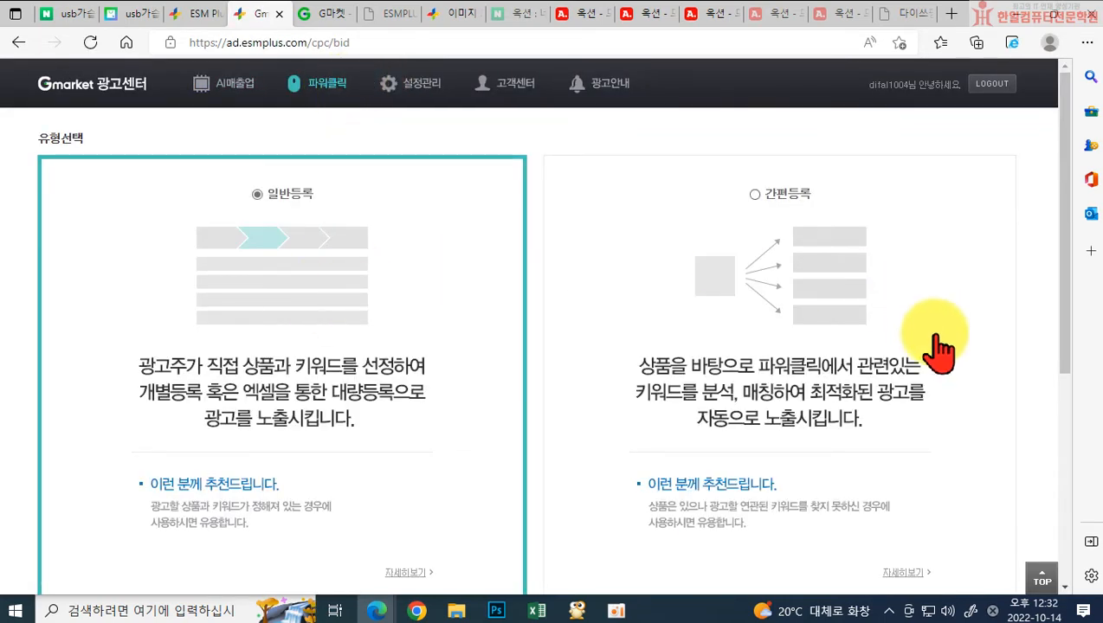
Compare the 간편등록 and 일반등록 registration types by selecting each and reading its description
{"action": "left_click", "coordinate": [762, 194]}
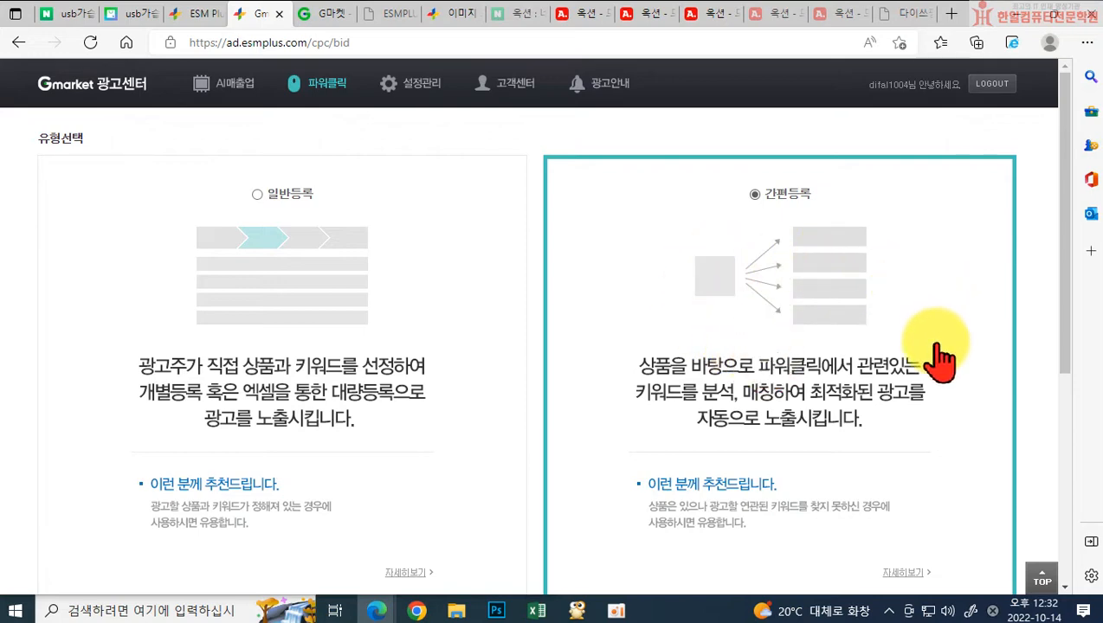
{"action": "scroll", "coordinate": [788, 345], "scroll_direction": "down", "scroll_amount": 2}
{"action": "scroll", "coordinate": [837, 295], "scroll_direction": "up", "scroll_amount": 2}
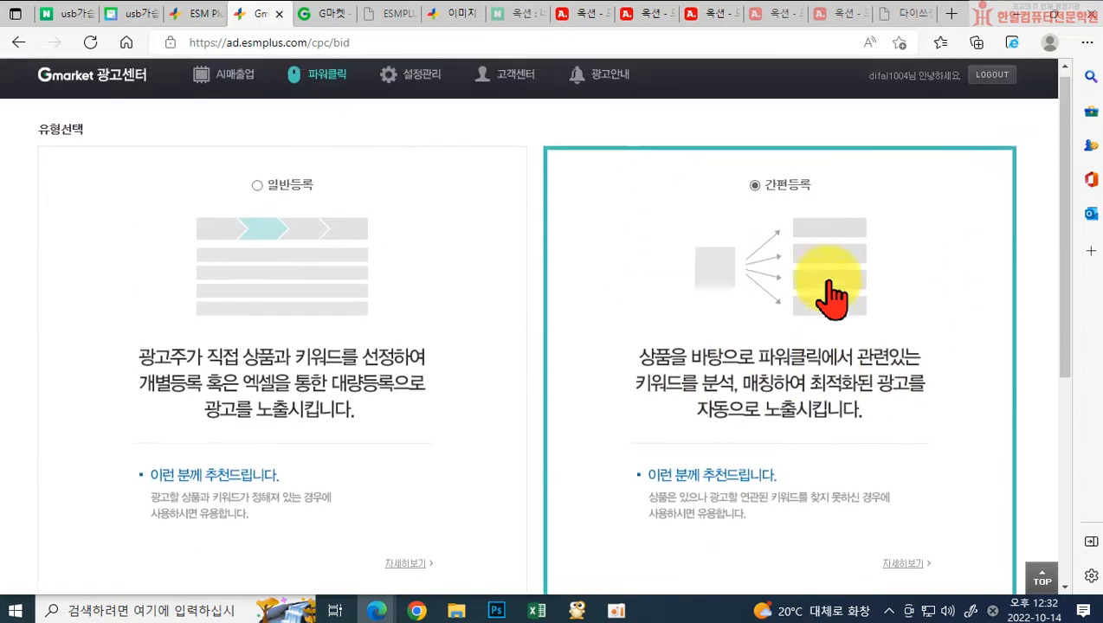
{"action": "left_click", "coordinate": [258, 195]}
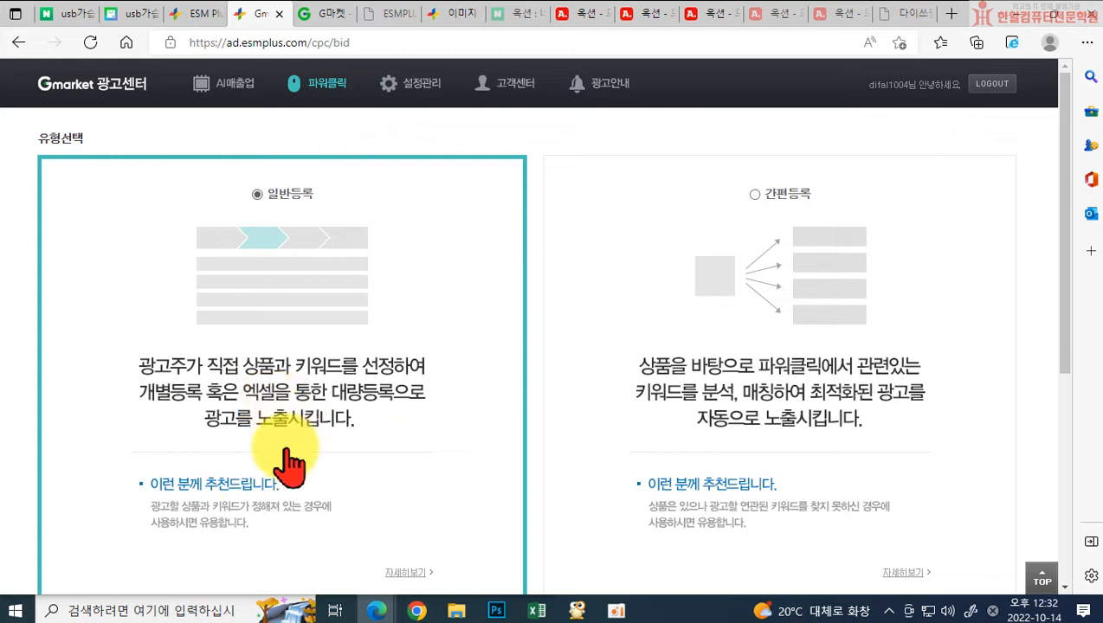
{"action": "scroll", "coordinate": [355, 329], "scroll_direction": "down", "scroll_amount": 1}
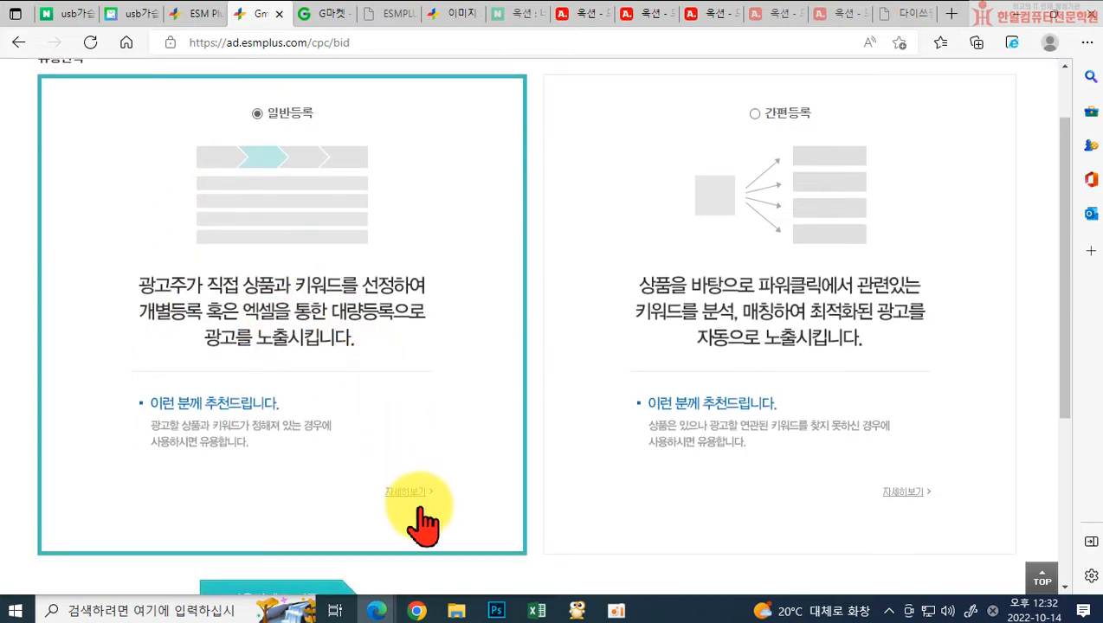
{"action": "scroll", "coordinate": [398, 485], "scroll_direction": "down", "scroll_amount": 1}
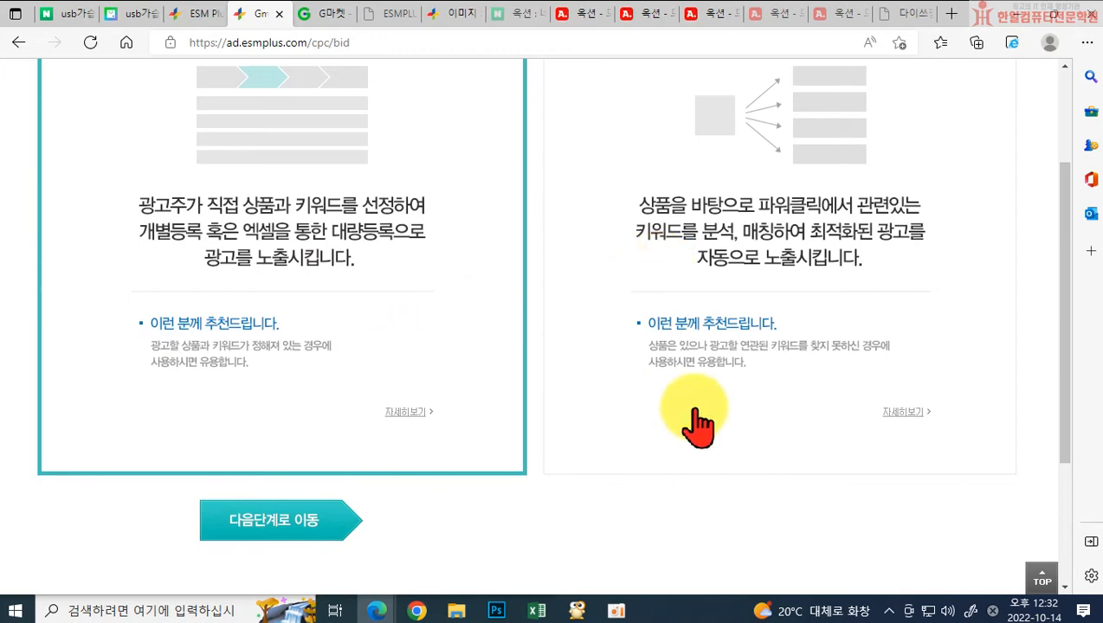
Choose 간편등록 as the registration type, proceed to its registration form, and review the group, click-cost and product selection sections
{"action": "left_click", "coordinate": [805, 357]}
{"action": "scroll", "coordinate": [775, 389], "scroll_direction": "down", "scroll_amount": 5}
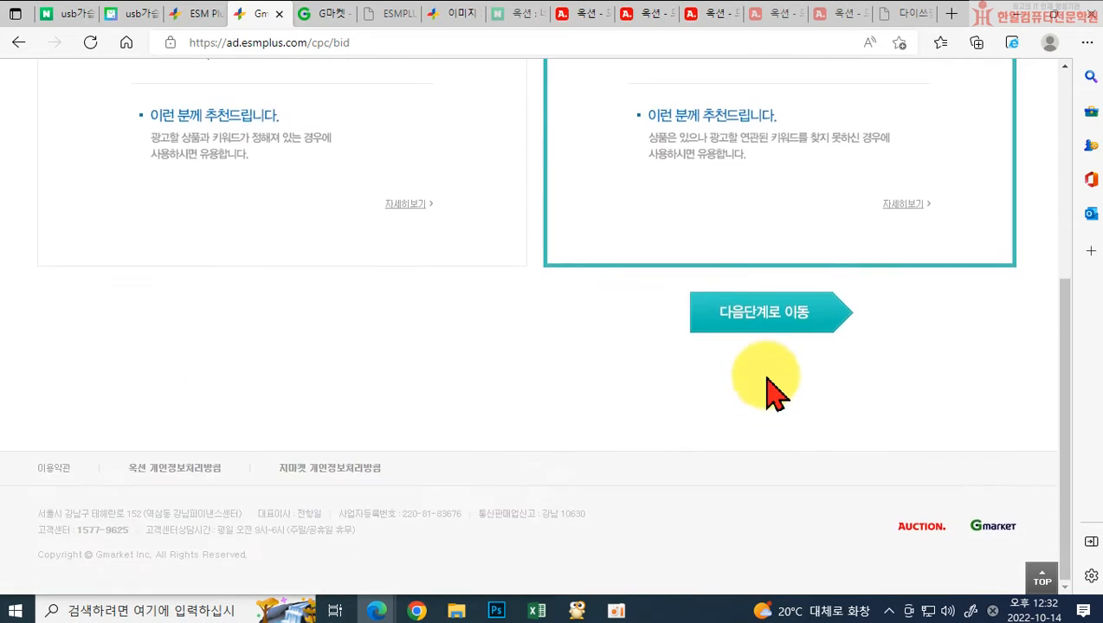
{"action": "left_click", "coordinate": [774, 316]}
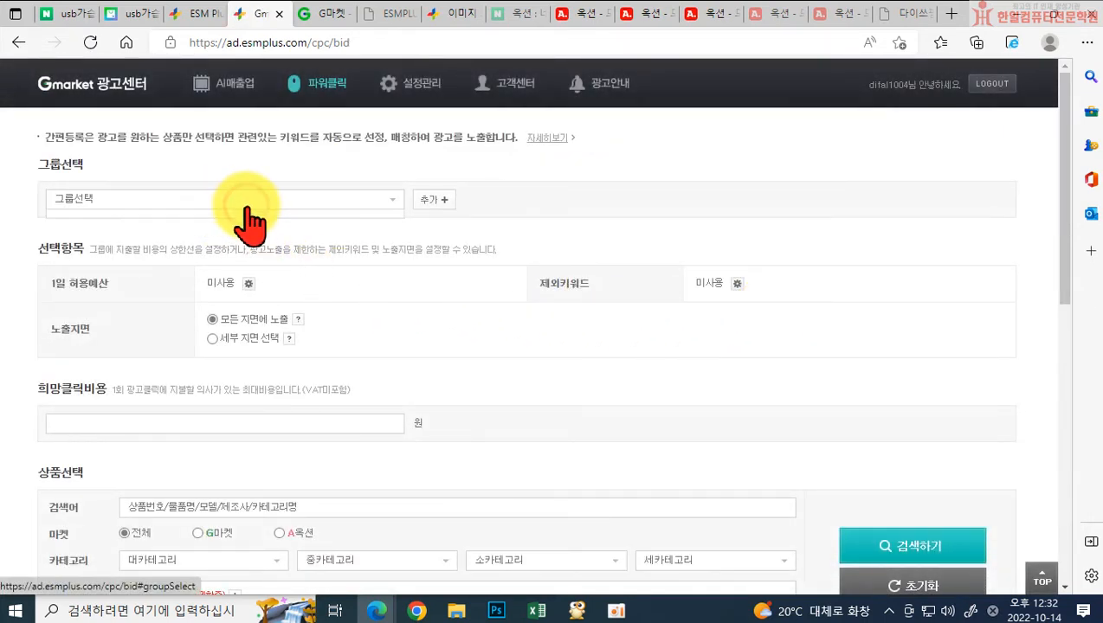
{"action": "scroll", "coordinate": [259, 260], "scroll_direction": "down", "scroll_amount": 2}
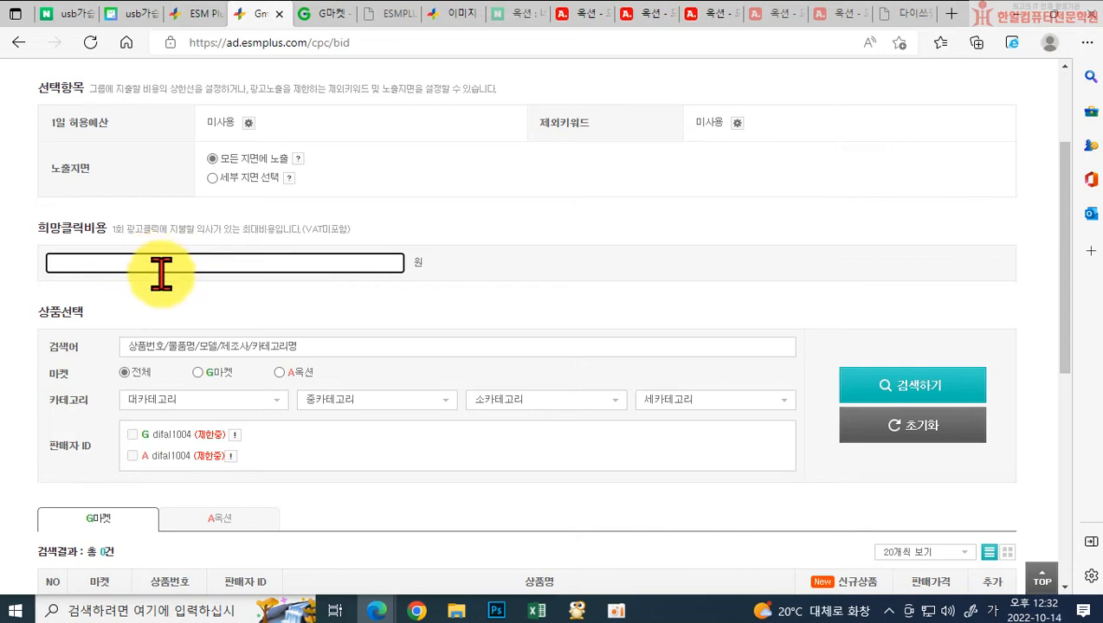
{"action": "scroll", "coordinate": [202, 365], "scroll_direction": "down", "scroll_amount": 6}
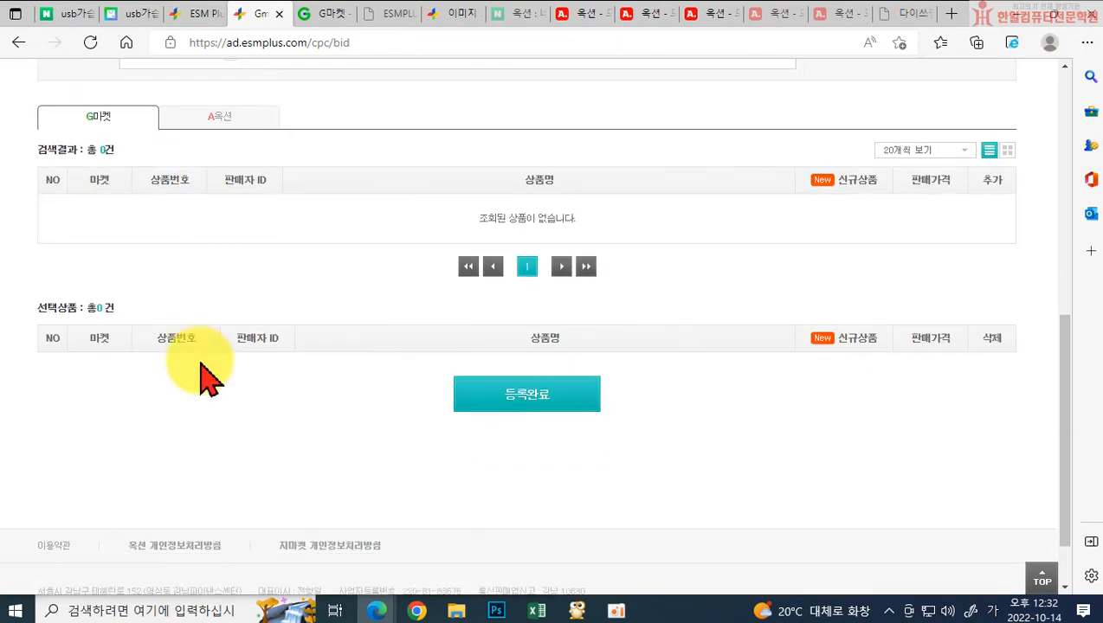
Close the ad registration page and reopen the 지마켓 광고센터 from the 광고/부가서비스 section of ESM Plus
{"action": "scroll", "coordinate": [351, 226], "scroll_direction": "up", "scroll_amount": 8}
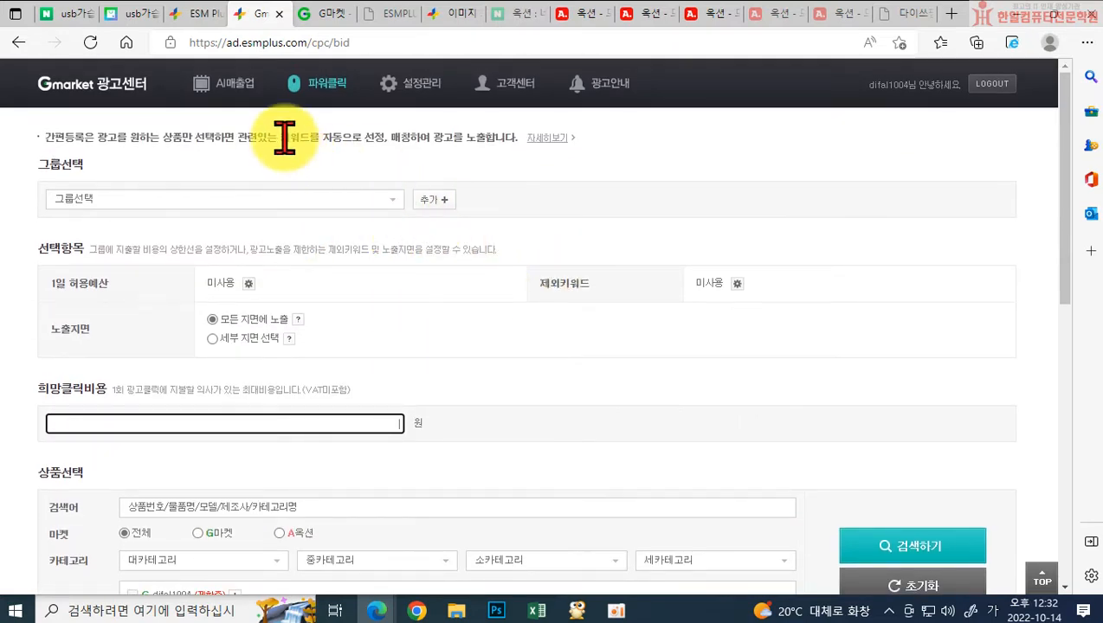
{"action": "left_click", "coordinate": [280, 14]}
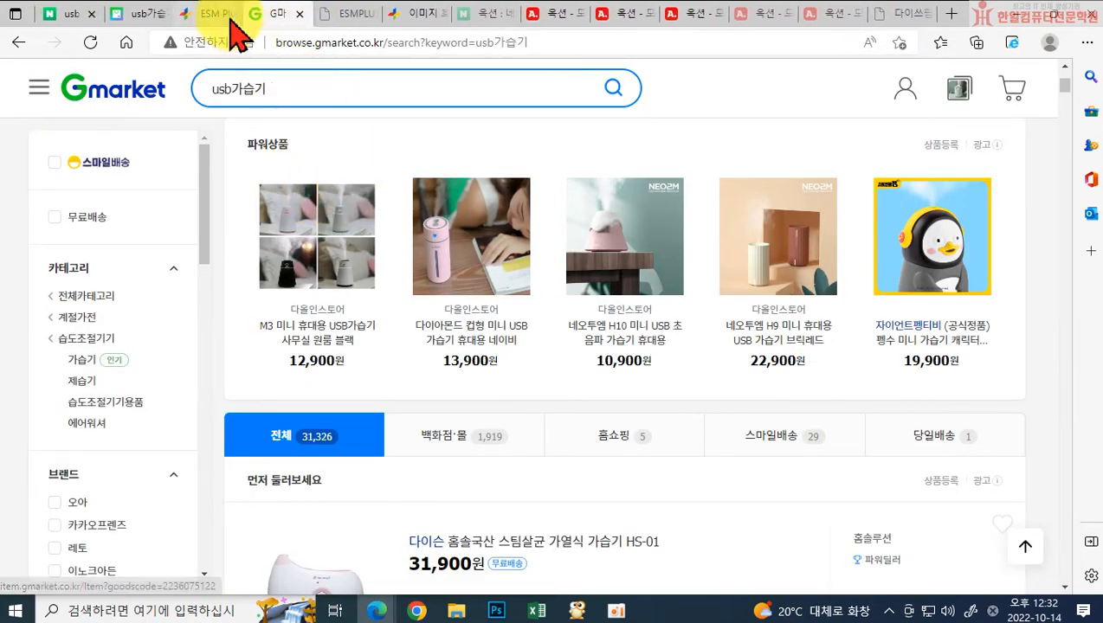
{"action": "left_click", "coordinate": [221, 14]}
{"action": "scroll", "coordinate": [139, 430], "scroll_direction": "down", "scroll_amount": 2}
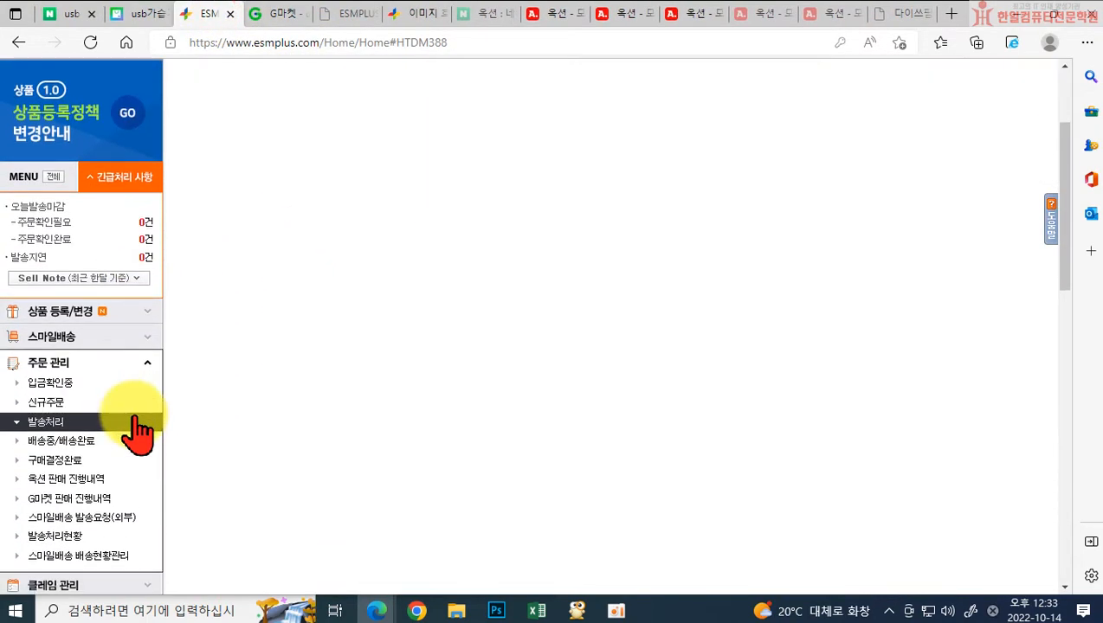
{"action": "scroll", "coordinate": [105, 400], "scroll_direction": "down", "scroll_amount": 1}
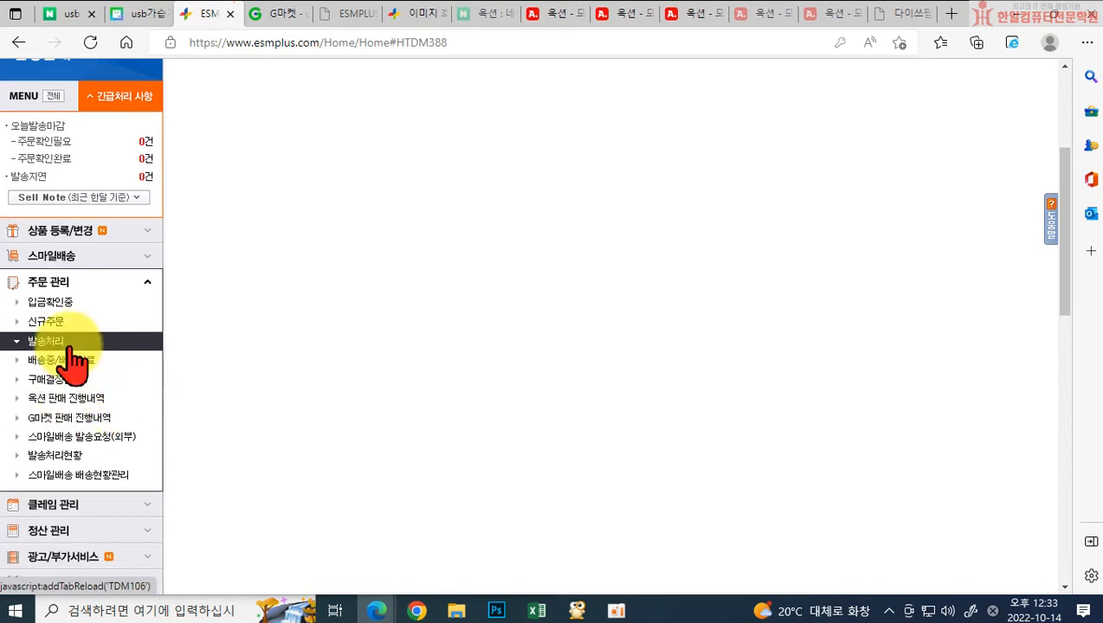
{"action": "scroll", "coordinate": [74, 362], "scroll_direction": "down", "scroll_amount": 2}
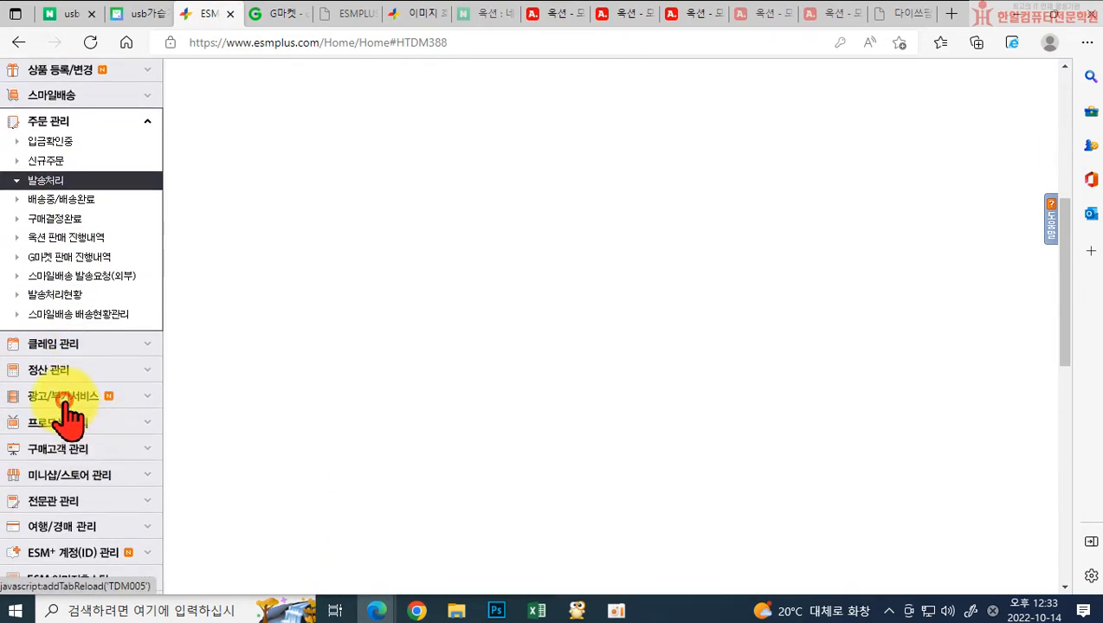
{"action": "left_click", "coordinate": [63, 399]}
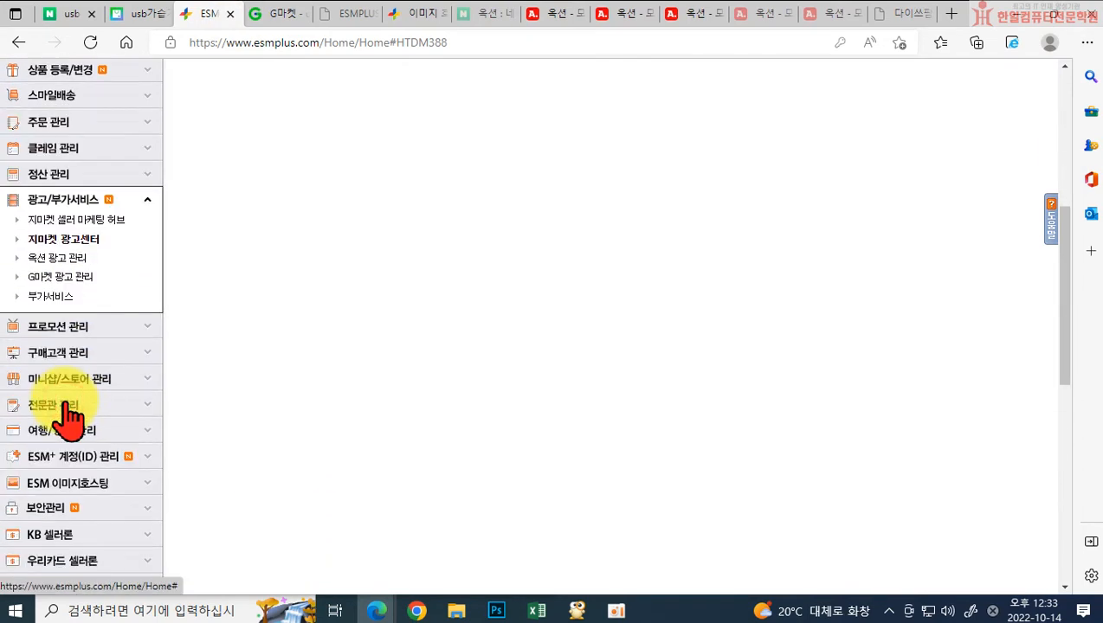
{"action": "left_click", "coordinate": [110, 243]}
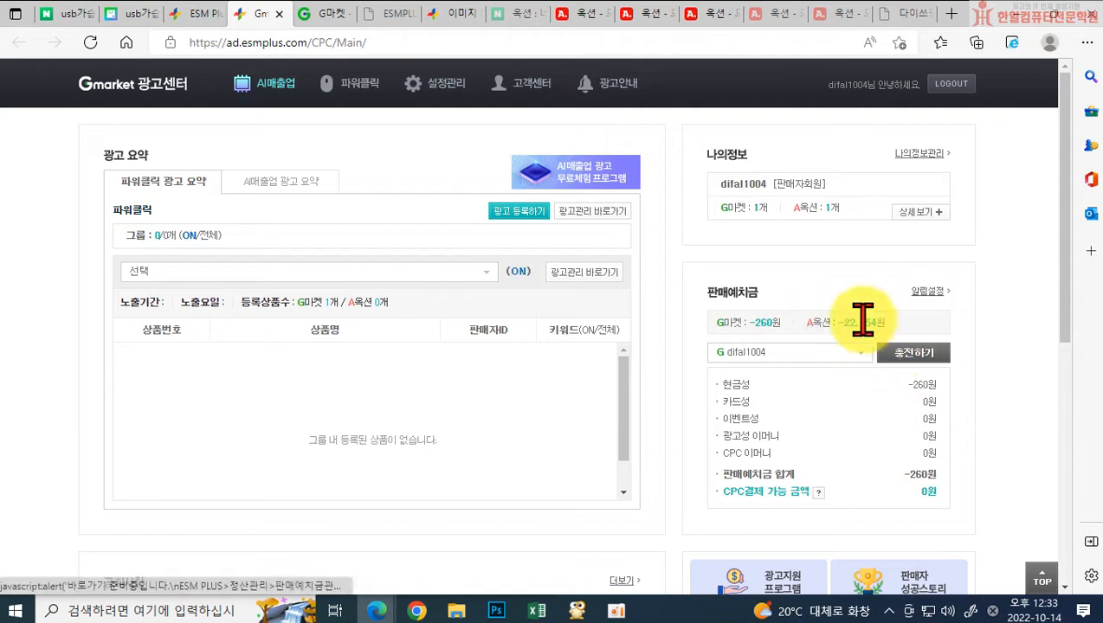
Open the 파워클릭 광고관리 page and display its 광고현황_간편그룹 list
{"action": "left_click", "coordinate": [355, 87]}
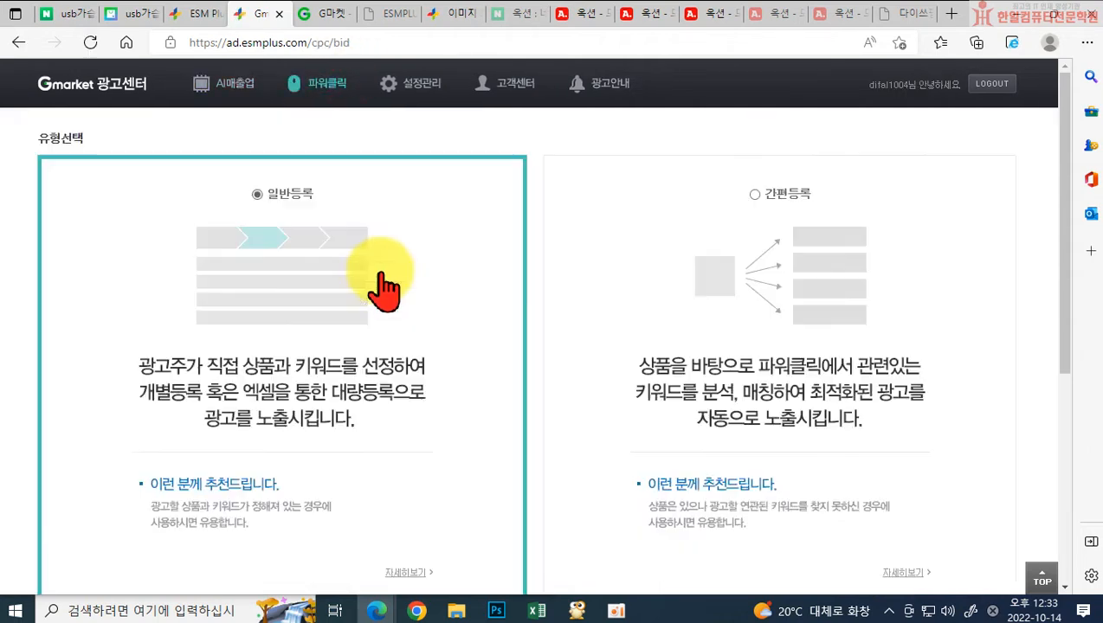
{"action": "mouse_move", "coordinate": [316, 85]}
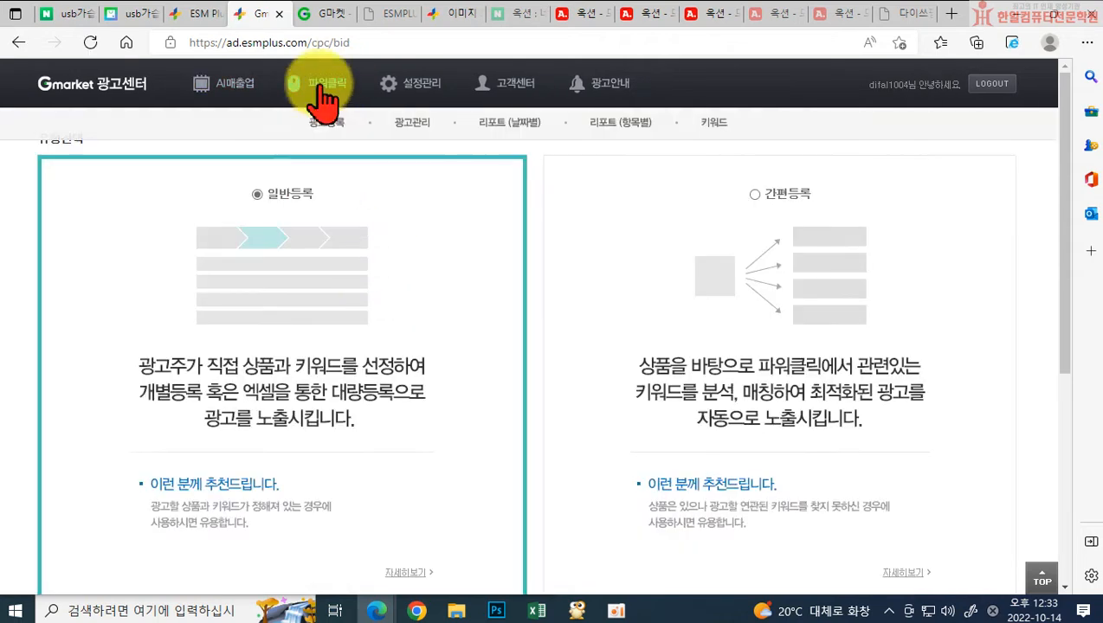
{"action": "left_click", "coordinate": [414, 127]}
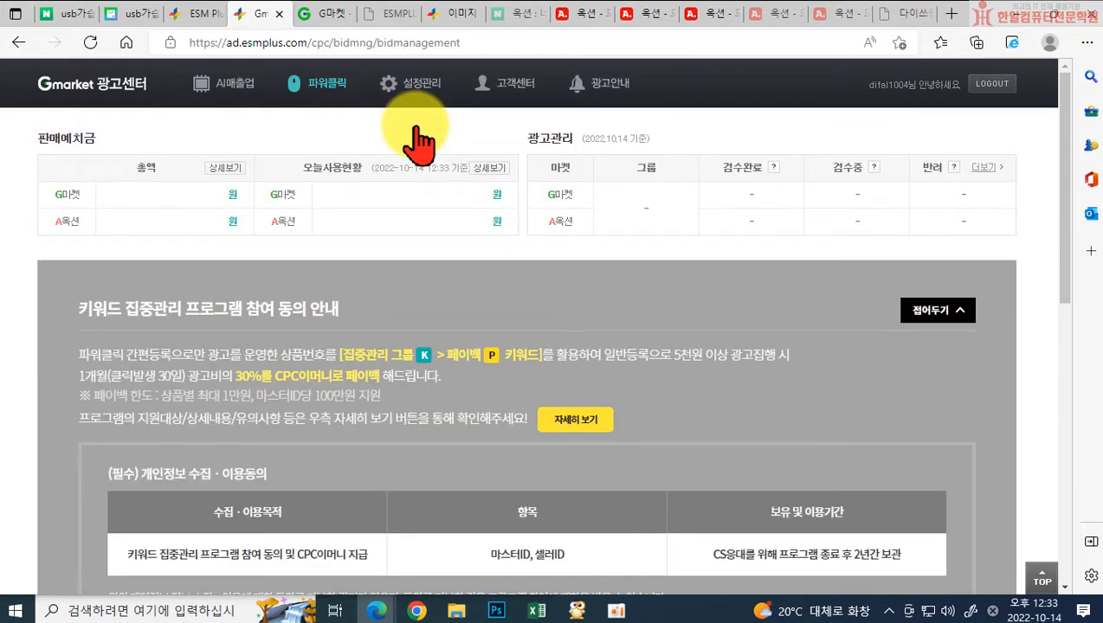
{"action": "scroll", "coordinate": [394, 217], "scroll_direction": "down", "scroll_amount": 5}
{"action": "scroll", "coordinate": [430, 337], "scroll_direction": "down", "scroll_amount": 2}
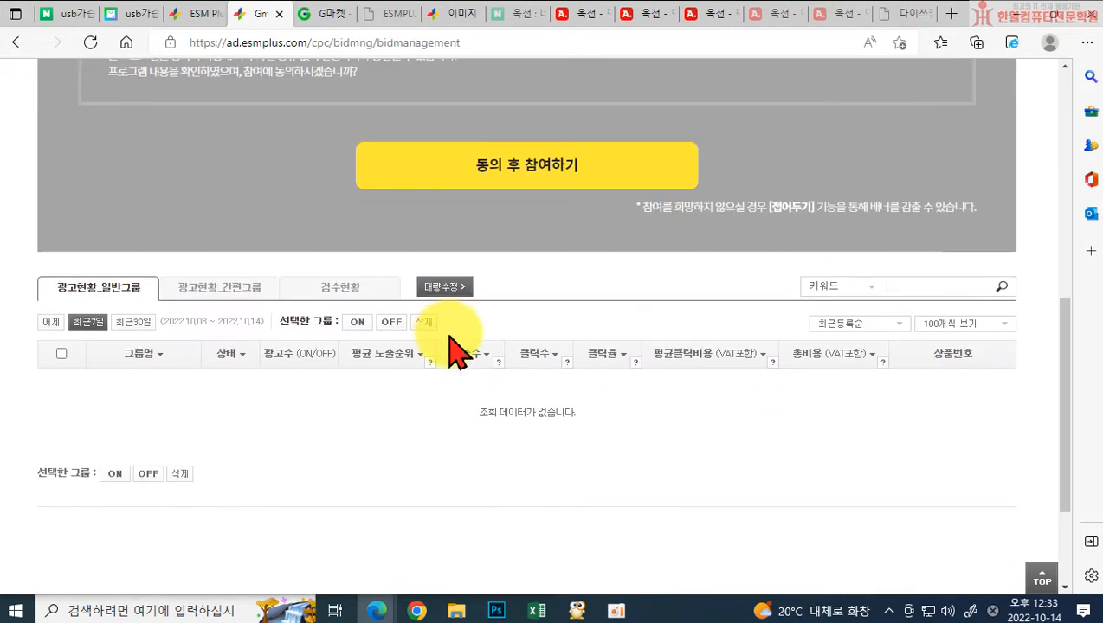
{"action": "left_click", "coordinate": [225, 290]}
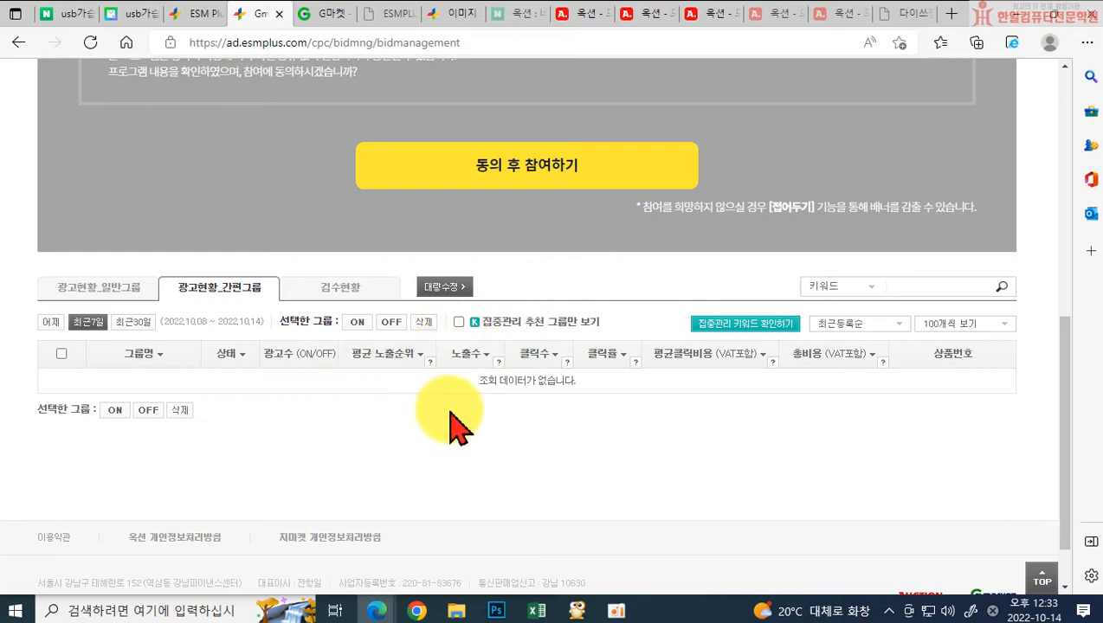
Examine the 광고관리 page, including the 판매예치금 summary, the 키워드 집중관리 program notice and the 간편그룹 list
{"action": "scroll", "coordinate": [480, 413], "scroll_direction": "up", "scroll_amount": 1}
{"action": "scroll", "coordinate": [481, 414], "scroll_direction": "up", "scroll_amount": 5}
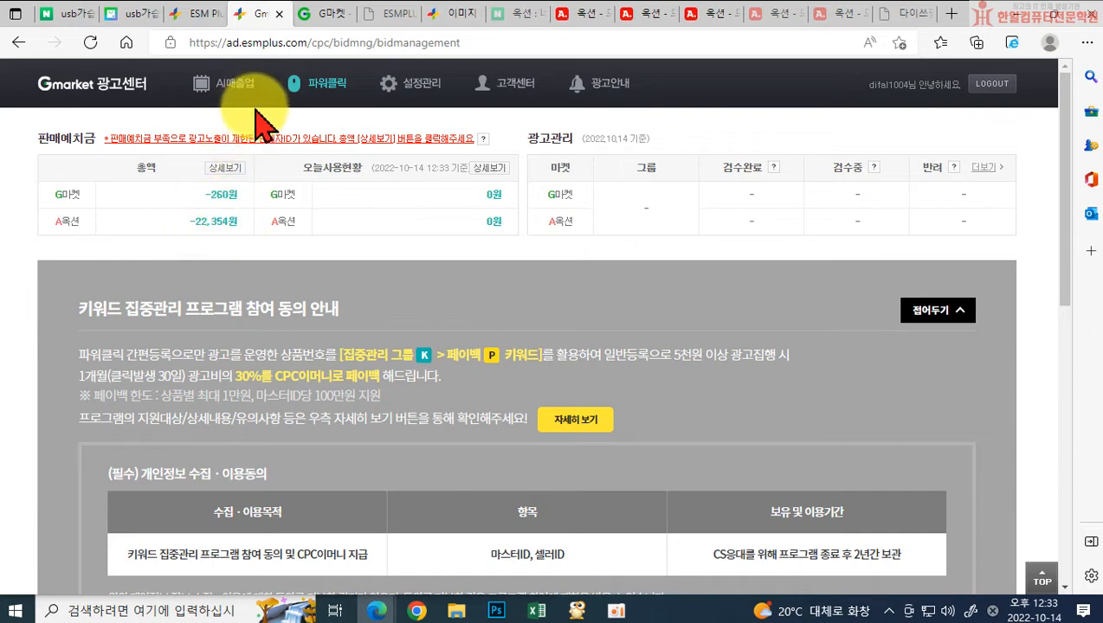
{"action": "mouse_move", "coordinate": [229, 94]}
{"action": "scroll", "coordinate": [315, 135], "scroll_direction": "down", "scroll_amount": 3}
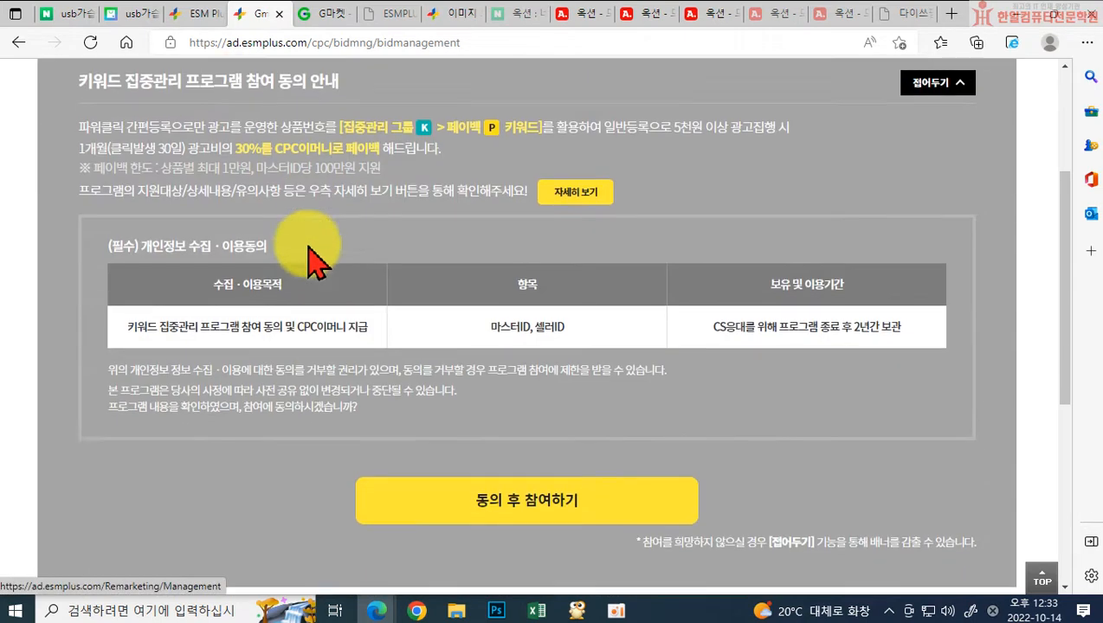
{"action": "scroll", "coordinate": [228, 271], "scroll_direction": "down", "scroll_amount": 4}
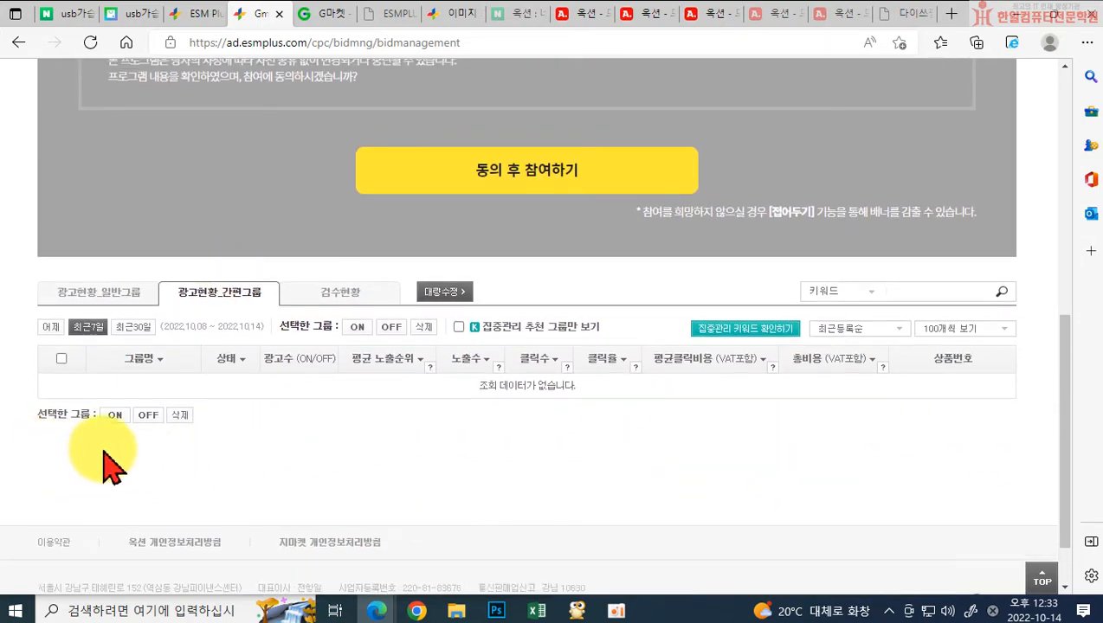
{"action": "scroll", "coordinate": [70, 463], "scroll_direction": "up", "scroll_amount": 5}
{"action": "scroll", "coordinate": [511, 394], "scroll_direction": "up", "scroll_amount": 2}
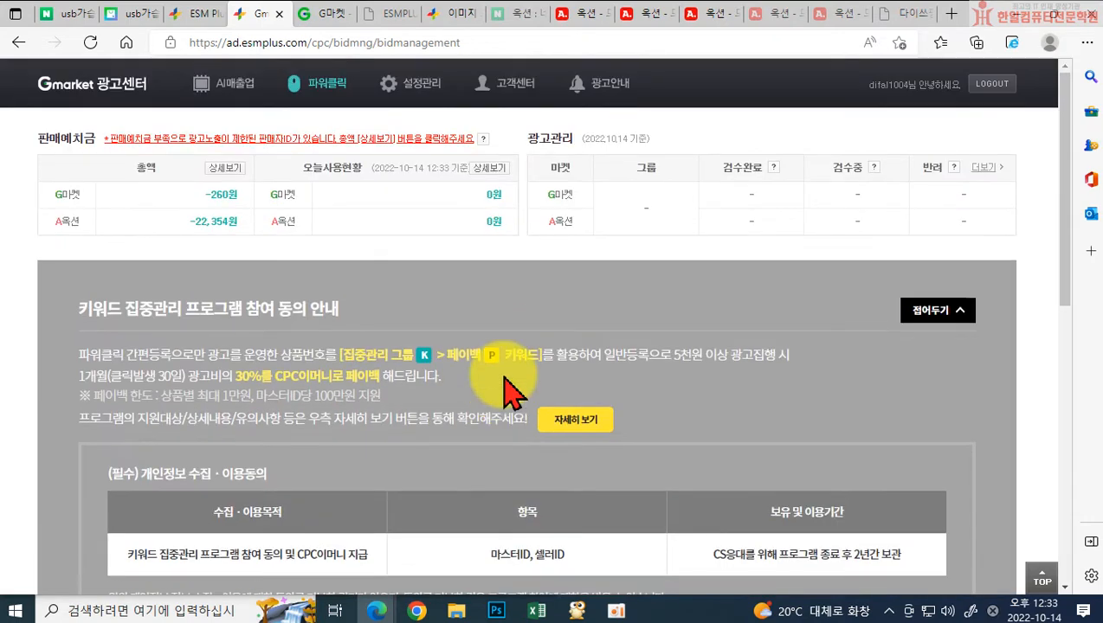
Return to ESM Plus and open the 지마켓 광고센터 from 광고/부가서비스 again
{"action": "left_click", "coordinate": [194, 15]}
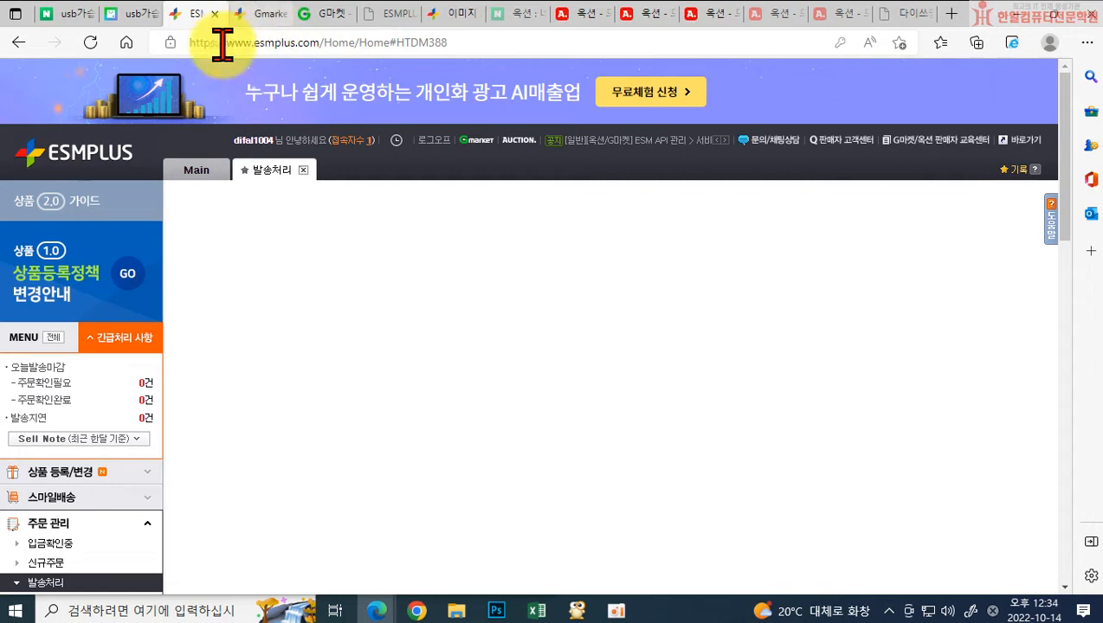
{"action": "scroll", "coordinate": [103, 468], "scroll_direction": "down", "scroll_amount": 3}
{"action": "scroll", "coordinate": [68, 428], "scroll_direction": "down", "scroll_amount": 1}
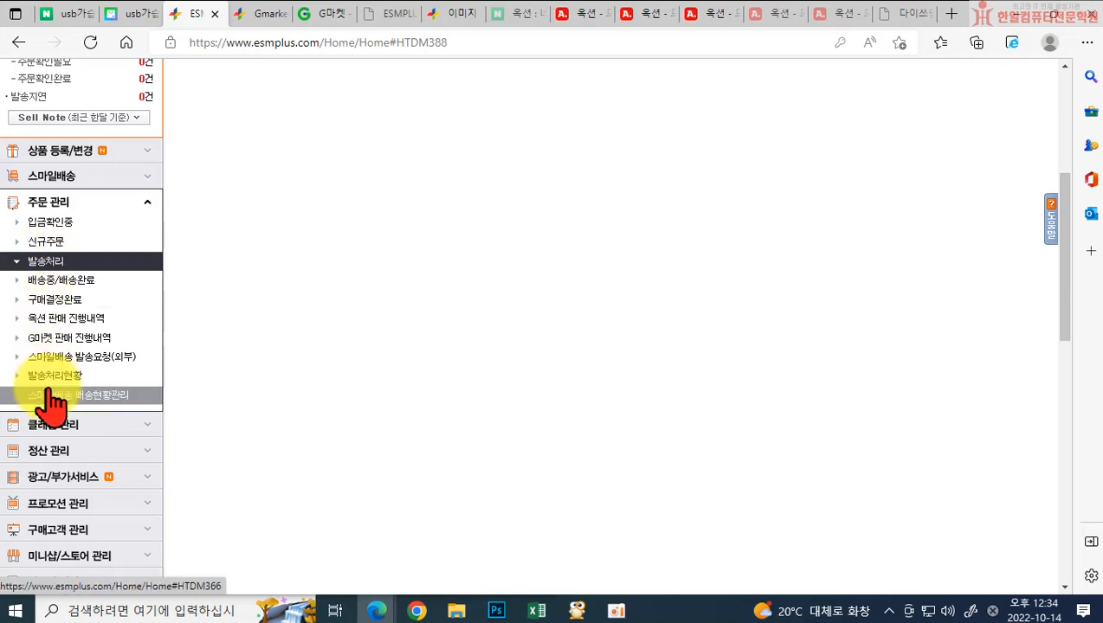
{"action": "left_click", "coordinate": [67, 475]}
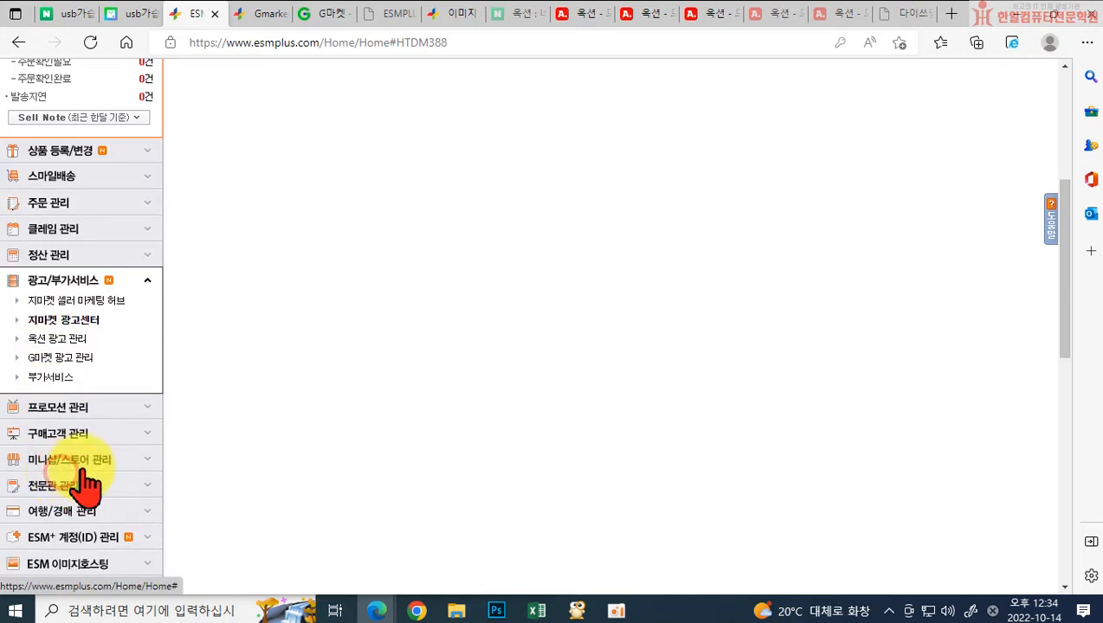
{"action": "left_click", "coordinate": [69, 324]}
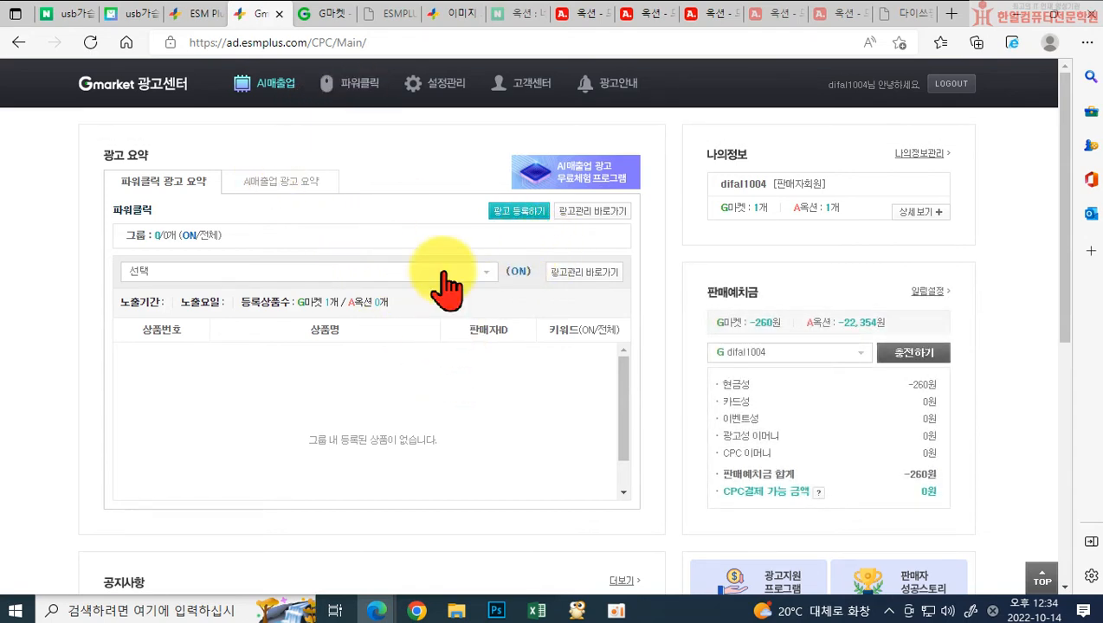
Start a 파워클릭 ad registration with 간편등록 as the type and proceed to its registration form
{"action": "mouse_move", "coordinate": [360, 95]}
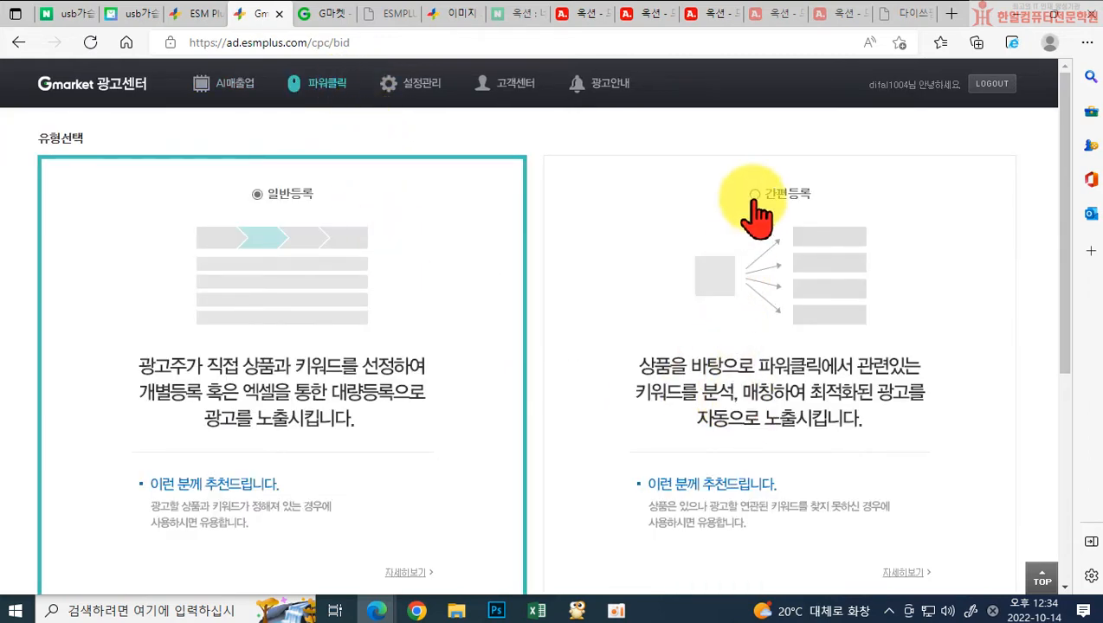
{"action": "left_click", "coordinate": [755, 208]}
{"action": "scroll", "coordinate": [762, 389], "scroll_direction": "down", "scroll_amount": 3}
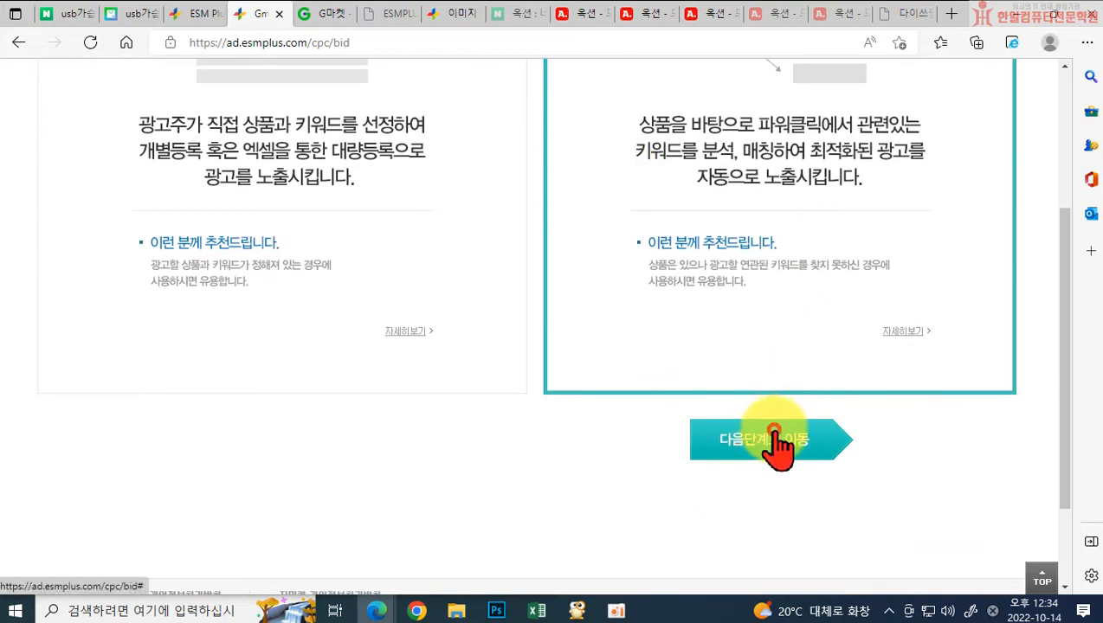
{"action": "left_click", "coordinate": [776, 443]}
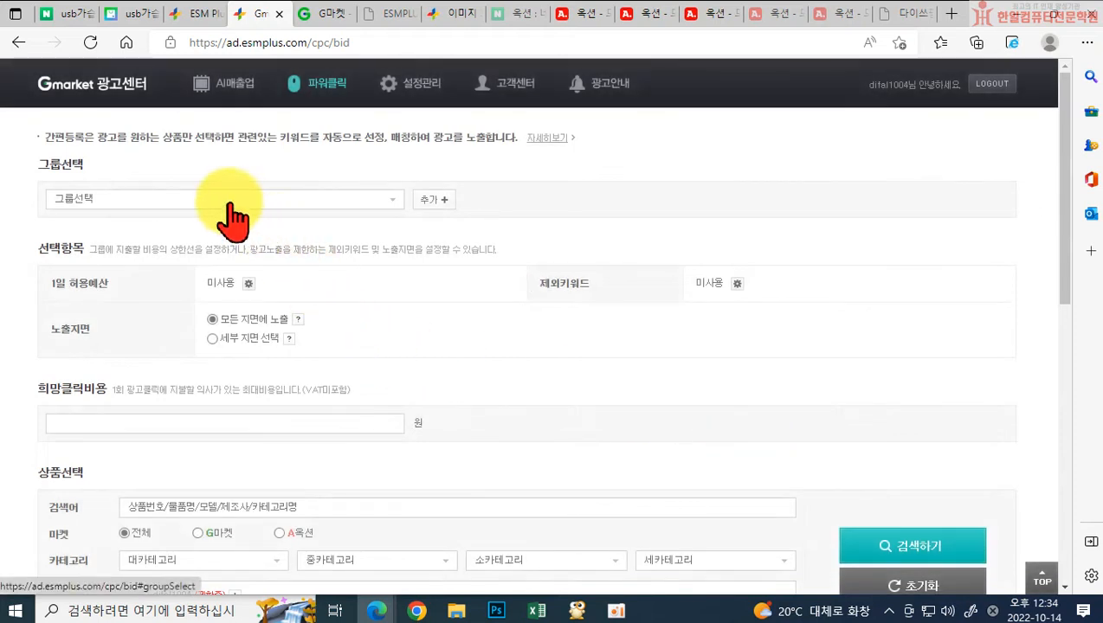
Add a new ad group named 테스트 for the registration
{"action": "left_click", "coordinate": [437, 199]}
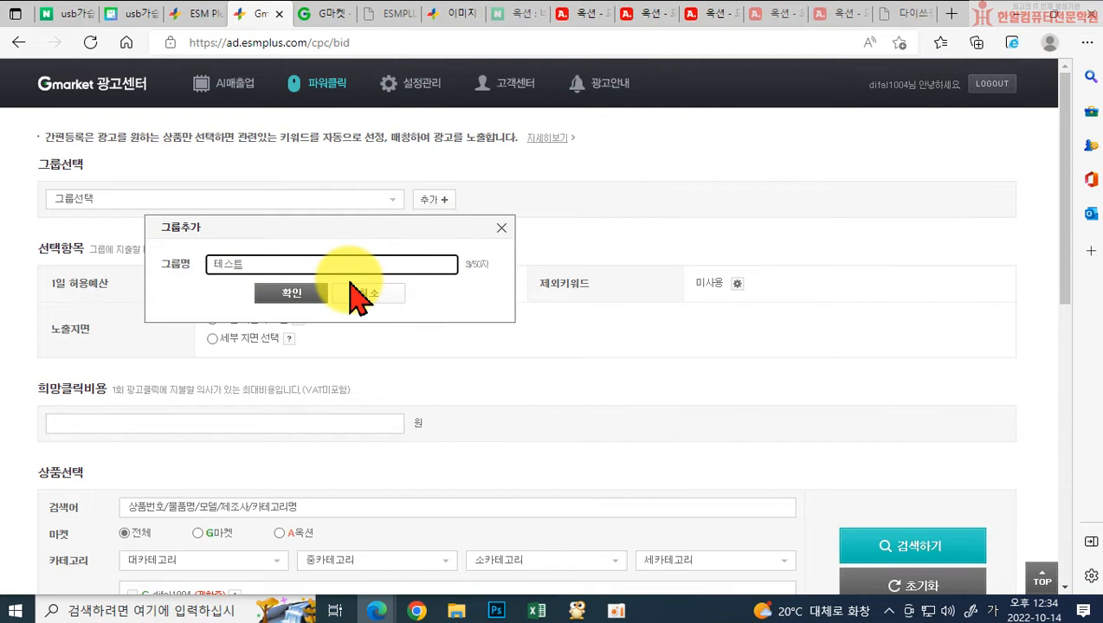
{"action": "left_click", "coordinate": [310, 295]}
{"action": "left_click", "coordinate": [677, 130]}
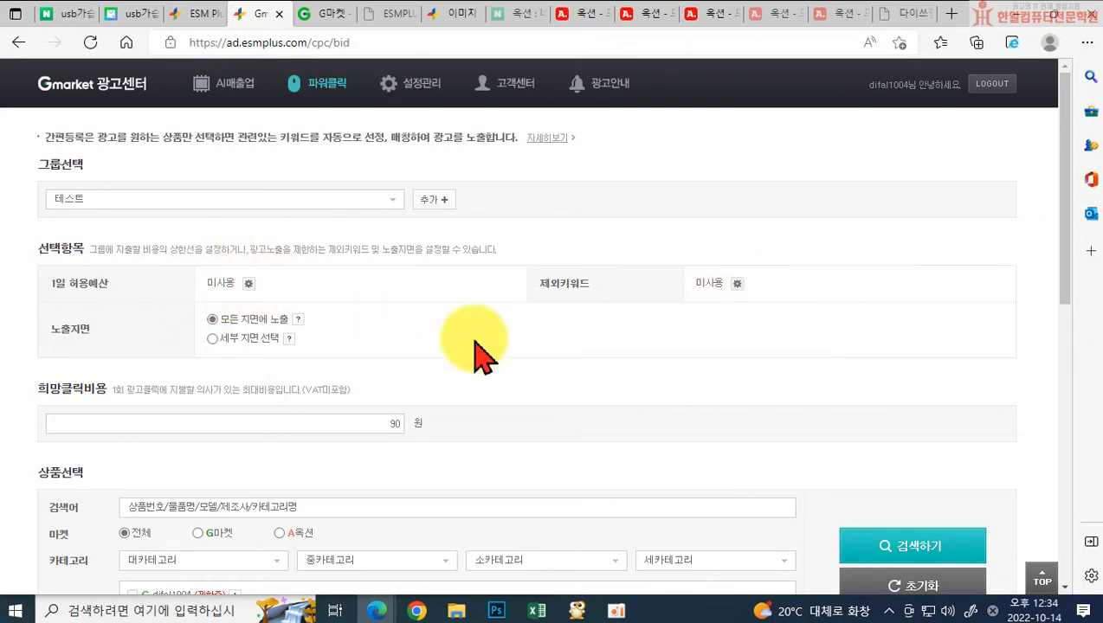
Compare the 세부 지면 선택 and 모든 지면에 노출 options for the ad's 노출지면
{"action": "left_click", "coordinate": [213, 338]}
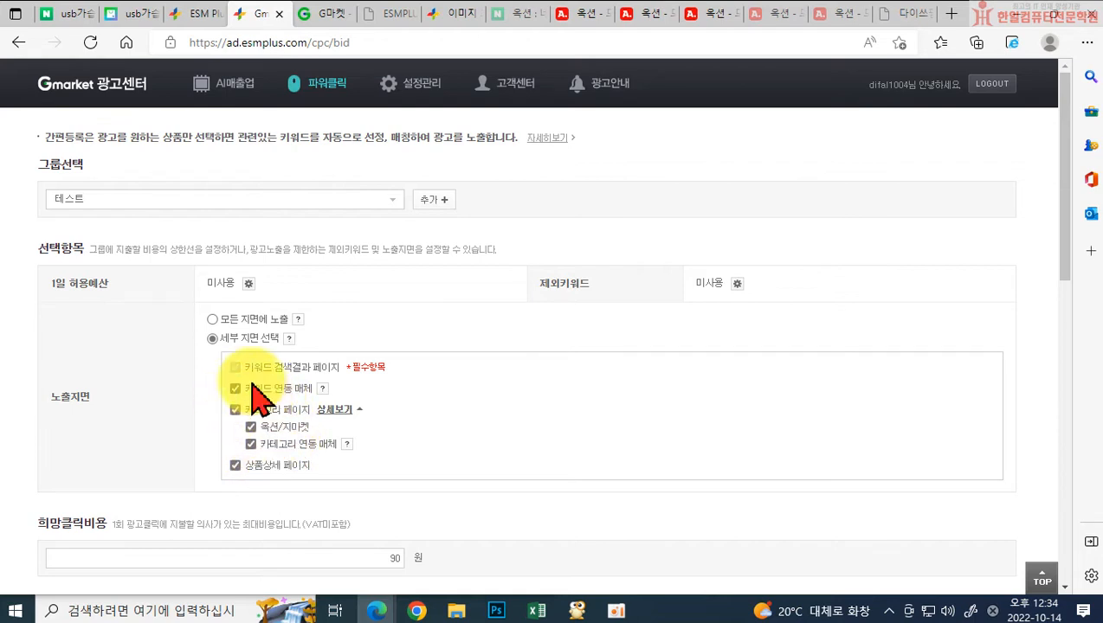
{"action": "left_click", "coordinate": [212, 320]}
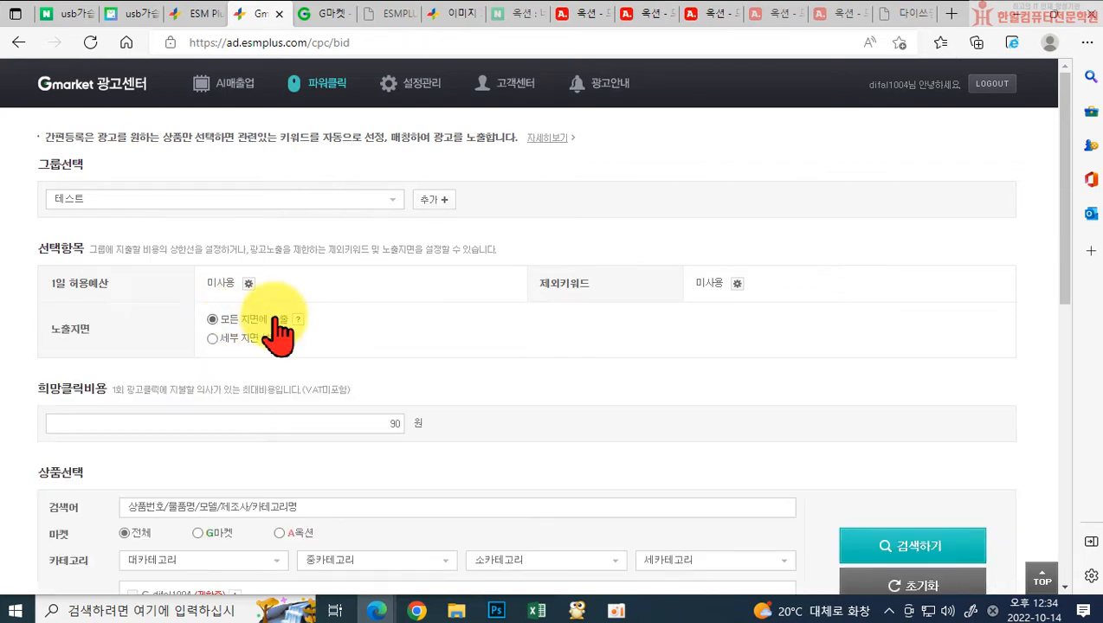
{"action": "mouse_move", "coordinate": [299, 320]}
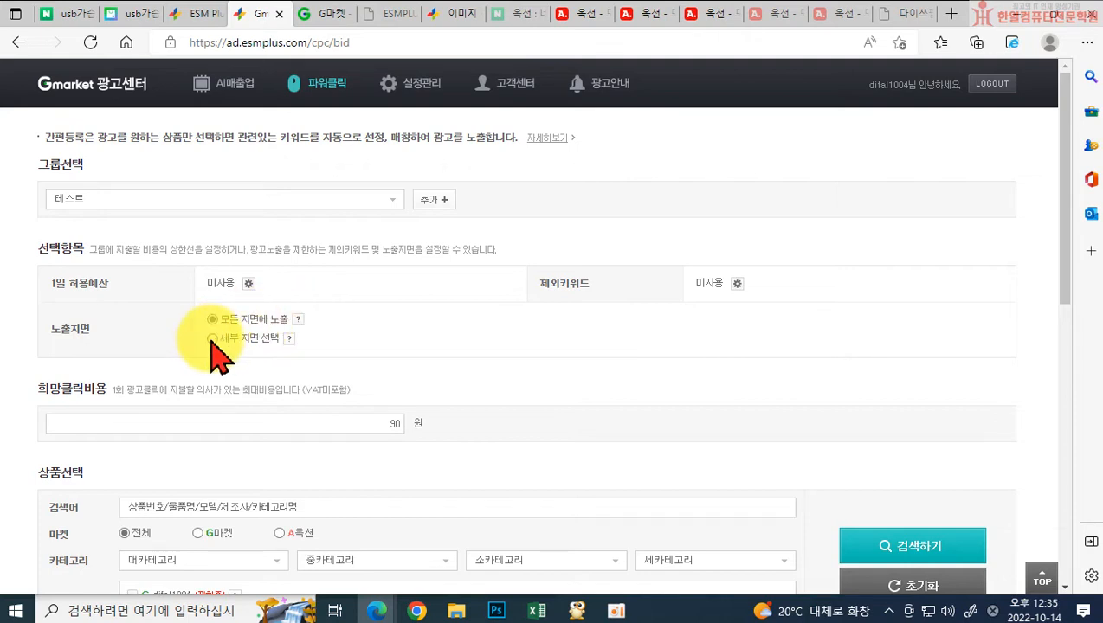
Set 노출지면 to 세부 지면 선택 and exclude 키워드 연동 매체 and 카테고리 연동 매체
{"action": "left_click", "coordinate": [212, 338]}
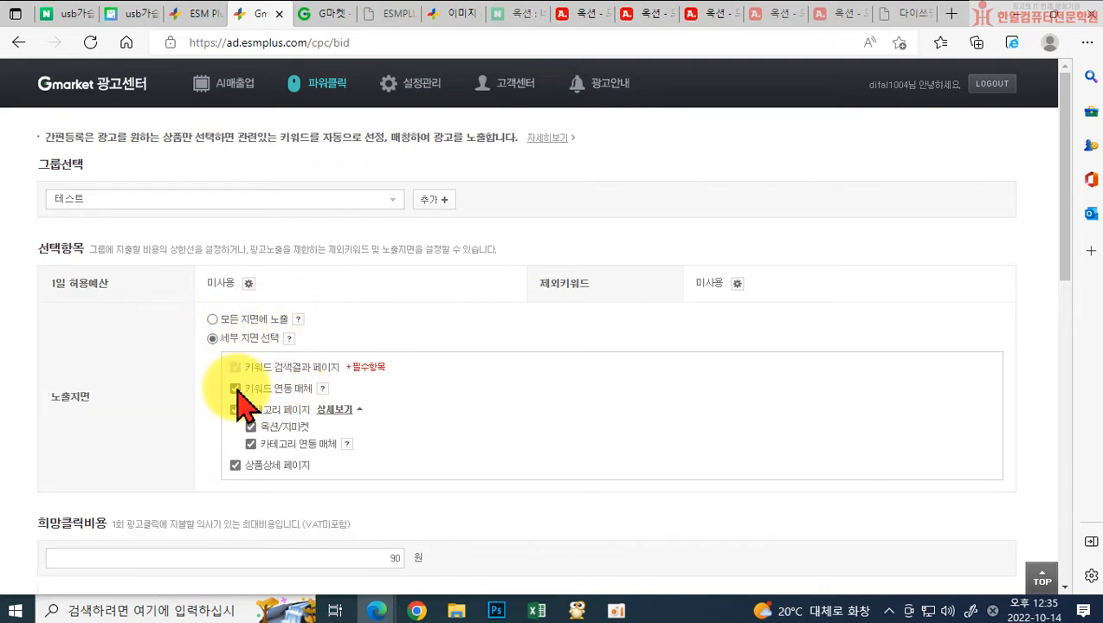
{"action": "mouse_move", "coordinate": [325, 389]}
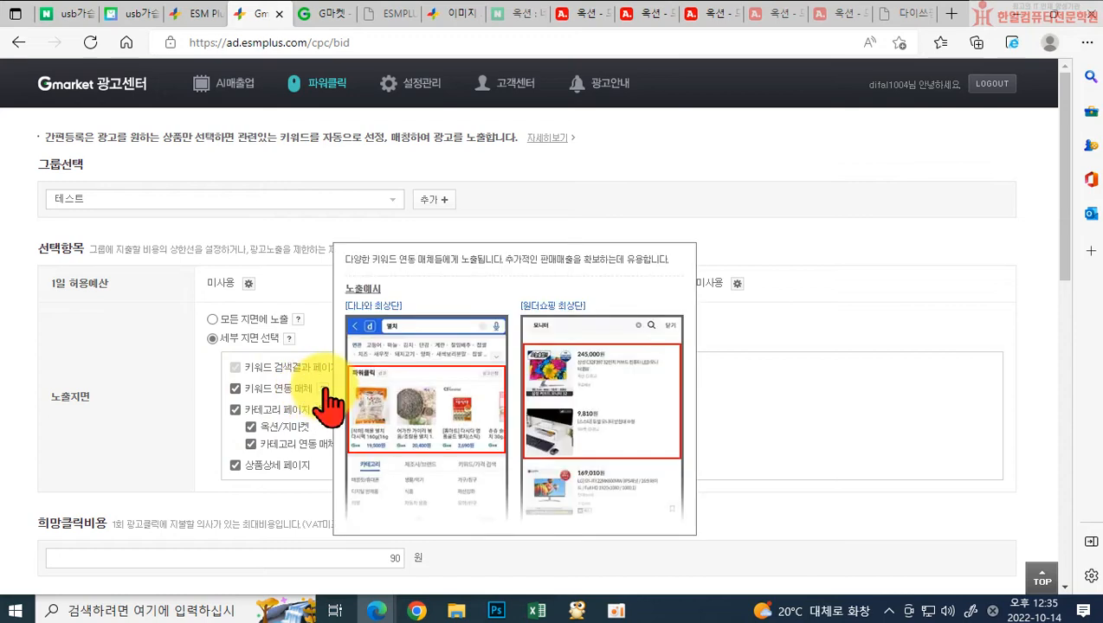
{"action": "left_click", "coordinate": [235, 389]}
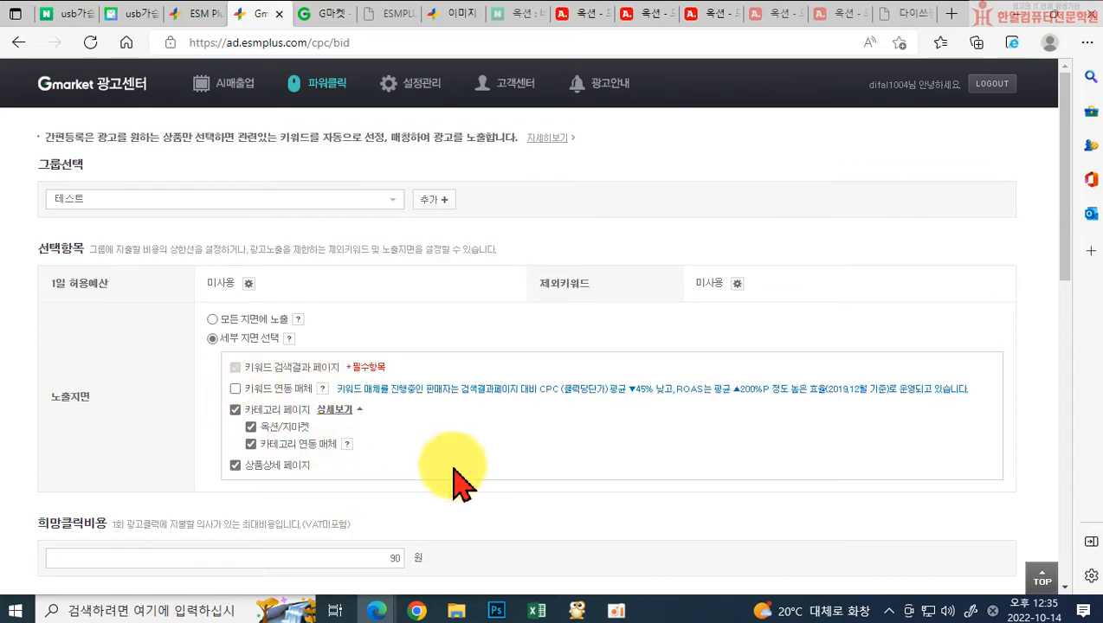
{"action": "left_click", "coordinate": [250, 445]}
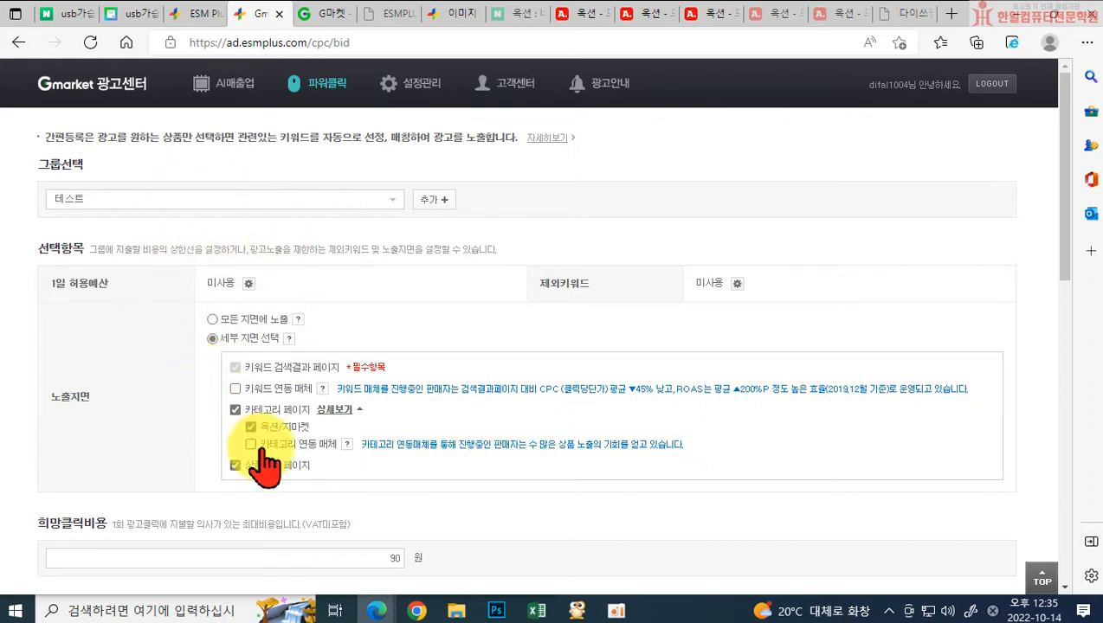
Review the 희망클릭비용 and 상품선택 sections of the registration form
{"action": "scroll", "coordinate": [563, 424], "scroll_direction": "down", "scroll_amount": 1}
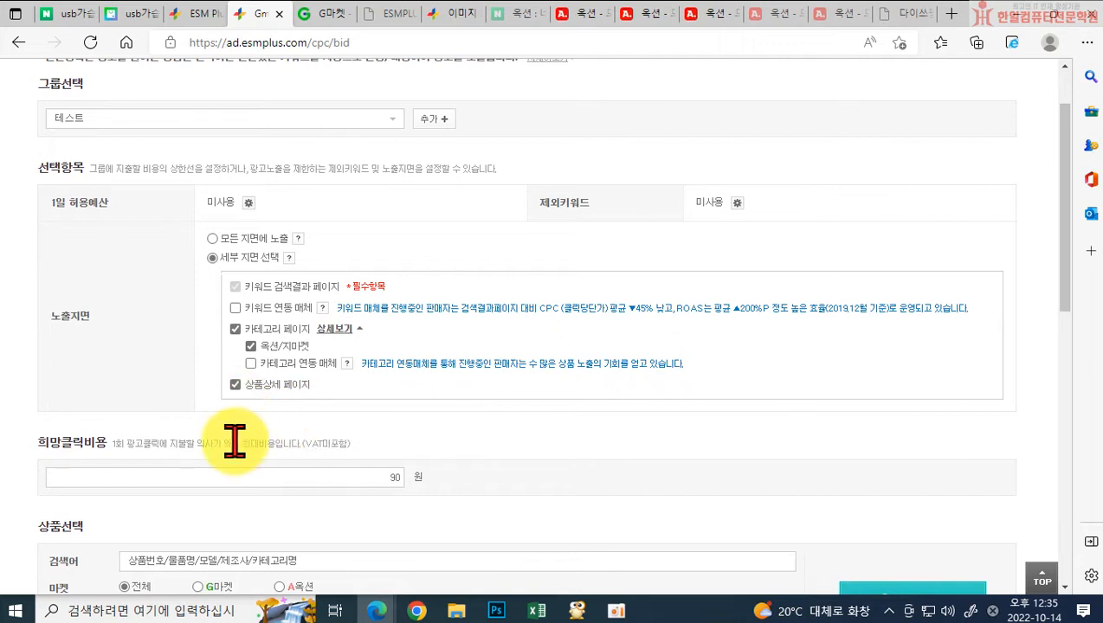
{"action": "scroll", "coordinate": [235, 443], "scroll_direction": "down", "scroll_amount": 1}
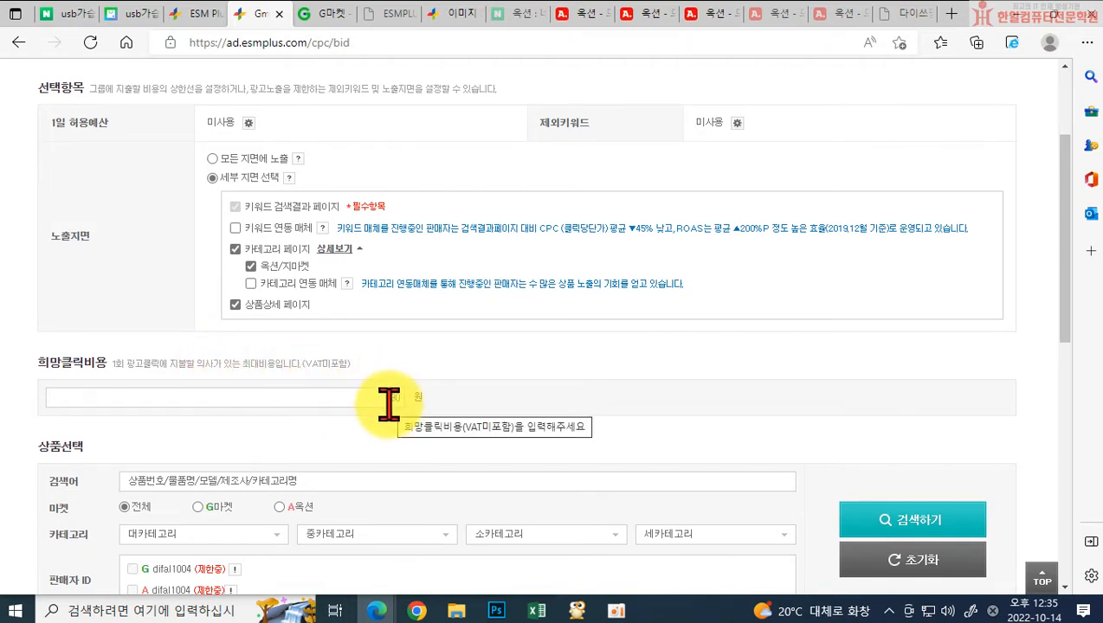
{"action": "scroll", "coordinate": [369, 405], "scroll_direction": "down", "scroll_amount": 2}
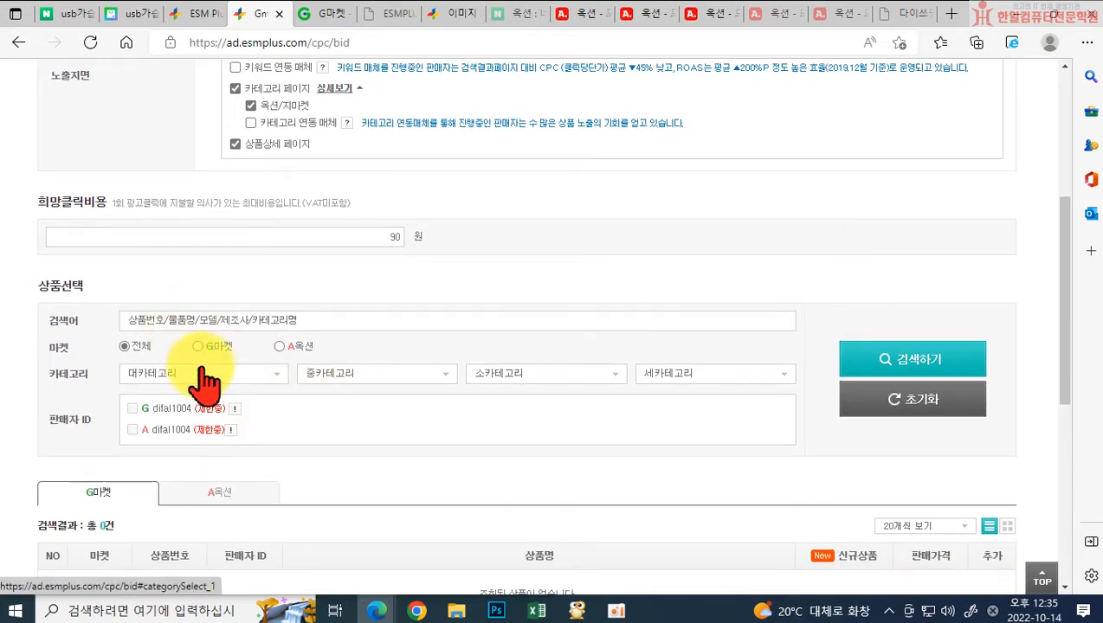
Try to switch the 상품선택 results to the A옥션 product list and review the rest of the registration form
{"action": "left_click", "coordinate": [883, 365]}
{"action": "scroll", "coordinate": [511, 407], "scroll_direction": "down", "scroll_amount": 3}
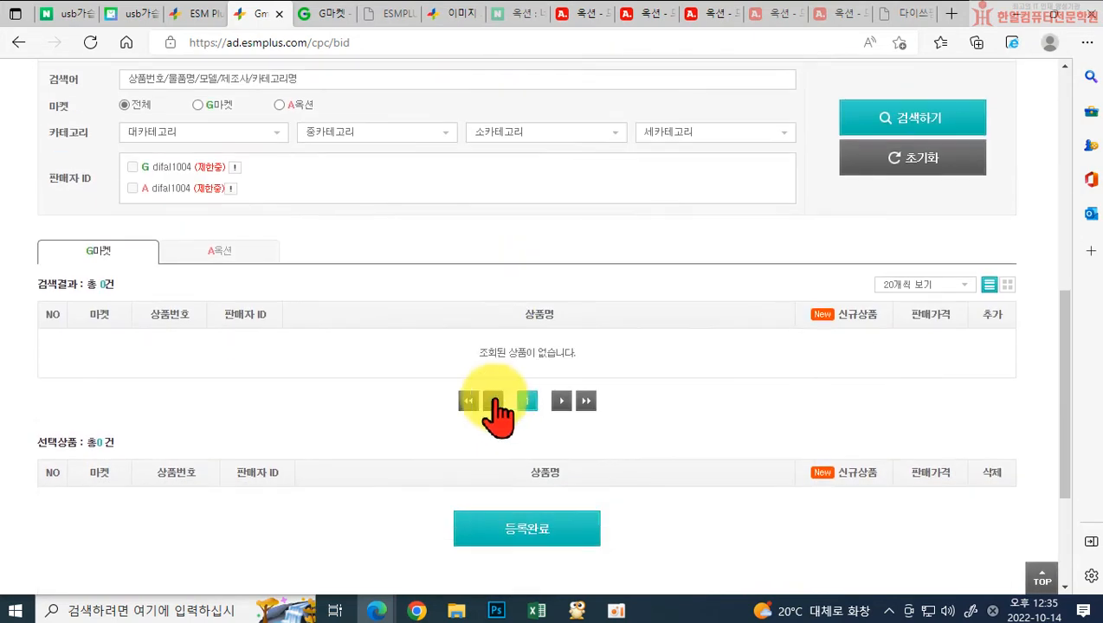
{"action": "left_click", "coordinate": [179, 254]}
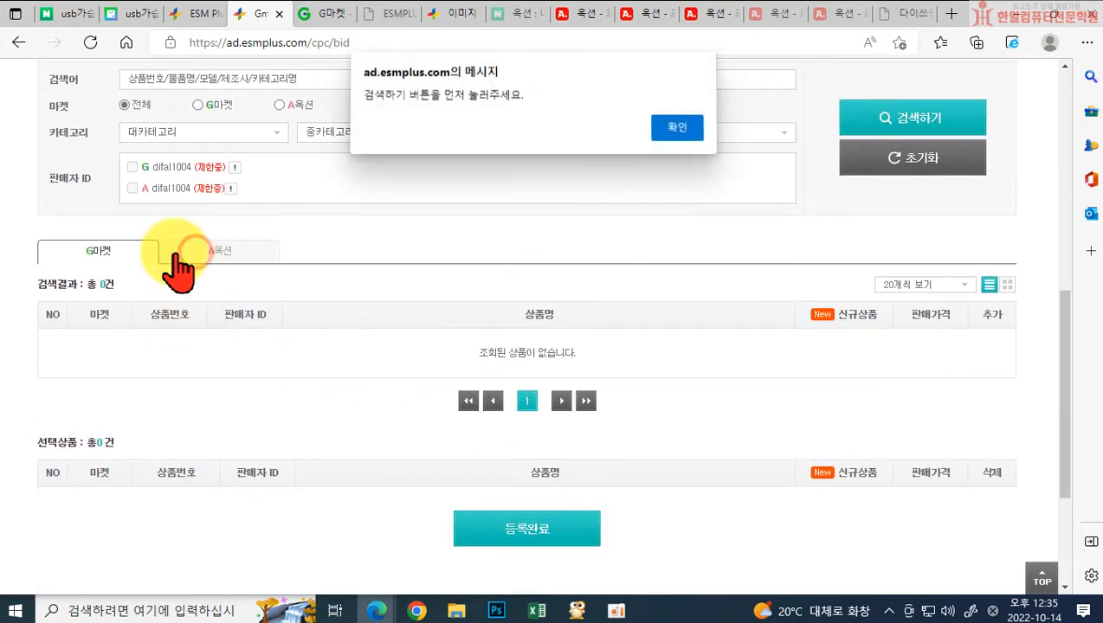
{"action": "left_click", "coordinate": [677, 131]}
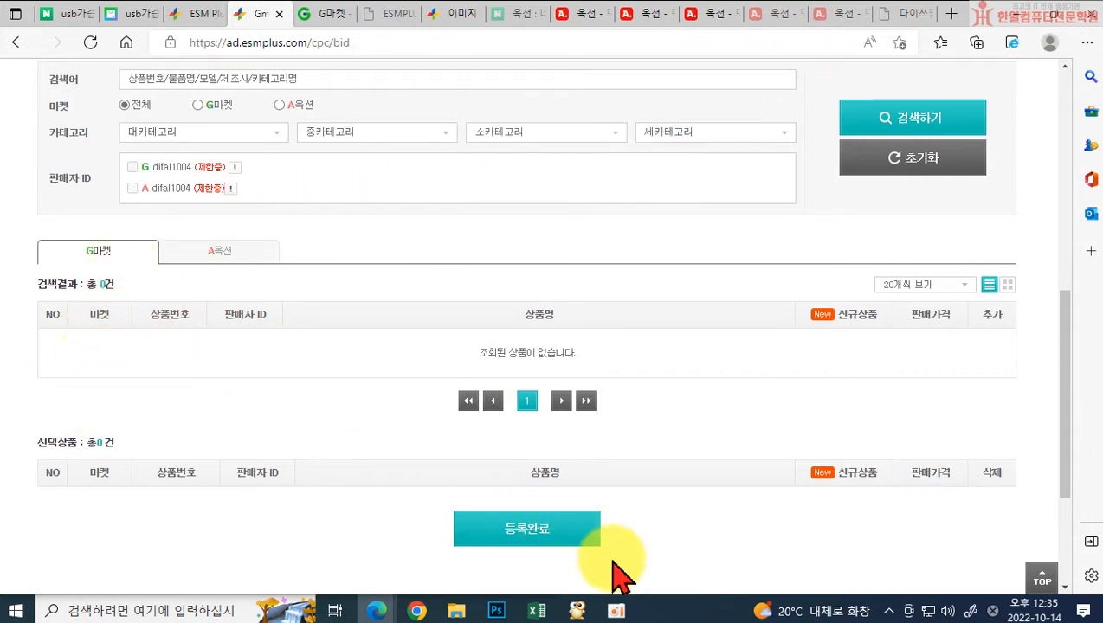
{"action": "scroll", "coordinate": [511, 528], "scroll_direction": "up", "scroll_amount": 10}
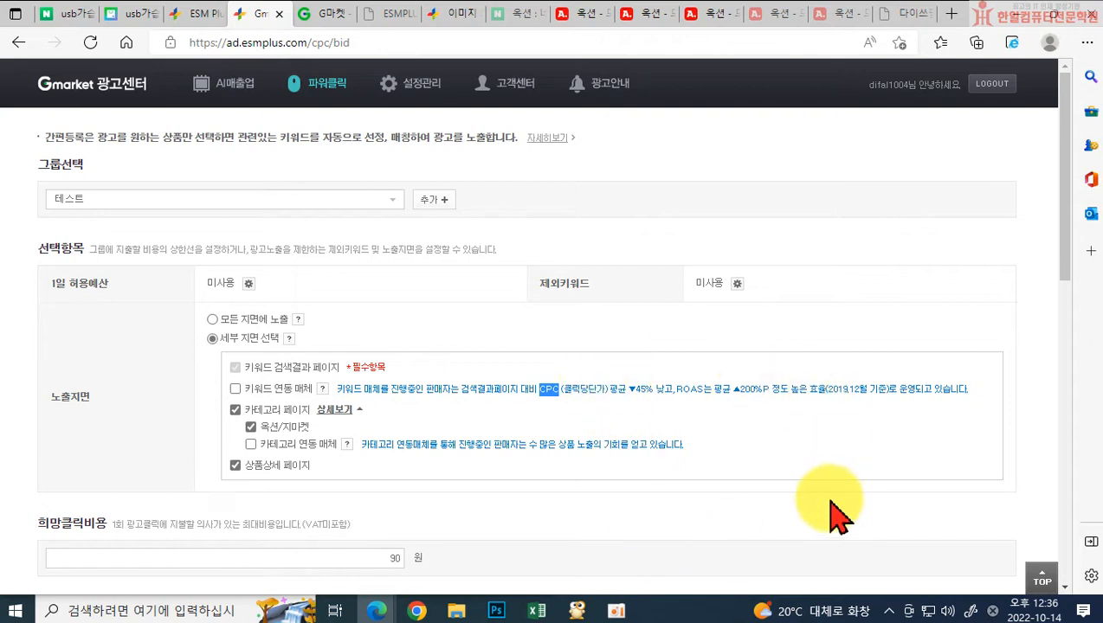
Open the 키워드 page of 파워클릭 and examine the 인기 키워드 search form
{"action": "mouse_move", "coordinate": [249, 90]}
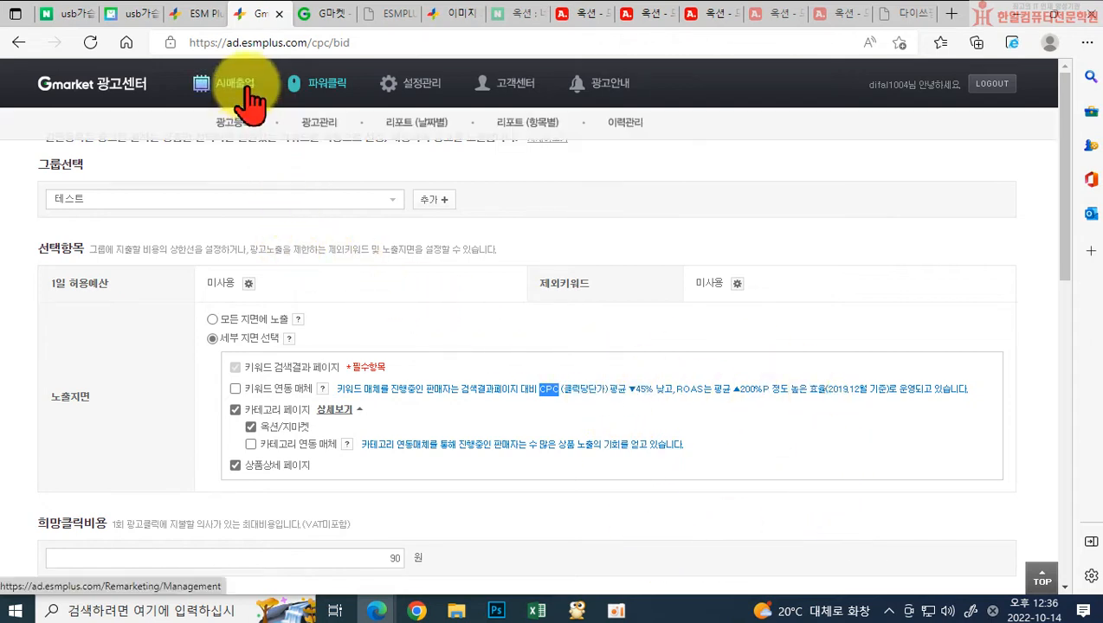
{"action": "mouse_move", "coordinate": [318, 95]}
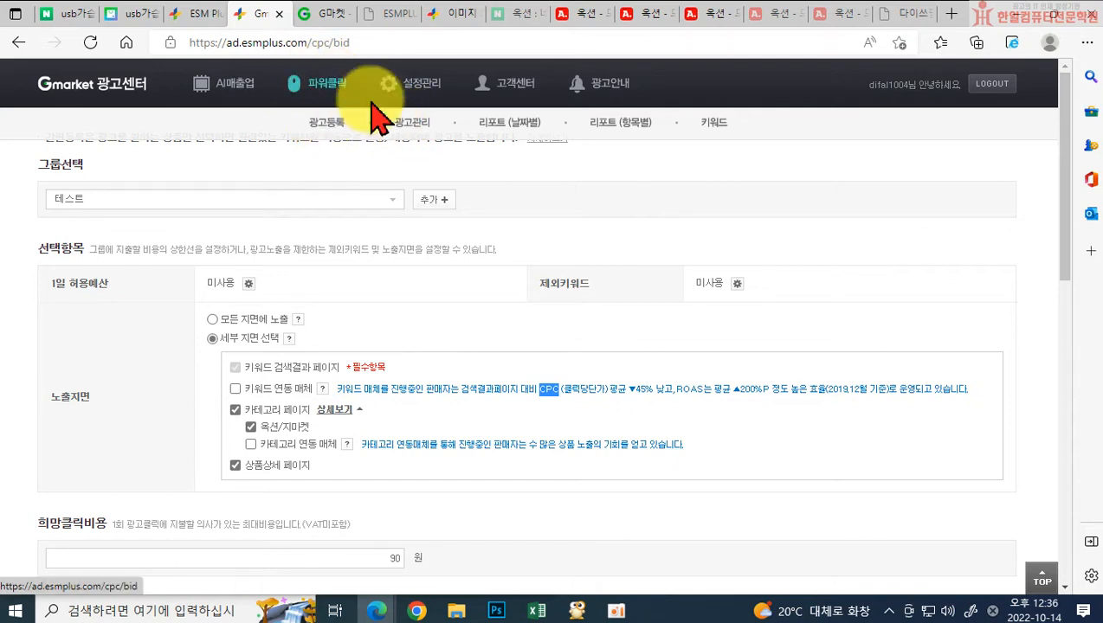
{"action": "scroll", "coordinate": [537, 515], "scroll_direction": "down", "scroll_amount": 5}
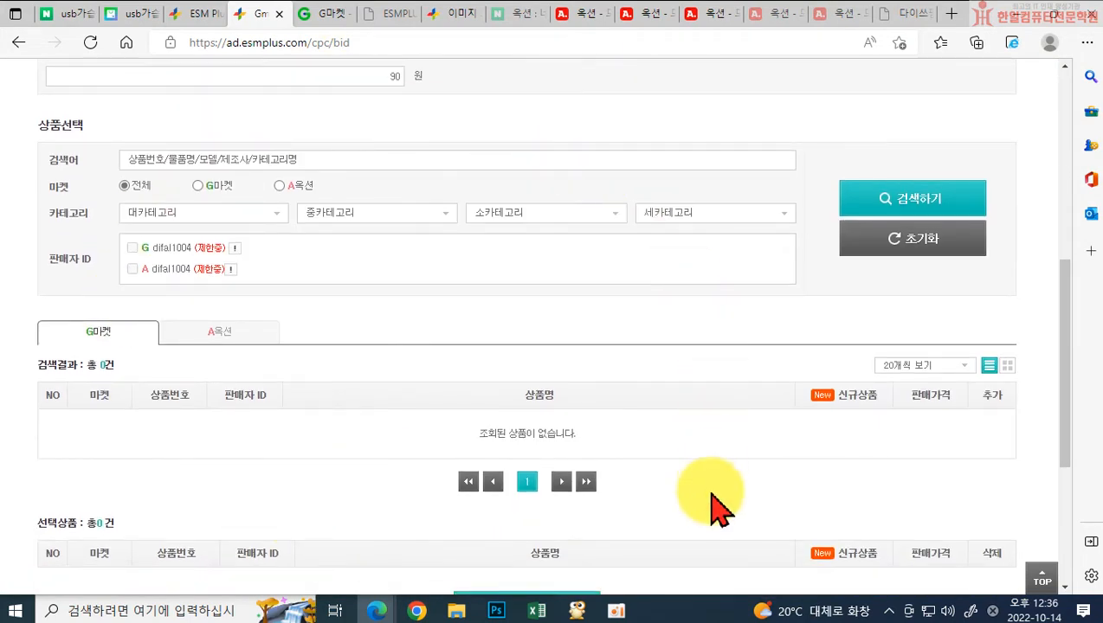
{"action": "scroll", "coordinate": [710, 504], "scroll_direction": "down", "scroll_amount": 3}
{"action": "scroll", "coordinate": [712, 504], "scroll_direction": "up", "scroll_amount": 5}
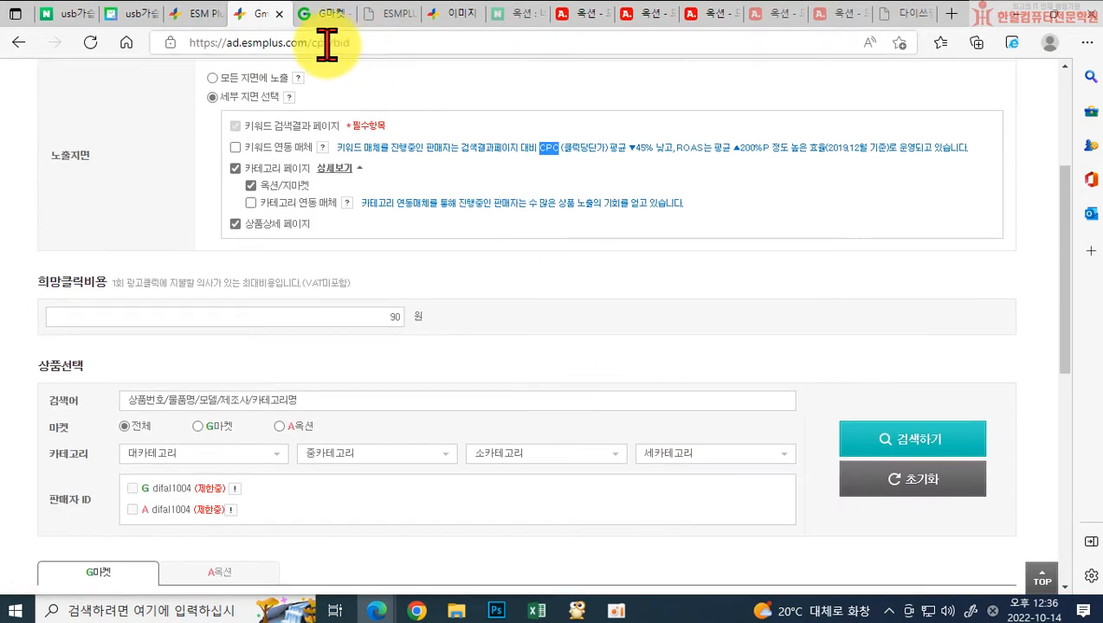
{"action": "scroll", "coordinate": [278, 164], "scroll_direction": "up", "scroll_amount": 3}
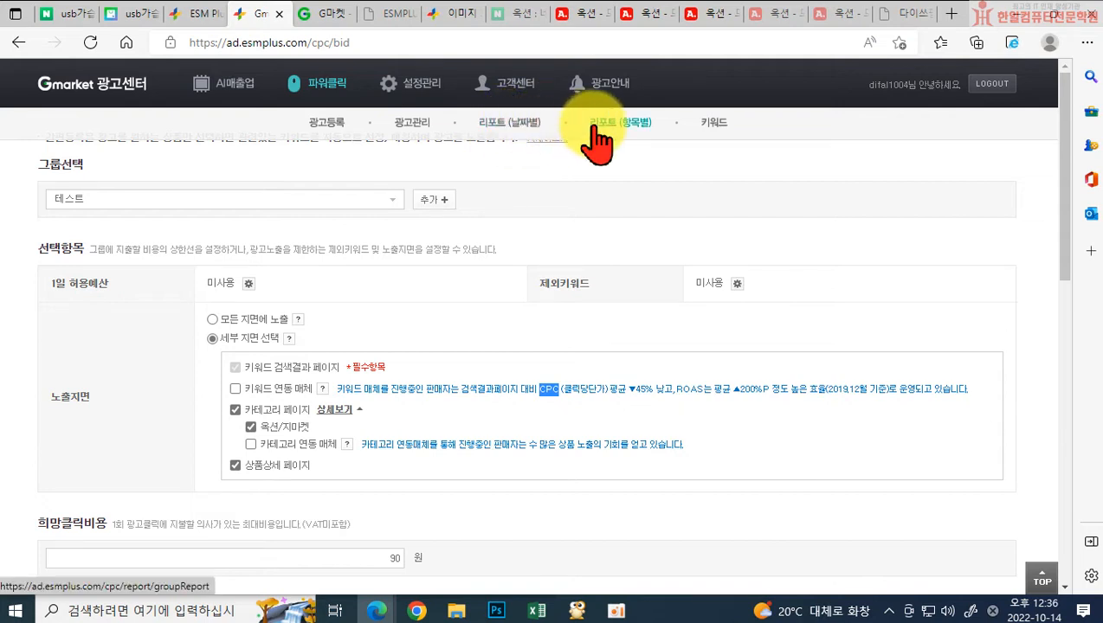
{"action": "left_click", "coordinate": [715, 128]}
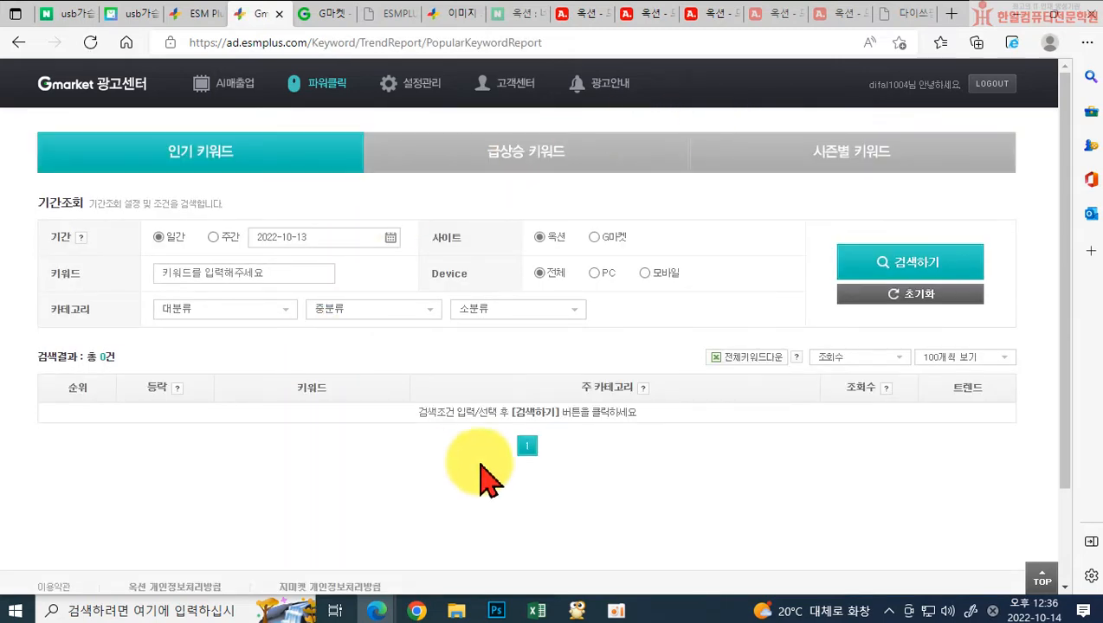
{"action": "scroll", "coordinate": [522, 266], "scroll_direction": "down", "scroll_amount": 3}
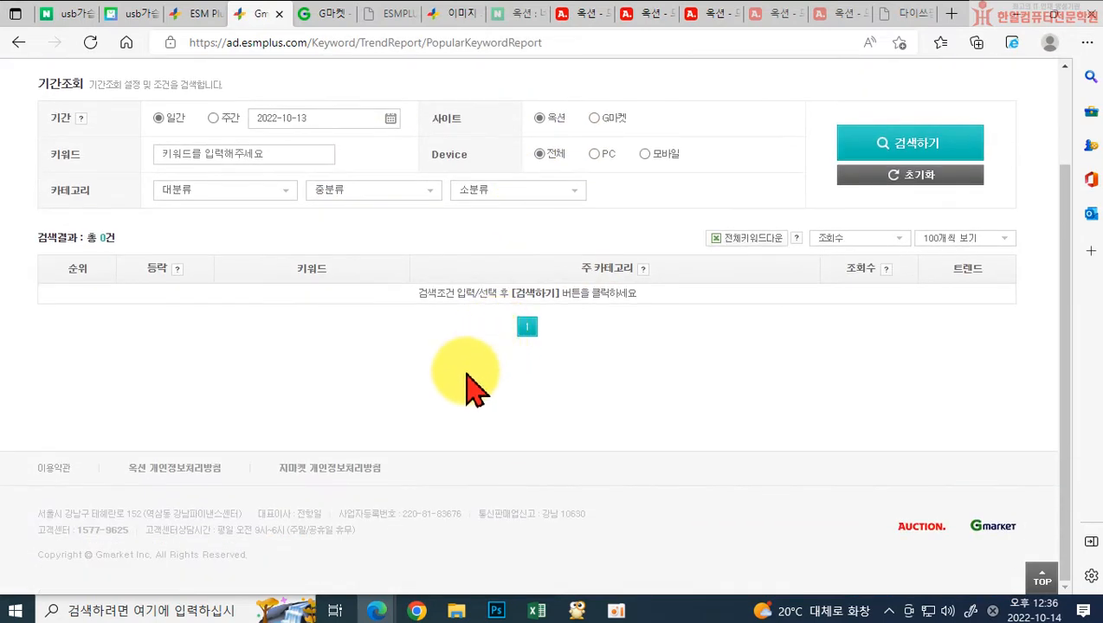
{"action": "scroll", "coordinate": [468, 390], "scroll_direction": "up", "scroll_amount": 3}
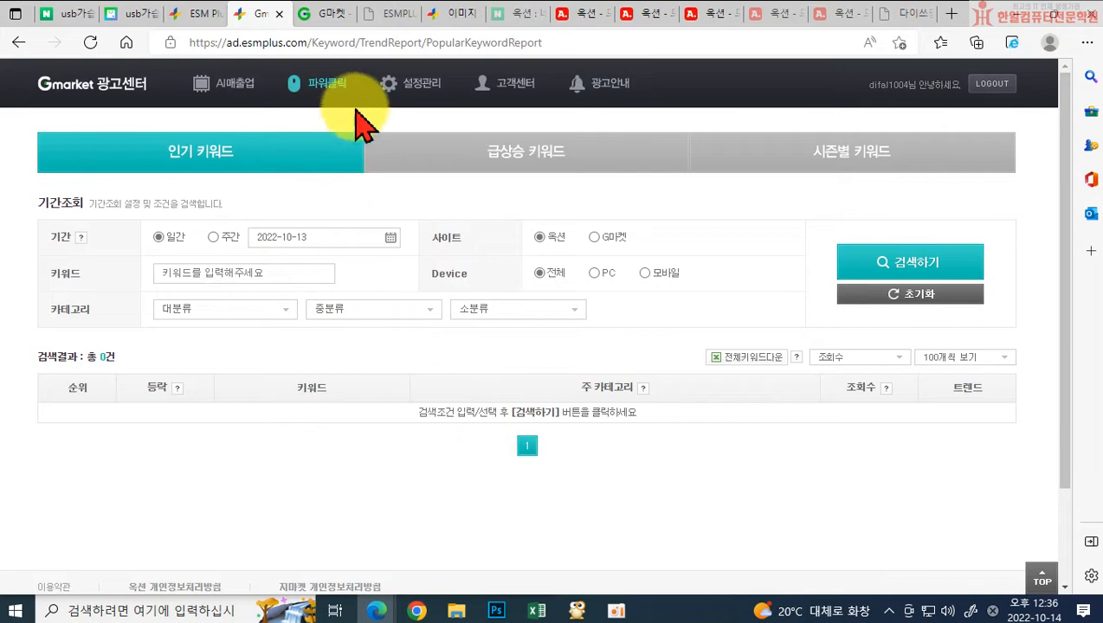
Close the Gmarket ad center and open 광고상품신청 under 옥션 광고 관리 in ESMPLUS
{"action": "left_click", "coordinate": [279, 13]}
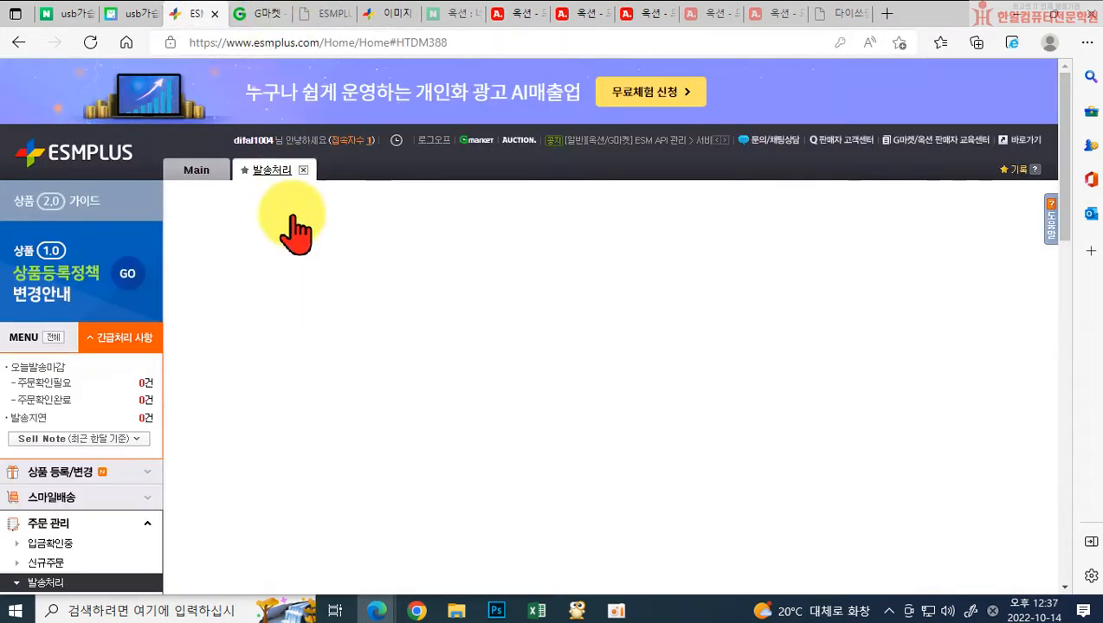
{"action": "scroll", "coordinate": [178, 509], "scroll_direction": "down", "scroll_amount": 4}
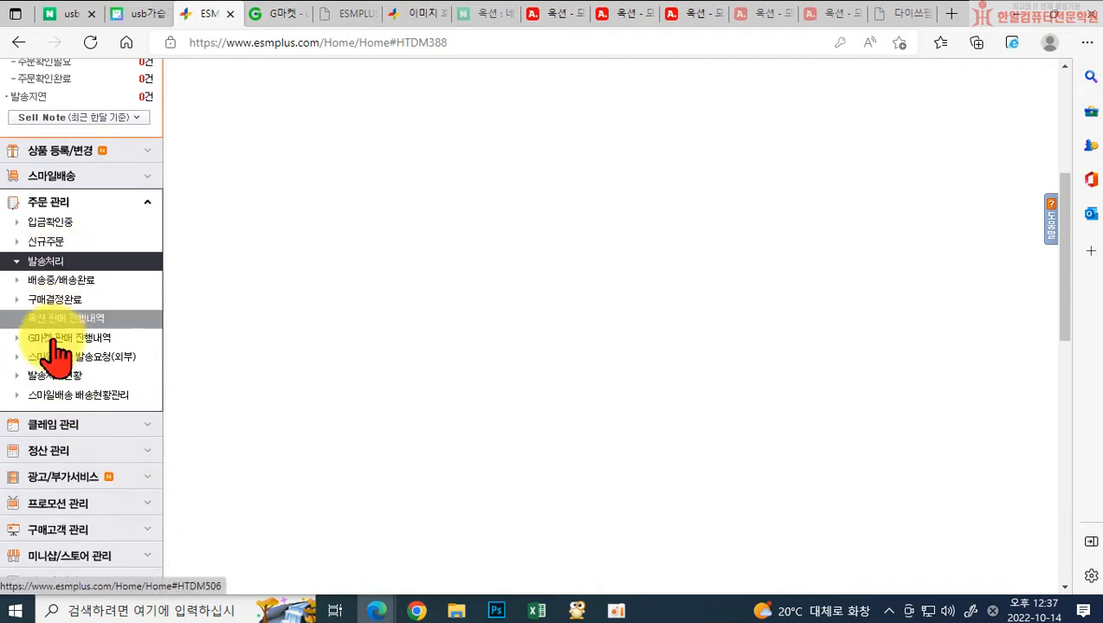
{"action": "scroll", "coordinate": [62, 418], "scroll_direction": "down", "scroll_amount": 1}
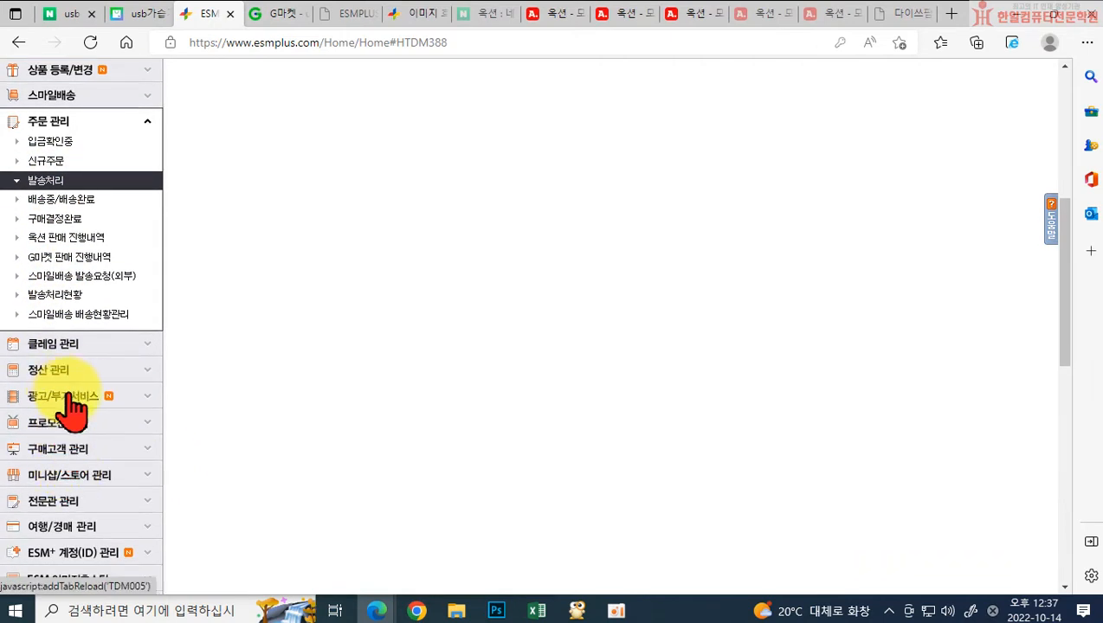
{"action": "left_click", "coordinate": [71, 397]}
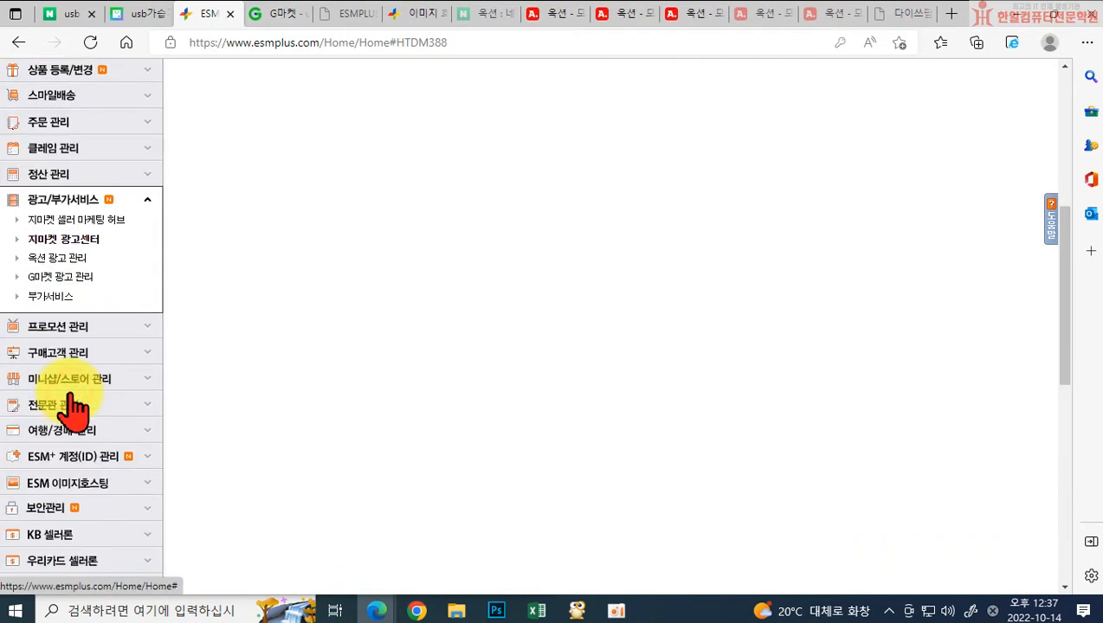
{"action": "left_click", "coordinate": [95, 260]}
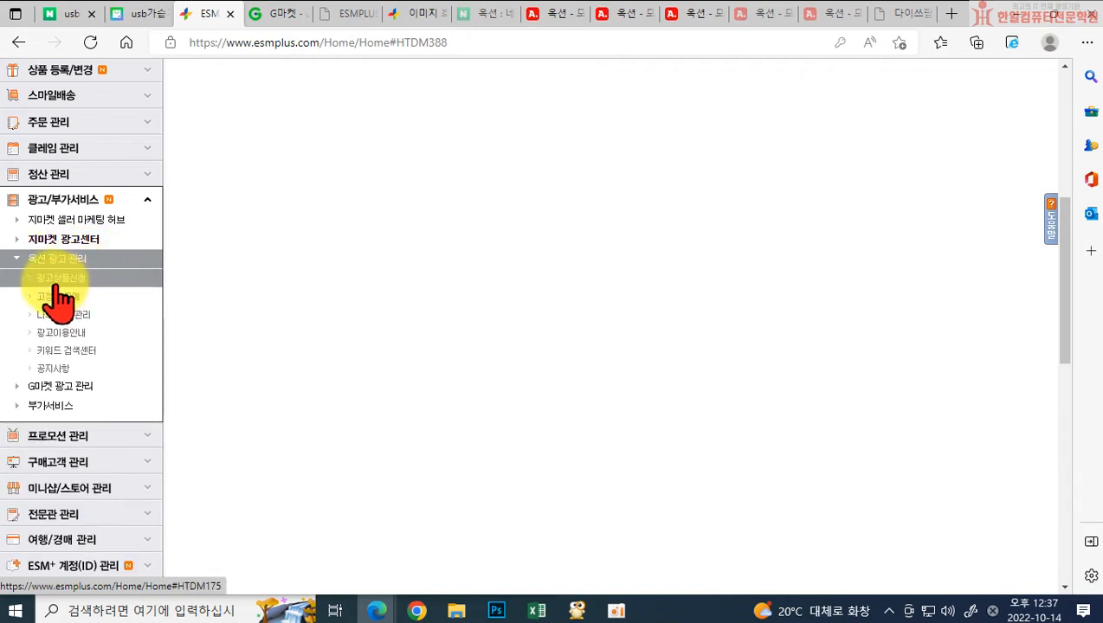
{"action": "left_click", "coordinate": [58, 281]}
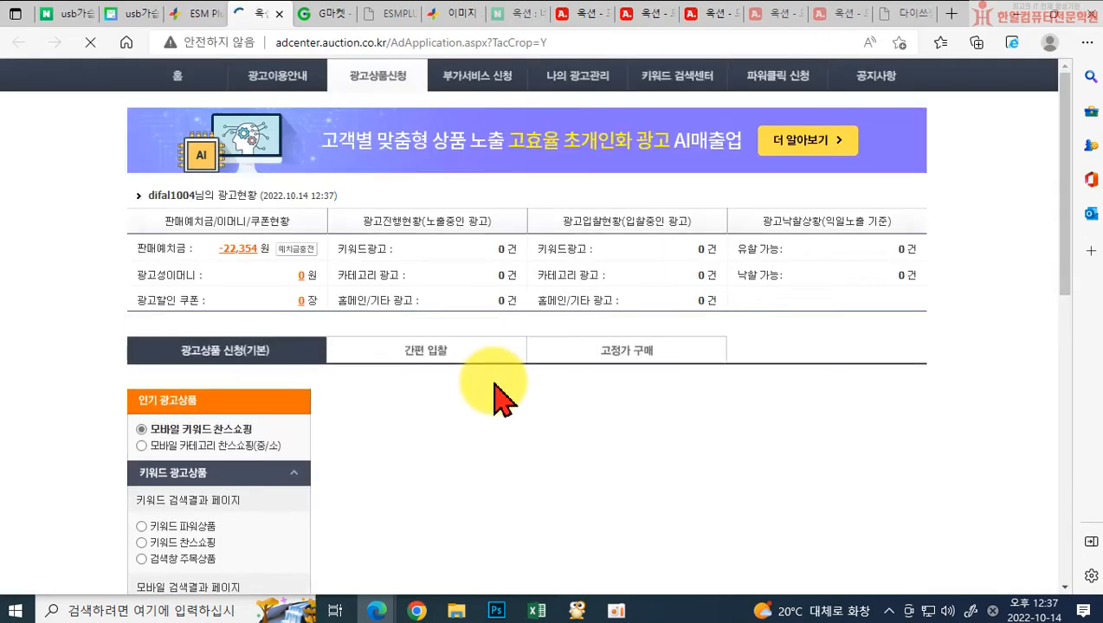
Look over the 광고상품 신청(기본) page and open the 간편 입찰 form for 키워드 광고
{"action": "scroll", "coordinate": [678, 310], "scroll_direction": "down", "scroll_amount": 3}
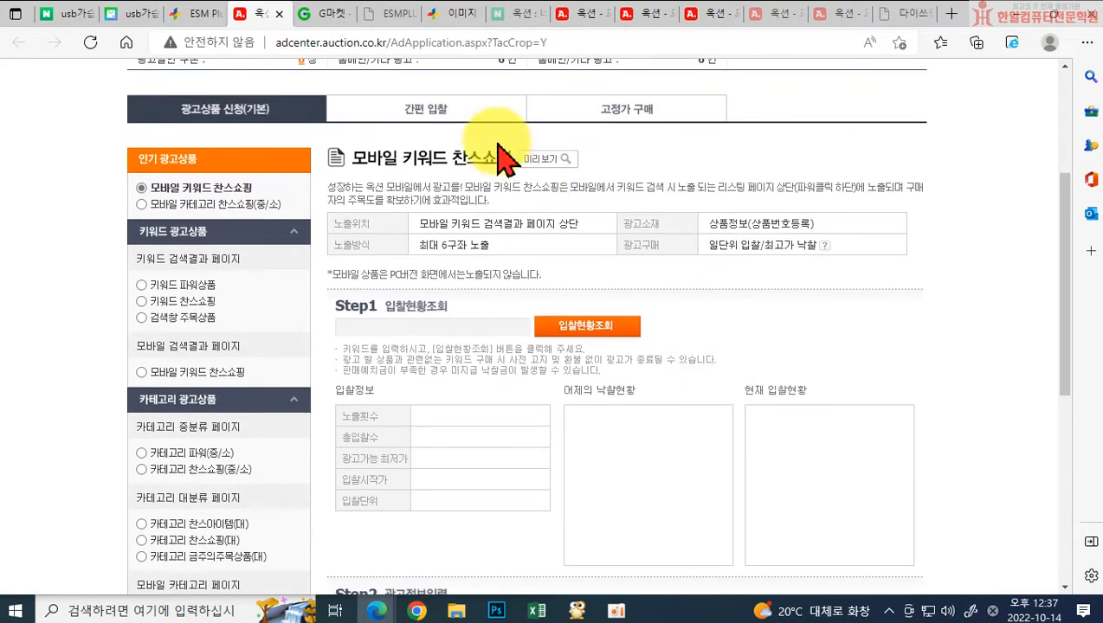
{"action": "left_click", "coordinate": [446, 109]}
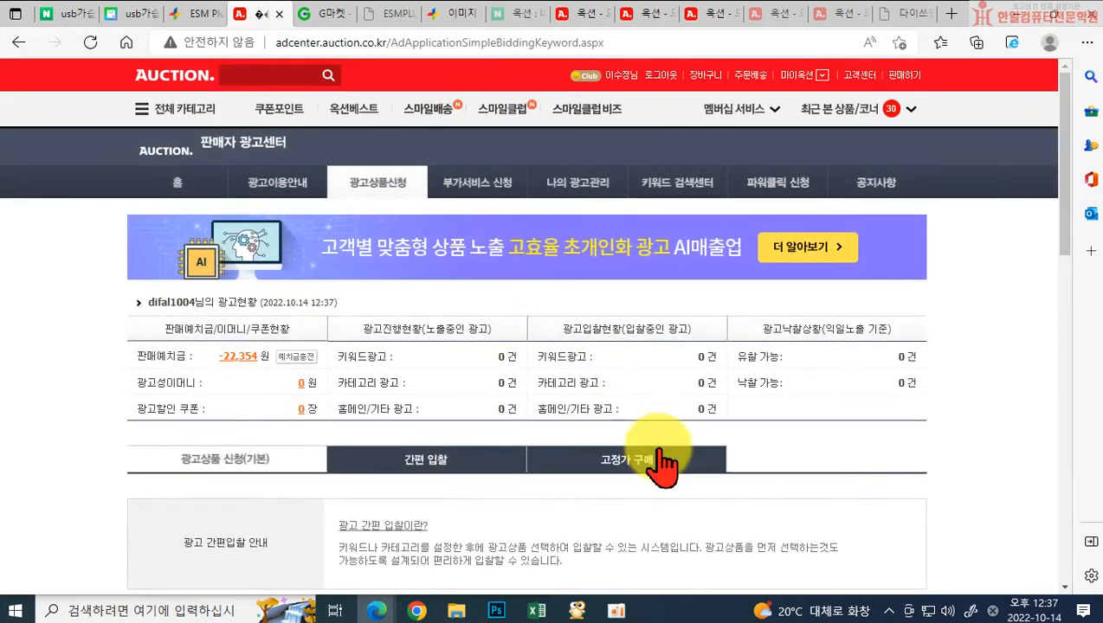
{"action": "scroll", "coordinate": [658, 459], "scroll_direction": "down", "scroll_amount": 5}
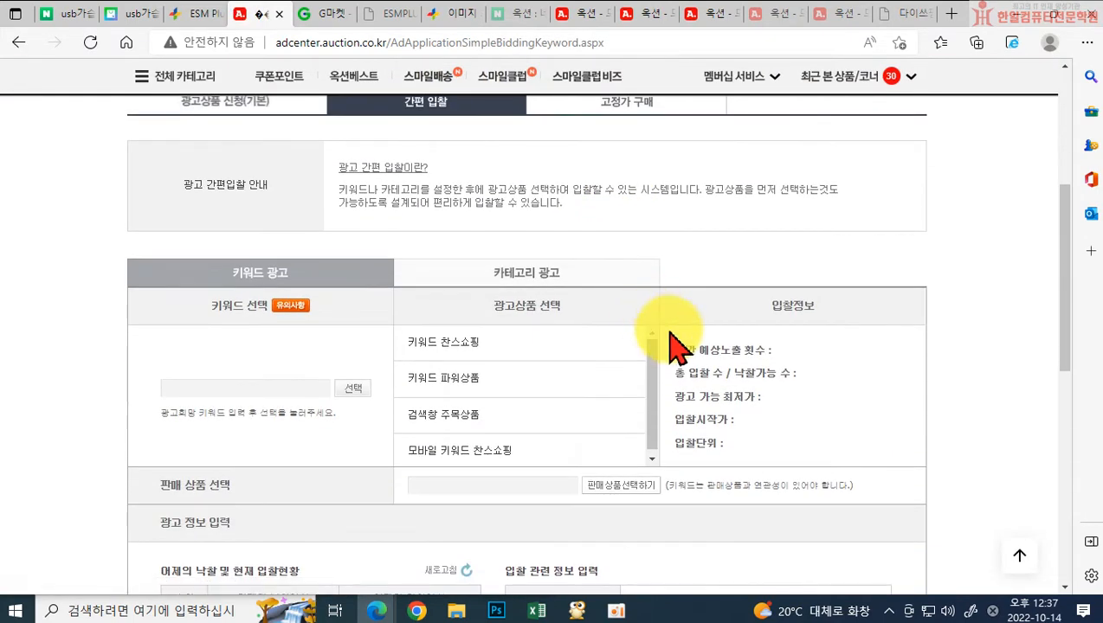
{"action": "scroll", "coordinate": [537, 326], "scroll_direction": "down", "scroll_amount": 1}
Select the keyword 가습기 and the ad product 키워드 파워상품 to load its 입찰정보
{"action": "left_click", "coordinate": [290, 308]}
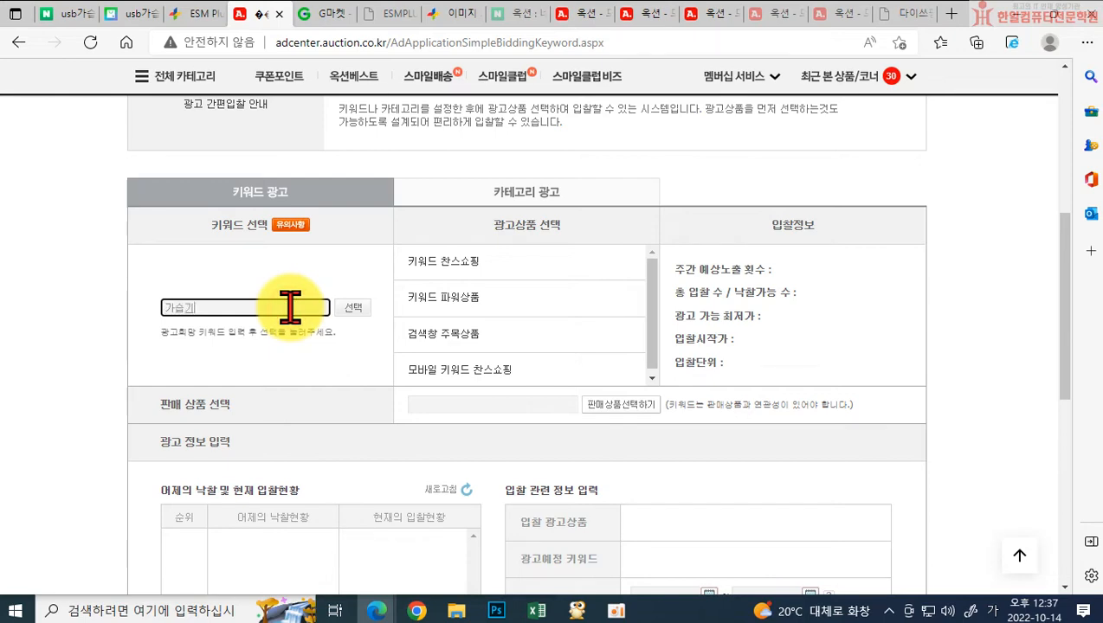
{"action": "type", "text": "가습기"}
{"action": "left_click", "coordinate": [352, 305]}
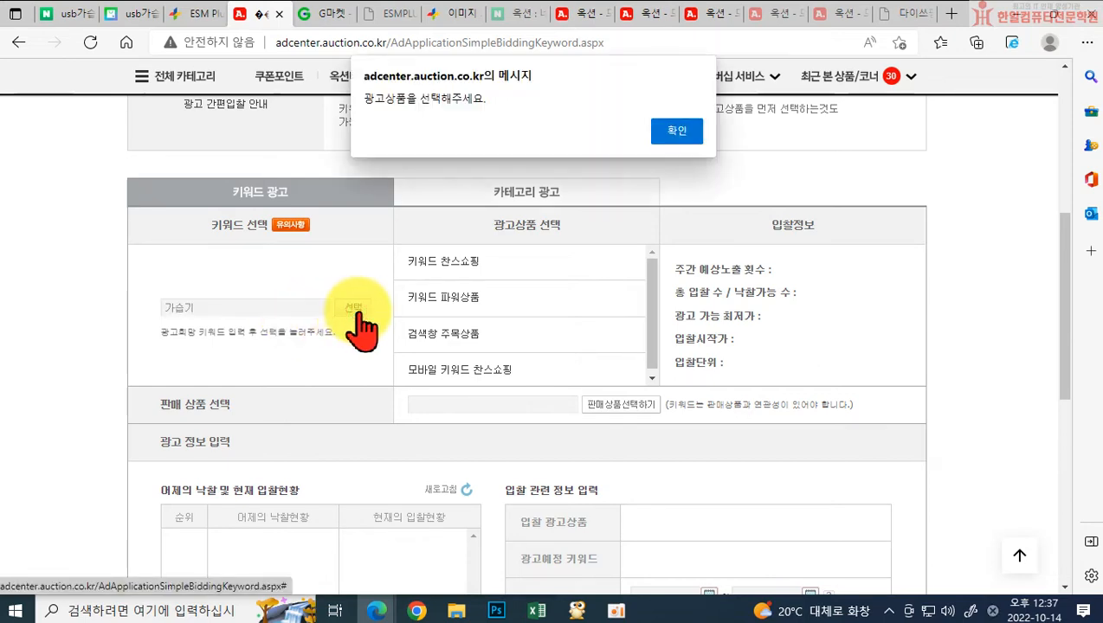
{"action": "left_click", "coordinate": [674, 123]}
{"action": "scroll", "coordinate": [394, 381], "scroll_direction": "down", "scroll_amount": 3}
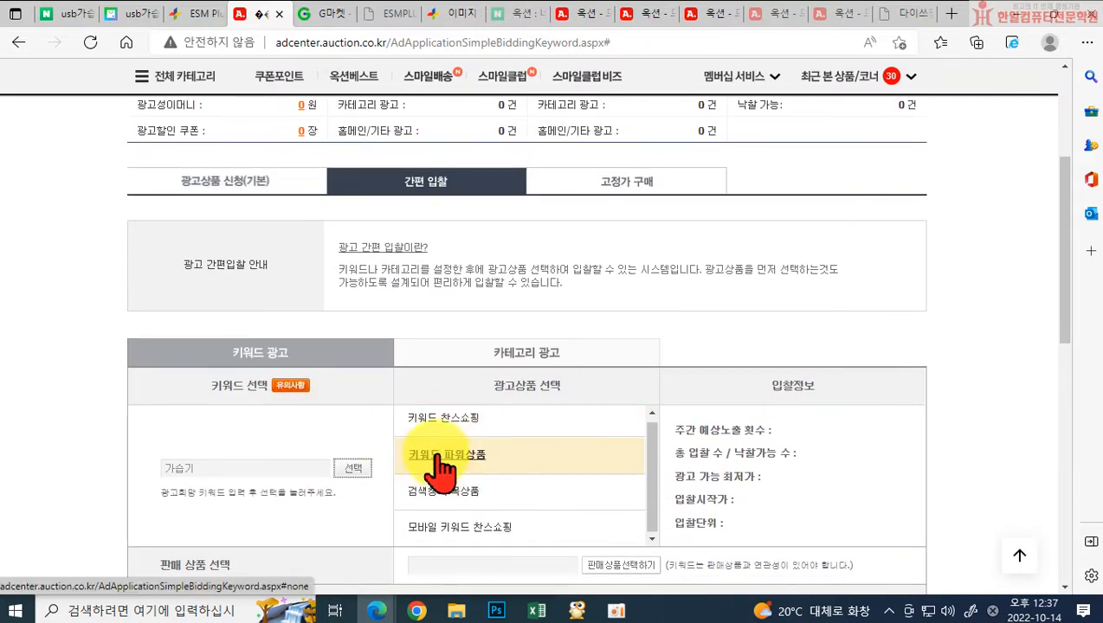
{"action": "left_click", "coordinate": [442, 467]}
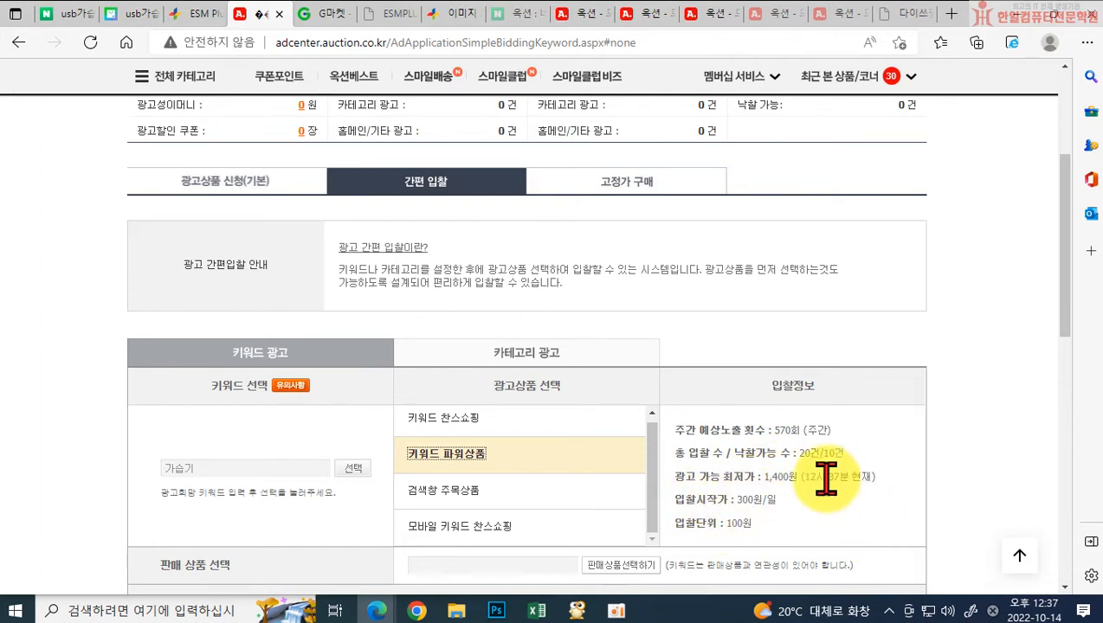
Change the bidding keyword to usb가습기 and check its 입찰정보 for 키워드 파워상품
{"action": "scroll", "coordinate": [825, 494], "scroll_direction": "down", "scroll_amount": 1}
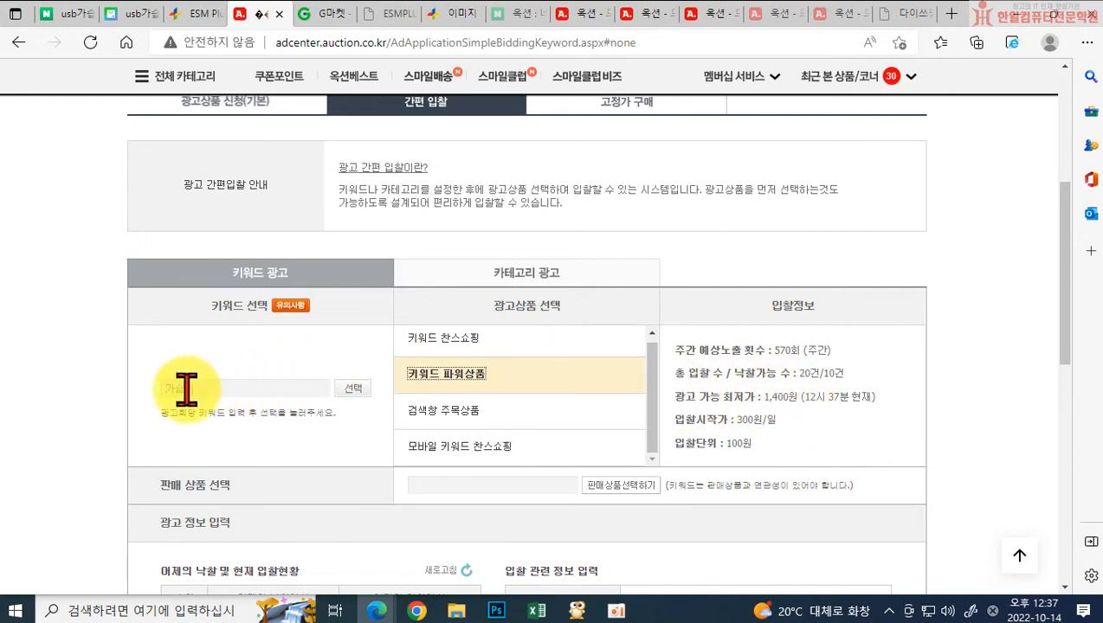
{"action": "left_click", "coordinate": [216, 387]}
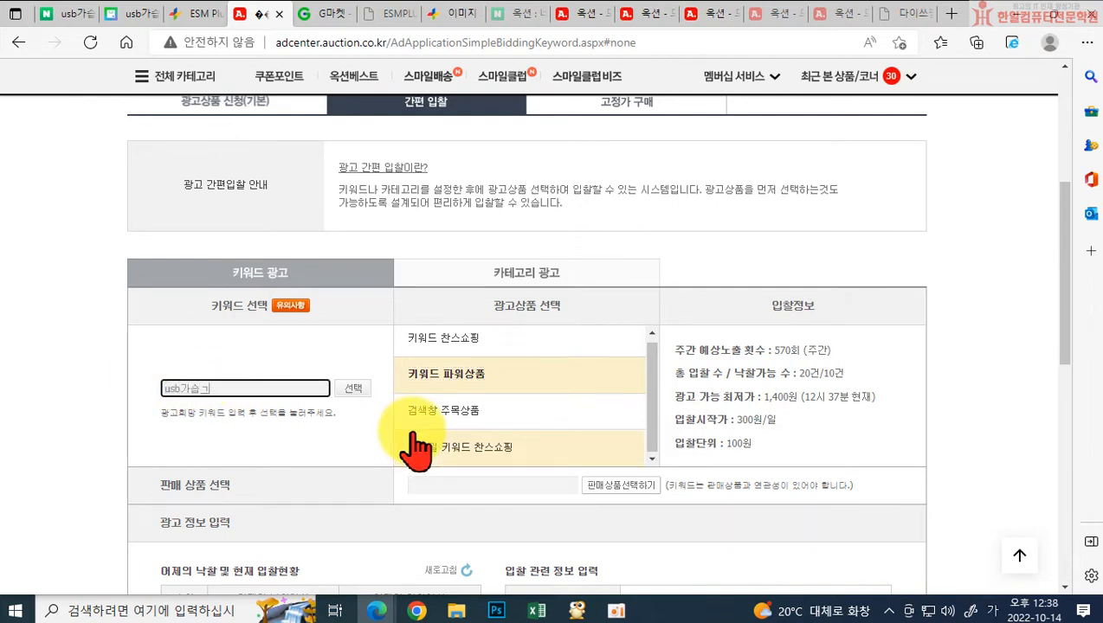
{"action": "left_click", "coordinate": [342, 387]}
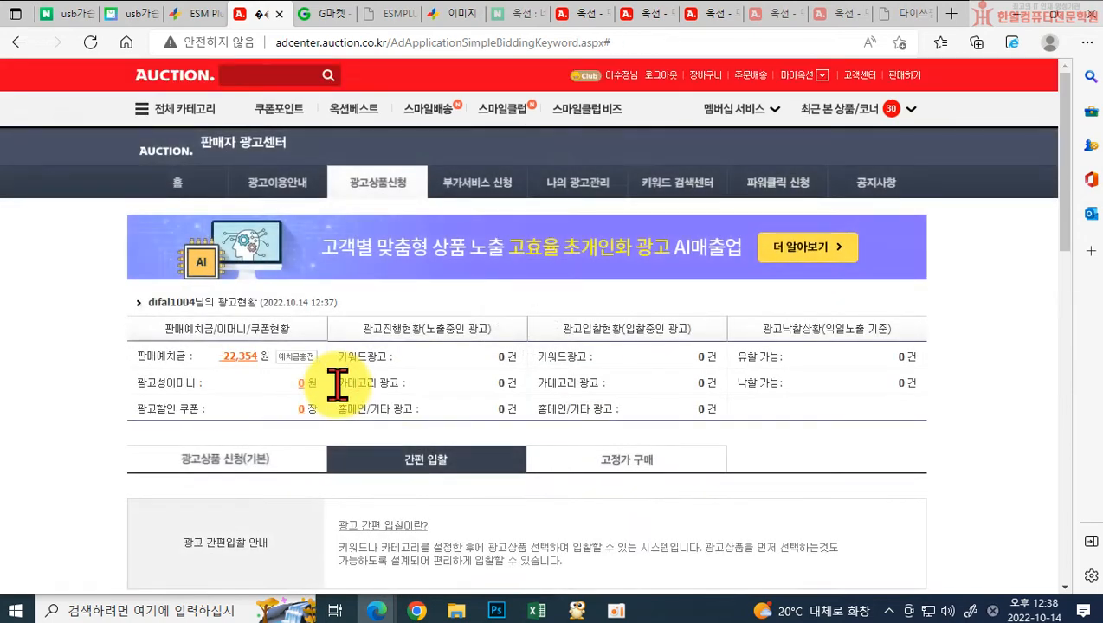
{"action": "scroll", "coordinate": [606, 450], "scroll_direction": "down", "scroll_amount": 4}
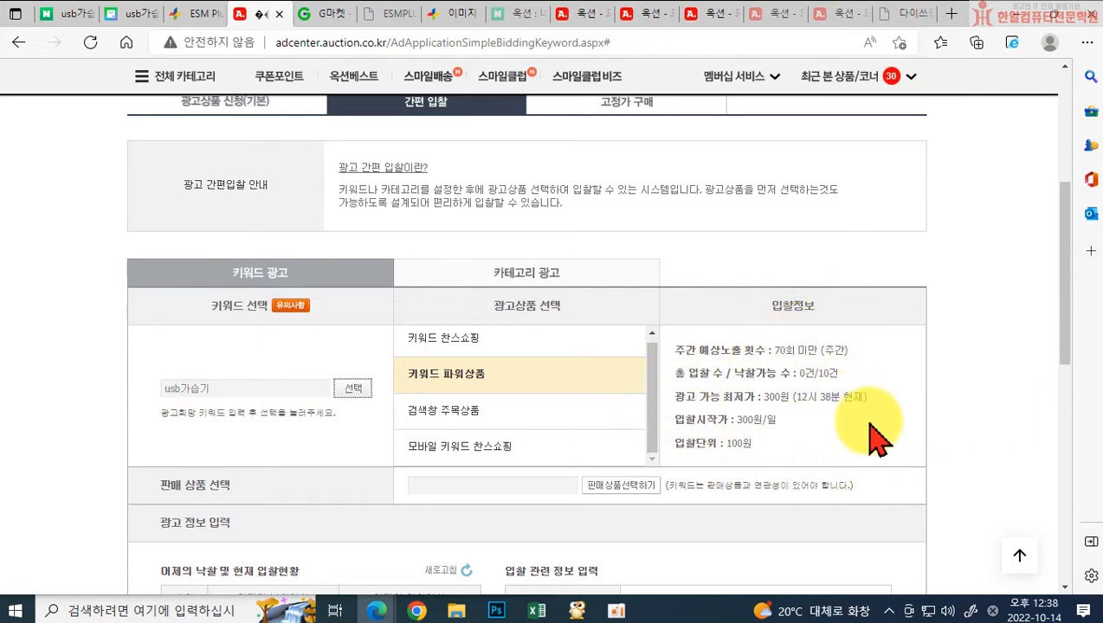
Review the 광고 정보 입력 section, including the bidding status by rank, 입찰기간, 입찰금액 and 모바일 동시 입찰
{"action": "scroll", "coordinate": [303, 295], "scroll_direction": "down", "scroll_amount": 3}
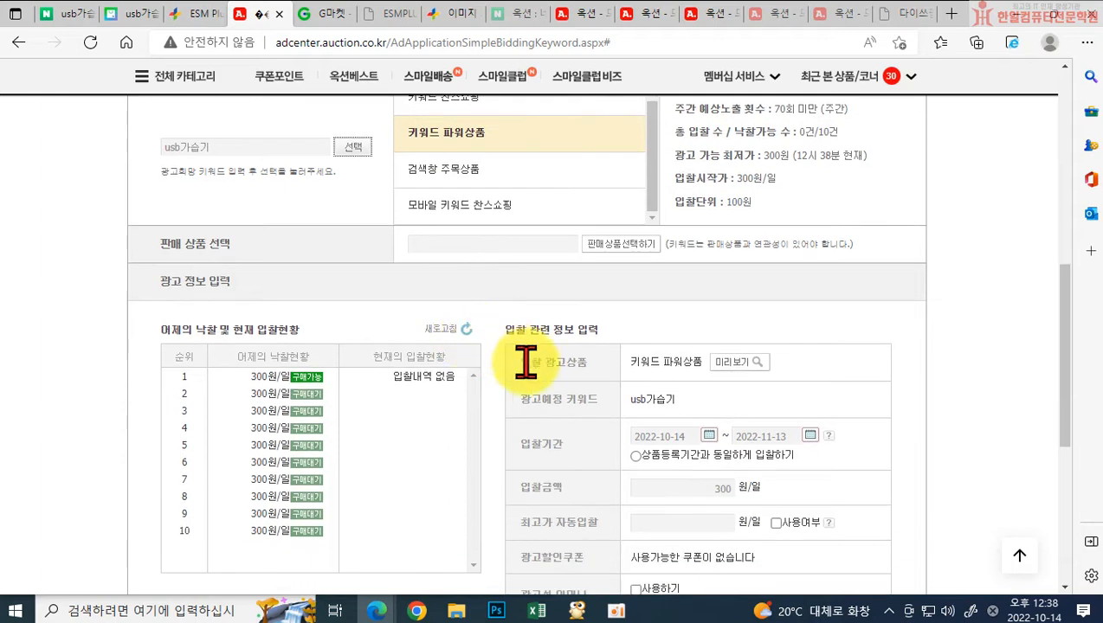
{"action": "scroll", "coordinate": [285, 402], "scroll_direction": "down", "scroll_amount": 1}
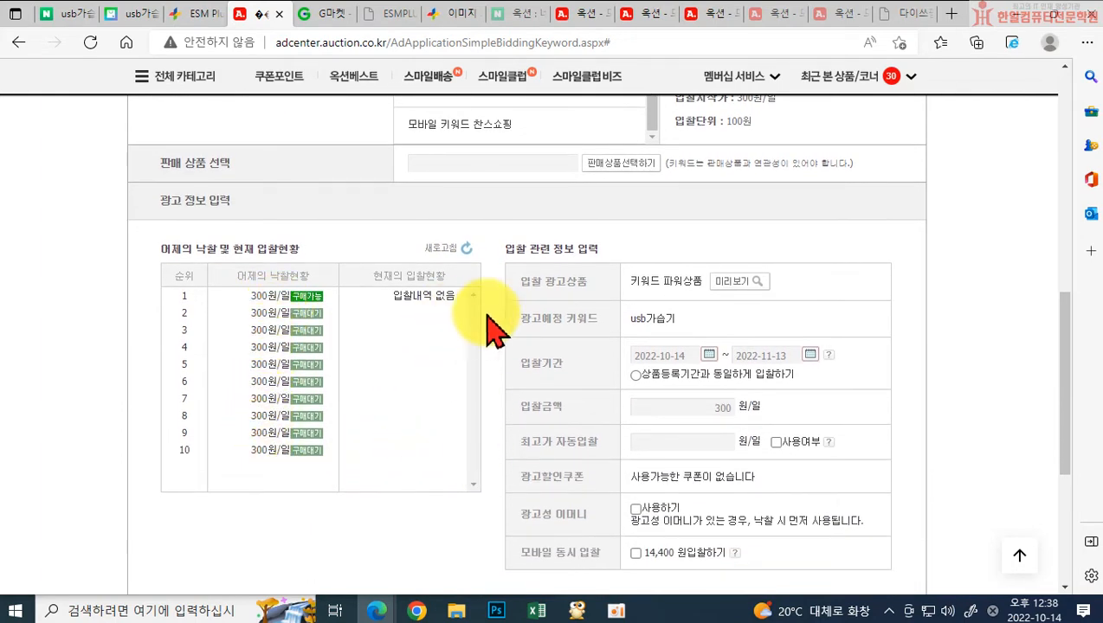
{"action": "scroll", "coordinate": [611, 394], "scroll_direction": "down", "scroll_amount": 1}
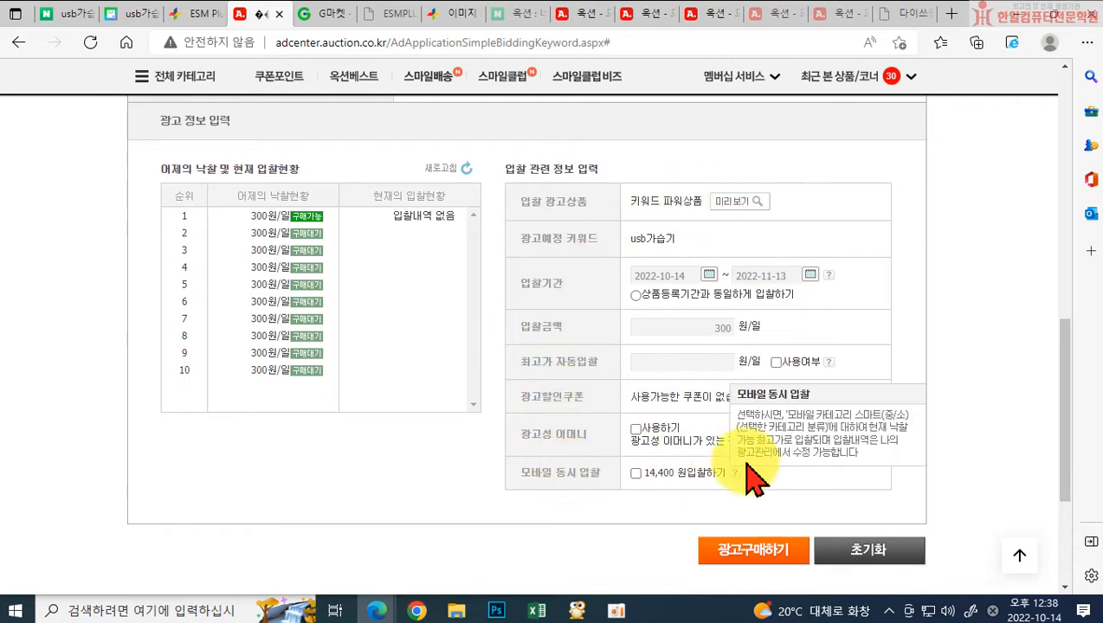
{"action": "scroll", "coordinate": [756, 505], "scroll_direction": "down", "scroll_amount": 1}
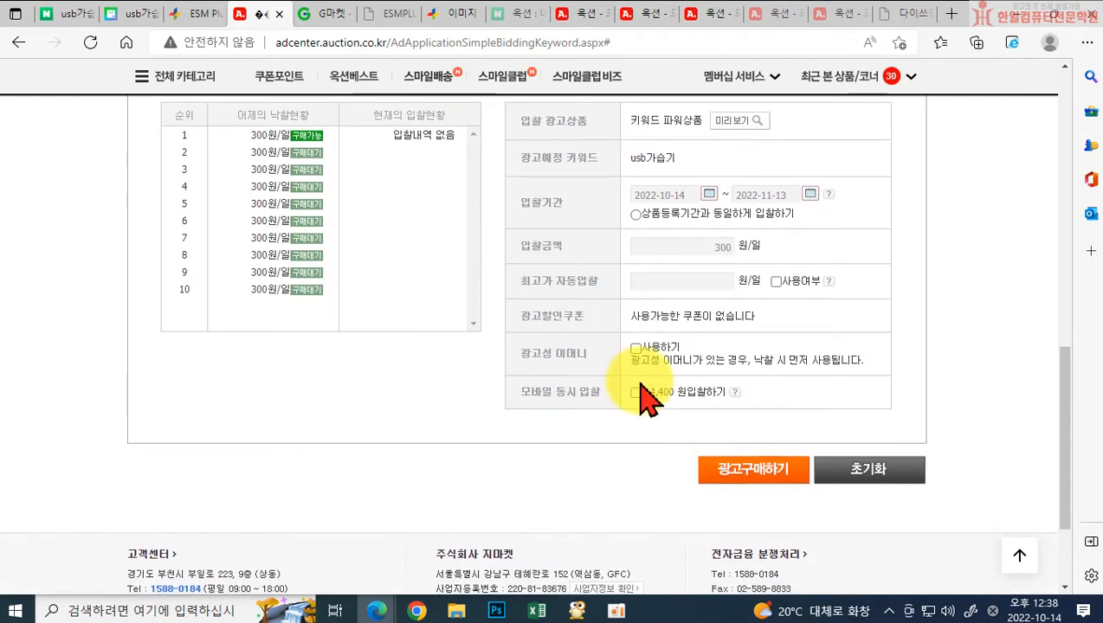
{"action": "scroll", "coordinate": [394, 456], "scroll_direction": "up", "scroll_amount": 3}
{"action": "scroll", "coordinate": [374, 365], "scroll_direction": "down", "scroll_amount": 2}
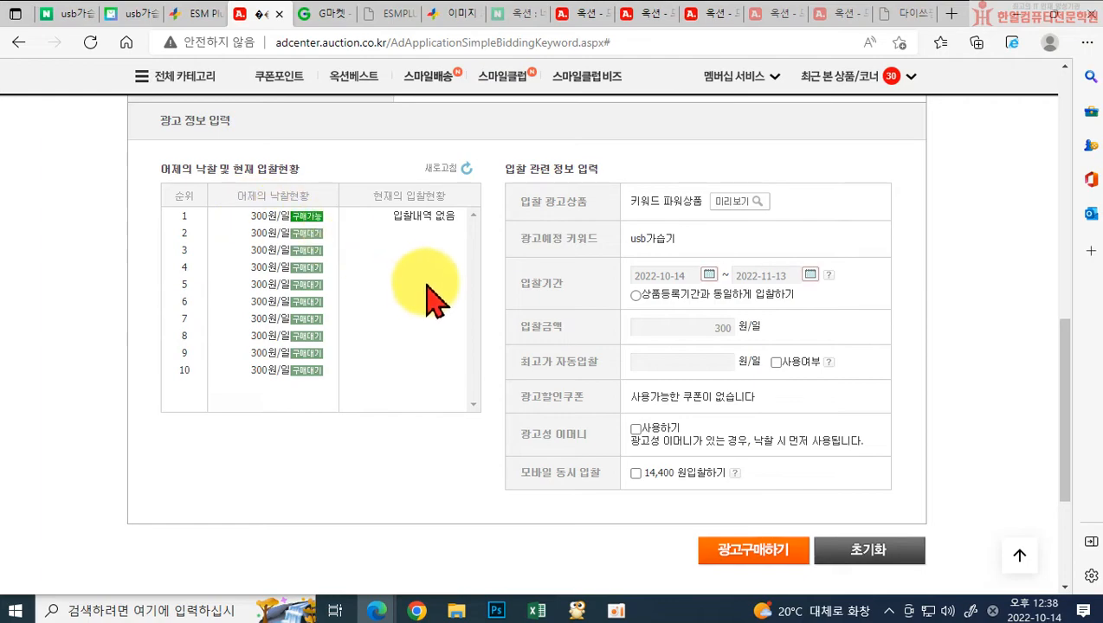
{"action": "scroll", "coordinate": [424, 251], "scroll_direction": "down", "scroll_amount": 2}
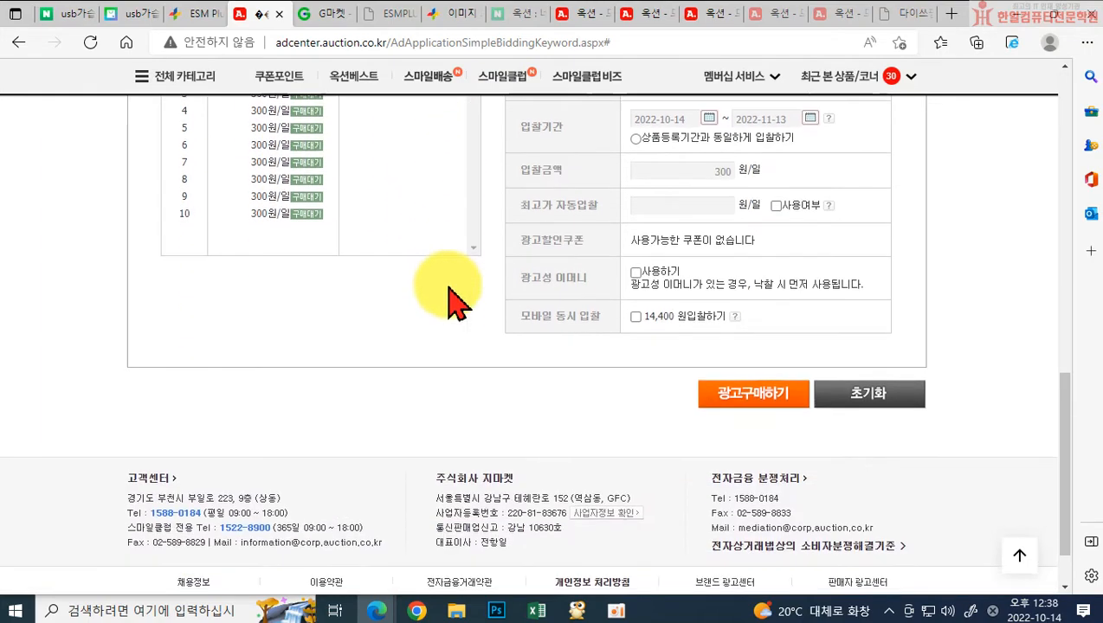
Compare the usb가습기 입찰정보 for the ad products 키워드 찬스쇼핑, 검색창 주목상품 and 모바일 키워드 찬스쇼핑
{"action": "scroll", "coordinate": [455, 298], "scroll_direction": "up", "scroll_amount": 12}
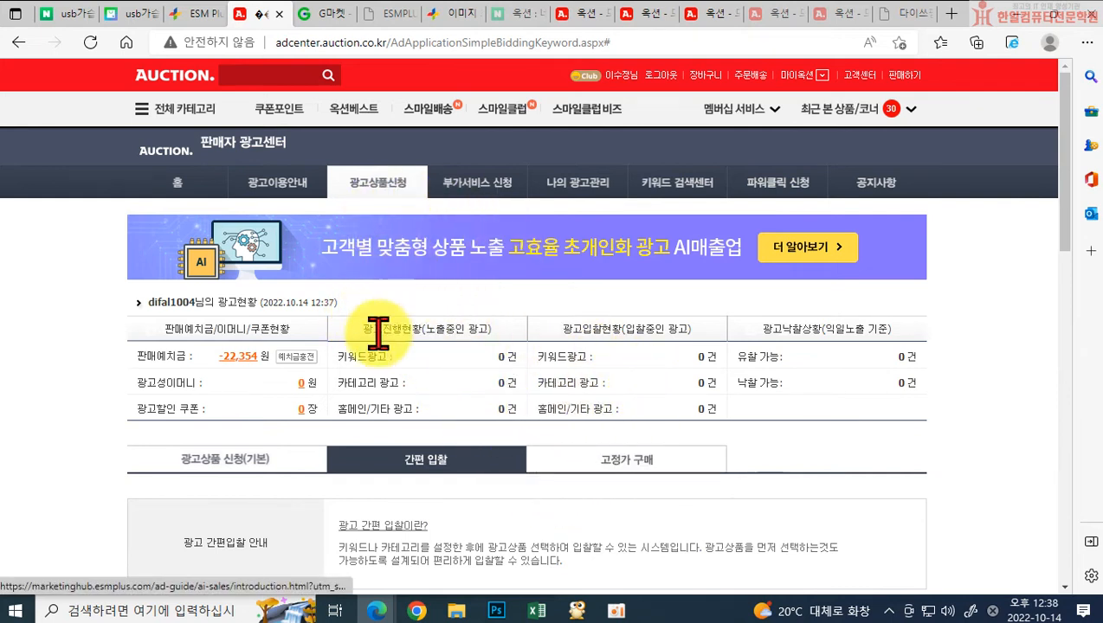
{"action": "scroll", "coordinate": [456, 485], "scroll_direction": "down", "scroll_amount": 3}
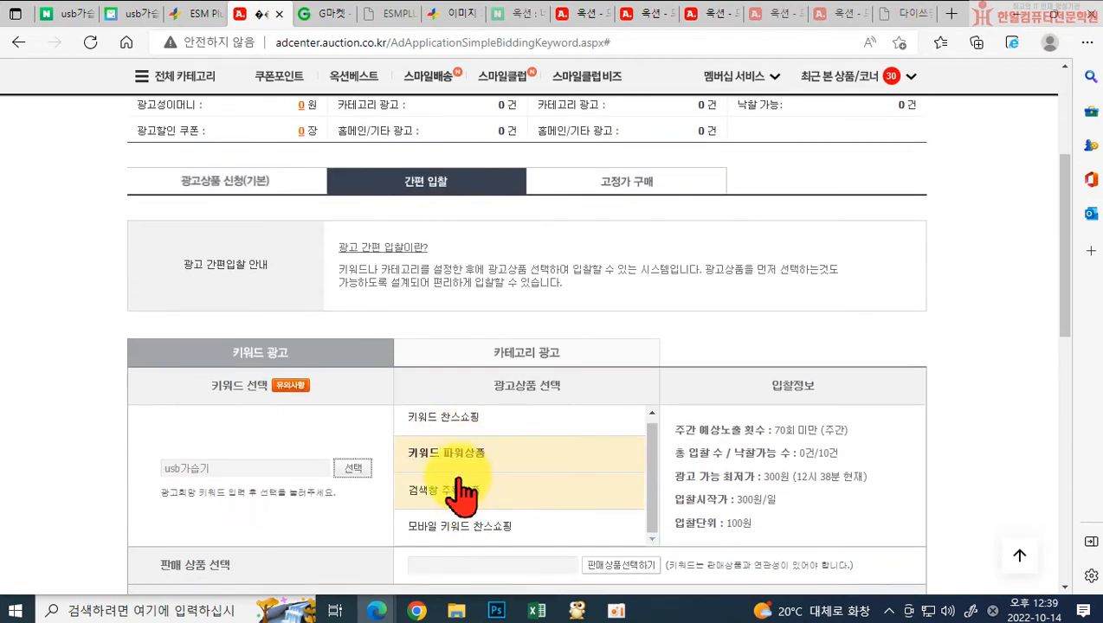
{"action": "left_click", "coordinate": [438, 422]}
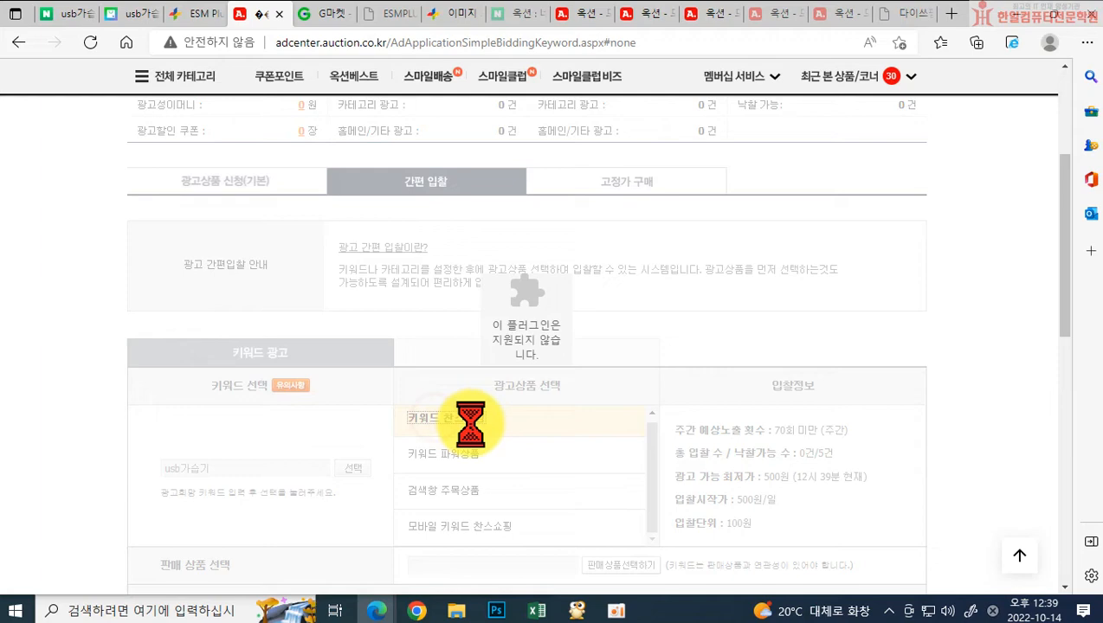
{"action": "left_click", "coordinate": [439, 491]}
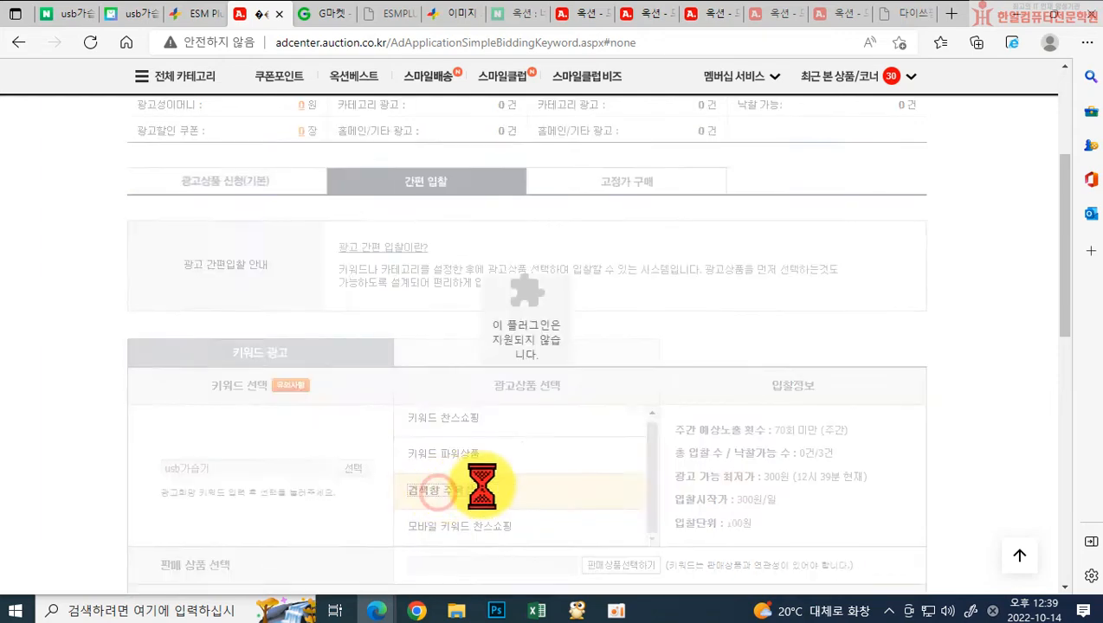
{"action": "left_click", "coordinate": [452, 526]}
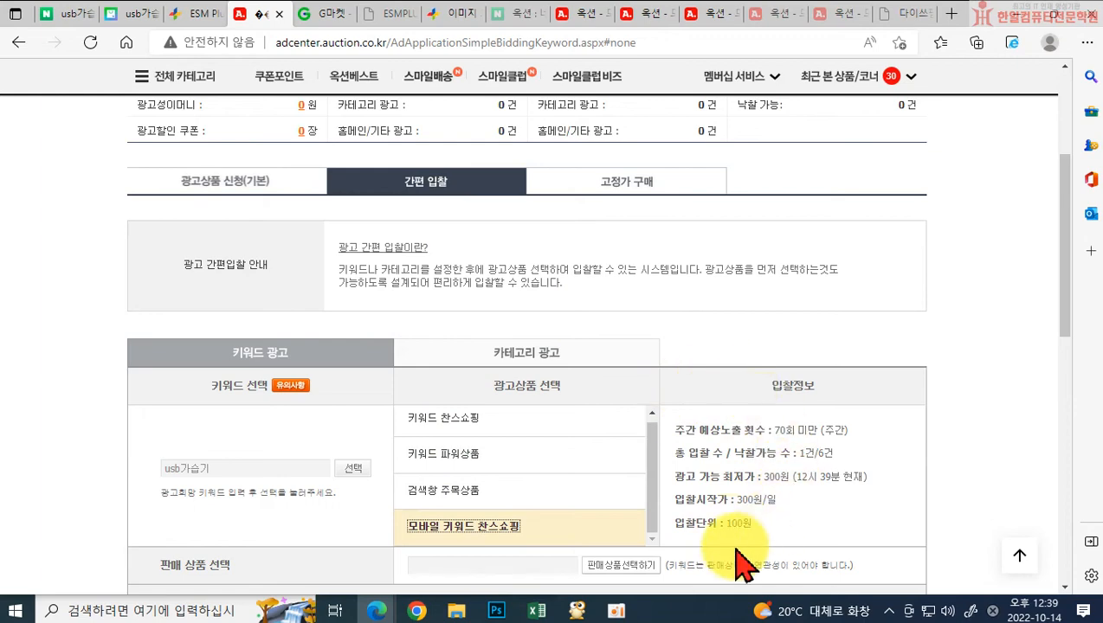
Switch to the ESM PLUS browser tab and open 상품관리2.0 under 상품 등록/변경
{"action": "left_click", "coordinate": [197, 17]}
{"action": "scroll", "coordinate": [104, 416], "scroll_direction": "down", "scroll_amount": 3}
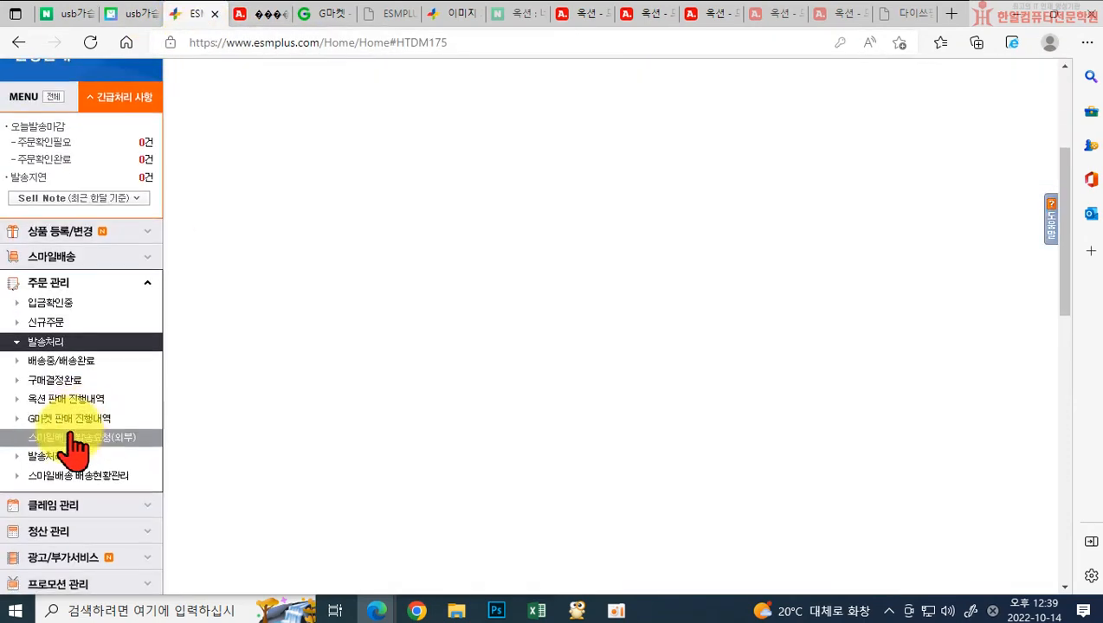
{"action": "left_click", "coordinate": [39, 232]}
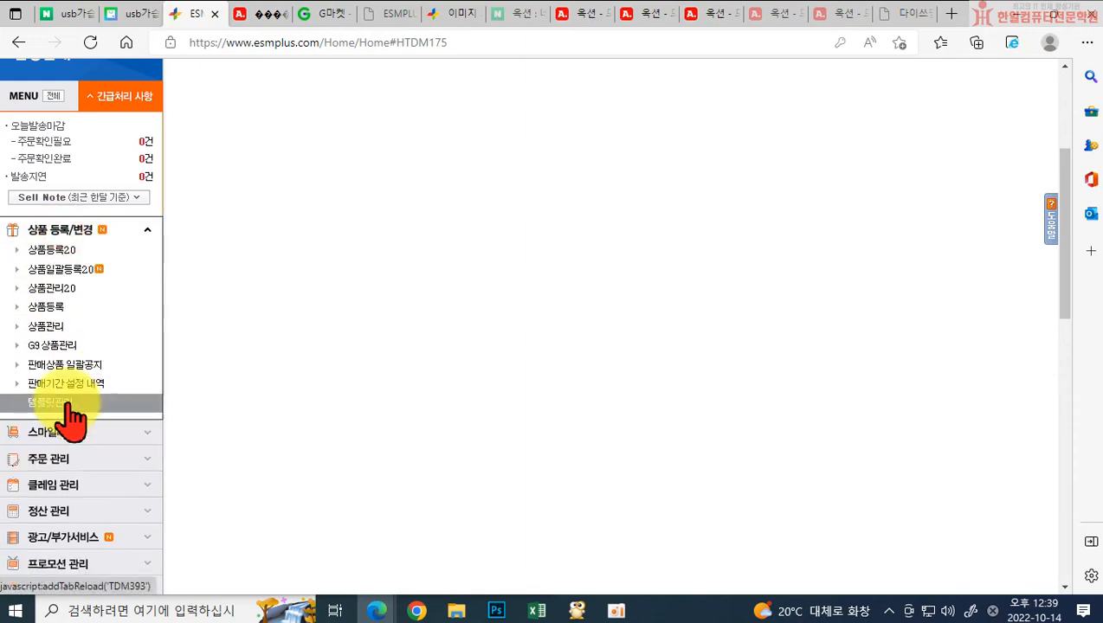
{"action": "left_click", "coordinate": [66, 290]}
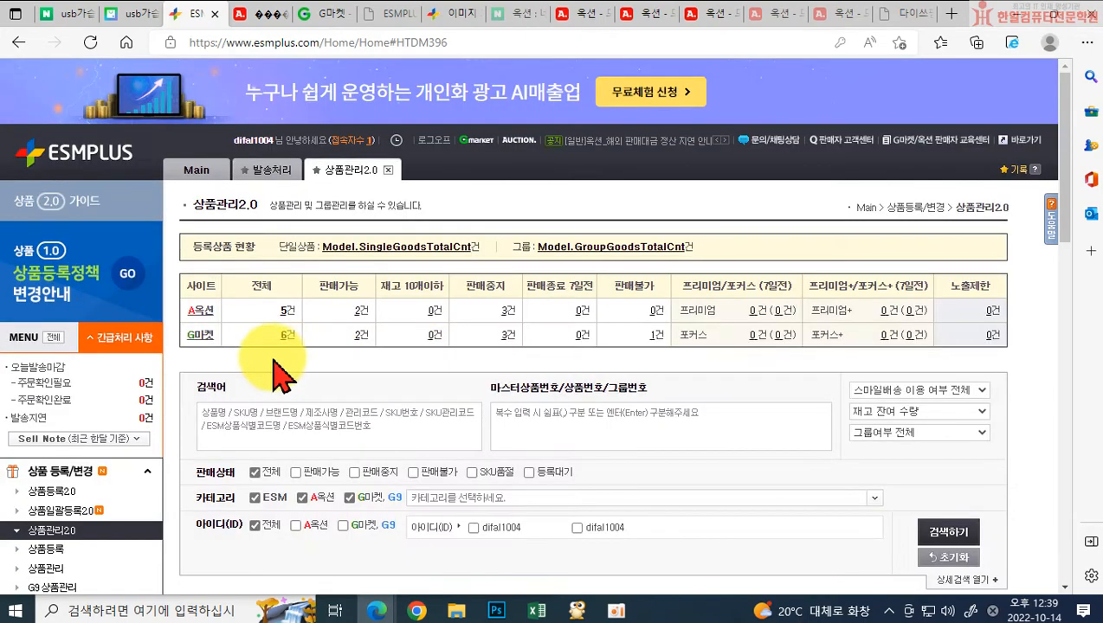
Try to list all registered products and open the mini USB humidifier listing for editing
{"action": "scroll", "coordinate": [346, 432], "scroll_direction": "down", "scroll_amount": 5}
{"action": "left_click", "coordinate": [946, 128]}
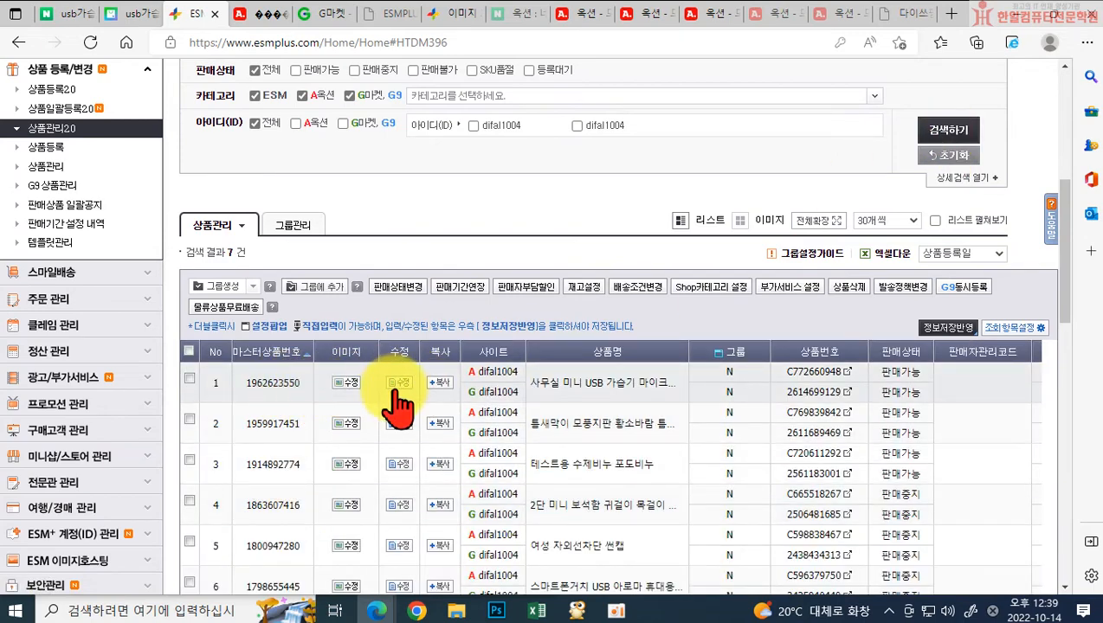
{"action": "left_click", "coordinate": [399, 383]}
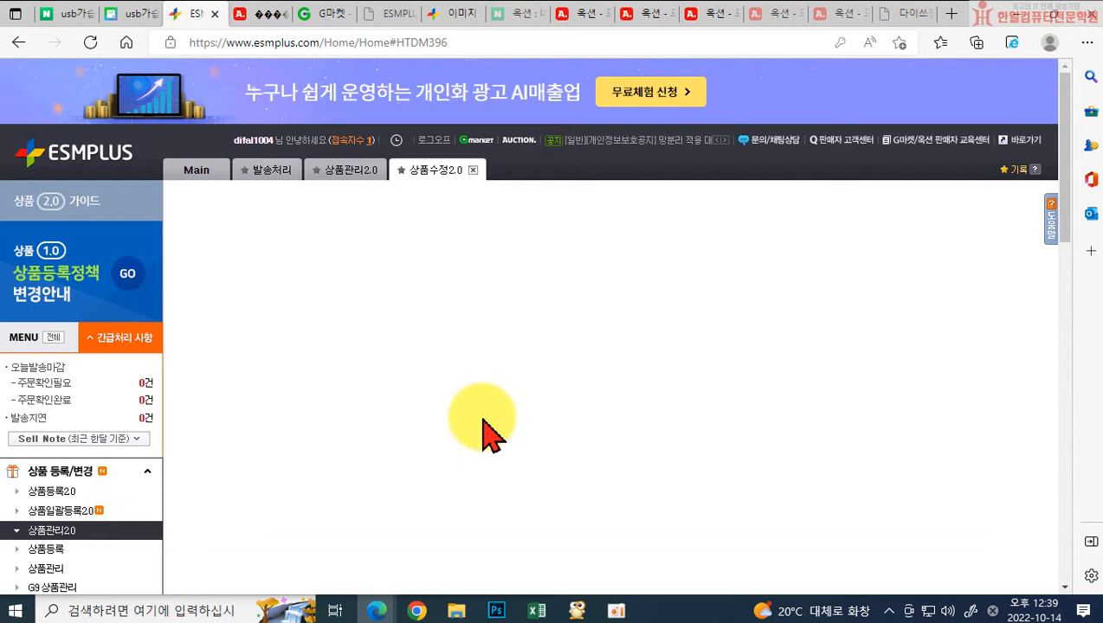
{"action": "scroll", "coordinate": [610, 393], "scroll_direction": "down", "scroll_amount": 1}
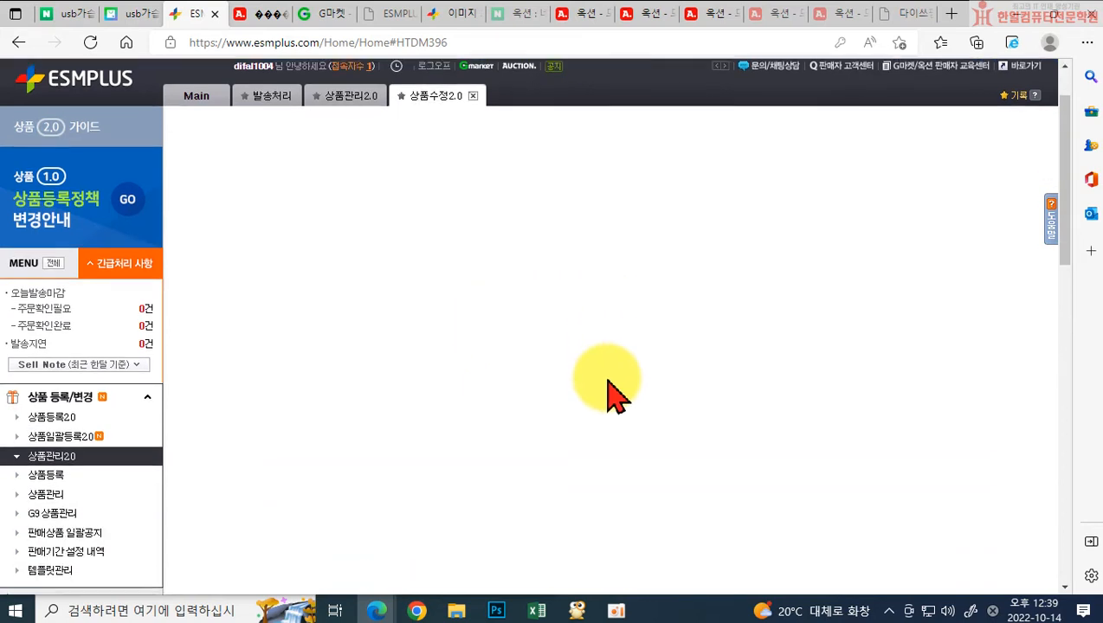
Reload ESM PLUS, close the promotion popup, search all products and open the mini USB humidifier listing for editing
{"action": "key", "text": "F5"}
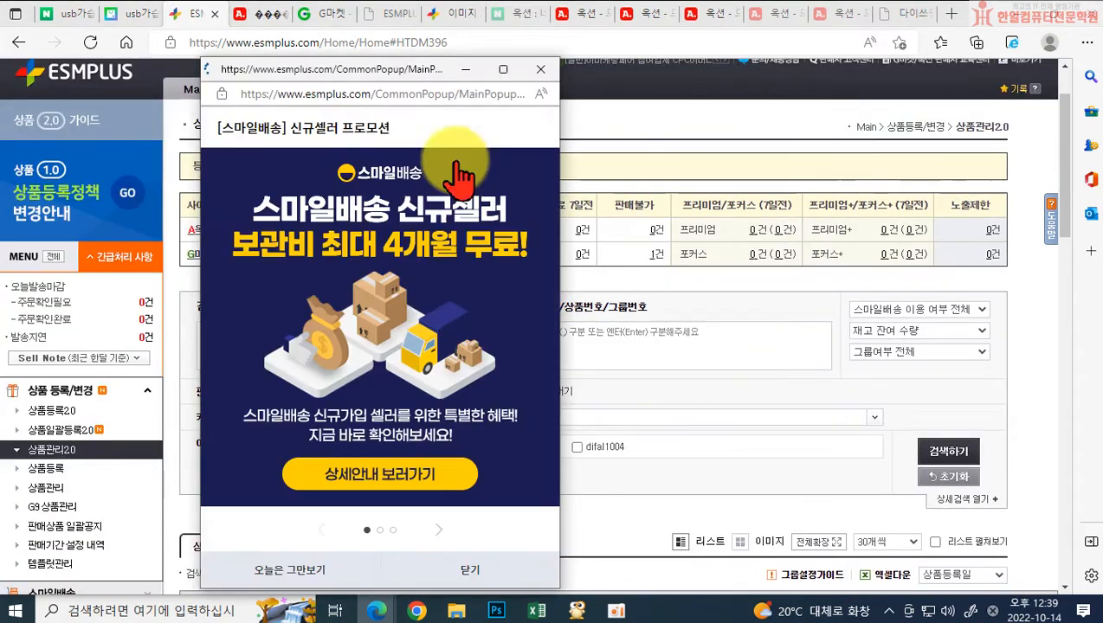
{"action": "left_click", "coordinate": [547, 70]}
{"action": "scroll", "coordinate": [394, 467], "scroll_direction": "down", "scroll_amount": 2}
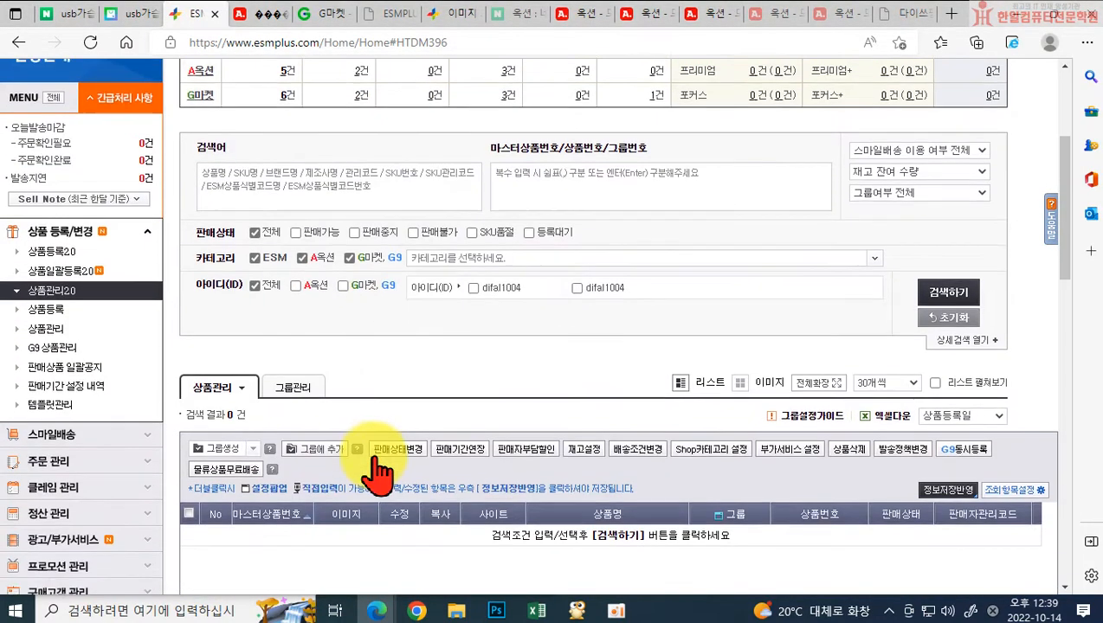
{"action": "scroll", "coordinate": [299, 459], "scroll_direction": "down", "scroll_amount": 1}
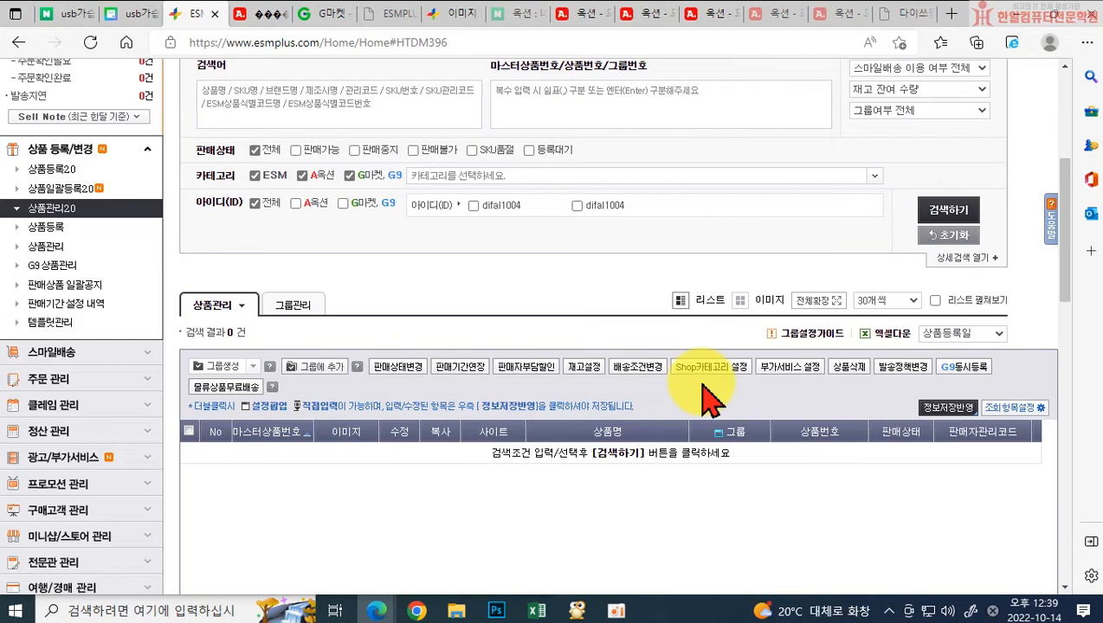
{"action": "left_click", "coordinate": [950, 216]}
{"action": "left_click", "coordinate": [409, 460]}
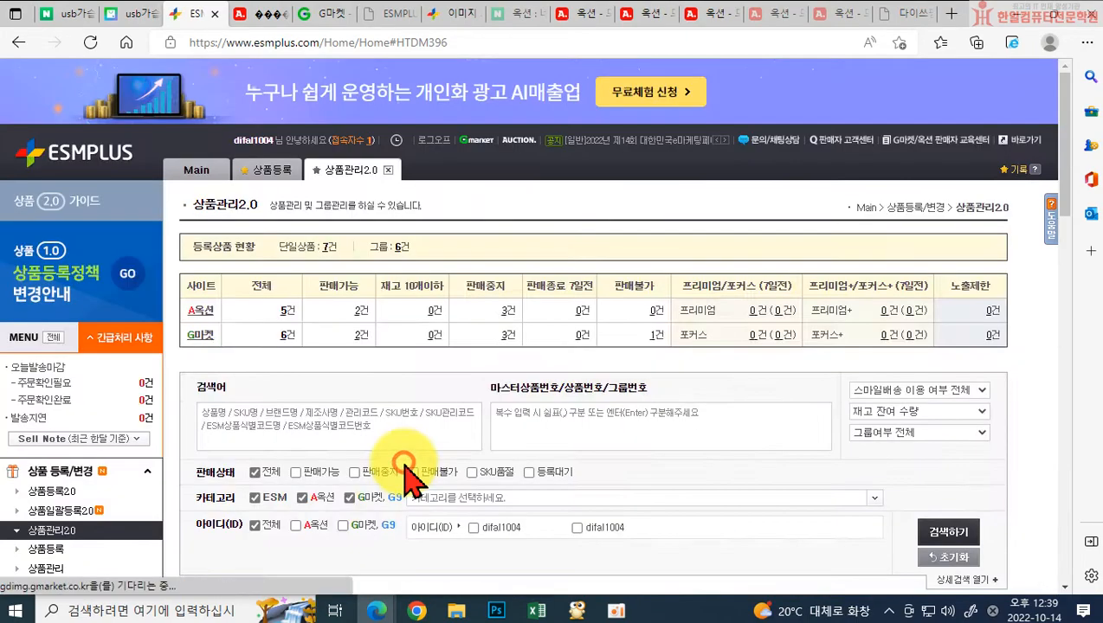
Advance the product edit form through 기본정보, 노출정보 and 추가정보 to the 고객혜택/광고 stage without changing any fields
{"action": "scroll", "coordinate": [485, 459], "scroll_direction": "down", "scroll_amount": 15}
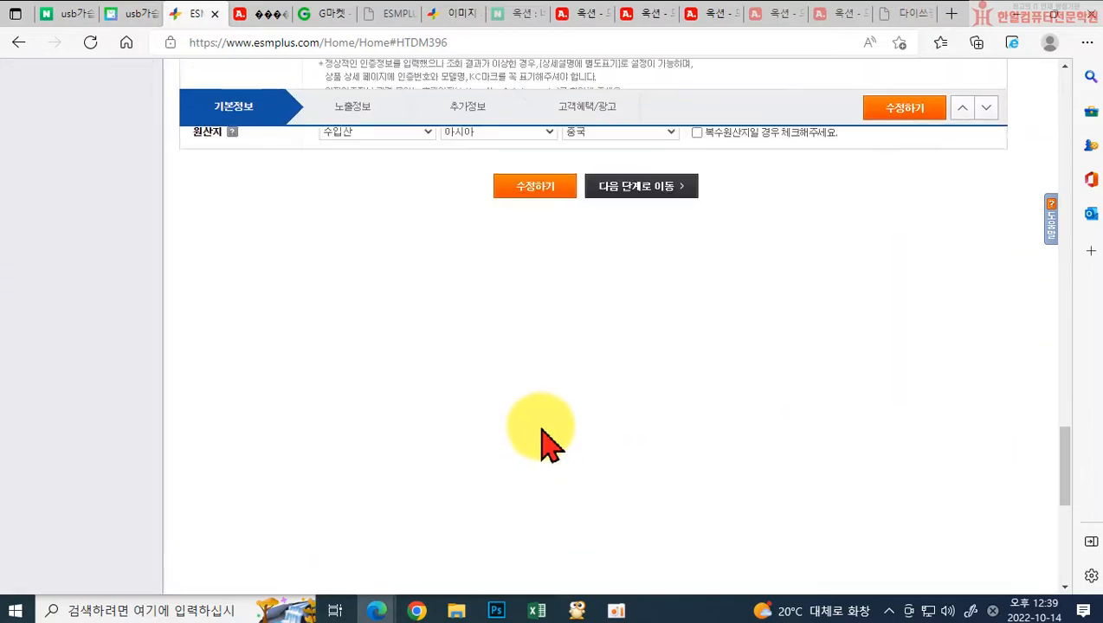
{"action": "scroll", "coordinate": [554, 450], "scroll_direction": "up", "scroll_amount": 4}
{"action": "scroll", "coordinate": [623, 485], "scroll_direction": "down", "scroll_amount": 2}
{"action": "left_click", "coordinate": [643, 422]}
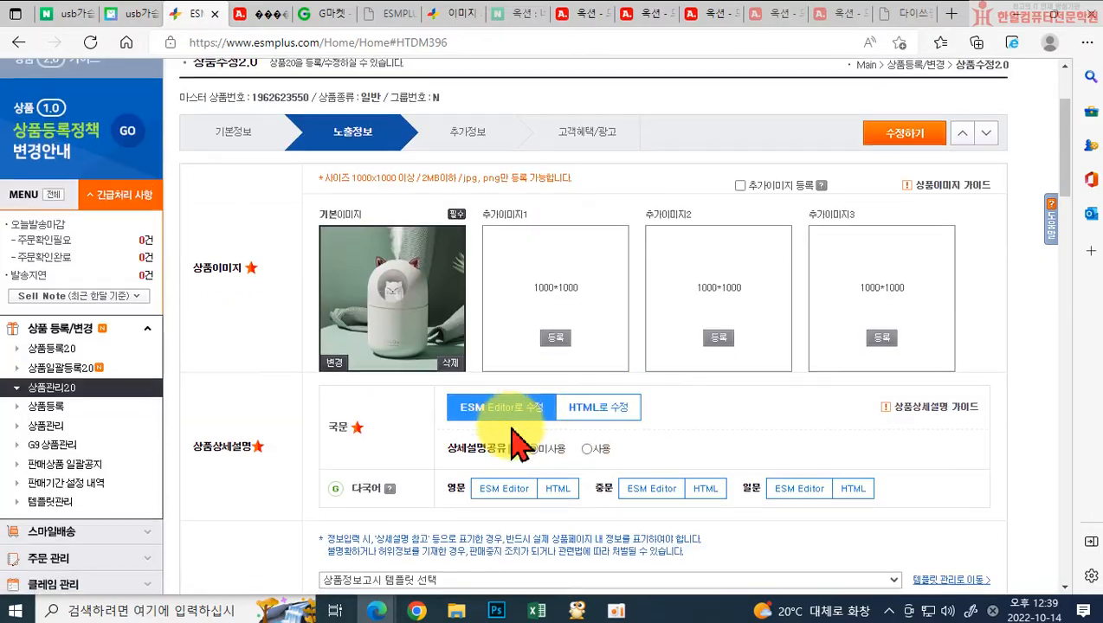
{"action": "scroll", "coordinate": [623, 433], "scroll_direction": "down", "scroll_amount": 15}
{"action": "scroll", "coordinate": [675, 441], "scroll_direction": "up", "scroll_amount": 2}
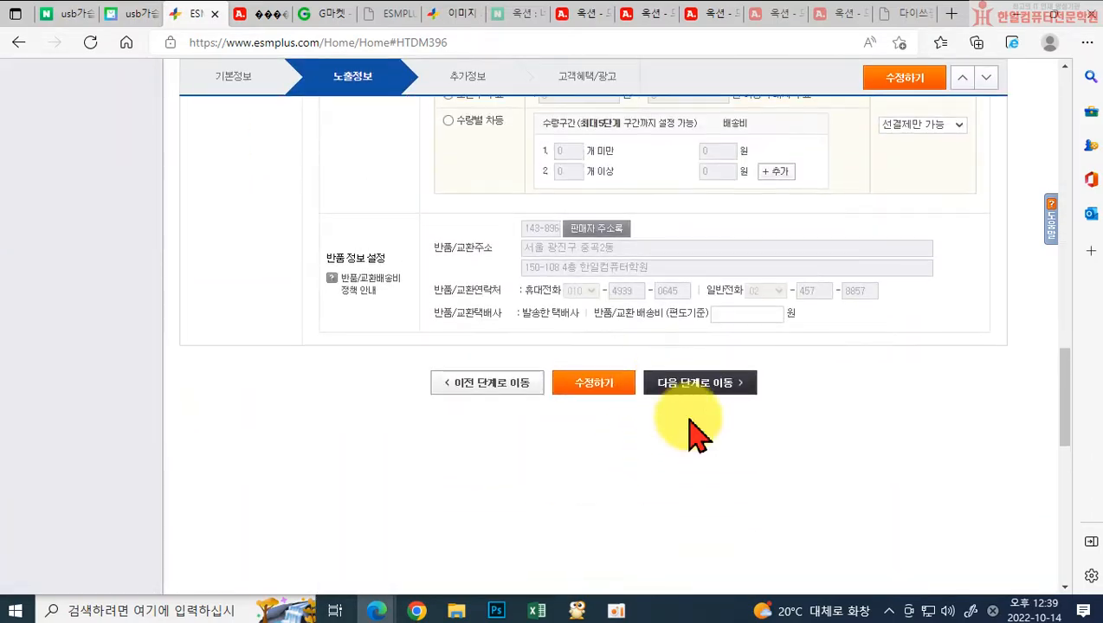
{"action": "left_click", "coordinate": [706, 399]}
{"action": "scroll", "coordinate": [489, 420], "scroll_direction": "down", "scroll_amount": 4}
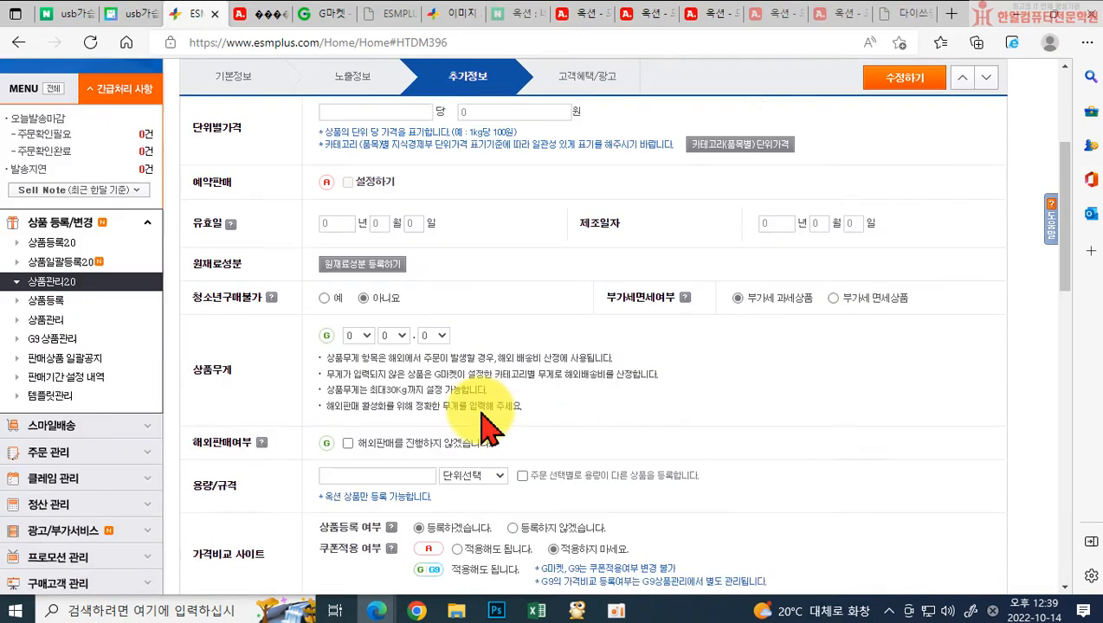
{"action": "scroll", "coordinate": [529, 481], "scroll_direction": "up", "scroll_amount": 2}
{"action": "scroll", "coordinate": [701, 469], "scroll_direction": "down", "scroll_amount": 3}
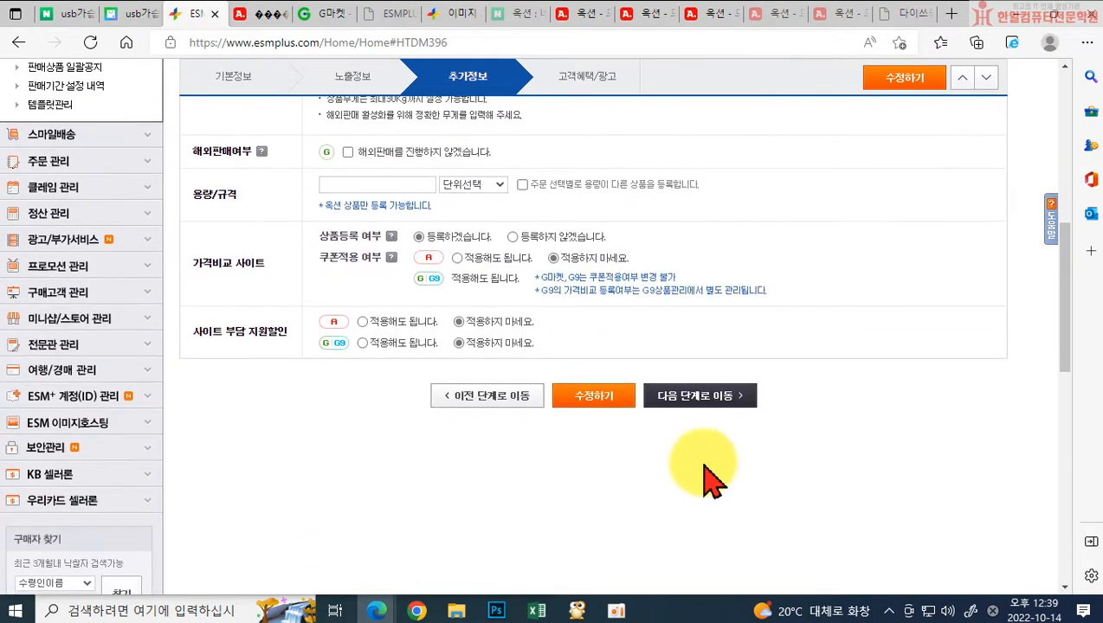
{"action": "left_click", "coordinate": [697, 391]}
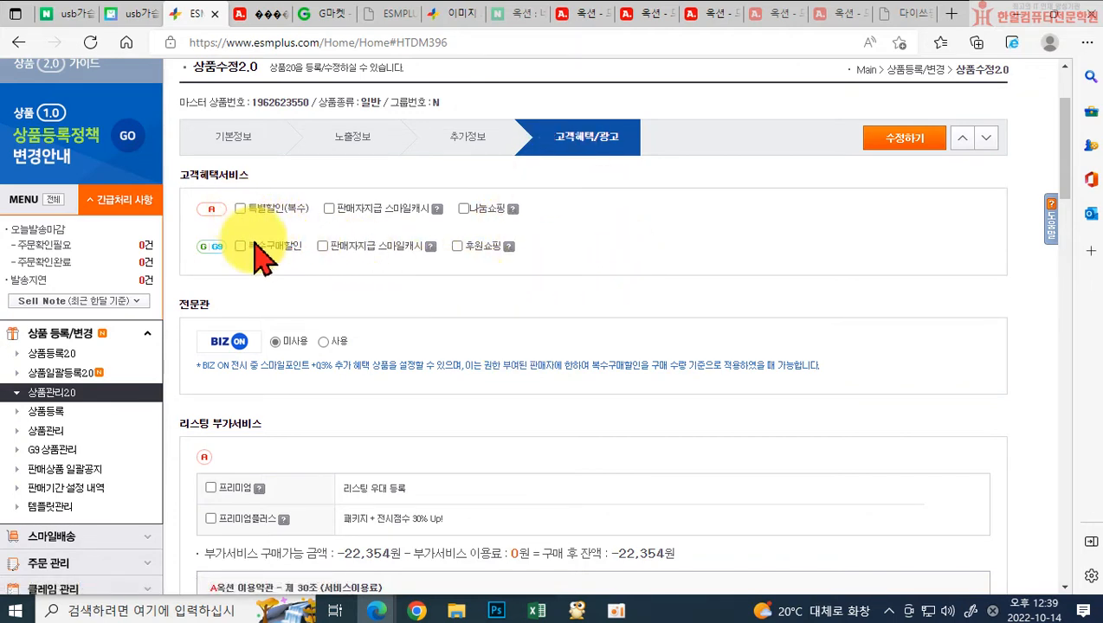
In the Gmarket part of 리스팅 부가서비스, select 포커스 플러스 and leave 포커스 unselected
{"action": "scroll", "coordinate": [510, 216], "scroll_direction": "down", "scroll_amount": 4}
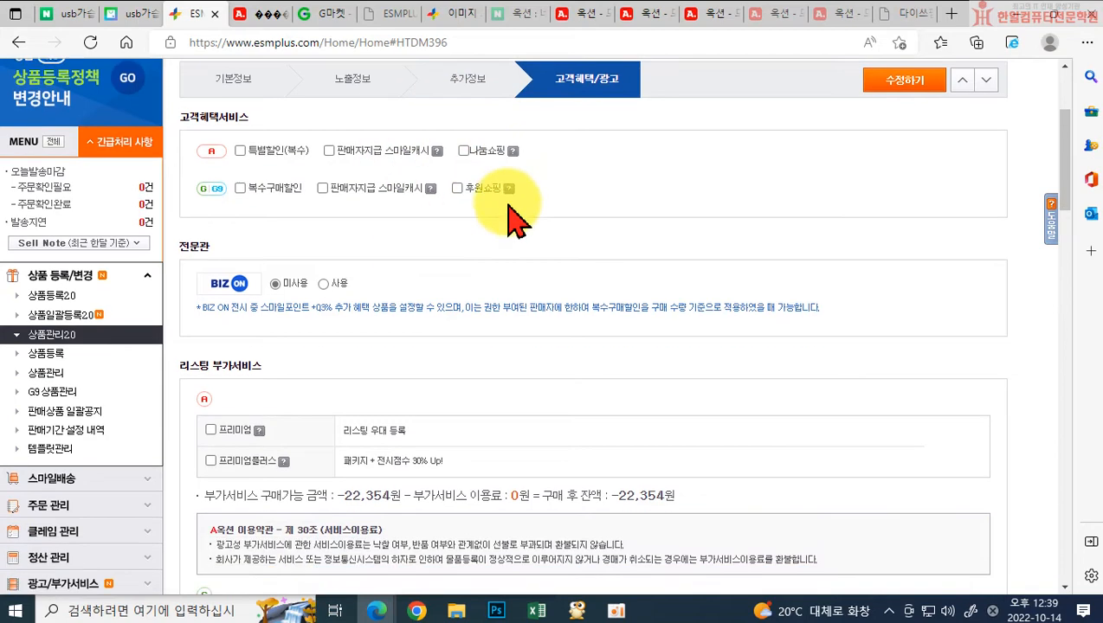
{"action": "scroll", "coordinate": [494, 489], "scroll_direction": "down", "scroll_amount": 1}
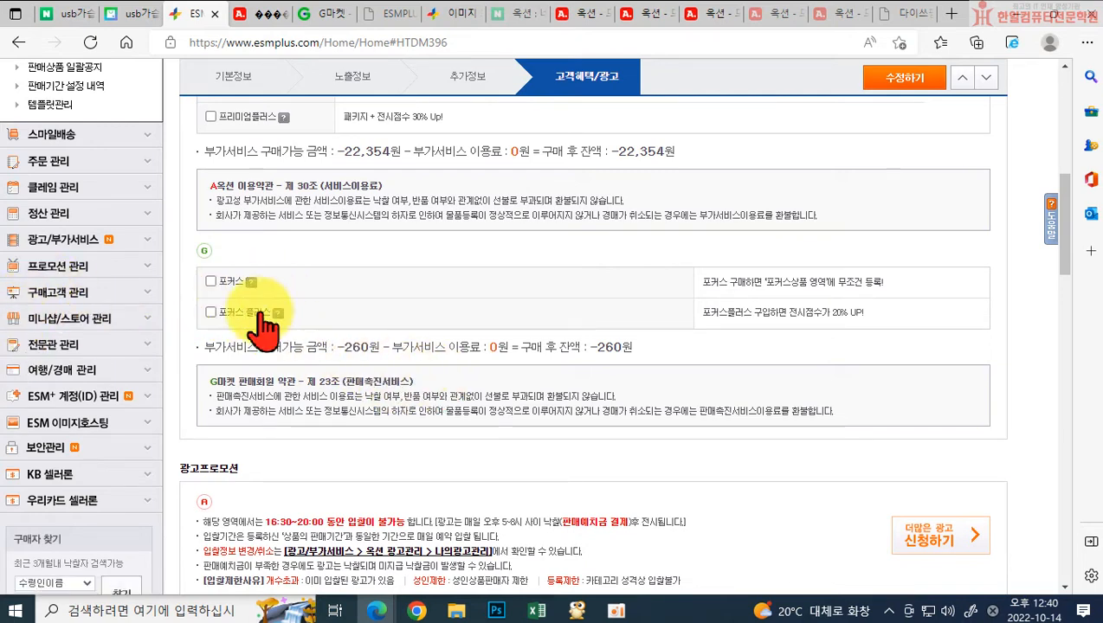
{"action": "left_click", "coordinate": [211, 282]}
{"action": "left_click", "coordinate": [211, 355]}
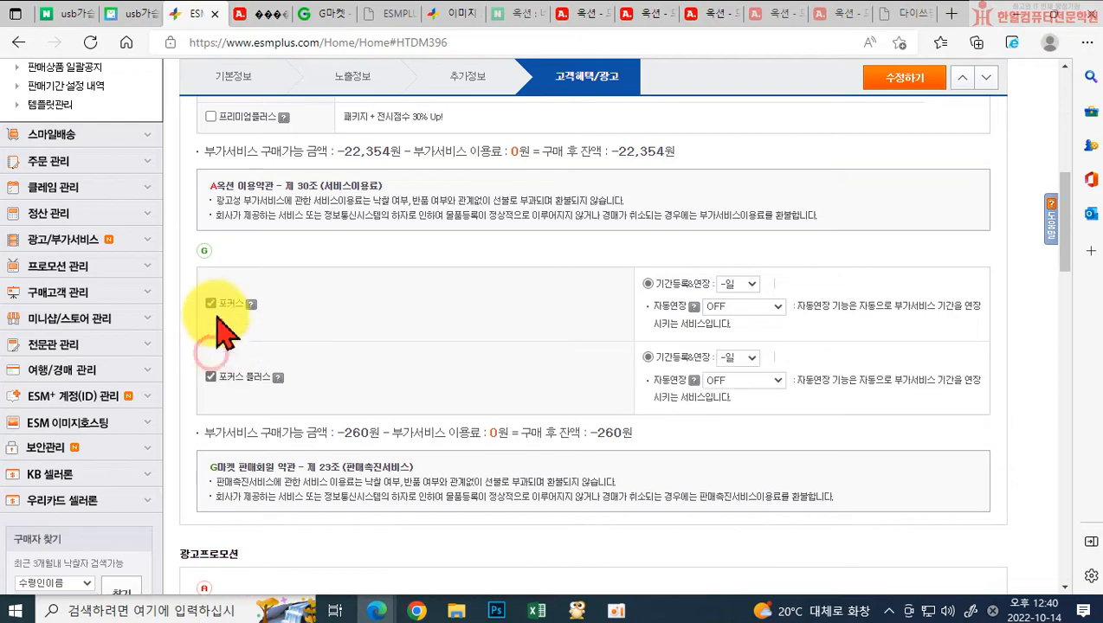
{"action": "left_click", "coordinate": [212, 303]}
Under 광고프로모션 for Auction, choose the 최고순위 800원 bid for 소분류(가습기) in 카테고리 찬스쇼핑
{"action": "scroll", "coordinate": [439, 463], "scroll_direction": "down", "scroll_amount": 4}
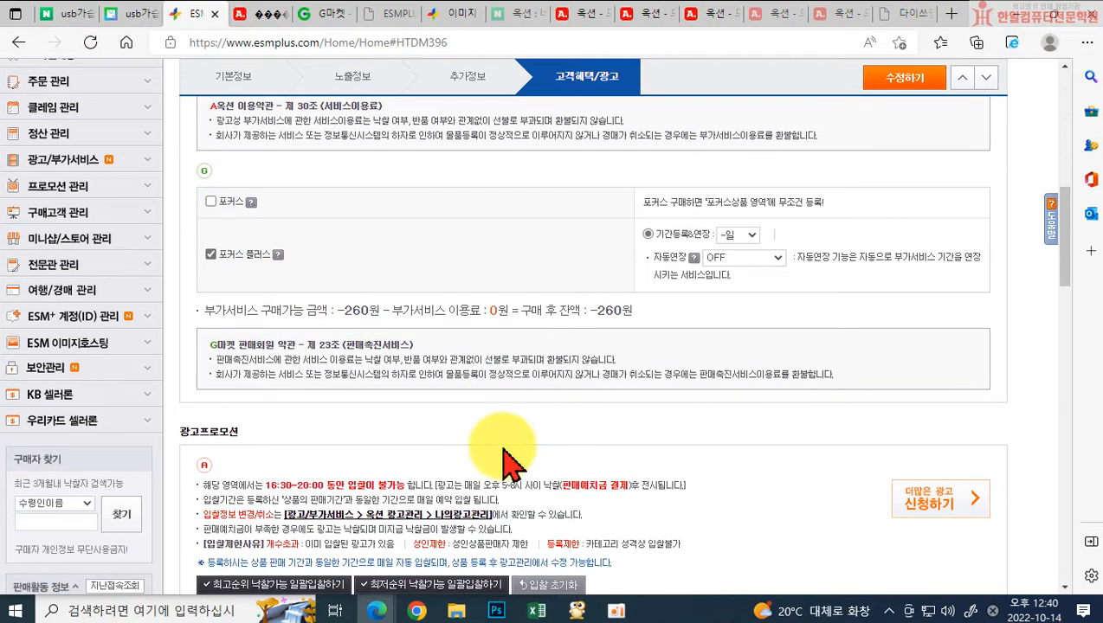
{"action": "scroll", "coordinate": [199, 251], "scroll_direction": "up", "scroll_amount": 3}
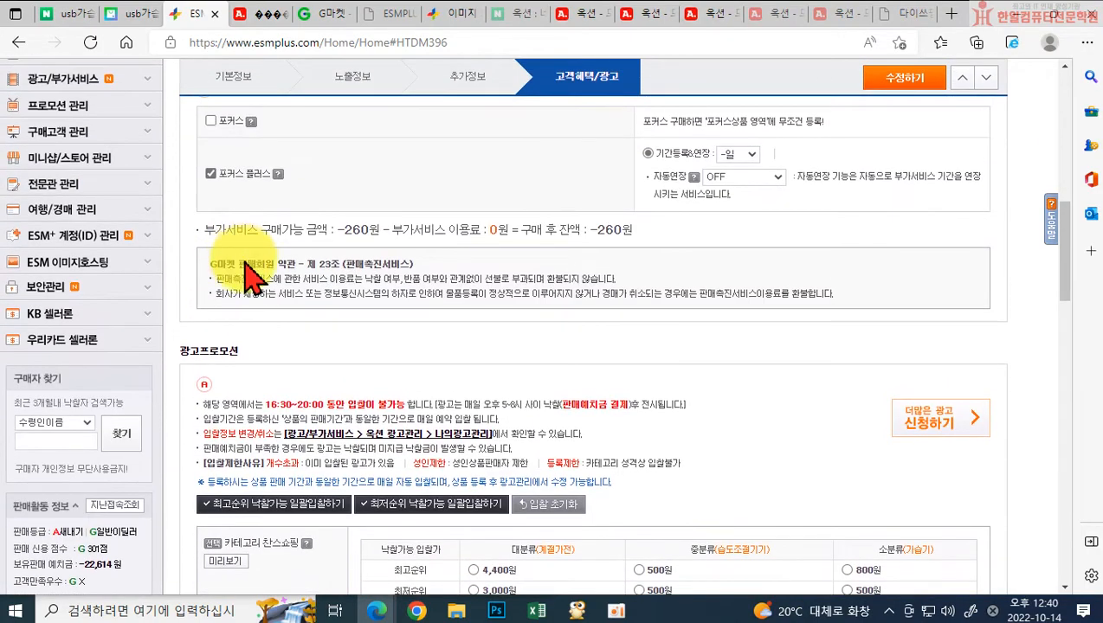
{"action": "scroll", "coordinate": [308, 290], "scroll_direction": "down", "scroll_amount": 5}
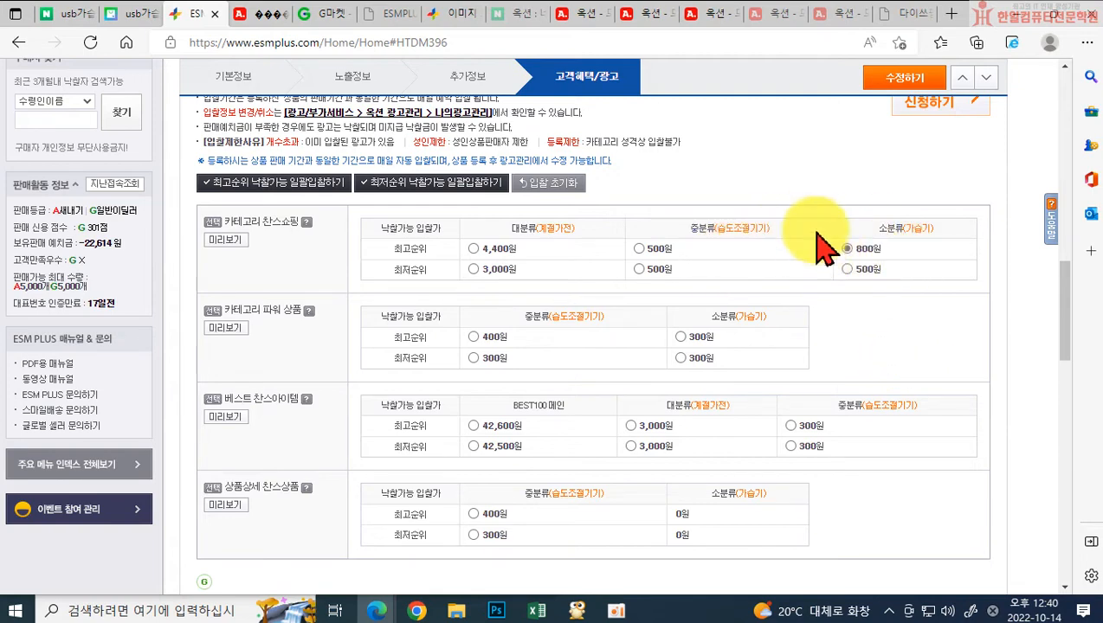
Review the remaining Auction bid tables, the Gmarket 카테고리 광고 and 기타광고 options, and the 리스팅 부가서비스 section
{"action": "scroll", "coordinate": [879, 275], "scroll_direction": "down", "scroll_amount": 1}
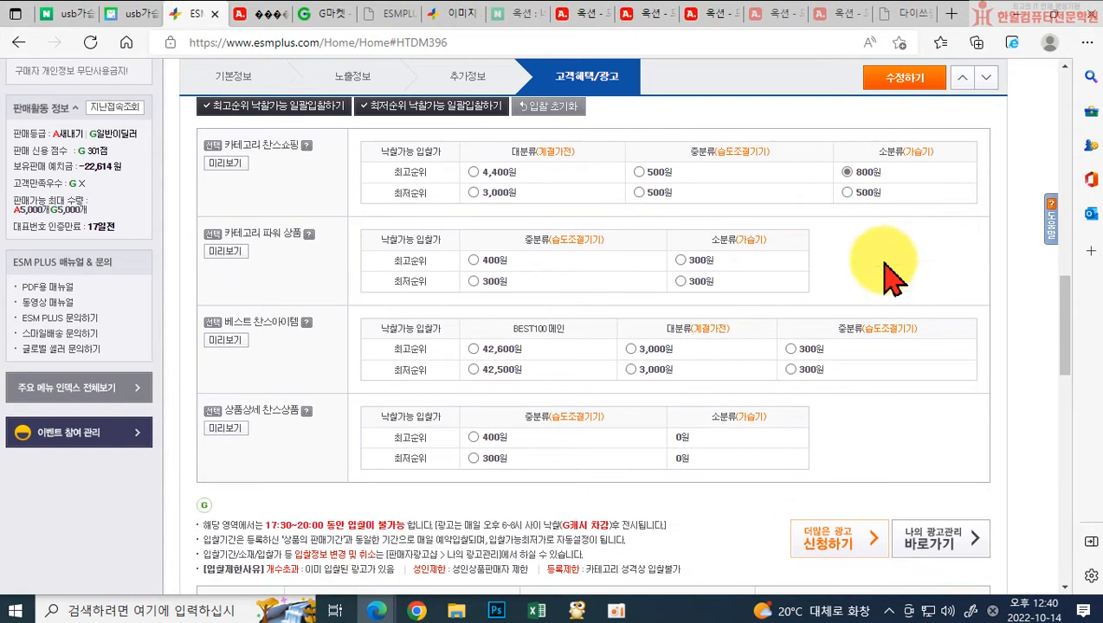
{"action": "scroll", "coordinate": [783, 415], "scroll_direction": "down", "scroll_amount": 1}
{"action": "scroll", "coordinate": [762, 437], "scroll_direction": "down", "scroll_amount": 1}
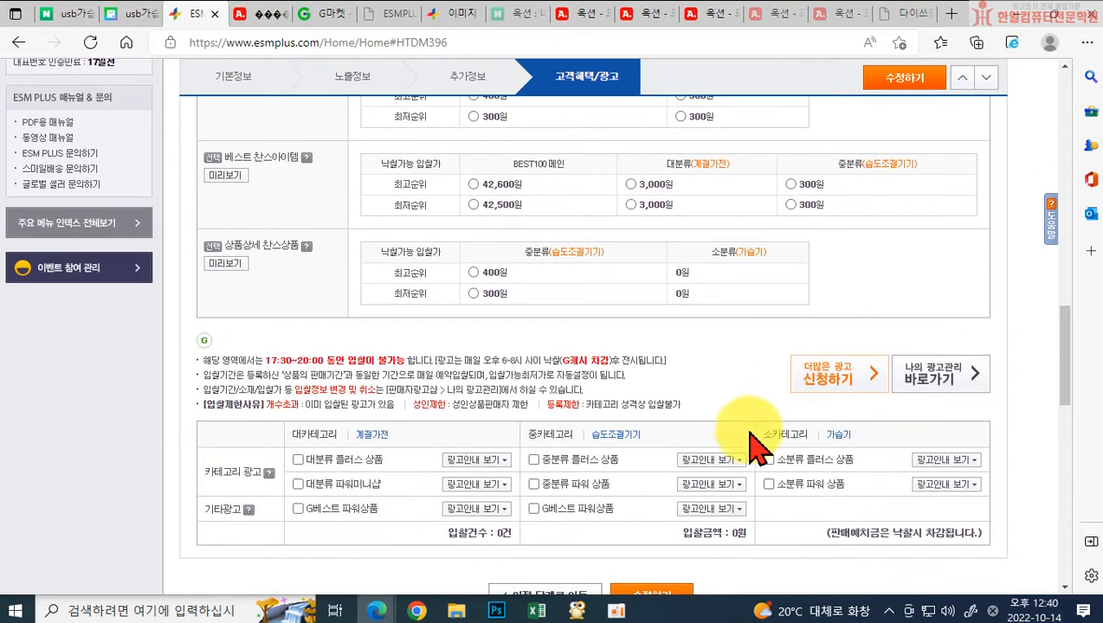
{"action": "scroll", "coordinate": [866, 217], "scroll_direction": "down", "scroll_amount": 2}
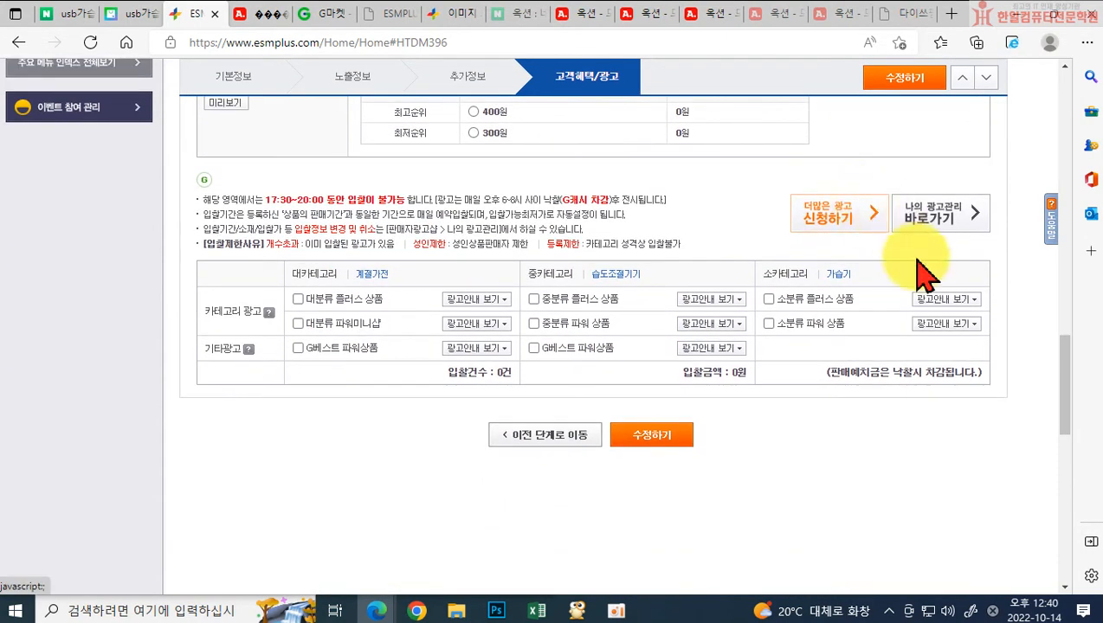
{"action": "scroll", "coordinate": [576, 208], "scroll_direction": "up", "scroll_amount": 1}
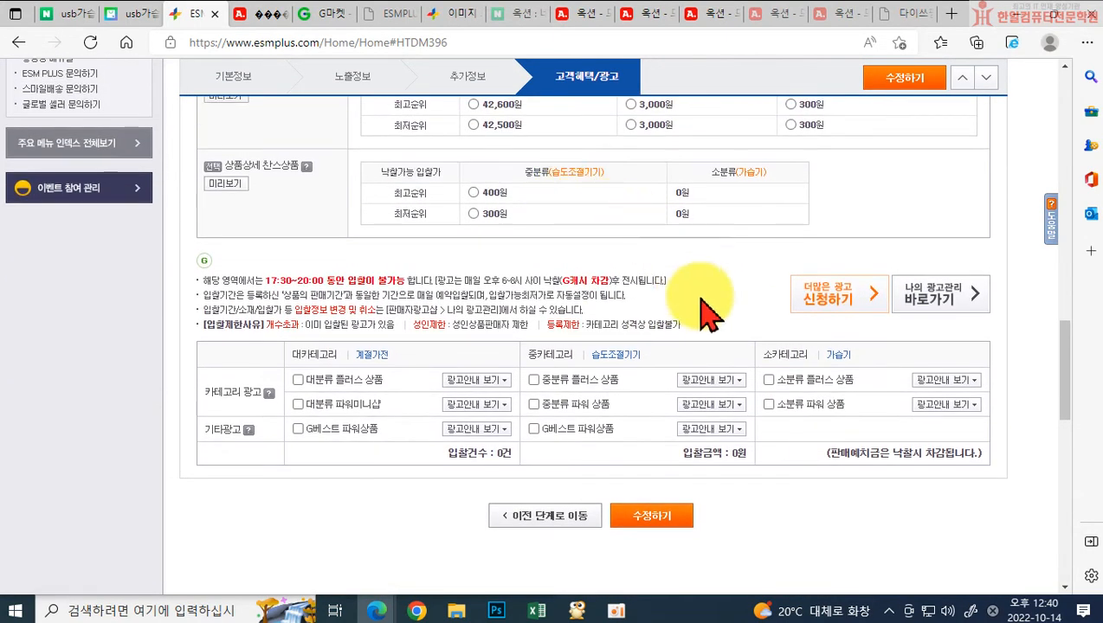
{"action": "scroll", "coordinate": [402, 102], "scroll_direction": "up", "scroll_amount": 2}
{"action": "scroll", "coordinate": [838, 342], "scroll_direction": "up", "scroll_amount": 2}
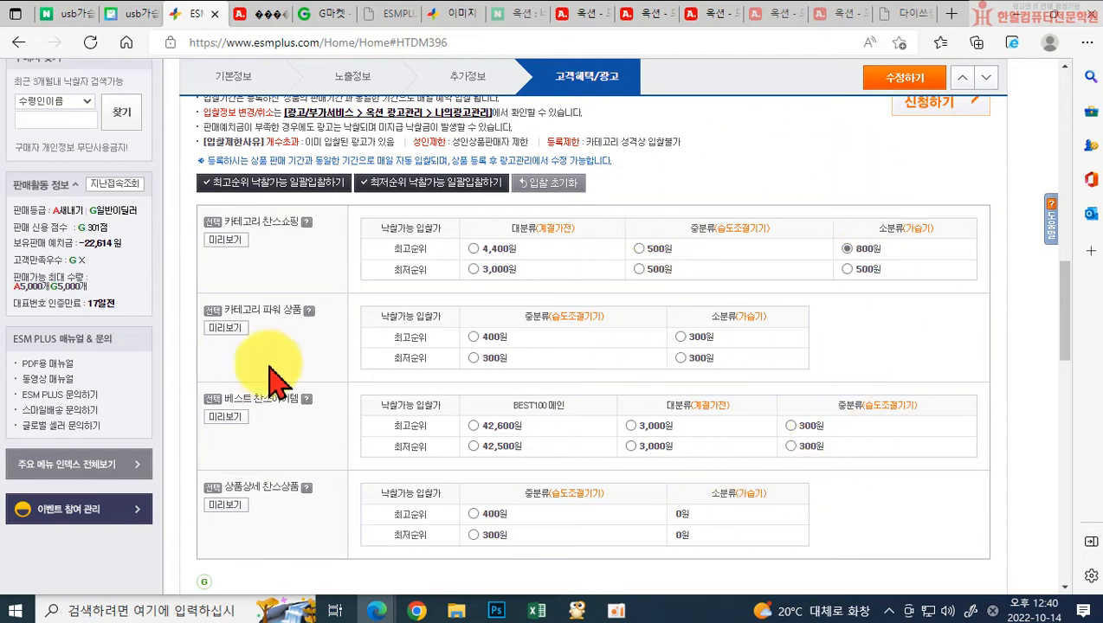
{"action": "scroll", "coordinate": [392, 402], "scroll_direction": "up", "scroll_amount": 1}
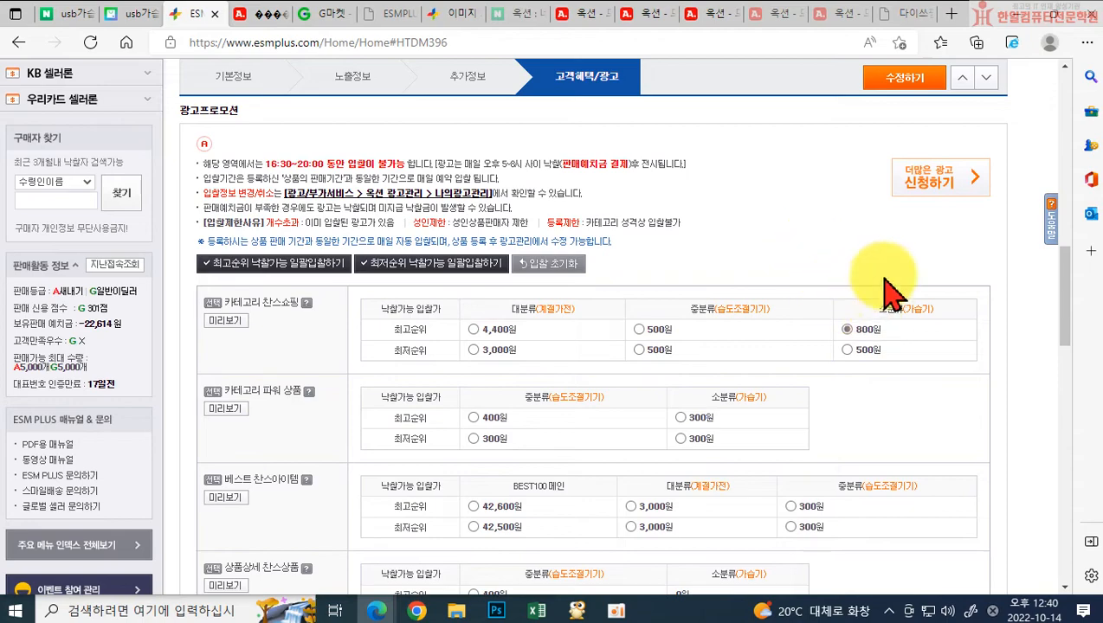
{"action": "scroll", "coordinate": [468, 212], "scroll_direction": "up", "scroll_amount": 8}
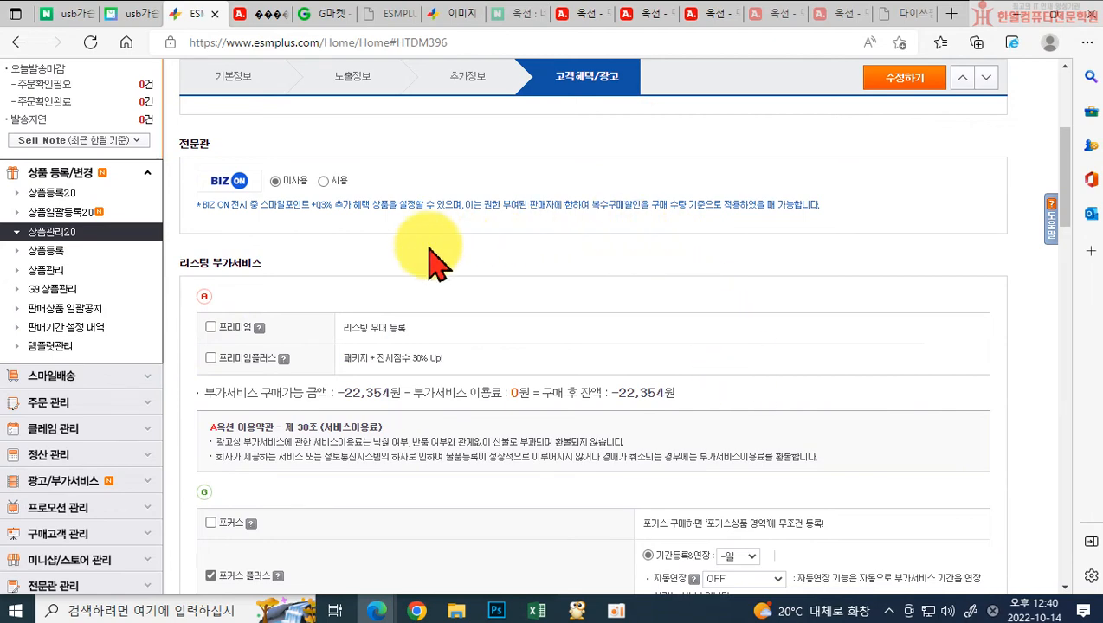
{"action": "scroll", "coordinate": [414, 260], "scroll_direction": "up", "scroll_amount": 1}
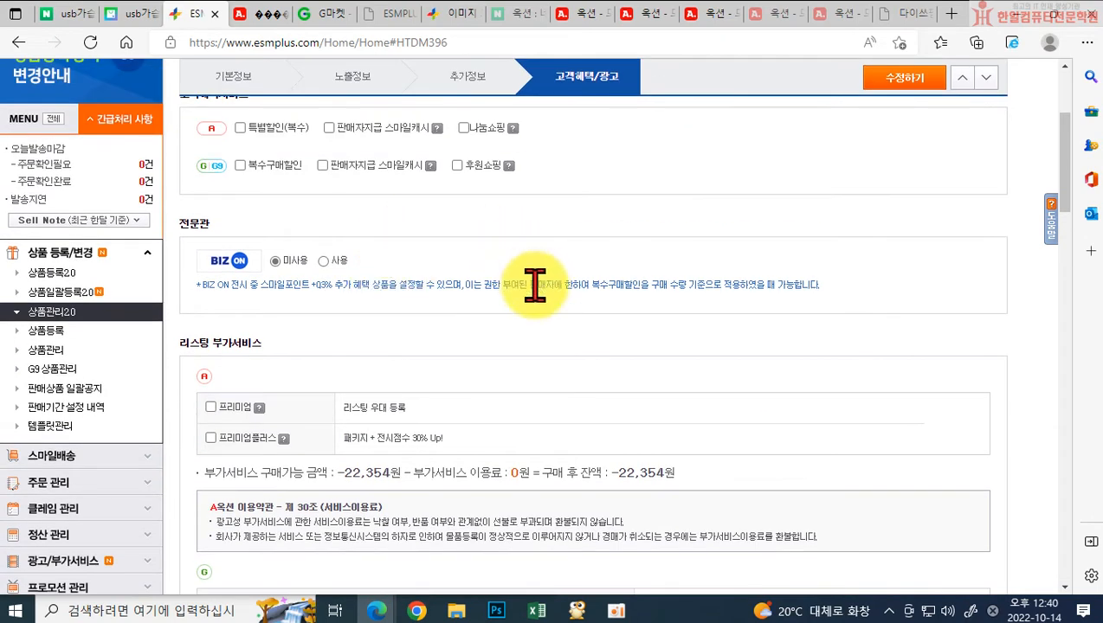
For Gmarket's 리스팅 부가서비스, select 포커스 instead of 포커스 플러스 and set its 기간등록&연장 to 7일
{"action": "scroll", "coordinate": [537, 285], "scroll_direction": "up", "scroll_amount": 3}
{"action": "scroll", "coordinate": [225, 398], "scroll_direction": "down", "scroll_amount": 2}
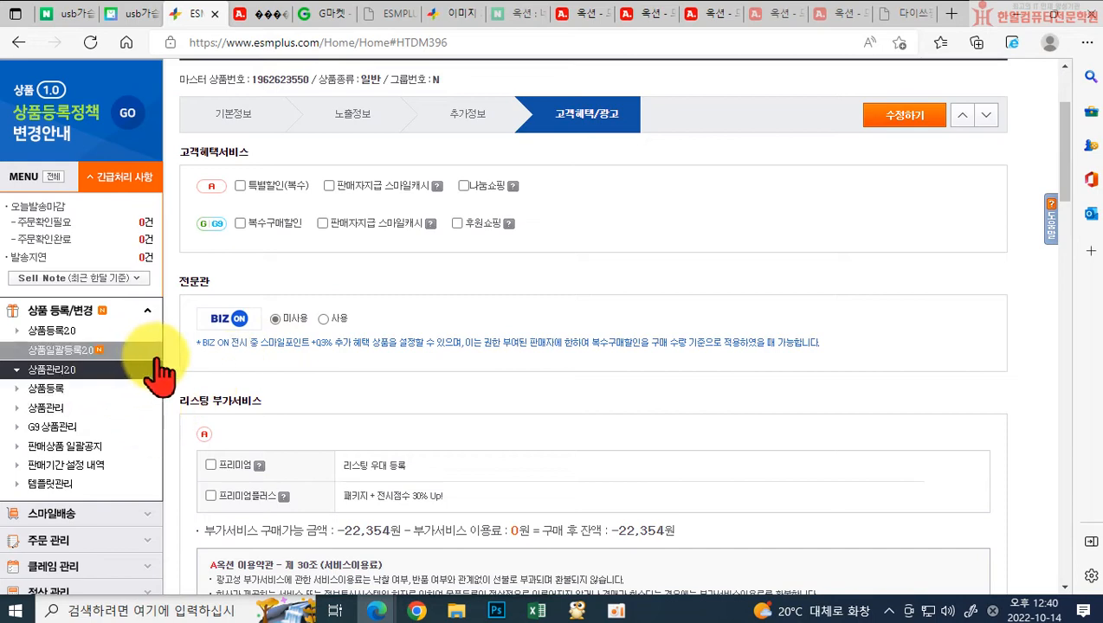
{"action": "scroll", "coordinate": [204, 381], "scroll_direction": "down", "scroll_amount": 5}
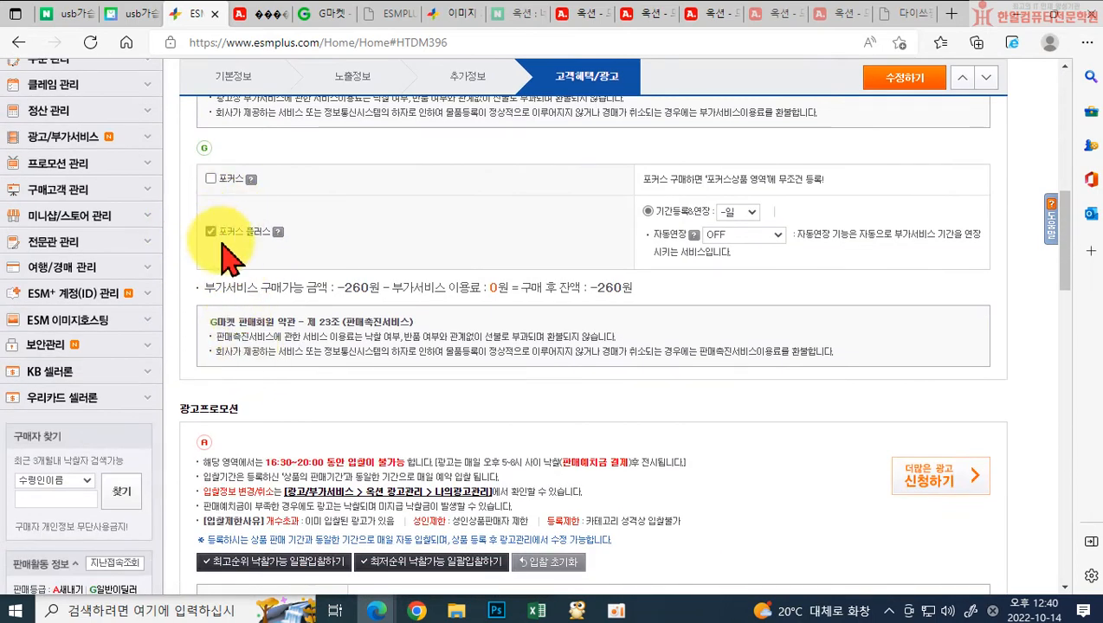
{"action": "left_click", "coordinate": [211, 179]}
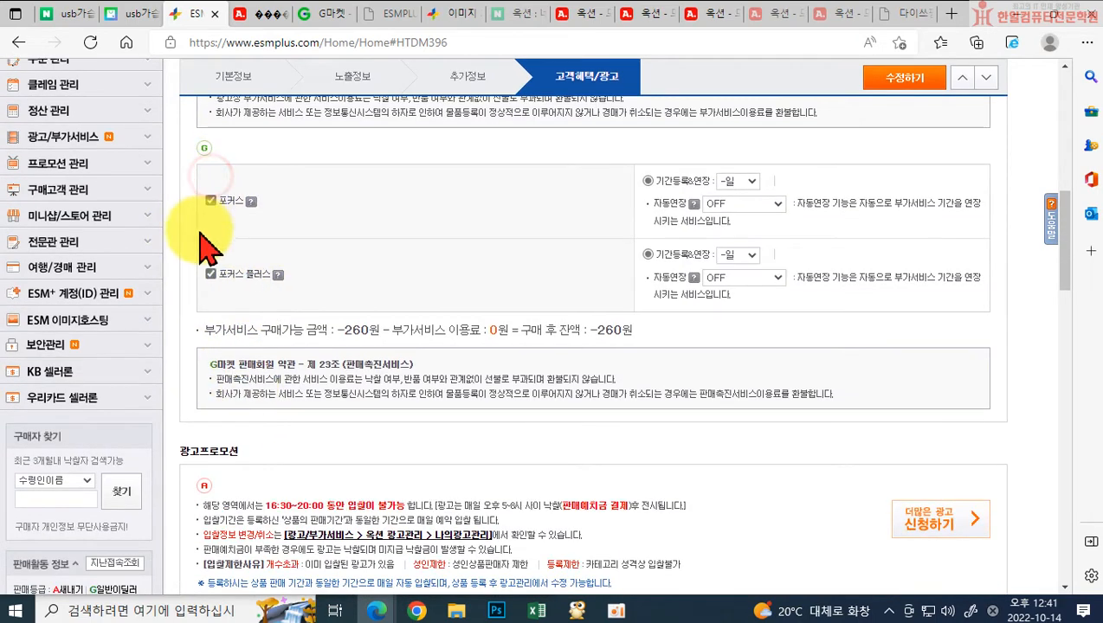
{"action": "left_click", "coordinate": [211, 271]}
{"action": "left_click", "coordinate": [744, 182]}
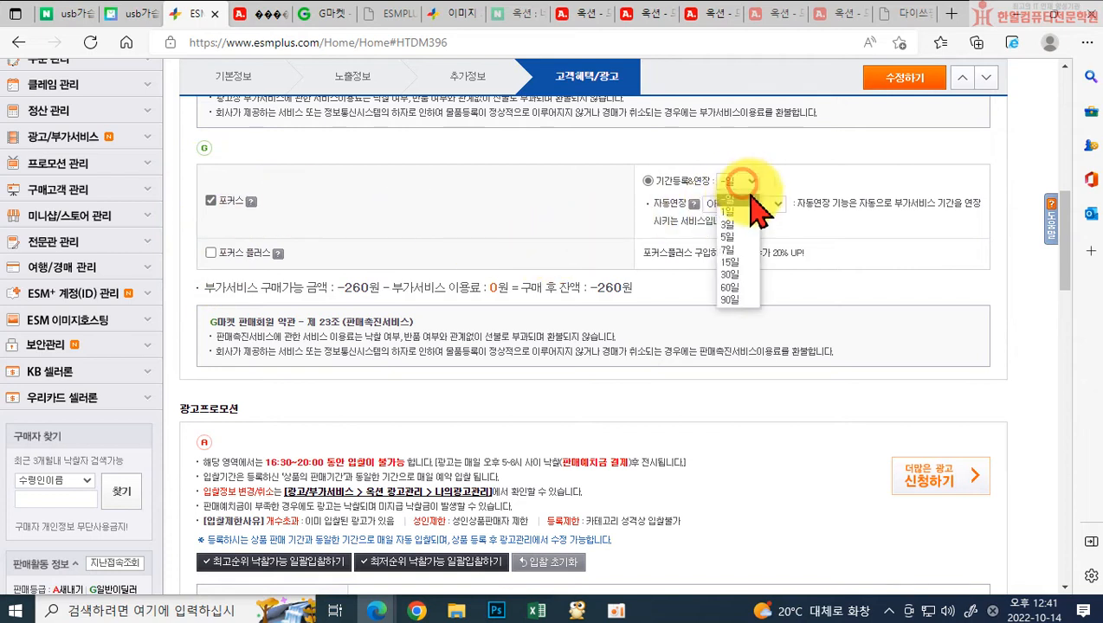
{"action": "left_click", "coordinate": [750, 251]}
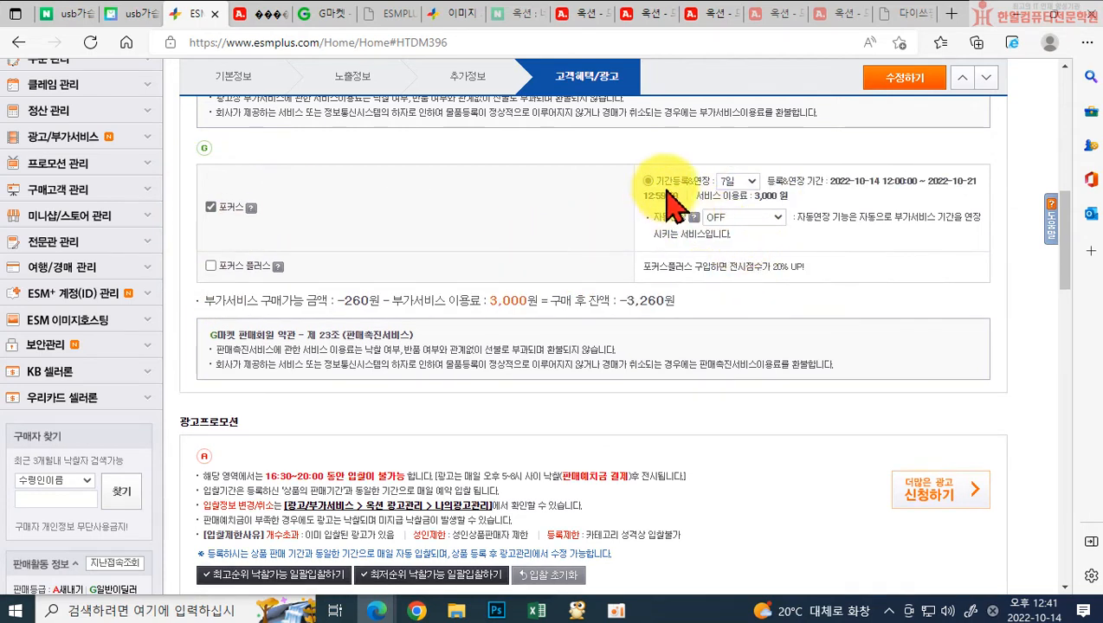
Try to apply 포커스 플러스 on its own for 7일 with 포커스 deselected, and dismiss the resulting message
{"action": "left_click", "coordinate": [210, 207]}
{"action": "left_click", "coordinate": [211, 210]}
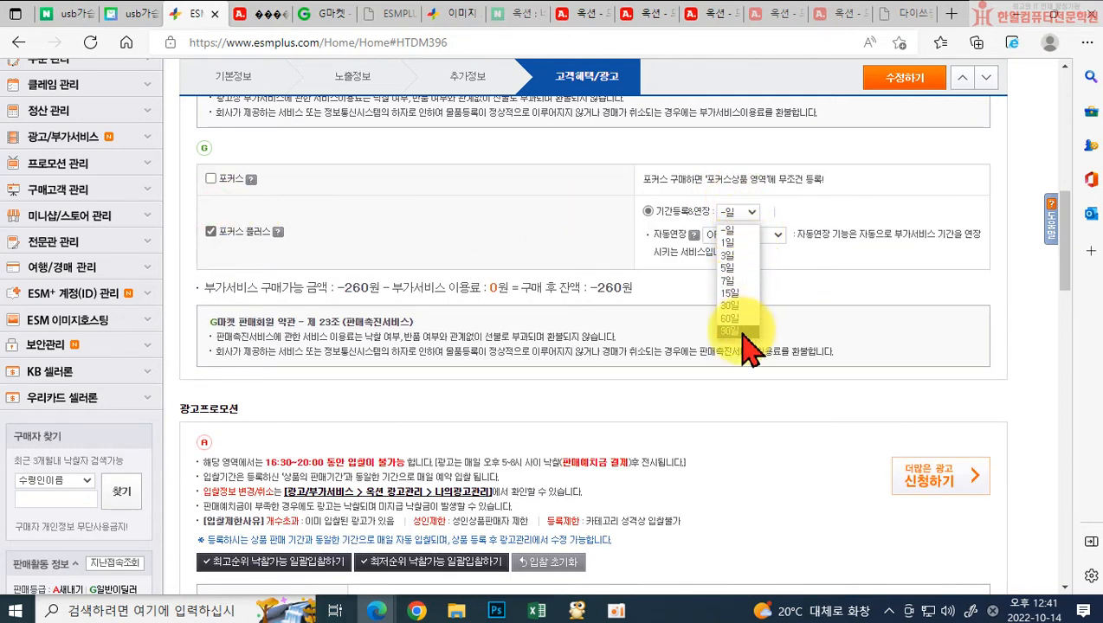
{"action": "left_click", "coordinate": [742, 281]}
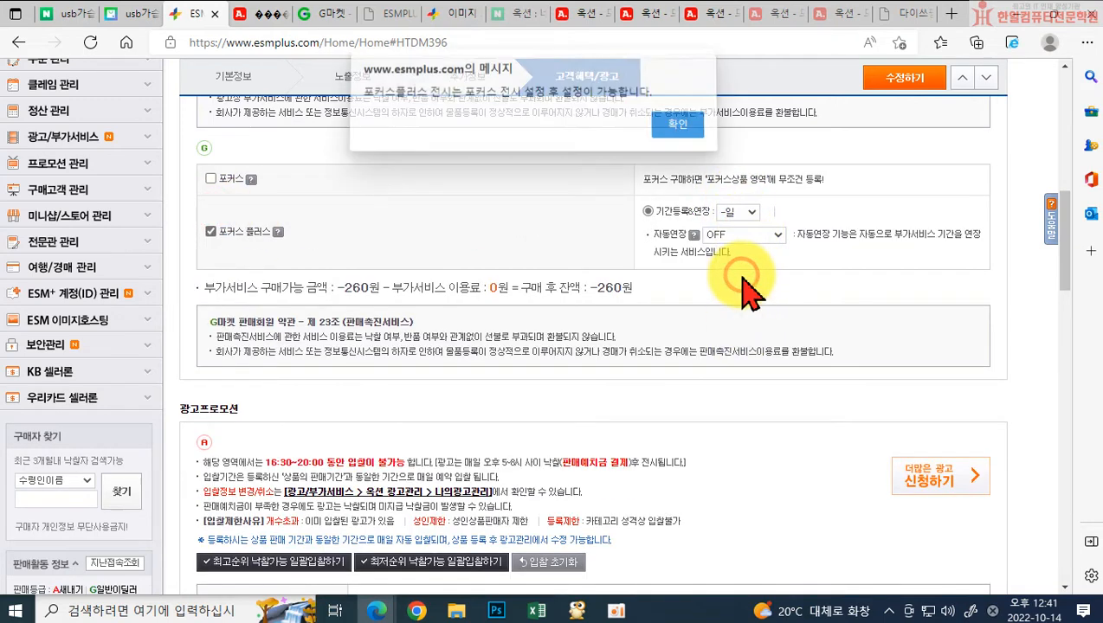
{"action": "left_click", "coordinate": [679, 128]}
Select 포커스 alongside 포커스 플러스, consult the 포커스 플러스 help text, and set the 포커스 플러스 period to 7일
{"action": "left_click", "coordinate": [210, 178]}
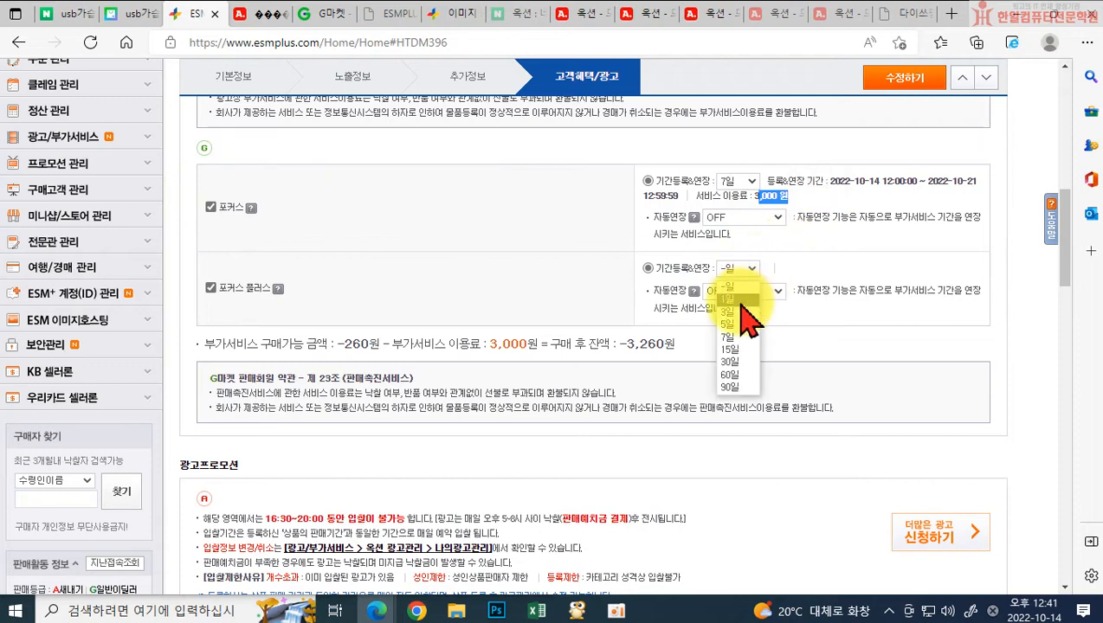
{"action": "left_click", "coordinate": [278, 289]}
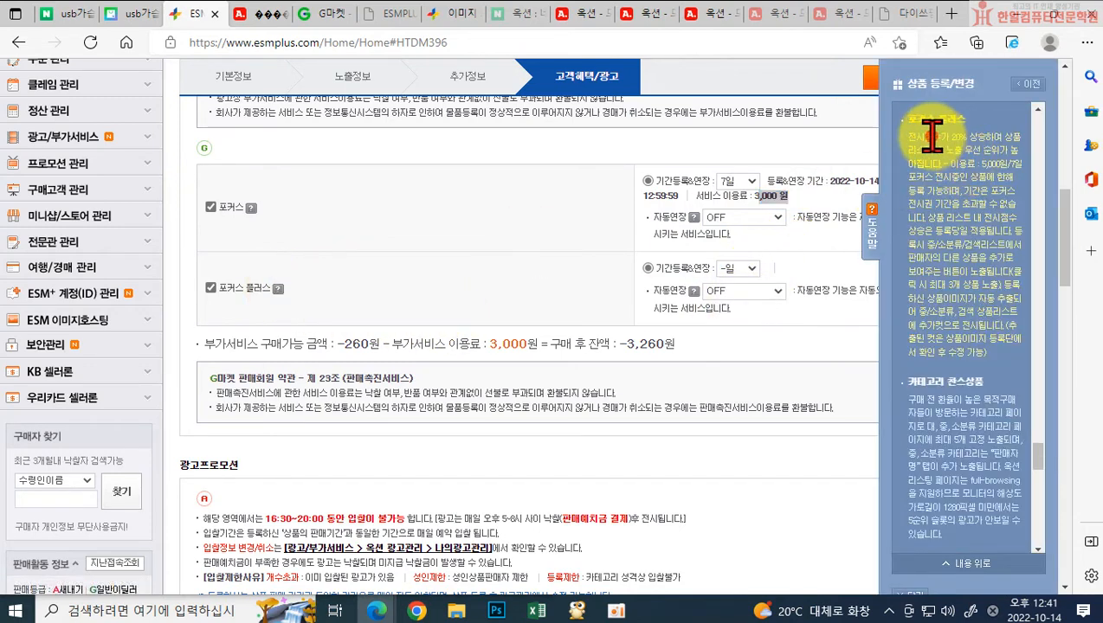
{"action": "left_click_drag", "start_coordinate": [933, 136], "coordinate": [942, 137]}
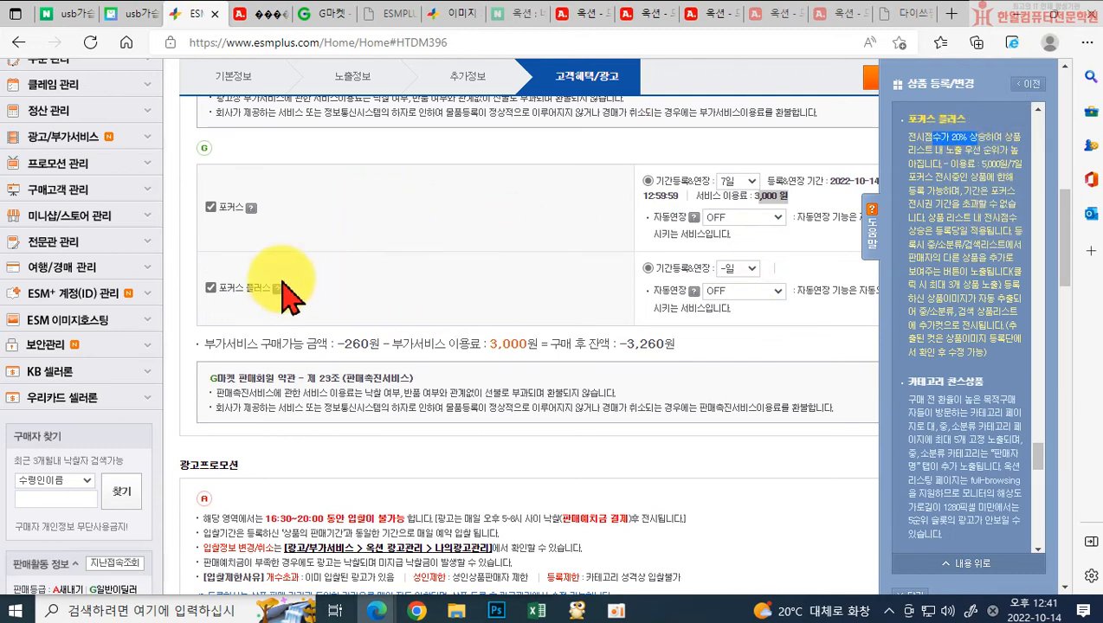
{"action": "left_click", "coordinate": [364, 290]}
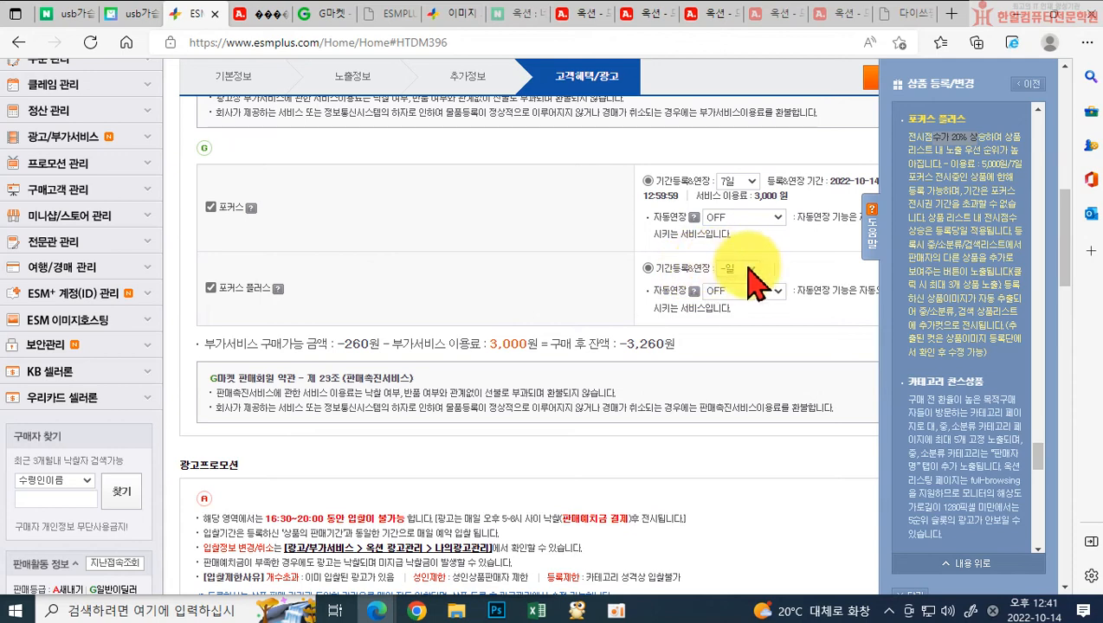
{"action": "left_click", "coordinate": [742, 338]}
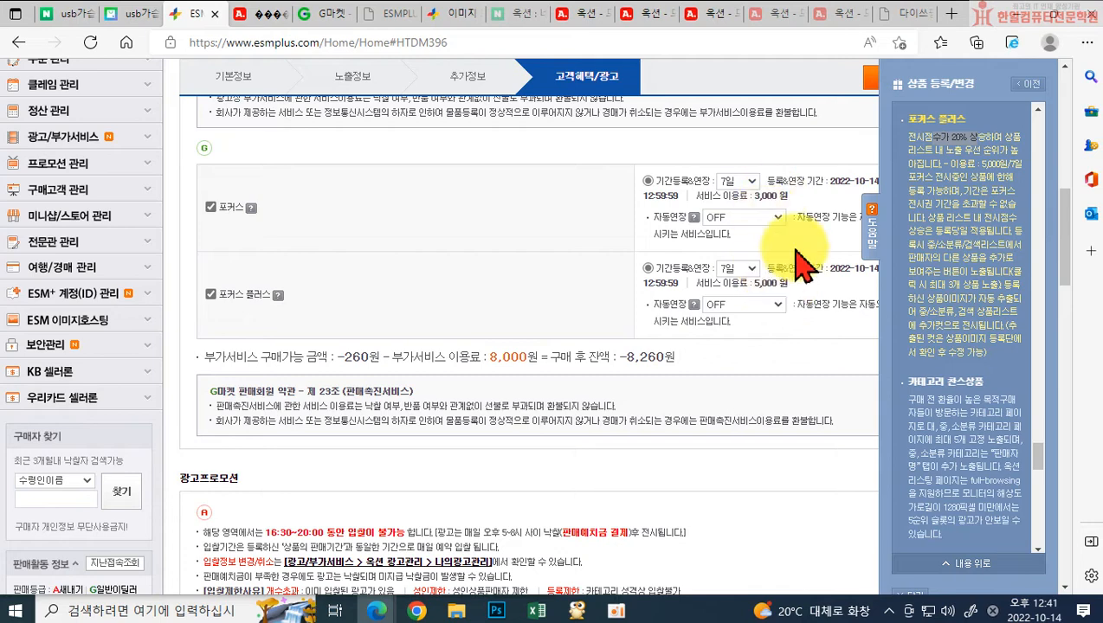
Deselect both 포커스 and 포커스 플러스 in Gmarket's 리스팅 부가서비스
{"action": "left_click", "coordinate": [210, 207]}
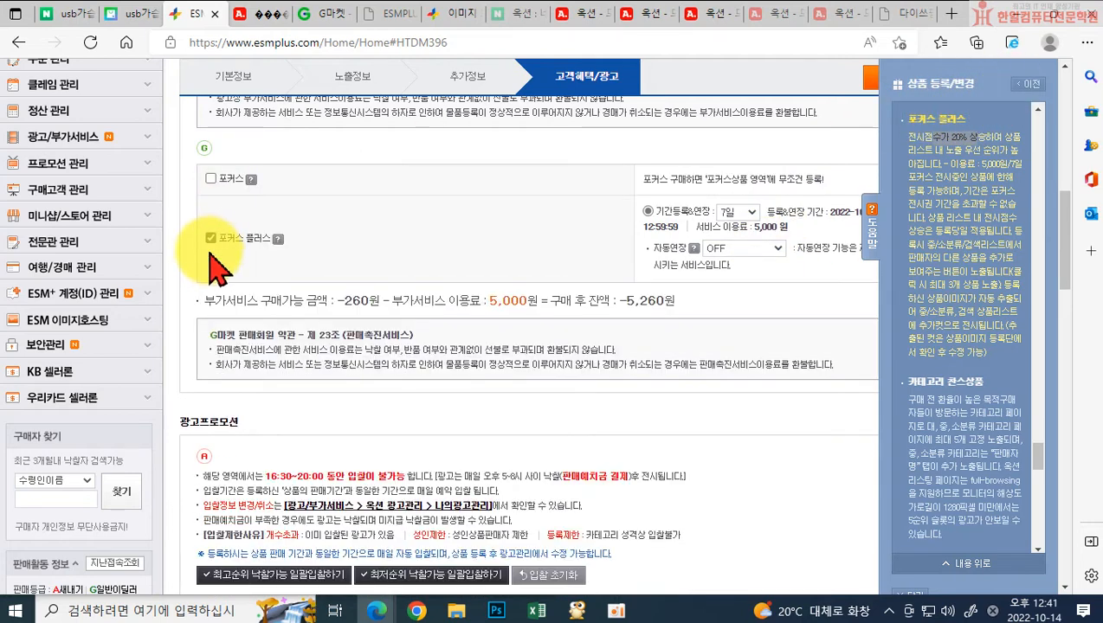
{"action": "left_click", "coordinate": [210, 237]}
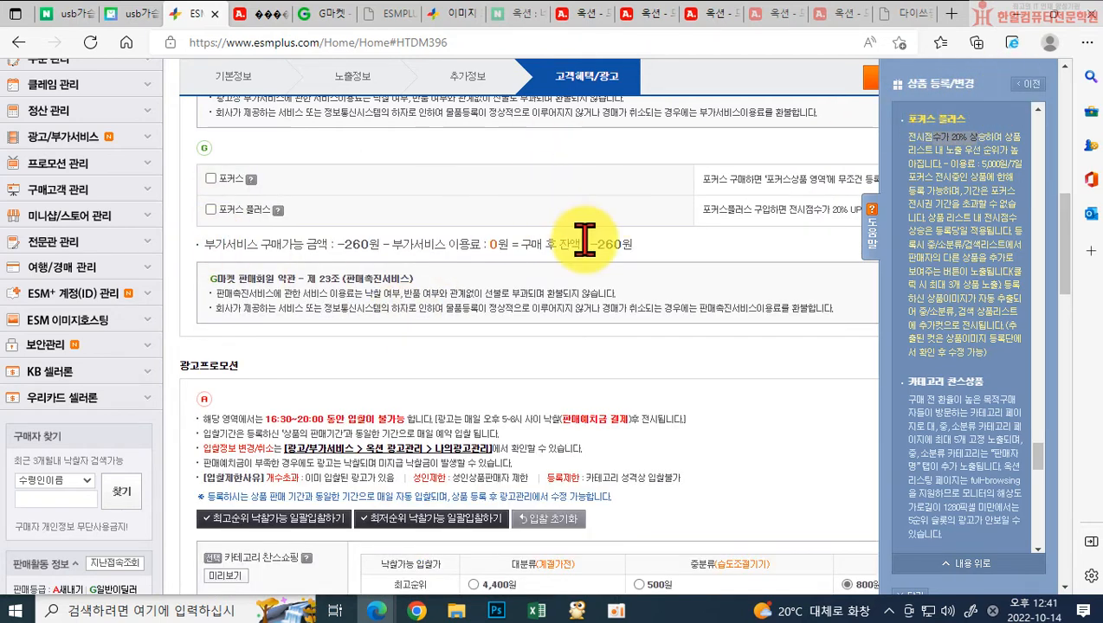
{"action": "scroll", "coordinate": [858, 511], "scroll_direction": "down", "scroll_amount": 1}
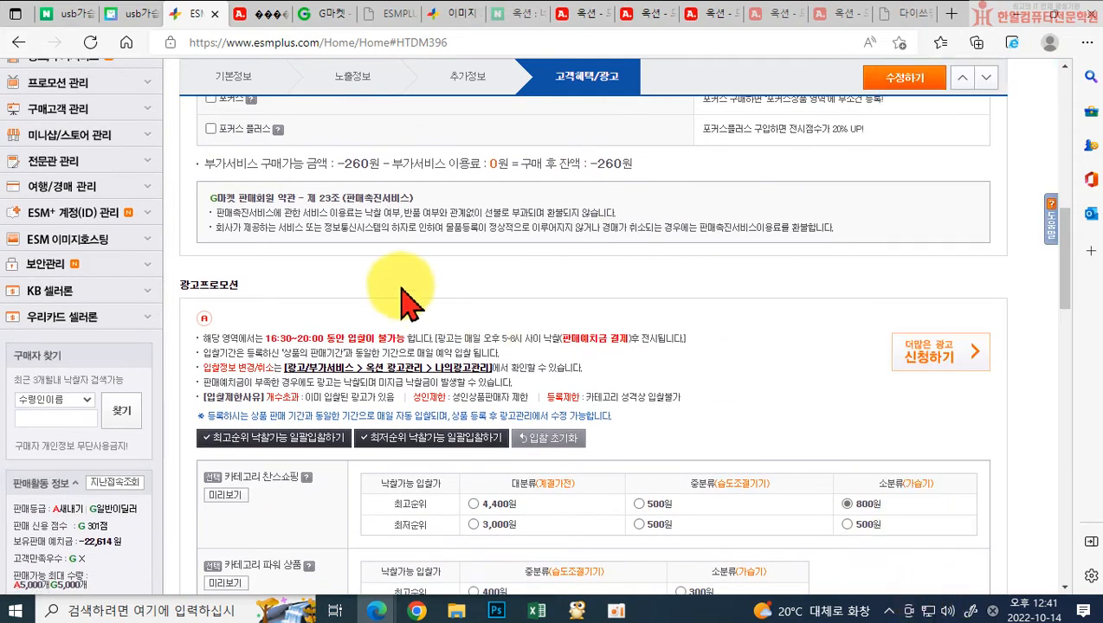
Review the 고객혜택서비스, 전문관 and 리스팅 부가서비스 options for Auction and Gmarket
{"action": "scroll", "coordinate": [394, 288], "scroll_direction": "up", "scroll_amount": 6}
{"action": "scroll", "coordinate": [449, 276], "scroll_direction": "up", "scroll_amount": 1}
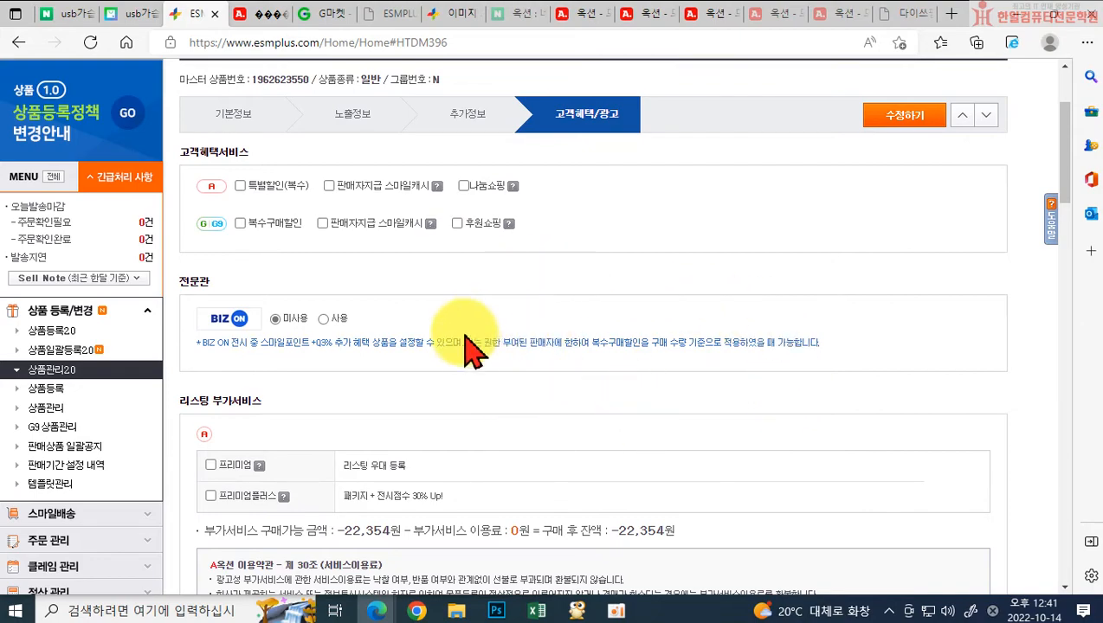
{"action": "scroll", "coordinate": [450, 394], "scroll_direction": "down", "scroll_amount": 4}
{"action": "scroll", "coordinate": [525, 401], "scroll_direction": "up", "scroll_amount": 3}
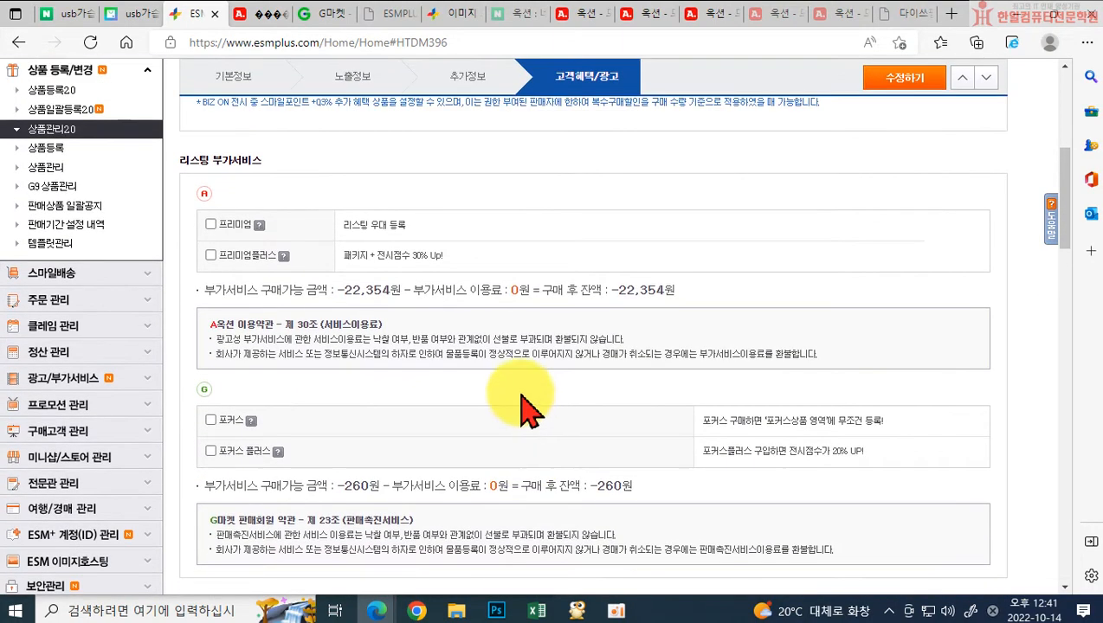
{"action": "scroll", "coordinate": [427, 355], "scroll_direction": "up", "scroll_amount": 1}
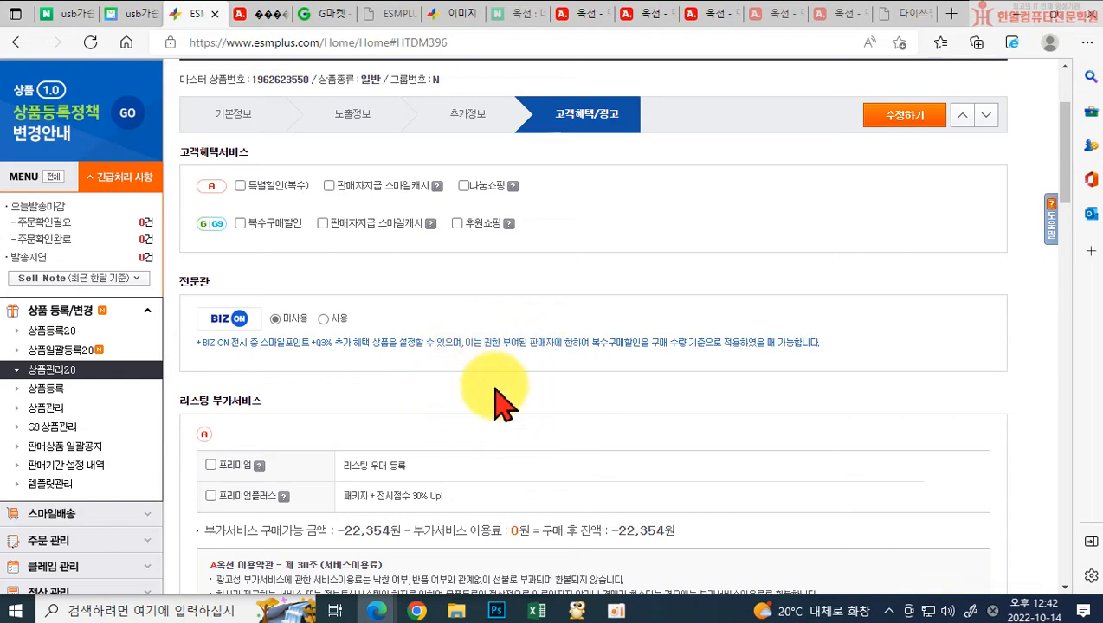
{"action": "scroll", "coordinate": [467, 385], "scroll_direction": "down", "scroll_amount": 1}
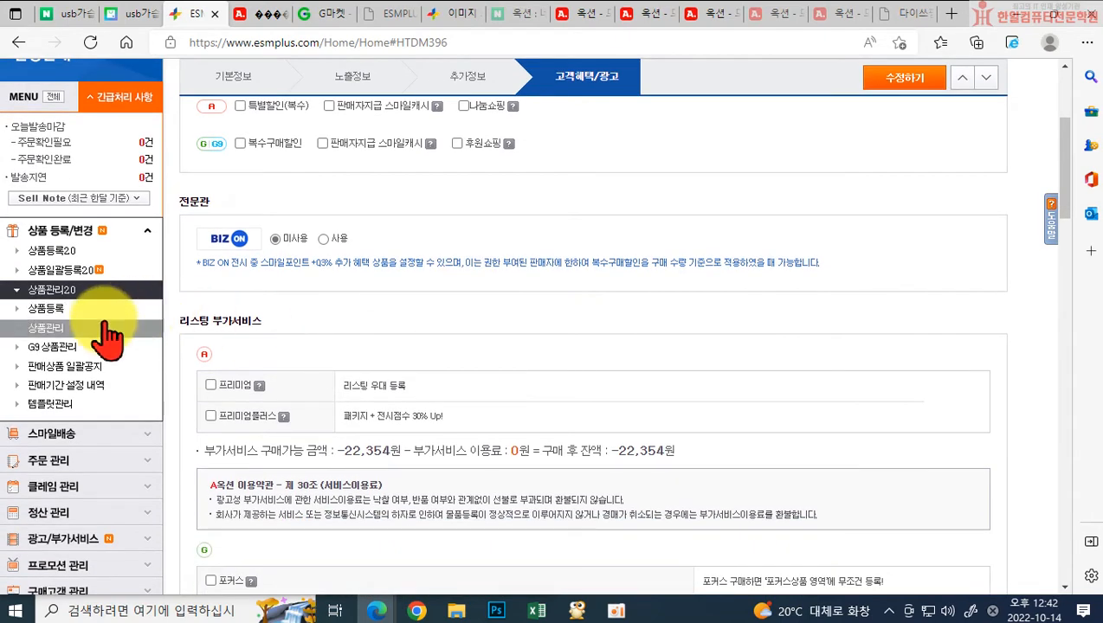
Open the 옥션 올킬신청 page from 부가서비스 under 광고/부가서비스
{"action": "scroll", "coordinate": [73, 445], "scroll_direction": "down", "scroll_amount": 3}
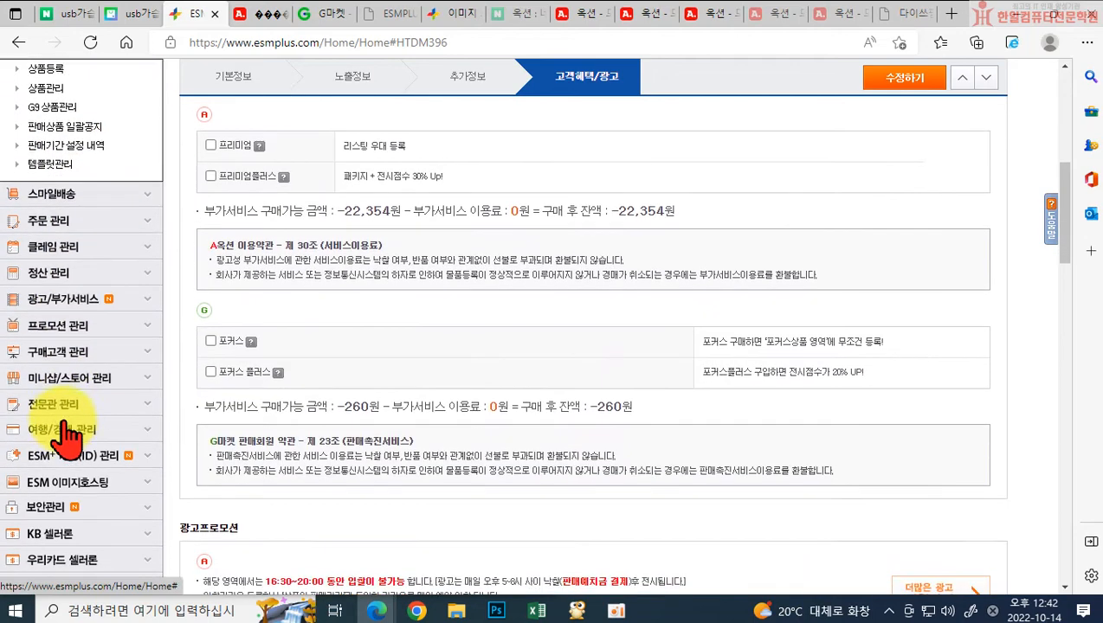
{"action": "left_click", "coordinate": [57, 297]}
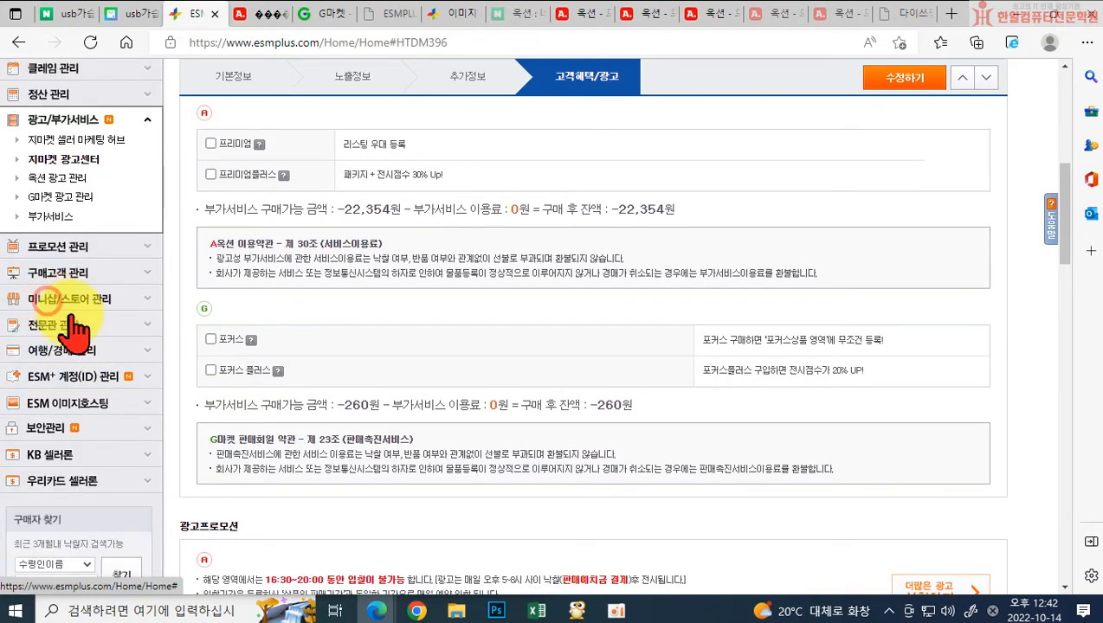
{"action": "left_click", "coordinate": [75, 218]}
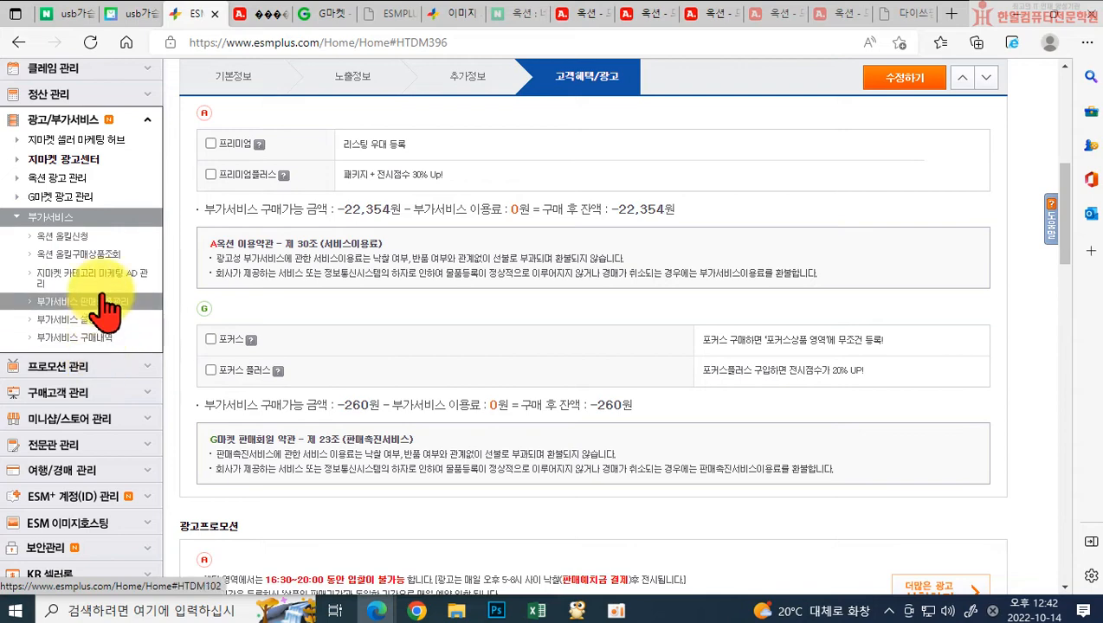
{"action": "left_click", "coordinate": [79, 244]}
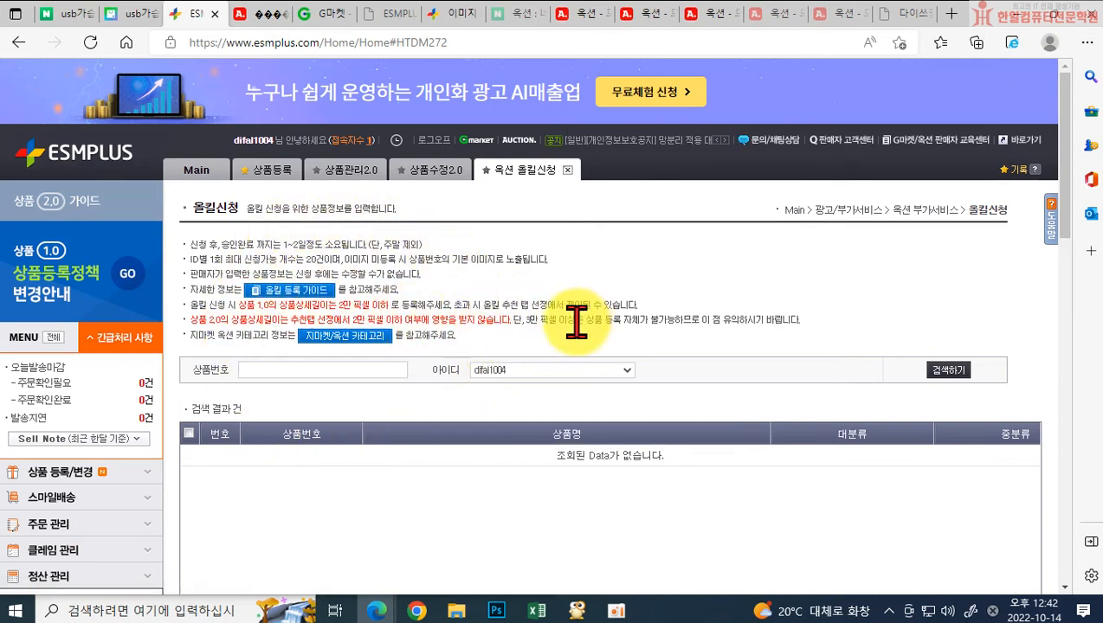
Go from the open Auction product page to the Auction home page and examine the ALL KILL product listings
{"action": "left_click", "coordinate": [579, 14]}
{"action": "scroll", "coordinate": [295, 295], "scroll_direction": "up", "scroll_amount": 15}
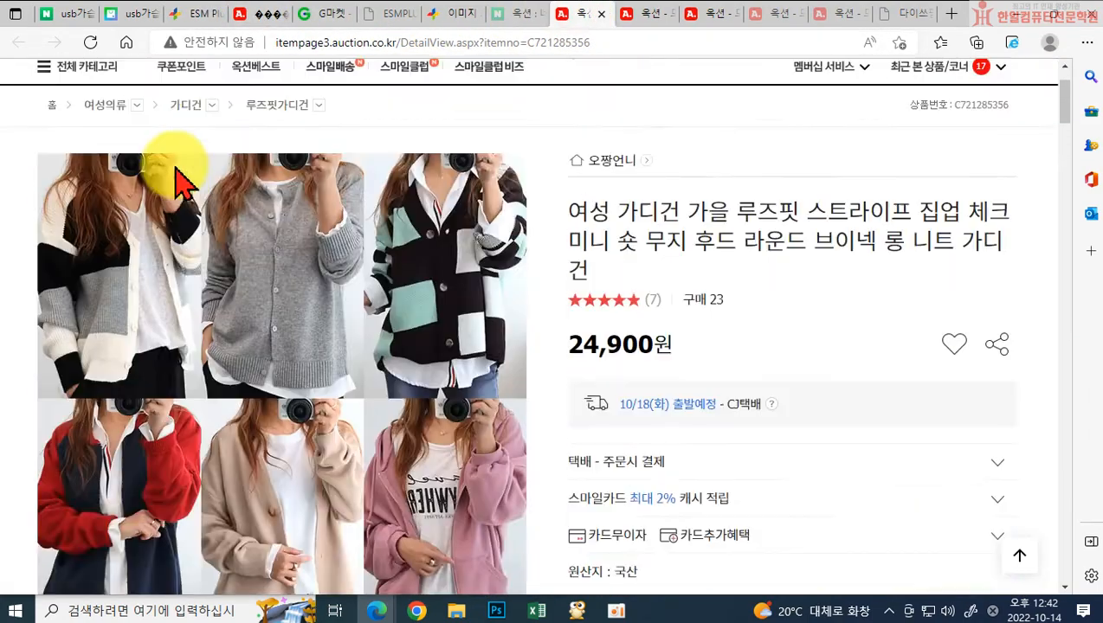
{"action": "scroll", "coordinate": [177, 182], "scroll_direction": "up", "scroll_amount": 2}
{"action": "left_click", "coordinate": [108, 121]}
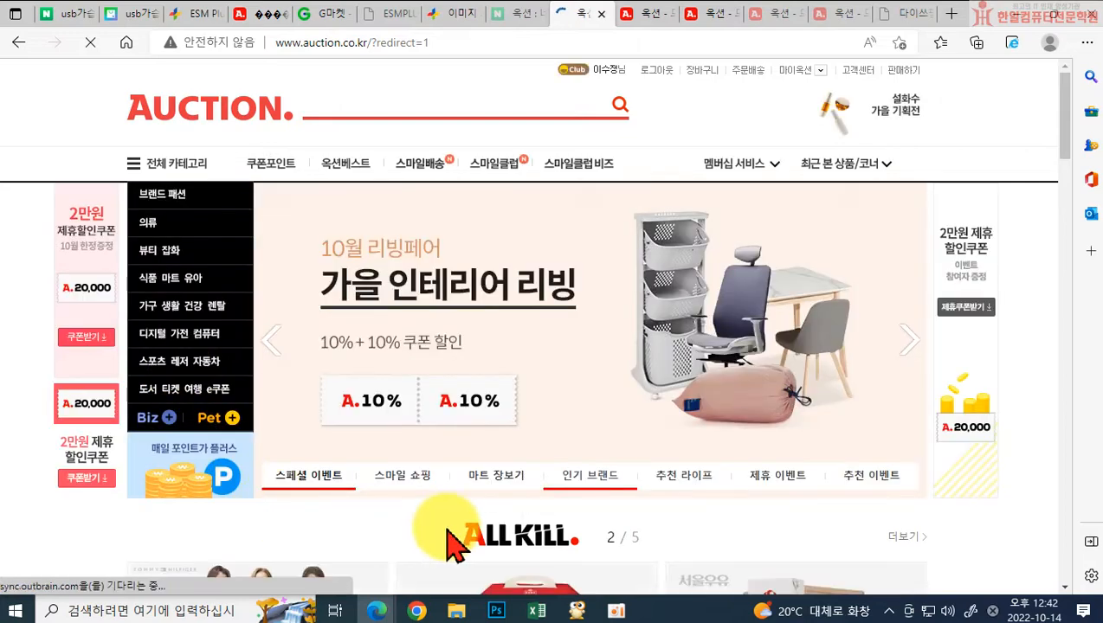
{"action": "scroll", "coordinate": [444, 530], "scroll_direction": "down", "scroll_amount": 3}
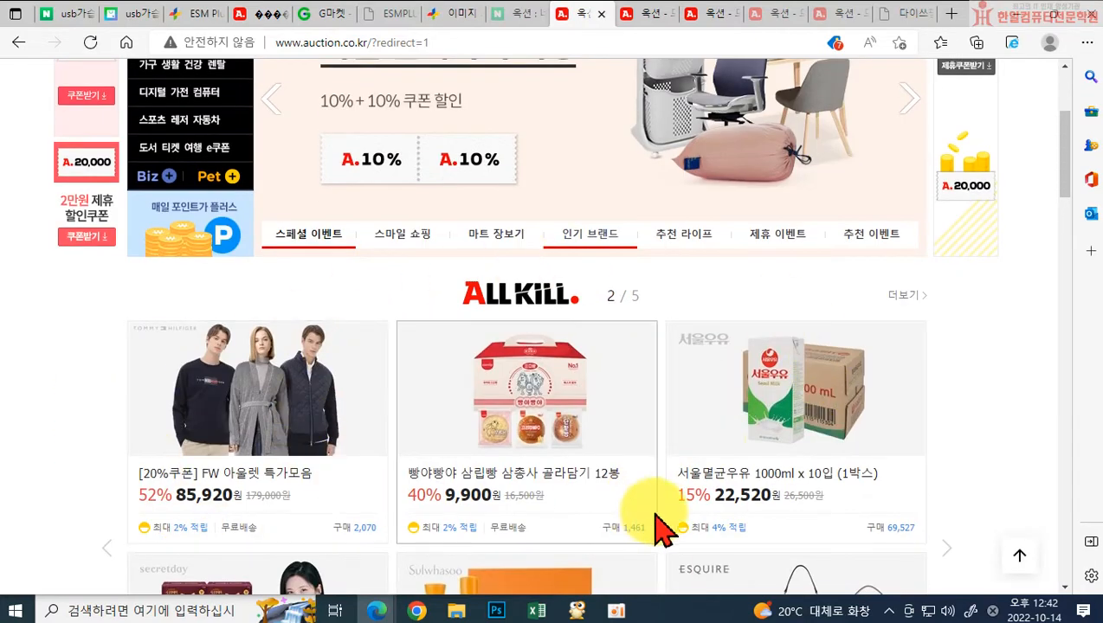
{"action": "scroll", "coordinate": [859, 485], "scroll_direction": "down", "scroll_amount": 2}
{"action": "scroll", "coordinate": [805, 490], "scroll_direction": "down", "scroll_amount": 1}
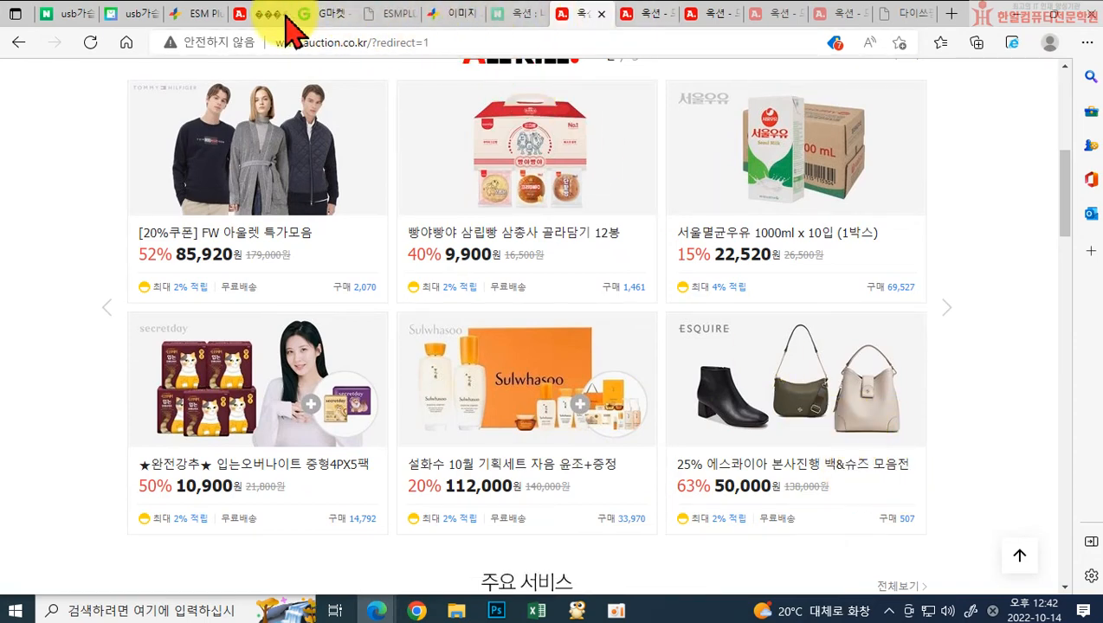
Return to ESM PLUS and open the Auction Seller지원 할인 프로모션 관리 page from 프로모션 관리
{"action": "left_click", "coordinate": [212, 18]}
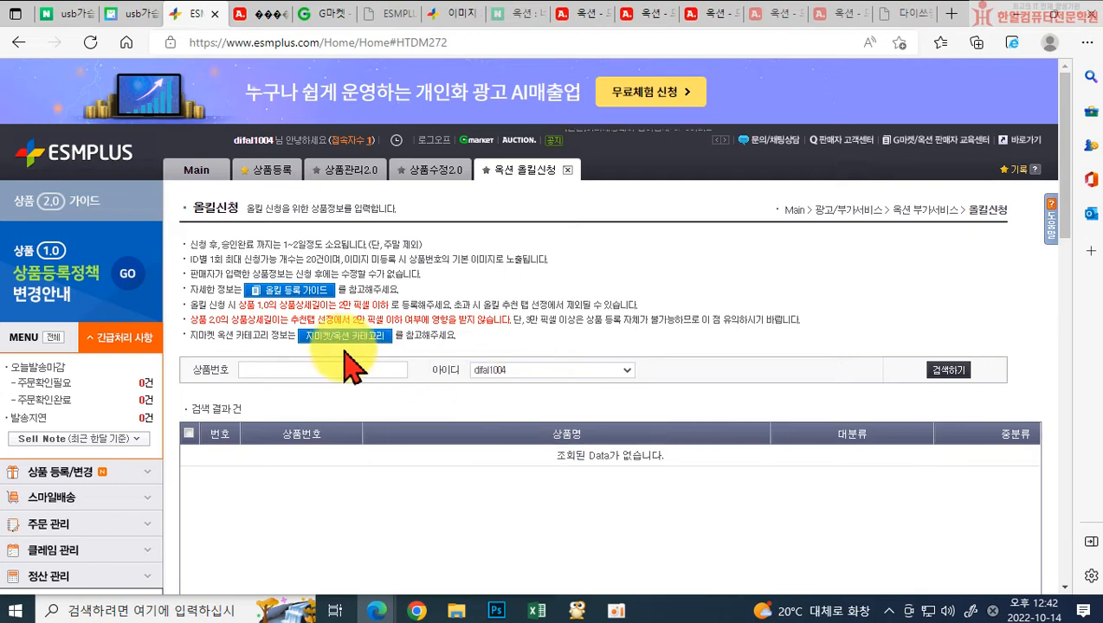
{"action": "scroll", "coordinate": [338, 354], "scroll_direction": "down", "scroll_amount": 1}
{"action": "scroll", "coordinate": [26, 455], "scroll_direction": "down", "scroll_amount": 3}
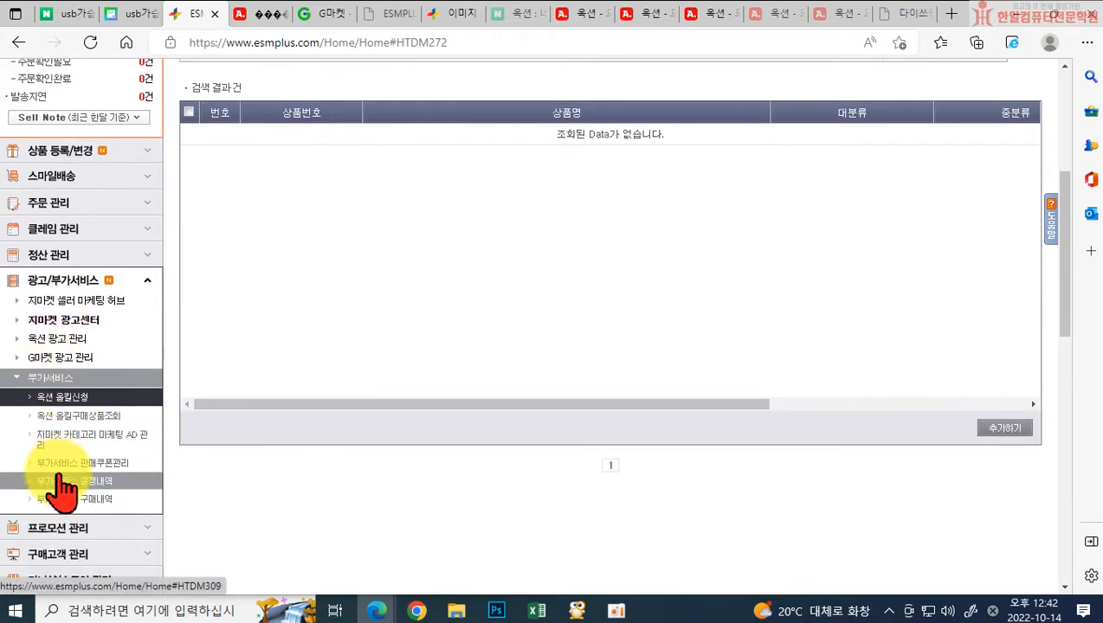
{"action": "scroll", "coordinate": [86, 501], "scroll_direction": "down", "scroll_amount": 2}
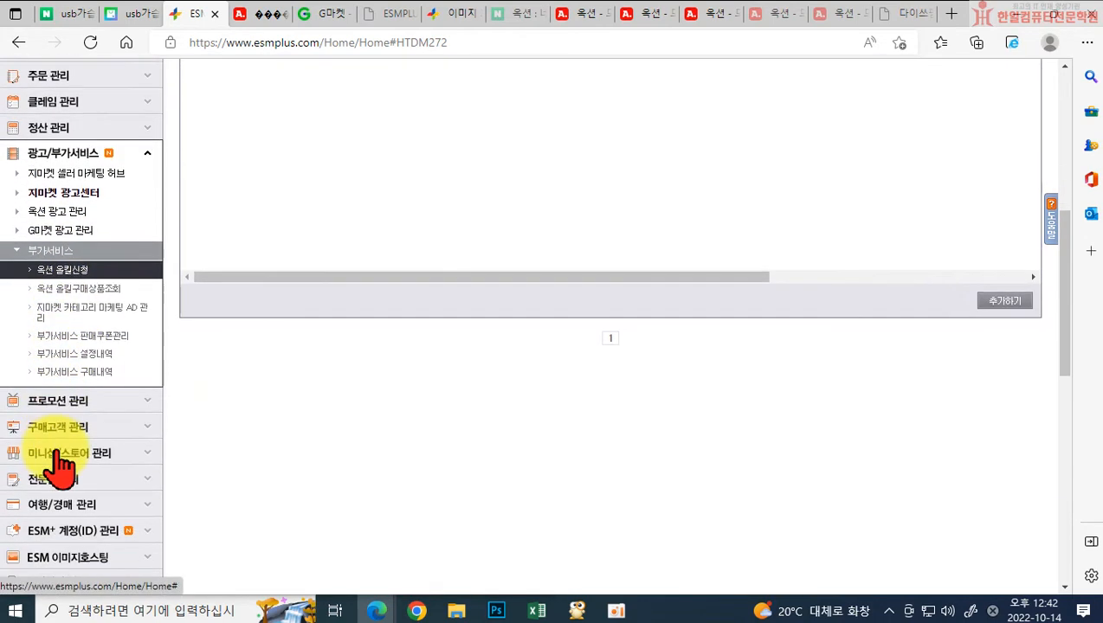
{"action": "left_click", "coordinate": [58, 368]}
{"action": "scroll", "coordinate": [69, 244], "scroll_direction": "up", "scroll_amount": 1}
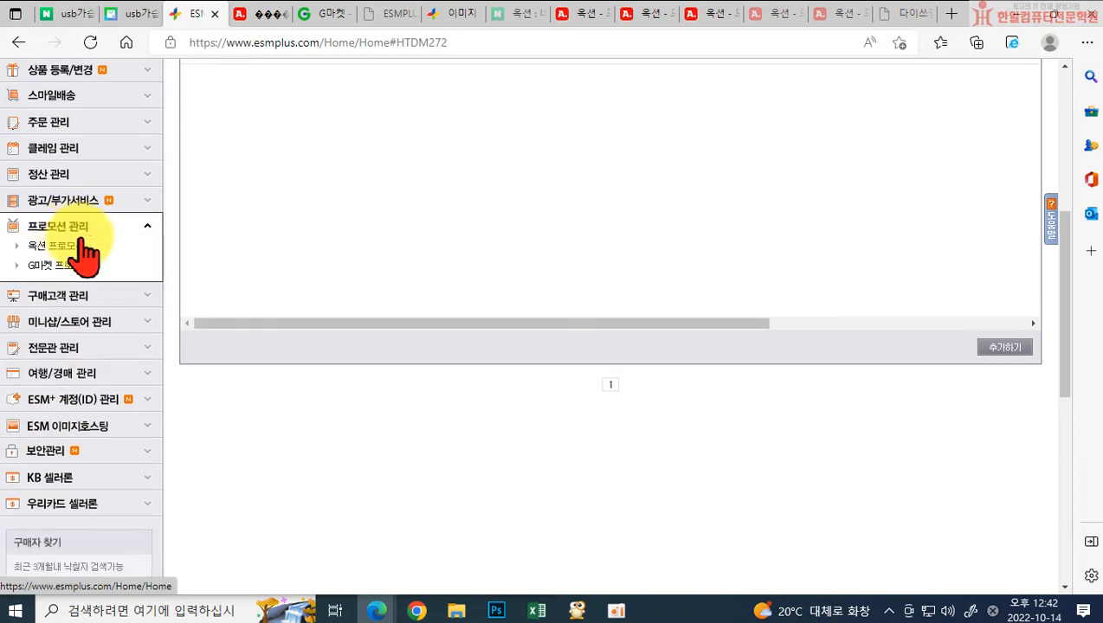
{"action": "left_click", "coordinate": [76, 247]}
{"action": "left_click", "coordinate": [89, 282]}
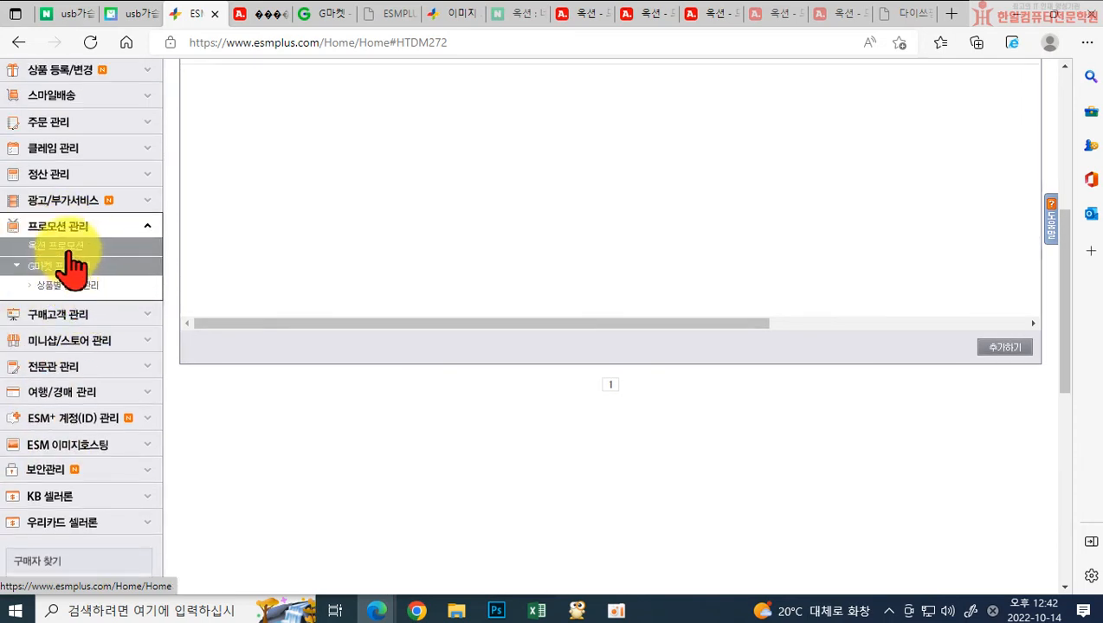
{"action": "left_click", "coordinate": [63, 247]}
{"action": "left_click", "coordinate": [71, 266]}
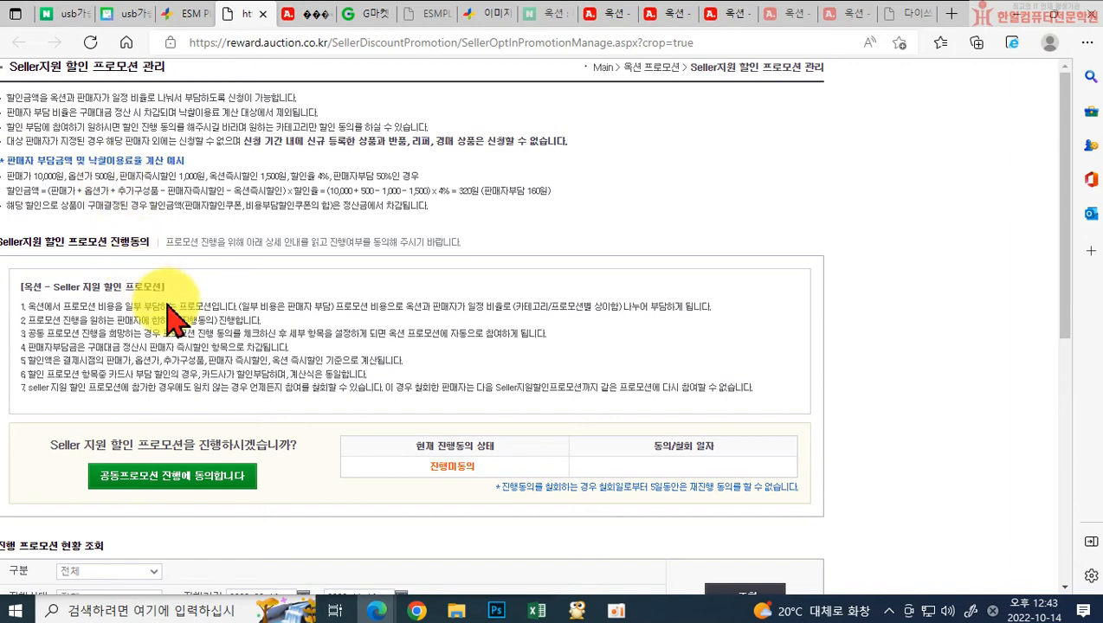
Examine the Seller지원 할인 프로모션 consent section, the 진행 프로모션 현황 조회 filters and the 할인제외설정 section
{"action": "scroll", "coordinate": [216, 415], "scroll_direction": "down", "scroll_amount": 1}
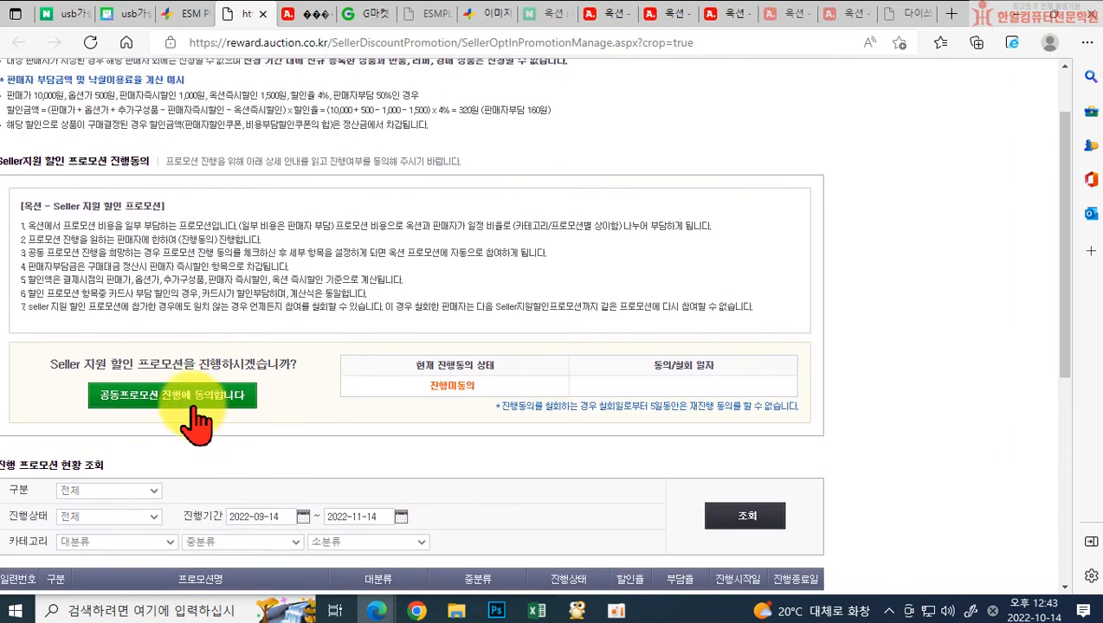
{"action": "scroll", "coordinate": [197, 406], "scroll_direction": "down", "scroll_amount": 3}
{"action": "scroll", "coordinate": [260, 450], "scroll_direction": "down", "scroll_amount": 2}
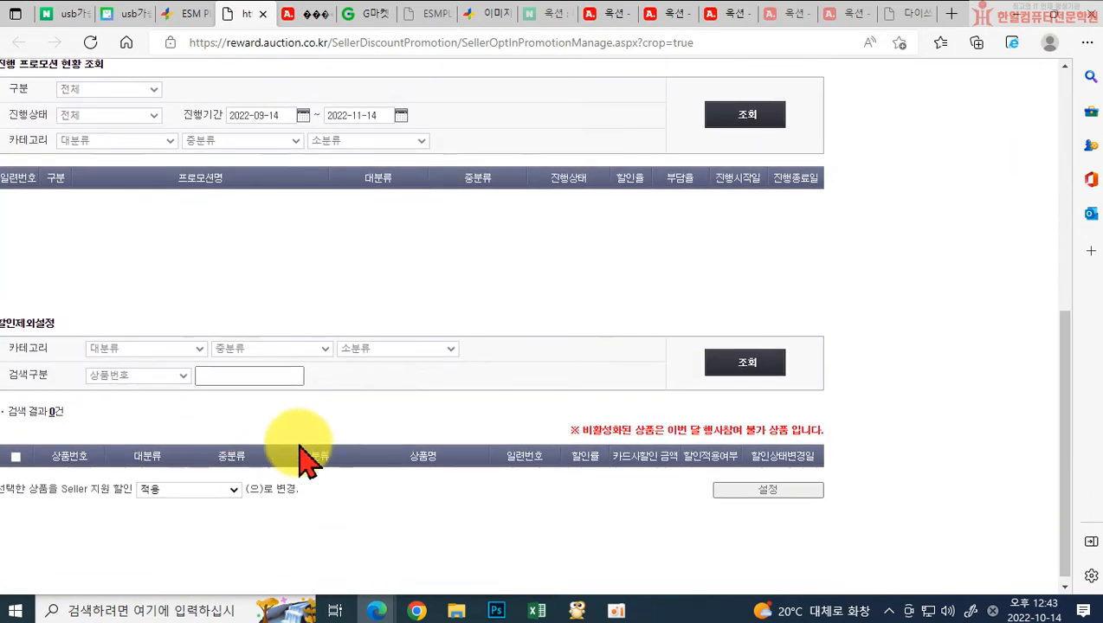
Close the promotion page, open 상품평 관리 from 고객응대 under 구매고객 관리, and search the Auction 구매후기
{"action": "left_click", "coordinate": [263, 14]}
{"action": "scroll", "coordinate": [87, 433], "scroll_direction": "down", "scroll_amount": 3}
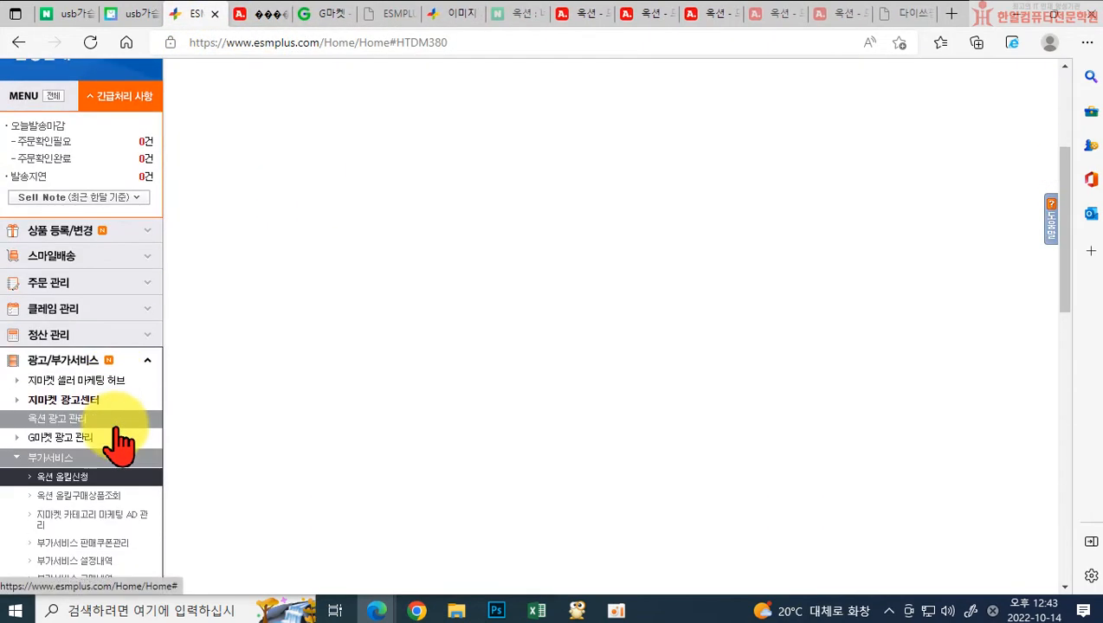
{"action": "scroll", "coordinate": [86, 537], "scroll_direction": "down", "scroll_amount": 2}
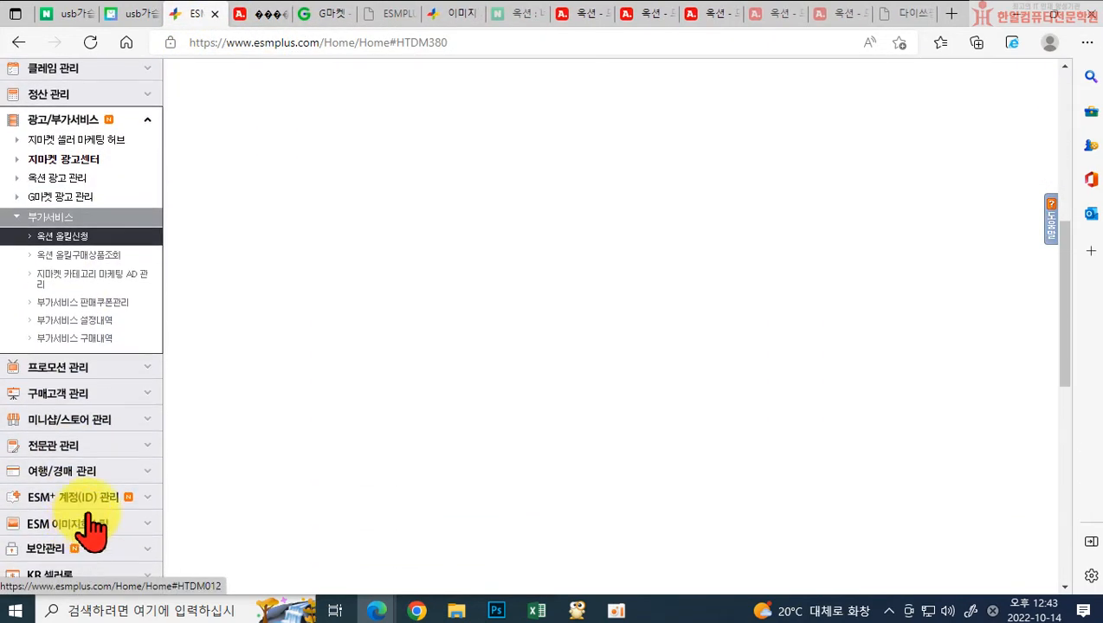
{"action": "left_click", "coordinate": [57, 368]}
{"action": "left_click", "coordinate": [61, 218]}
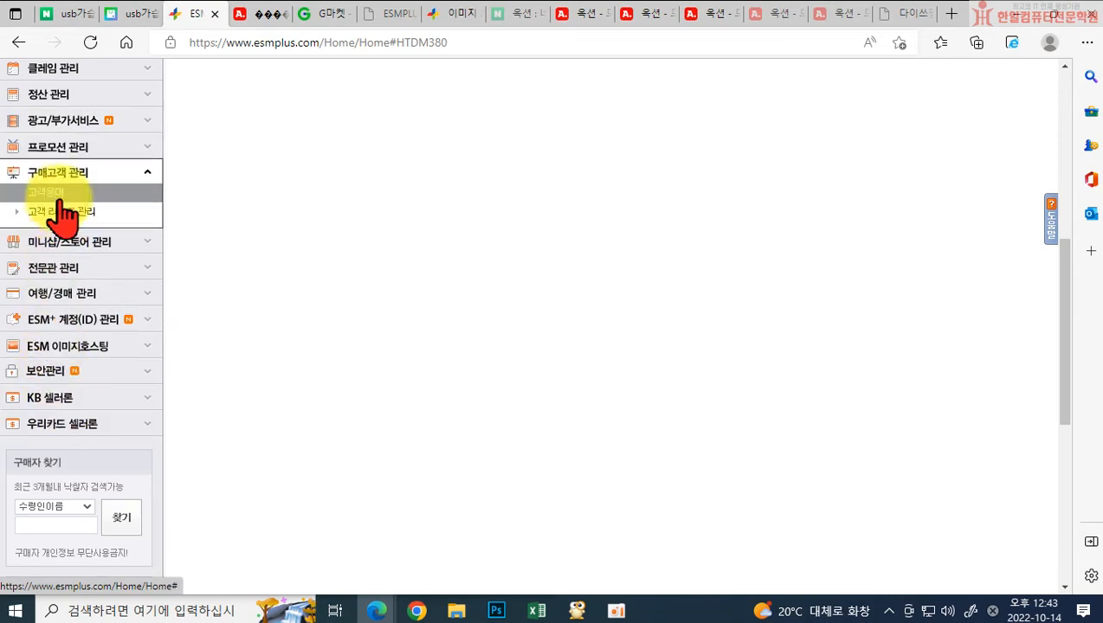
{"action": "left_click", "coordinate": [57, 194]}
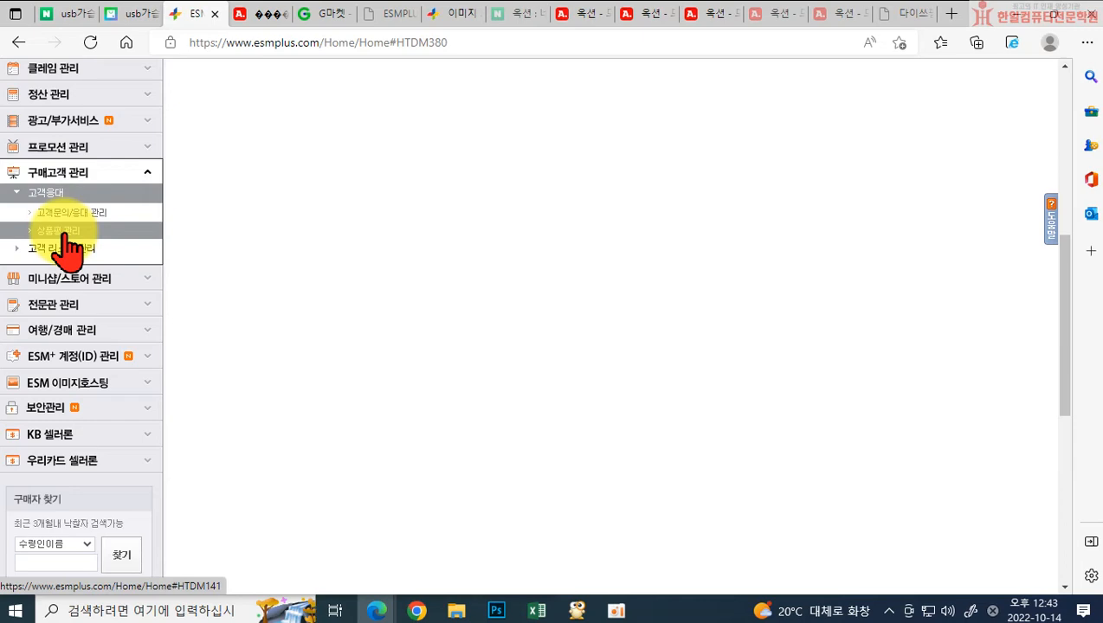
{"action": "left_click", "coordinate": [60, 230]}
{"action": "scroll", "coordinate": [455, 308], "scroll_direction": "down", "scroll_amount": 2}
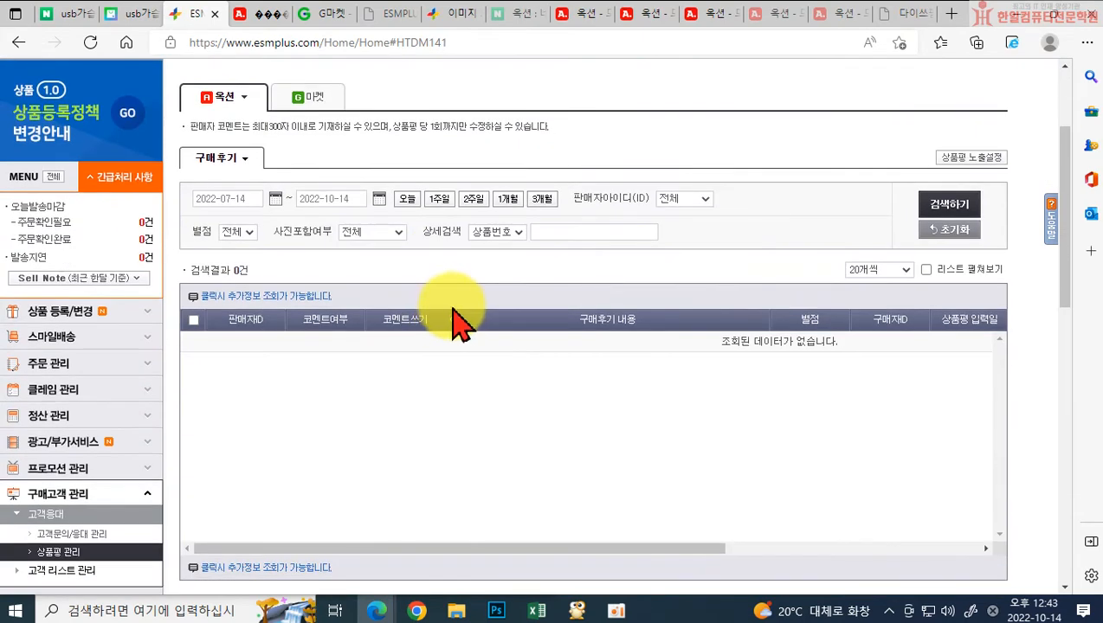
{"action": "left_click", "coordinate": [948, 208]}
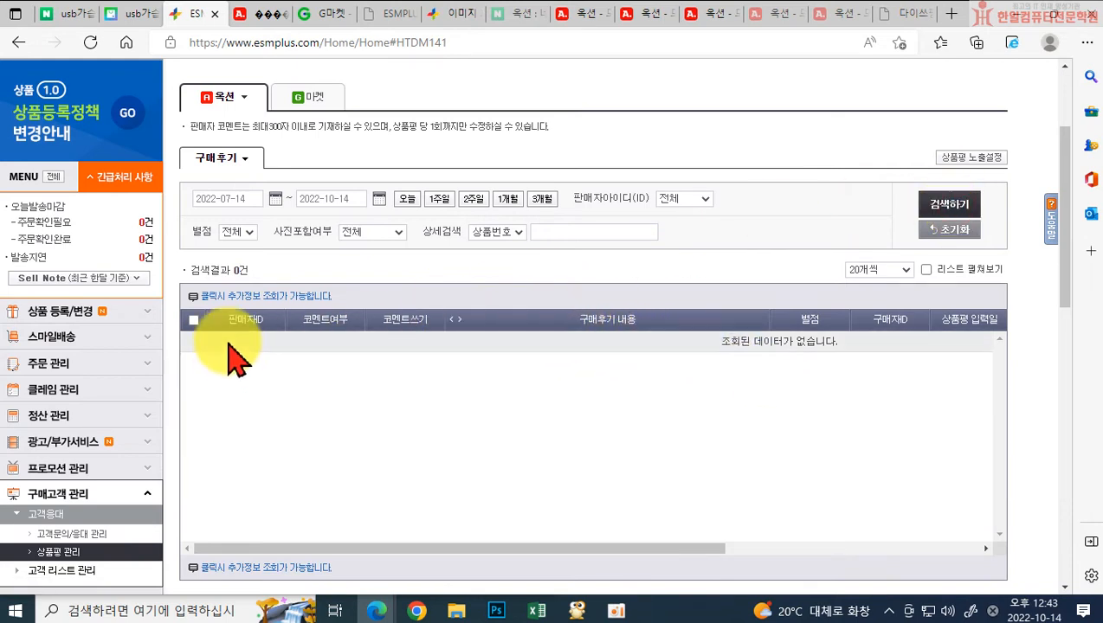
Open HOME under 미니샵/스토어 관리 and select the Auction seller ID for the Shop information
{"action": "scroll", "coordinate": [143, 422], "scroll_direction": "down", "scroll_amount": 1}
{"action": "scroll", "coordinate": [142, 422], "scroll_direction": "down", "scroll_amount": 2}
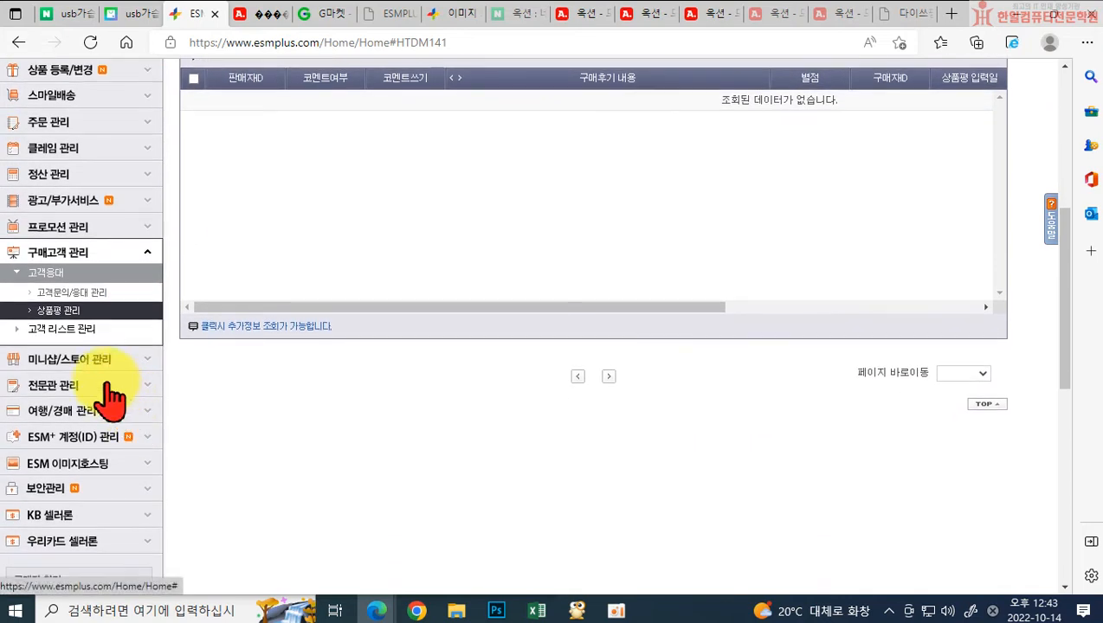
{"action": "left_click", "coordinate": [51, 362]}
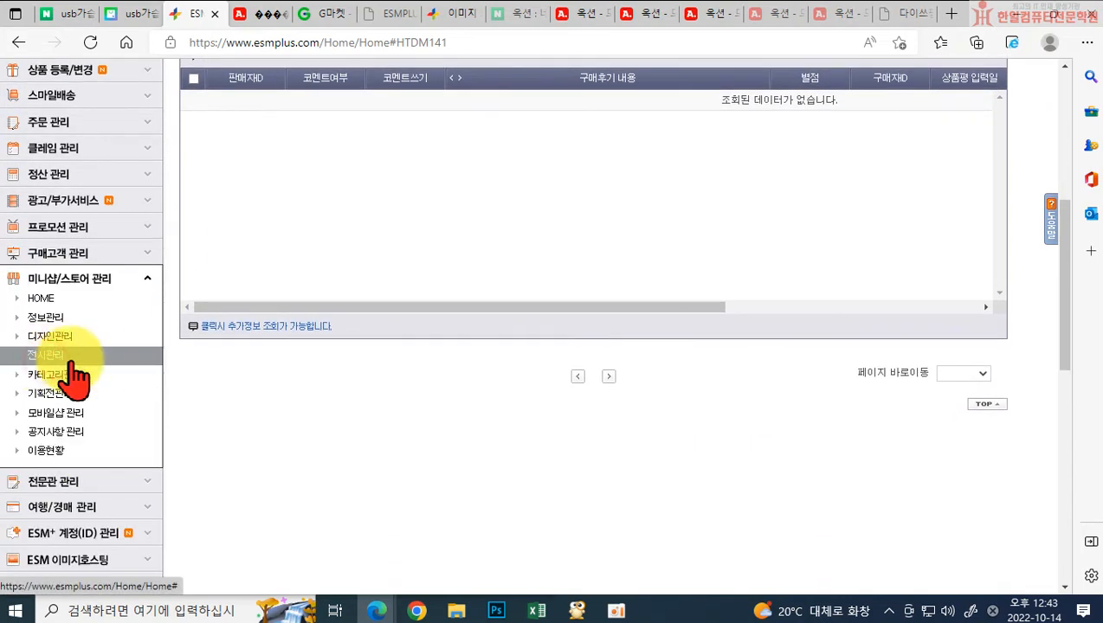
{"action": "left_click", "coordinate": [74, 300]}
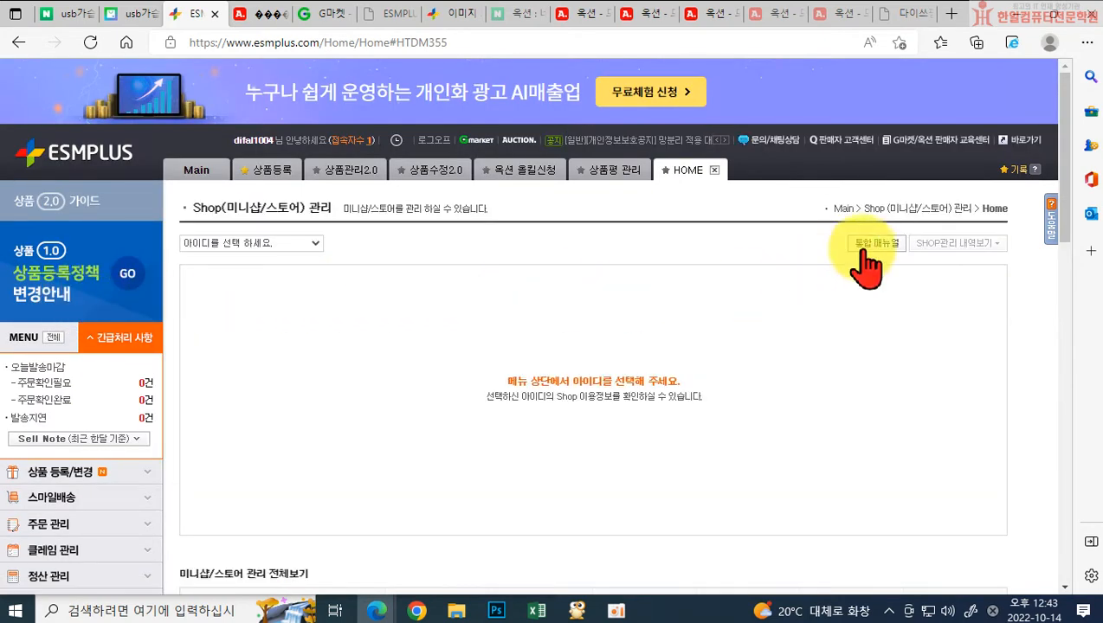
{"action": "left_click", "coordinate": [278, 273]}
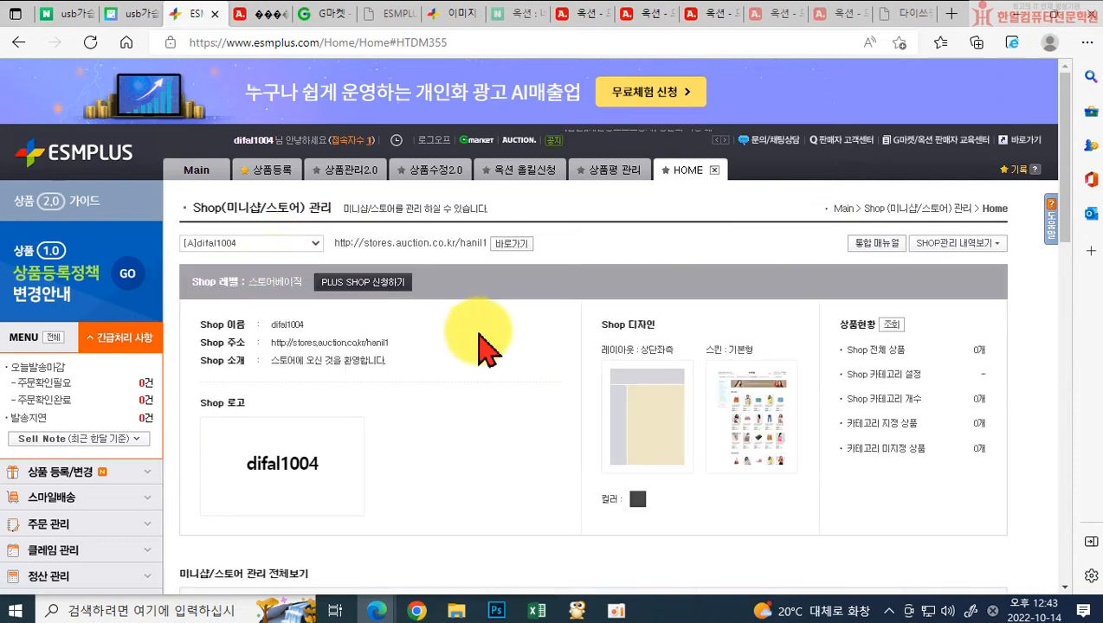
Examine the Shop information, Shop 디자인, 상품현황 and the 미니샵/스토어 관리 전체보기 options
{"action": "scroll", "coordinate": [530, 381], "scroll_direction": "down", "scroll_amount": 1}
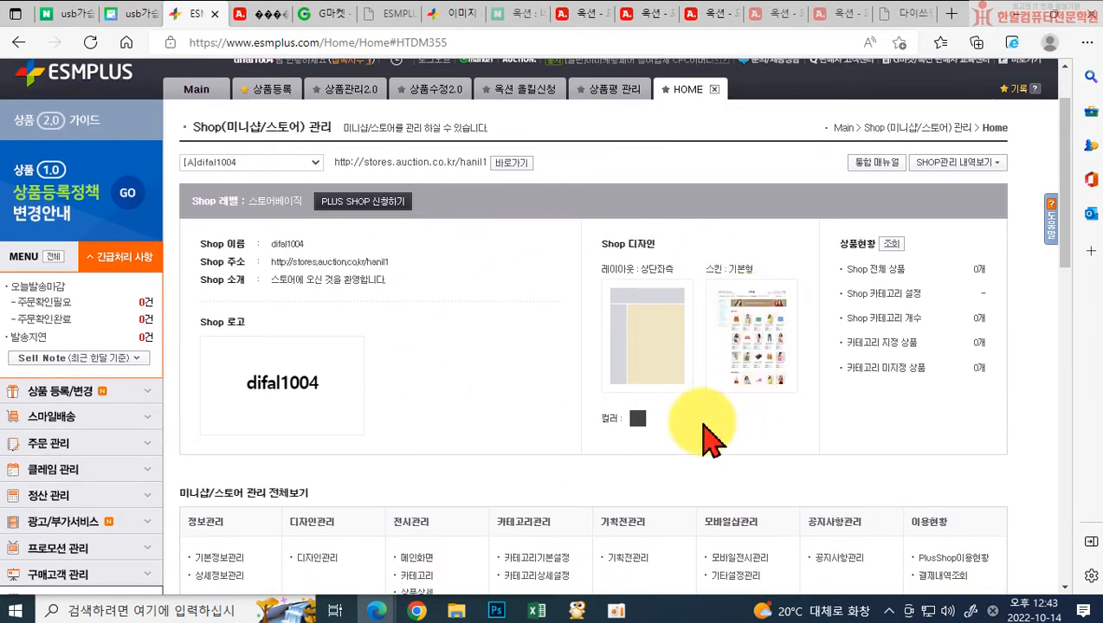
{"action": "scroll", "coordinate": [704, 428], "scroll_direction": "down", "scroll_amount": 1}
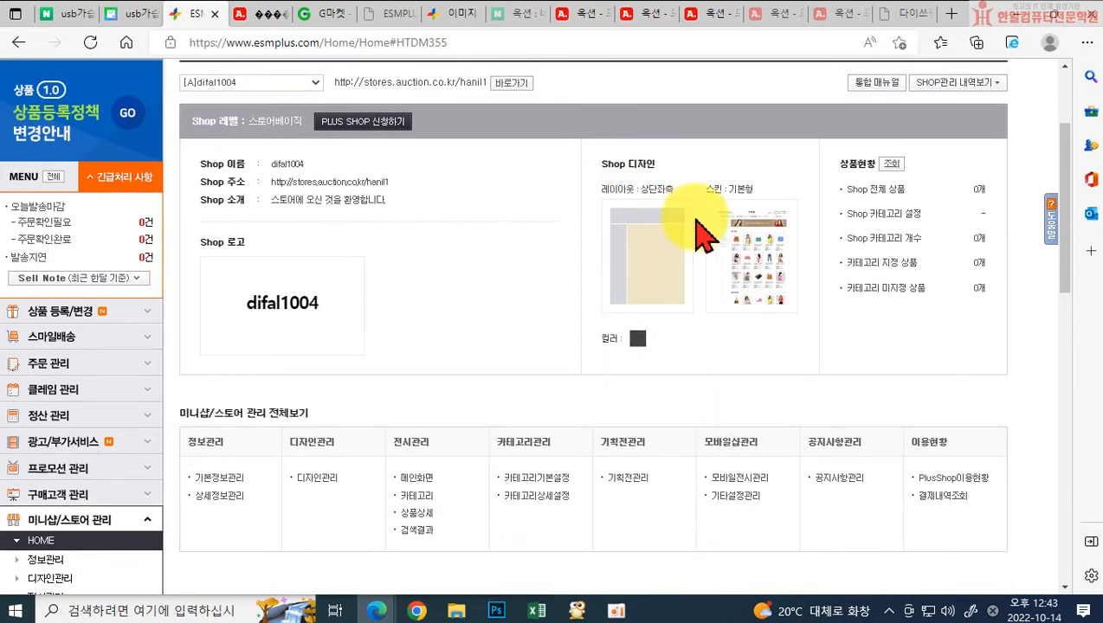
{"action": "scroll", "coordinate": [554, 394], "scroll_direction": "down", "scroll_amount": 1}
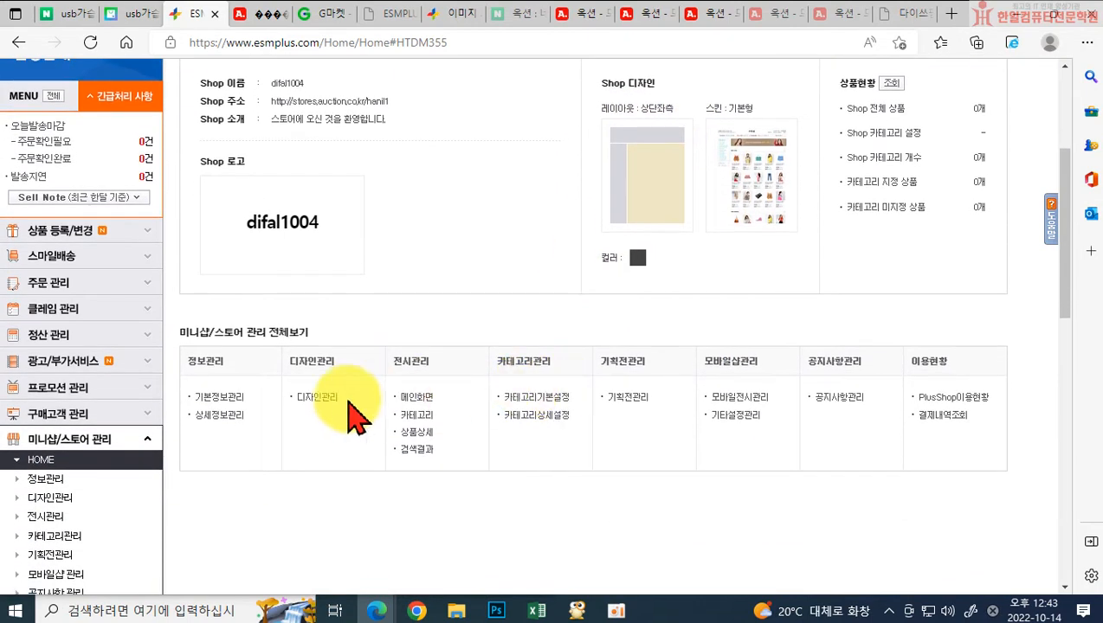
{"action": "scroll", "coordinate": [537, 545], "scroll_direction": "up", "scroll_amount": 2}
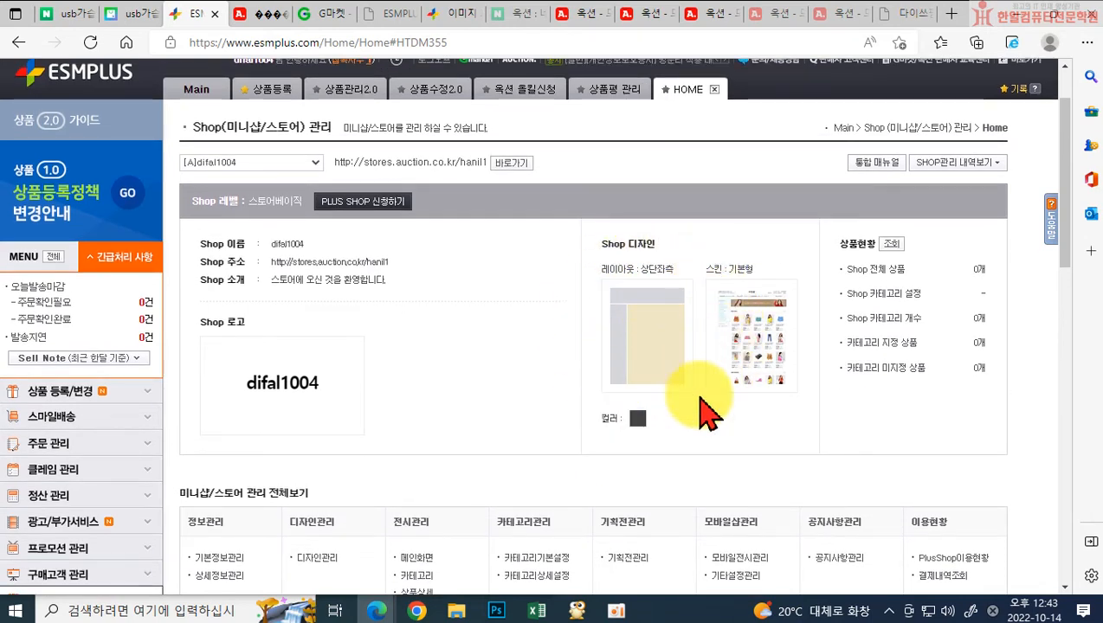
{"action": "scroll", "coordinate": [443, 344], "scroll_direction": "down", "scroll_amount": 3}
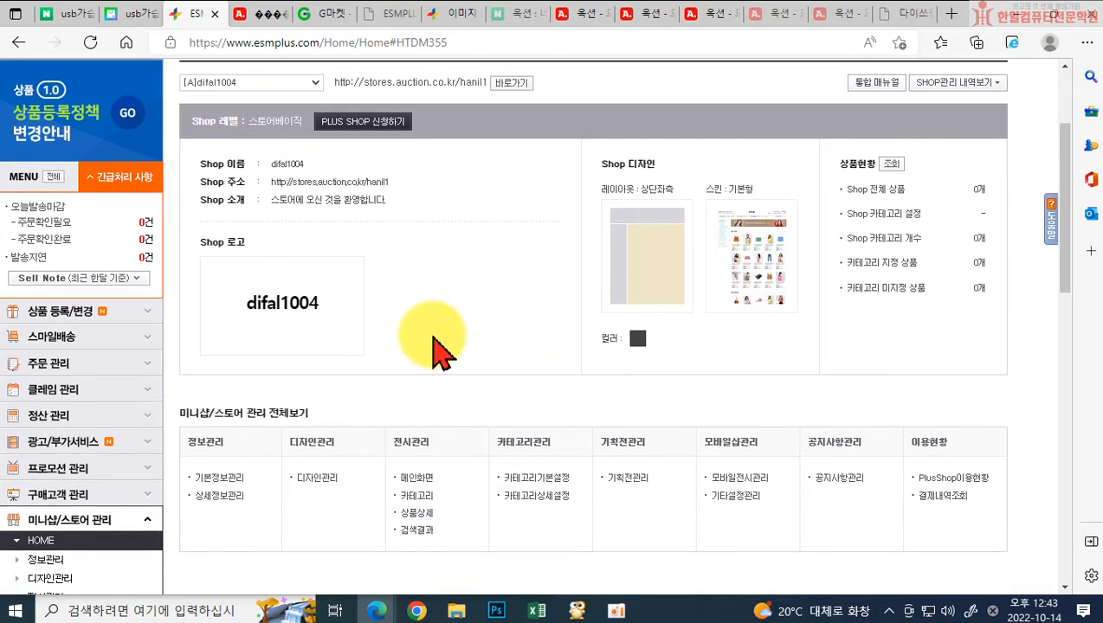
{"action": "scroll", "coordinate": [728, 320], "scroll_direction": "up", "scroll_amount": 2}
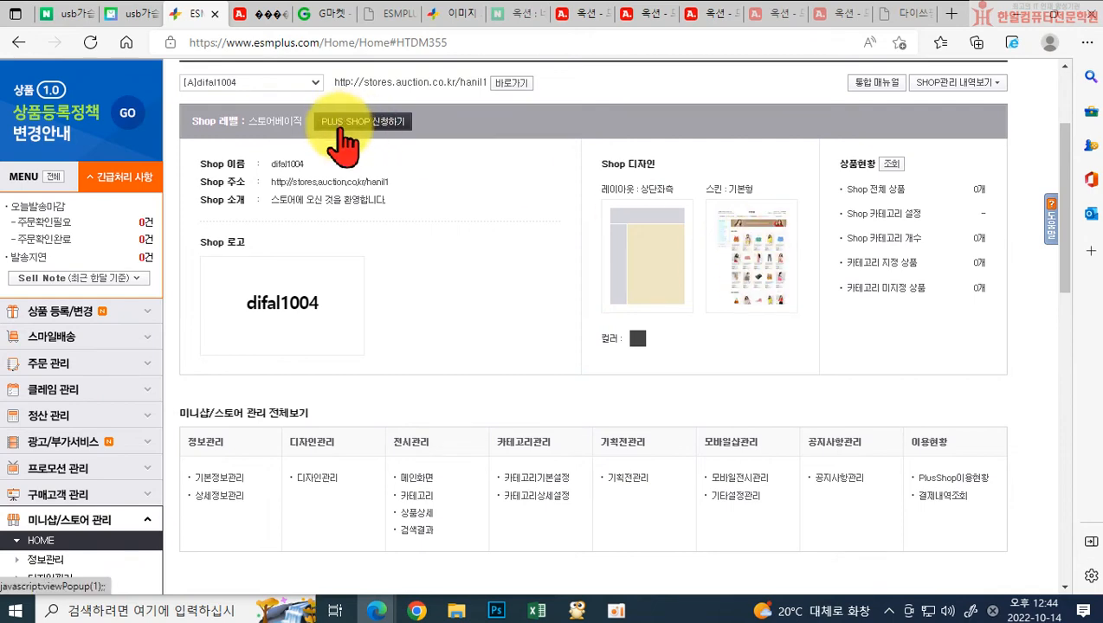
Open the Auction store from its Shop address and examine the product listings down to the page footer
{"action": "scroll", "coordinate": [339, 118], "scroll_direction": "up", "scroll_amount": 2}
{"action": "left_click", "coordinate": [506, 241]}
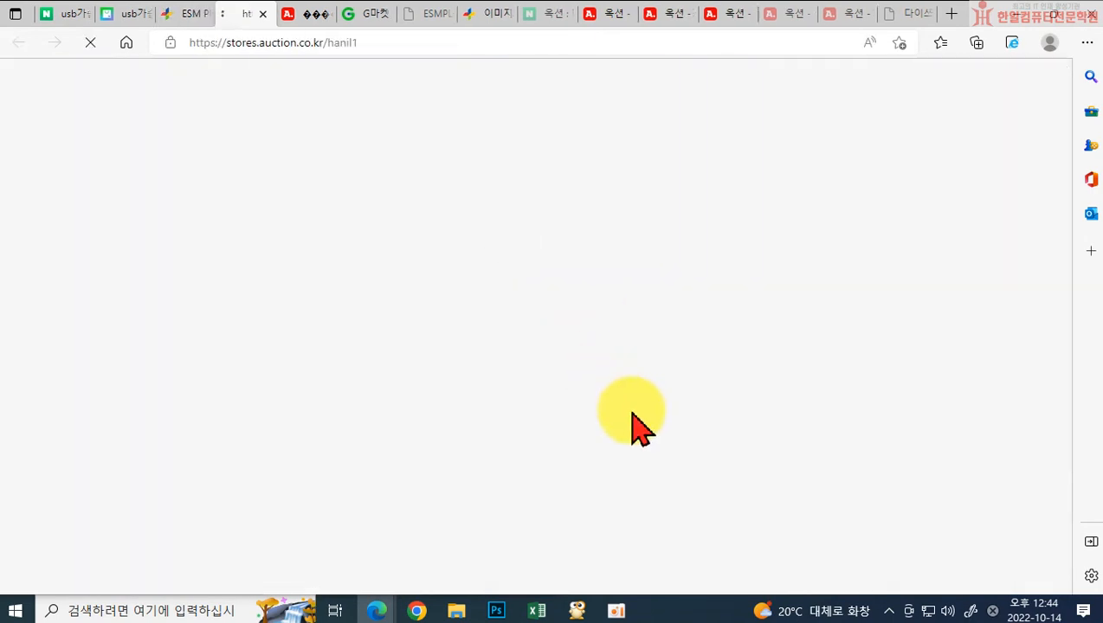
{"action": "scroll", "coordinate": [537, 402], "scroll_direction": "down", "scroll_amount": 2}
{"action": "scroll", "coordinate": [606, 397], "scroll_direction": "down", "scroll_amount": 7}
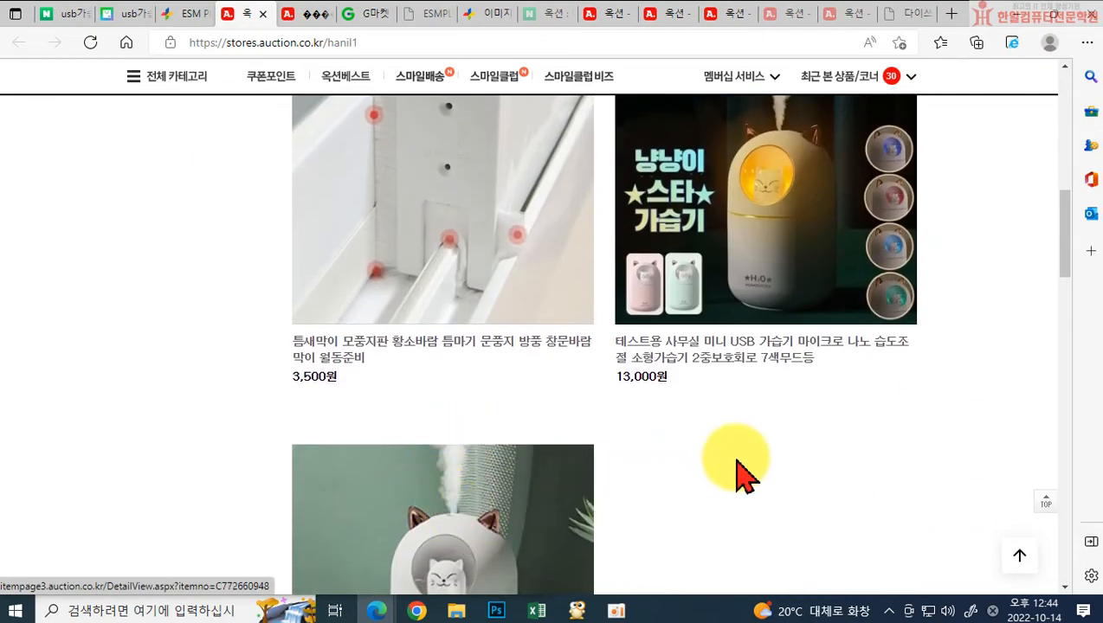
{"action": "scroll", "coordinate": [800, 356], "scroll_direction": "up", "scroll_amount": 2}
{"action": "scroll", "coordinate": [763, 424], "scroll_direction": "up", "scroll_amount": 3}
{"action": "scroll", "coordinate": [800, 394], "scroll_direction": "down", "scroll_amount": 4}
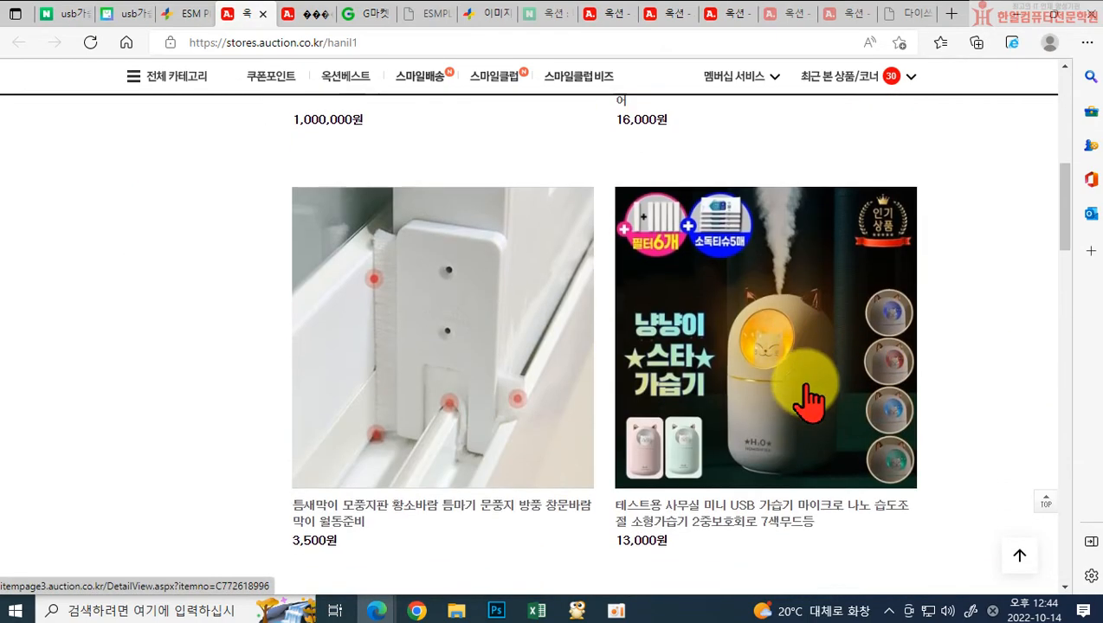
{"action": "scroll", "coordinate": [655, 333], "scroll_direction": "down", "scroll_amount": 3}
{"action": "scroll", "coordinate": [655, 333], "scroll_direction": "down", "scroll_amount": 10}
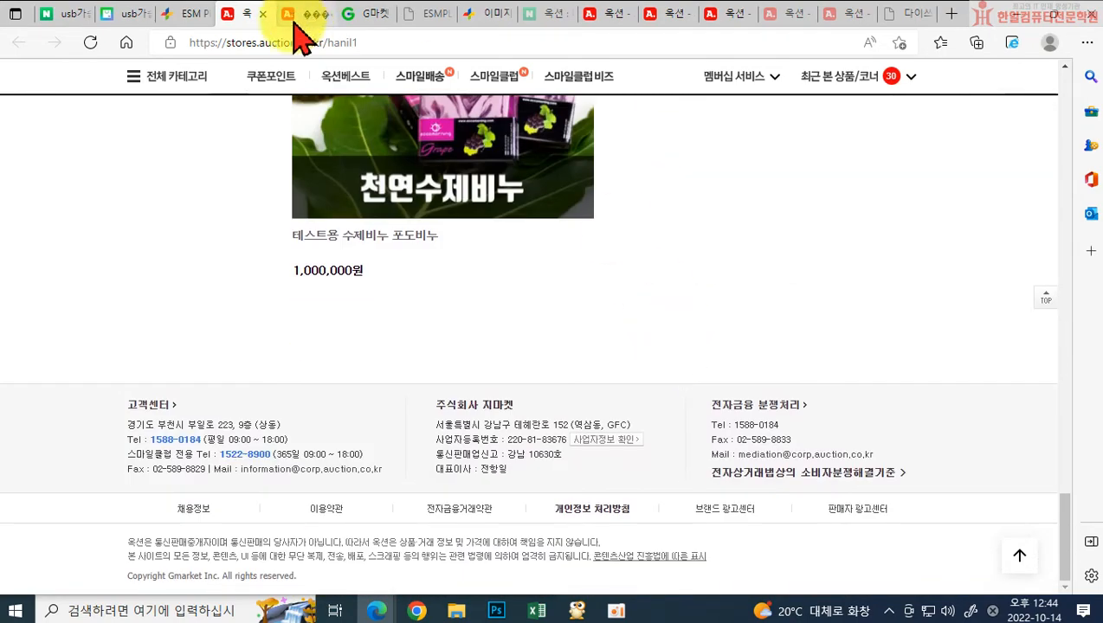
Back in ESM PLUS, open 상품관리2.0 under 상품 등록/변경 and list all registered products
{"action": "left_click", "coordinate": [262, 15]}
{"action": "scroll", "coordinate": [256, 399], "scroll_direction": "down", "scroll_amount": 5}
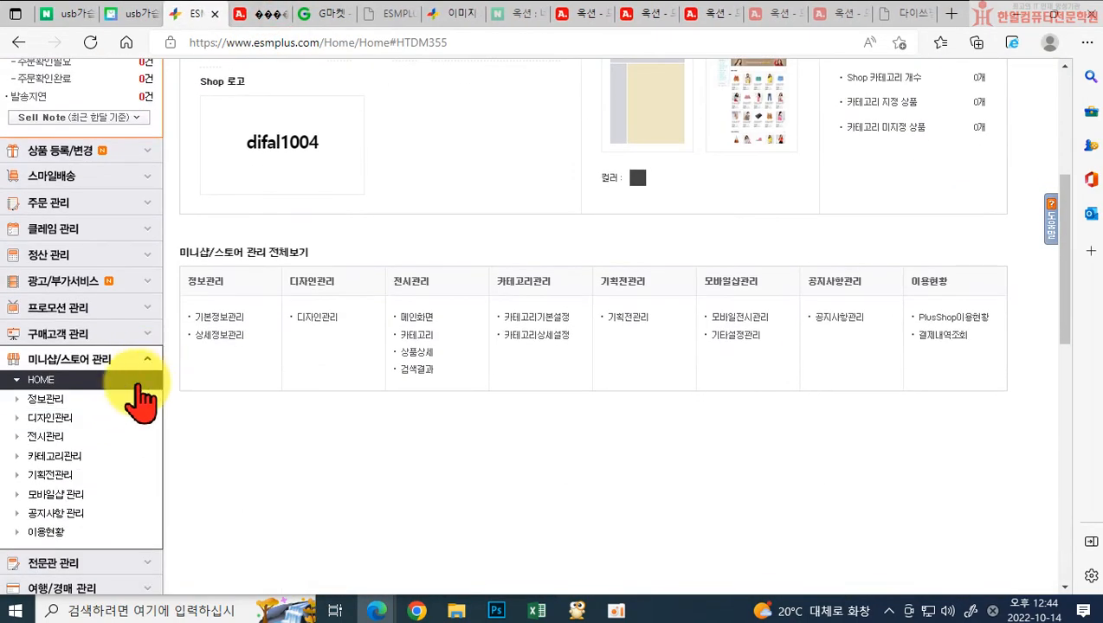
{"action": "scroll", "coordinate": [259, 357], "scroll_direction": "up", "scroll_amount": 5}
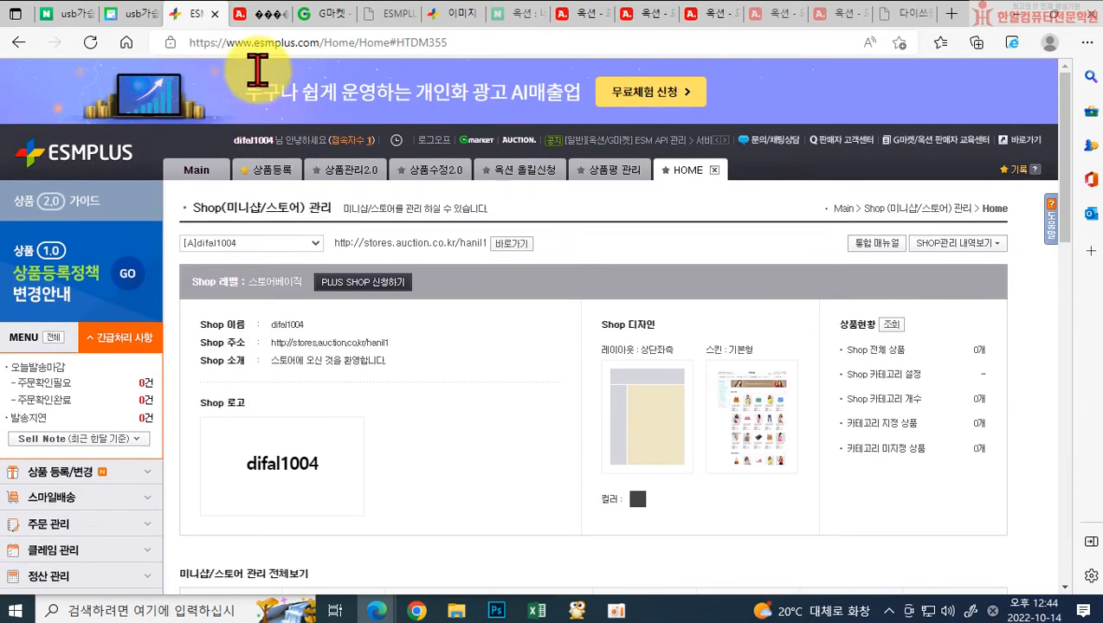
{"action": "scroll", "coordinate": [48, 355], "scroll_direction": "down", "scroll_amount": 2}
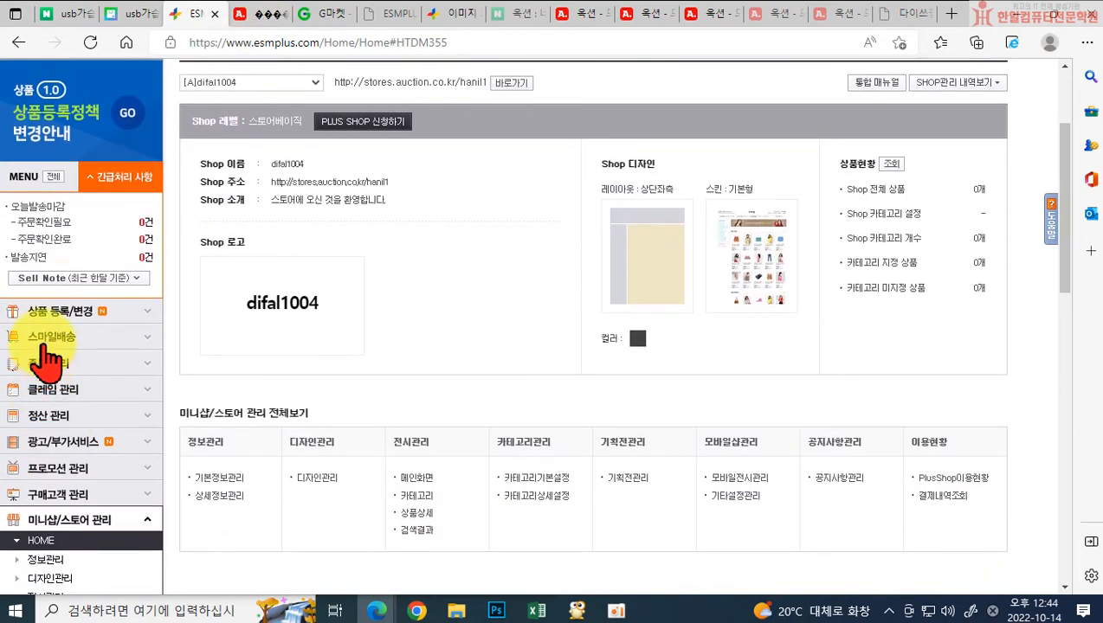
{"action": "left_click", "coordinate": [44, 313]}
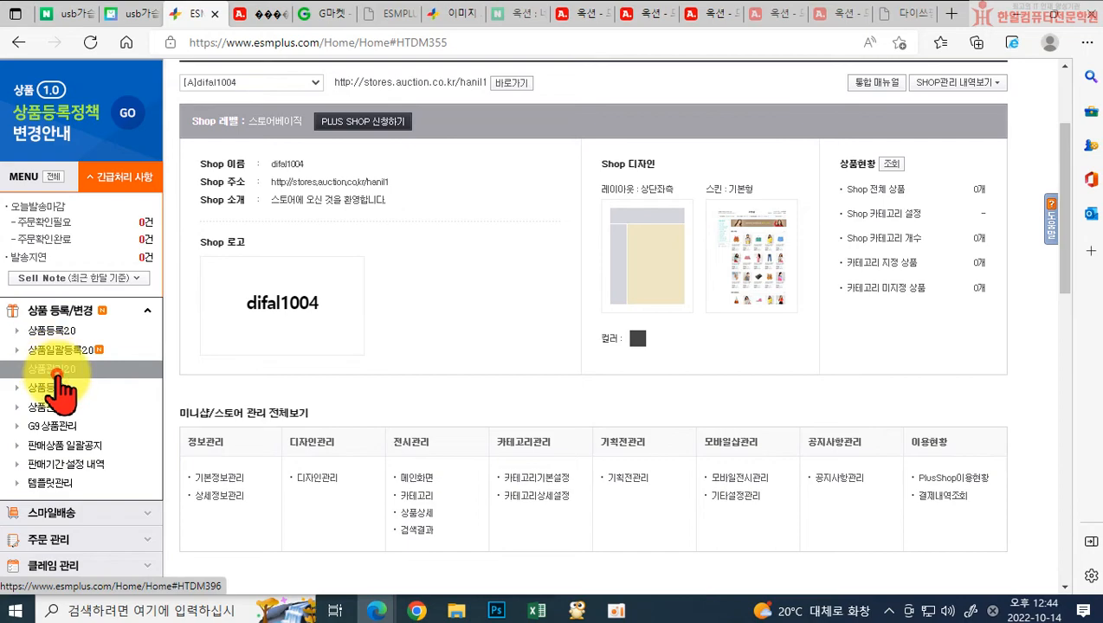
{"action": "left_click", "coordinate": [55, 370]}
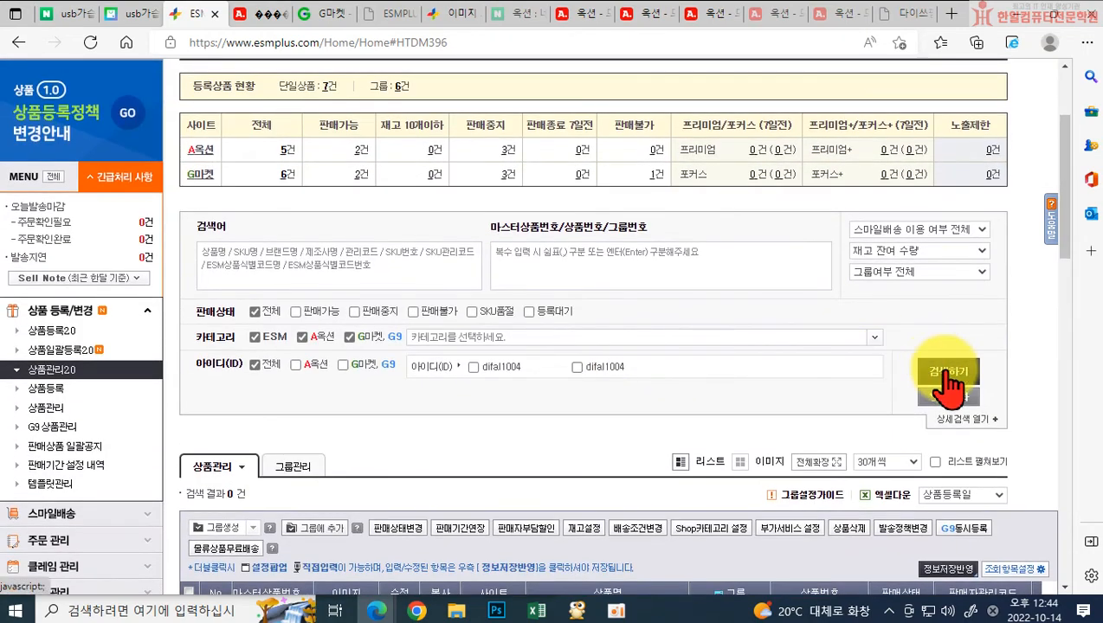
{"action": "left_click", "coordinate": [949, 374]}
{"action": "scroll", "coordinate": [603, 386], "scroll_direction": "down", "scroll_amount": 5}
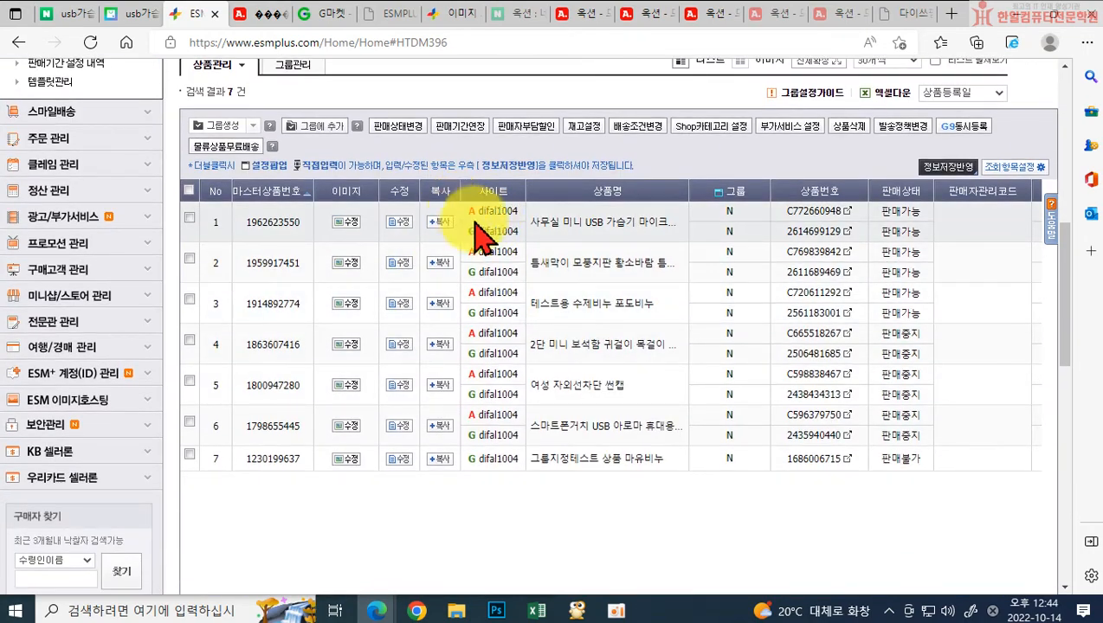
Open the Auction page of the 사무실 미니 USB 가습기 product and go to its seller's 스토어
{"action": "left_click", "coordinate": [848, 213]}
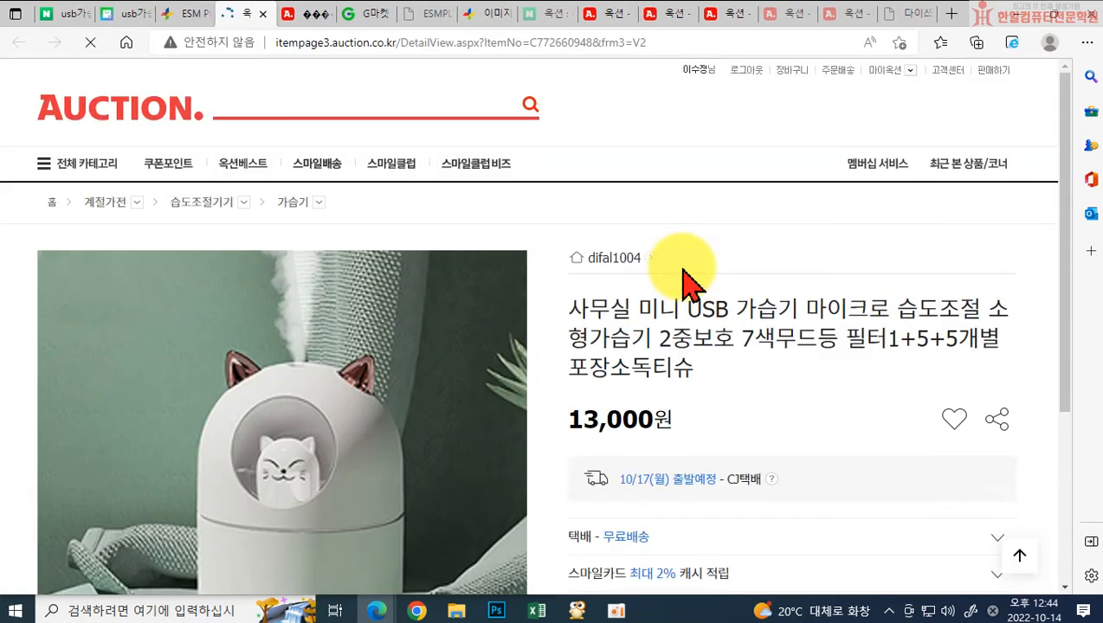
{"action": "scroll", "coordinate": [679, 264], "scroll_direction": "down", "scroll_amount": 7}
{"action": "scroll", "coordinate": [692, 322], "scroll_direction": "down", "scroll_amount": 4}
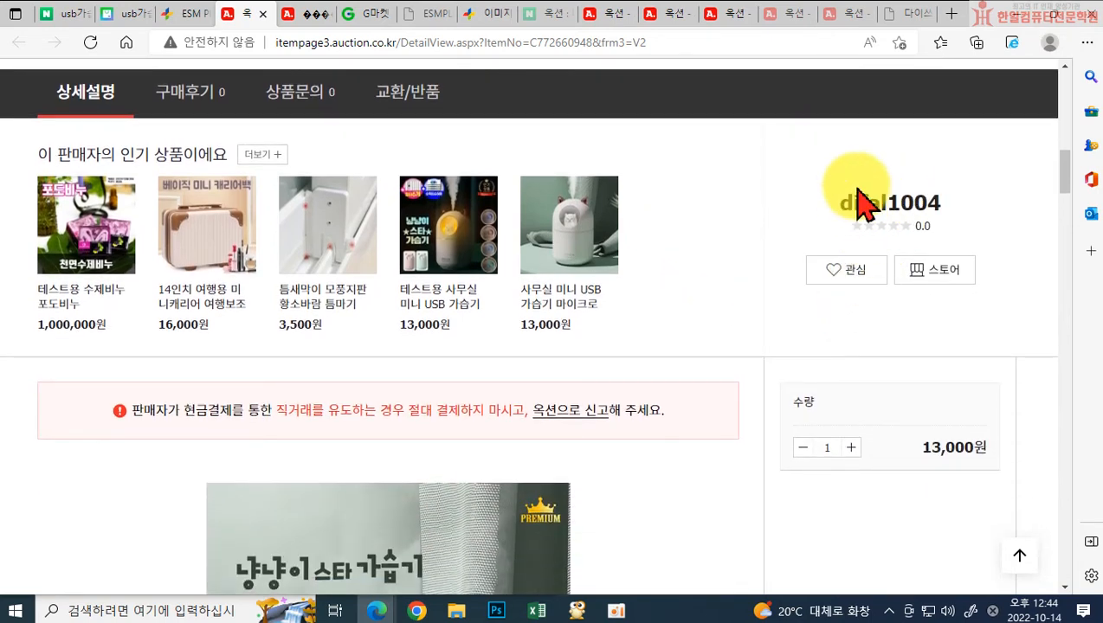
{"action": "left_click", "coordinate": [940, 277]}
Examine the store's Best Item and New Item listings, then close the store and return to the humidifier product page
{"action": "scroll", "coordinate": [944, 292], "scroll_direction": "down", "scroll_amount": 5}
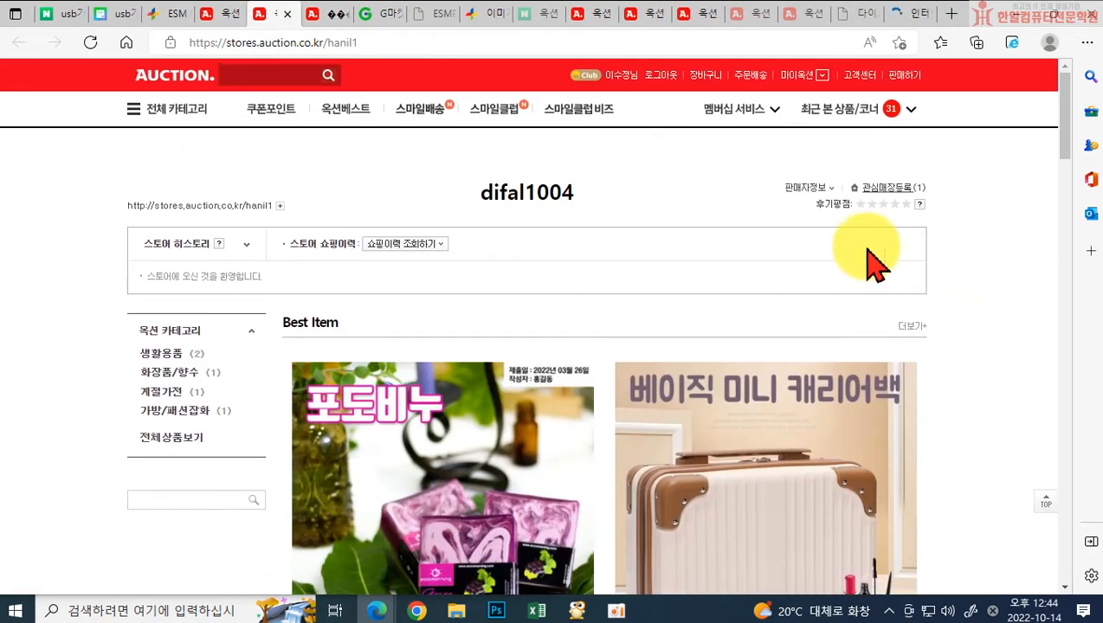
{"action": "scroll", "coordinate": [803, 423], "scroll_direction": "down", "scroll_amount": 10}
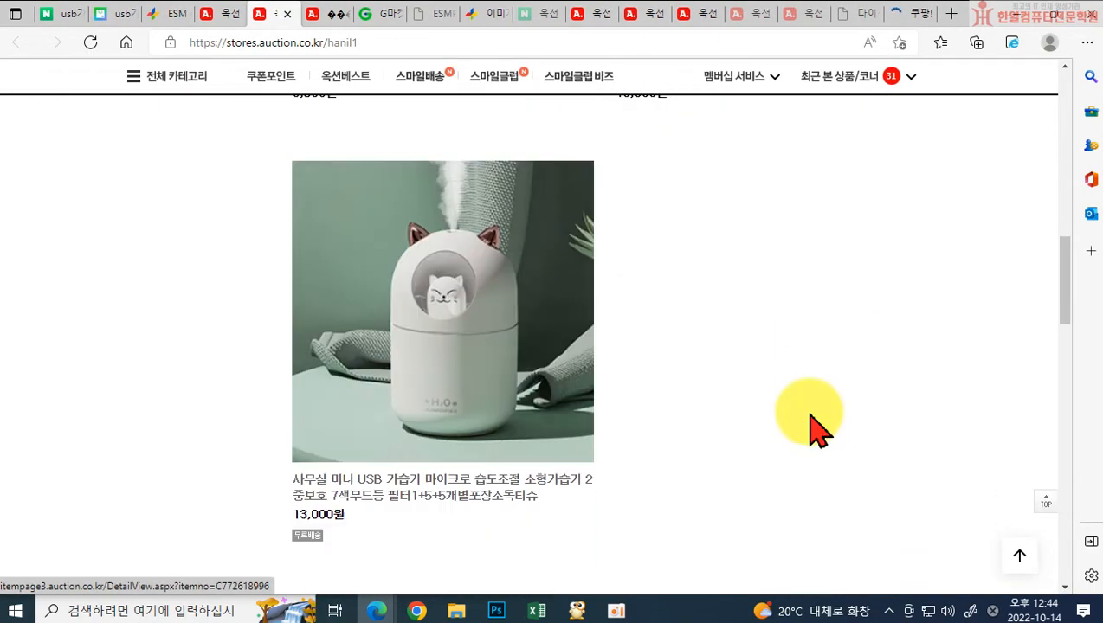
{"action": "scroll", "coordinate": [810, 416], "scroll_direction": "down", "scroll_amount": 12}
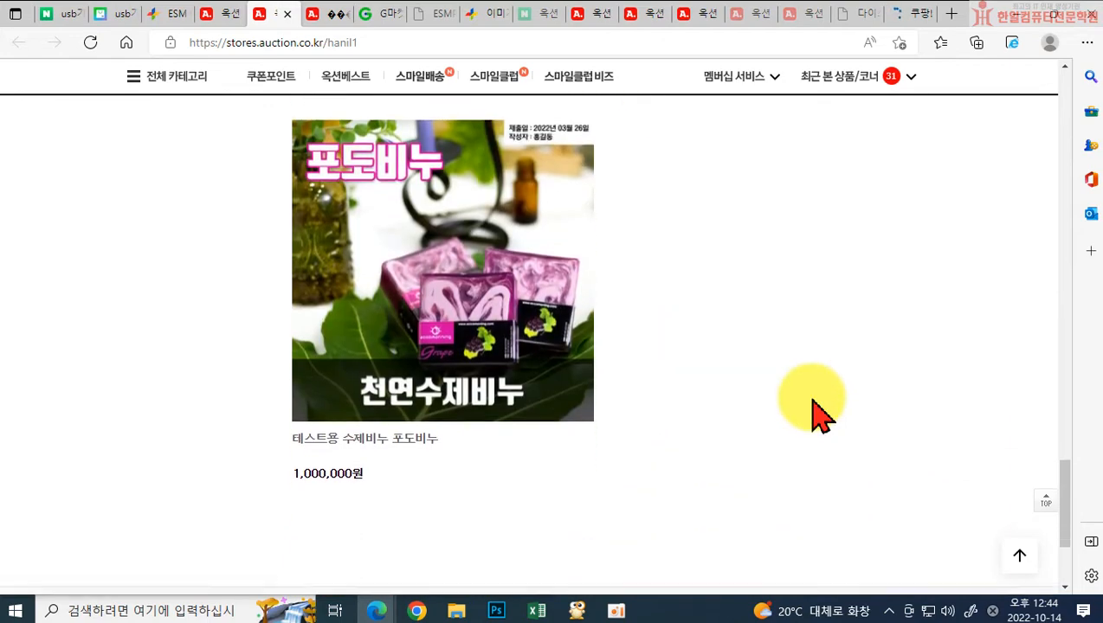
{"action": "scroll", "coordinate": [812, 397], "scroll_direction": "down", "scroll_amount": 3}
{"action": "scroll", "coordinate": [758, 315], "scroll_direction": "up", "scroll_amount": 6}
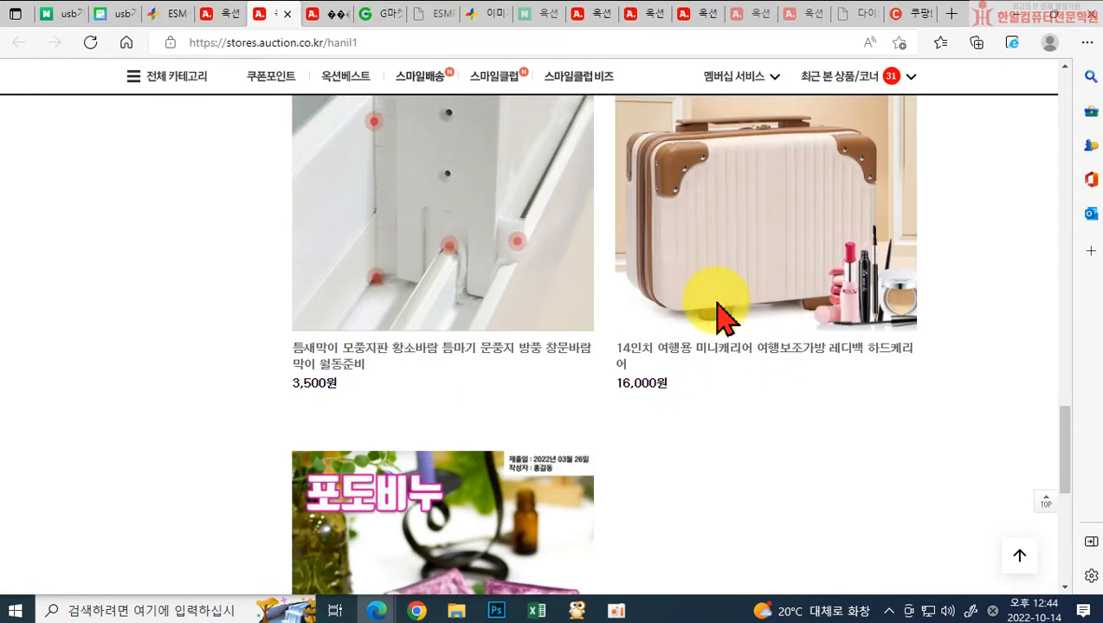
{"action": "scroll", "coordinate": [721, 316], "scroll_direction": "up", "scroll_amount": 8}
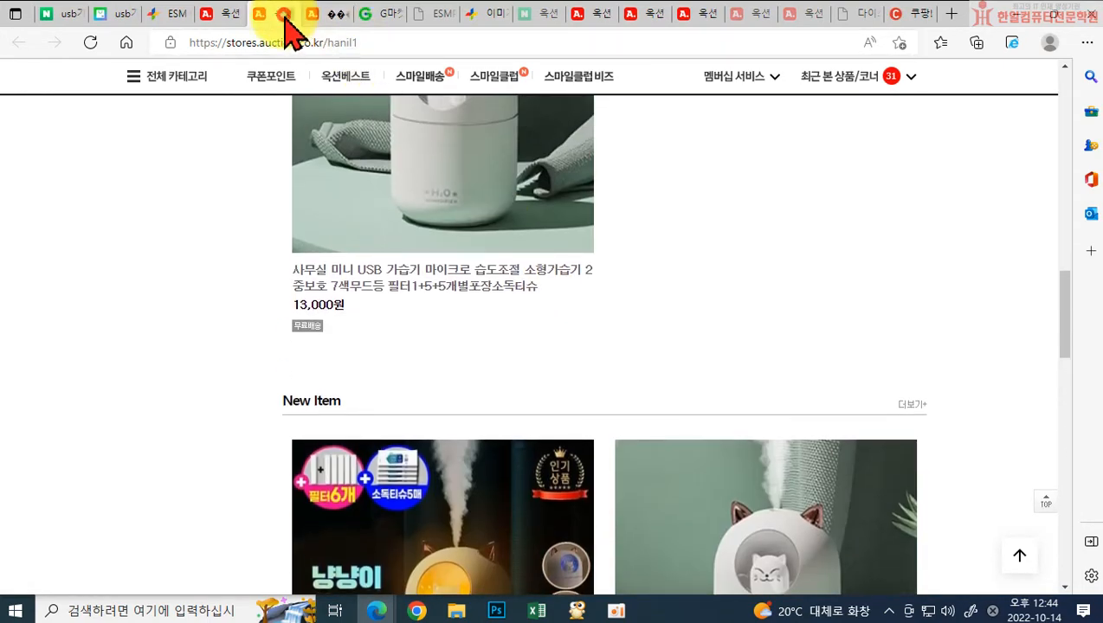
{"action": "left_click", "coordinate": [284, 17]}
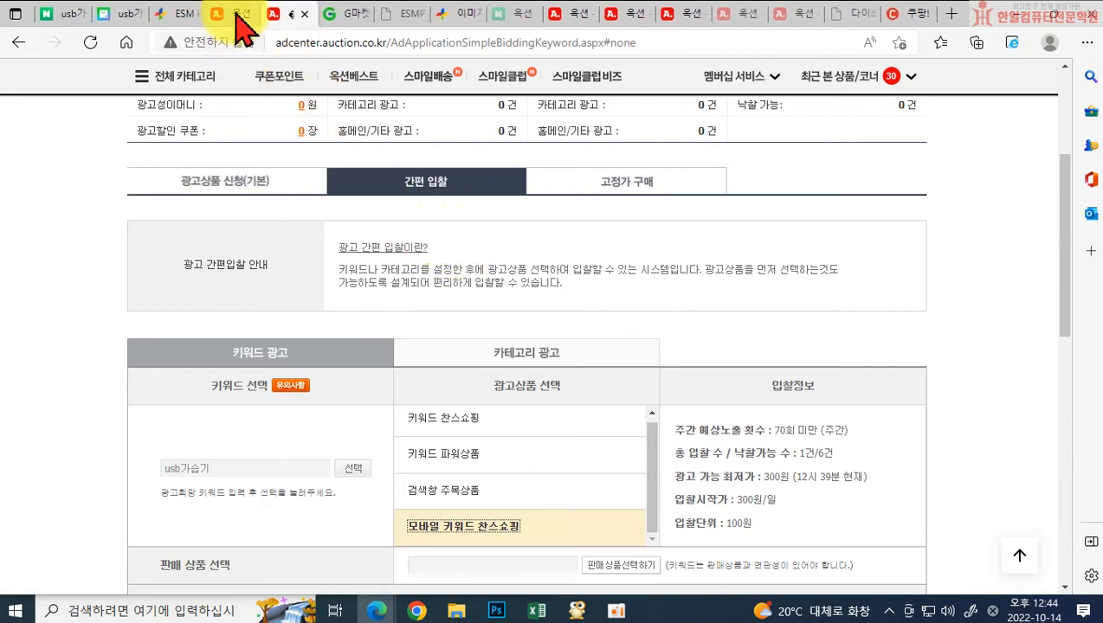
{"action": "left_click", "coordinate": [242, 19]}
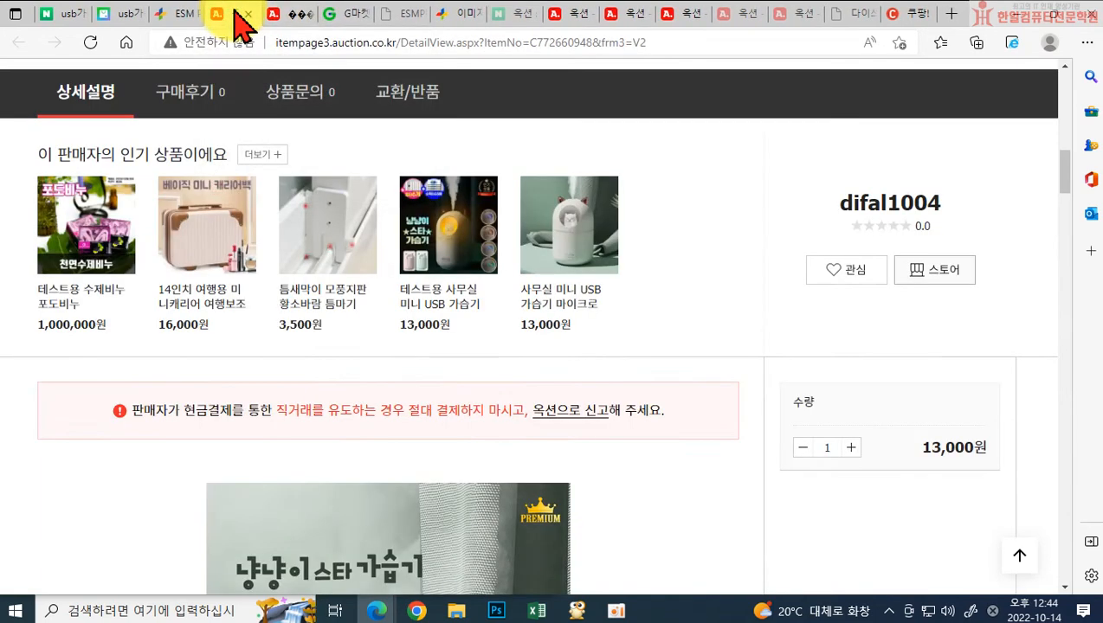
Back in ESM PLUS, look through the submenus of 미니샵/스토어 관리, 전문관 관리 and 여행/경매 관리
{"action": "left_click", "coordinate": [185, 14]}
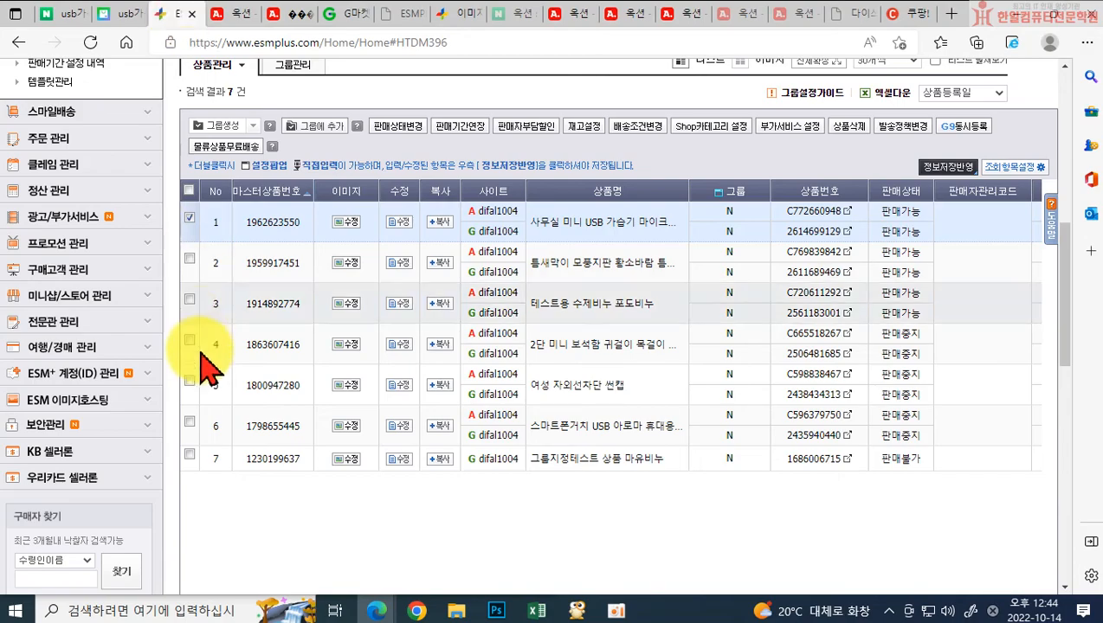
{"action": "scroll", "coordinate": [74, 282], "scroll_direction": "up", "scroll_amount": 3}
{"action": "scroll", "coordinate": [73, 281], "scroll_direction": "up", "scroll_amount": 1}
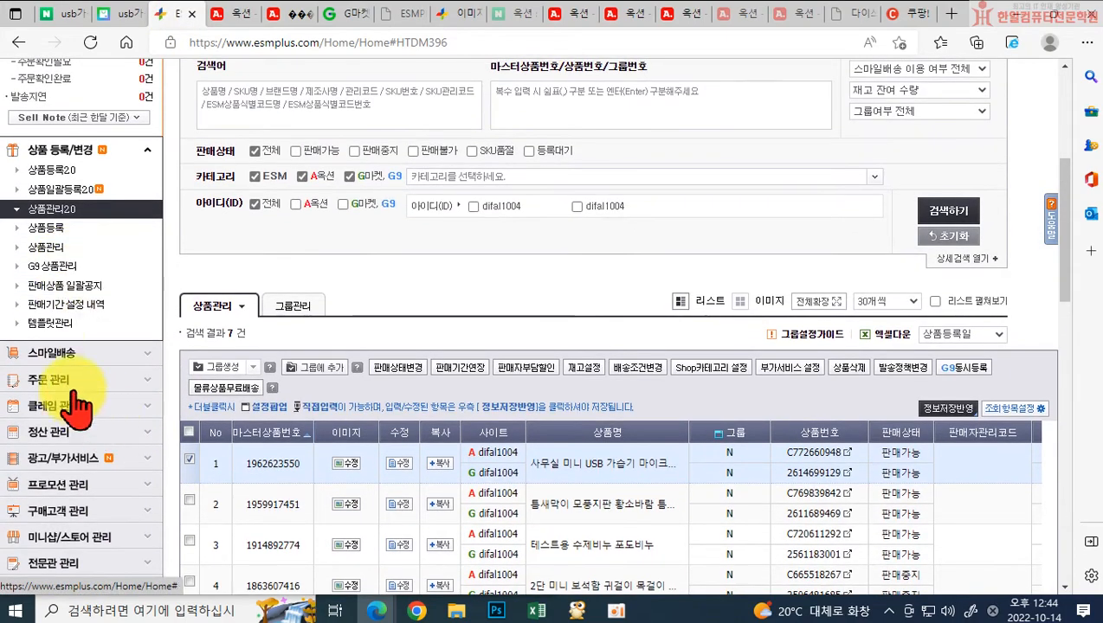
{"action": "scroll", "coordinate": [94, 494], "scroll_direction": "down", "scroll_amount": 2}
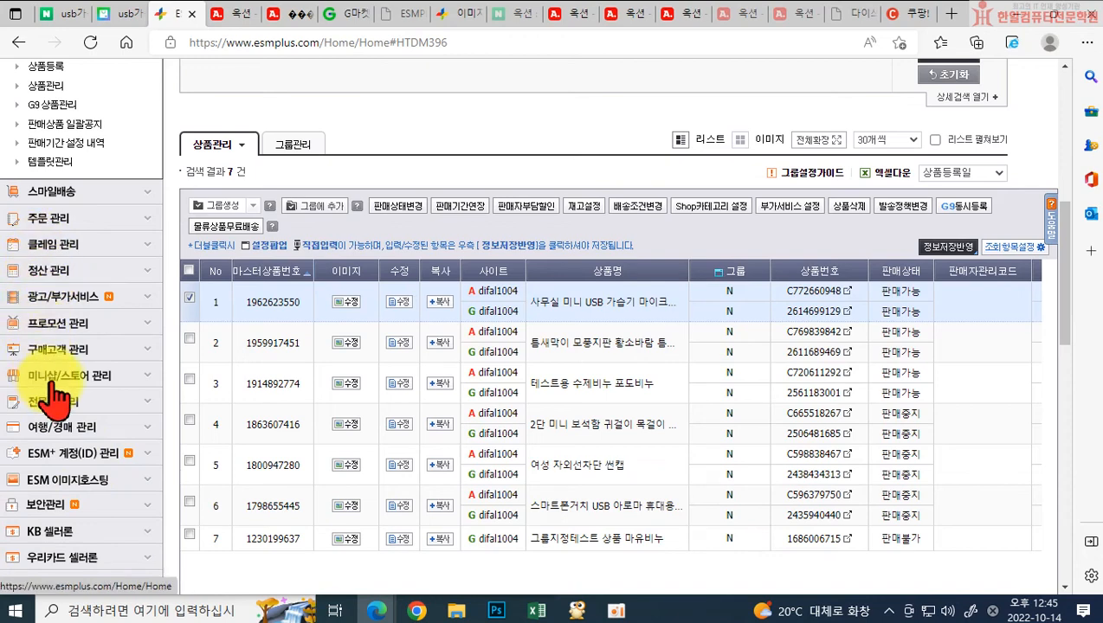
{"action": "left_click", "coordinate": [52, 379]}
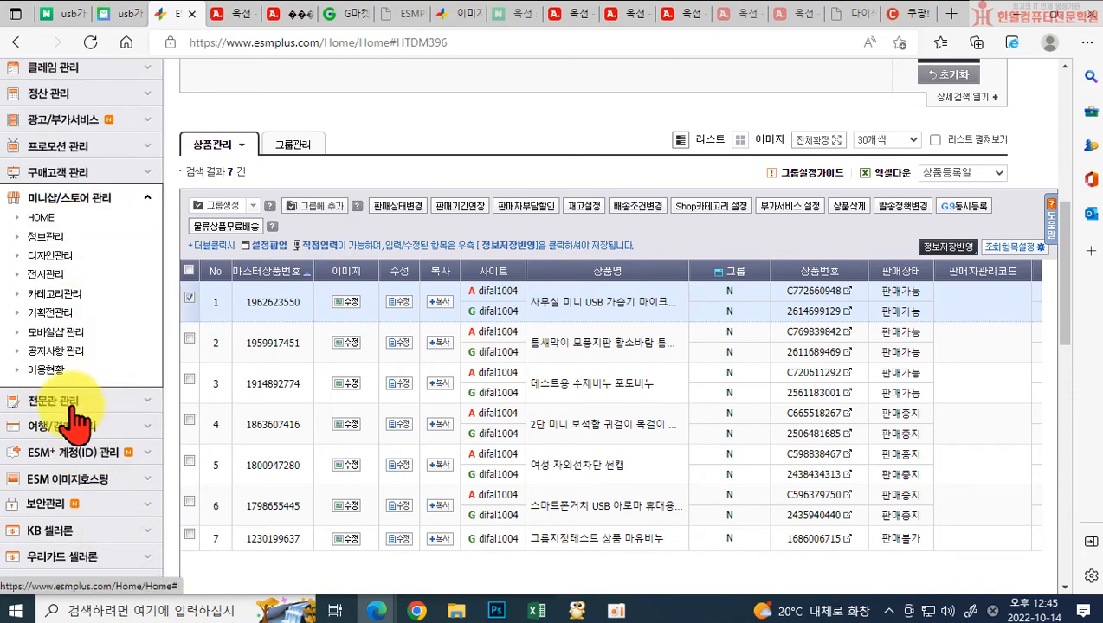
{"action": "left_click", "coordinate": [71, 401]}
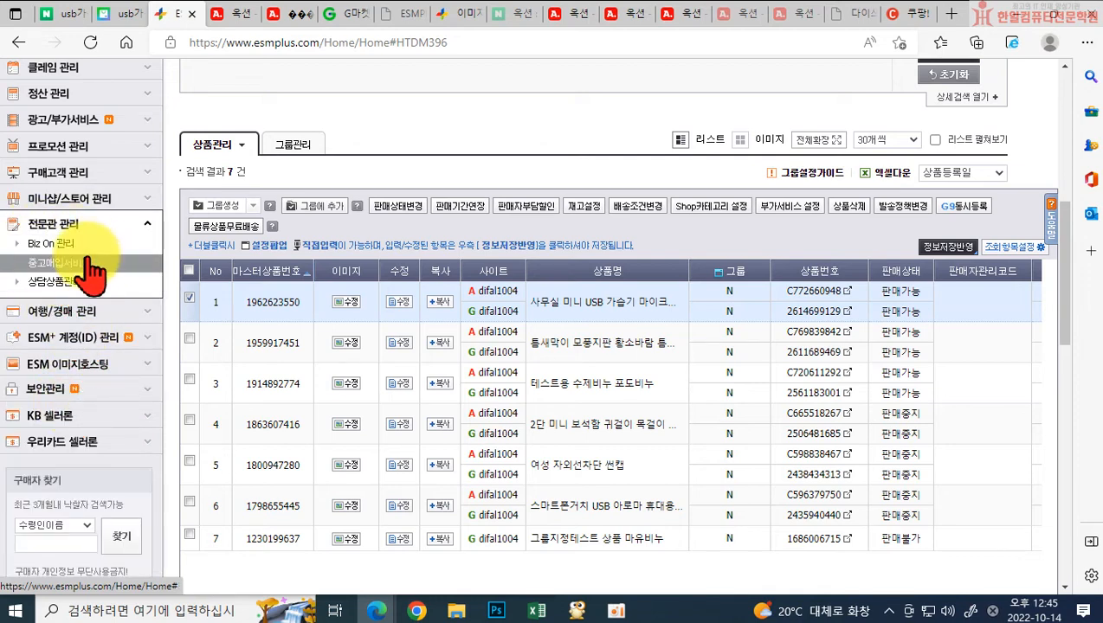
{"action": "left_click", "coordinate": [59, 310]}
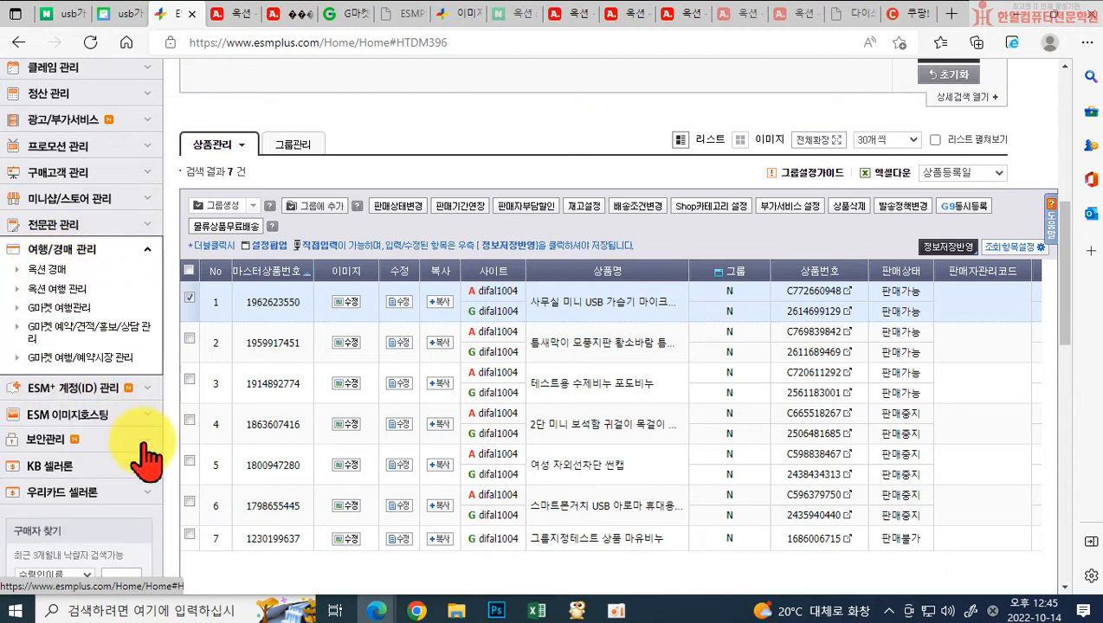
Open 판매자 교육센터 under ESM+ 계정(ID) 관리 and view the 스마일배송 시작하기 video and the 유튜브 바로가기 link
{"action": "left_click", "coordinate": [87, 388]}
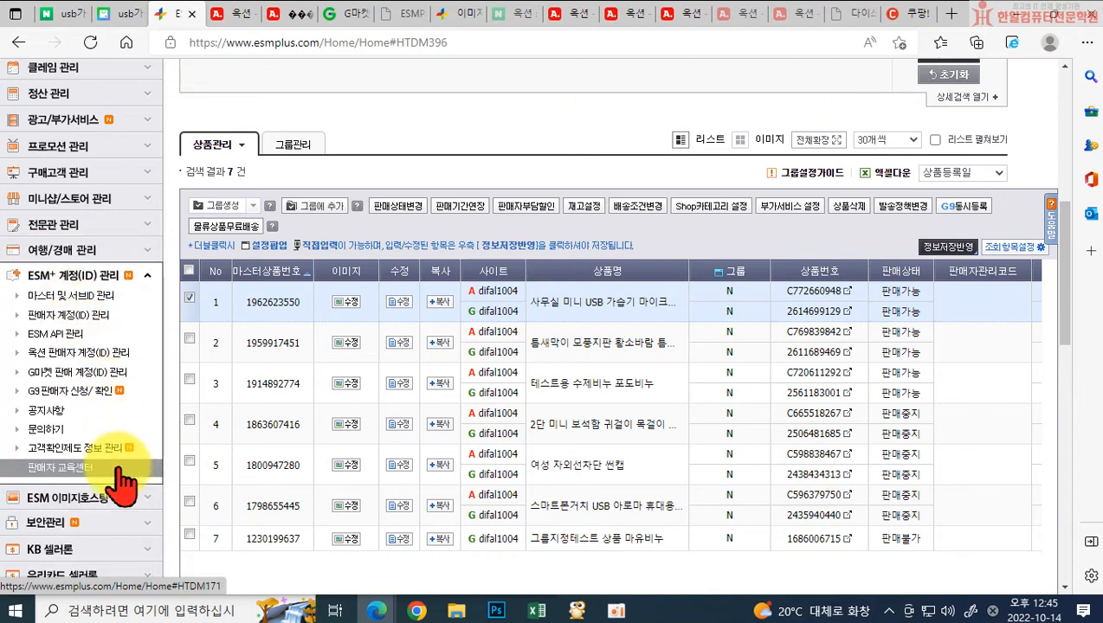
{"action": "left_click", "coordinate": [54, 469]}
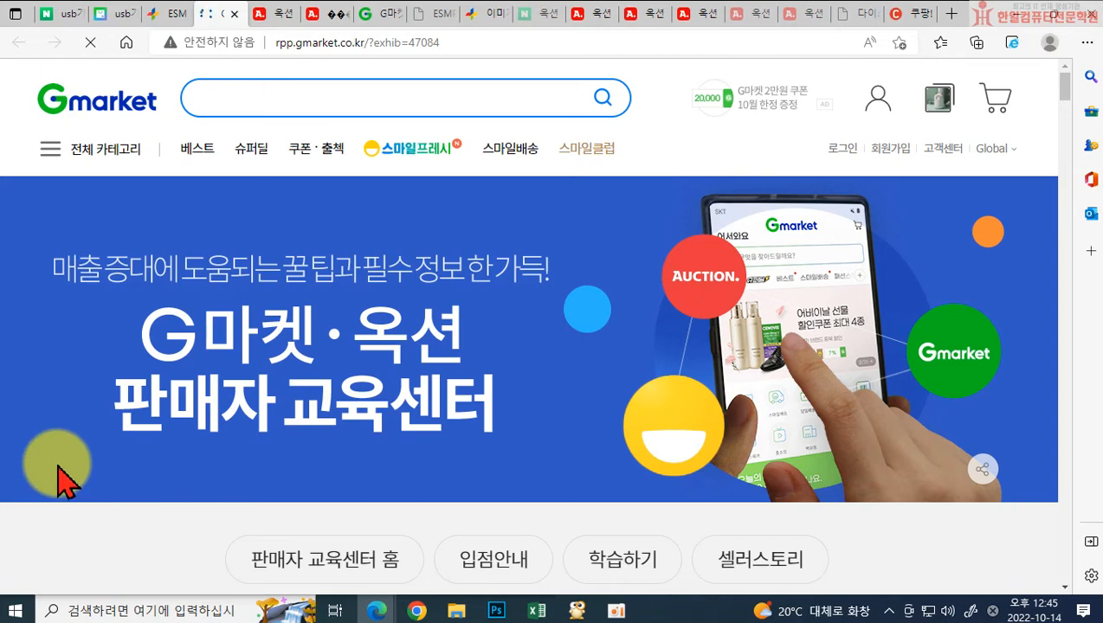
{"action": "scroll", "coordinate": [389, 376], "scroll_direction": "down", "scroll_amount": 4}
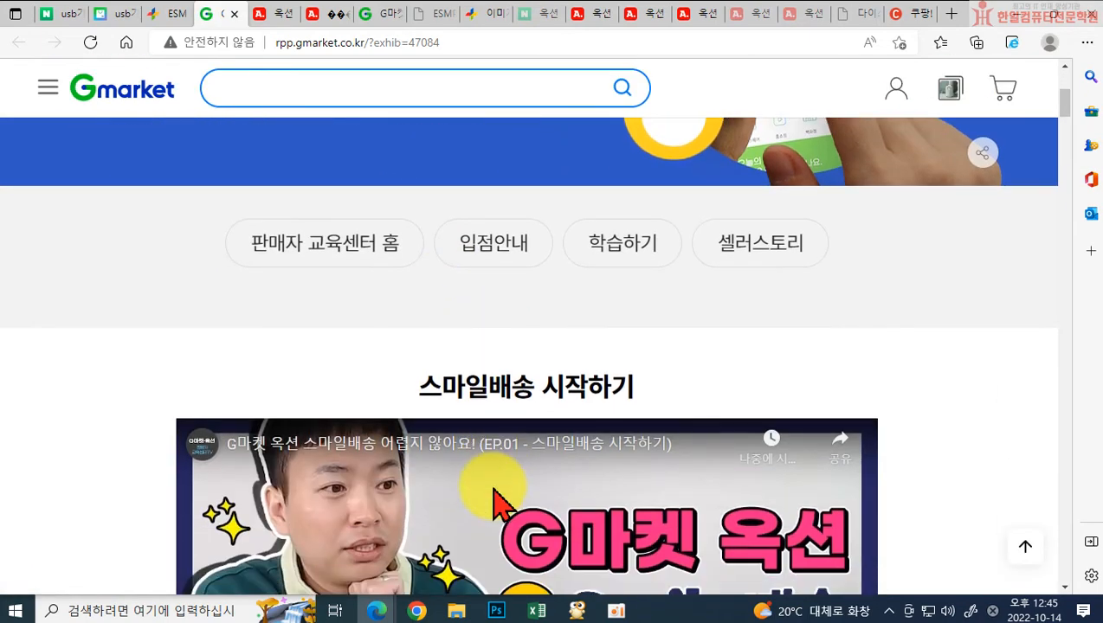
{"action": "scroll", "coordinate": [495, 502], "scroll_direction": "down", "scroll_amount": 5}
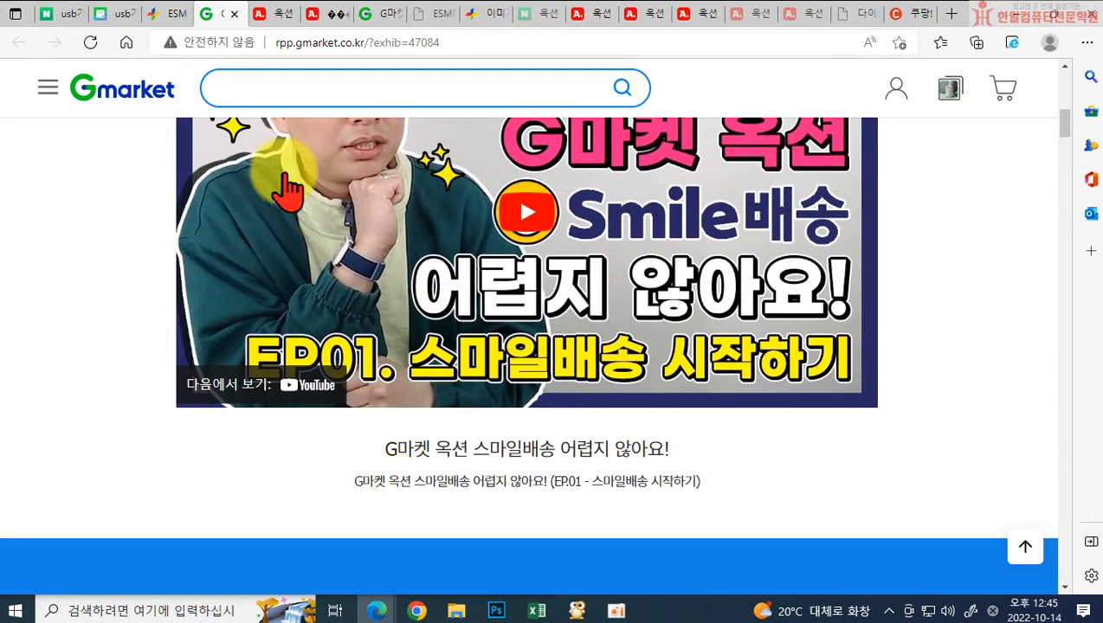
{"action": "scroll", "coordinate": [583, 362], "scroll_direction": "down", "scroll_amount": 3}
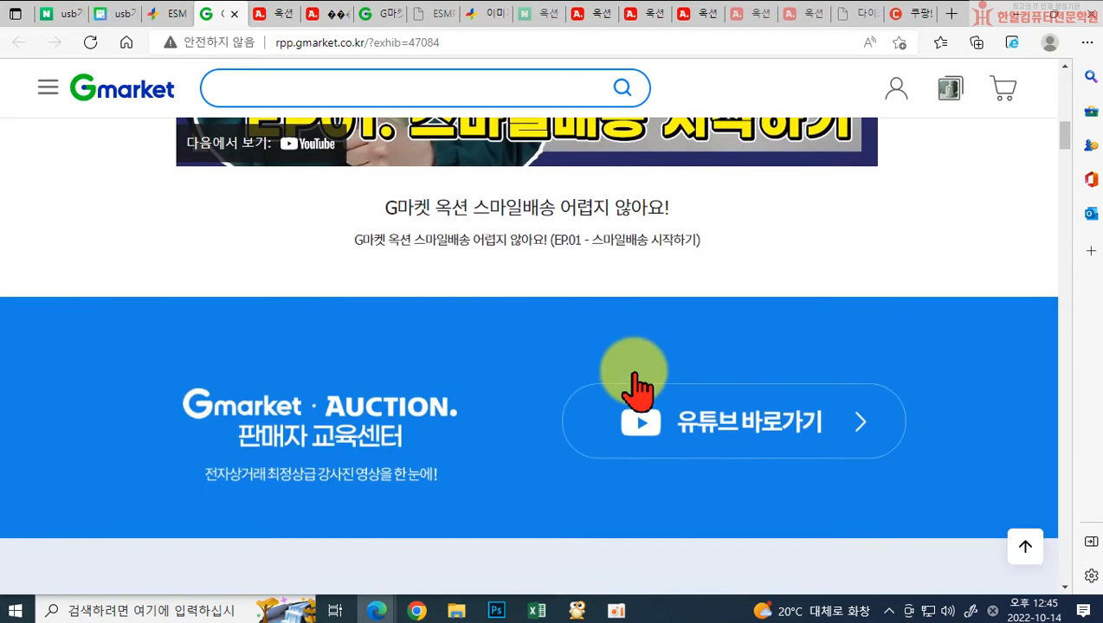
Examine the education center's e머니 event notice and the 10월 라이브 일정 down to 수강신청 바로가기
{"action": "scroll", "coordinate": [636, 385], "scroll_direction": "down", "scroll_amount": 15}
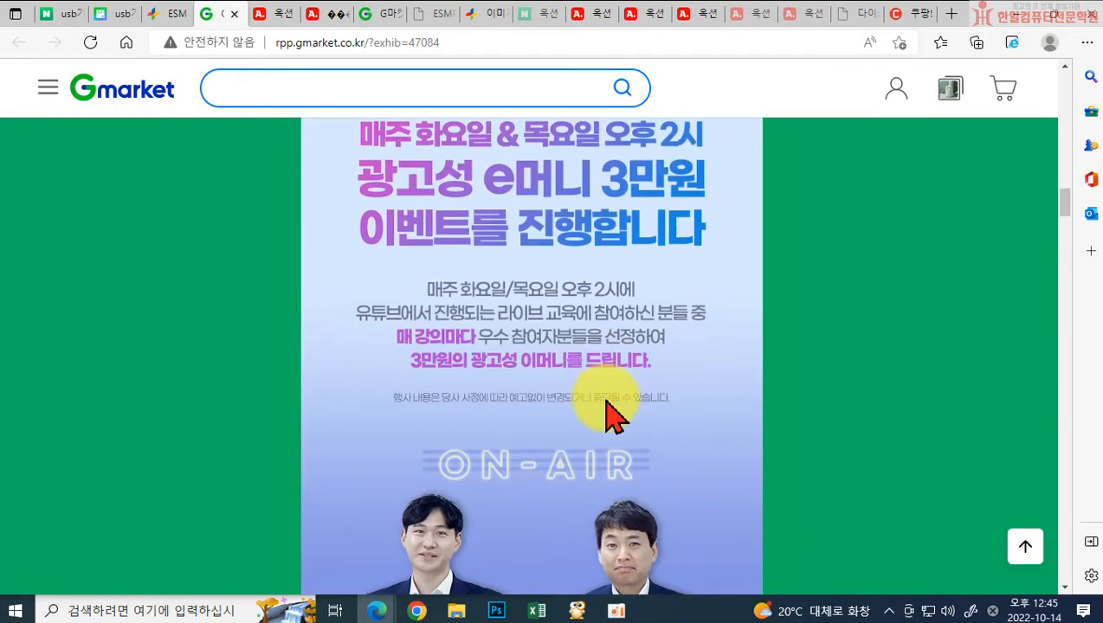
{"action": "scroll", "coordinate": [607, 416], "scroll_direction": "down", "scroll_amount": 8}
{"action": "scroll", "coordinate": [477, 247], "scroll_direction": "up", "scroll_amount": 1}
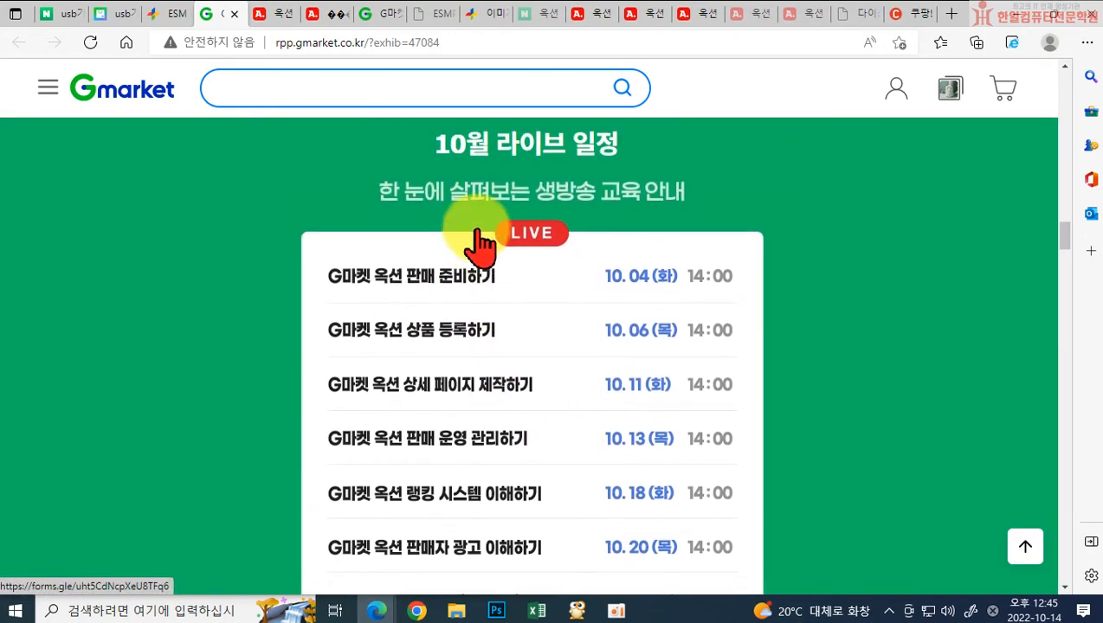
{"action": "scroll", "coordinate": [481, 245], "scroll_direction": "up", "scroll_amount": 2}
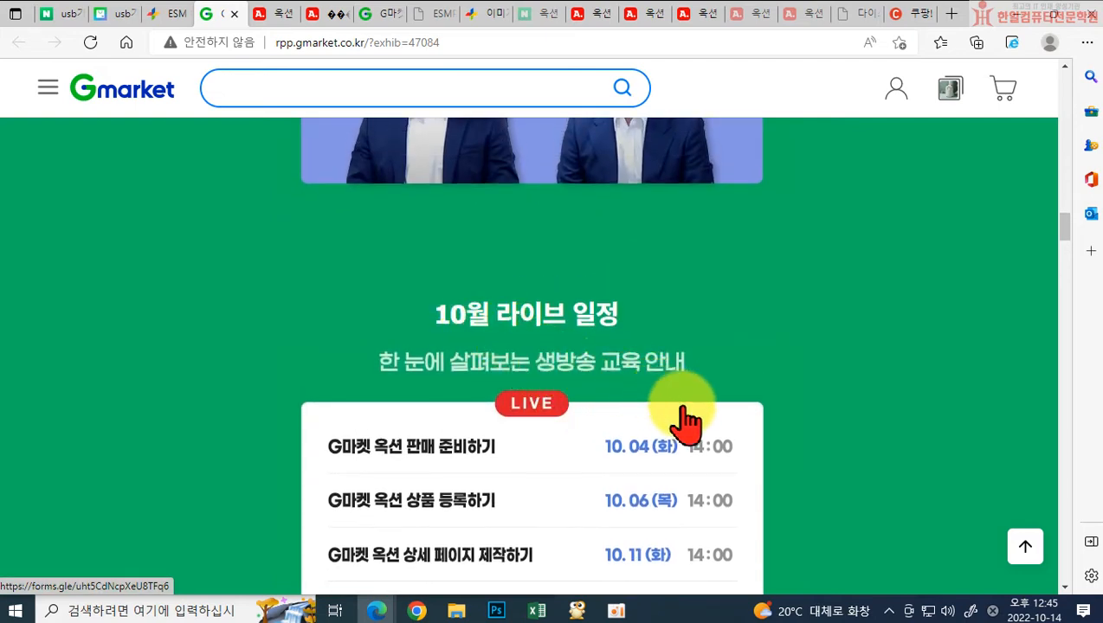
{"action": "scroll", "coordinate": [739, 493], "scroll_direction": "down", "scroll_amount": 1}
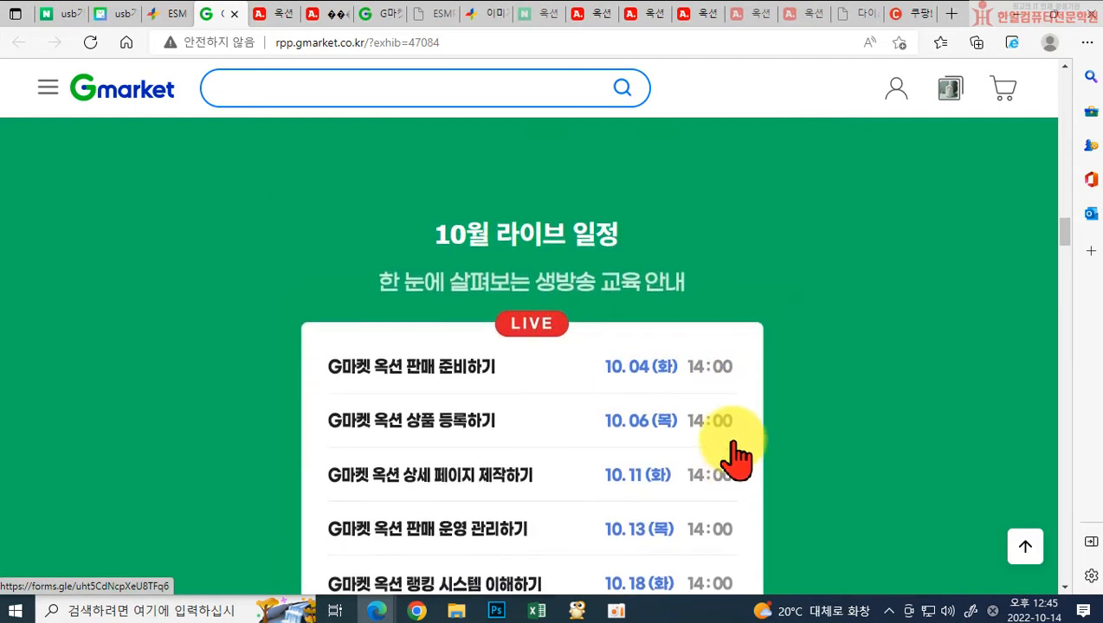
{"action": "scroll", "coordinate": [600, 378], "scroll_direction": "down", "scroll_amount": 3}
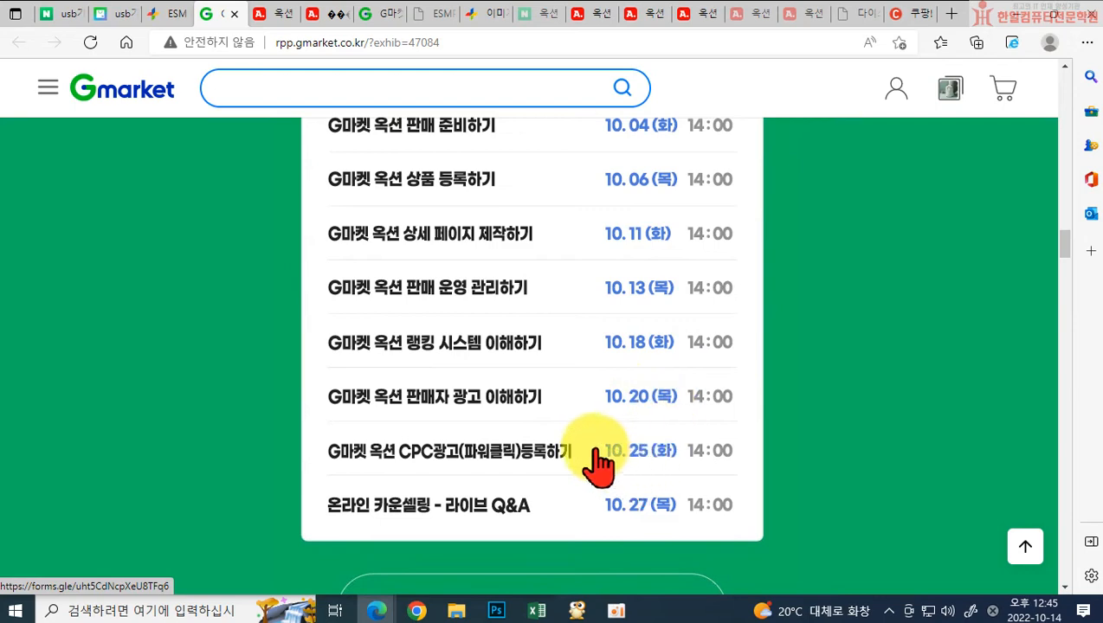
{"action": "scroll", "coordinate": [502, 364], "scroll_direction": "down", "scroll_amount": 3}
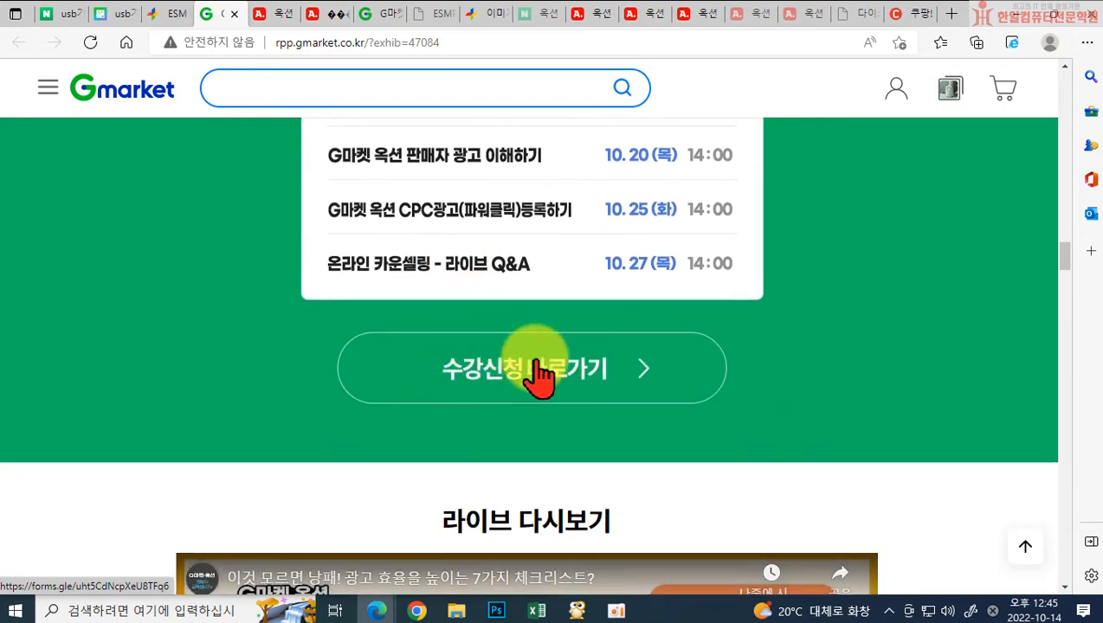
Compare the 라이브 다시보기 section's seller advertising video with the 수강신청 바로가기 link above it
{"action": "scroll", "coordinate": [536, 394], "scroll_direction": "down", "scroll_amount": 2}
{"action": "scroll", "coordinate": [658, 350], "scroll_direction": "down", "scroll_amount": 2}
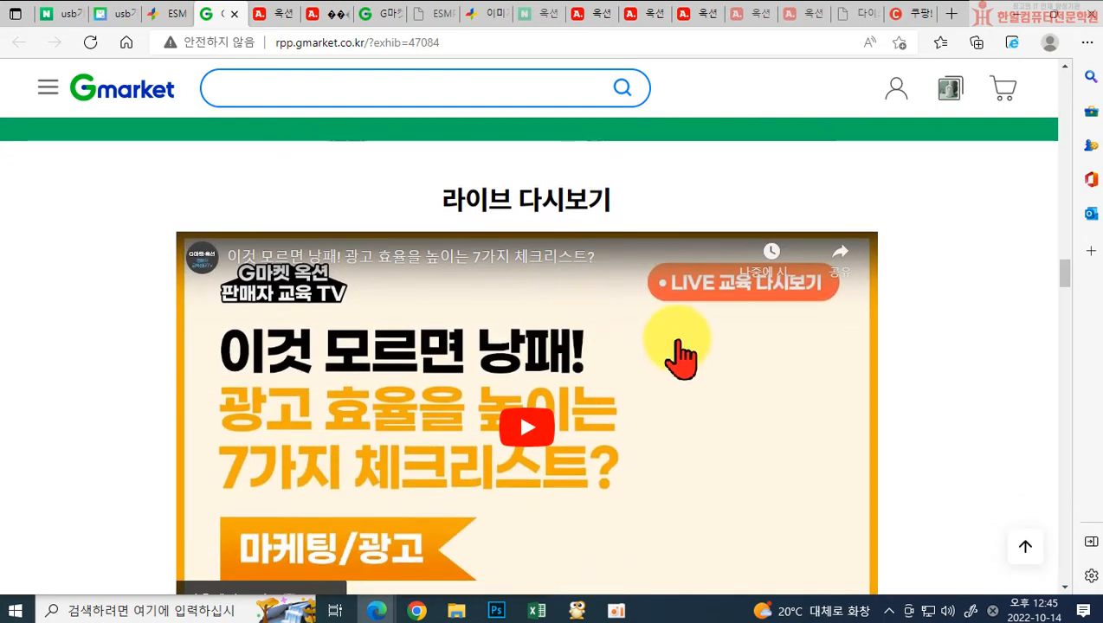
{"action": "scroll", "coordinate": [610, 325], "scroll_direction": "up", "scroll_amount": 4}
{"action": "scroll", "coordinate": [610, 325], "scroll_direction": "up", "scroll_amount": 2}
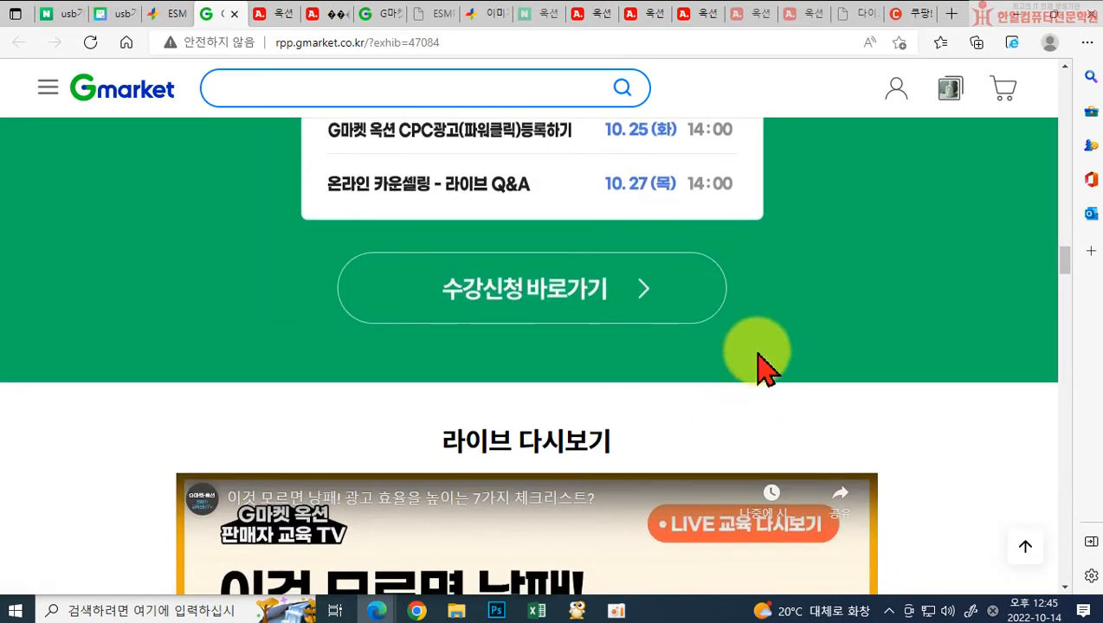
{"action": "scroll", "coordinate": [909, 433], "scroll_direction": "down", "scroll_amount": 5}
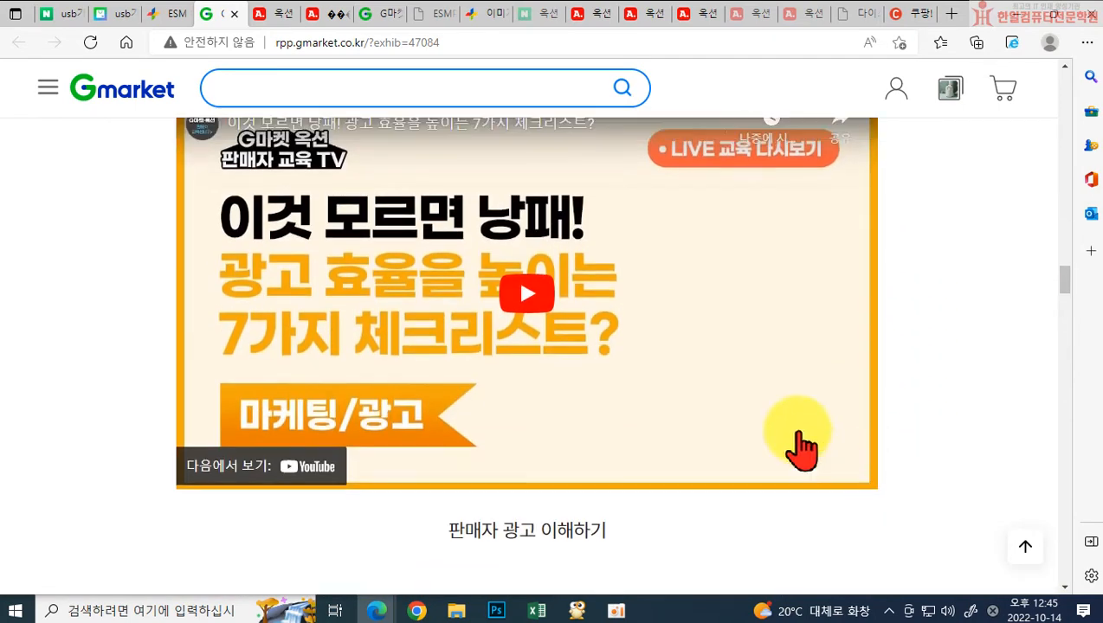
{"action": "scroll", "coordinate": [796, 443], "scroll_direction": "up", "scroll_amount": 5}
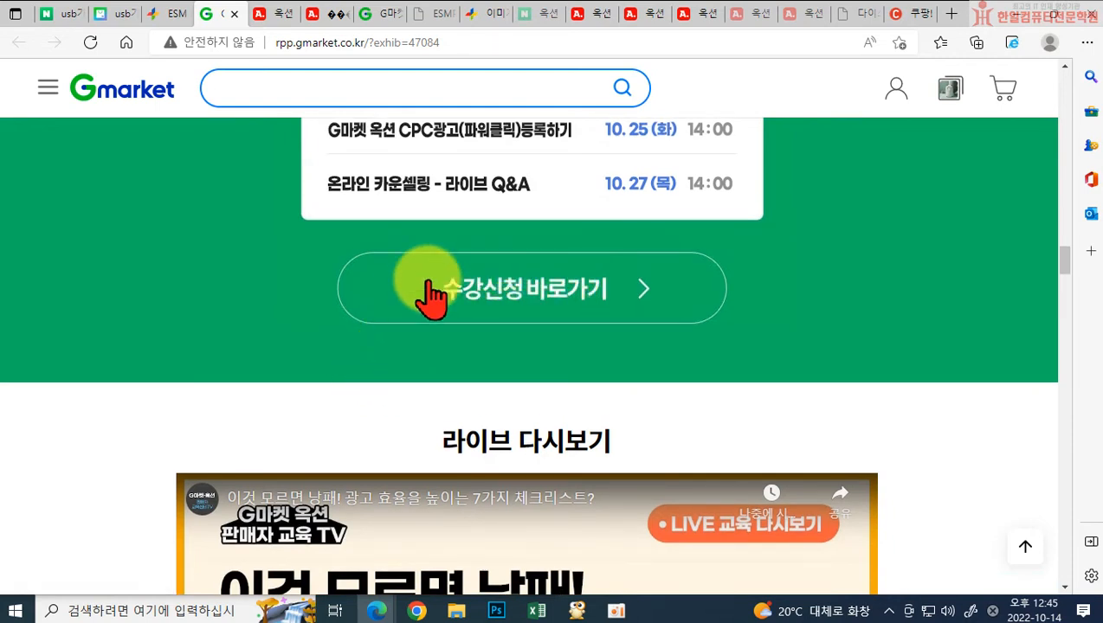
{"action": "scroll", "coordinate": [492, 327], "scroll_direction": "up", "scroll_amount": 1}
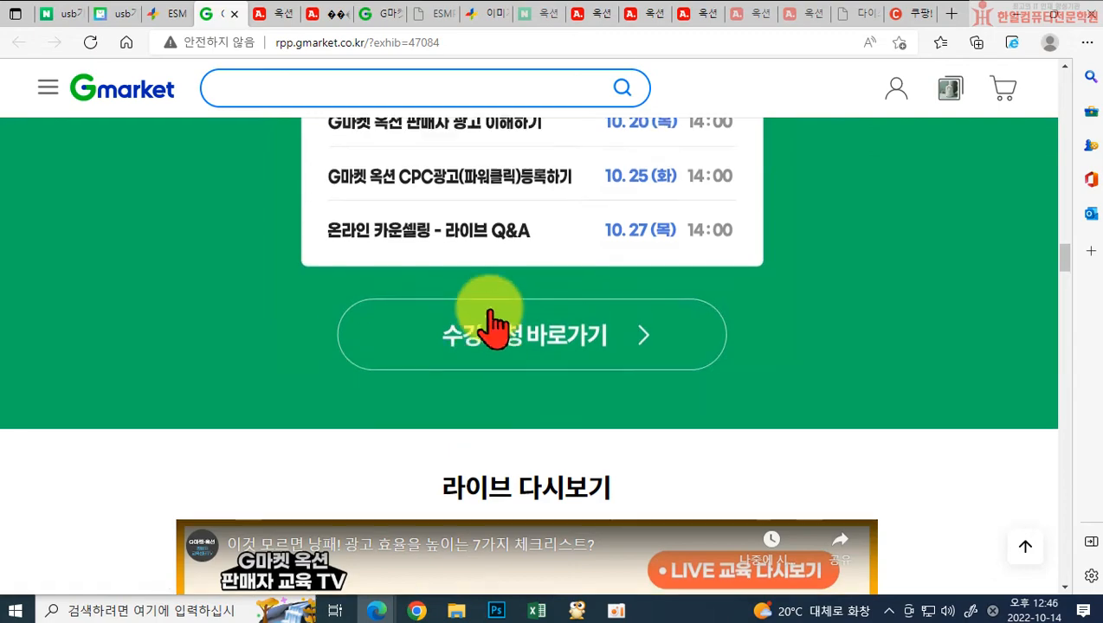
Examine the rest of the education center page, from the 입점안내 section and lecture videos to the seller stories and category links
{"action": "scroll", "coordinate": [641, 381], "scroll_direction": "down", "scroll_amount": 9}
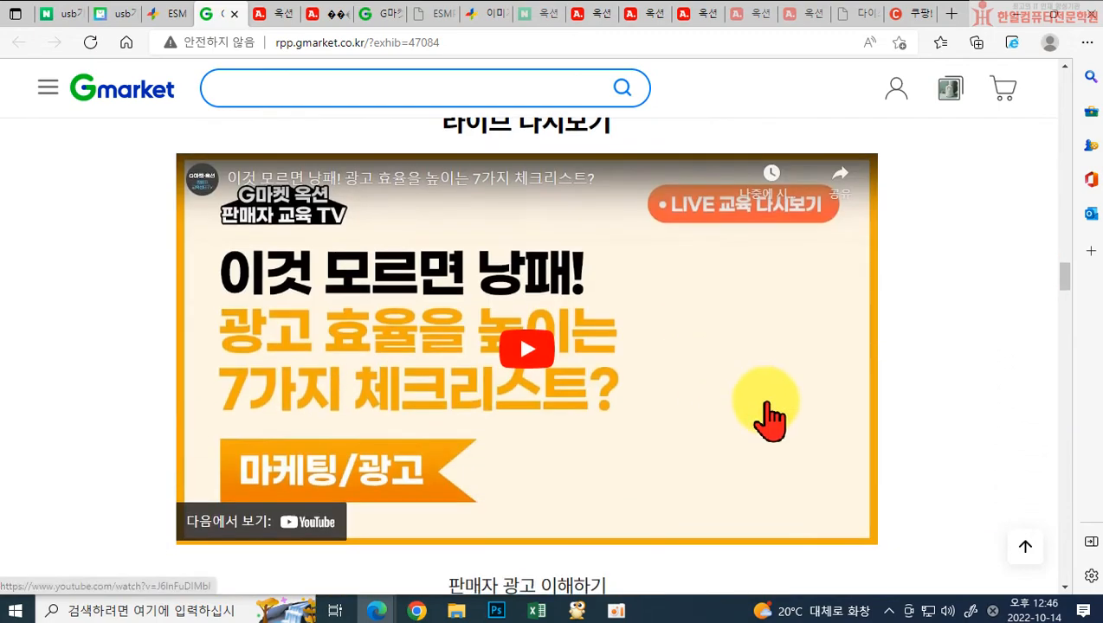
{"action": "scroll", "coordinate": [487, 363], "scroll_direction": "down", "scroll_amount": 12}
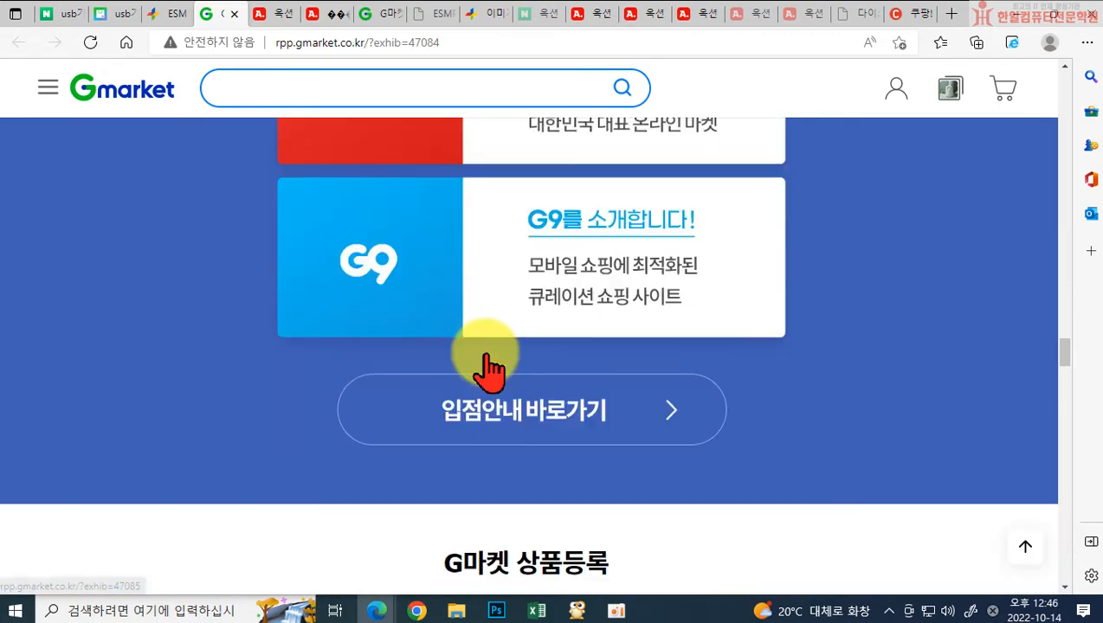
{"action": "scroll", "coordinate": [488, 356], "scroll_direction": "down", "scroll_amount": 15}
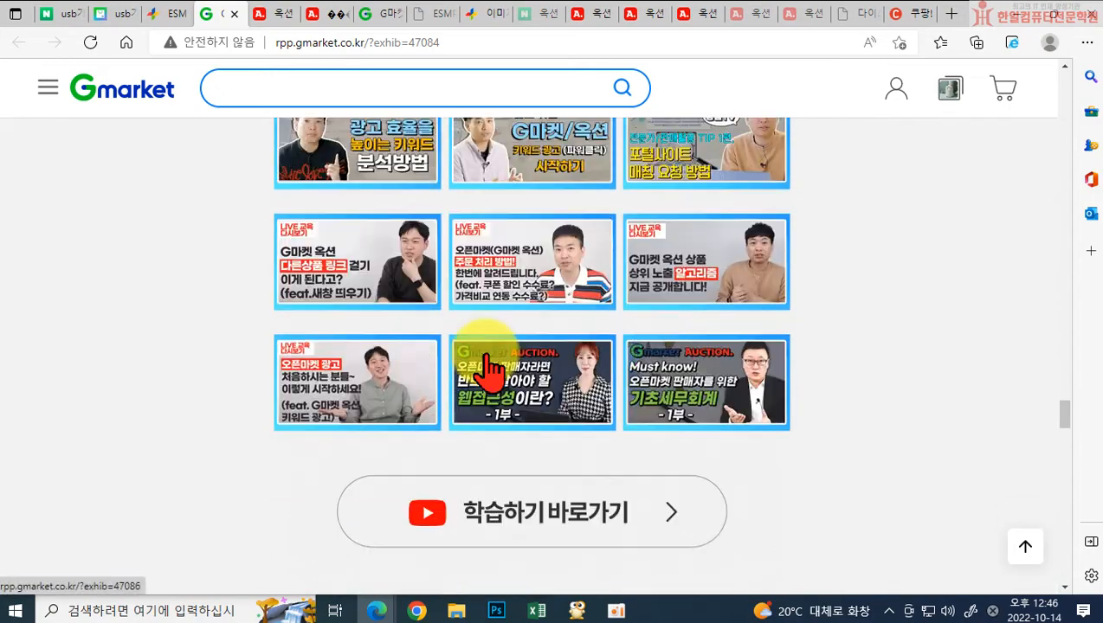
{"action": "scroll", "coordinate": [798, 350], "scroll_direction": "down", "scroll_amount": 10}
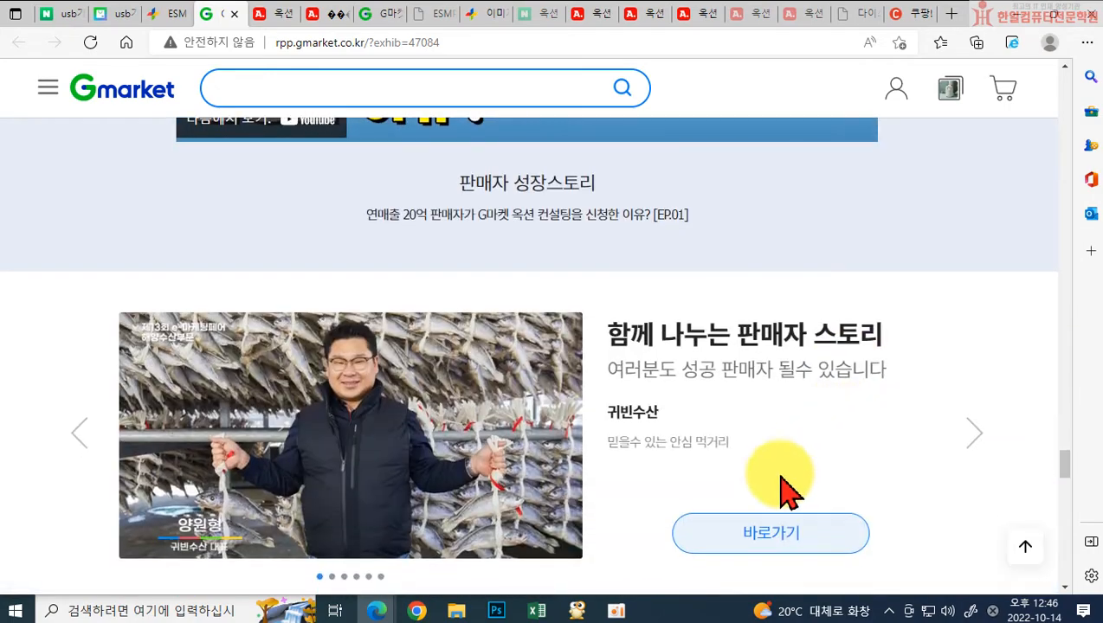
{"action": "scroll", "coordinate": [655, 329], "scroll_direction": "down", "scroll_amount": 3}
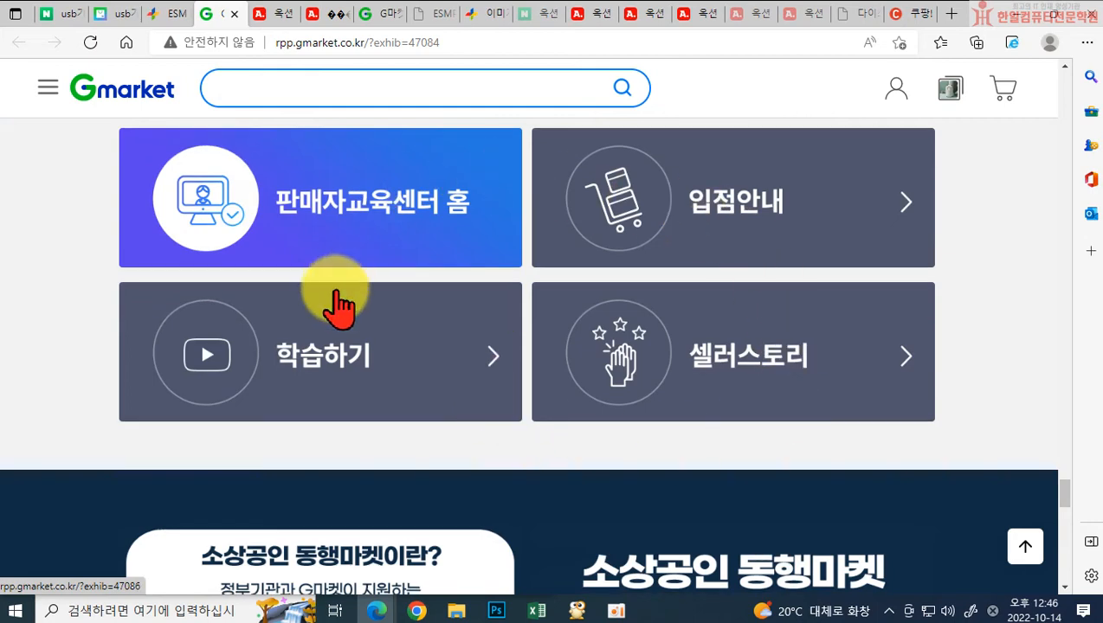
Open the 학습하기 page of the education center and view its NEW 업로드 video
{"action": "left_click", "coordinate": [337, 345]}
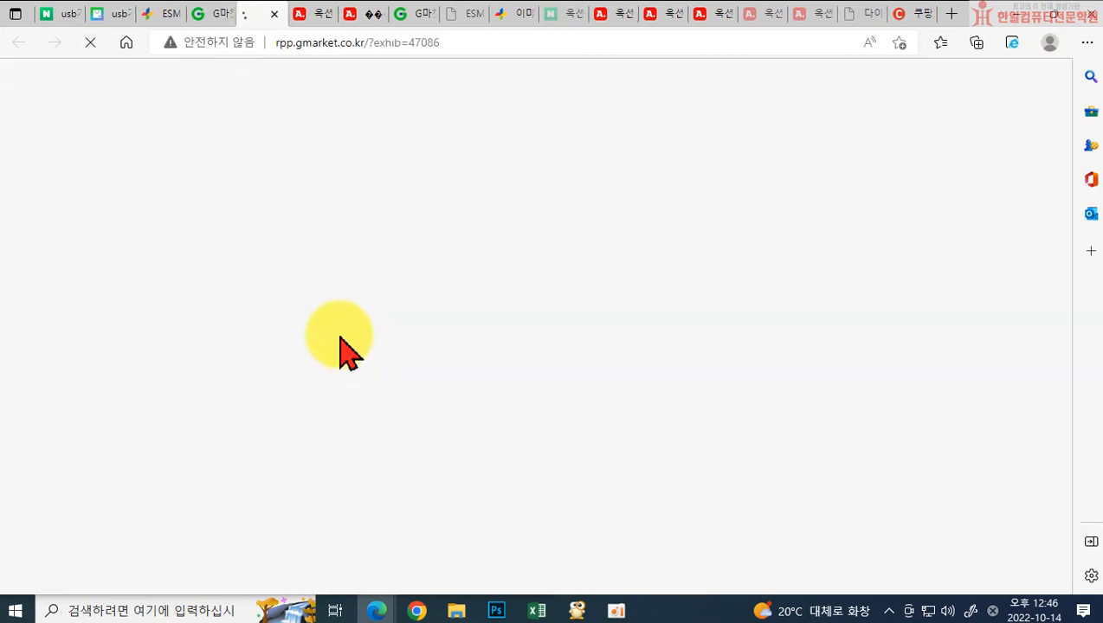
{"action": "scroll", "coordinate": [565, 381], "scroll_direction": "down", "scroll_amount": 5}
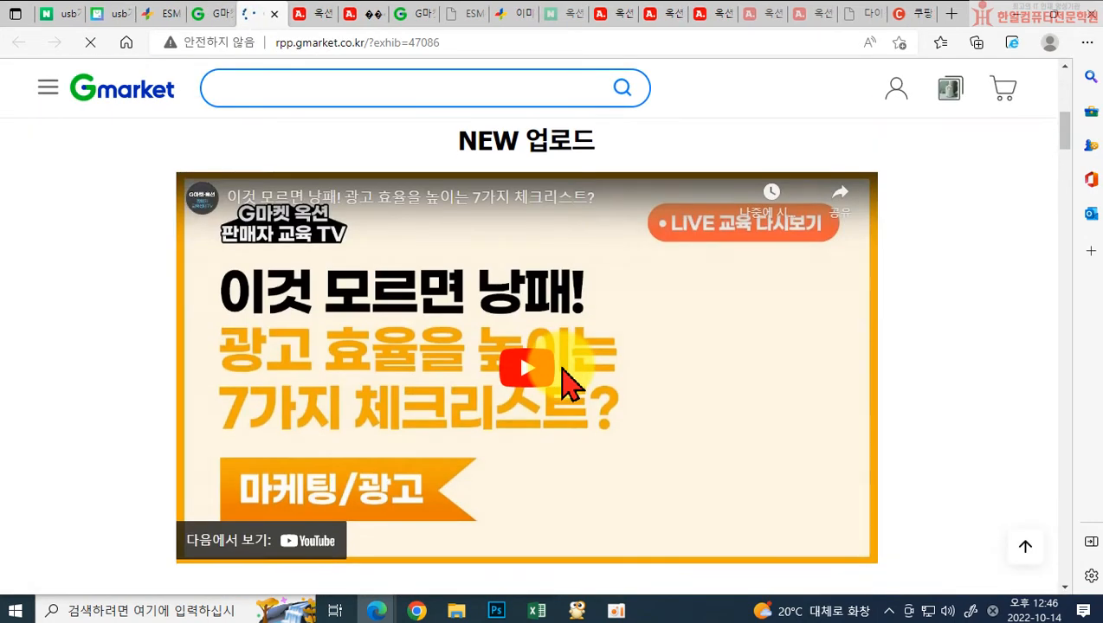
{"action": "scroll", "coordinate": [546, 329], "scroll_direction": "up", "scroll_amount": 3}
Open the 입점안내 page, view its Auction and G9 introductions, and close the page
{"action": "left_click", "coordinate": [502, 237]}
{"action": "scroll", "coordinate": [619, 320], "scroll_direction": "down", "scroll_amount": 10}
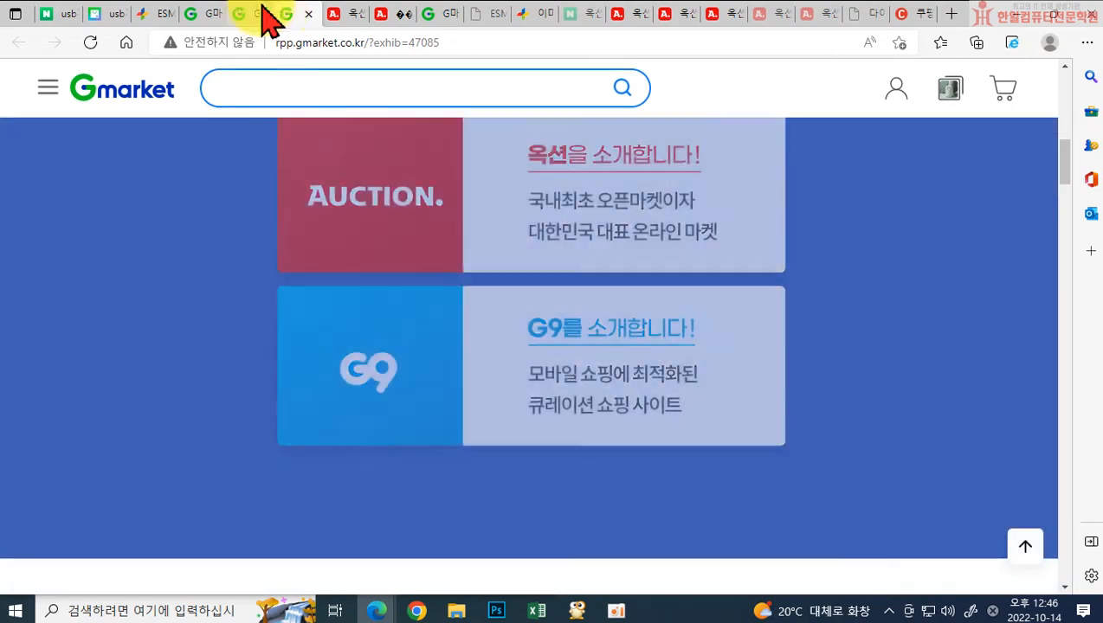
{"action": "left_click", "coordinate": [308, 14]}
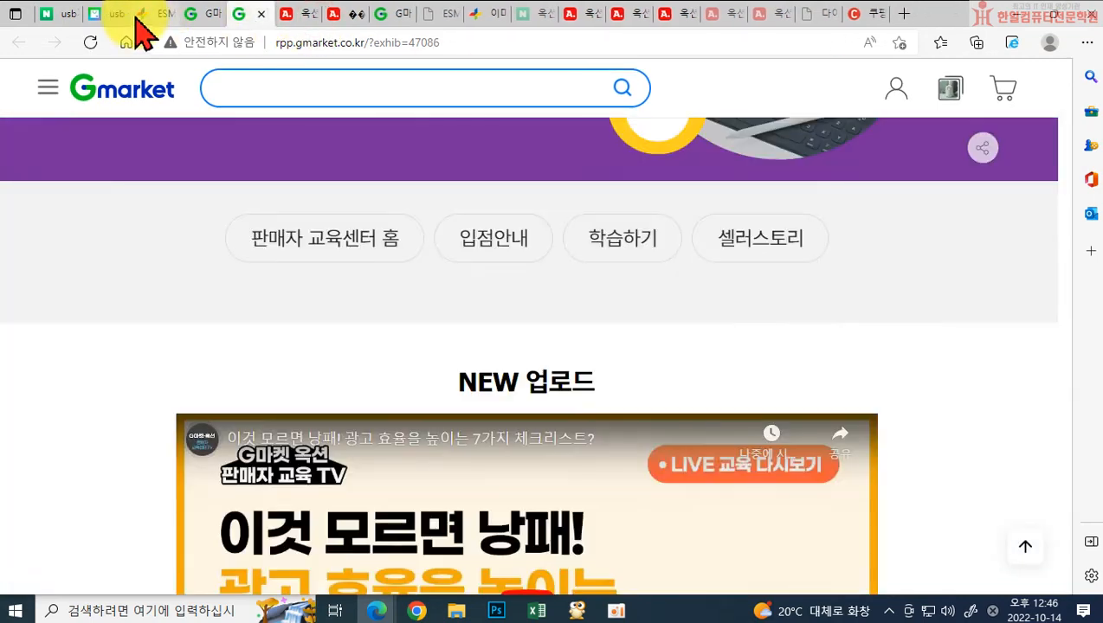
Return to ESM PLUS, open ESM 이미지호스팅, and close its page to go back to the product list
{"action": "left_click", "coordinate": [143, 14]}
{"action": "scroll", "coordinate": [130, 480], "scroll_direction": "down", "scroll_amount": 3}
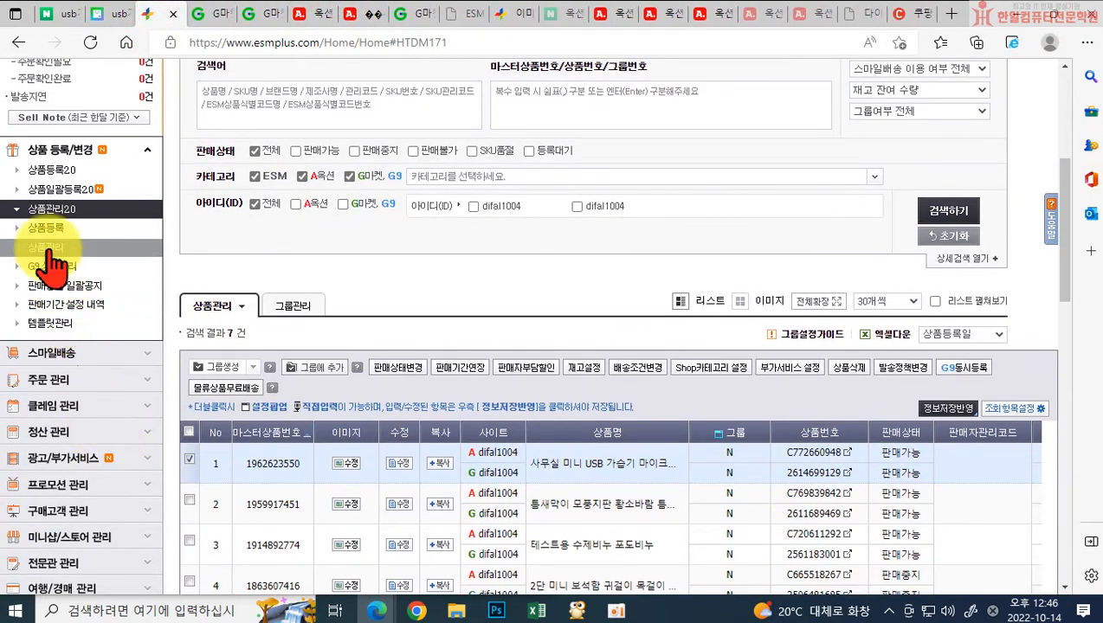
{"action": "scroll", "coordinate": [76, 424], "scroll_direction": "down", "scroll_amount": 2}
{"action": "scroll", "coordinate": [82, 450], "scroll_direction": "down", "scroll_amount": 1}
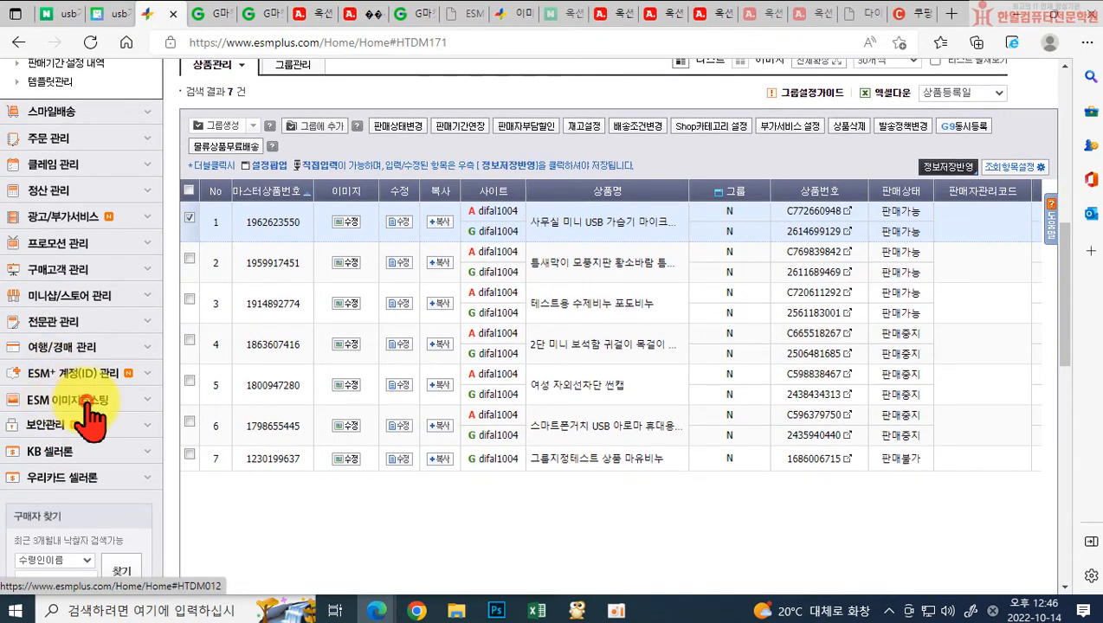
{"action": "left_click", "coordinate": [89, 404]}
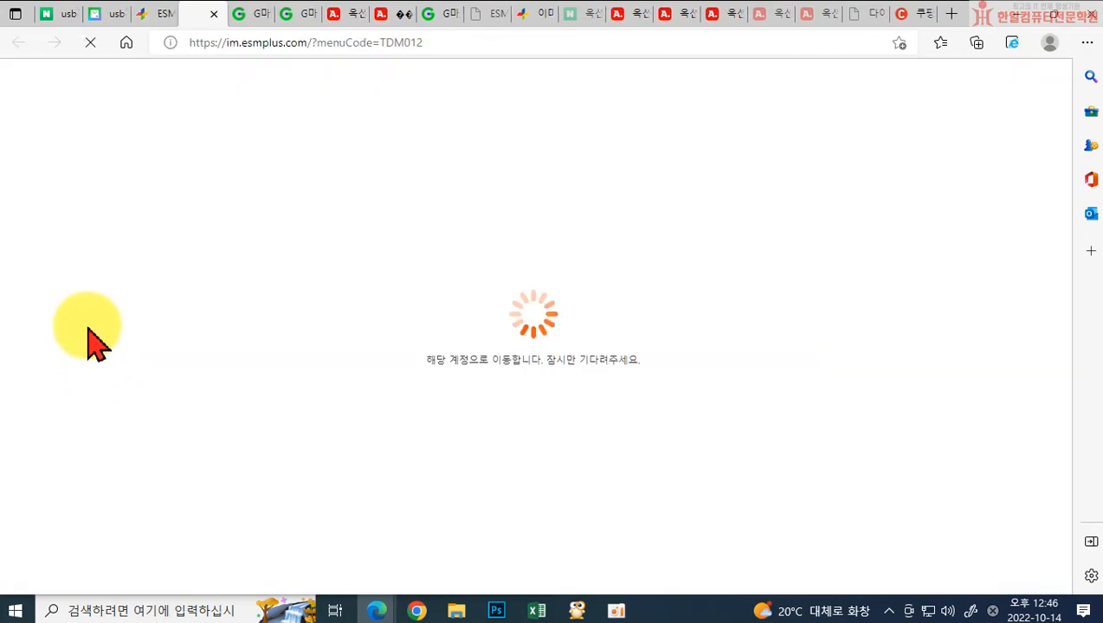
{"action": "left_click", "coordinate": [213, 14]}
{"action": "scroll", "coordinate": [73, 485], "scroll_direction": "down", "scroll_amount": 5}
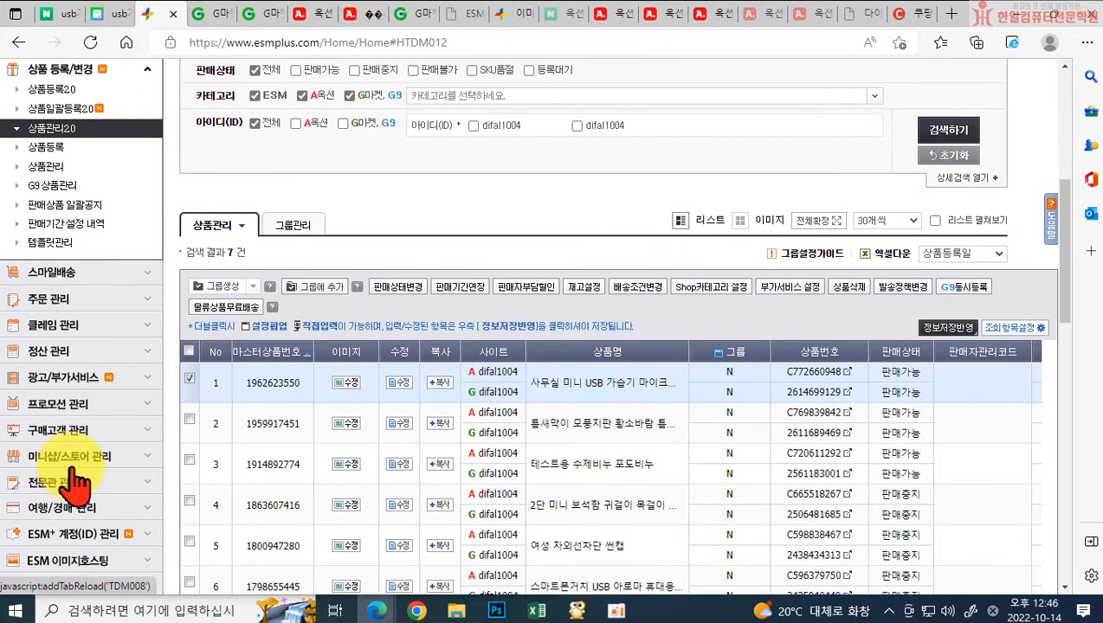
Examine the remaining seller menu entries, from ESM 이미지호스팅 and 보안관리 to the 구매자 찾기 search area
{"action": "scroll", "coordinate": [78, 489], "scroll_direction": "down", "scroll_amount": 5}
{"action": "scroll", "coordinate": [99, 455], "scroll_direction": "up", "scroll_amount": 3}
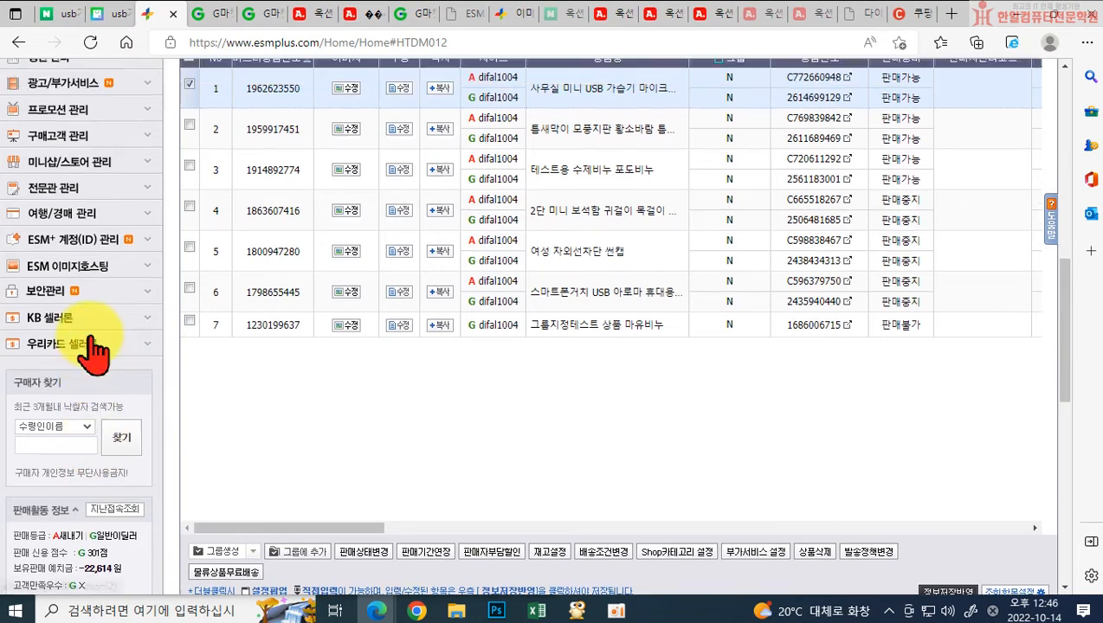
{"action": "scroll", "coordinate": [85, 342], "scroll_direction": "up", "scroll_amount": 1}
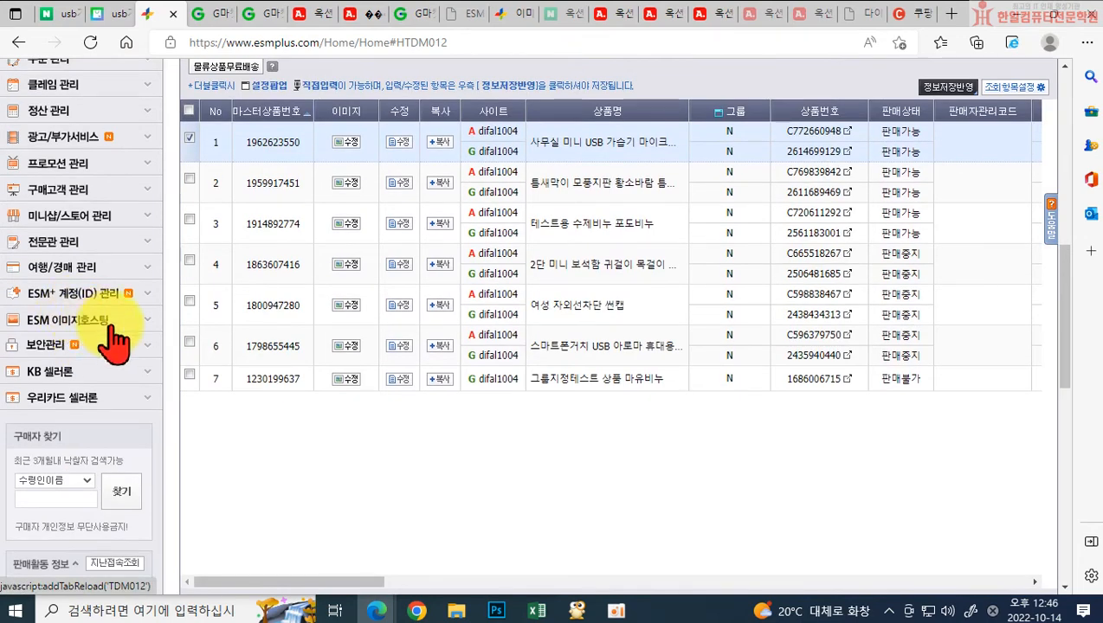
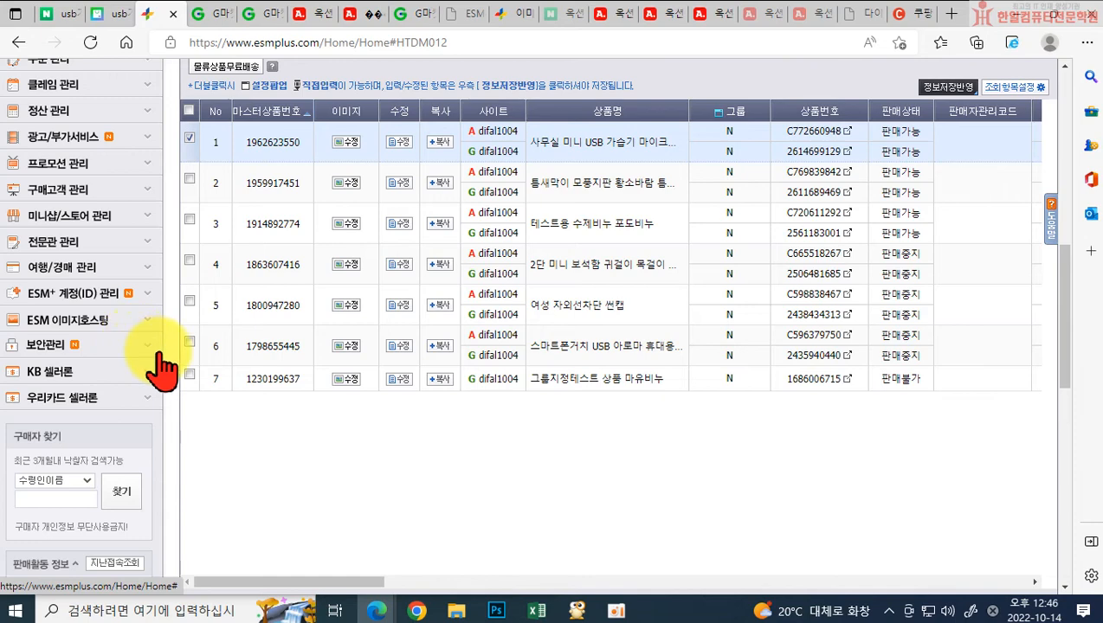
{"action": "scroll", "coordinate": [130, 403], "scroll_direction": "down", "scroll_amount": 2}
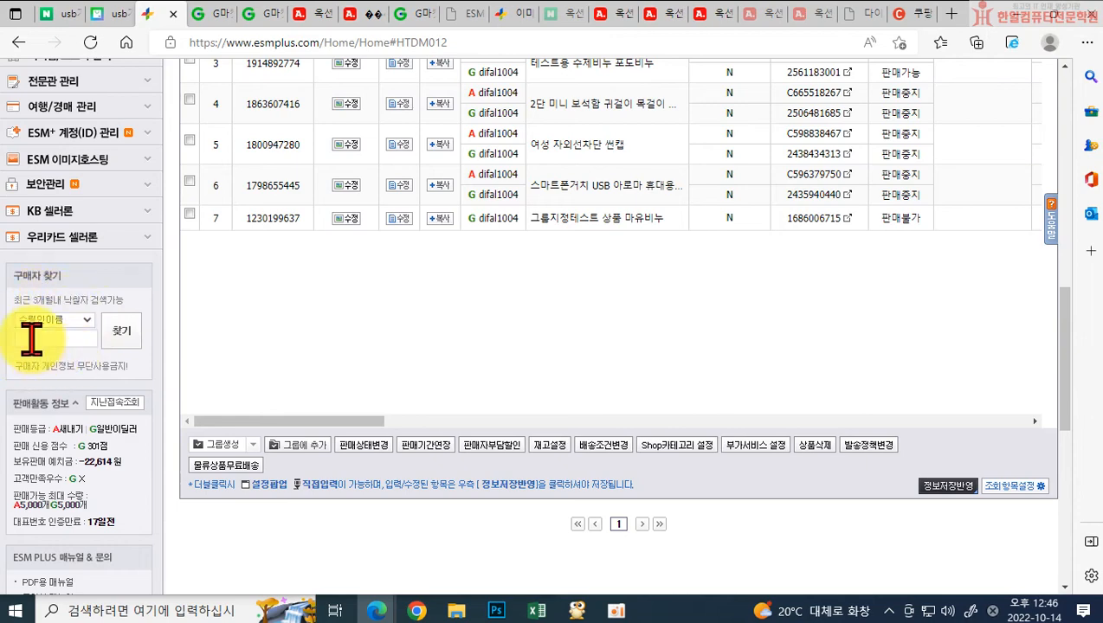
{"action": "scroll", "coordinate": [65, 337], "scroll_direction": "up", "scroll_amount": 9}
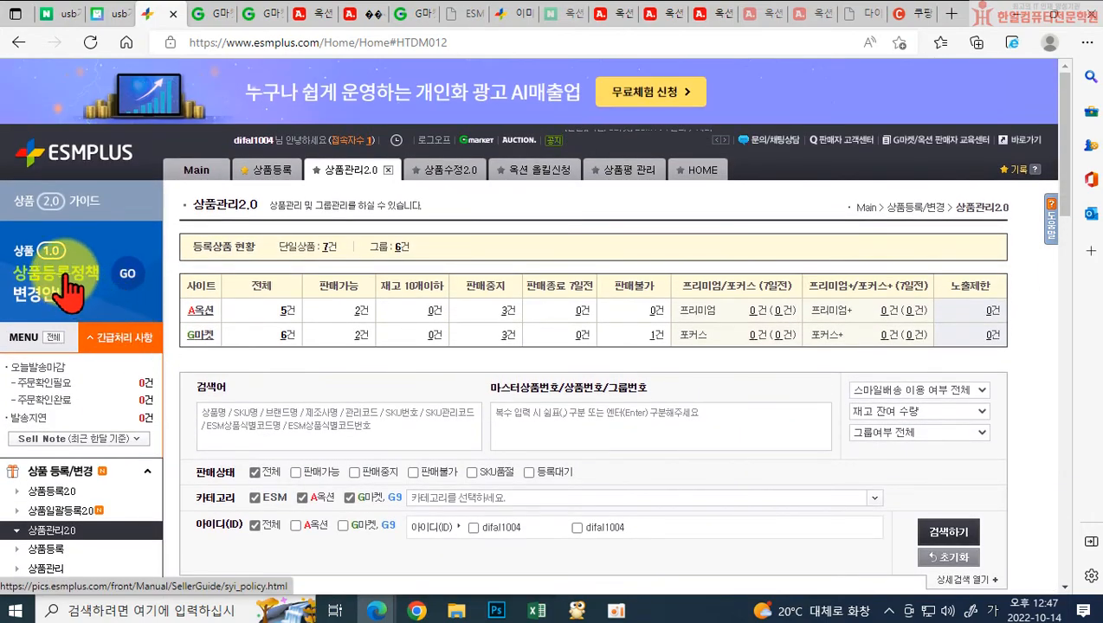
Open the ESM PLUS main page, dismiss its promotion popup, and view the 구매자 찾기, education center and manual sections
{"action": "left_click", "coordinate": [69, 156]}
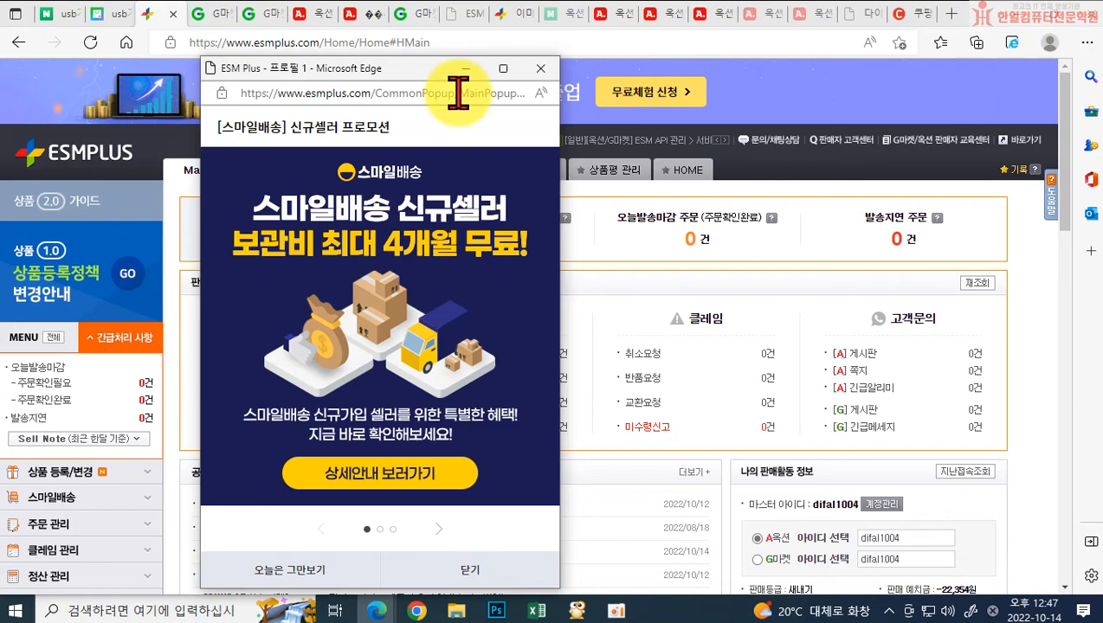
{"action": "left_click", "coordinate": [540, 68]}
{"action": "scroll", "coordinate": [37, 528], "scroll_direction": "down", "scroll_amount": 5}
{"action": "scroll", "coordinate": [32, 528], "scroll_direction": "down", "scroll_amount": 1}
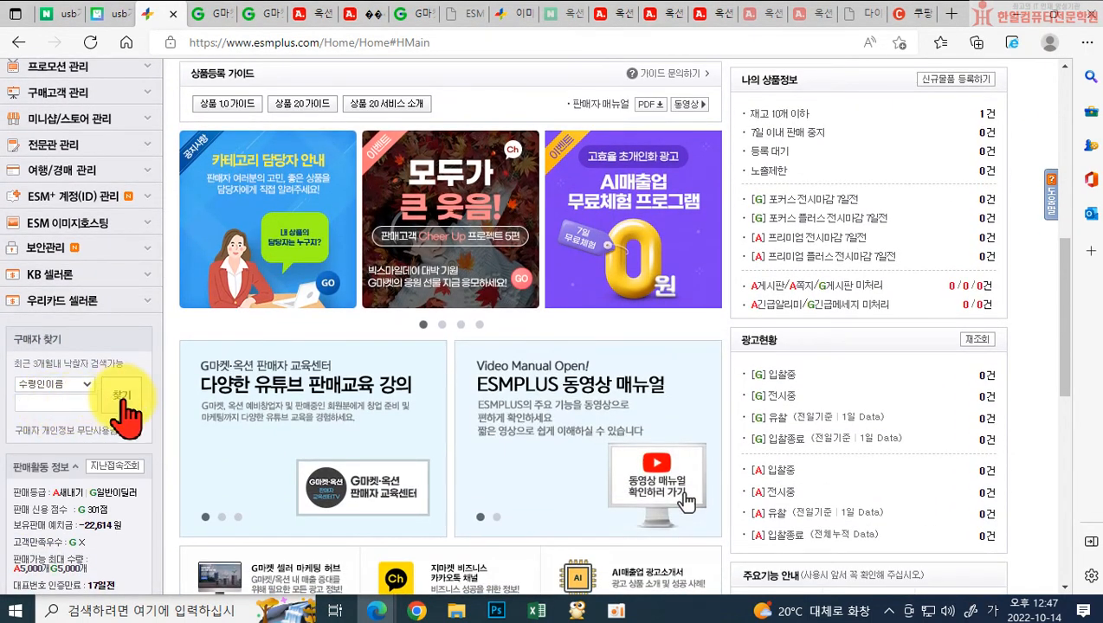
{"action": "mouse_move", "coordinate": [37, 428]}
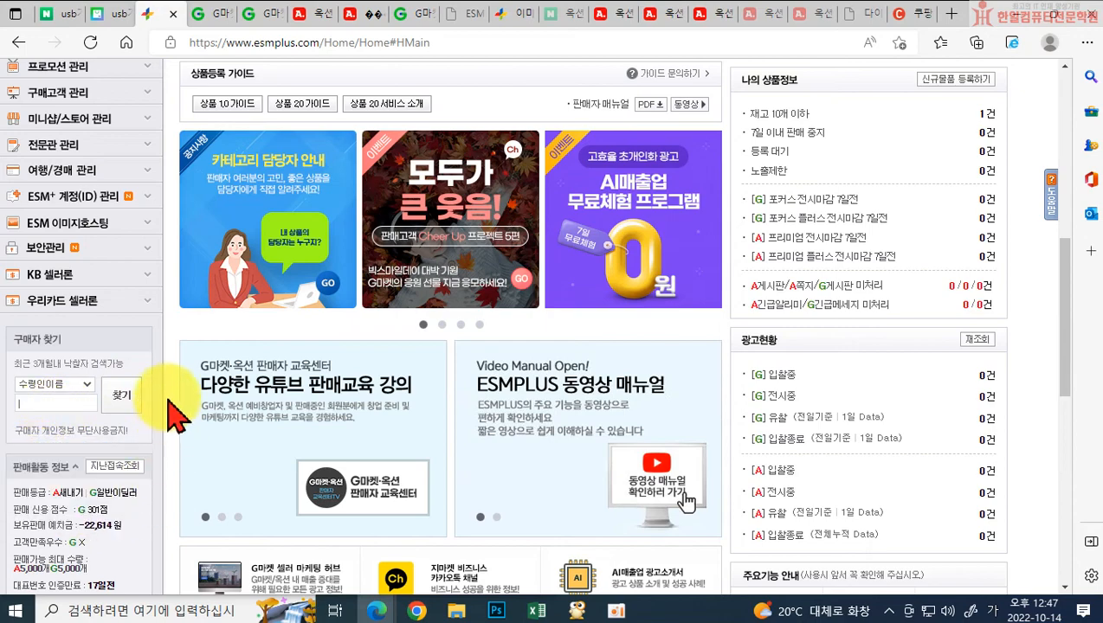
{"action": "scroll", "coordinate": [372, 530], "scroll_direction": "down", "scroll_amount": 1}
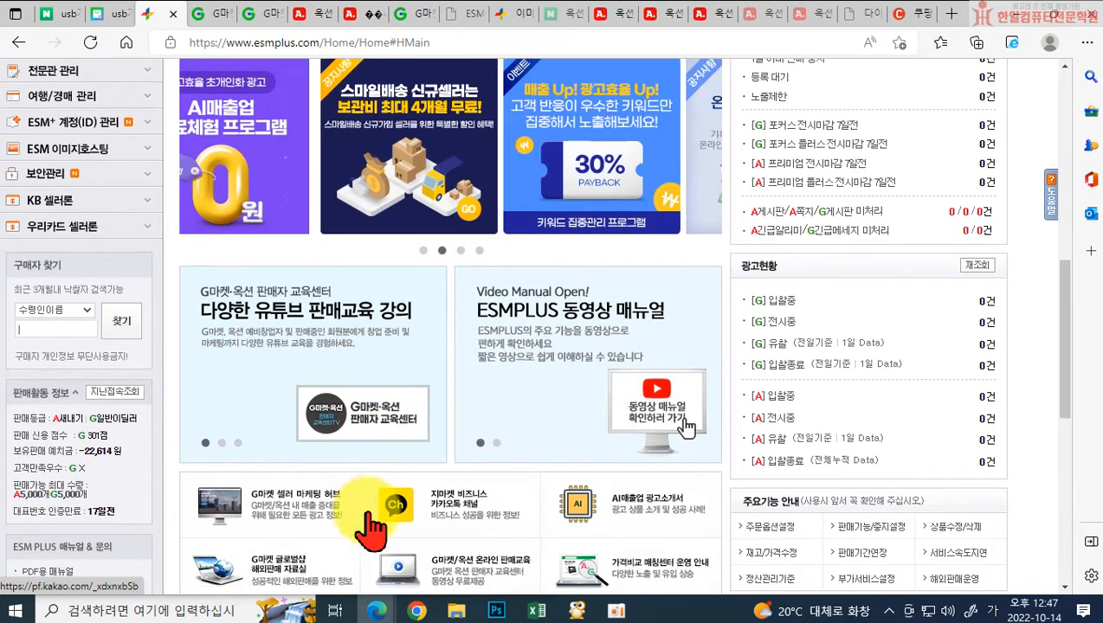
{"action": "scroll", "coordinate": [264, 502], "scroll_direction": "down", "scroll_amount": 1}
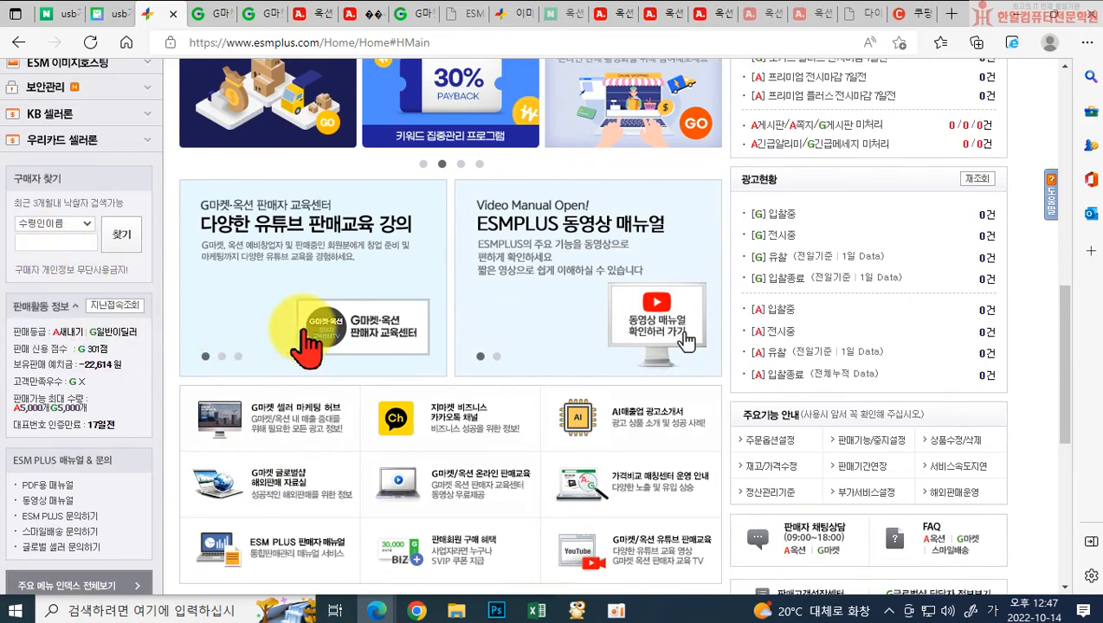
{"action": "scroll", "coordinate": [680, 520], "scroll_direction": "down", "scroll_amount": 1}
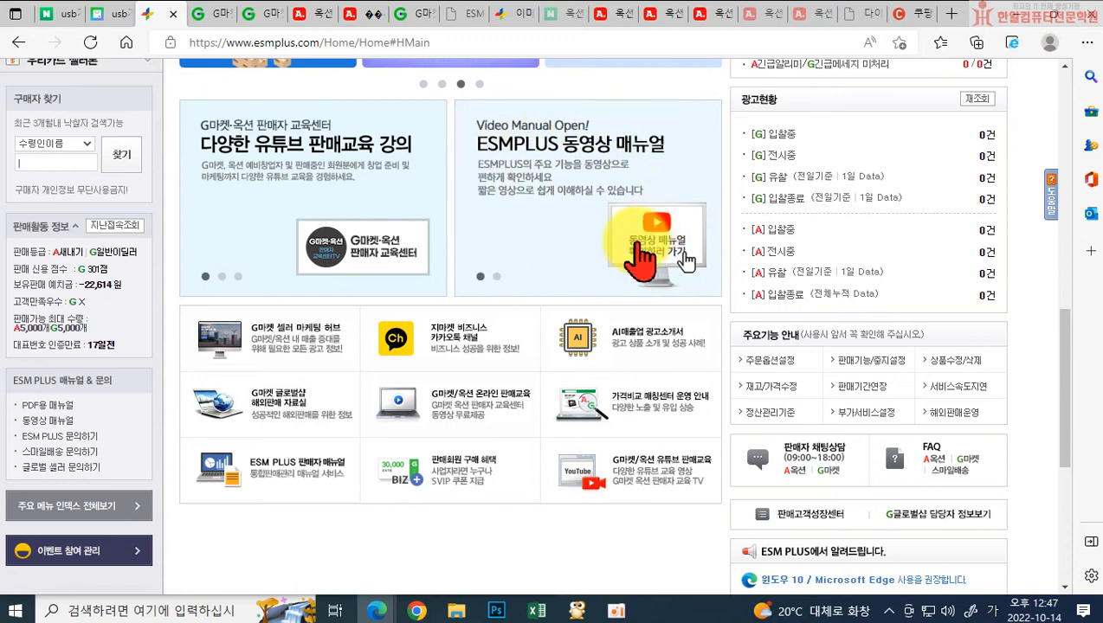
Open the ESMPLUS 동영상 매뉴얼, play its ESM 브랜드 video, and close the video
{"action": "left_click", "coordinate": [595, 236]}
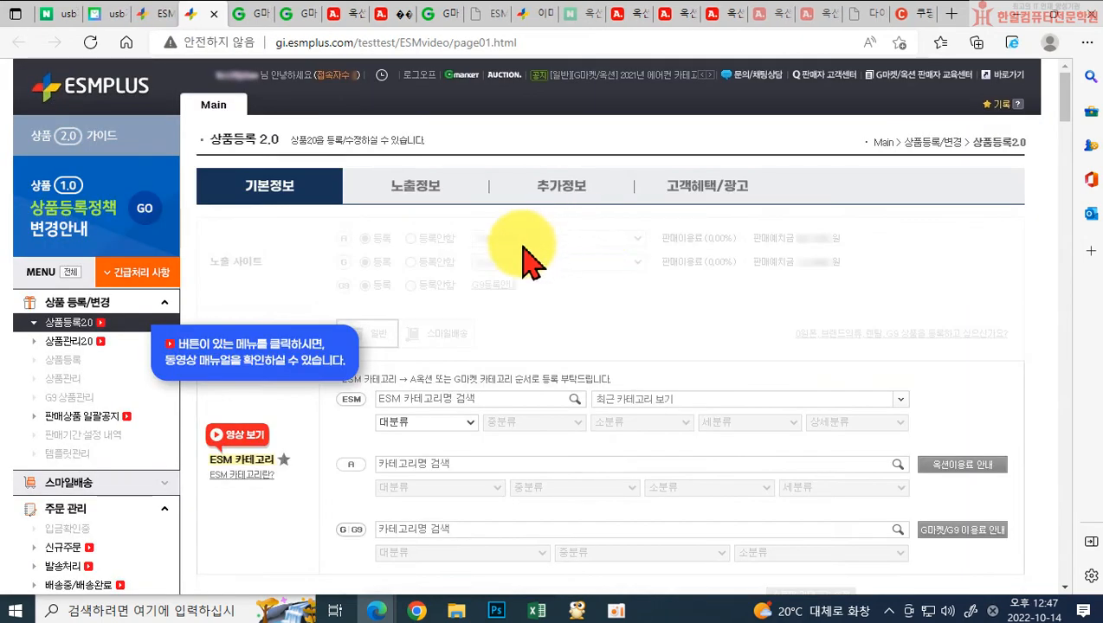
{"action": "scroll", "coordinate": [456, 299], "scroll_direction": "down", "scroll_amount": 2}
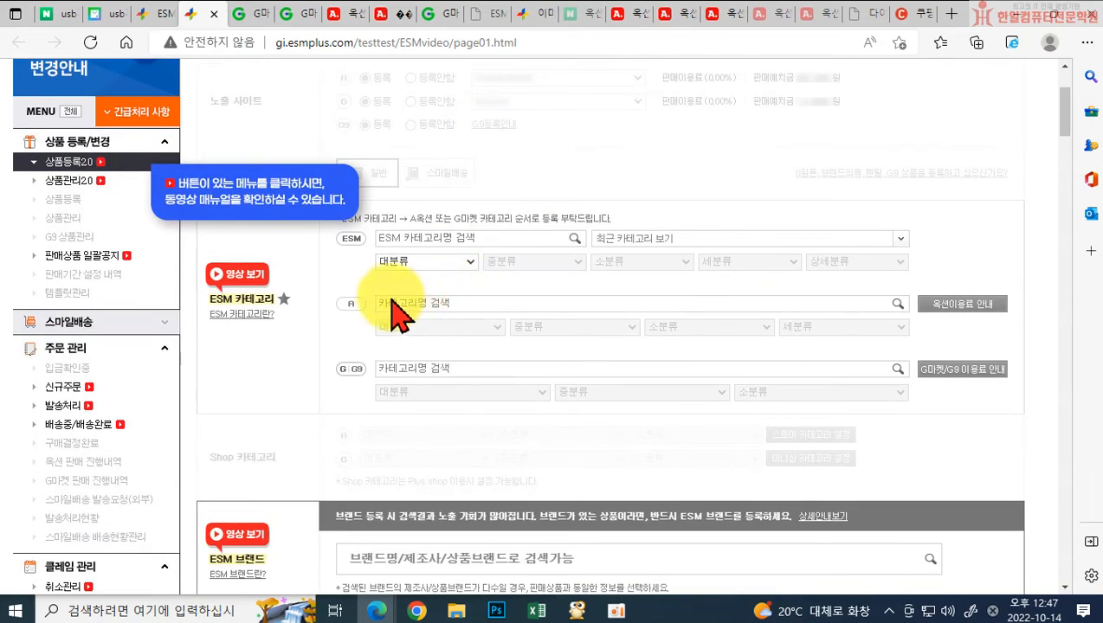
{"action": "scroll", "coordinate": [277, 238], "scroll_direction": "down", "scroll_amount": 1}
{"action": "scroll", "coordinate": [259, 277], "scroll_direction": "down", "scroll_amount": 1}
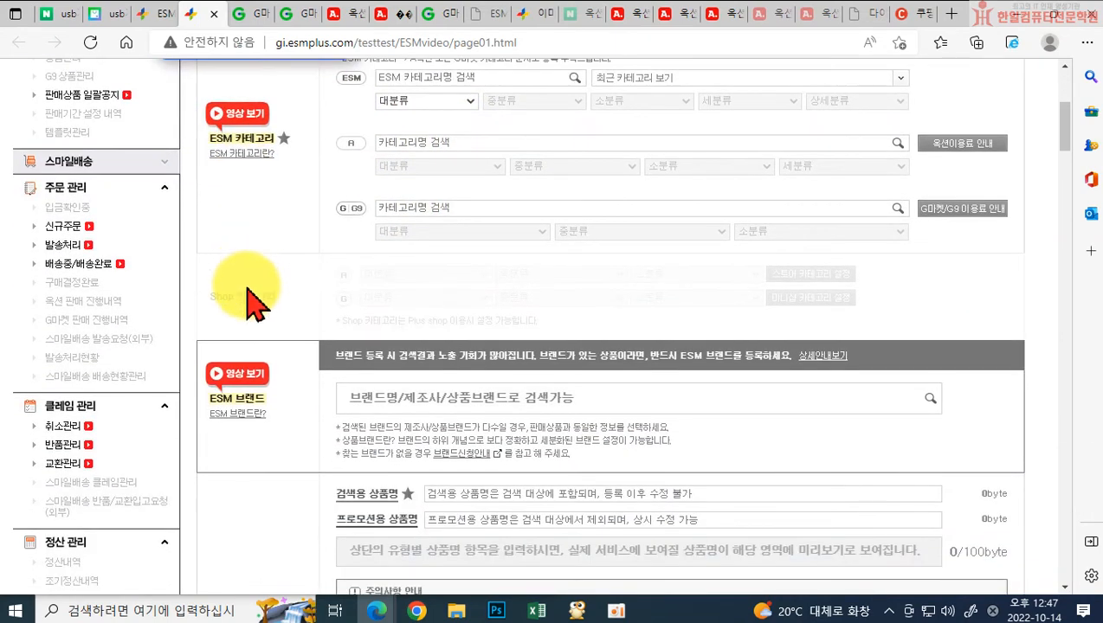
{"action": "left_click", "coordinate": [260, 381]}
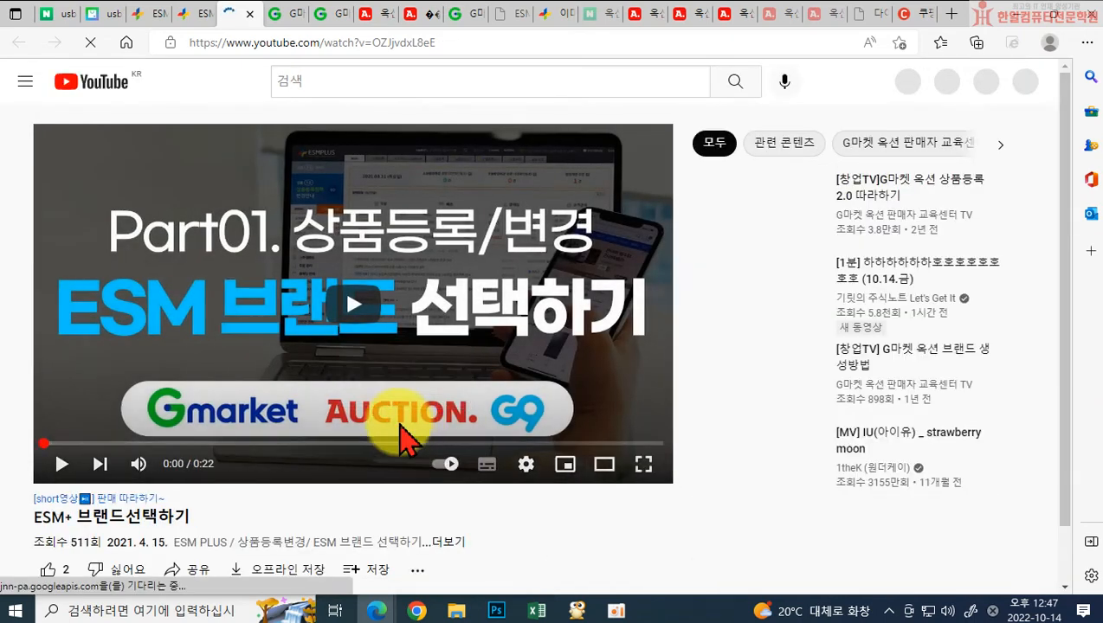
{"action": "left_click", "coordinate": [355, 307]}
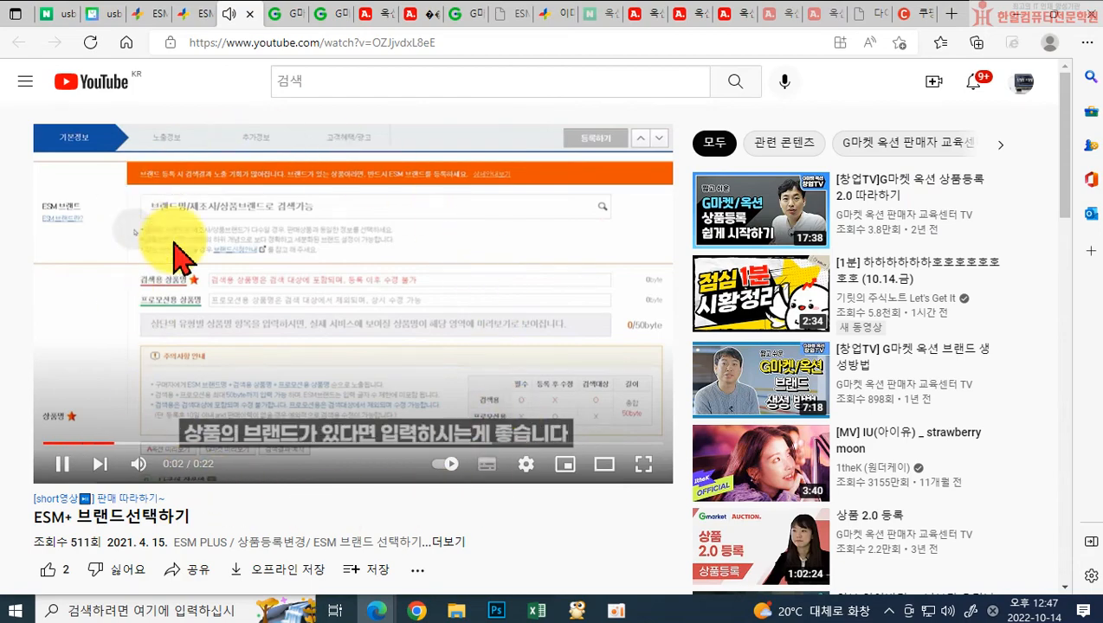
{"action": "left_click", "coordinate": [249, 15]}
View the manual's 주문옵션 video, close the video and the manual, and return to the ESM PLUS main page
{"action": "scroll", "coordinate": [278, 433], "scroll_direction": "down", "scroll_amount": 4}
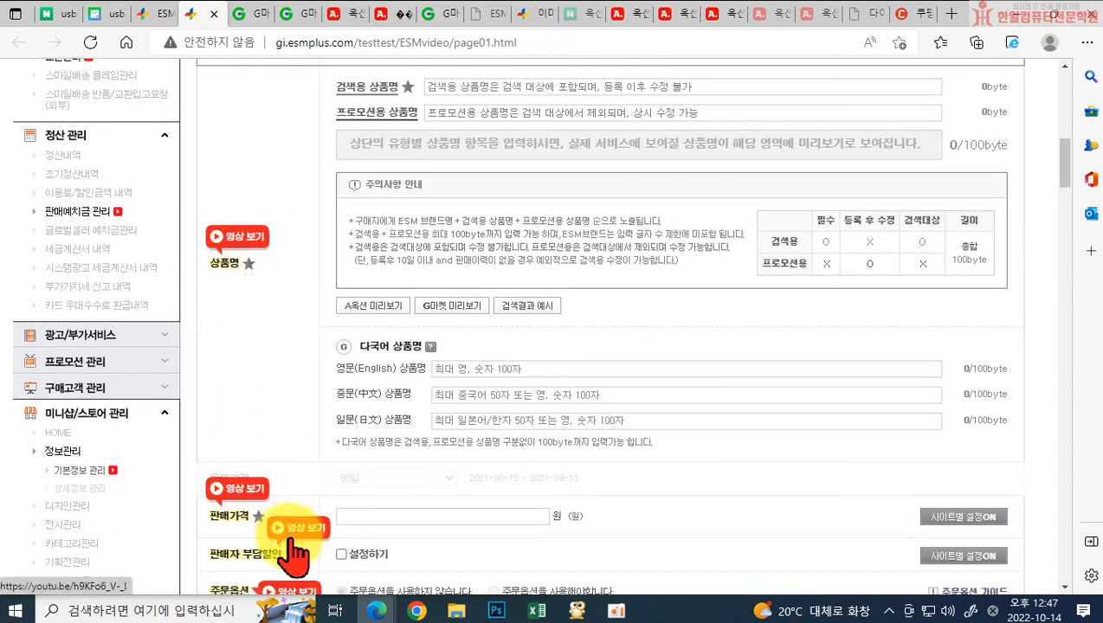
{"action": "scroll", "coordinate": [290, 402], "scroll_direction": "down", "scroll_amount": 3}
{"action": "left_click", "coordinate": [284, 359]}
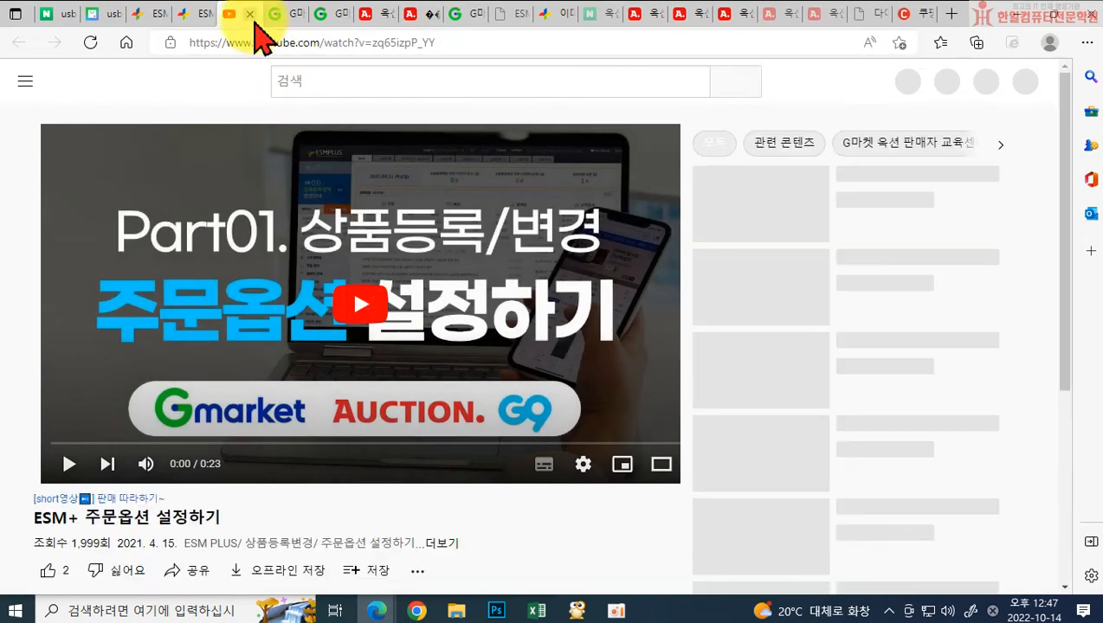
{"action": "left_click", "coordinate": [249, 15]}
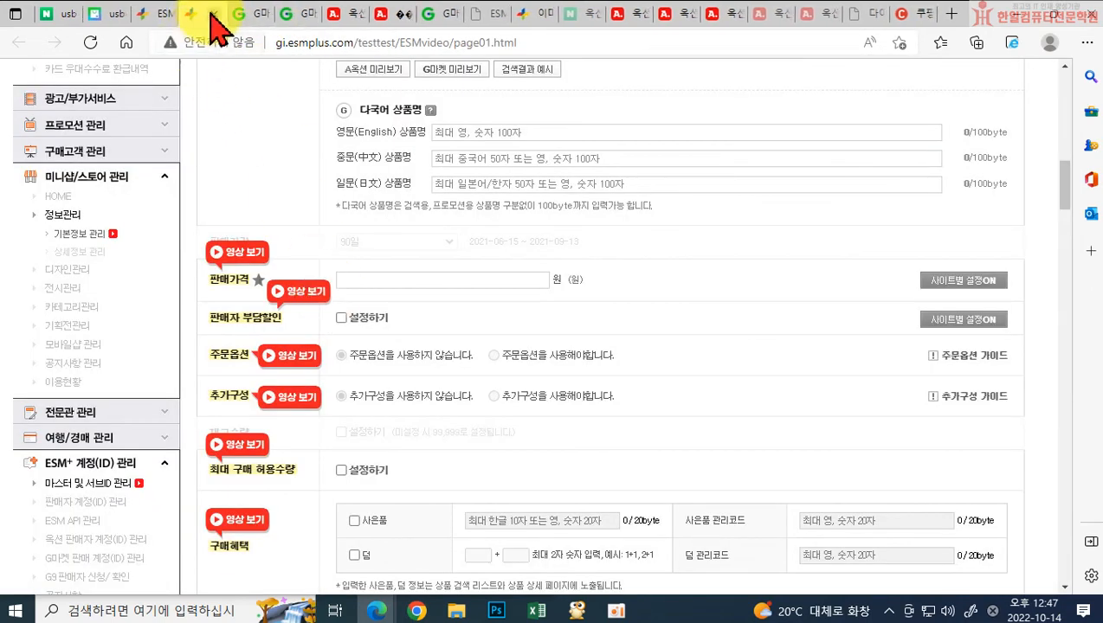
{"action": "left_click", "coordinate": [218, 14]}
{"action": "scroll", "coordinate": [295, 394], "scroll_direction": "down", "scroll_amount": 2}
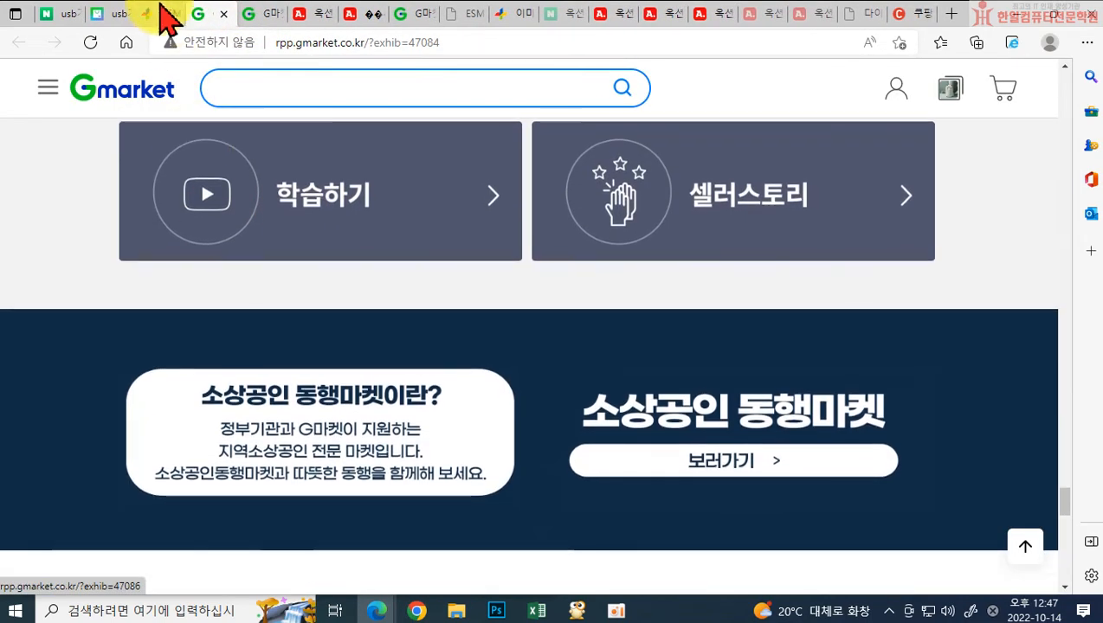
{"action": "left_click", "coordinate": [149, 15]}
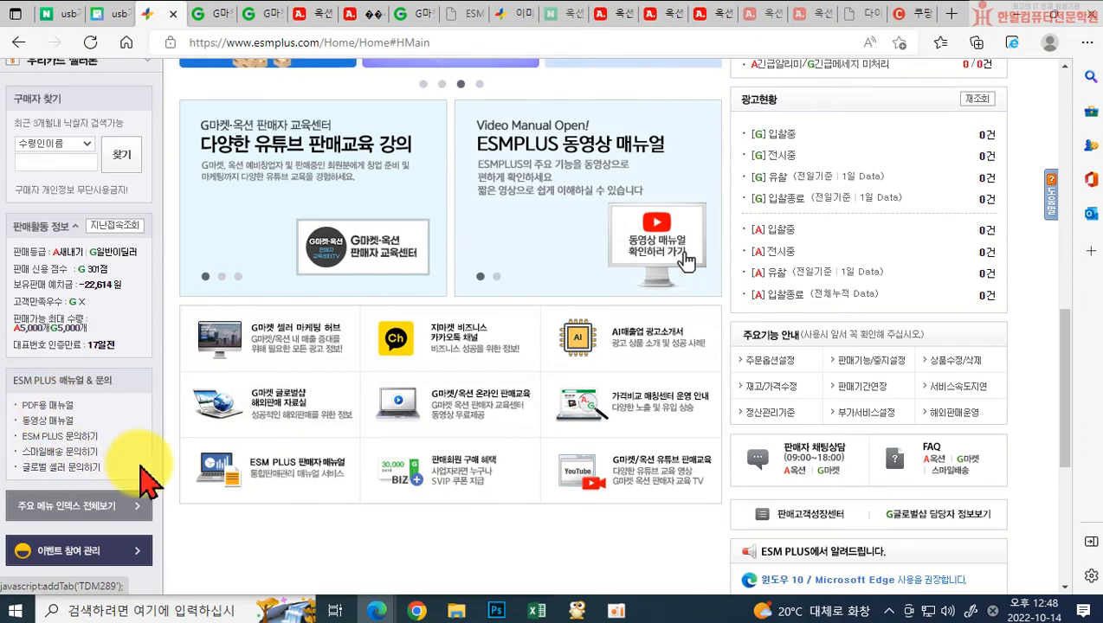
Open the 옥션 판매자 고객센터, view its shortcuts and frequently asked questions, and close the page
{"action": "scroll", "coordinate": [931, 347], "scroll_direction": "up", "scroll_amount": 10}
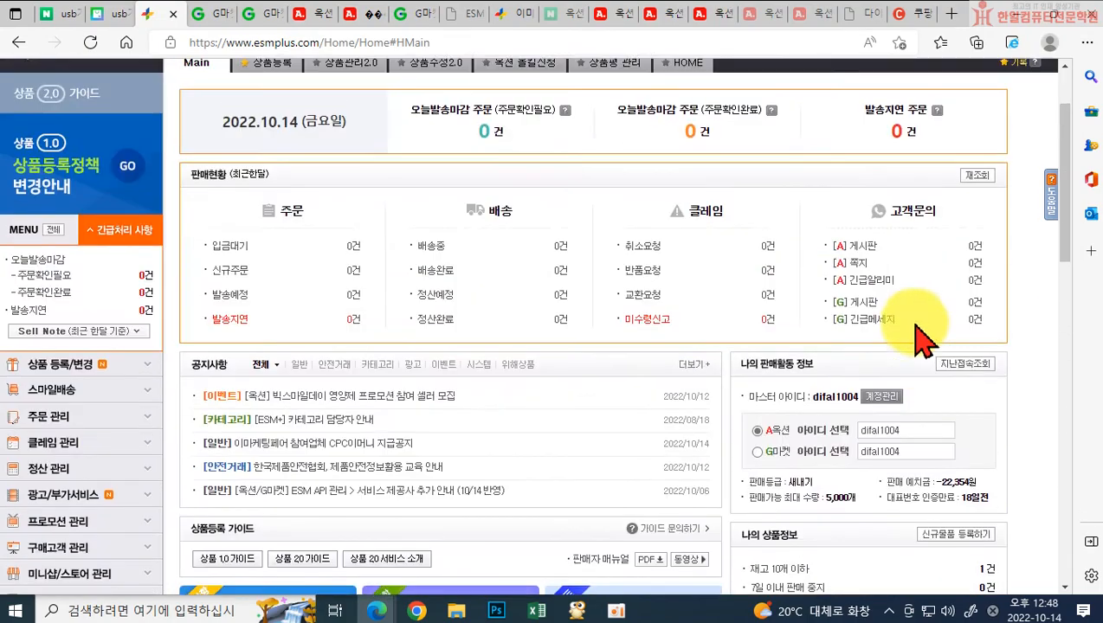
{"action": "mouse_move", "coordinate": [804, 143]}
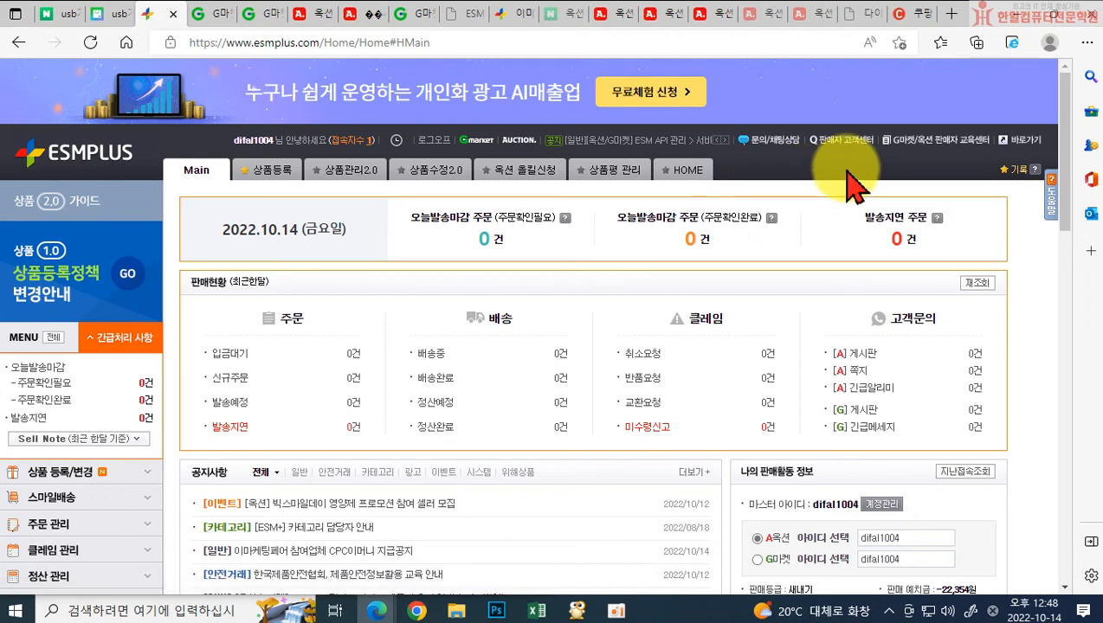
{"action": "mouse_move", "coordinate": [842, 142]}
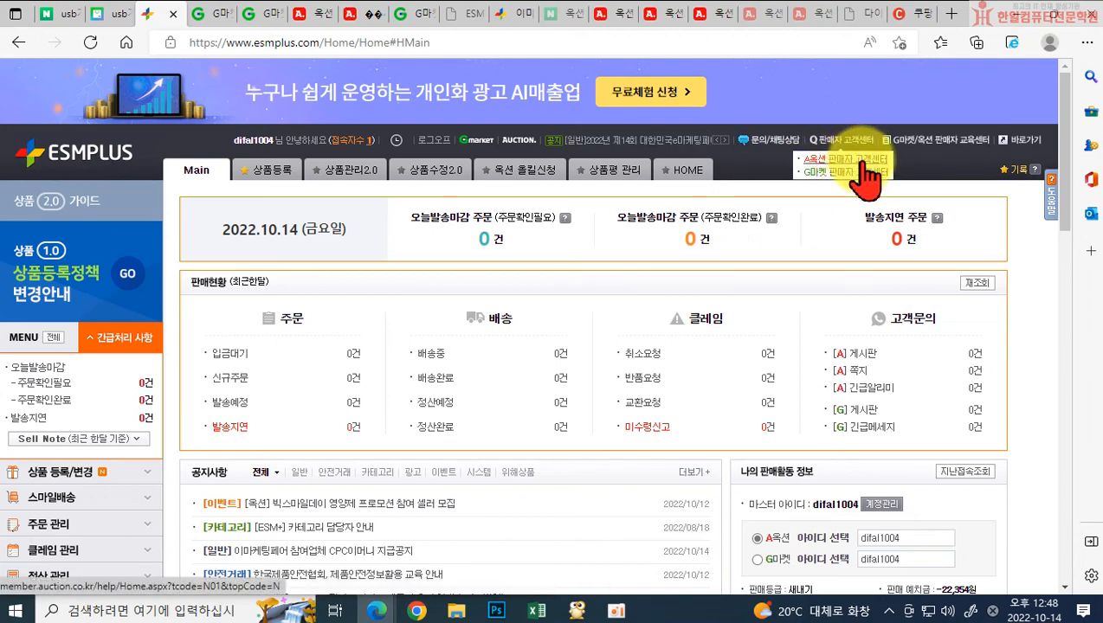
{"action": "left_click", "coordinate": [856, 159]}
{"action": "scroll", "coordinate": [709, 381], "scroll_direction": "down", "scroll_amount": 5}
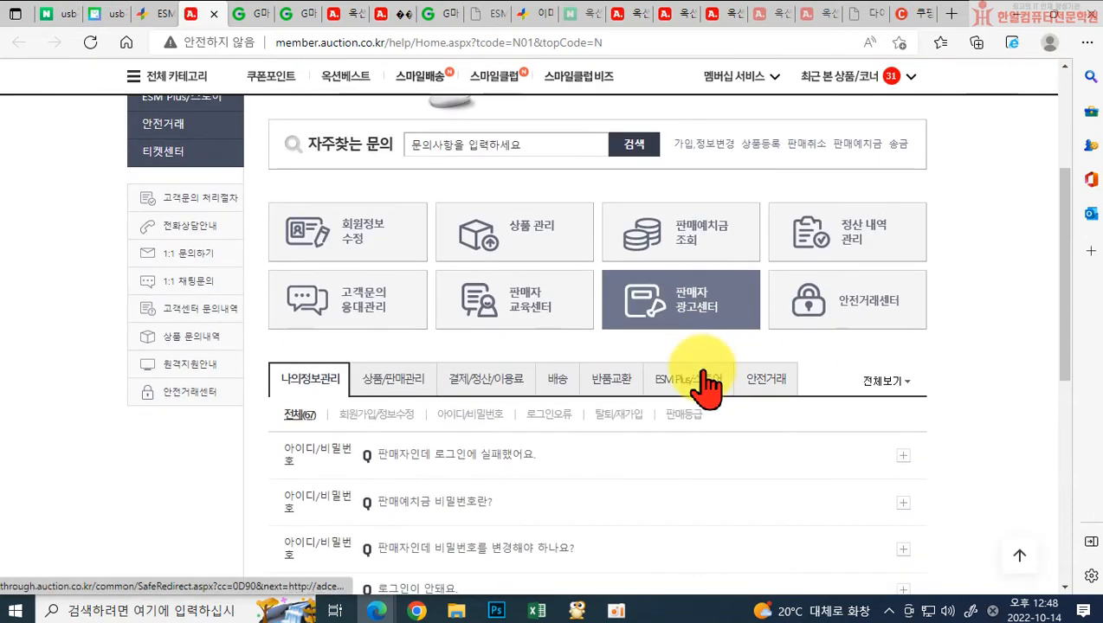
{"action": "scroll", "coordinate": [672, 438], "scroll_direction": "down", "scroll_amount": 4}
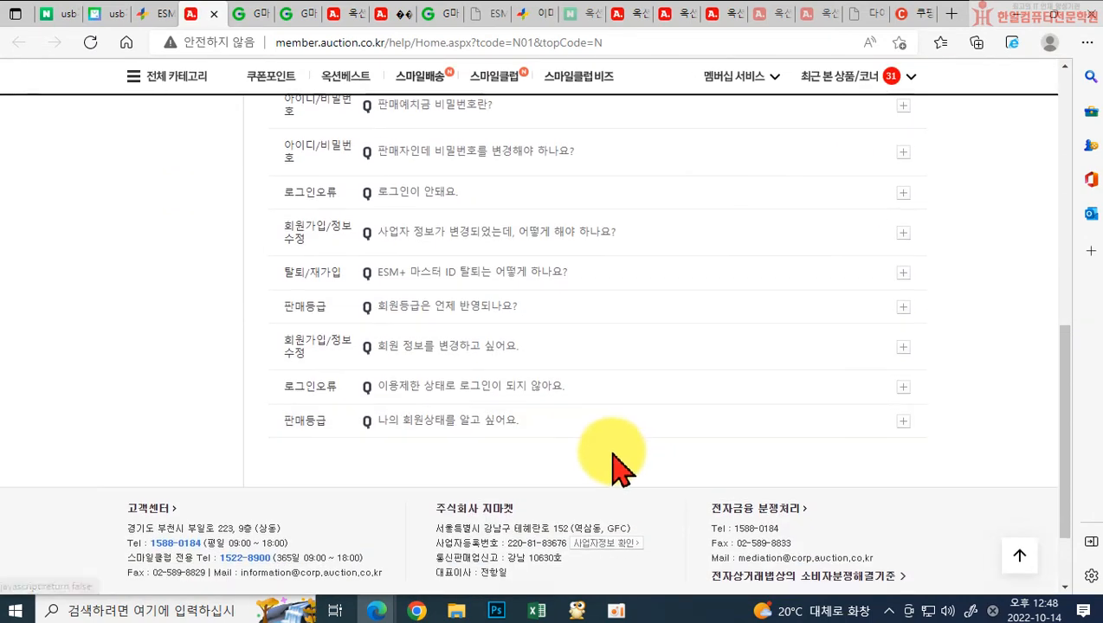
{"action": "scroll", "coordinate": [610, 463], "scroll_direction": "up", "scroll_amount": 8}
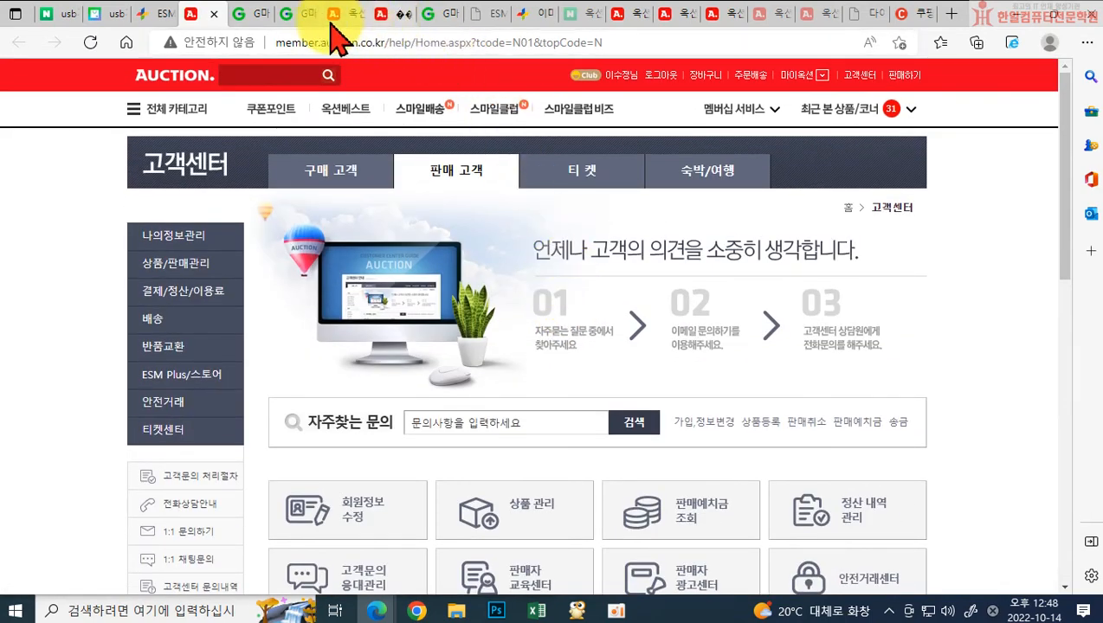
{"action": "left_click", "coordinate": [214, 15]}
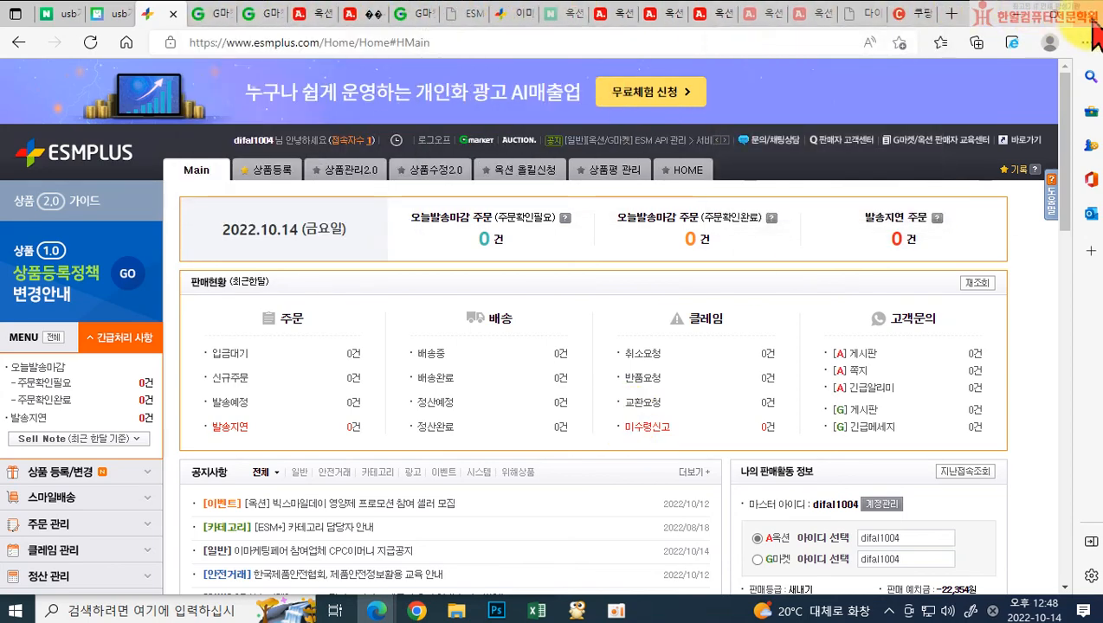
Leave the ESM PLUS browser window and close the browser window showing the 도매꾹 humidifier page
{"action": "scroll", "coordinate": [355, 433], "scroll_direction": "down", "scroll_amount": 1}
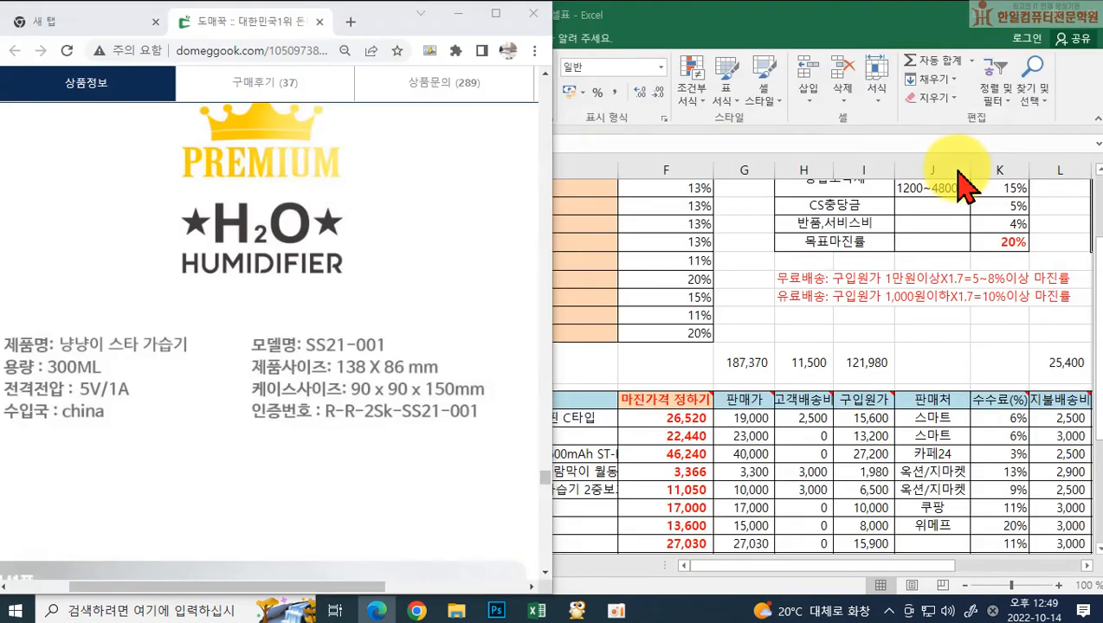
{"action": "left_click", "coordinate": [531, 13]}
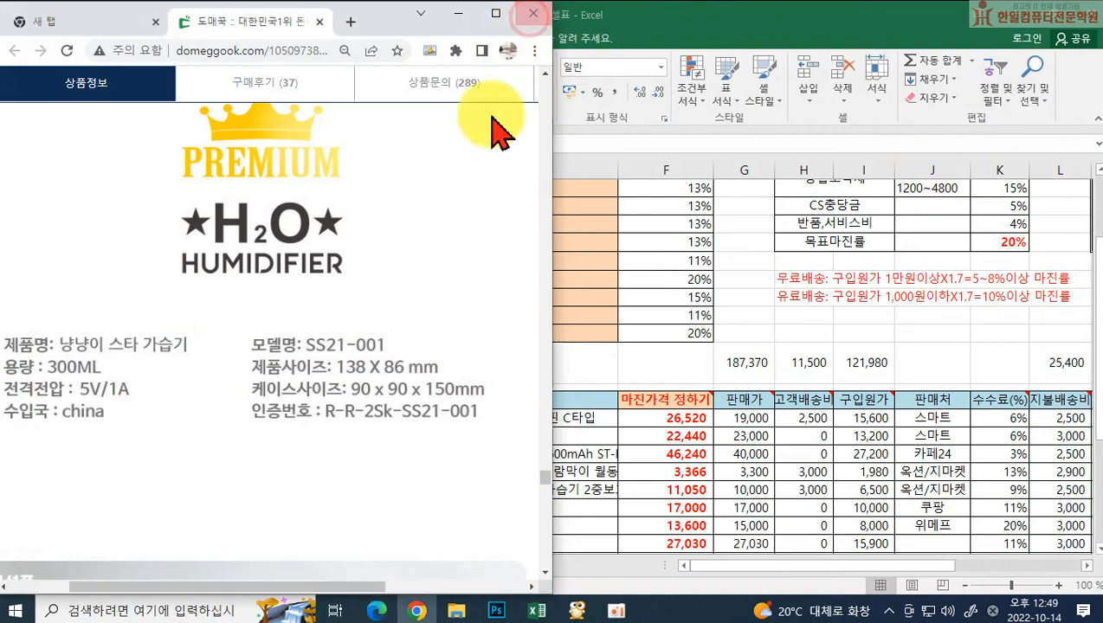